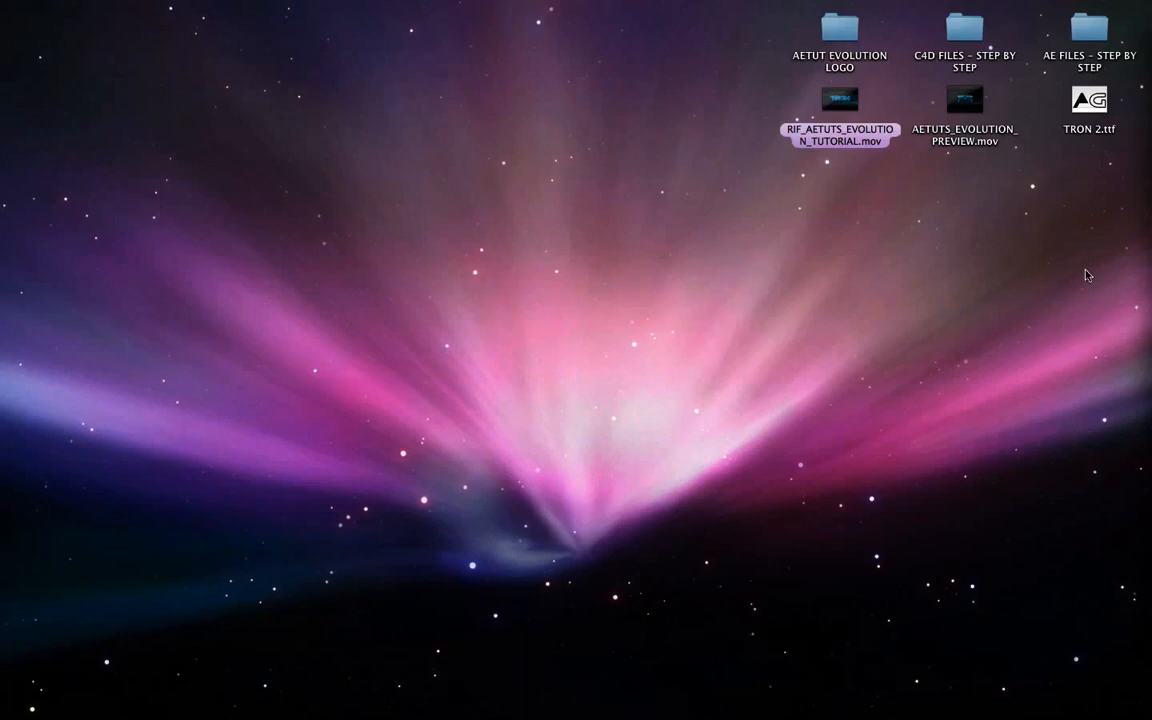
Preview the characters of the TRON 2.ttf font on the desktop and view the website page selling it
left_click(1084, 102)
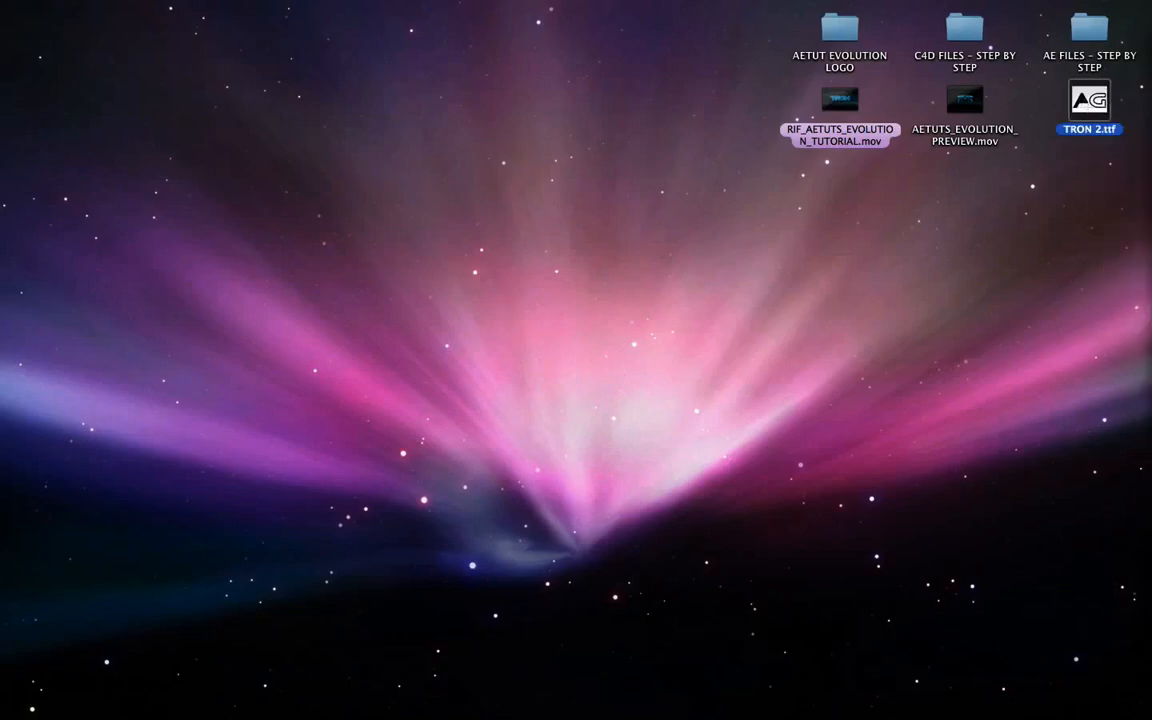
key("space")
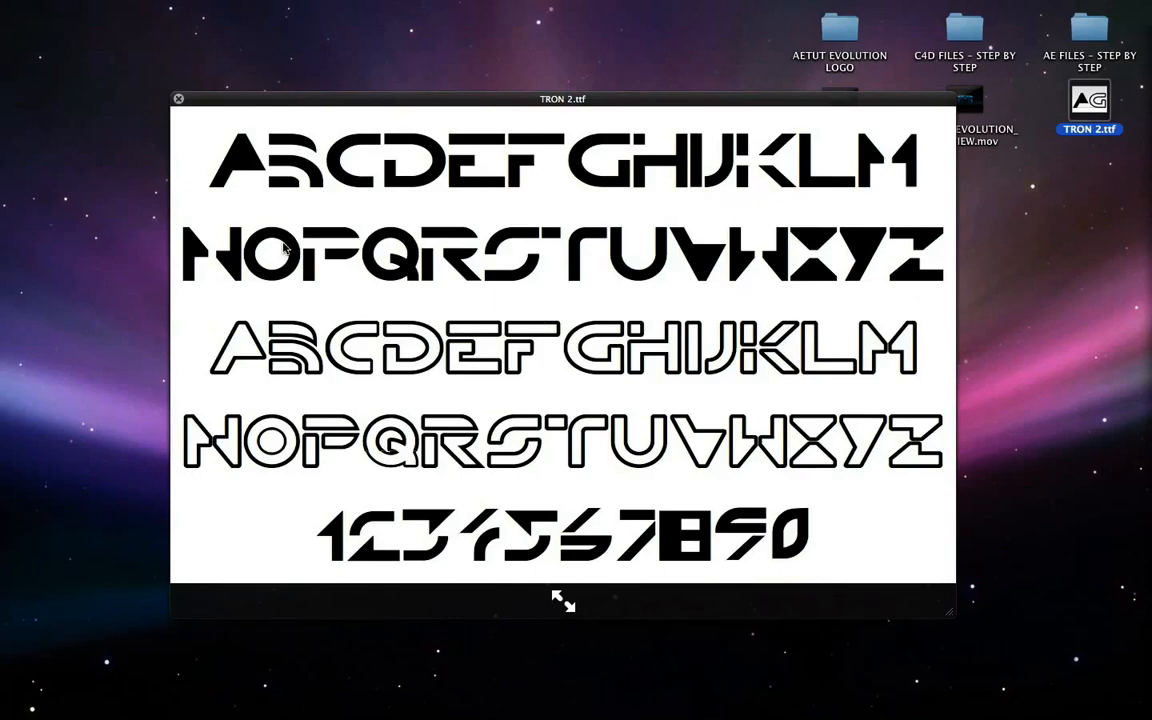
key("space")
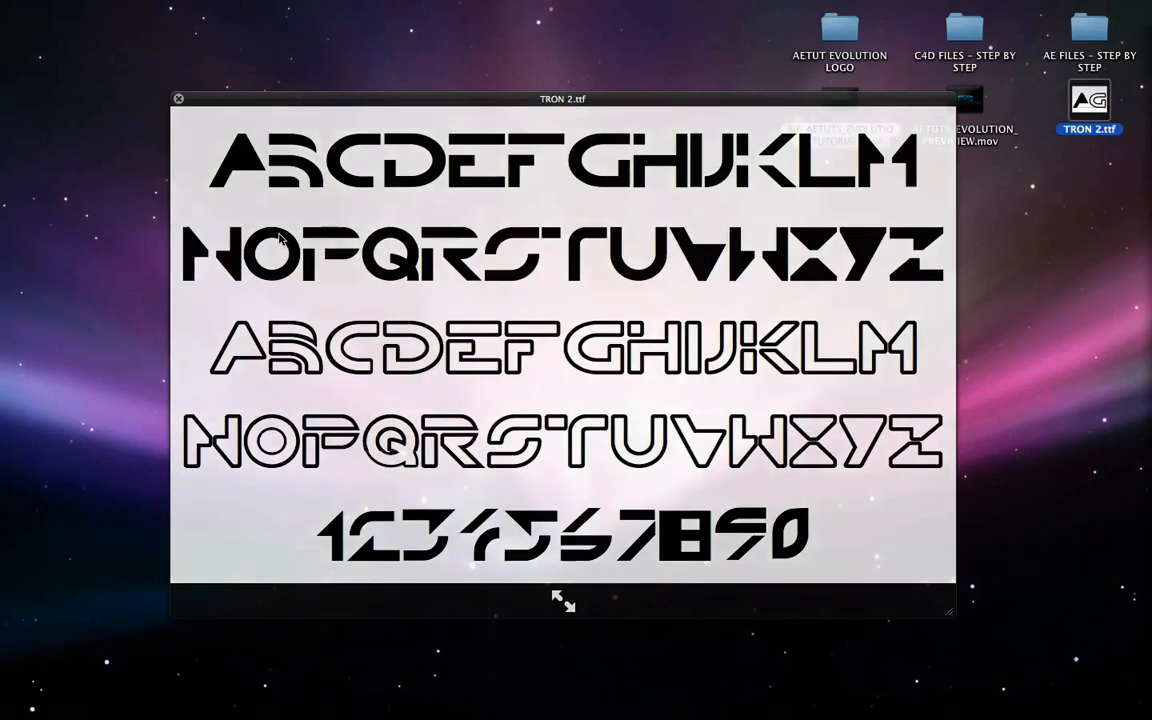
key("Left")
key("Left")
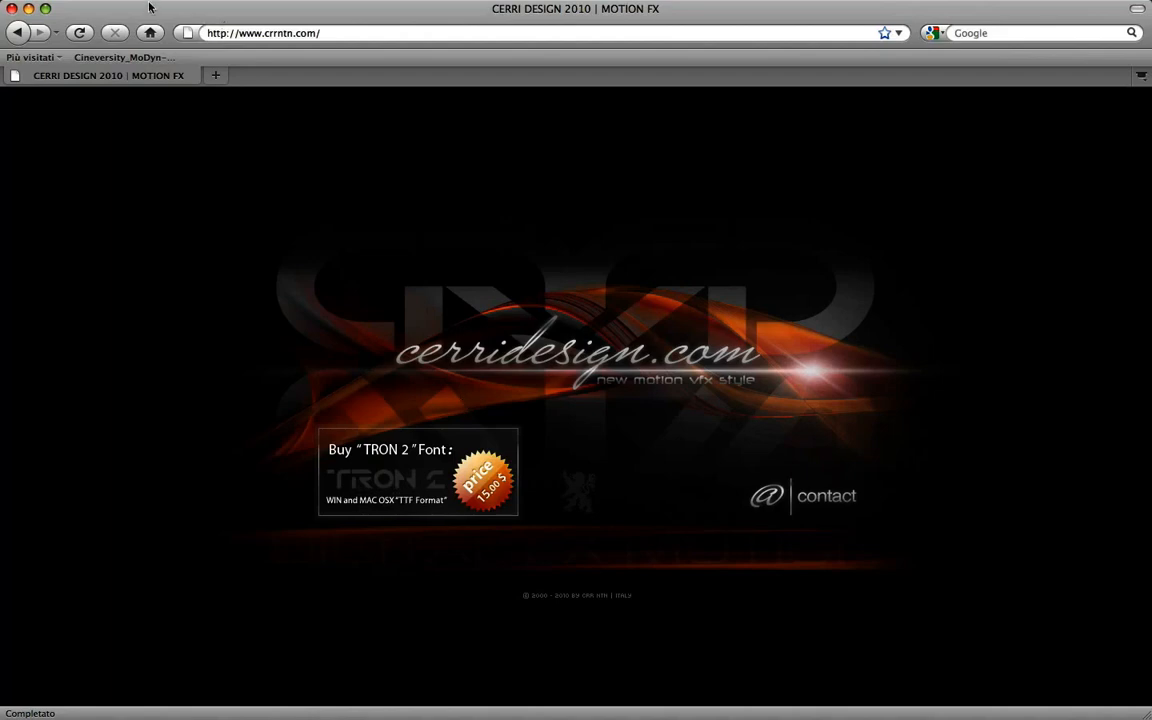
left_click(29, 9)
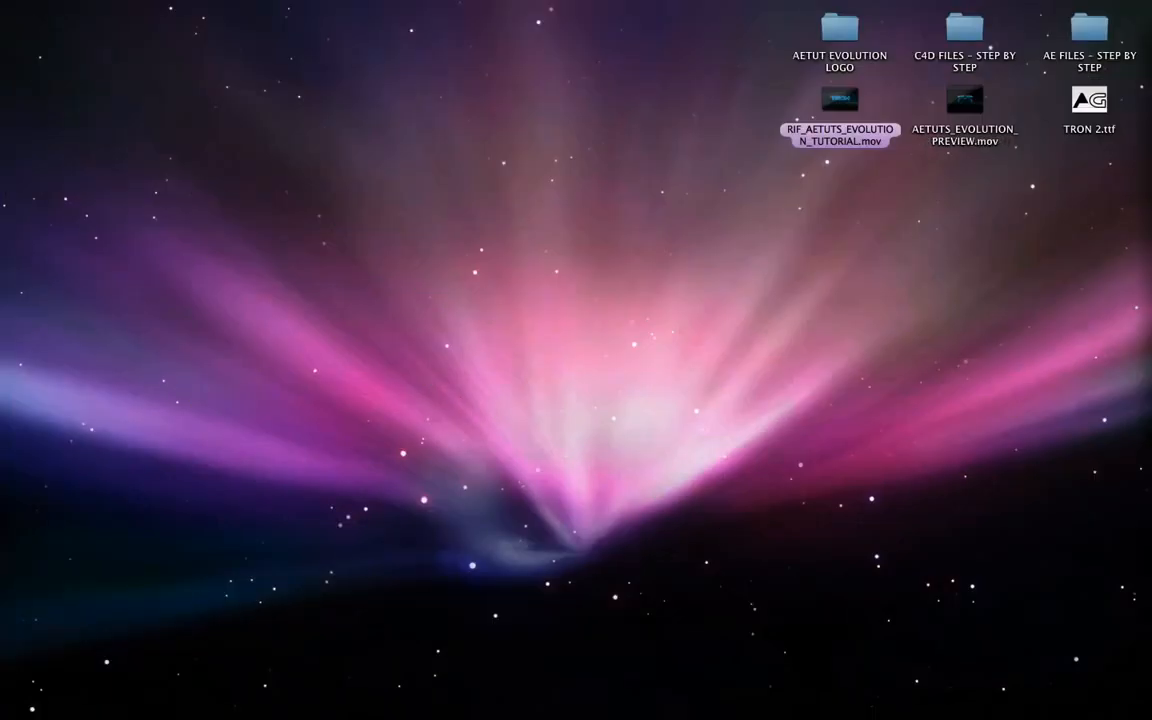
Open LOGO_AETUTS_EVOLUTION.fh11 from the AETUT EVOLUTION LOGO folder on the desktop
double_click(840, 36)
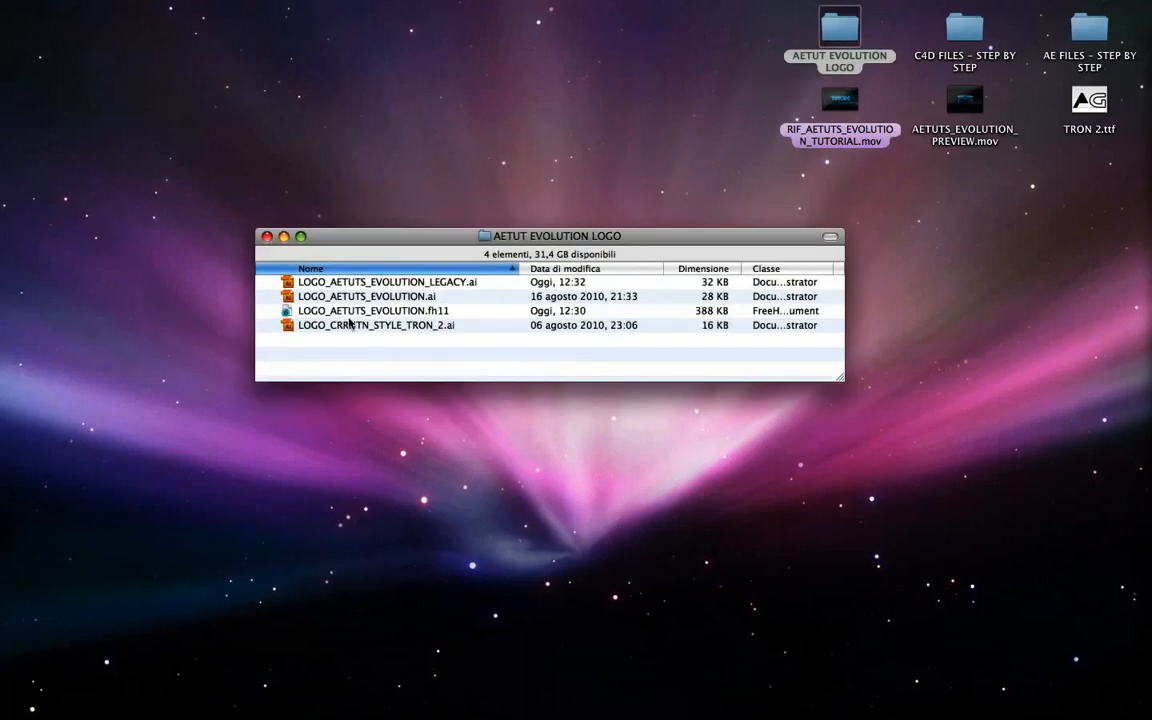
double_click(405, 312)
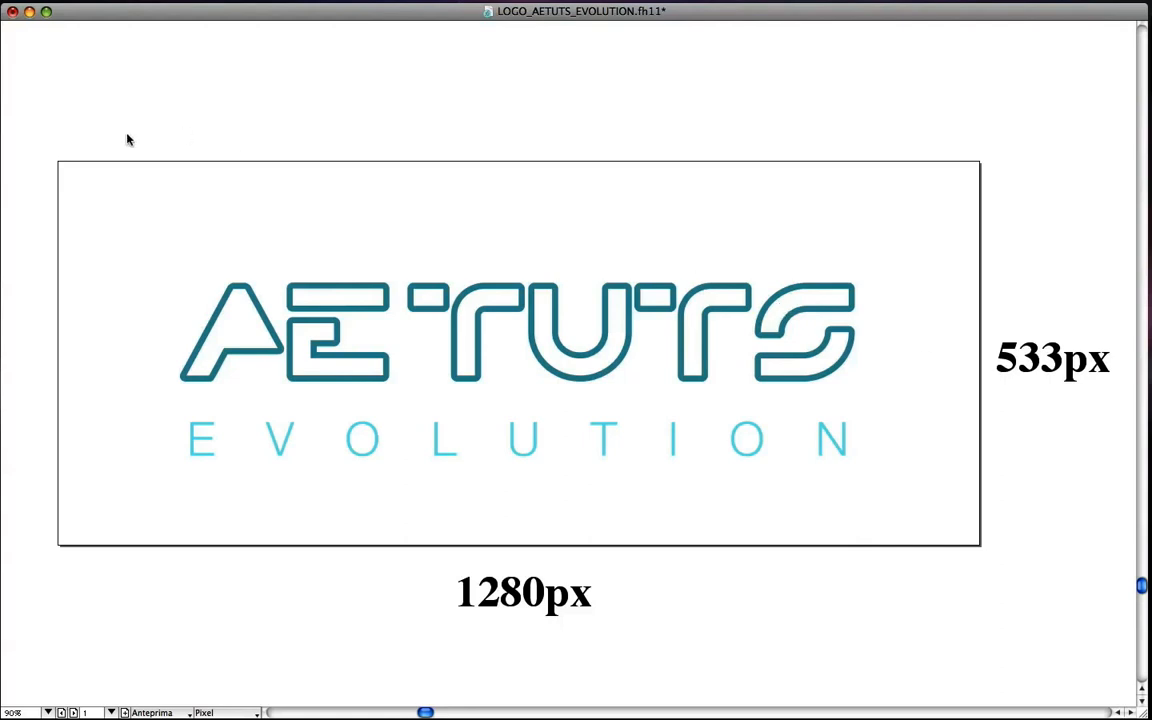
Try to export the whole logo artwork as LOGO_AETUTS_EVOLUTION.ai in the Adobe Illustrator 7.x format
left_click_drag(75, 166, 923, 521)
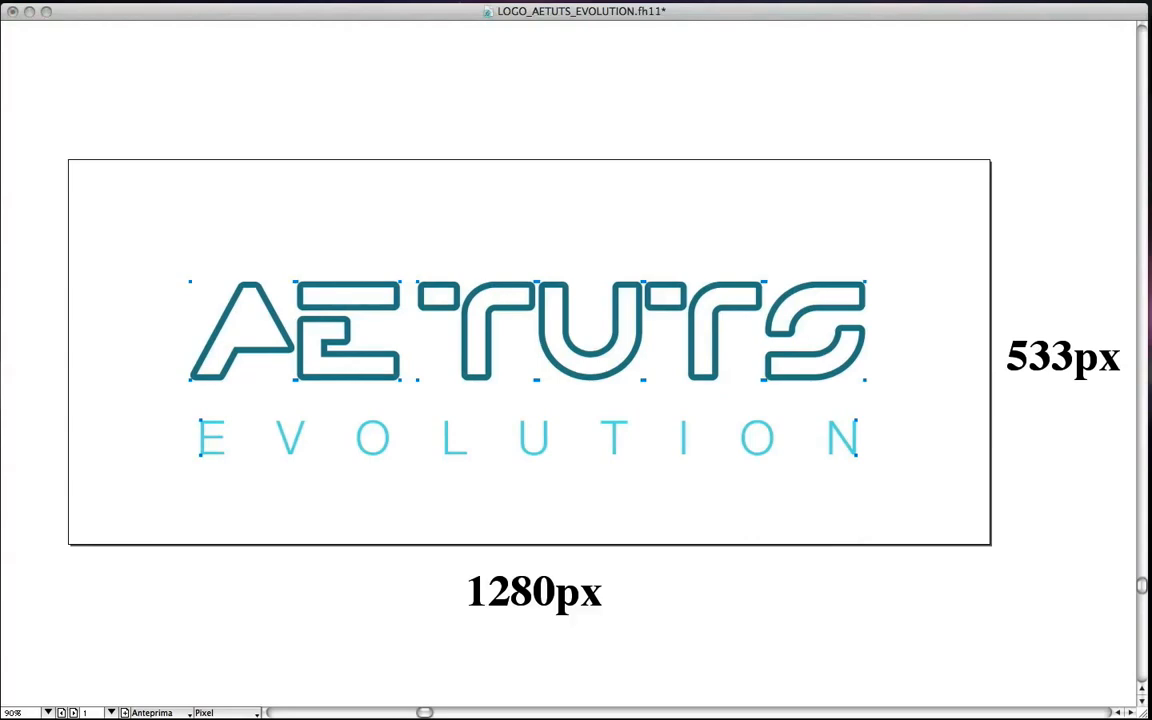
left_click_drag(1150, 225, 638, 33)
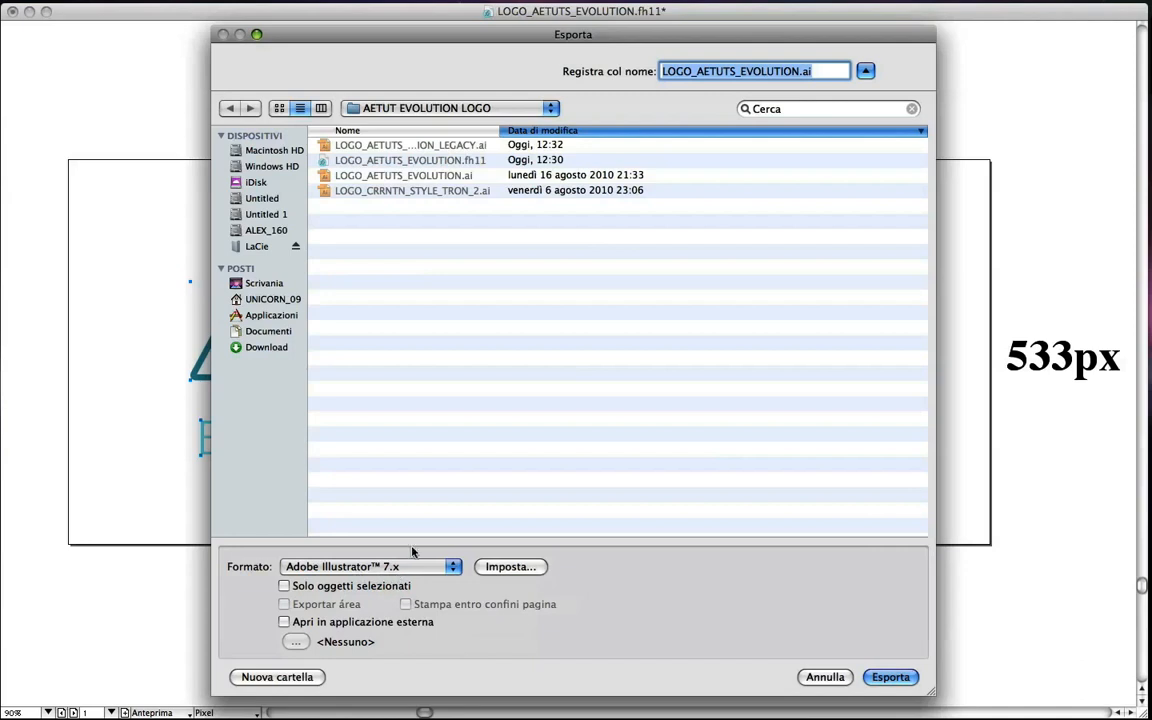
left_click(290, 588)
left_click(830, 679)
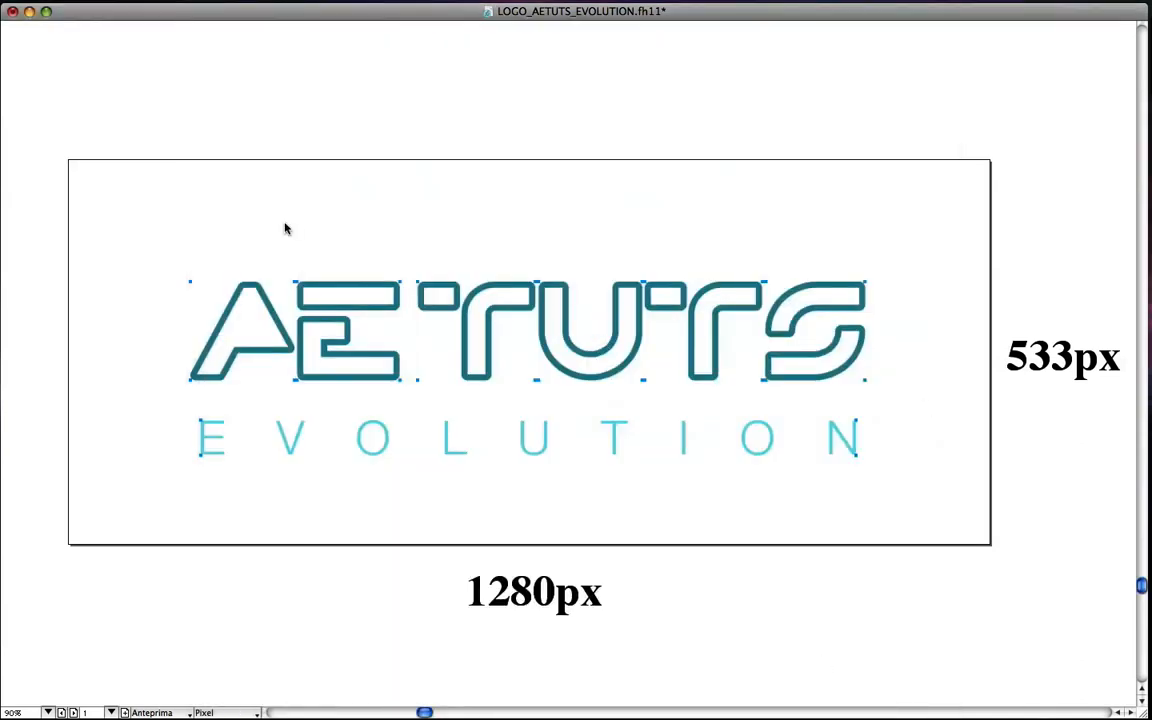
left_click(29, 11)
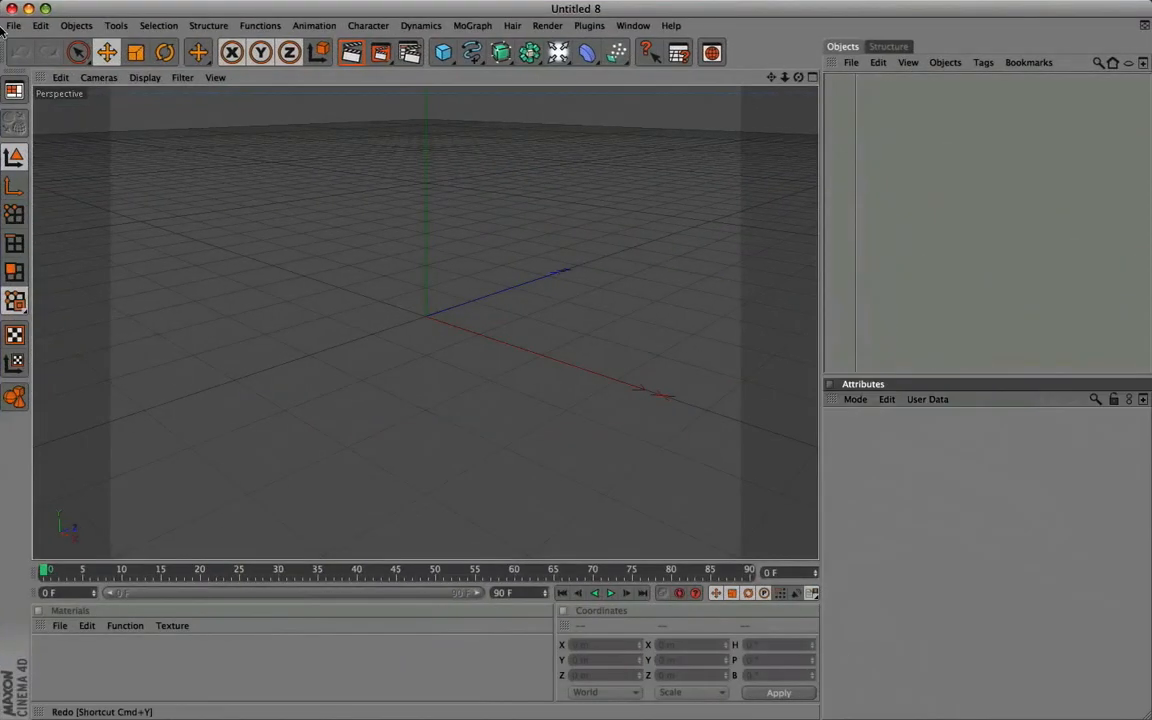
In Cinema 4D, merge LOGO_AETUTS_EVOLUTION.ai into the empty scene at scale 1 with Connect Splines enabled
left_click(12, 26)
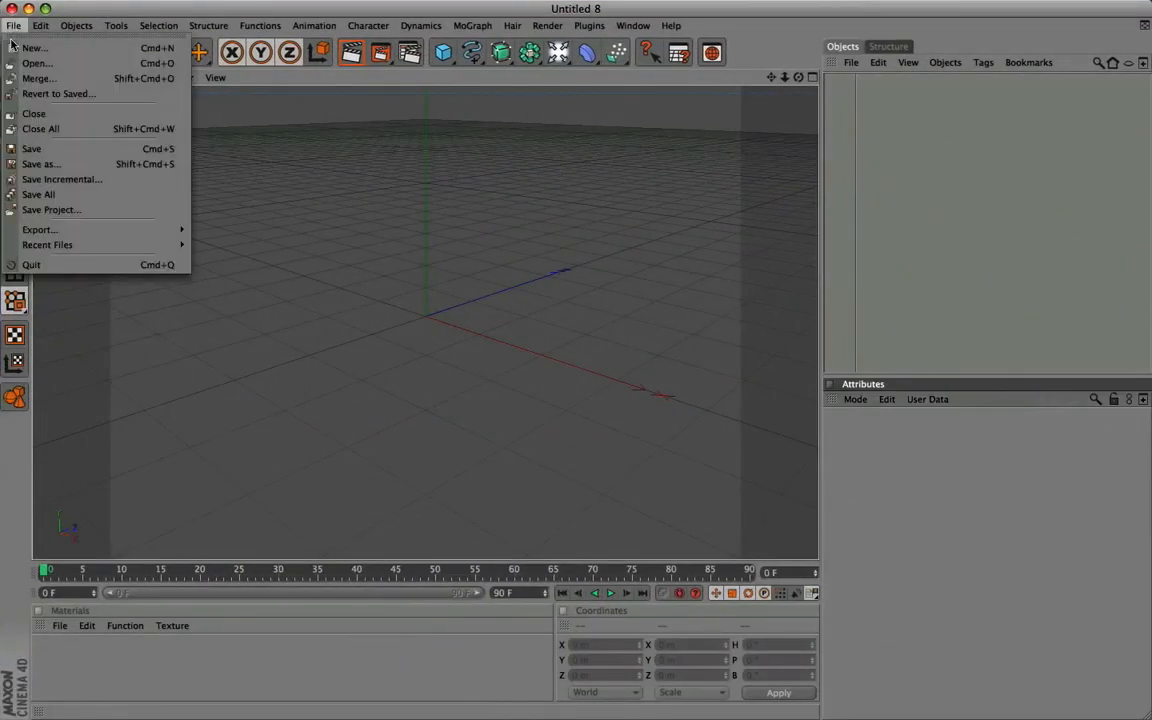
left_click(40, 78)
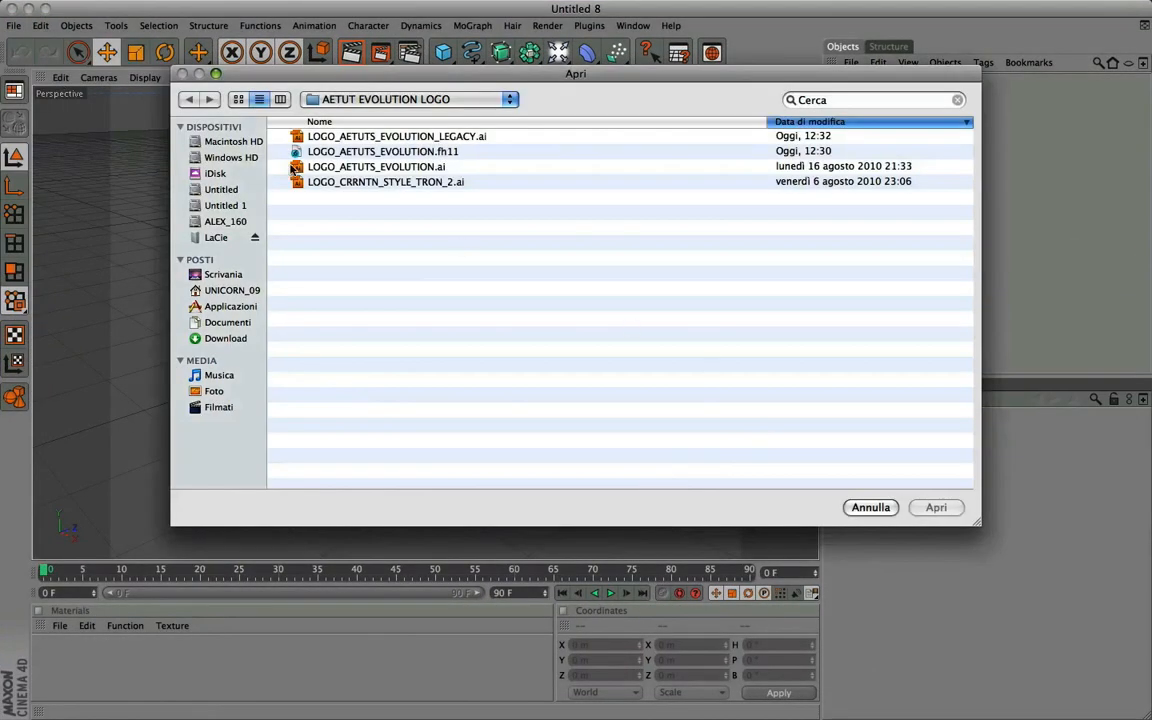
left_click(332, 164)
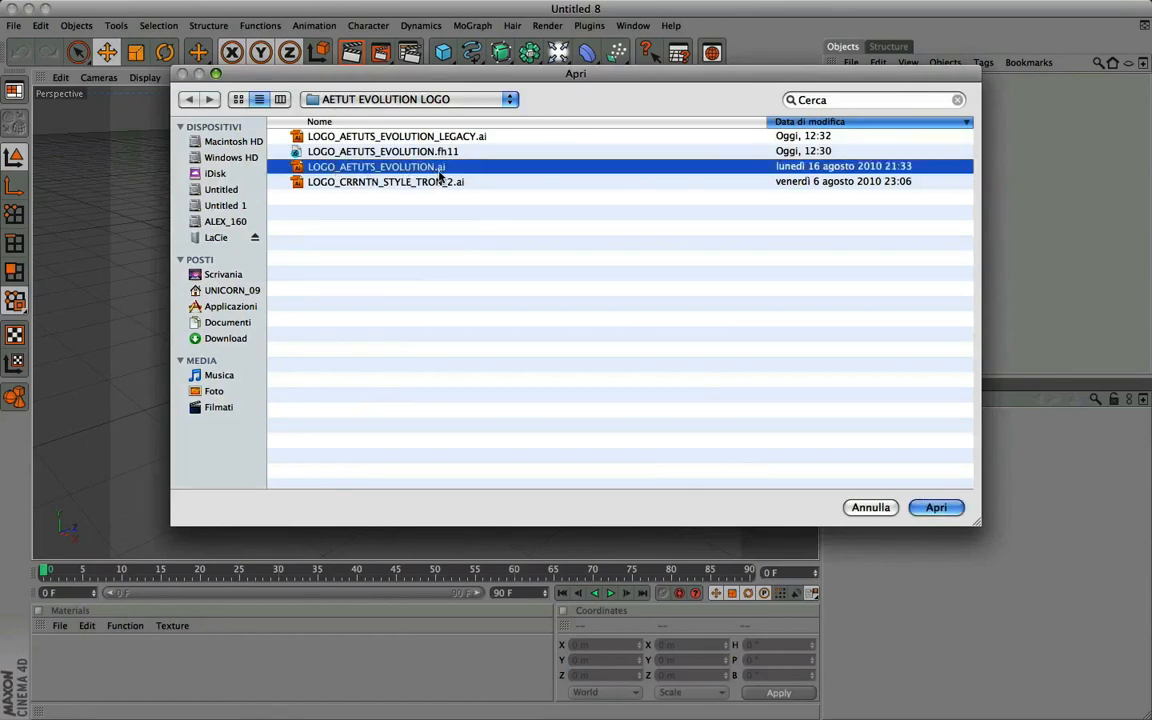
left_click(935, 509)
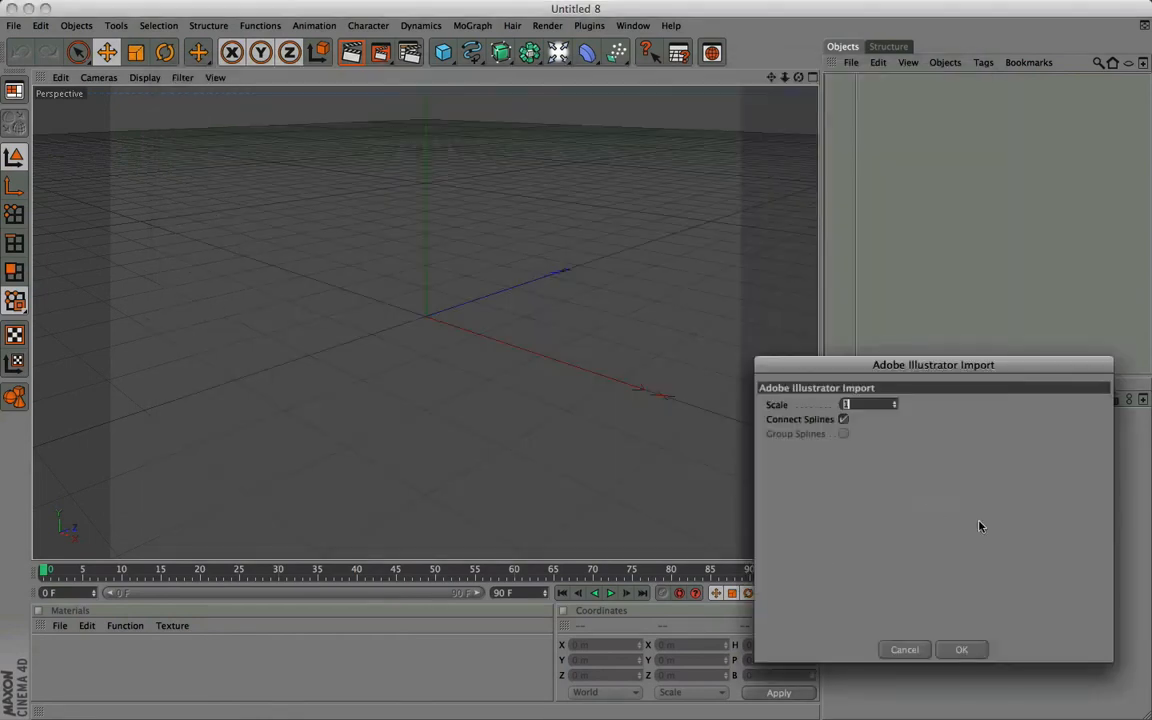
left_click_drag(1013, 373, 448, 207)
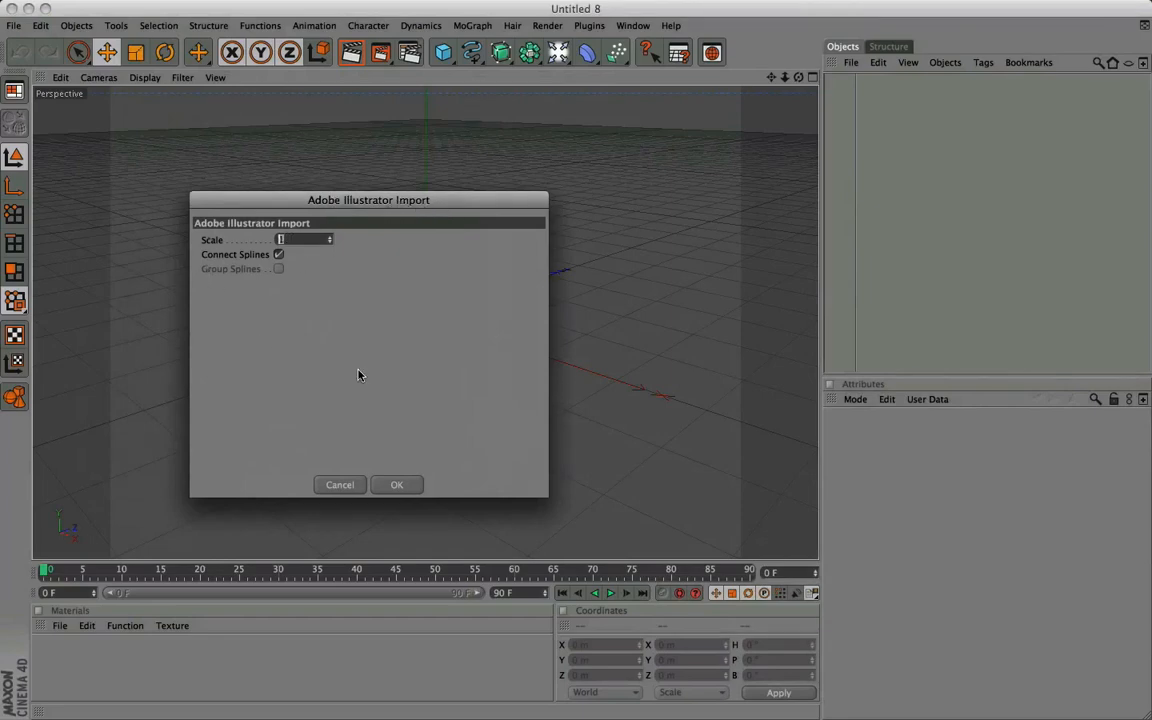
left_click(396, 484)
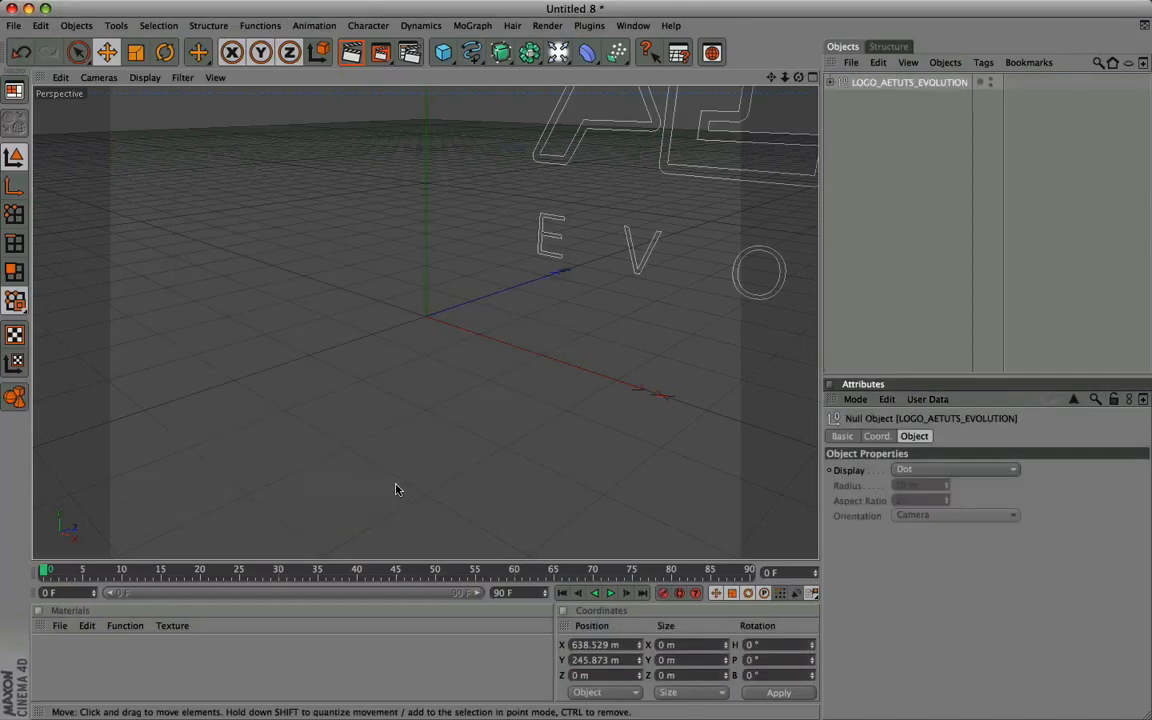
key("h")
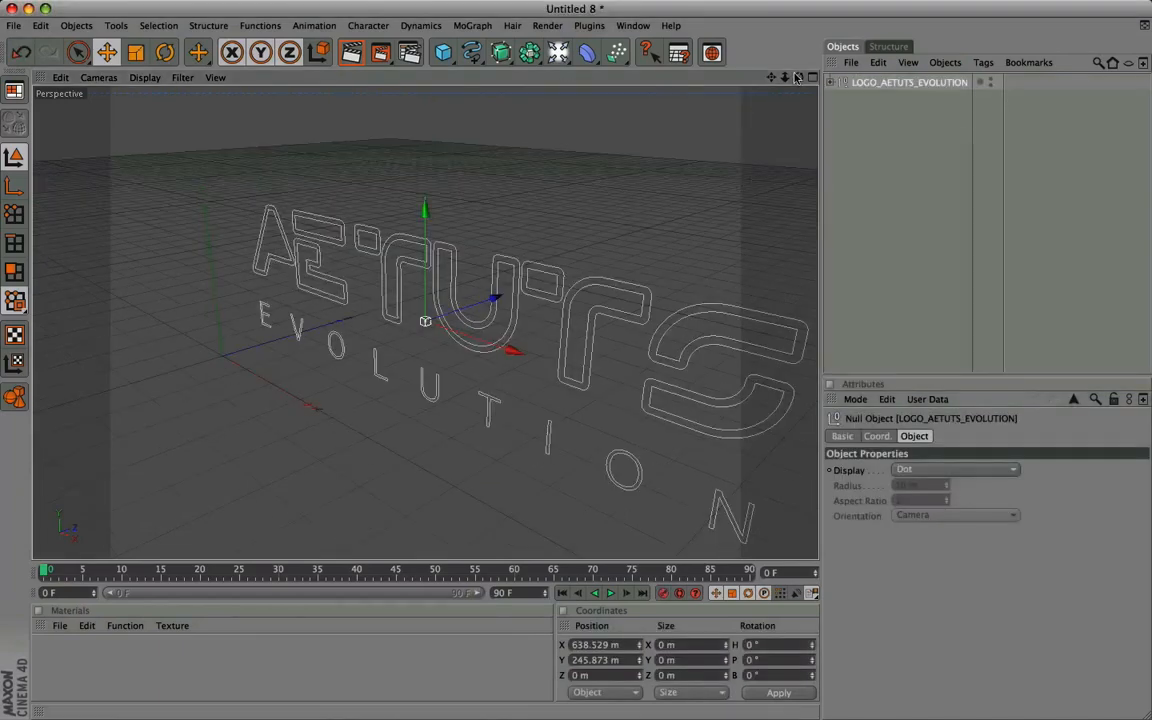
left_click_drag(798, 77, 832, 58)
left_click_drag(478, 446, 600, 362)
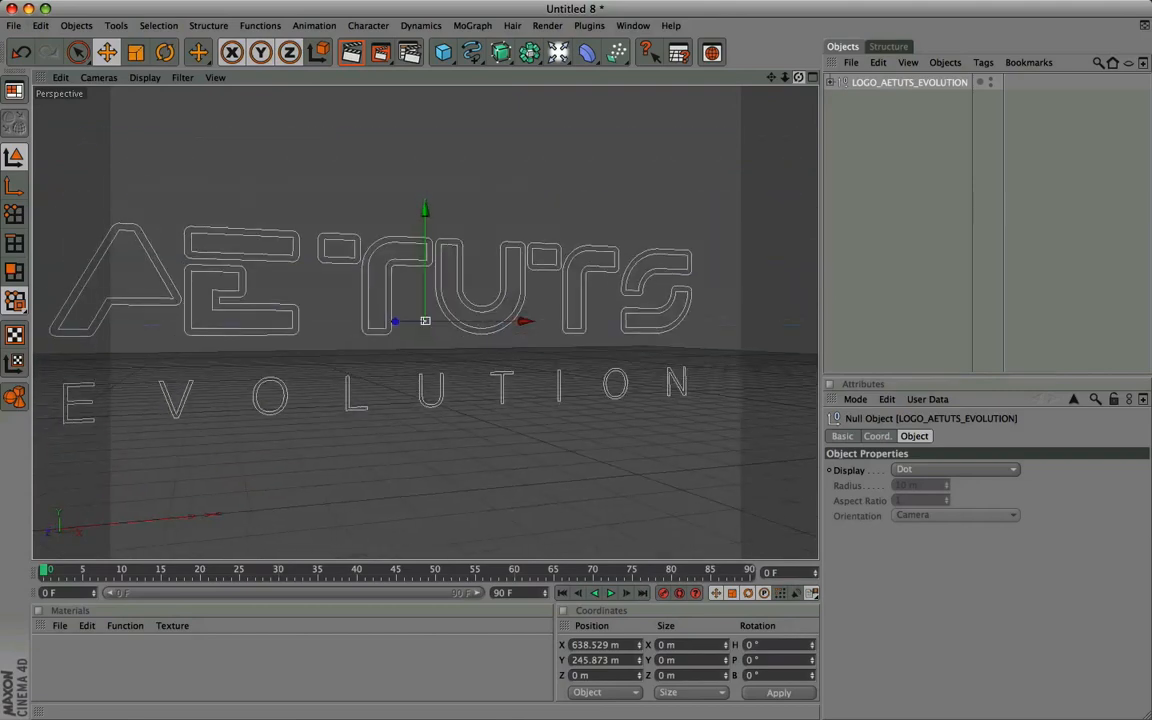
Open LOGO_AETUTS_EVOLUTION - 00.c4d from the C4D FILES - STEP BY STEP folder on the desktop
left_click(29, 9)
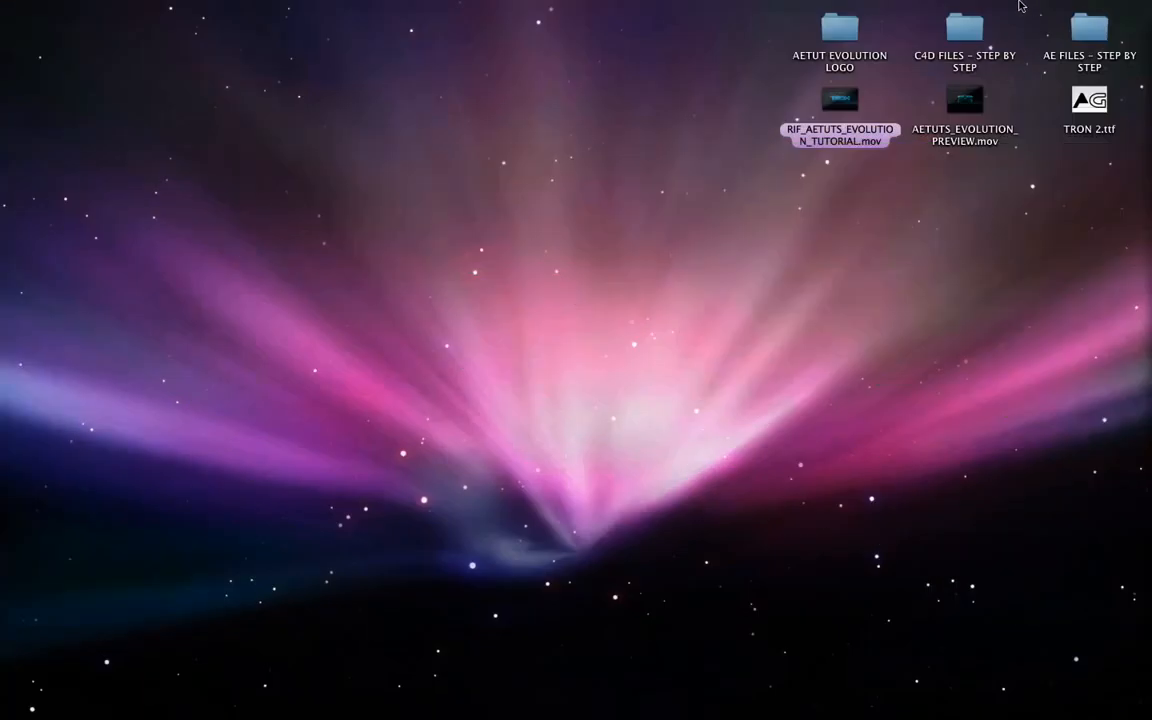
double_click(952, 32)
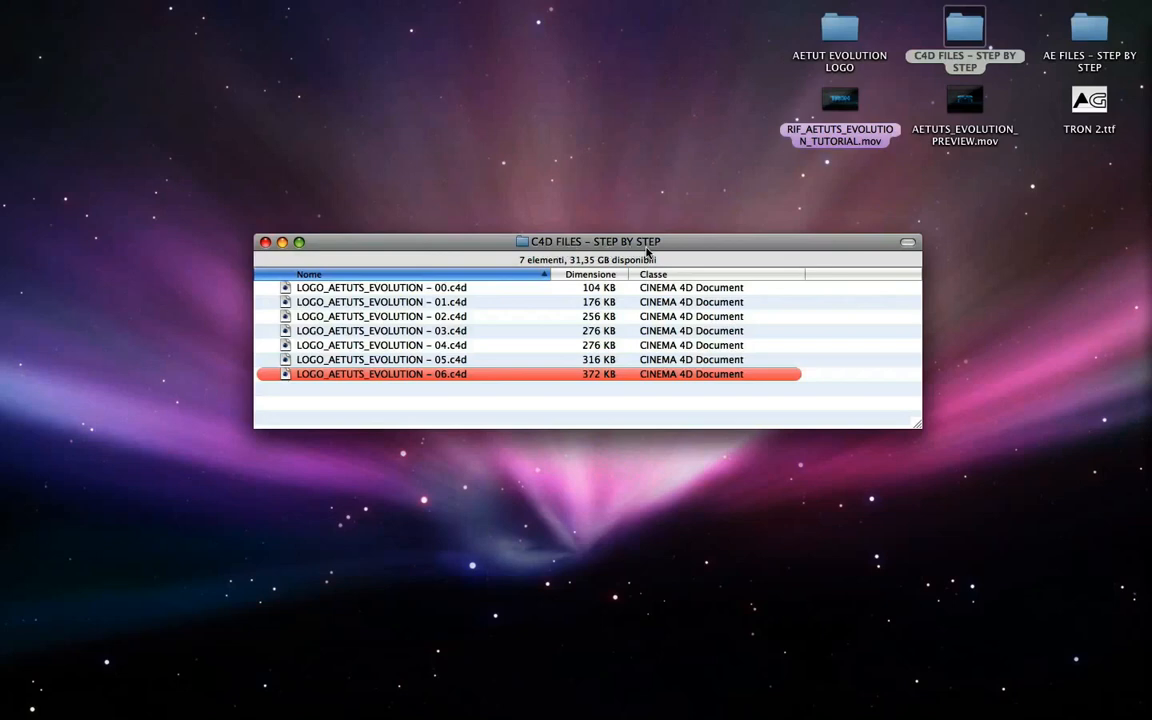
left_click(330, 288)
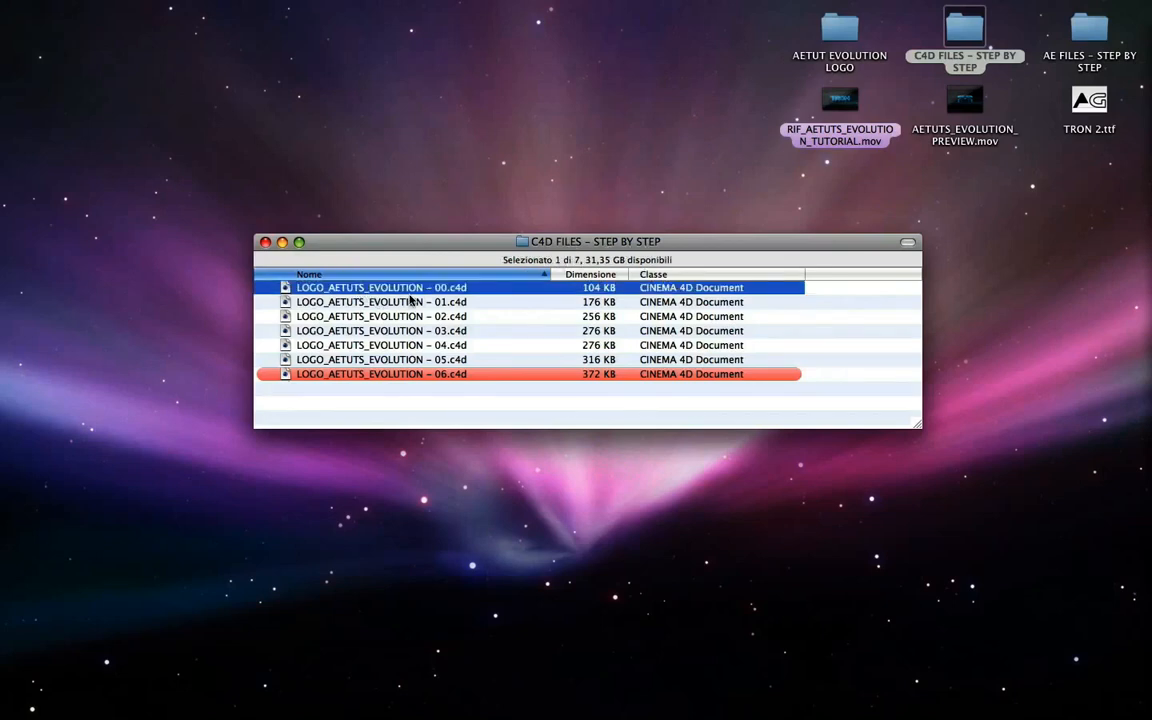
key("super+o")
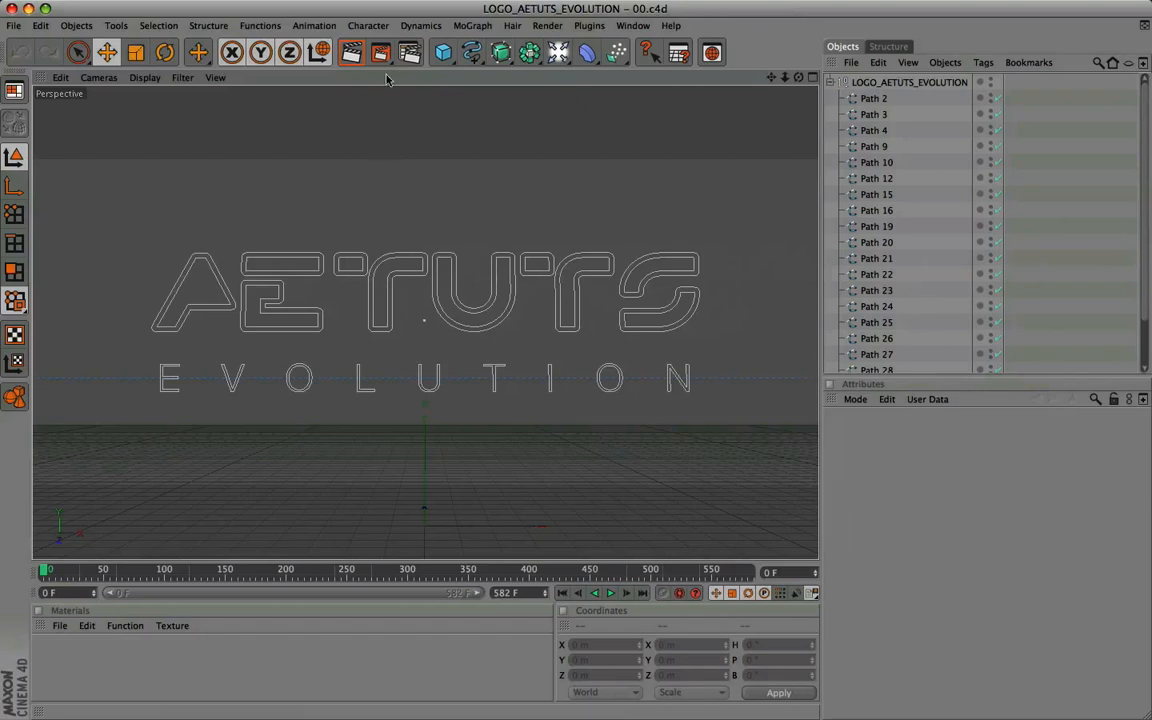
Check the output width and height in the scene's render settings
left_click(409, 52)
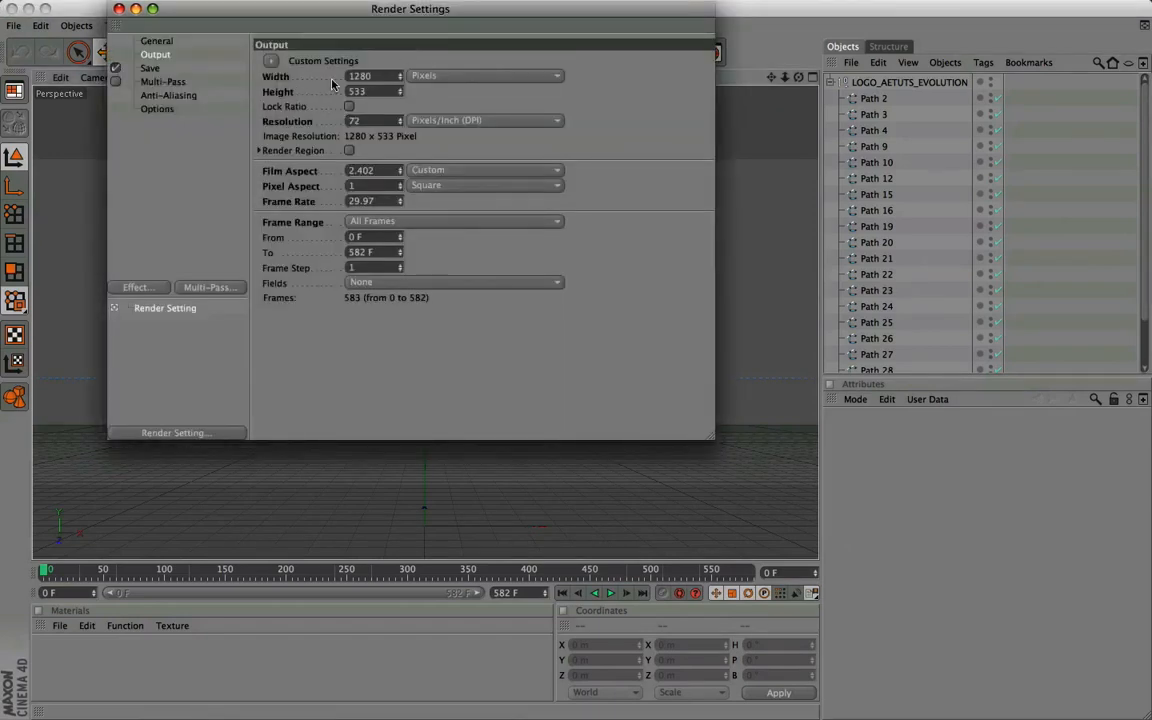
double_click(358, 76)
key("Tab")
left_click(118, 9)
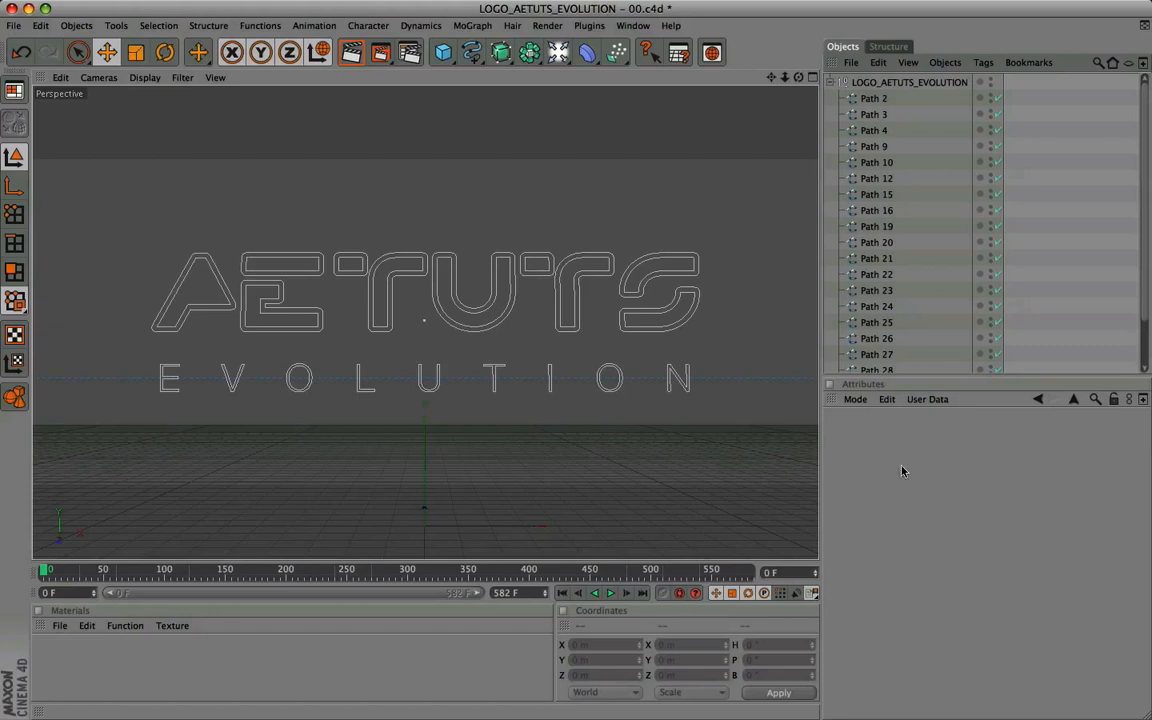
Merge the EVOLUTION letter splines, Path 21 through Path 31, into a single spline with Connect+Delete
left_click(868, 259)
scroll(868, 259, "down", 3)
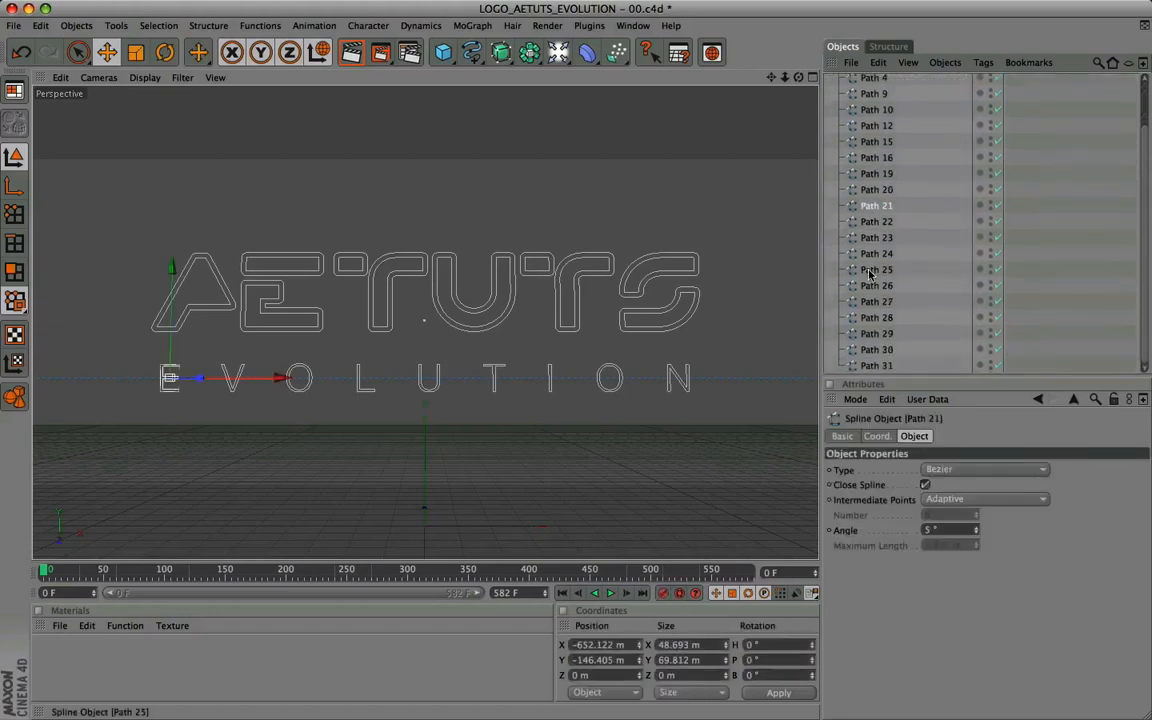
left_click(880, 366, "shift")
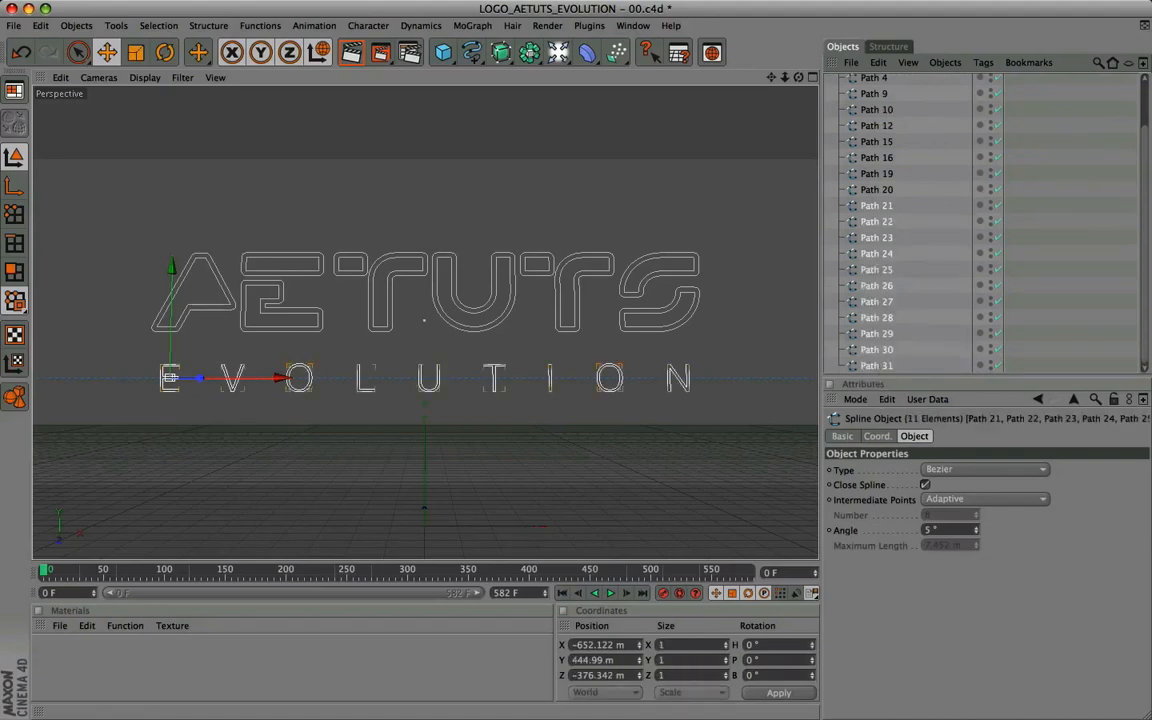
left_click(940, 63)
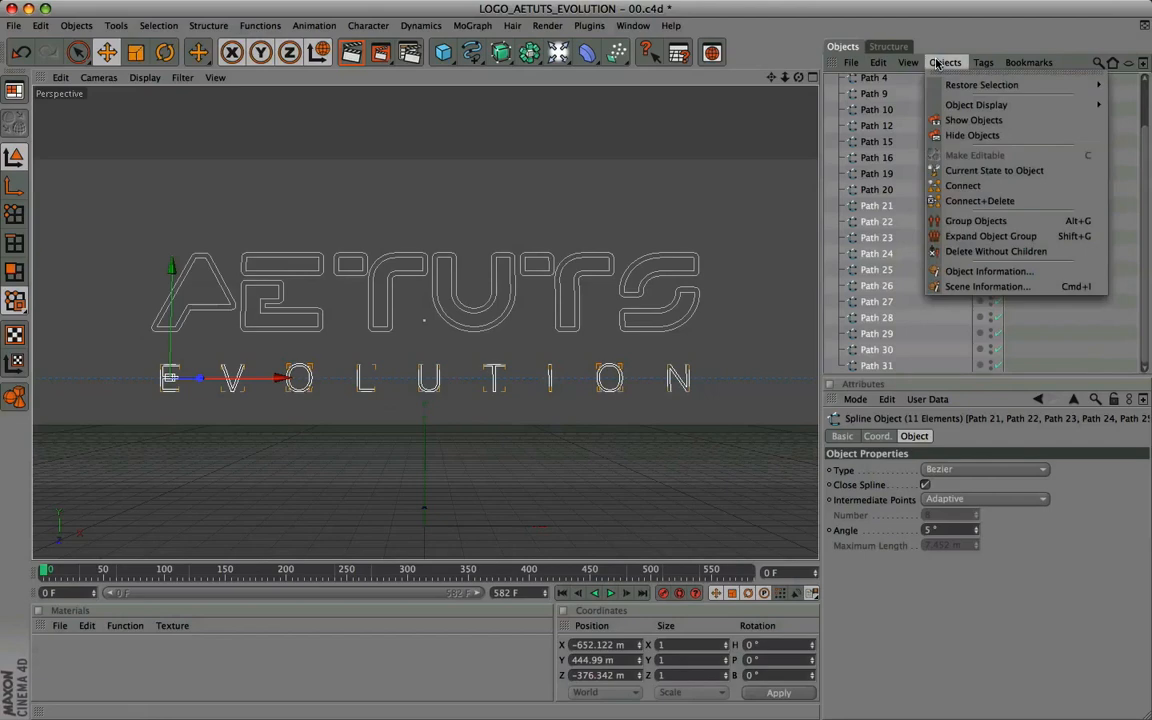
left_click(960, 201)
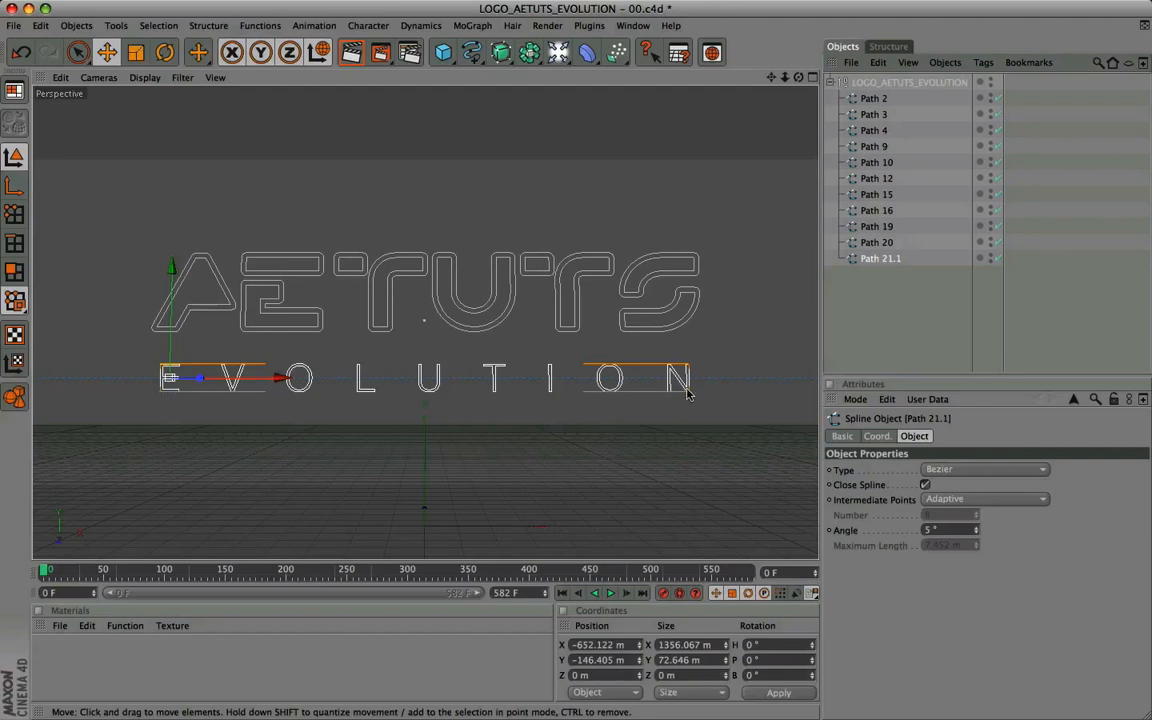
left_click(882, 330)
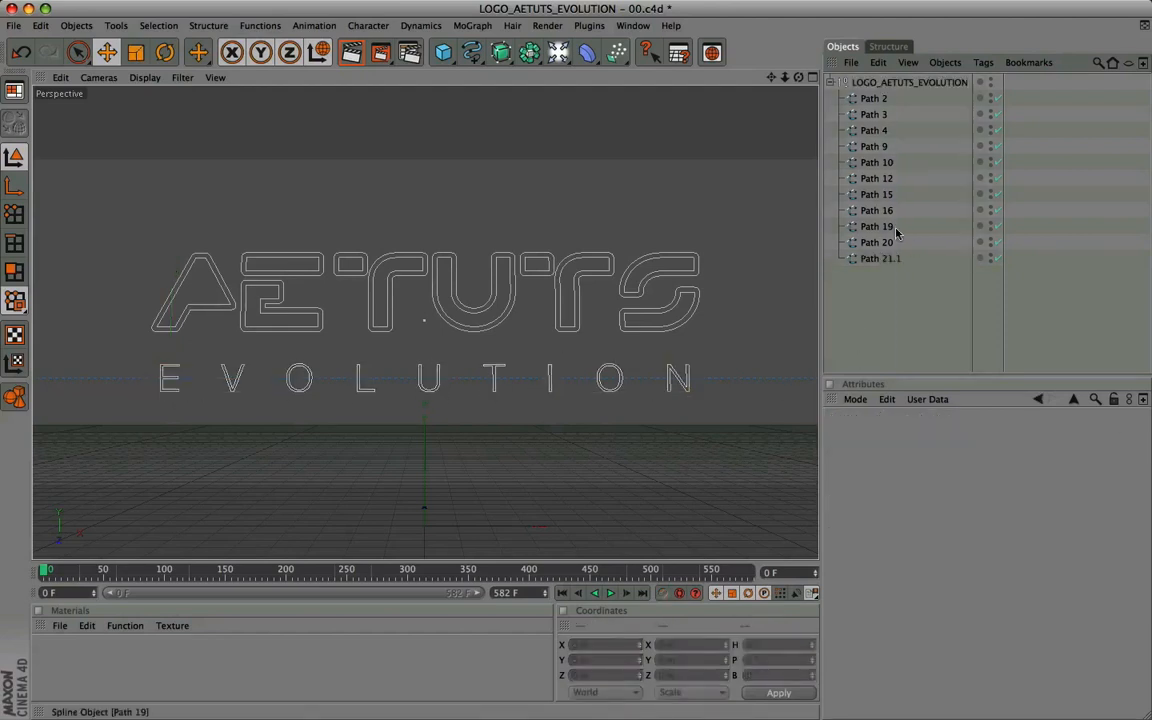
Go through the AETUTS splines from Path 2 to Path 15 to examine which letter shape each one forms
left_click(873, 99)
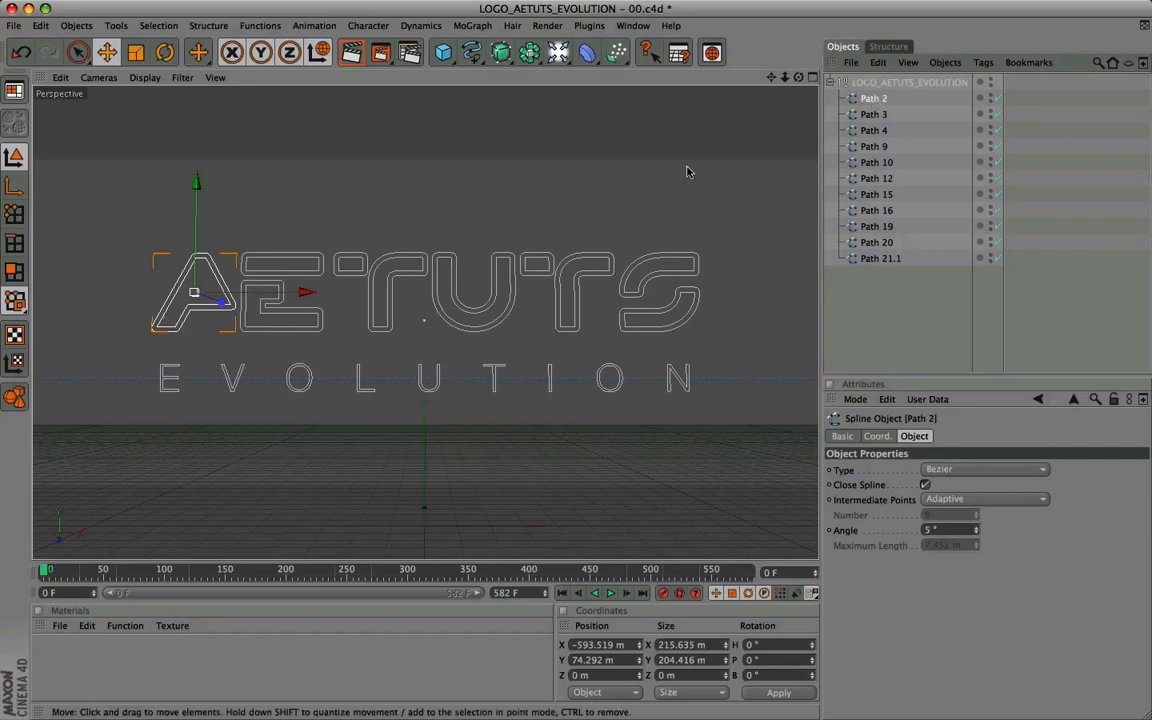
left_click(863, 115)
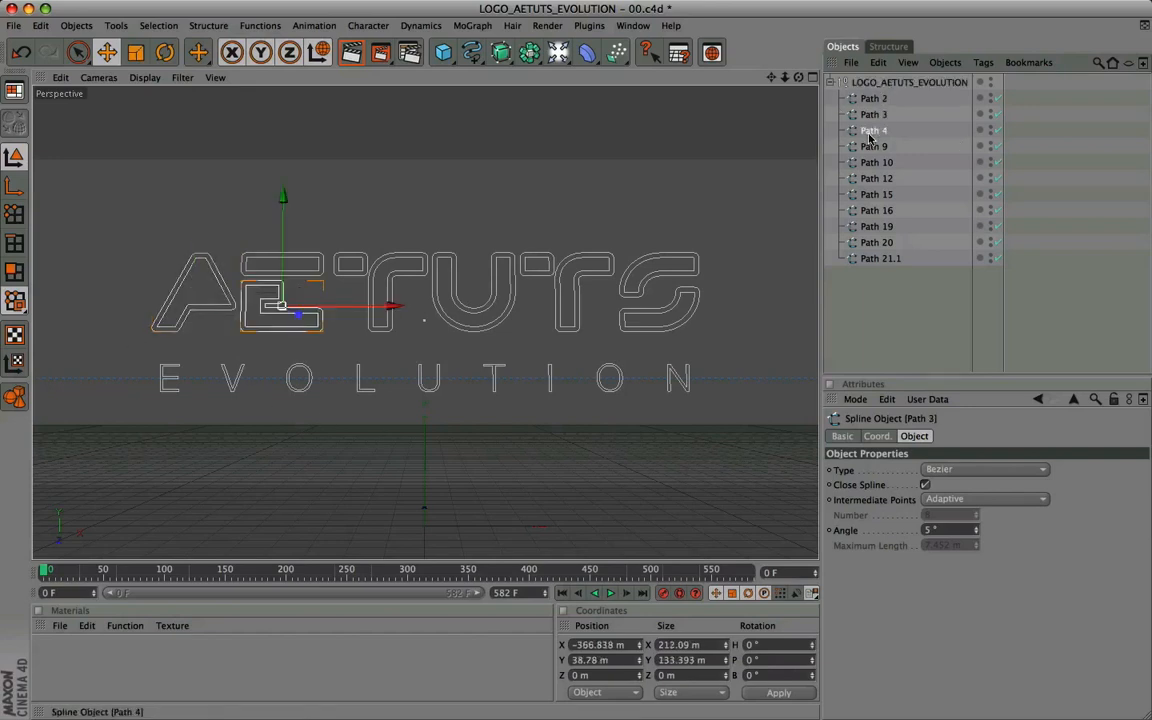
left_click(869, 132)
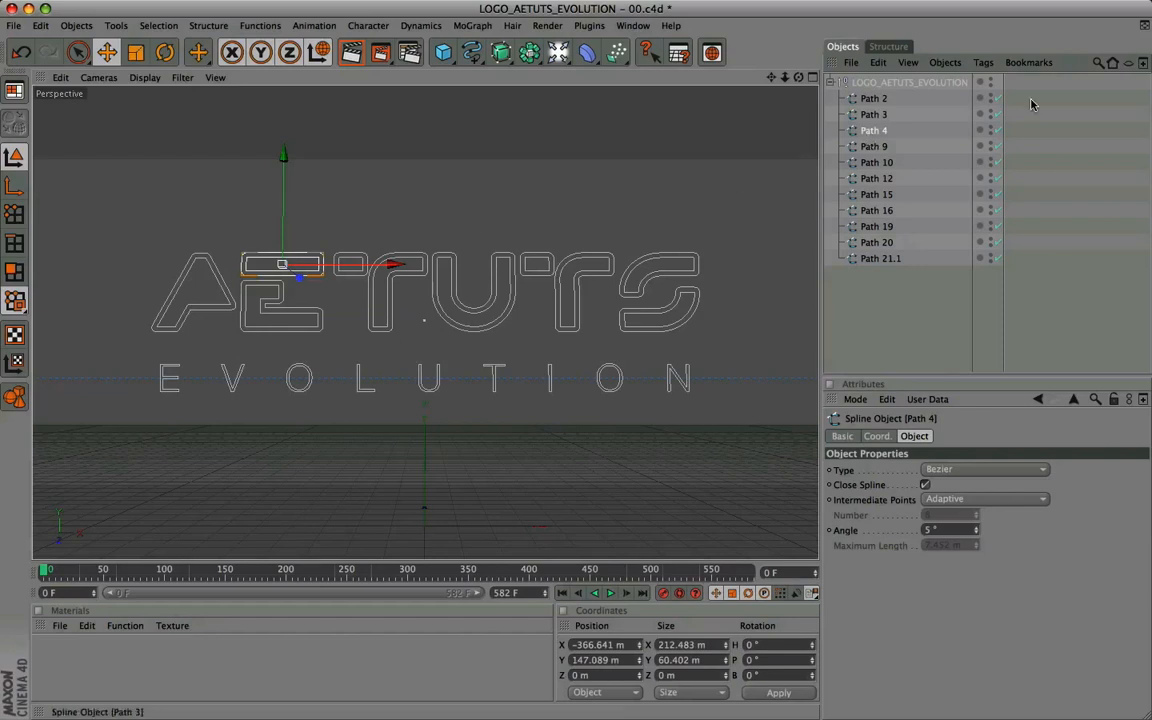
left_click(878, 148)
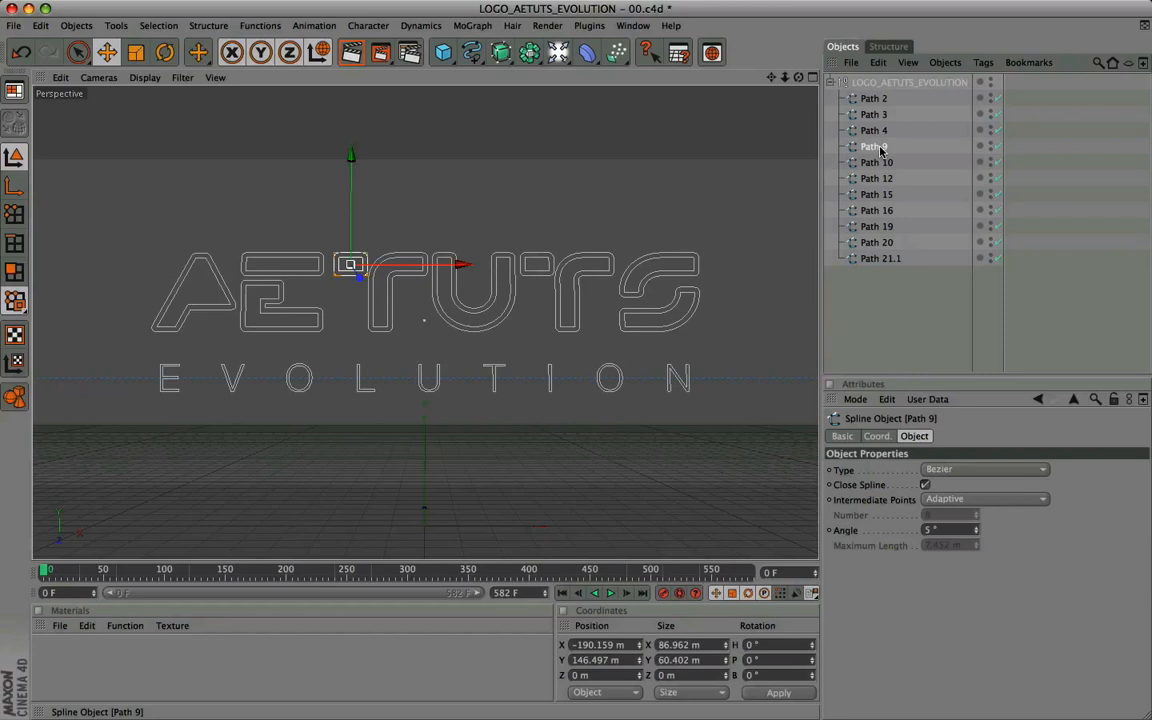
left_click(877, 163)
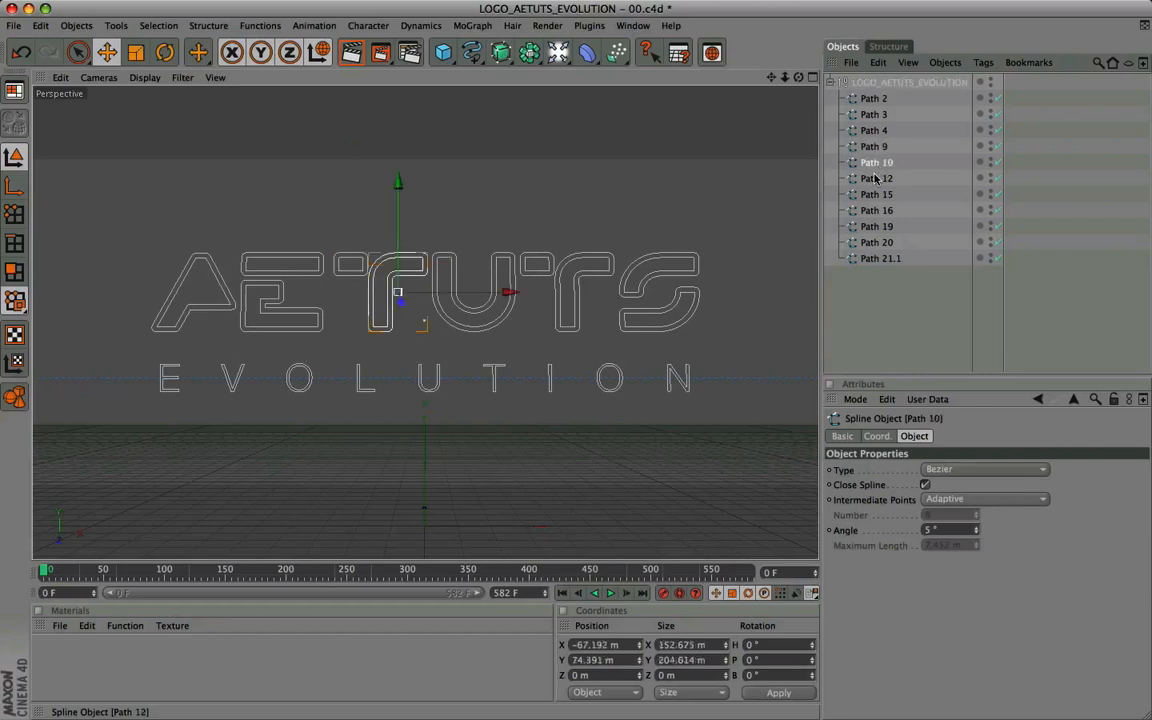
left_click(876, 179)
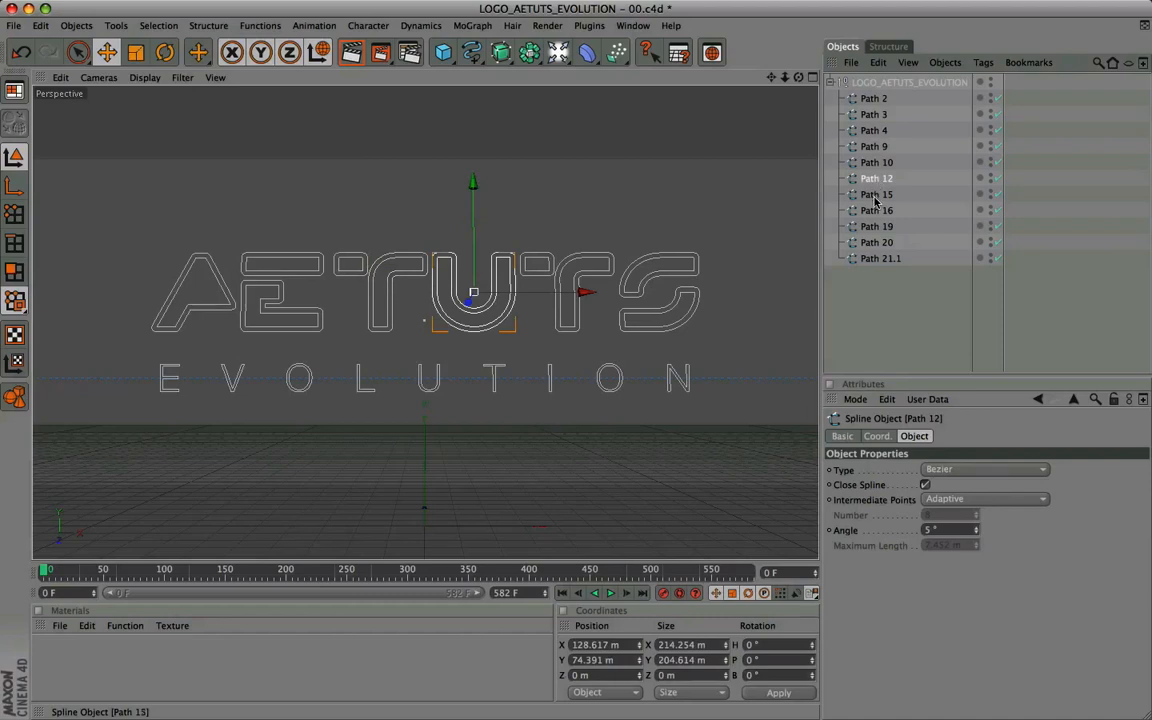
left_click(876, 195)
left_click(874, 147)
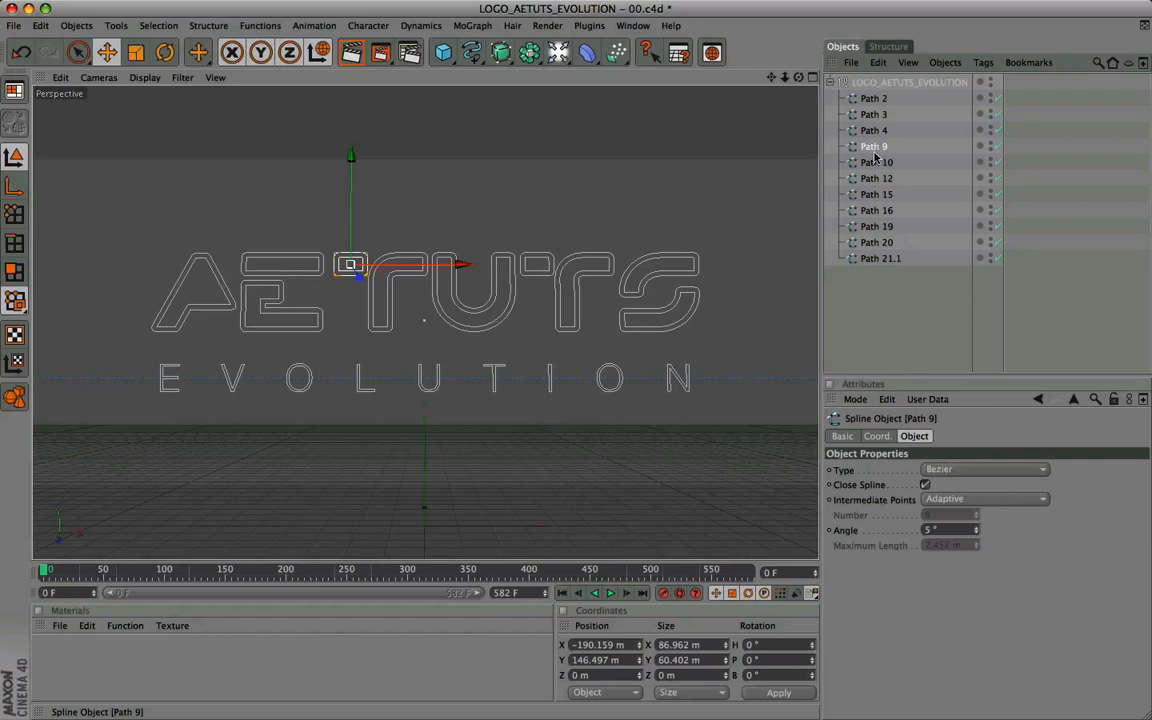
left_click(876, 163)
left_click(876, 196)
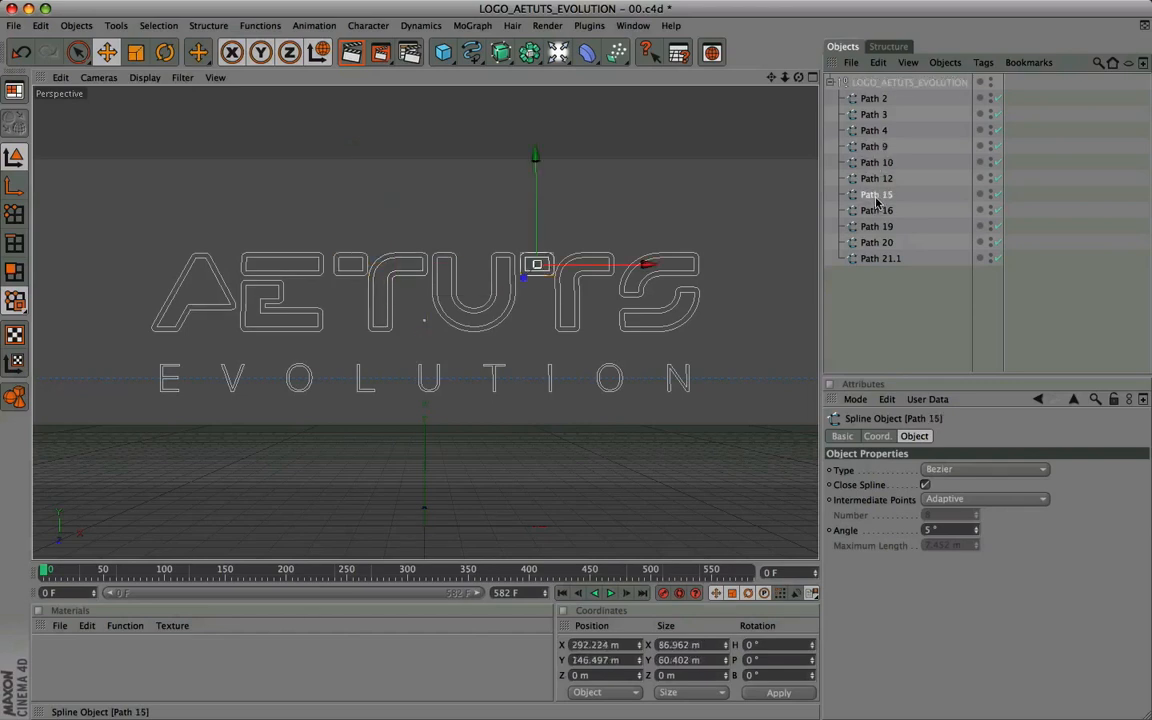
Move all splines, Path 2 through Path 21.1, out of the LOGO_AETUTS_EVOLUTION null and delete the empty null
left_click(876, 259)
left_click(880, 100, "shift")
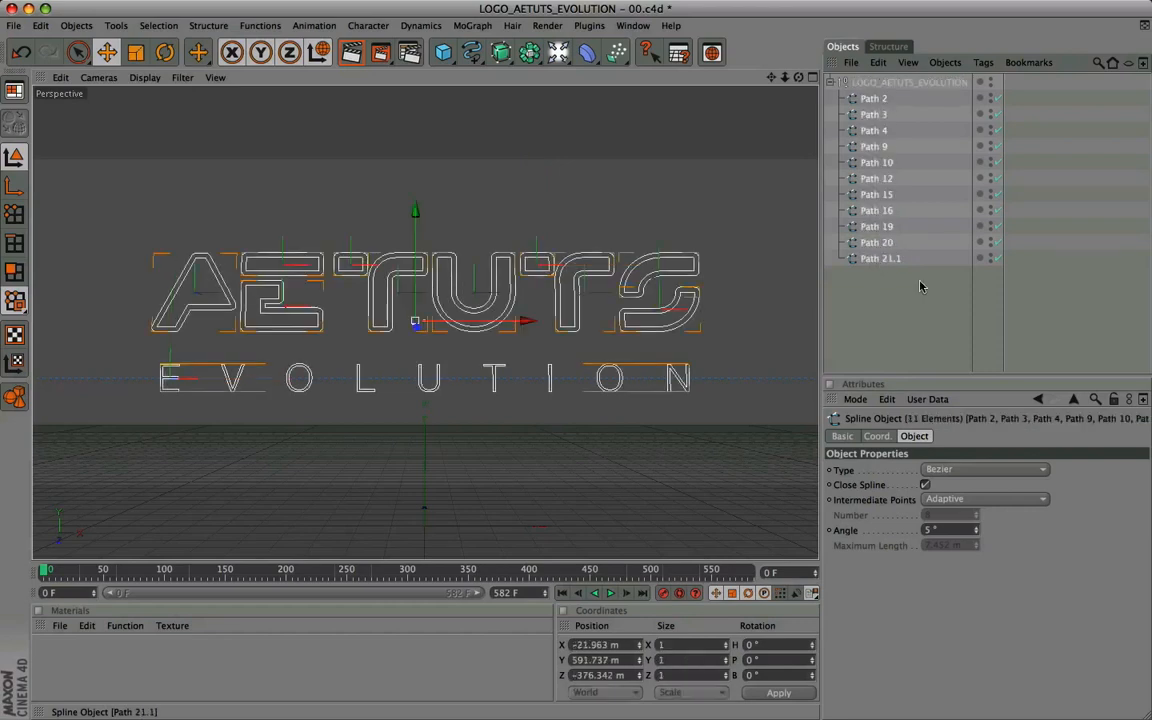
left_click_drag(876, 98, 866, 290)
left_click(900, 83)
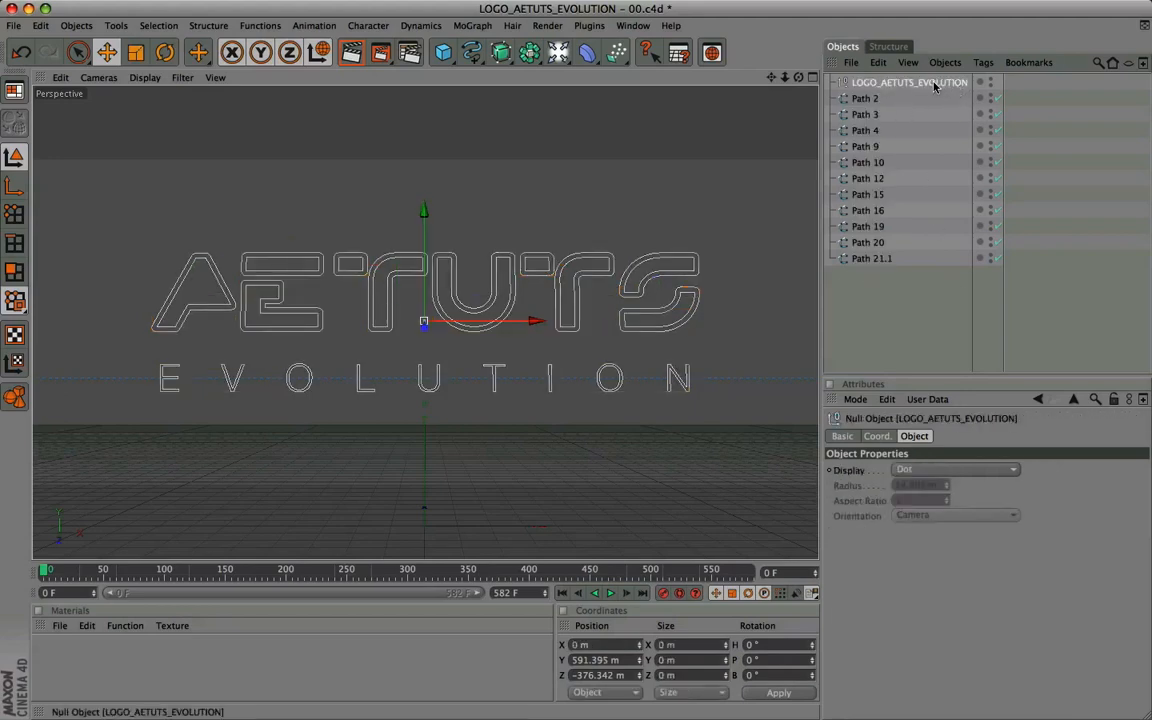
key("Delete")
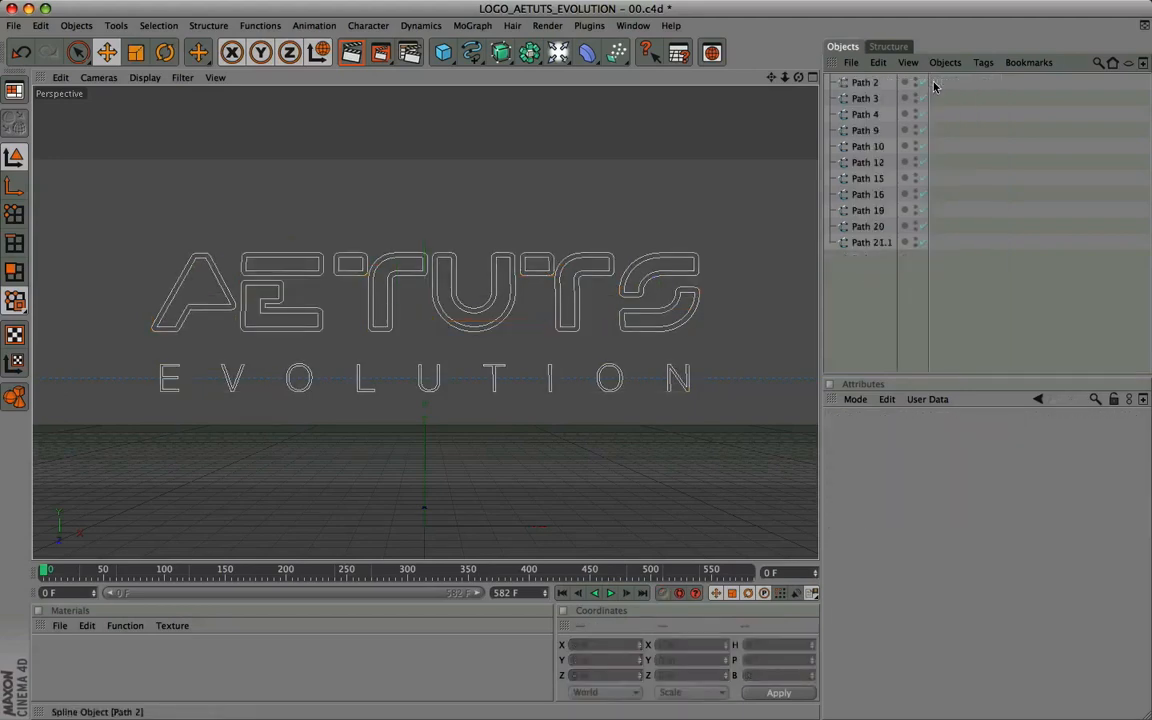
Add an Extrude NURBS object and make Path 2, the letter A spline, its child
left_click(866, 84)
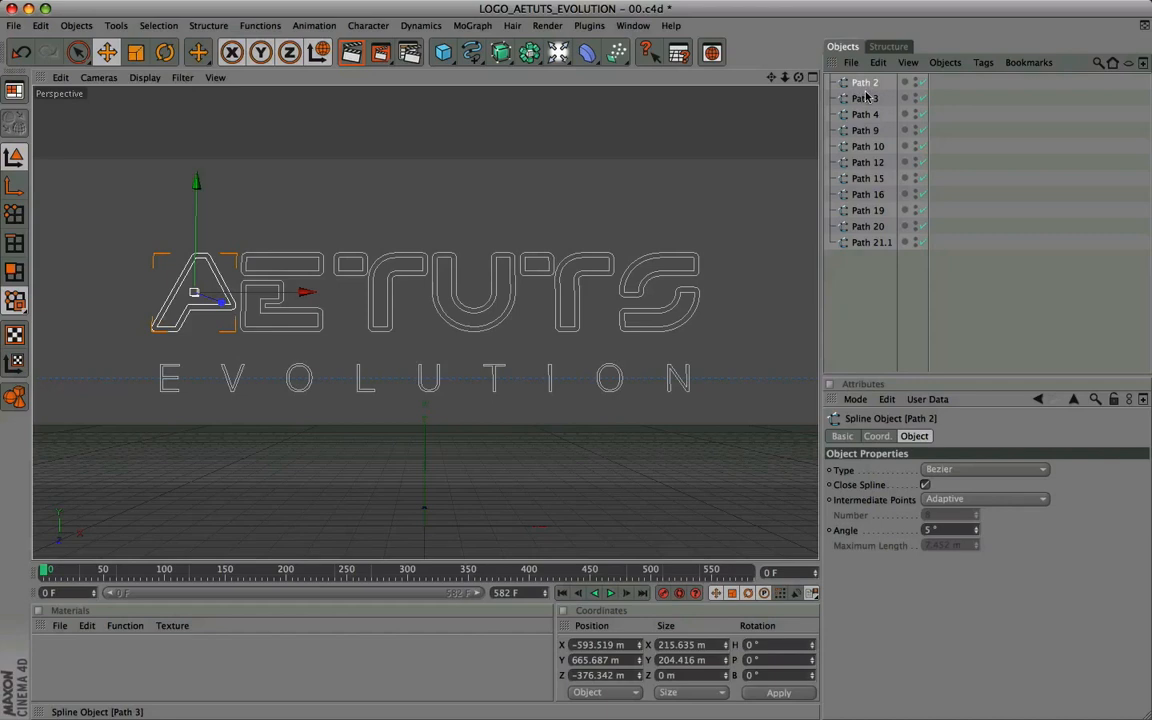
left_click(501, 52)
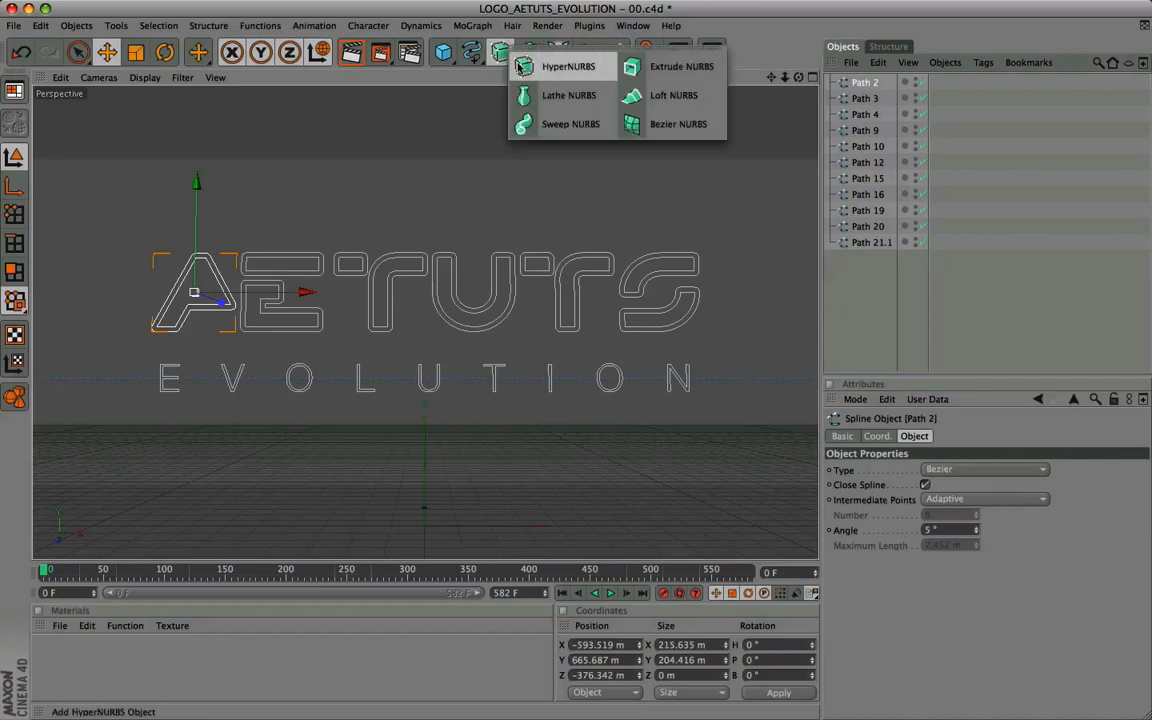
left_click(680, 70)
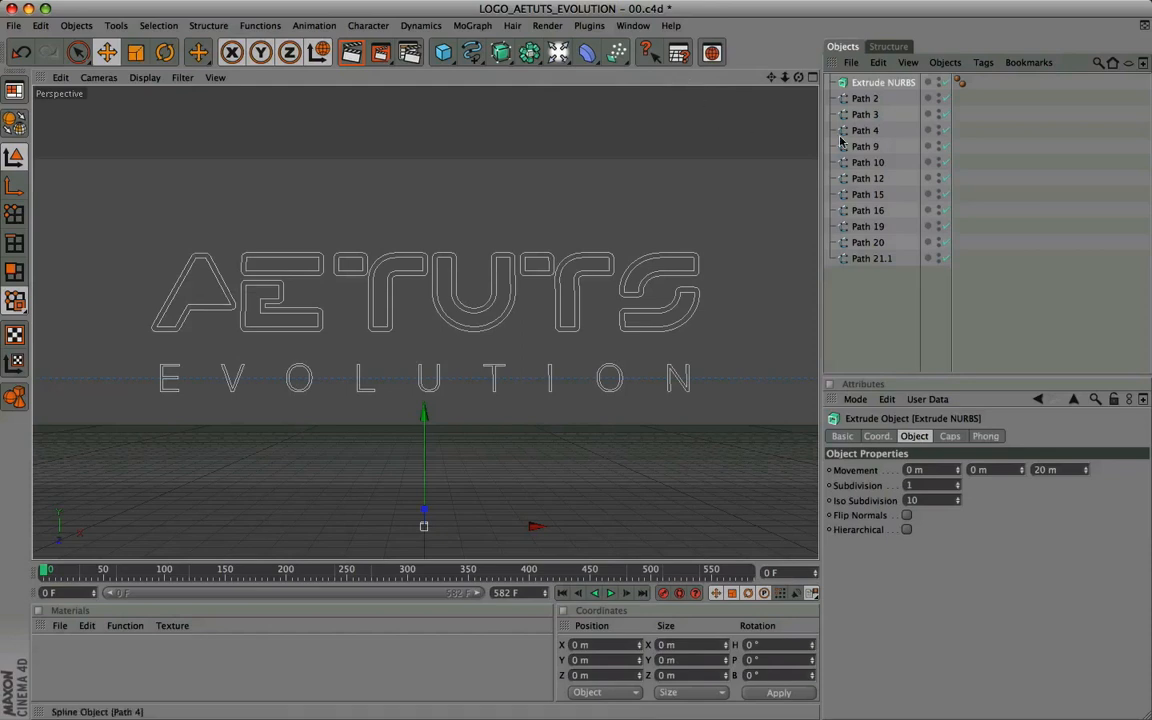
left_click_drag(865, 99, 873, 87)
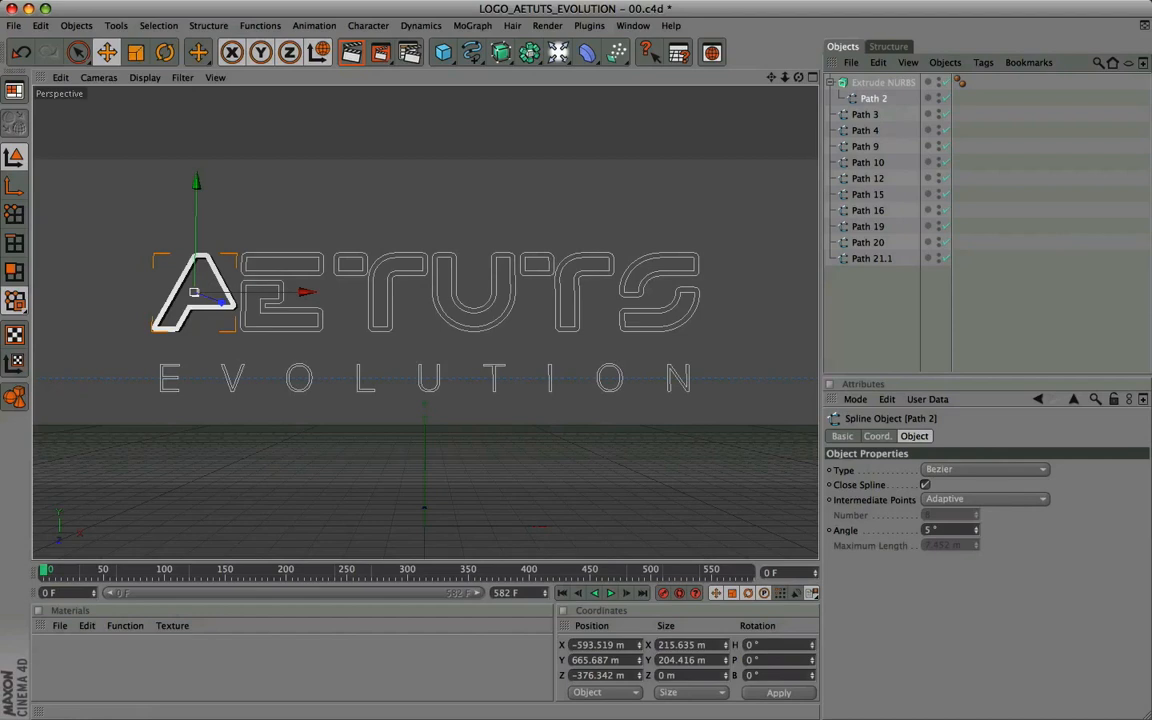
Set the Extrude NURBS movement along Z to 170 m for the letter A
left_click(880, 82)
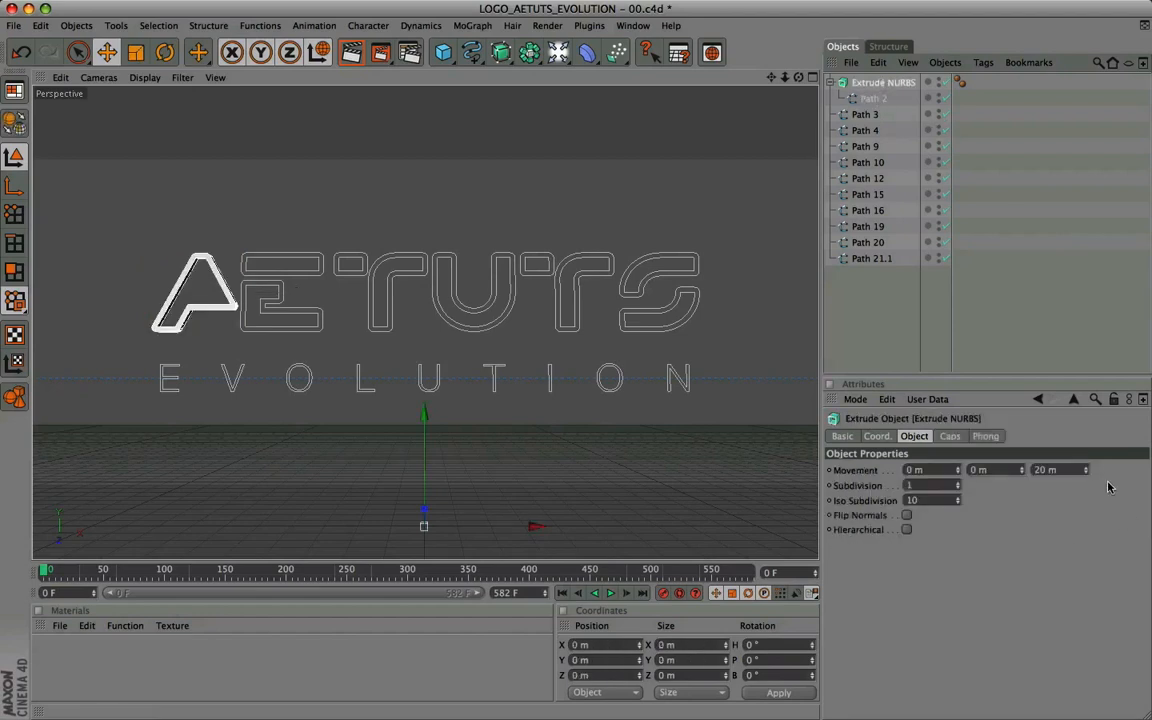
left_click(1055, 470)
type("170")
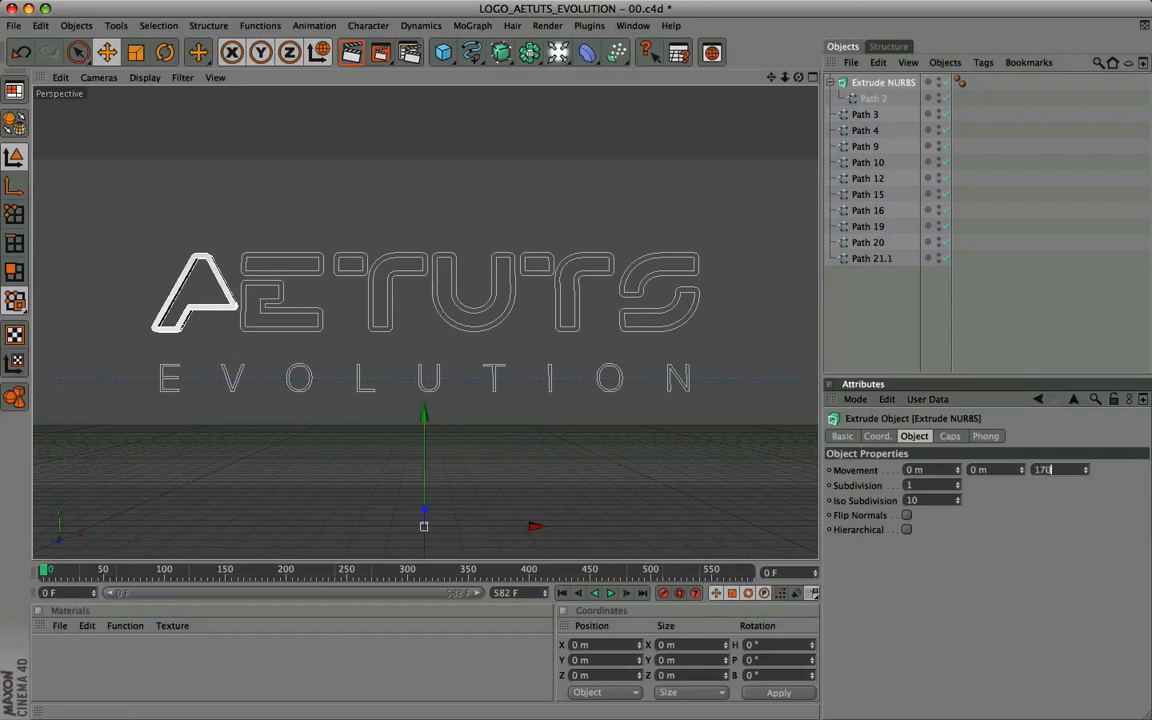
key("Return")
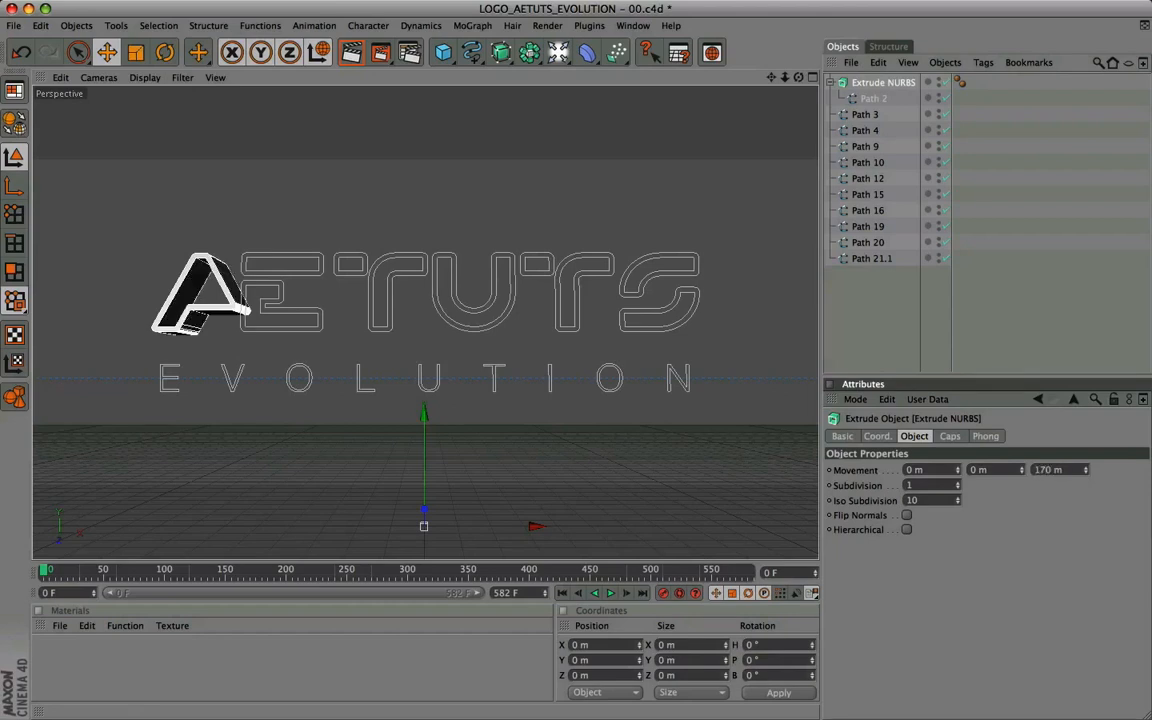
Set both the start and end caps of the letter A's Extrude NURBS to Fillet Cap
left_click(950, 436)
left_click(930, 469)
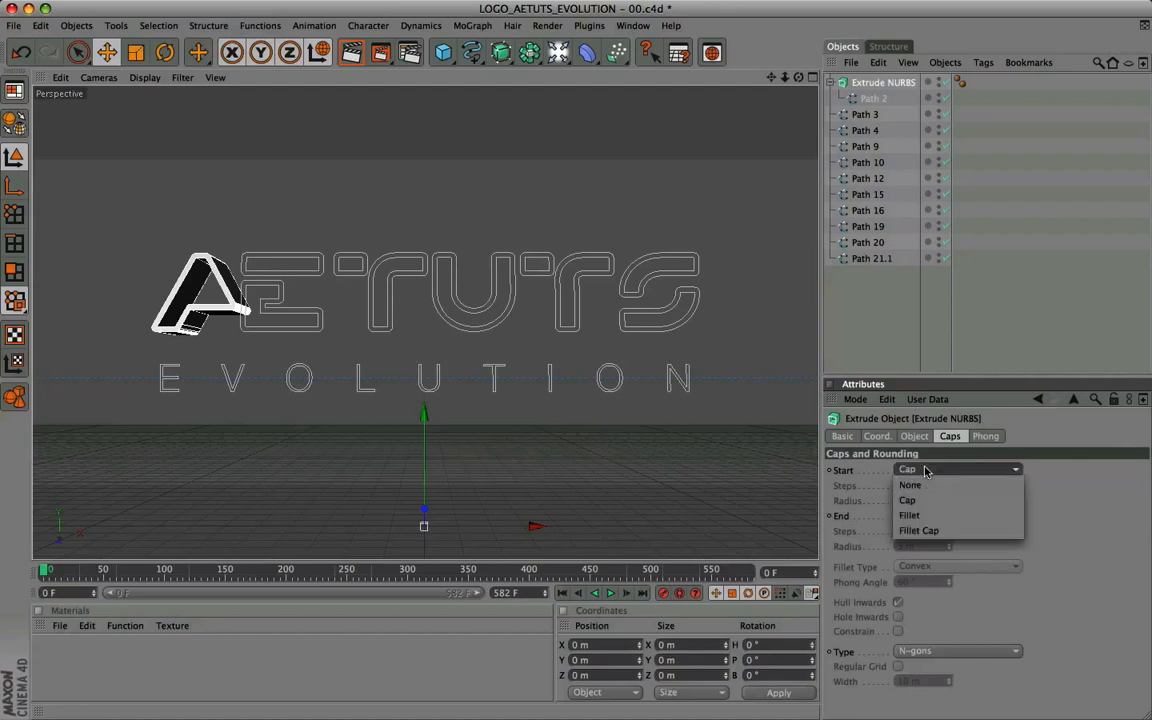
left_click(941, 531)
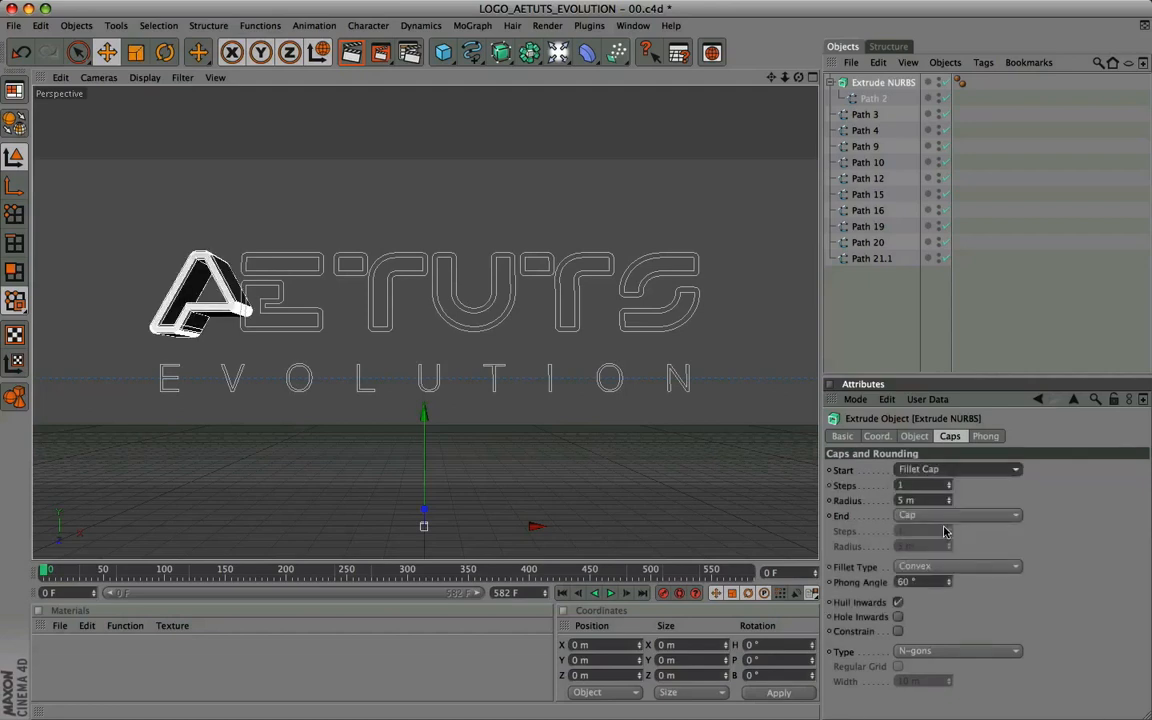
left_click(945, 515)
left_click(955, 576)
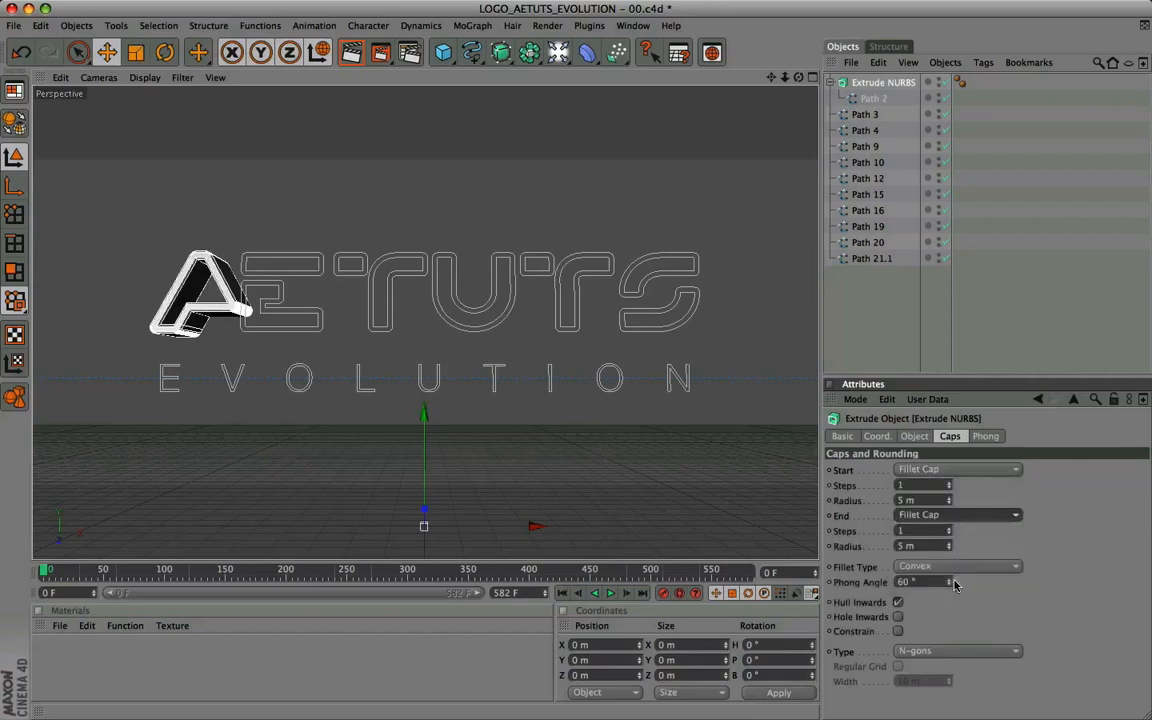
Give both the start and end fillet caps 3 steps and a 2 m radius
left_click(924, 485)
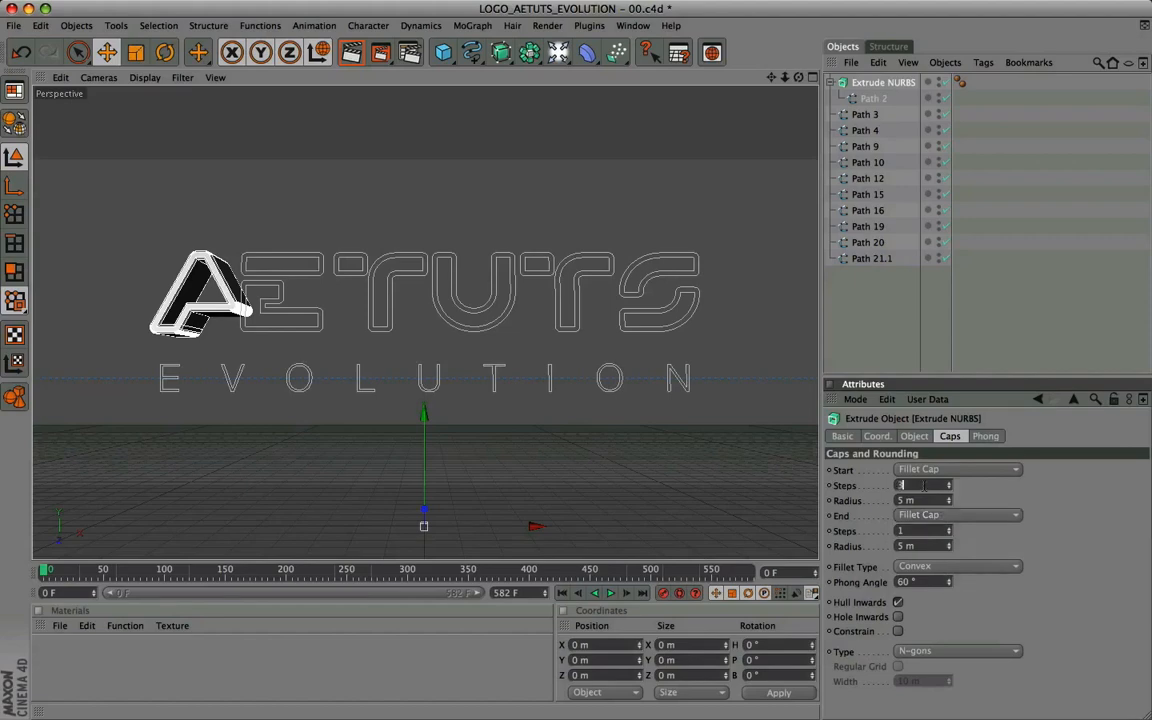
type("3")
key("Tab")
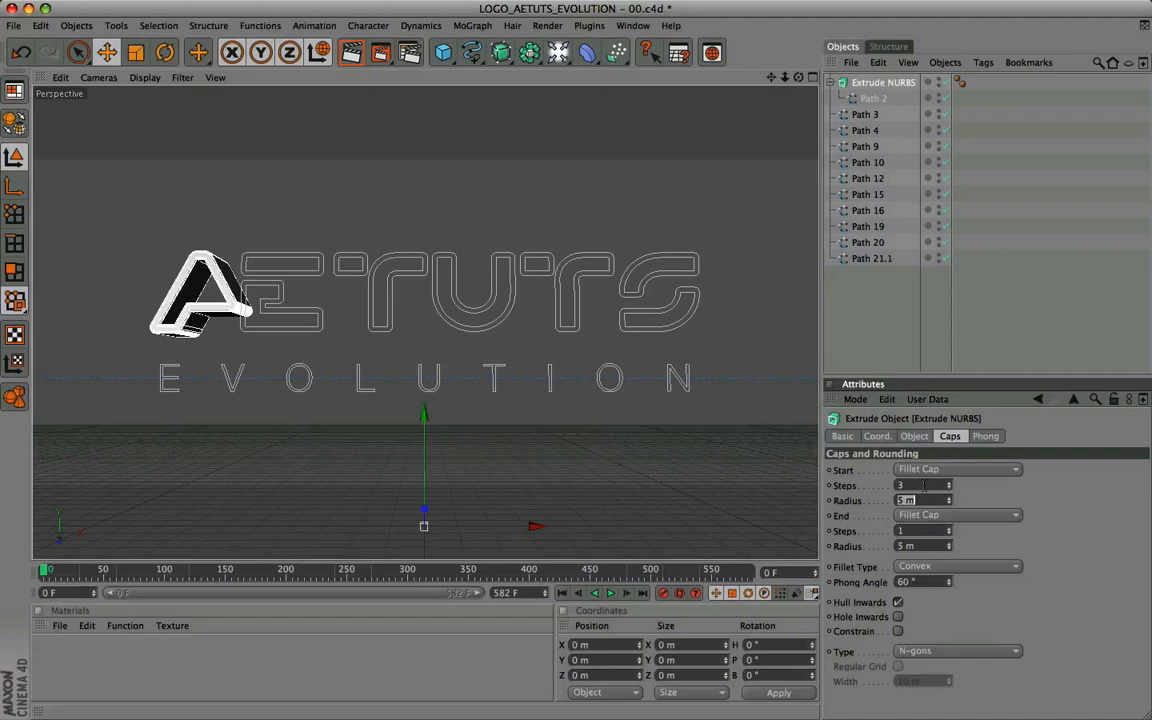
type("2")
left_click(922, 531)
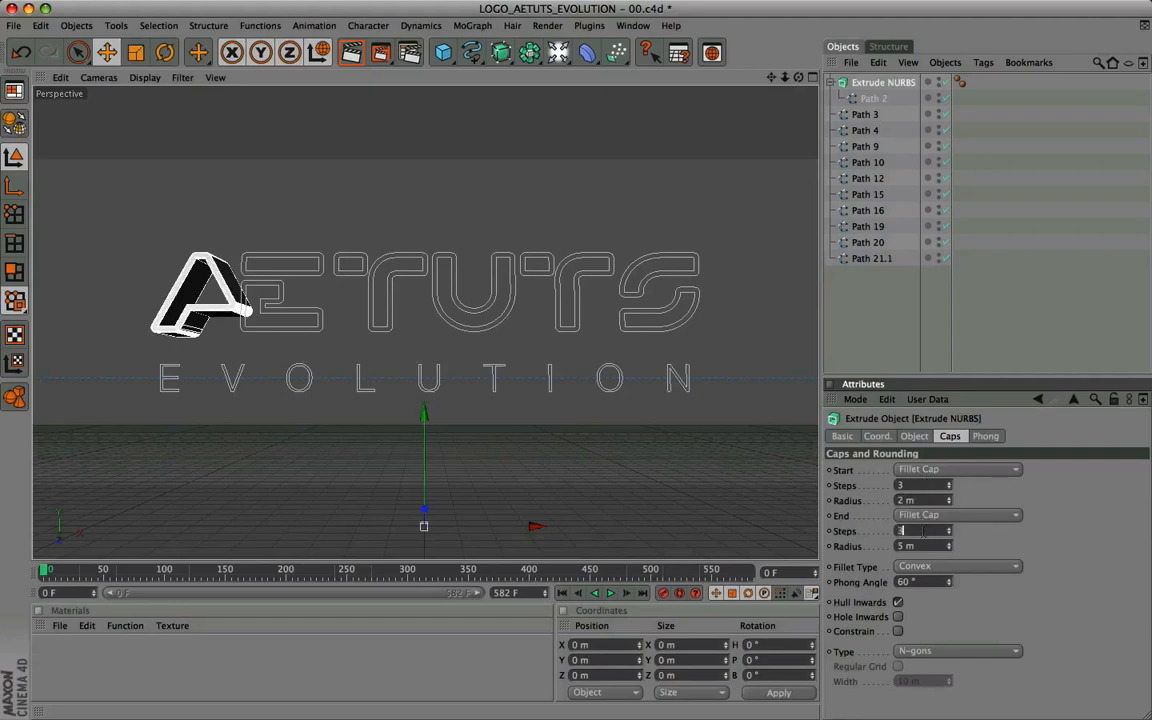
type("3")
key("Tab")
type("2")
Set the cap fillet type to Concave with a 90° phong angle and enable Constrain
left_click(980, 567)
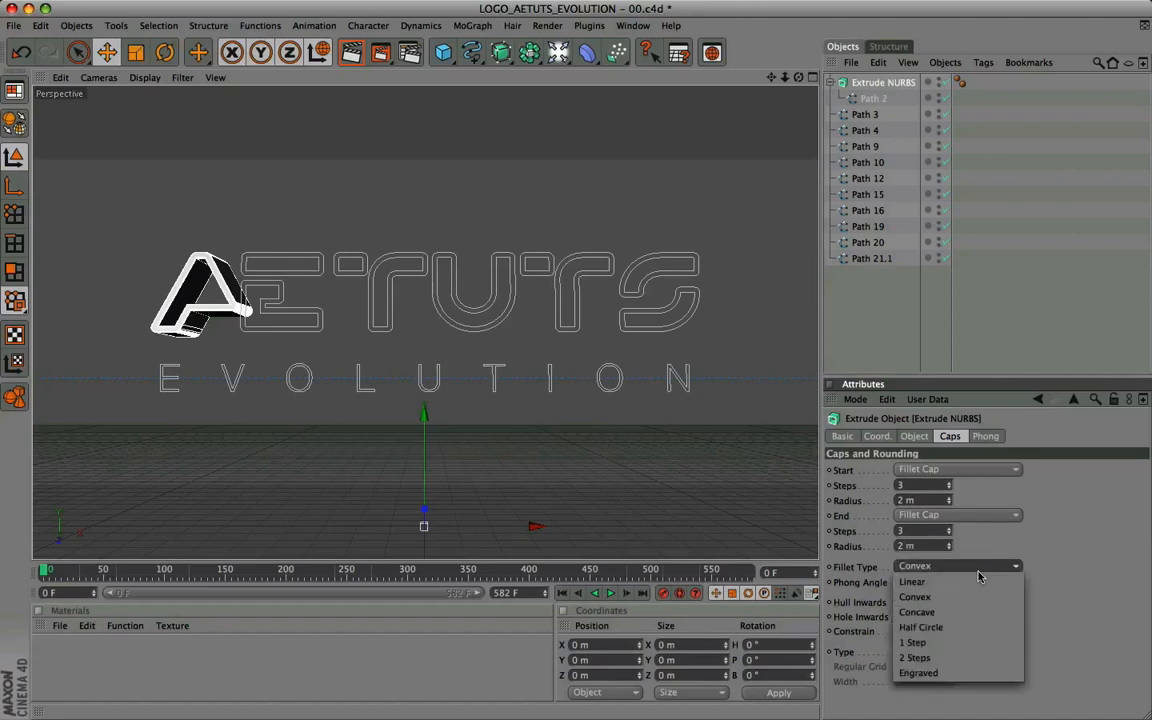
left_click(959, 612)
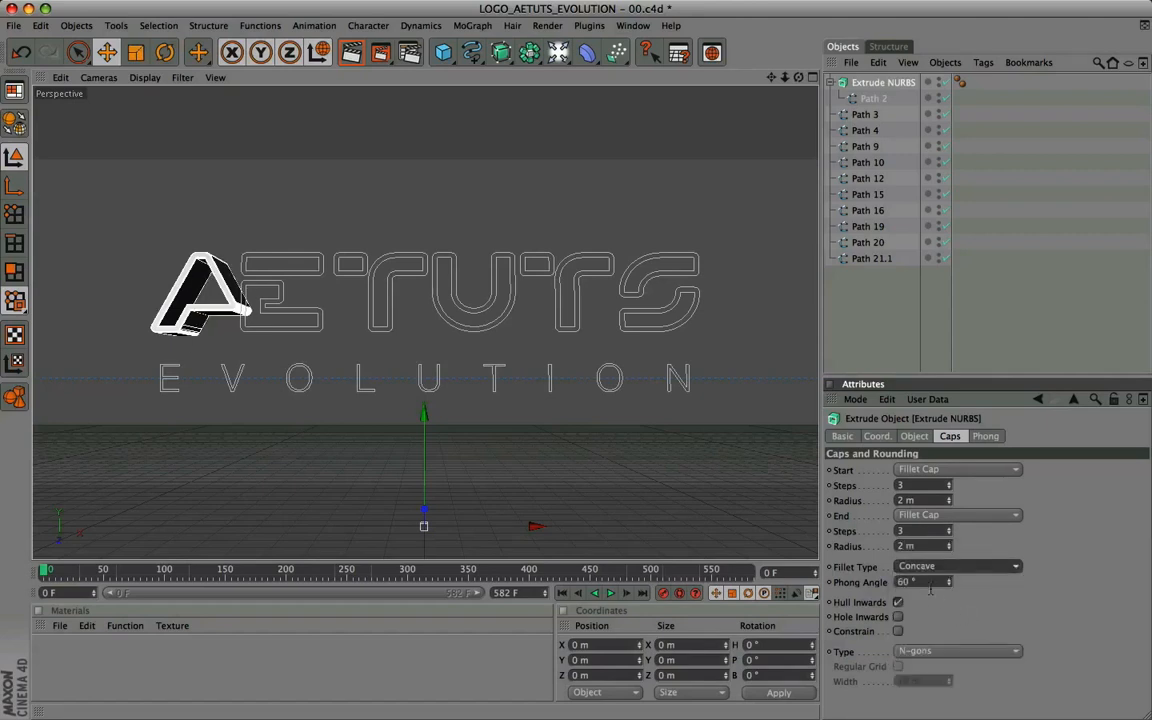
key("Tab")
type("90")
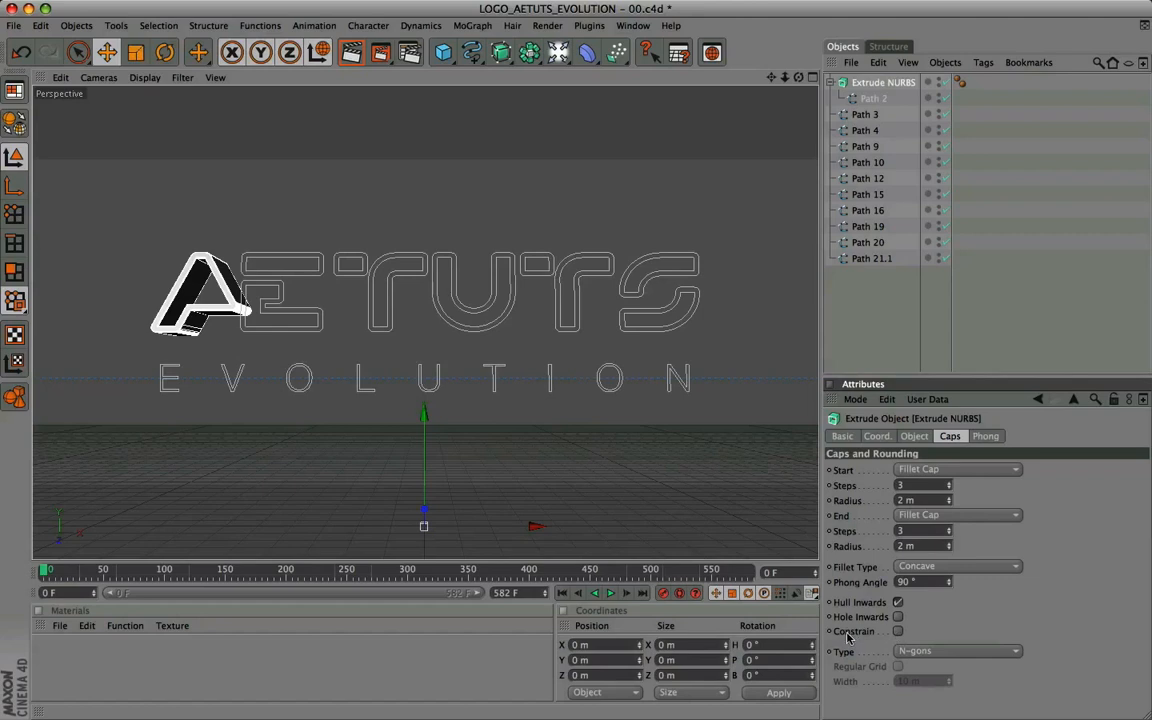
left_click(898, 632)
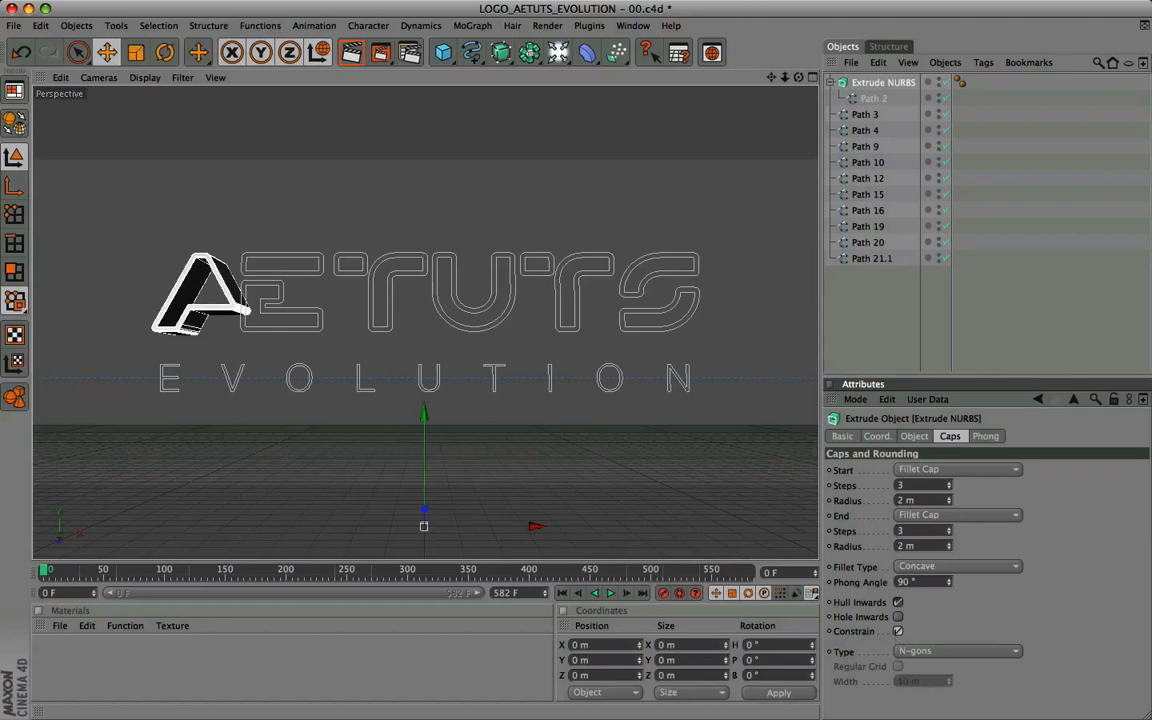
Go through the remaining unextruded splines, Path 4 to Path 21.1, to examine which logo part each one forms
left_click(884, 87)
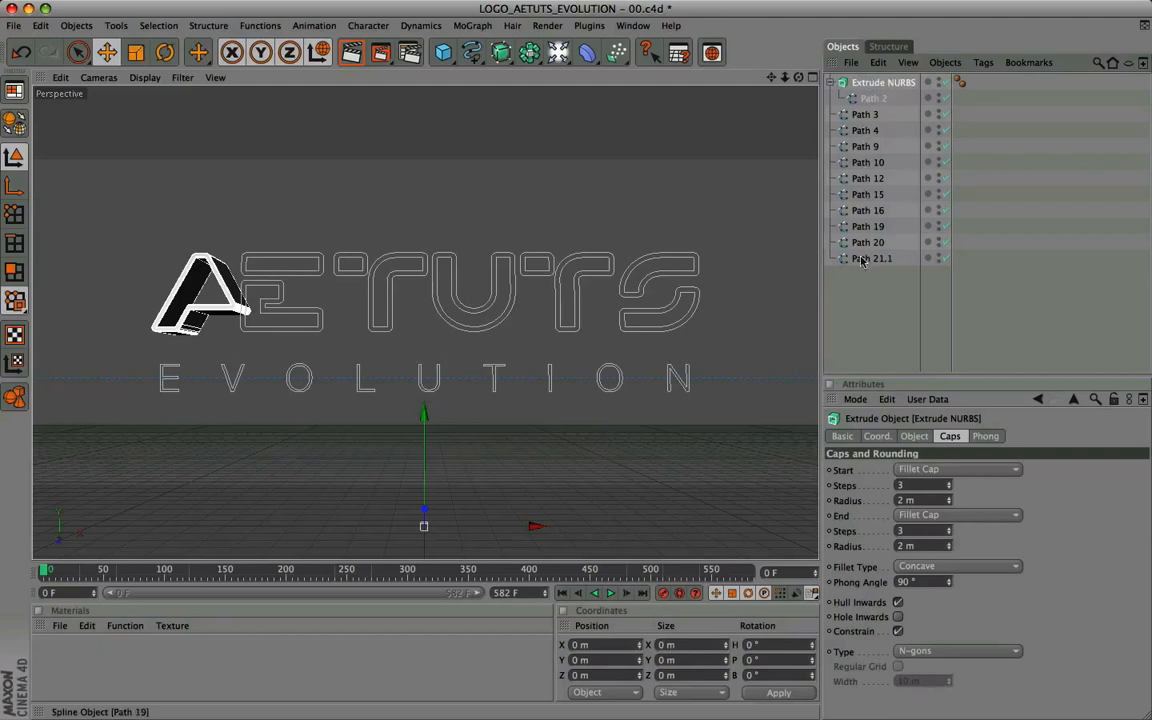
left_click(866, 131)
left_click(865, 147)
left_click(866, 162)
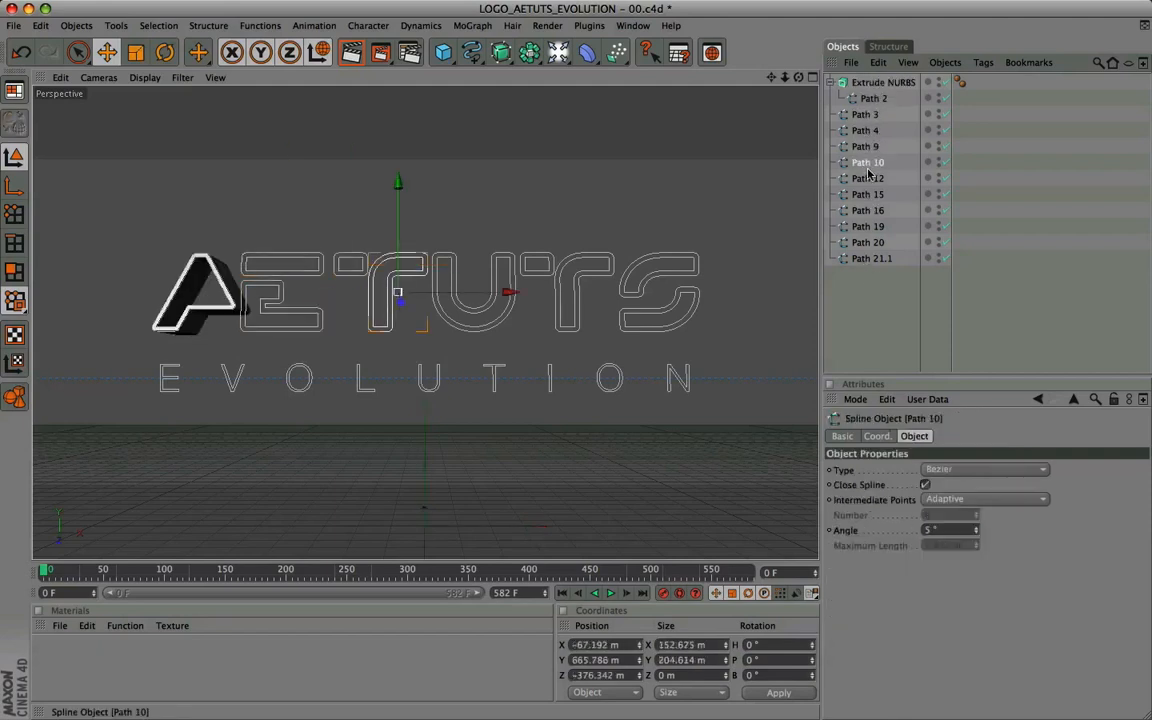
left_click(867, 178)
left_click(868, 194)
left_click(868, 210)
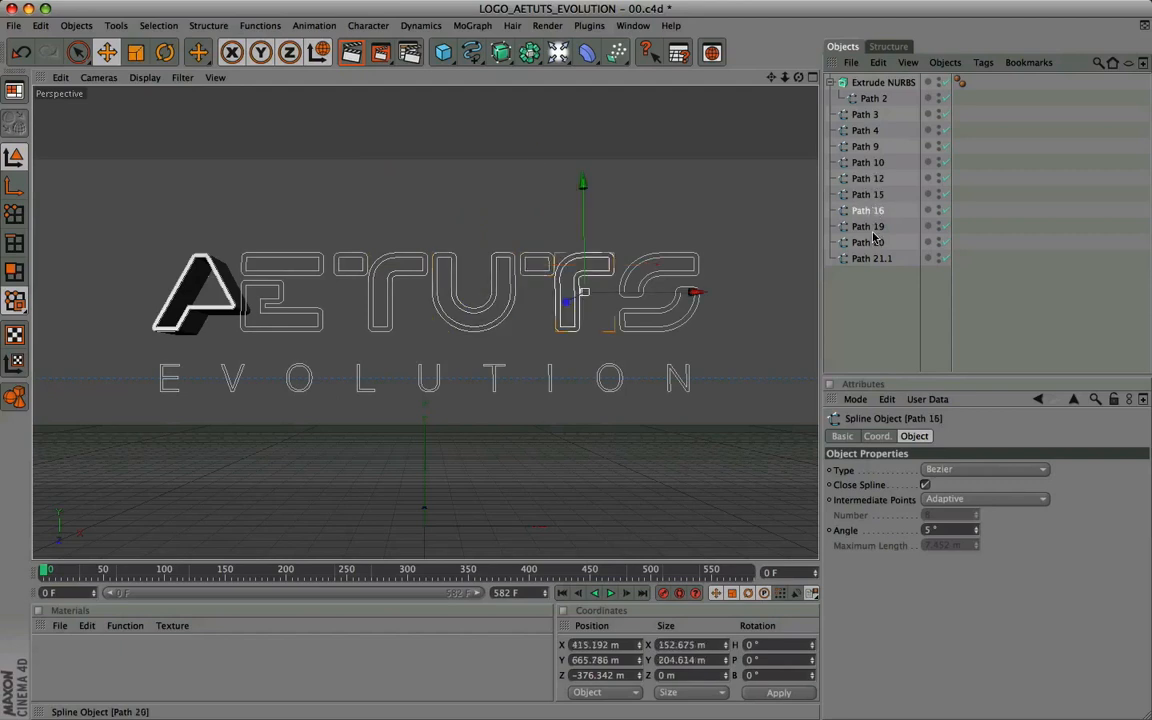
left_click(869, 226)
double_click(870, 242)
left_click(876, 259)
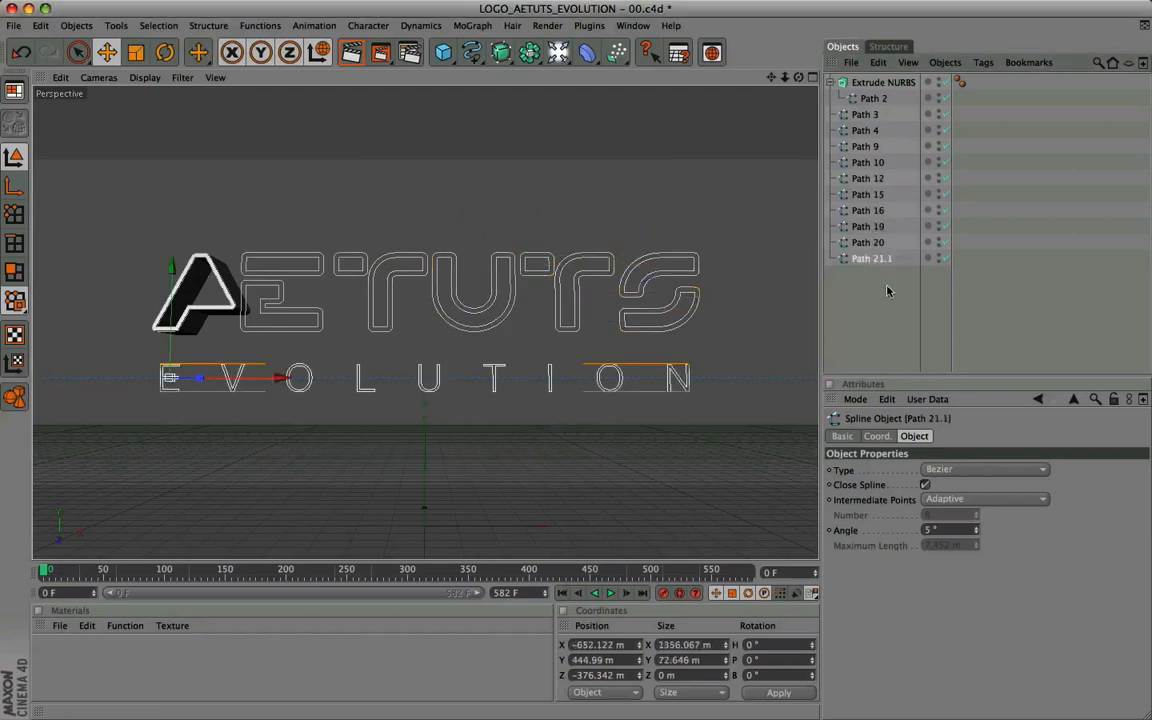
left_click(887, 290)
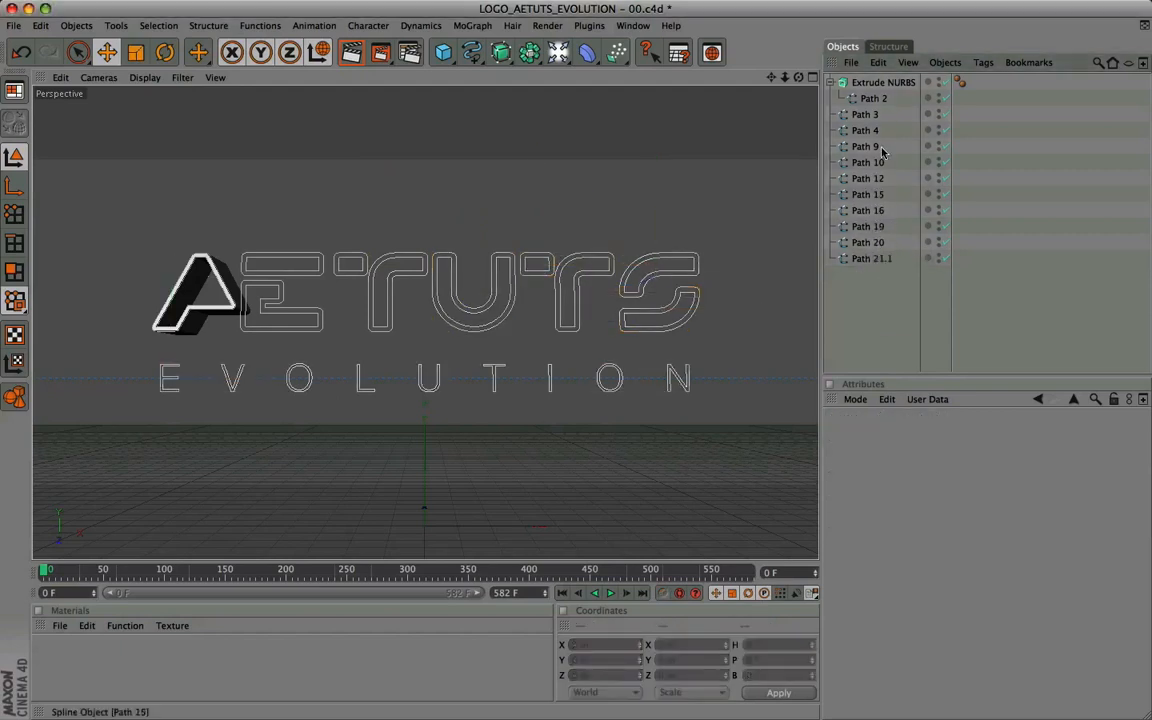
Compare the X, Y and Z position coordinates of the letter A's Extrude NURBS with those of its Path 2 spline
left_click(861, 86)
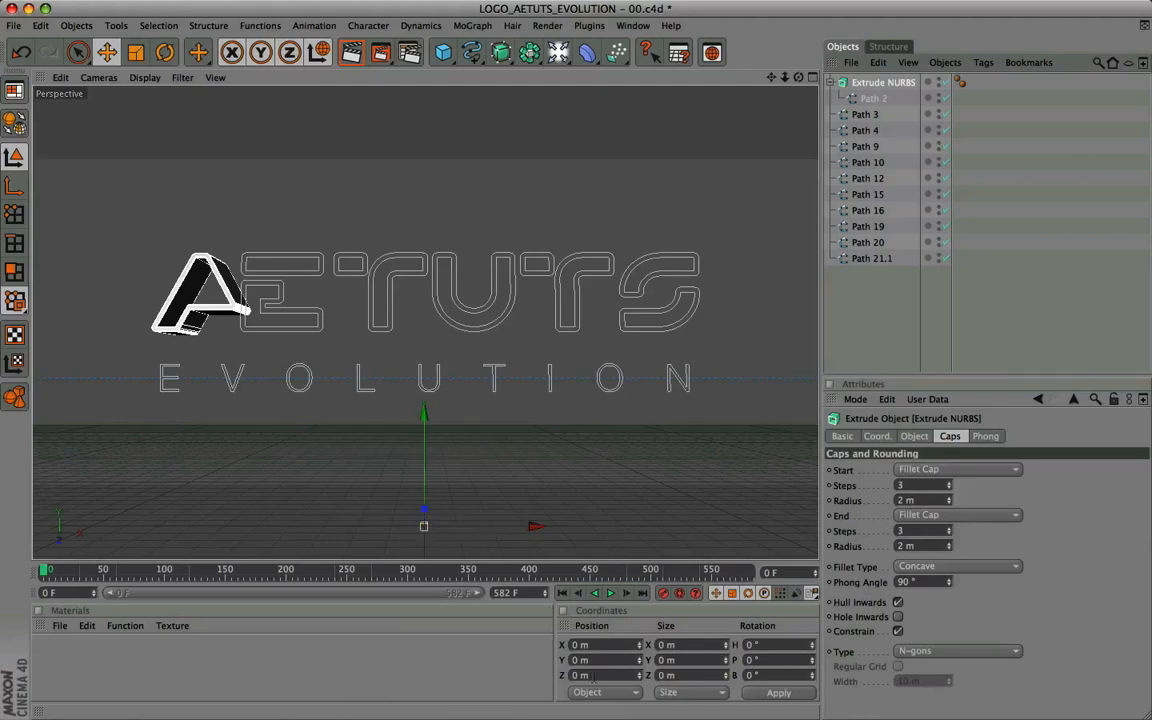
left_click_drag(590, 645, 539, 669)
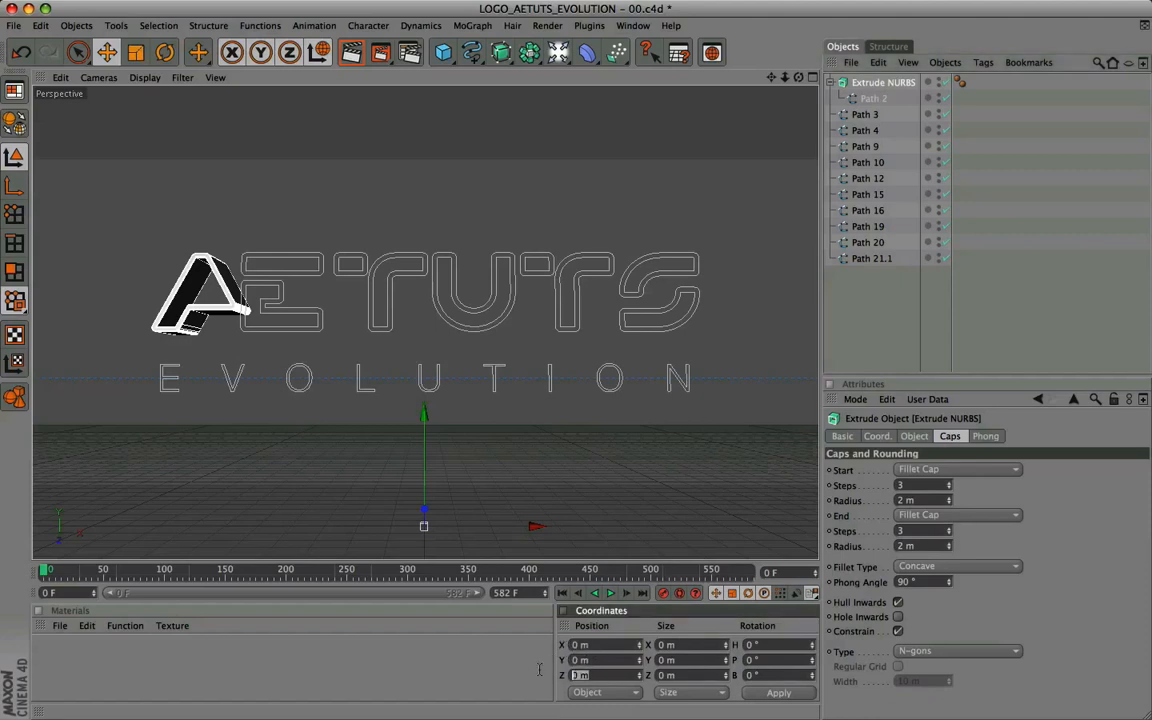
left_click(872, 100)
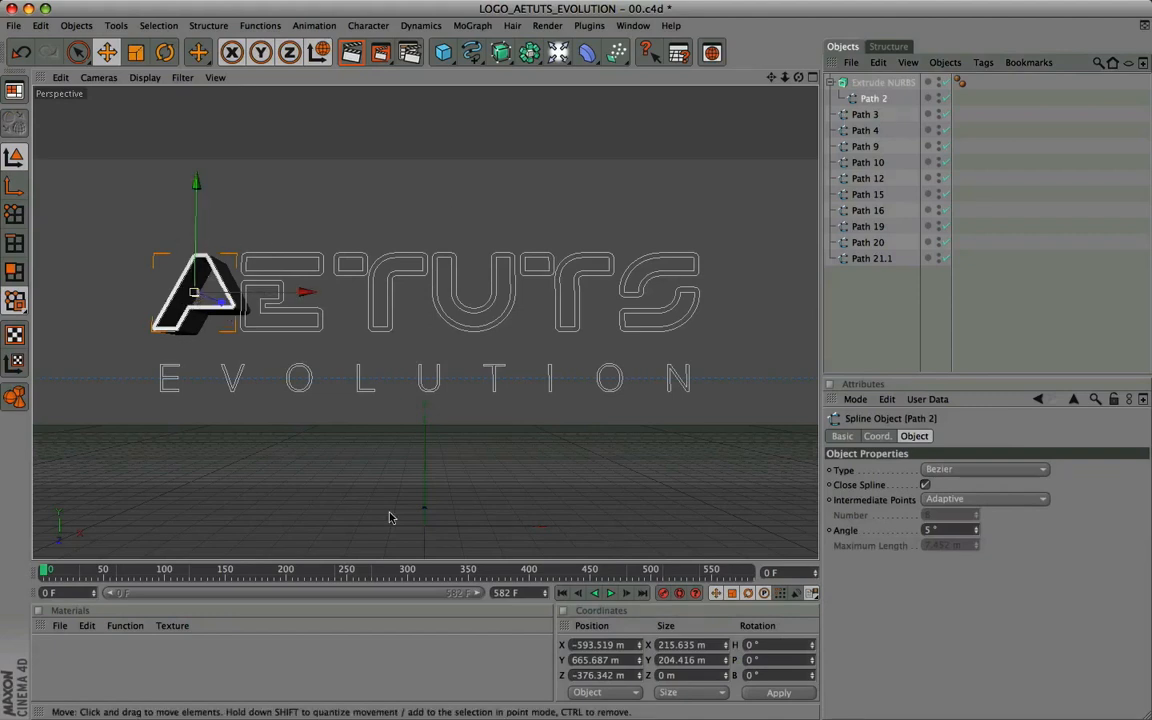
left_click(598, 644)
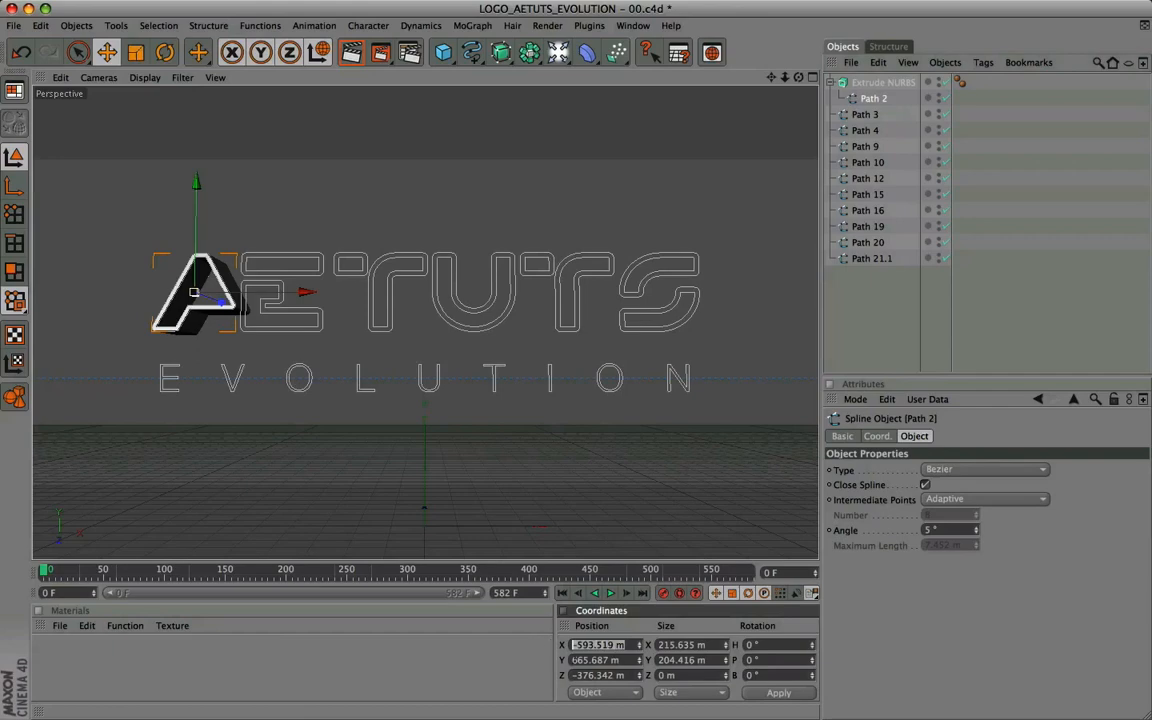
left_click(622, 660)
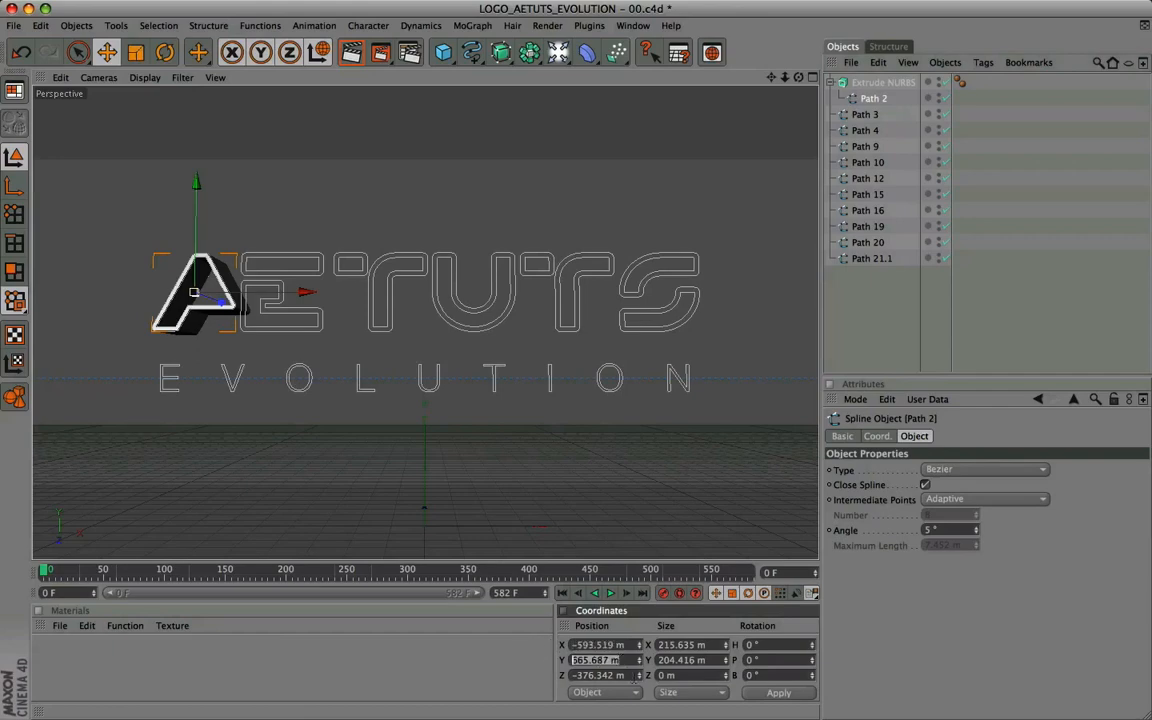
key("Tab")
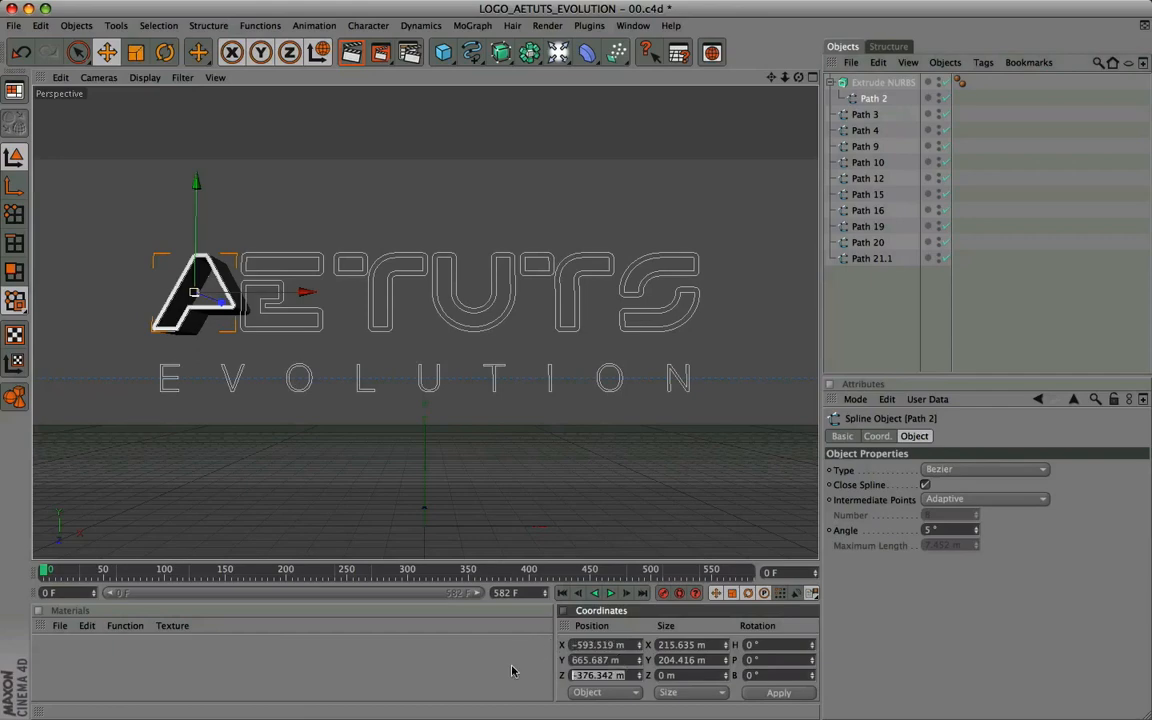
left_click(878, 83)
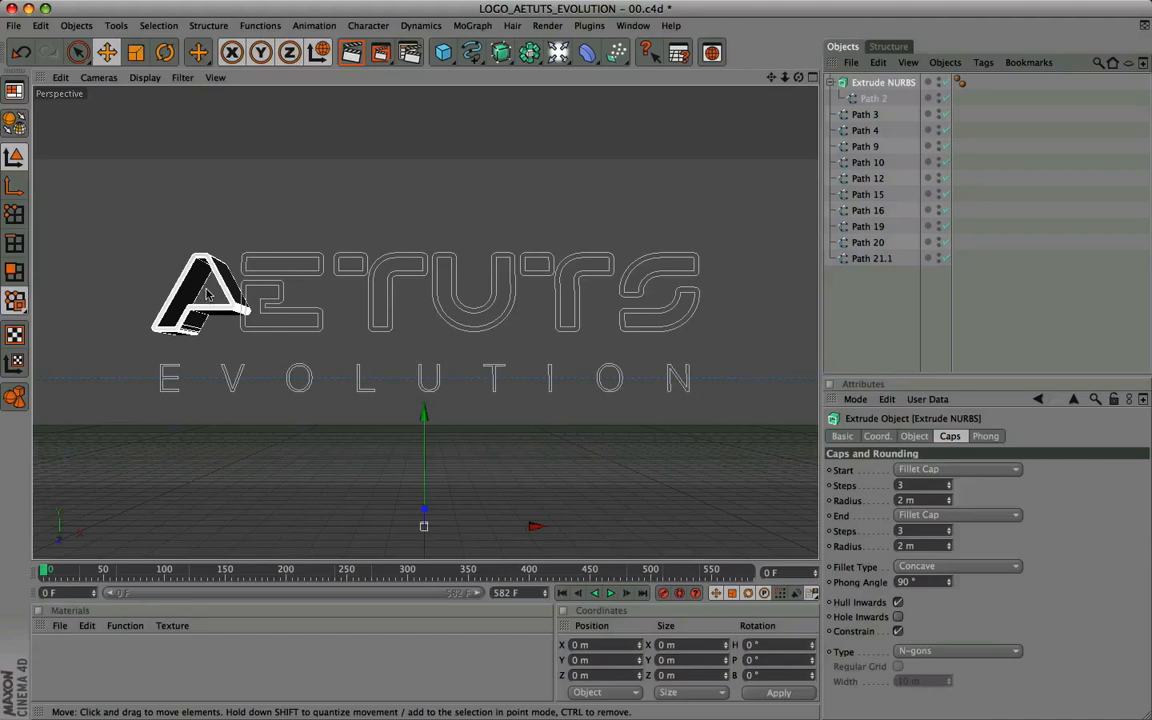
Using the Object Axis tool, copy Path 2's X position of -593.519 m to the letter A's Extrude NURBS axis
left_click(14, 188)
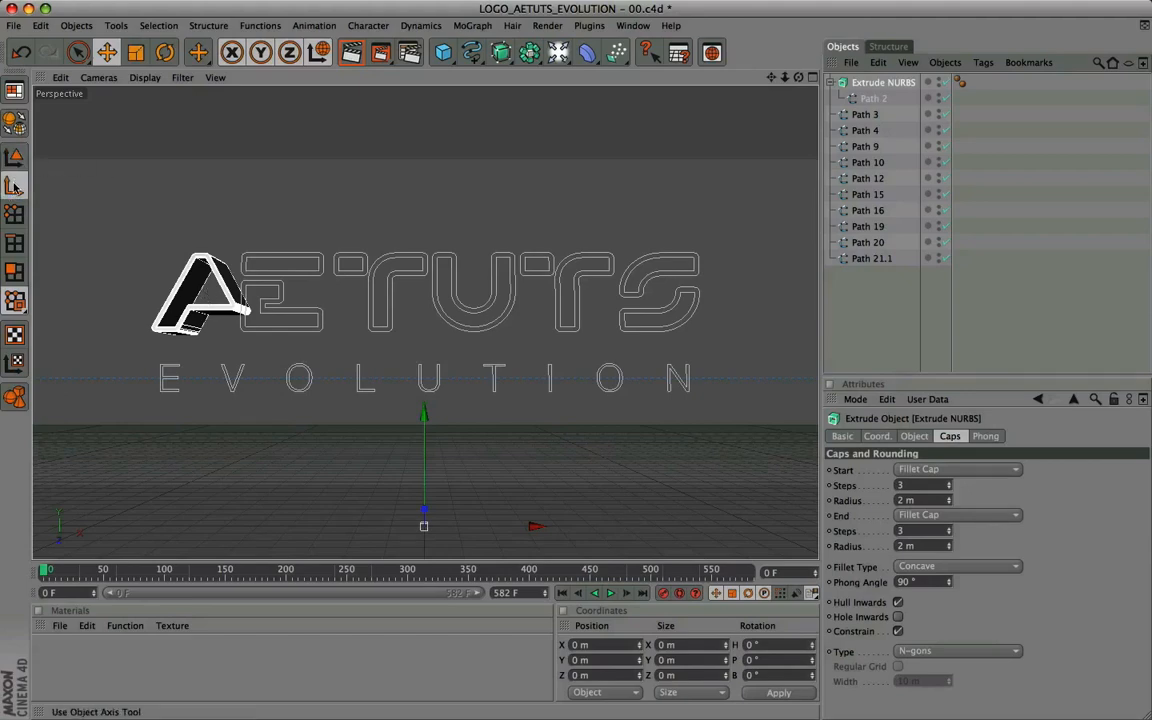
left_click(872, 98)
left_click(612, 644)
key("super+c")
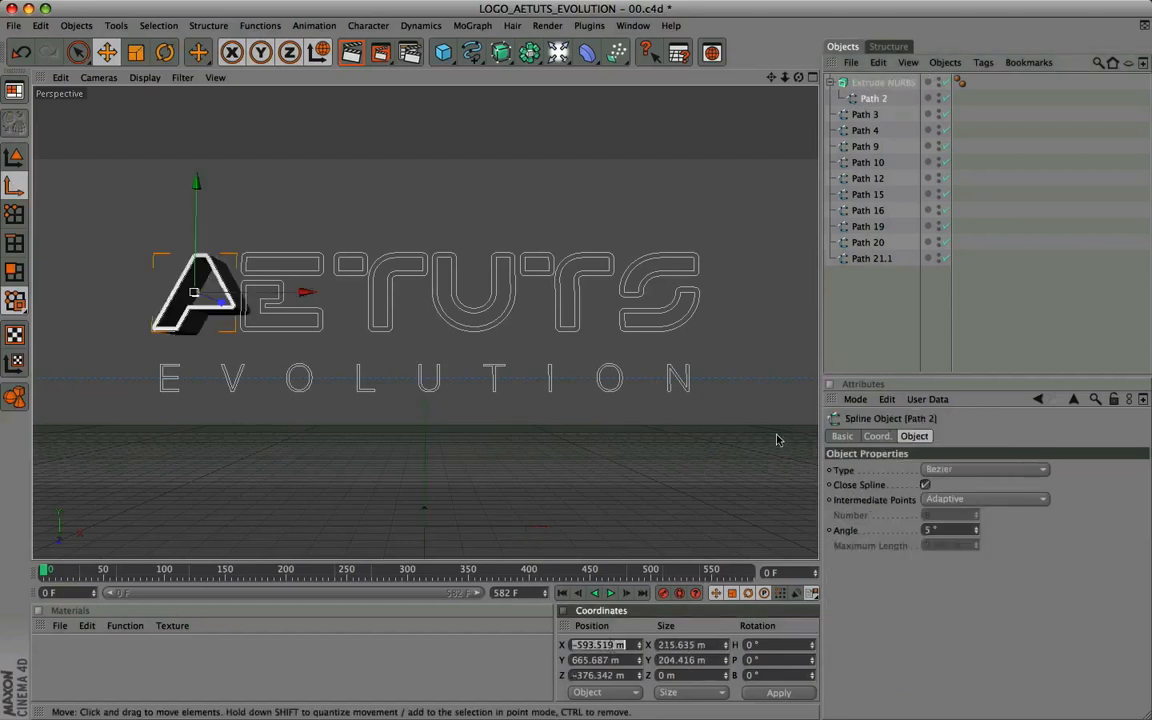
left_click(868, 84)
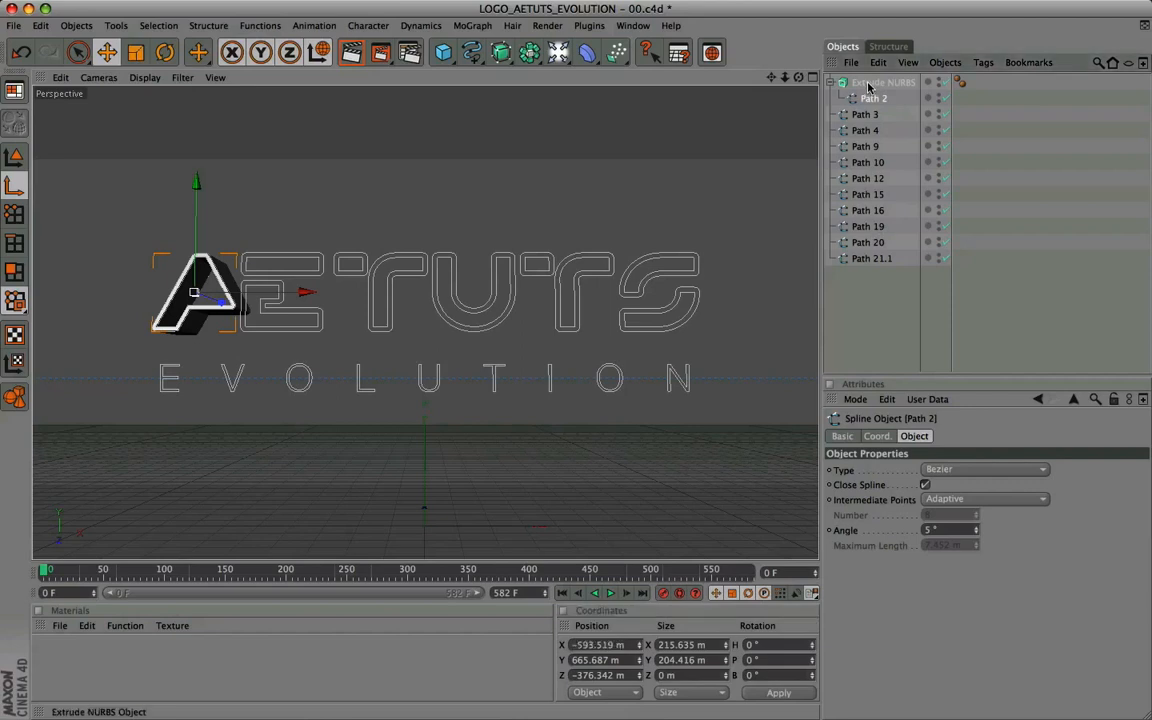
left_click(612, 645)
key("super+v")
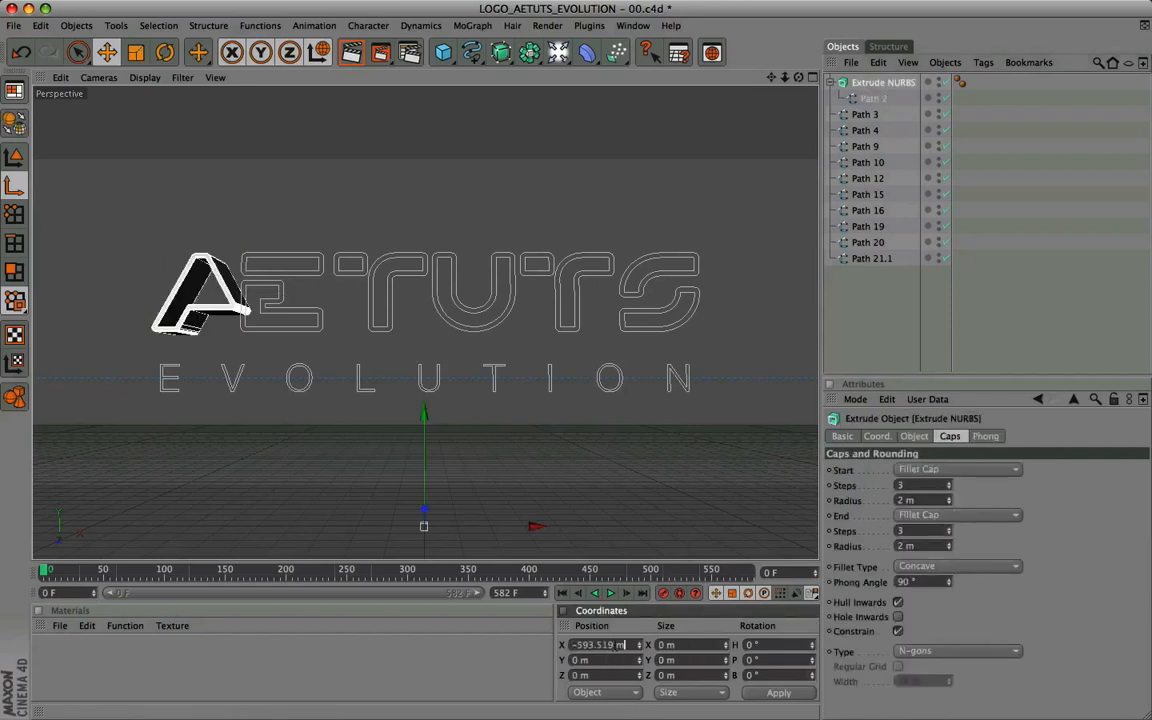
key("Return")
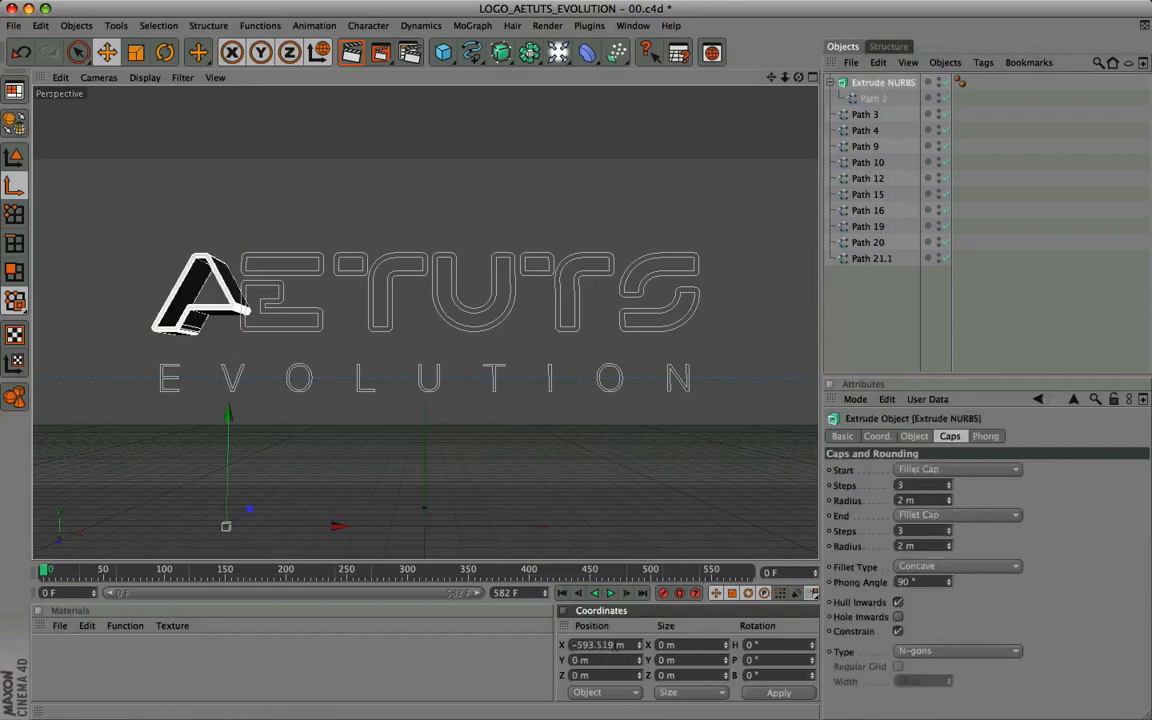
Copy Path 2's Y position of 665.687 m to the Extrude NURBS axis
left_click(873, 98)
left_click(629, 660)
key("super+c")
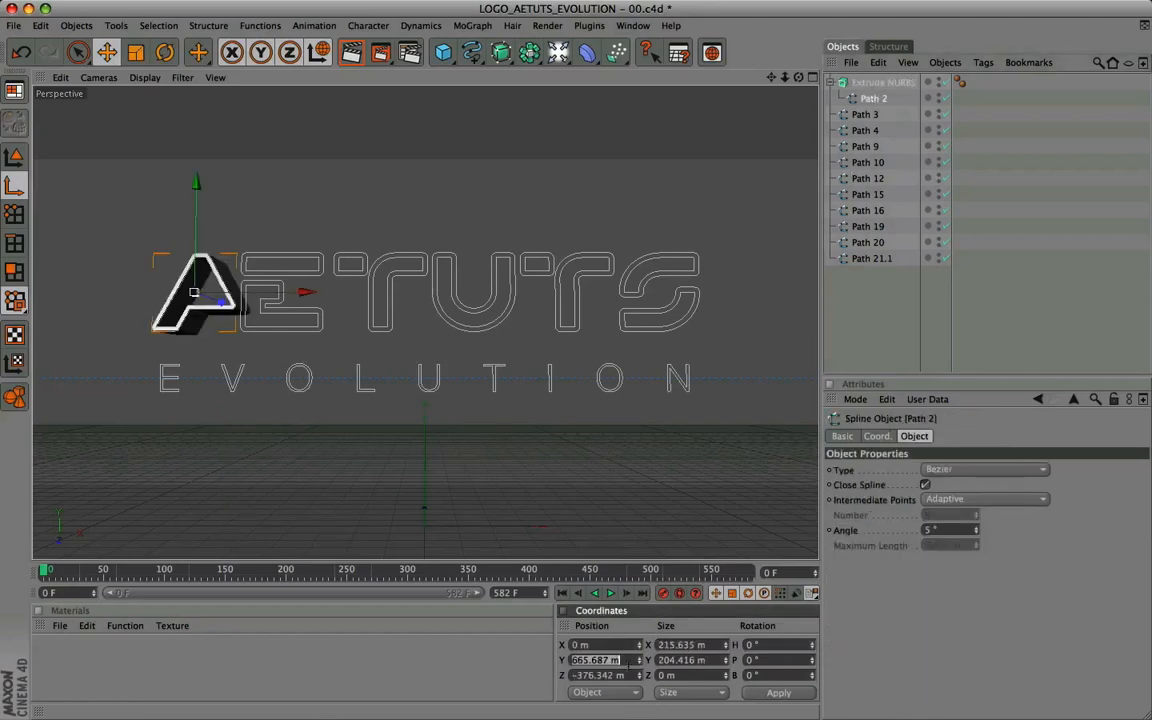
left_click(882, 82)
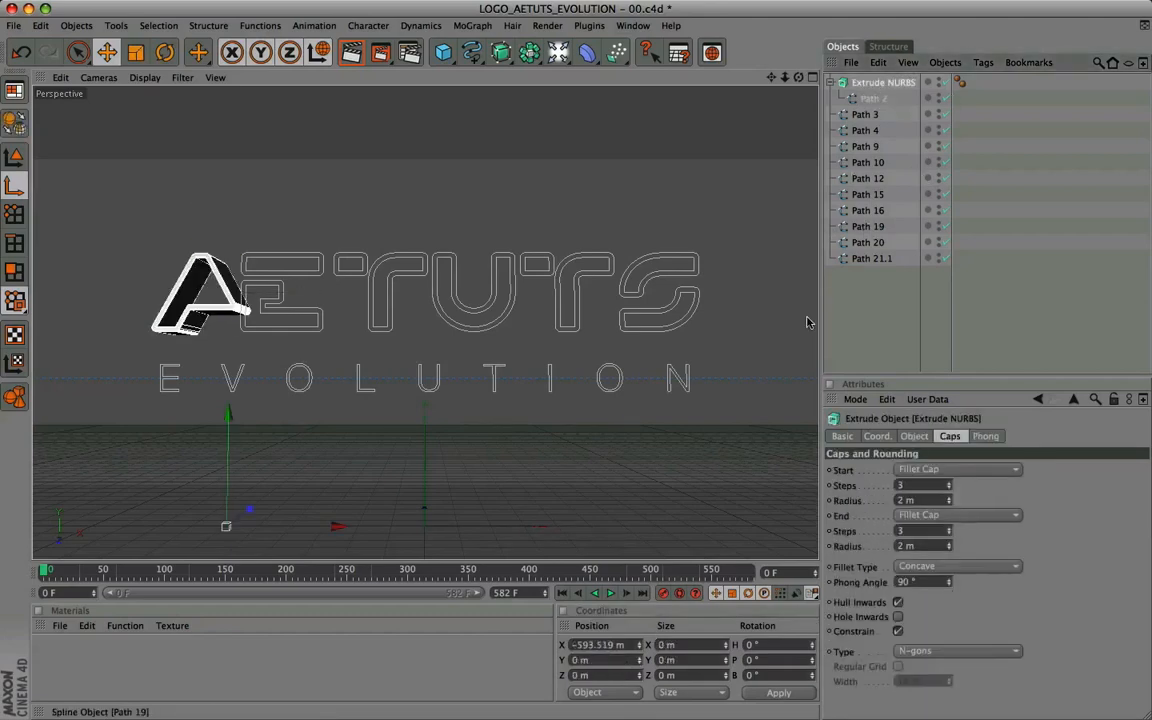
left_click(611, 660)
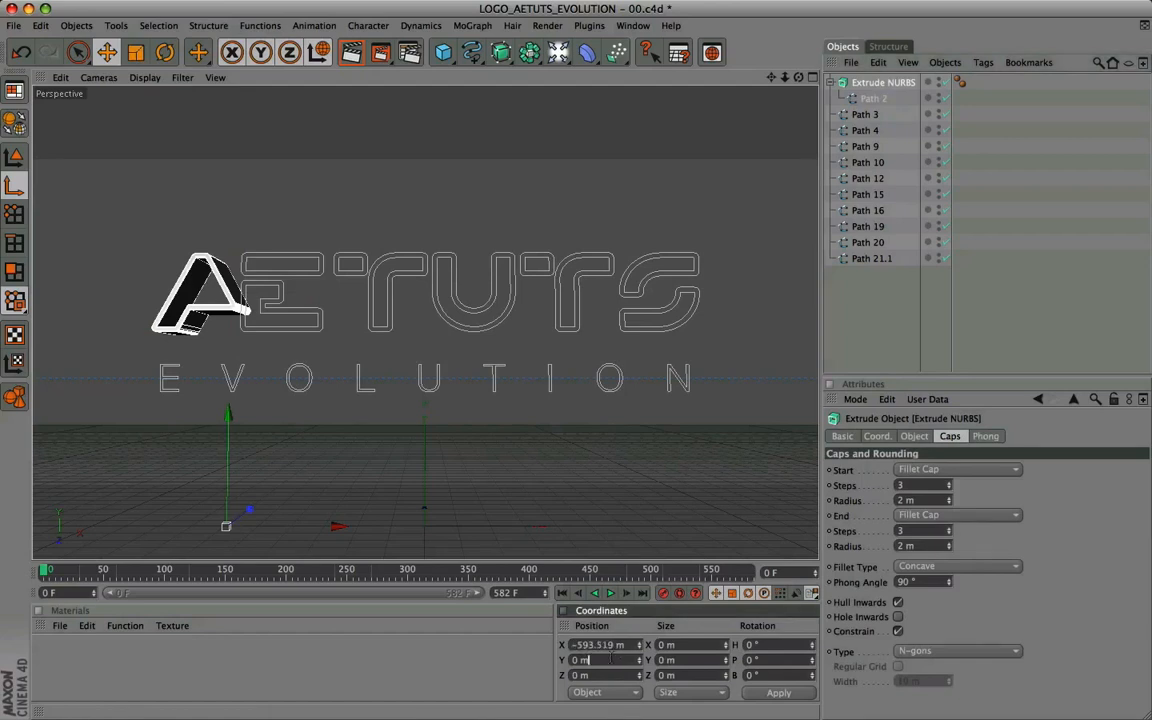
key("super+v")
key("Return")
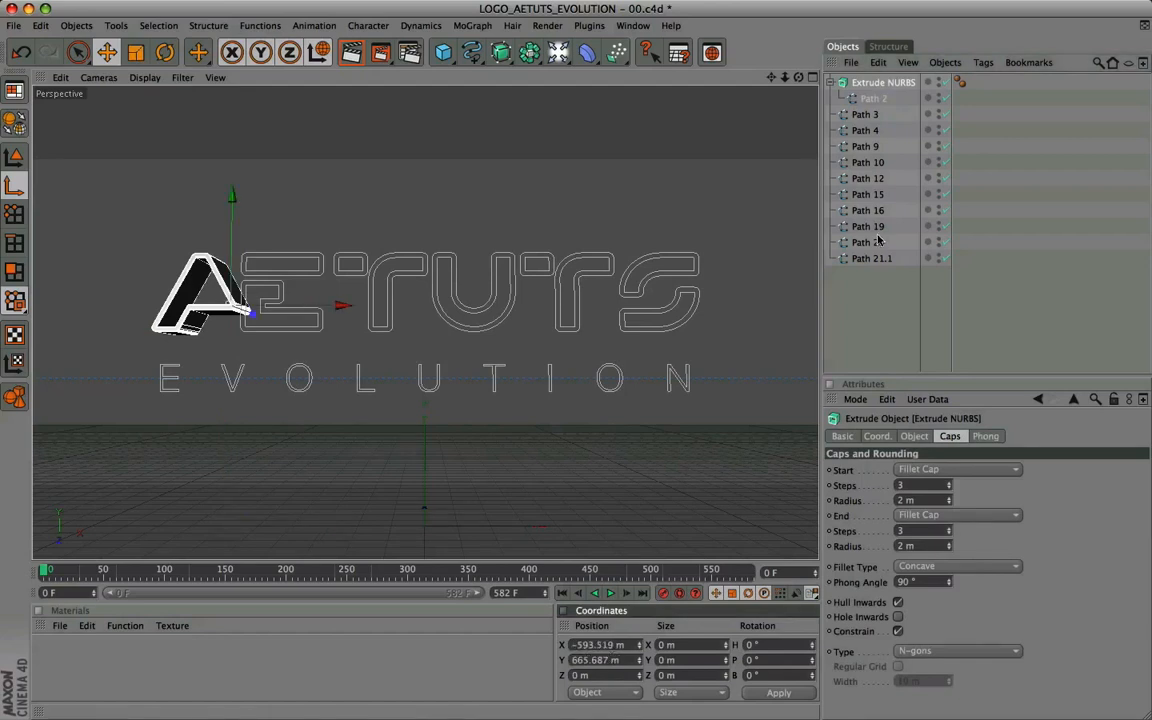
Copy Path 2's Z position of -376.342 m to the Extrude NURBS axis and leave the Object Axis tool
left_click(873, 98)
double_click(622, 676)
key("super+c")
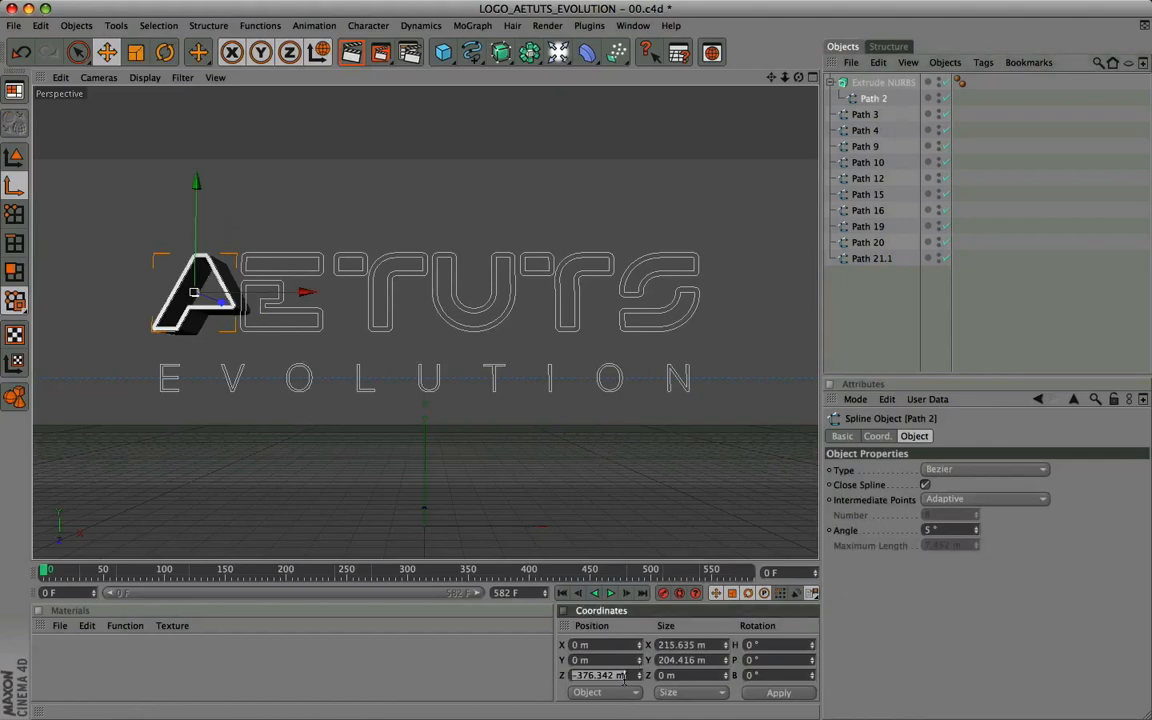
left_click(883, 82)
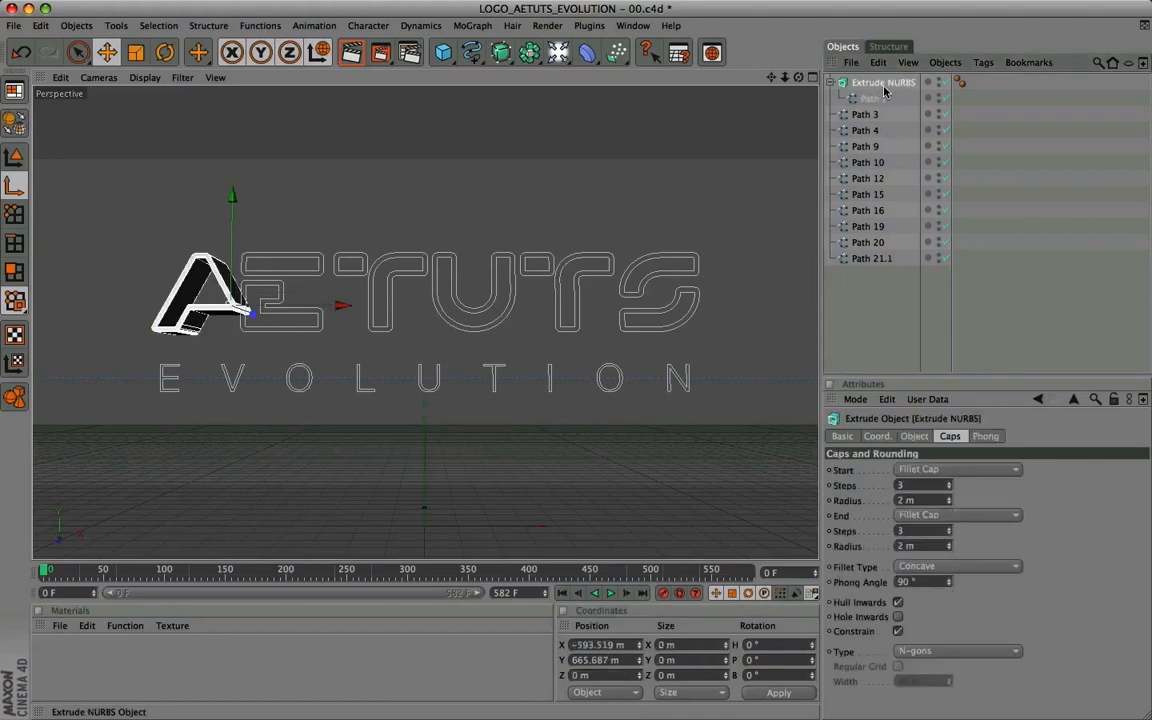
double_click(622, 677)
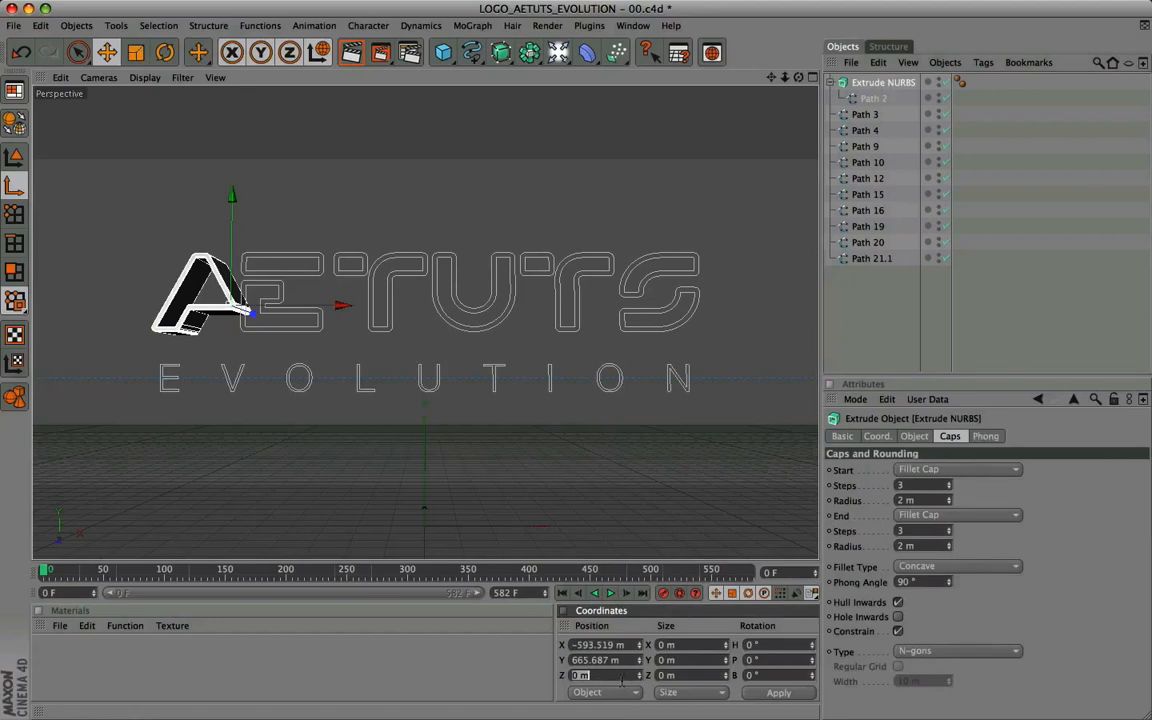
key("super+v")
key("Return")
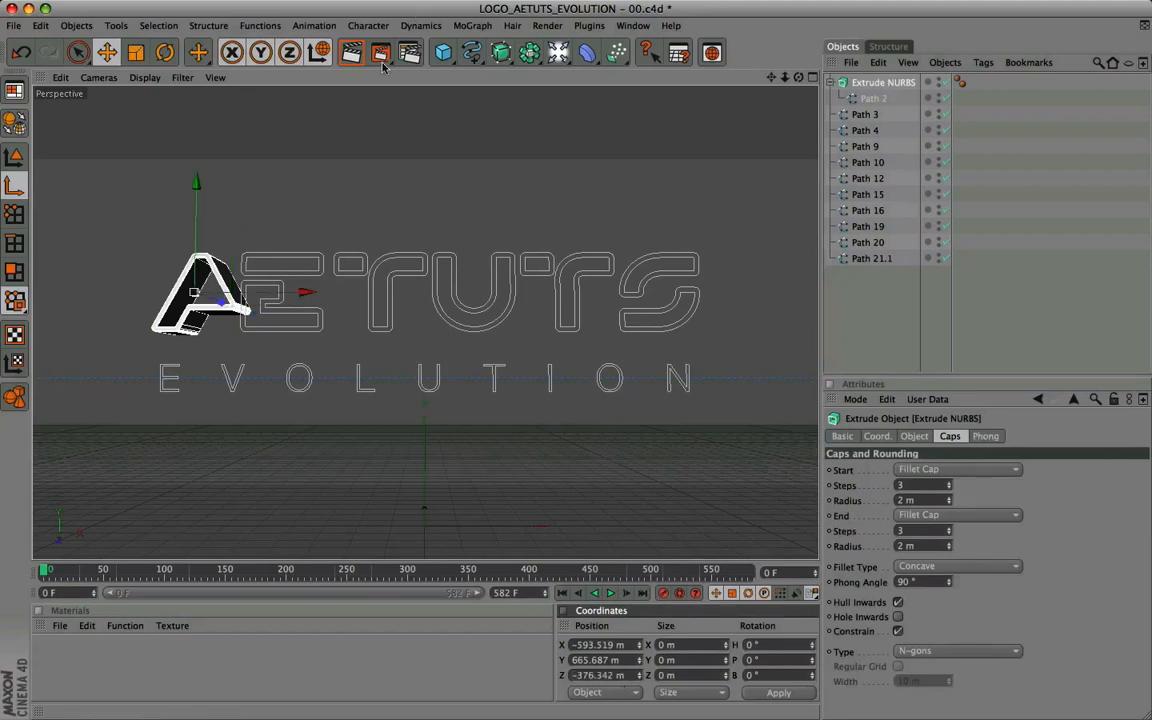
left_click(14, 158)
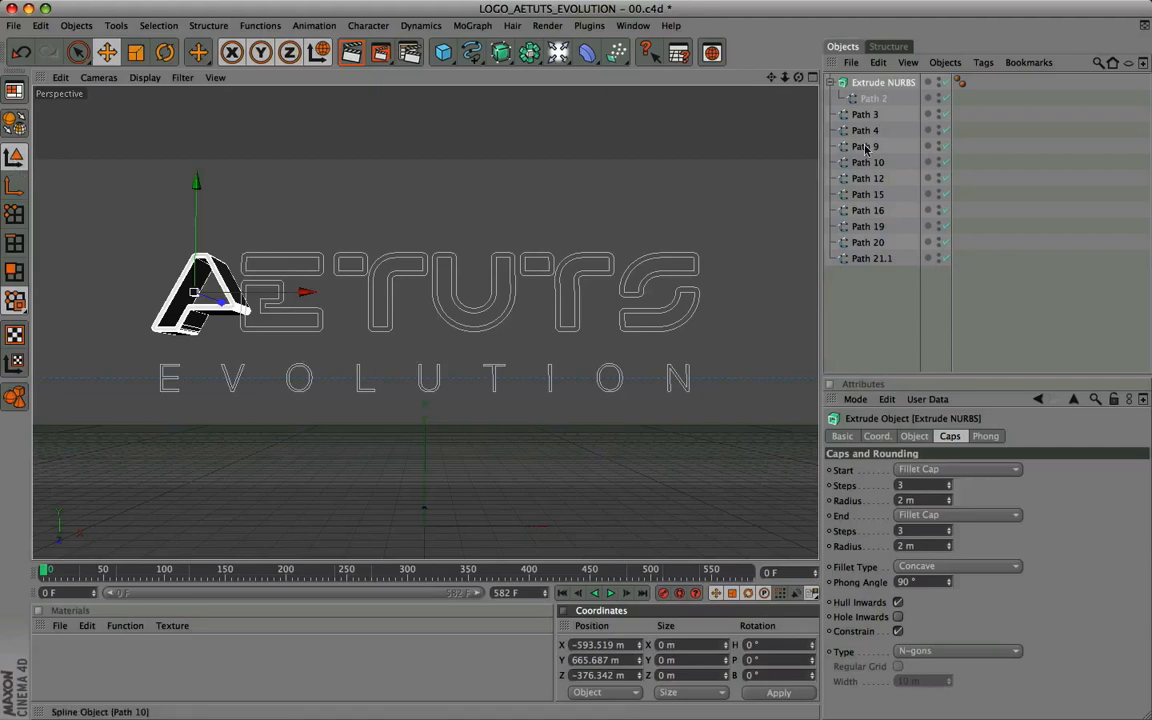
Alternate between Path 2 and its Extrude NURBS to check that their axes coincide
left_click(872, 98)
left_click(875, 84)
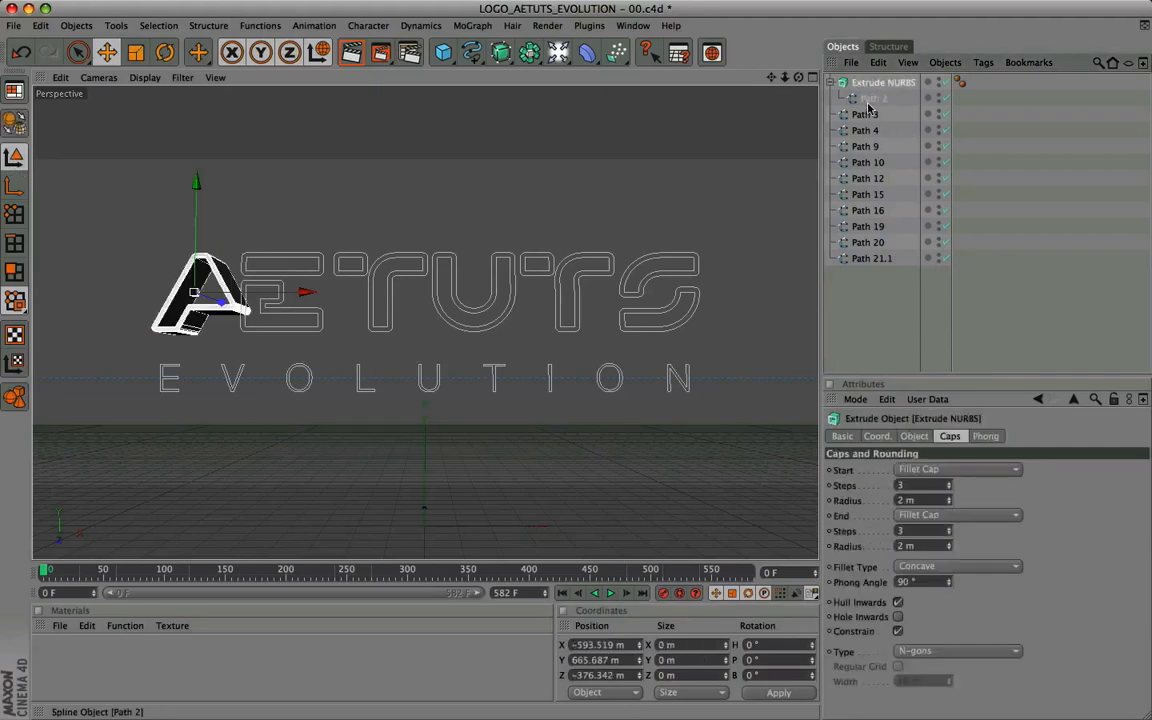
left_click(869, 100)
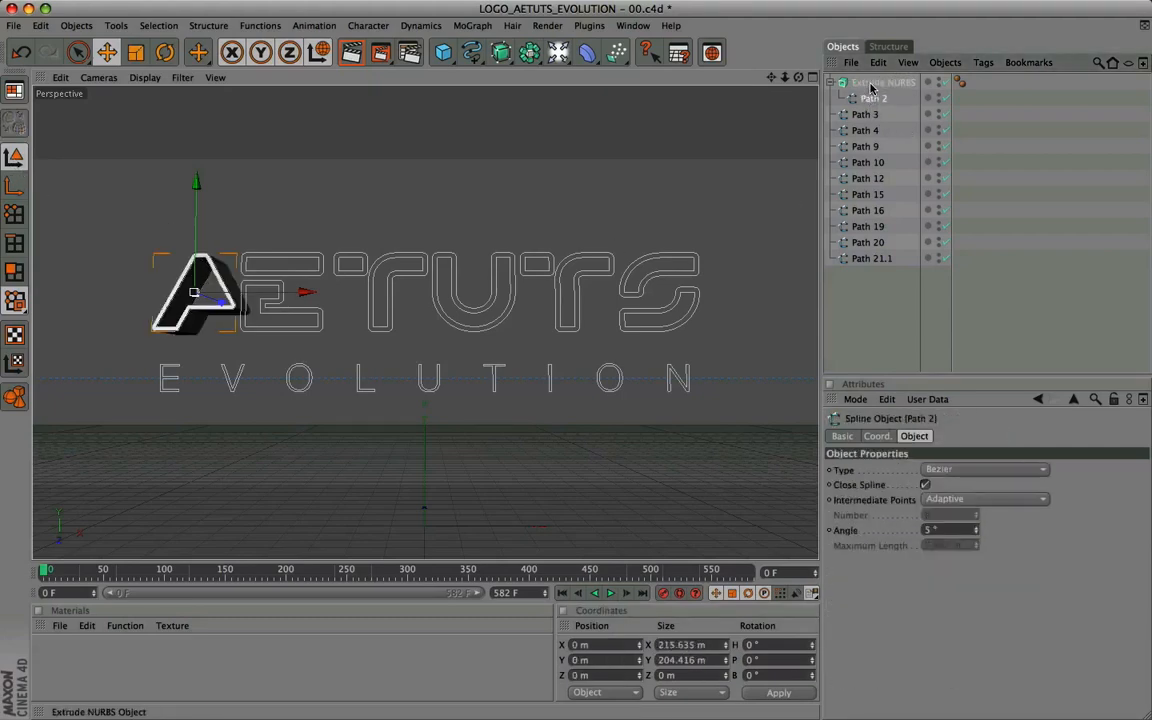
left_click(871, 84)
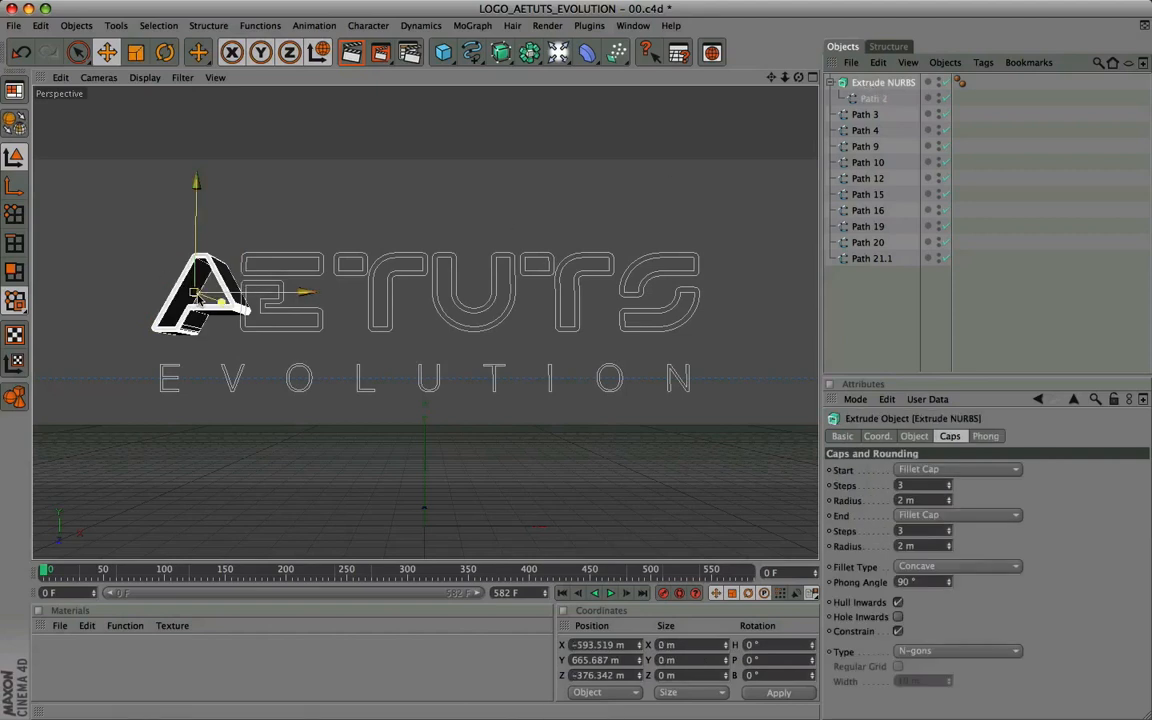
left_click(870, 100)
left_click(875, 84)
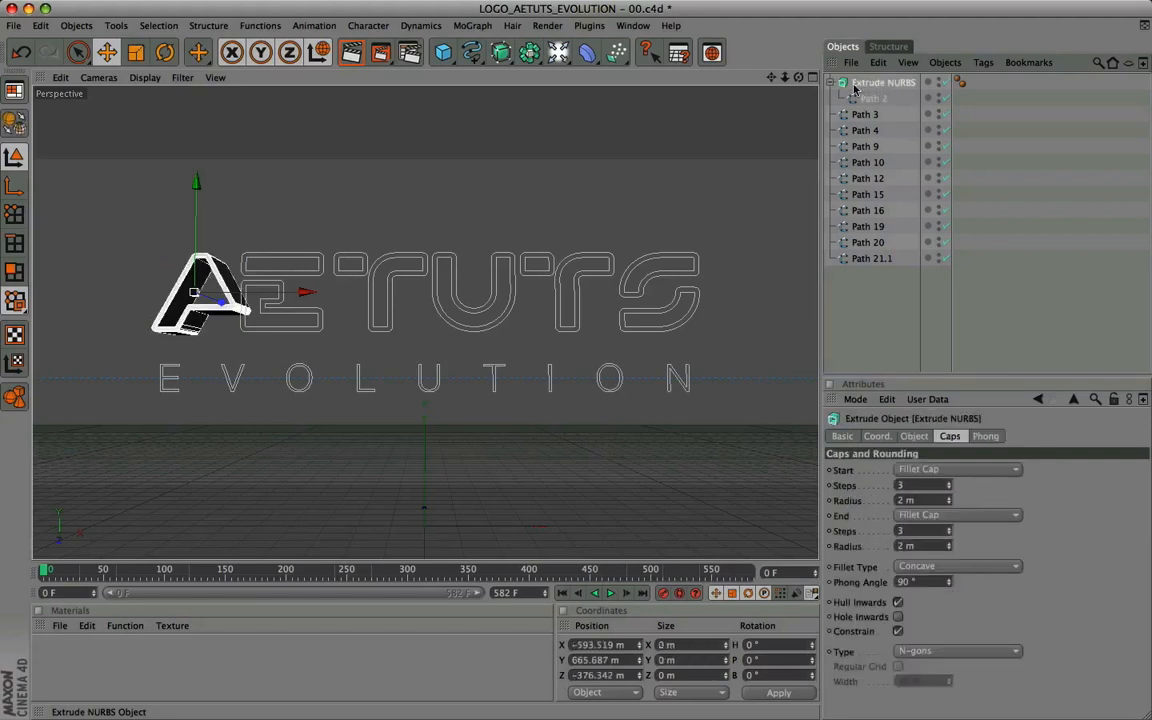
Test-rotate the letter A's Extrude NURBS around its new axis to a 2.18° heading, and undo the trial pitch and bank rotations
left_click(165, 52)
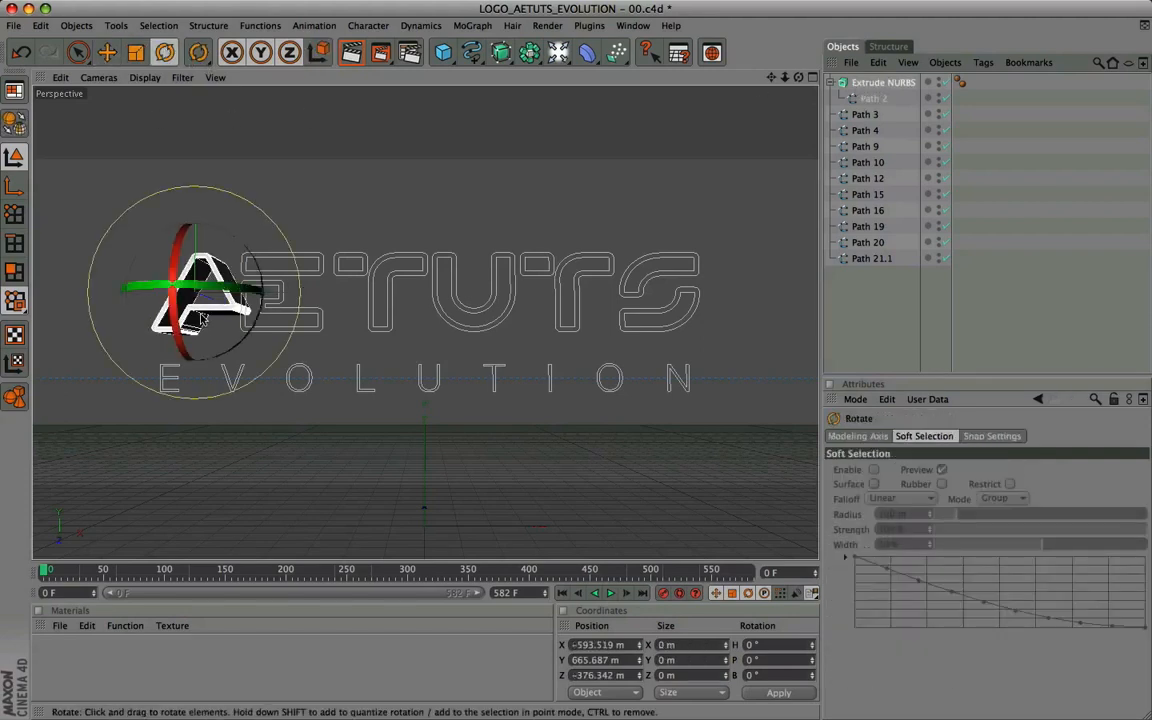
mouse_move(160, 267)
left_mouse_down()
mouse_move(228, 285)
mouse_move(162, 269)
mouse_move(178, 307)
mouse_move(174, 268)
left_mouse_up()
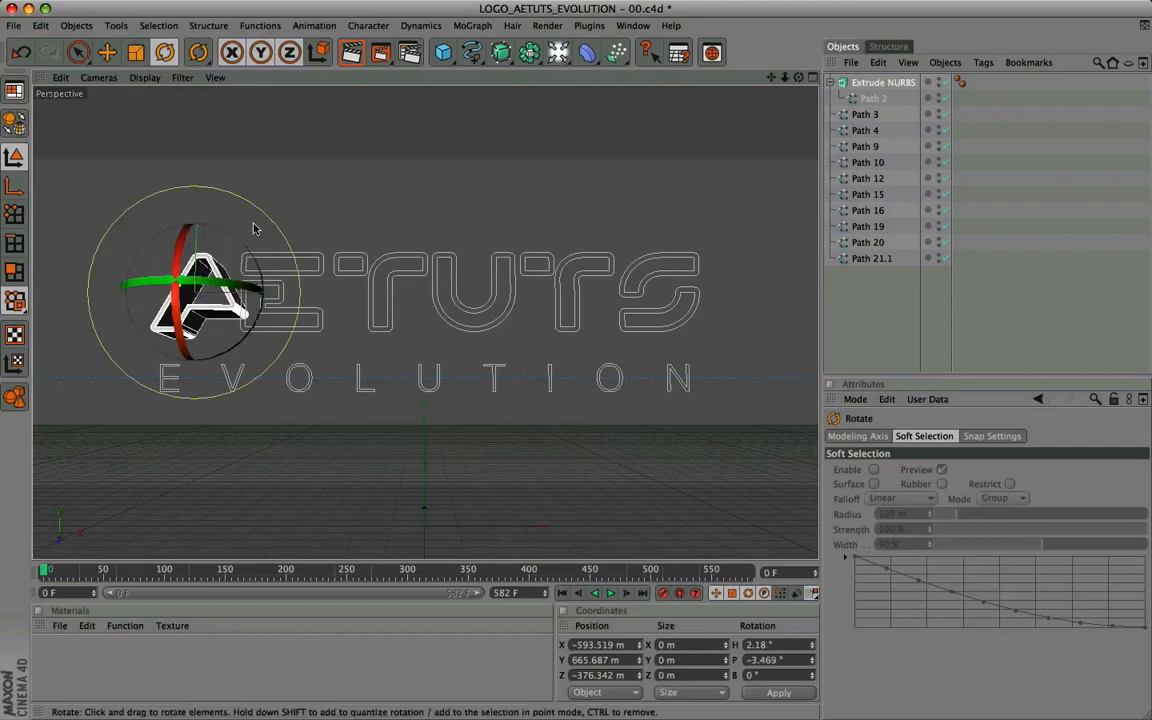
left_click_drag(228, 208, 252, 240)
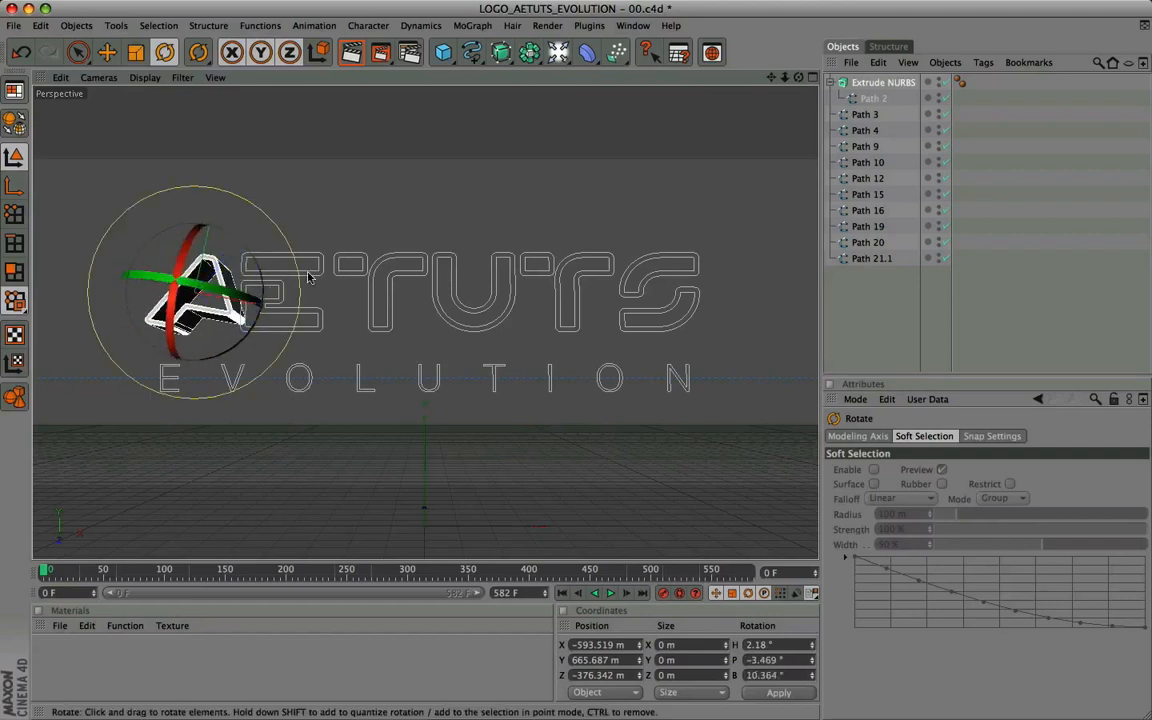
key("super+z")
key("super+z")
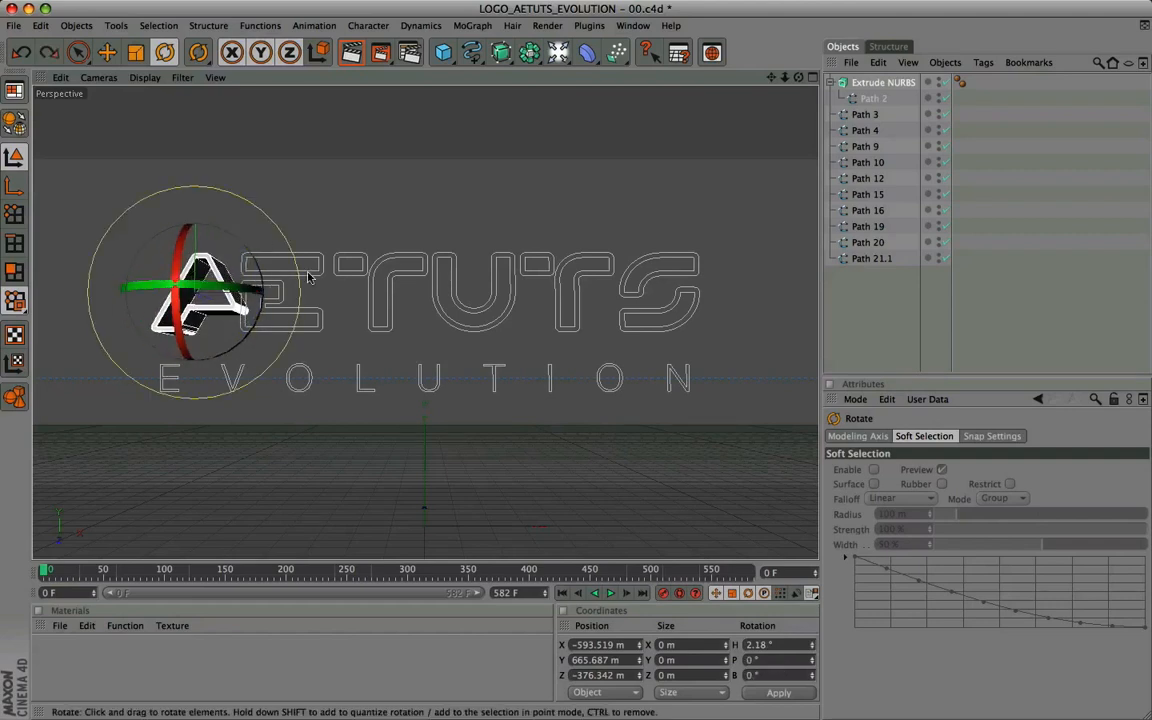
Switch to the Move tool and review the Extrude NURBS's coordinates and its extrusion depth in the object properties
left_click(107, 52)
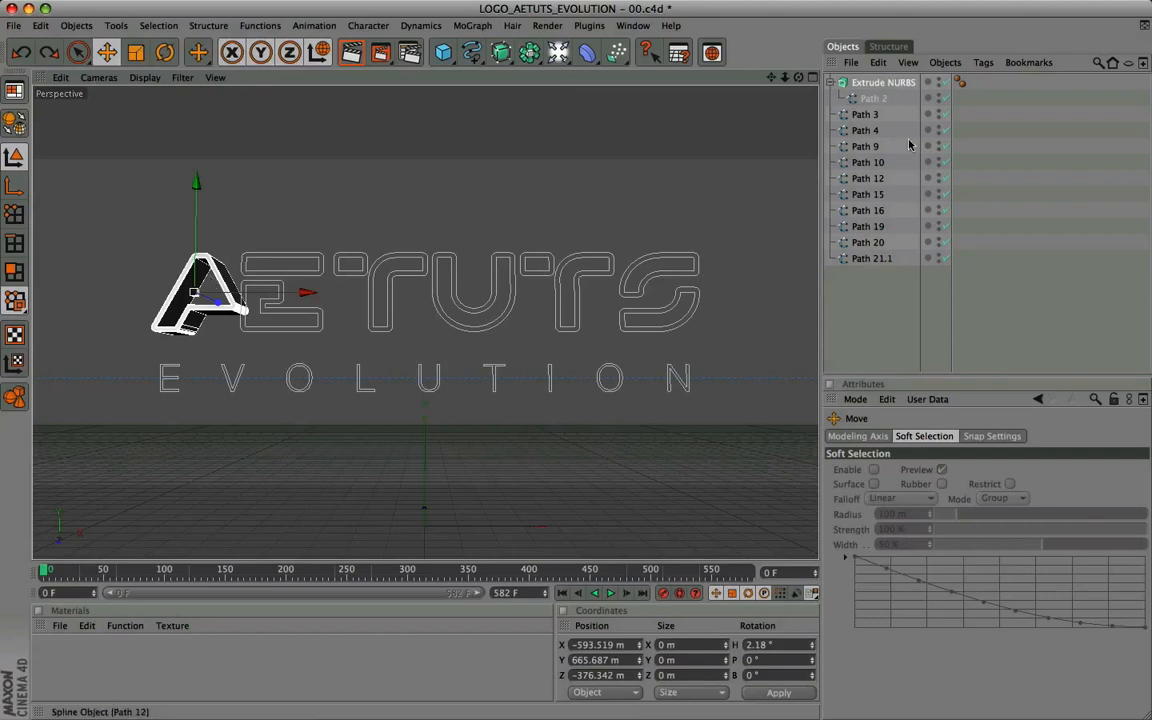
left_click(884, 83)
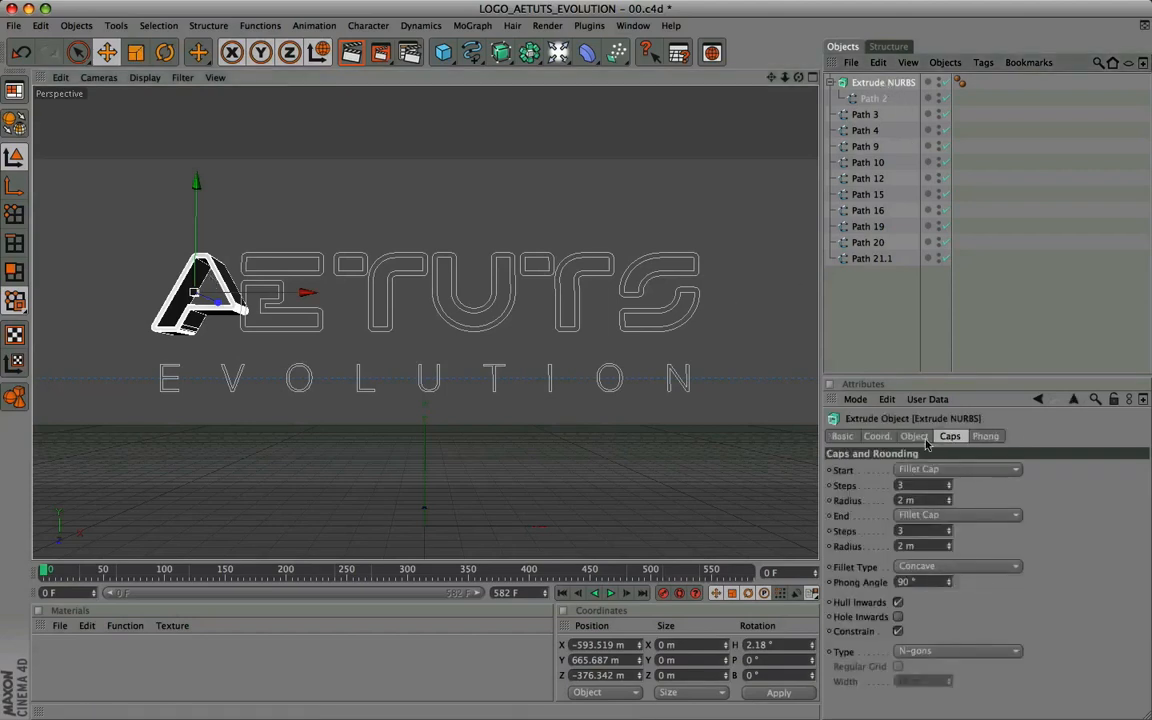
left_click(843, 437)
left_click(876, 437)
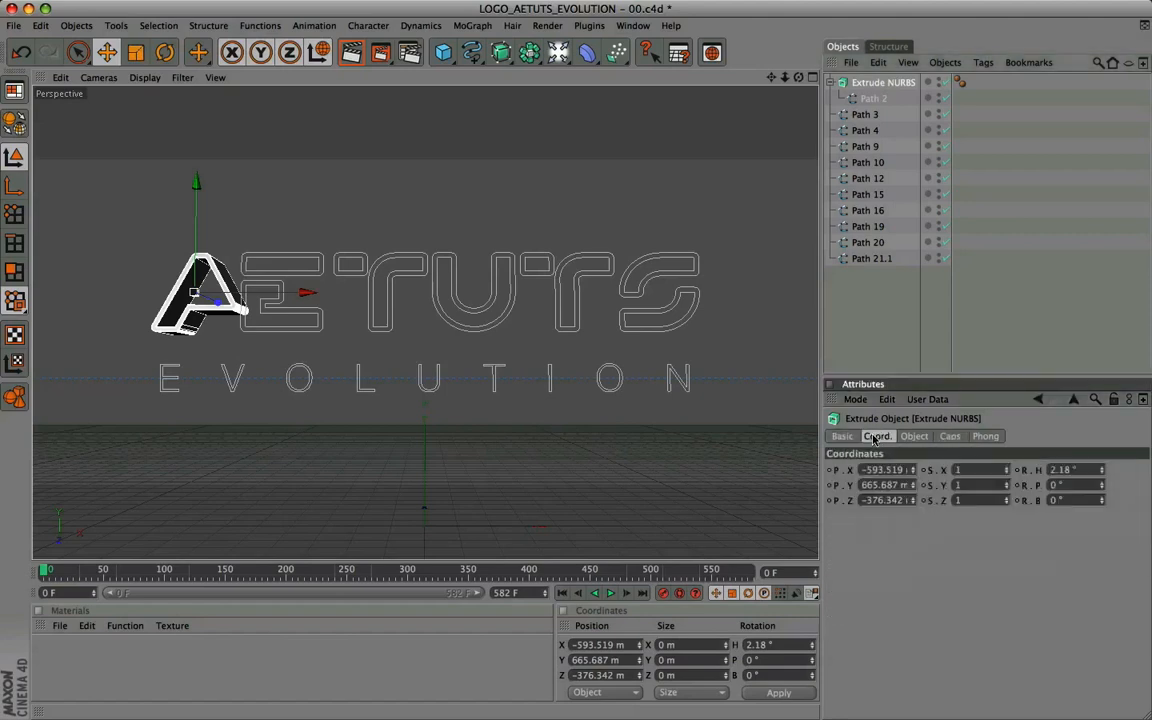
left_click(914, 437)
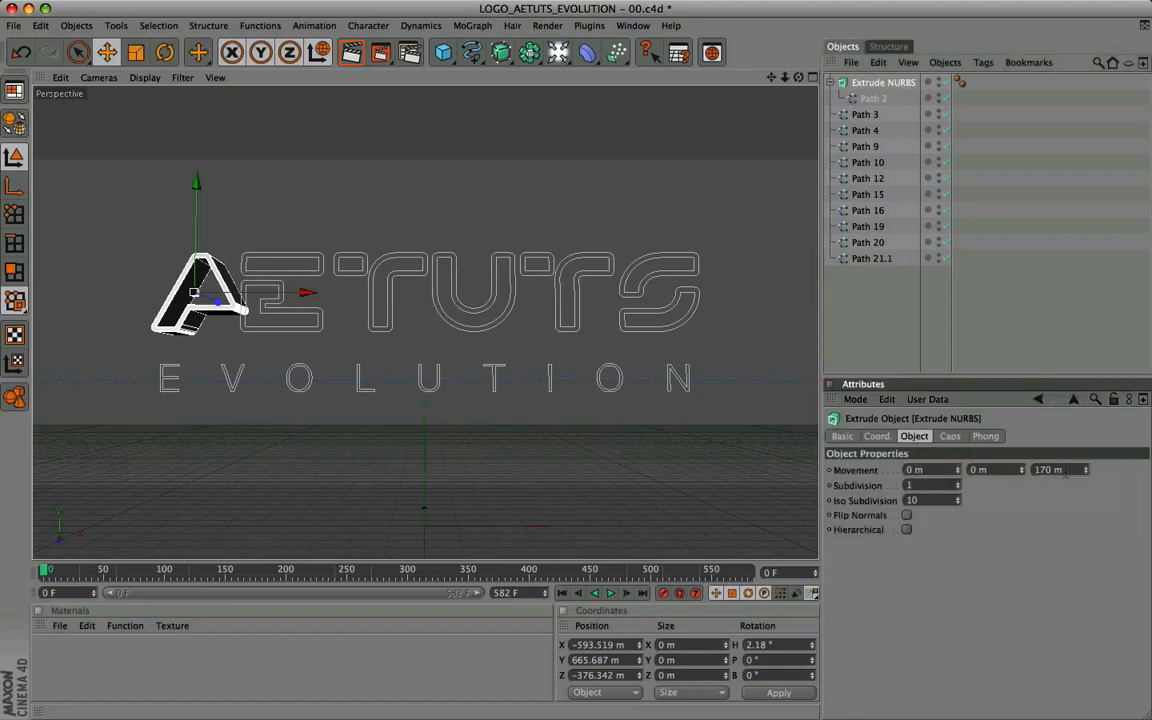
left_click(1065, 470)
Set the letter A's Extrude NURBS axis to a Z position of -291.342 m with the Object Axis tool and return to object mode
left_click_drag(578, 681, 592, 683)
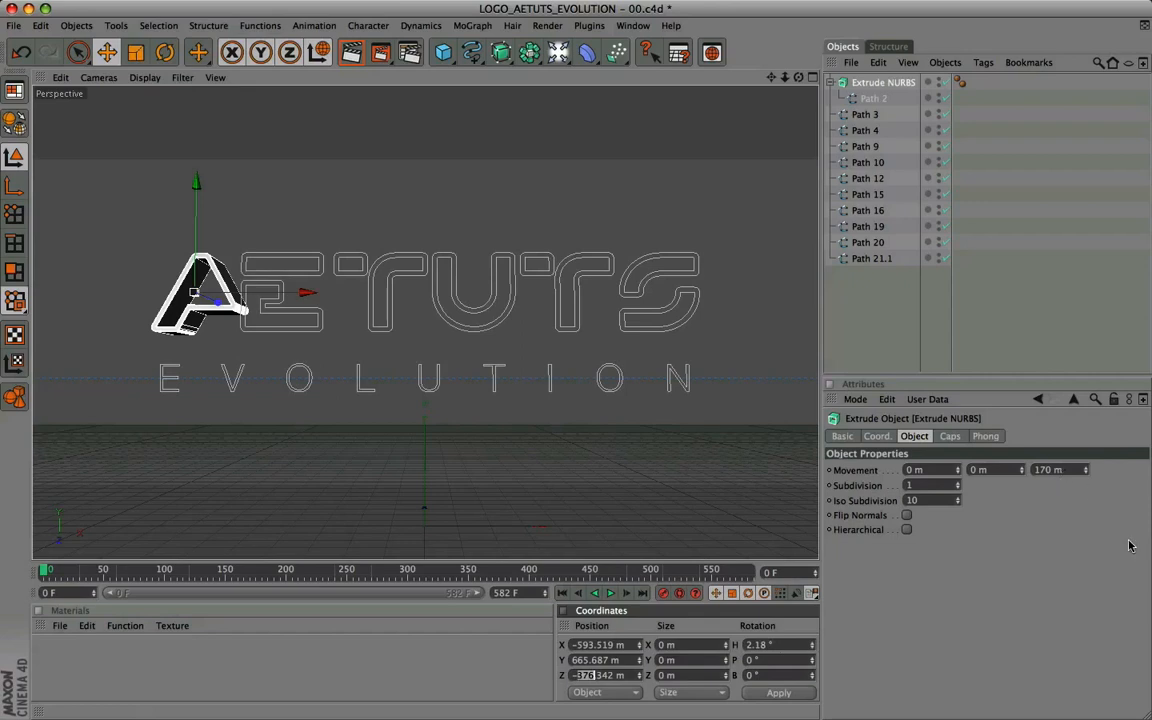
left_click(16, 187)
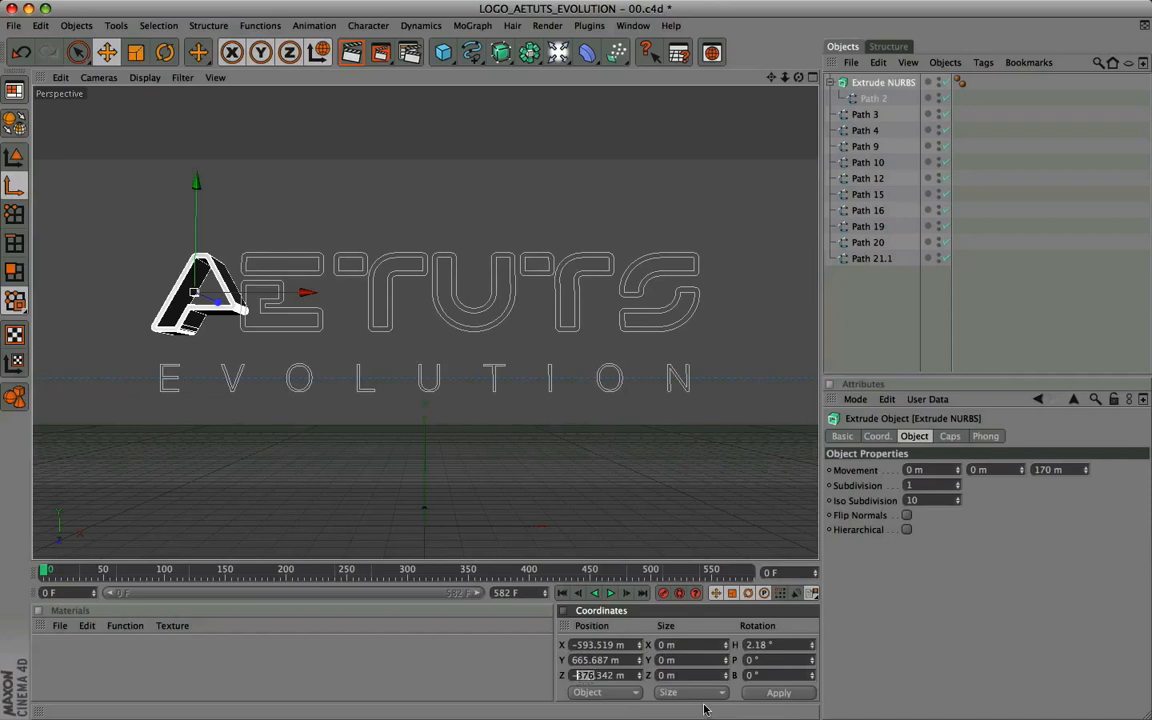
type("291")
key("Return")
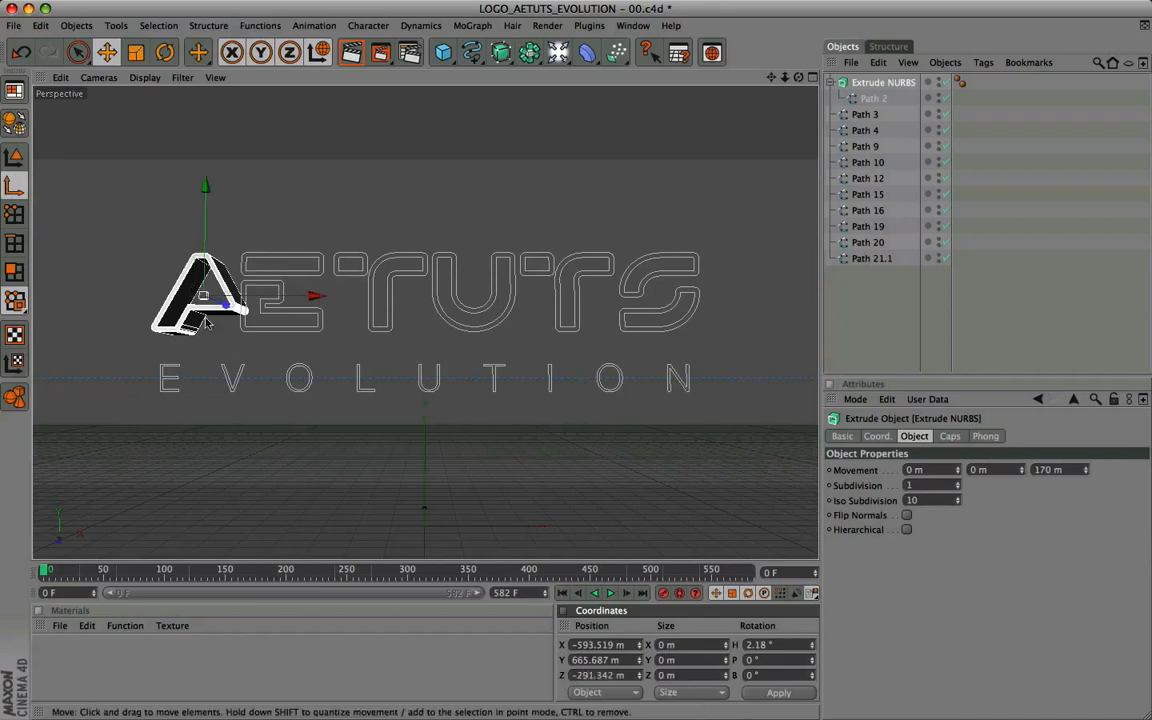
left_click(14, 157)
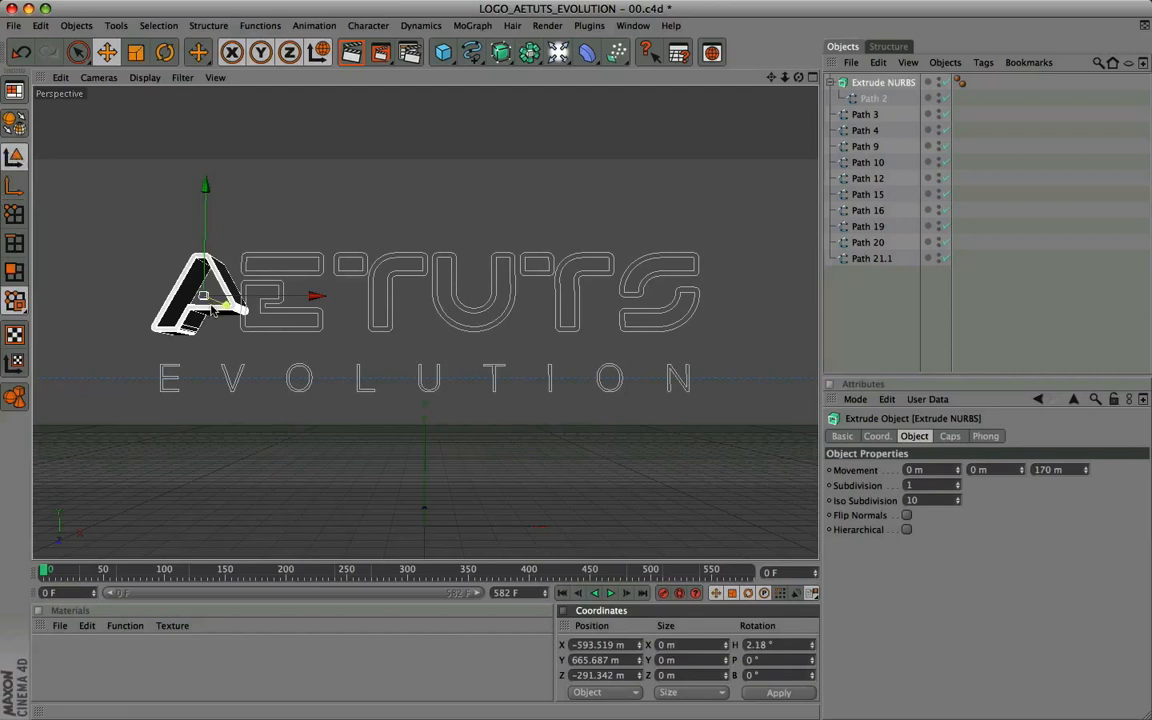
Test-rotate the letter A's Extrude NURBS in heading and pitch around its recentred axis, and undo both rotations
left_click(165, 52)
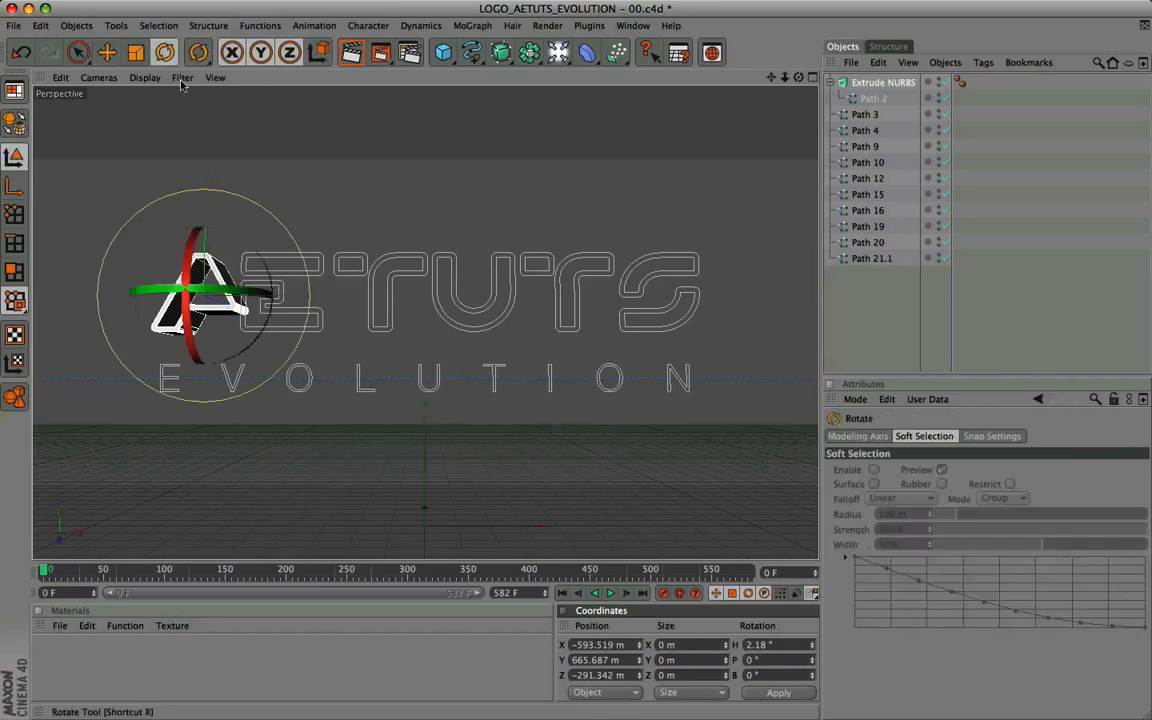
left_click_drag(167, 283, 223, 295)
left_click_drag(204, 240, 198, 305)
key("super+z")
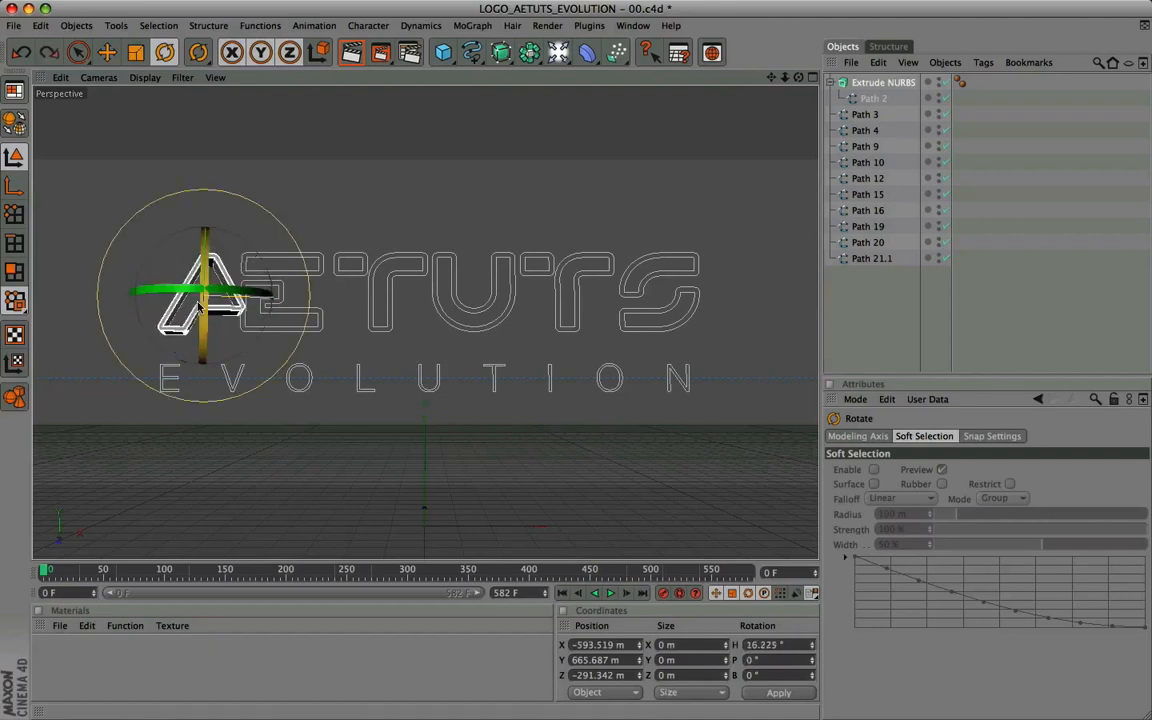
key("super+z")
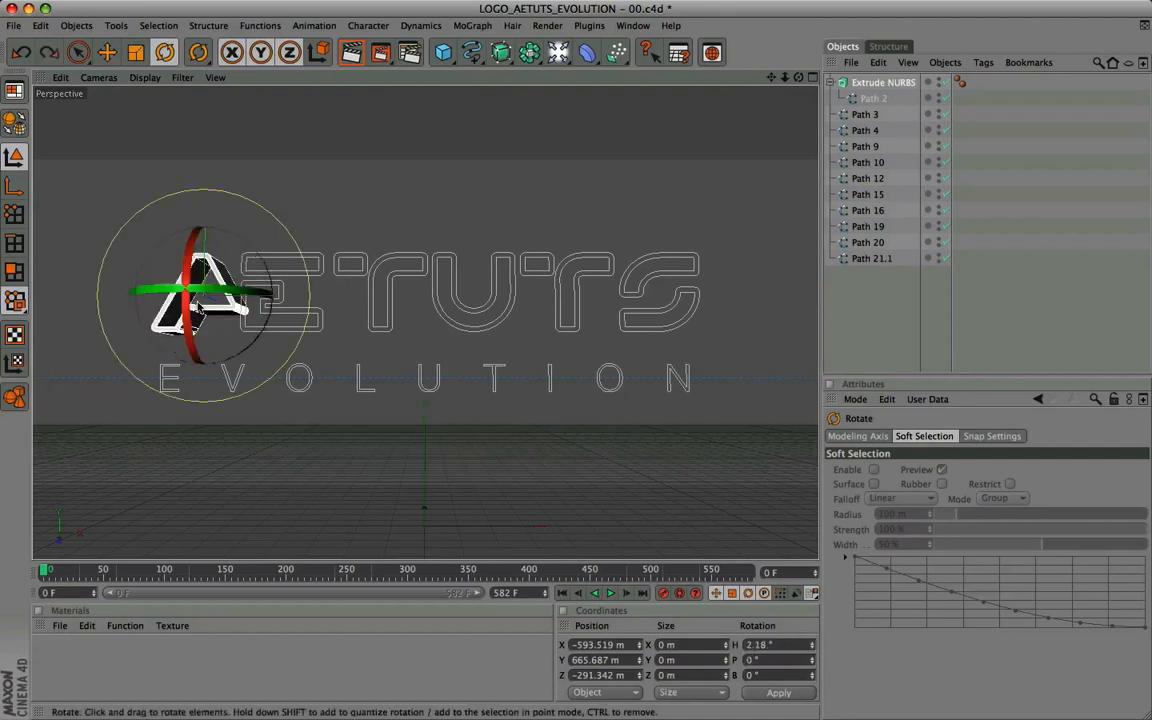
Switch to the Move tool and reset the letter A's Extrude NURBS heading to 0°
left_click(107, 52)
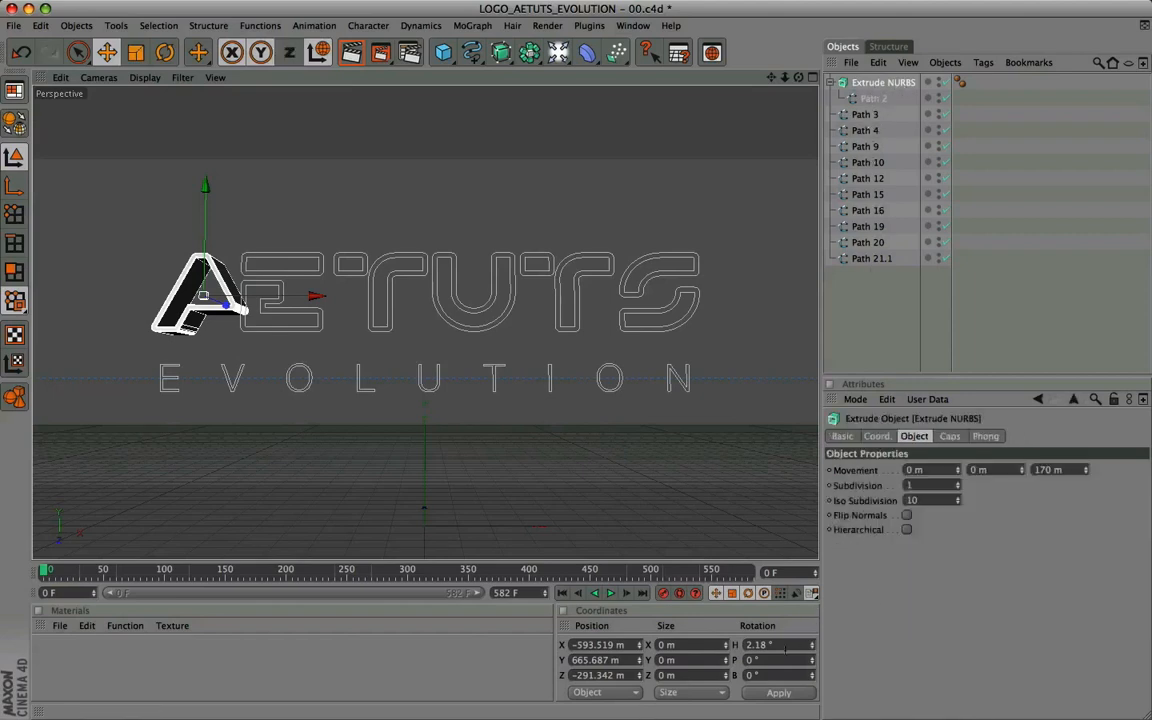
left_click(785, 646)
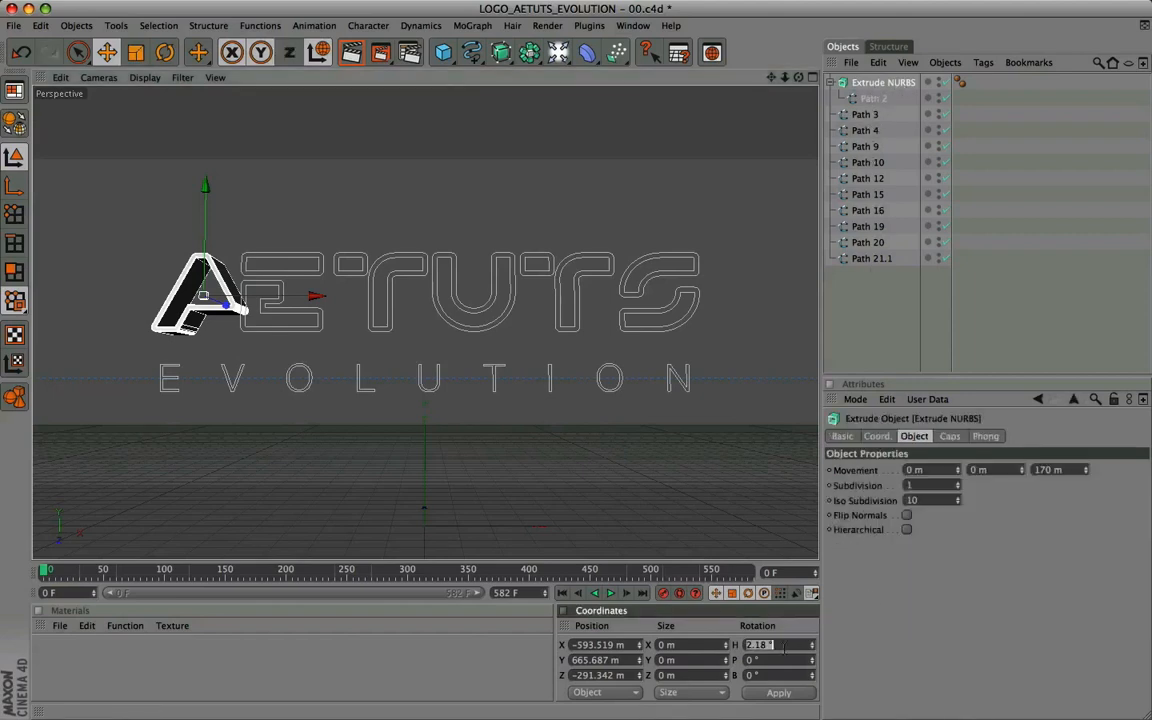
type("0")
key("Return")
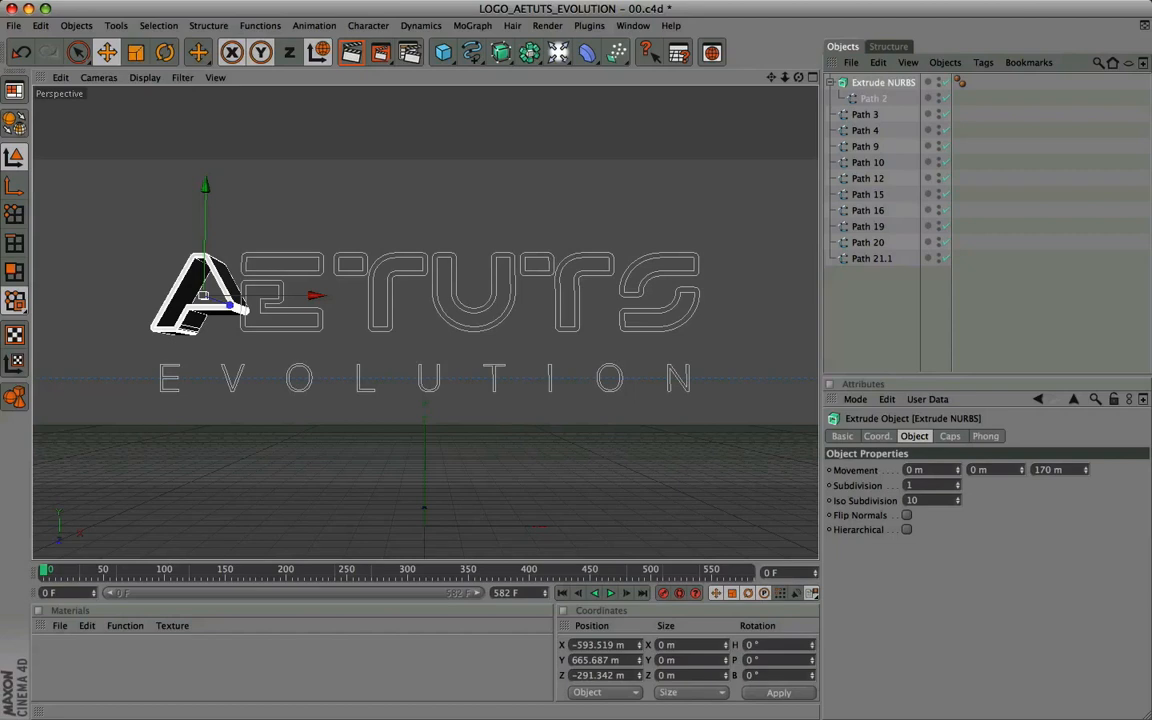
Duplicate the letter A's Extrude NURBS by copy and paste, and delete Path 2 from the copy
left_click(865, 130)
left_click(870, 83)
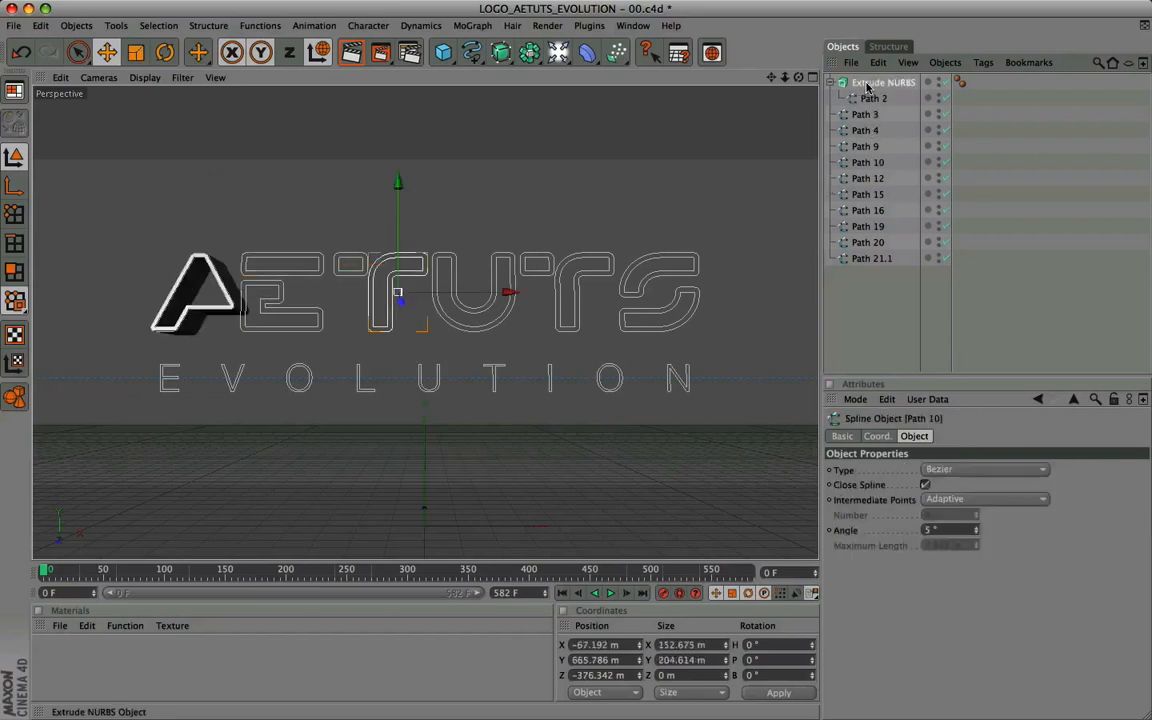
left_click(40, 25)
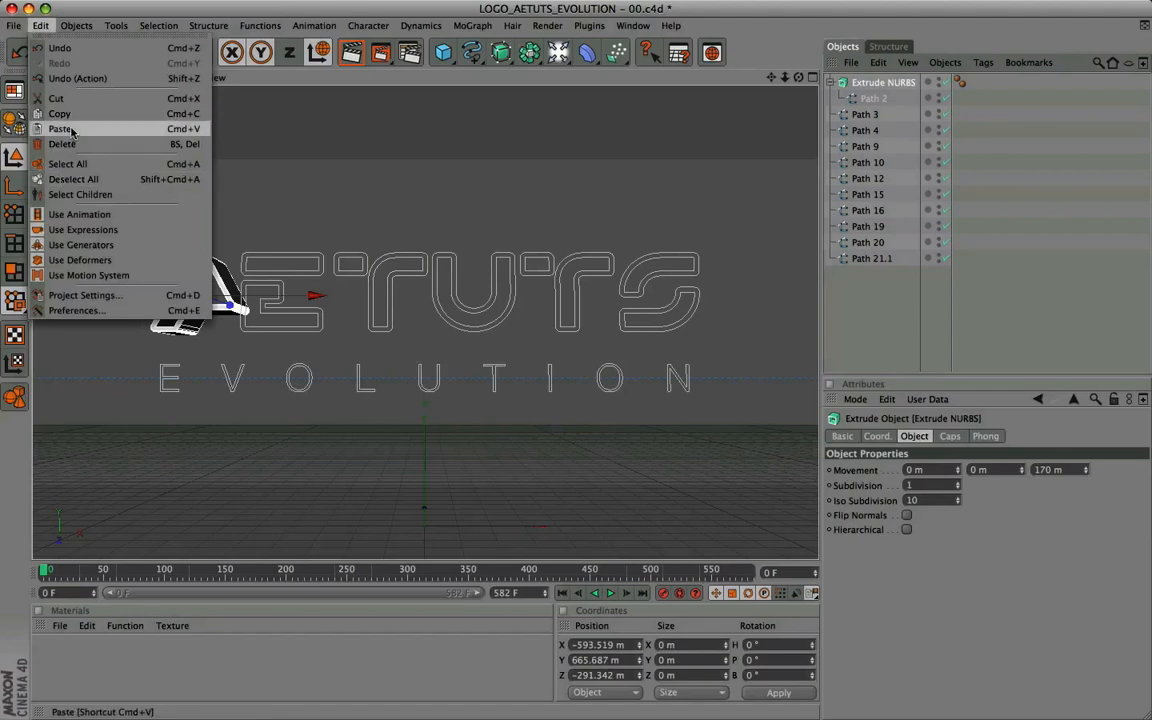
left_click(72, 116)
left_click(40, 25)
left_click(62, 128)
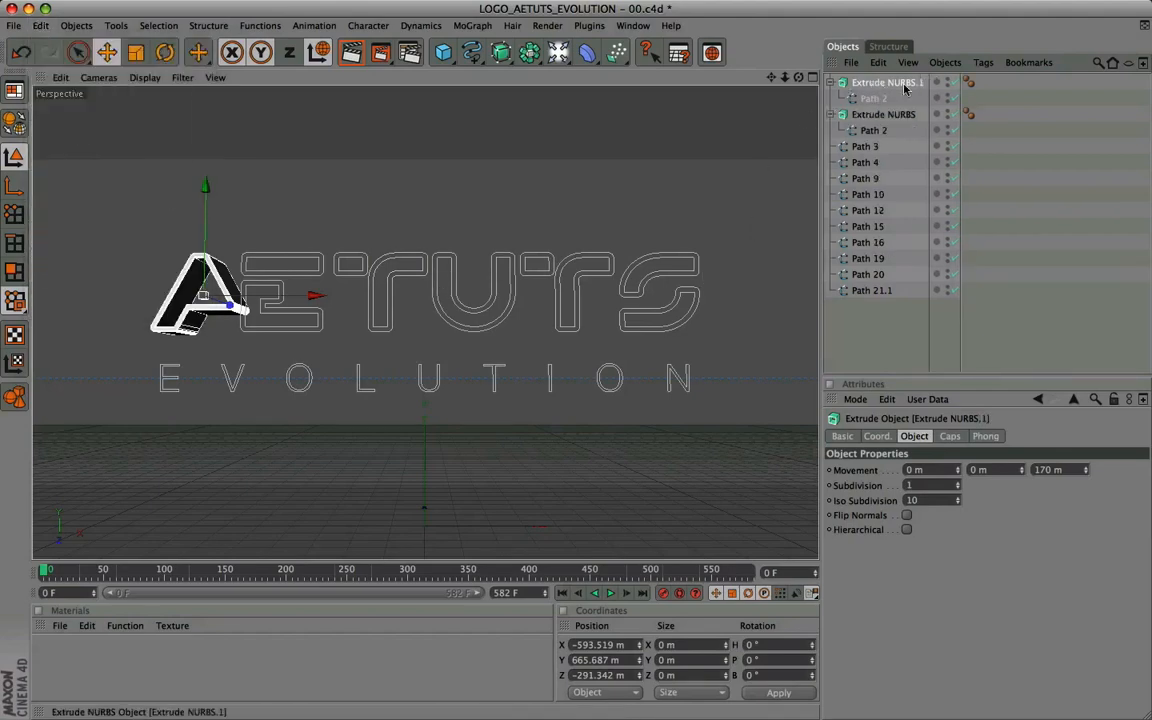
left_click(874, 99)
key("Delete")
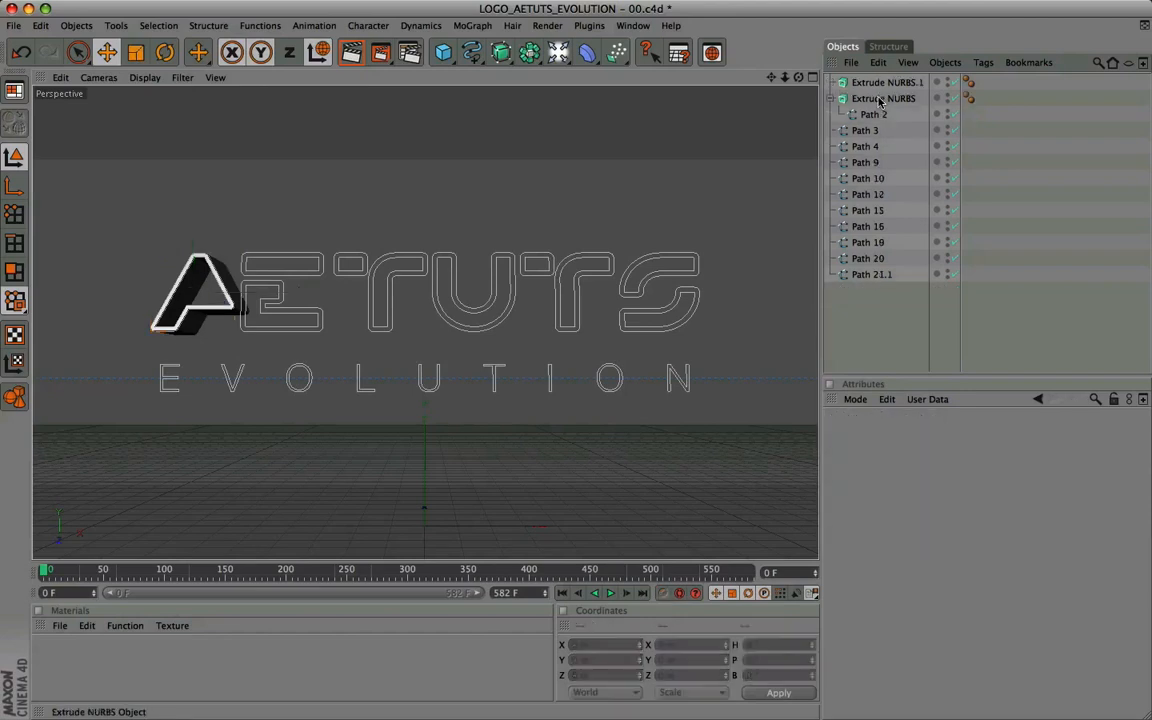
Compare the axis positions of the empty Extrude NURBS.1, the original Extrude NURBS and Path 3
left_click(877, 86)
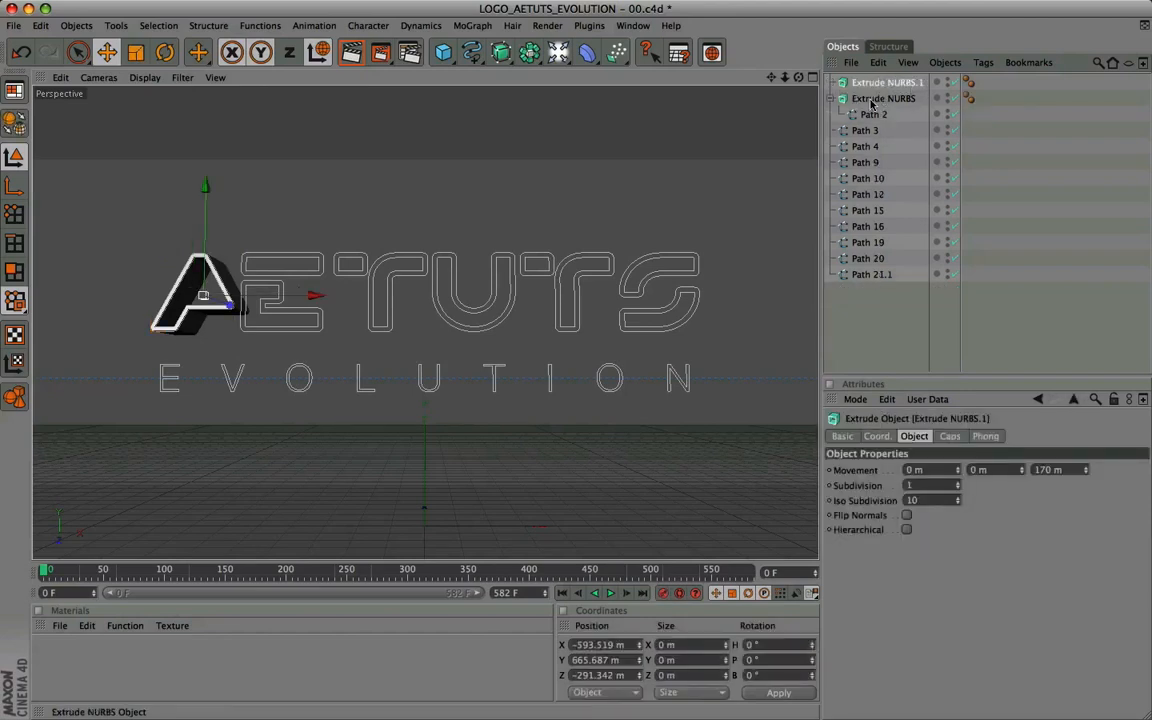
left_click(872, 100)
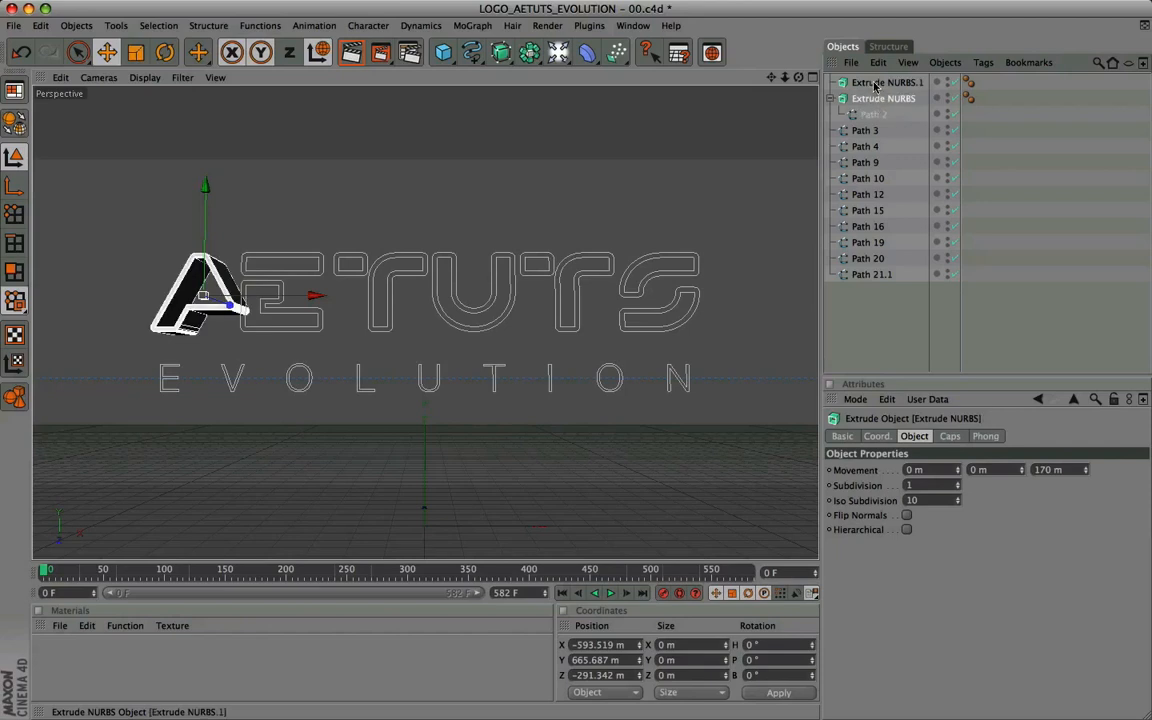
left_click(875, 84)
left_click(865, 131)
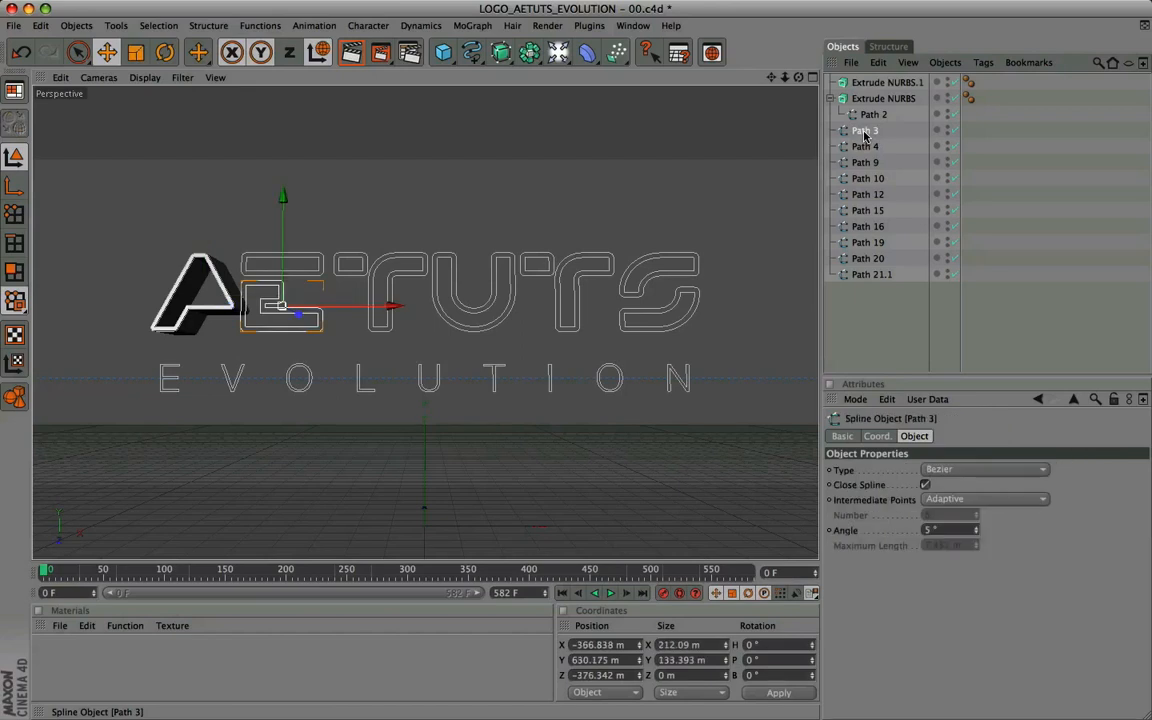
left_click(876, 85)
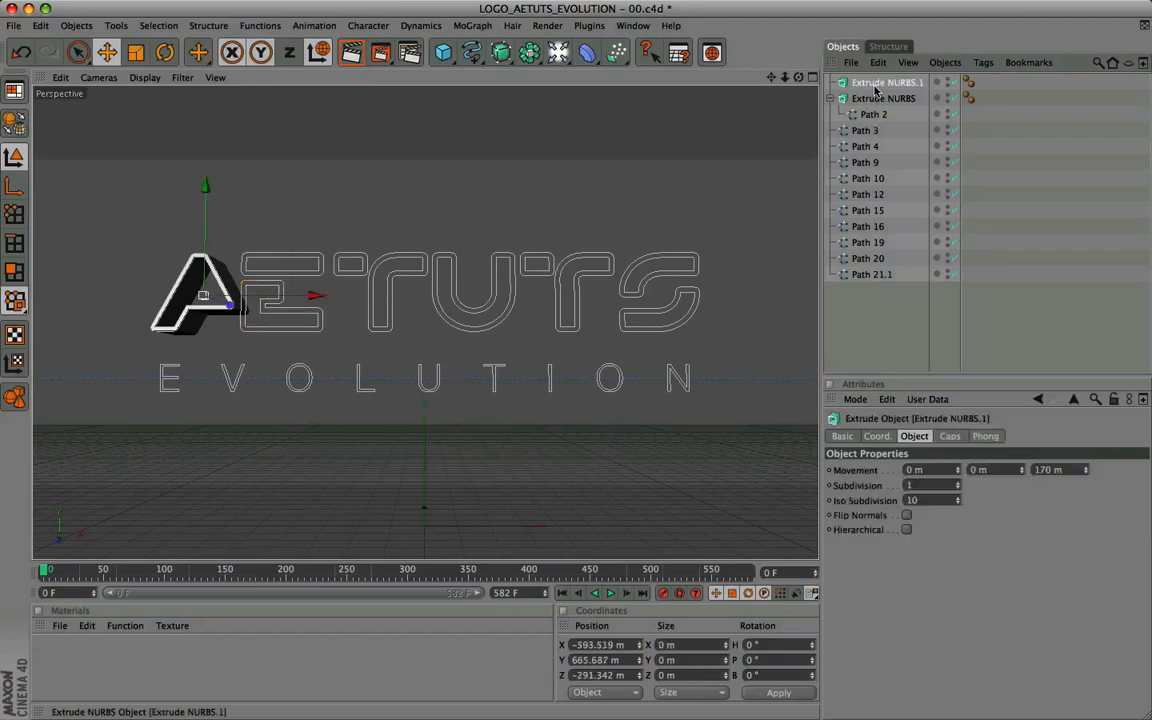
left_click(867, 132)
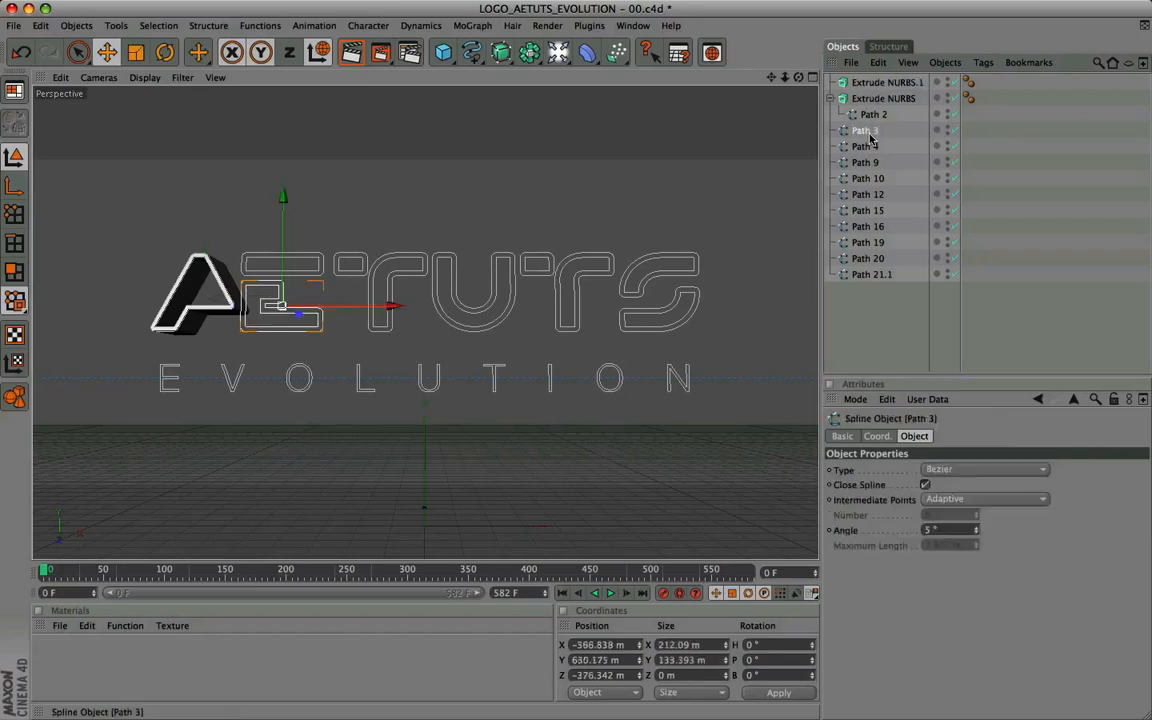
Copy Path 3's X position of -366.838 m to the axis of Extrude NURBS.1 using the Object Axis tool
left_click(880, 82)
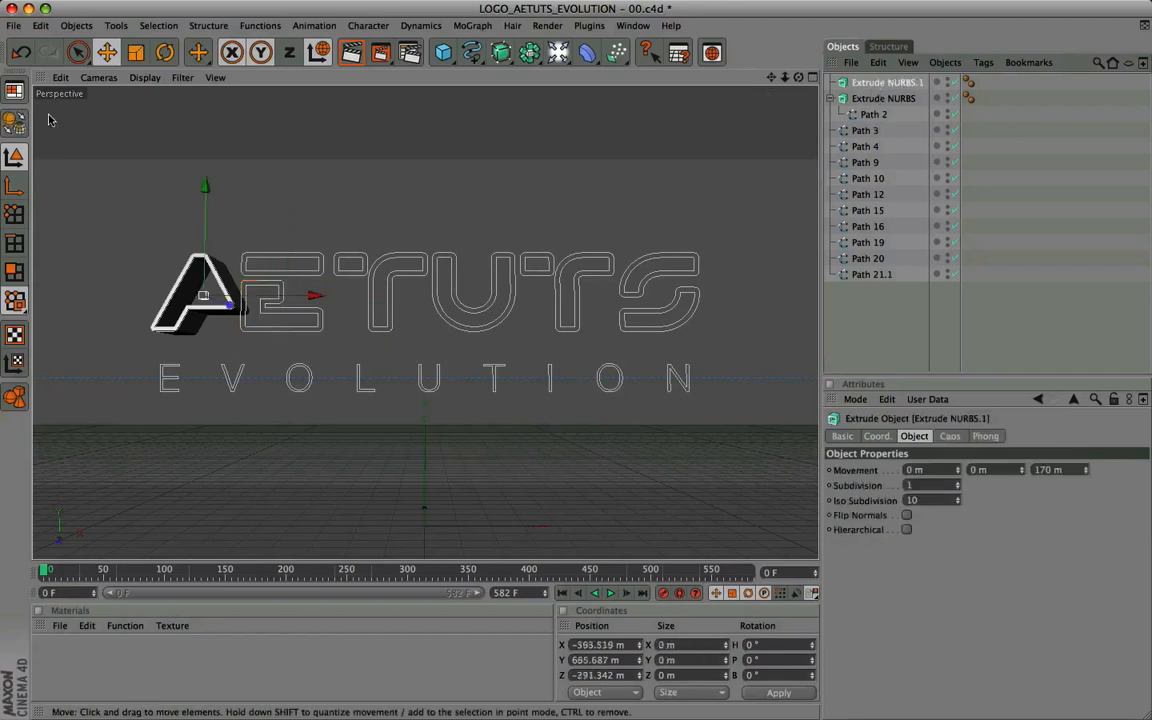
left_click(13, 188)
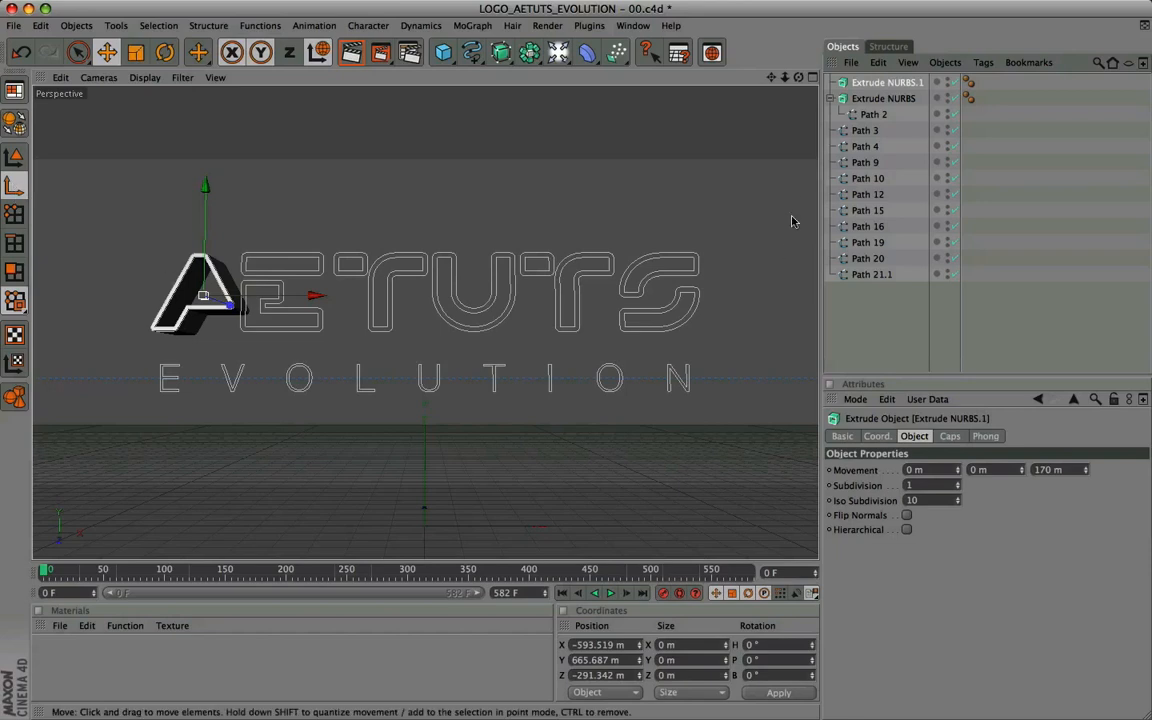
left_click(865, 130)
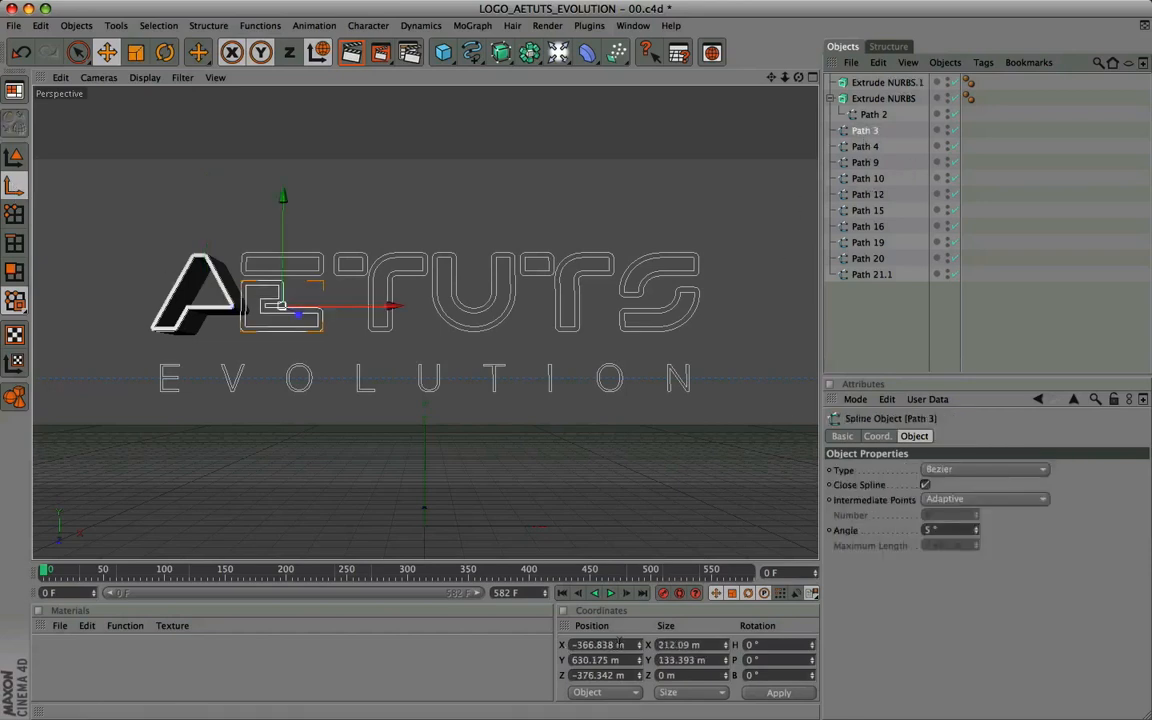
left_click(605, 645)
key("ctrl+c")
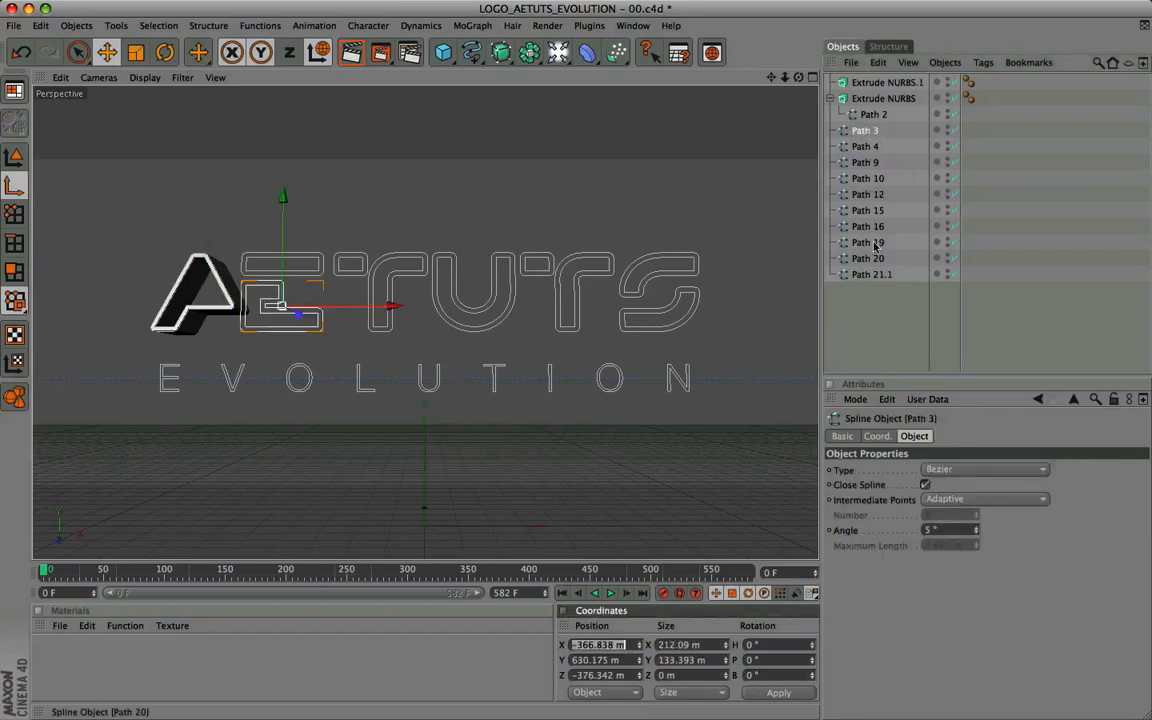
left_click(897, 82)
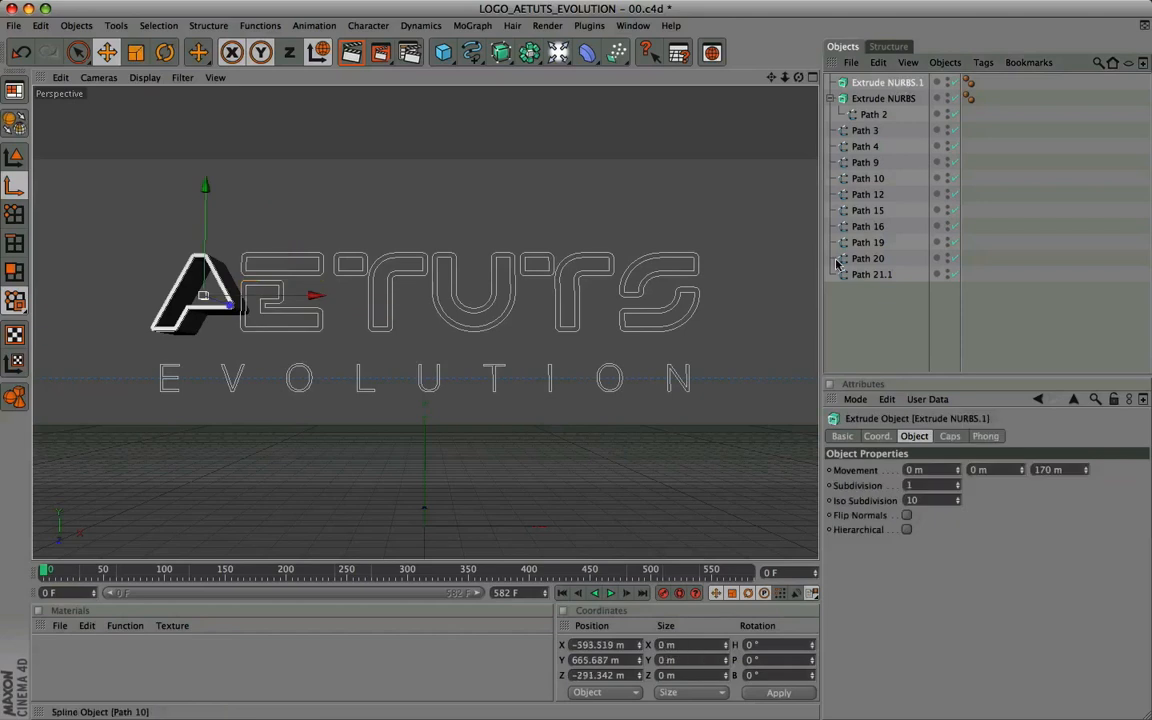
left_click(631, 645)
key("ctrl+v")
key("Return")
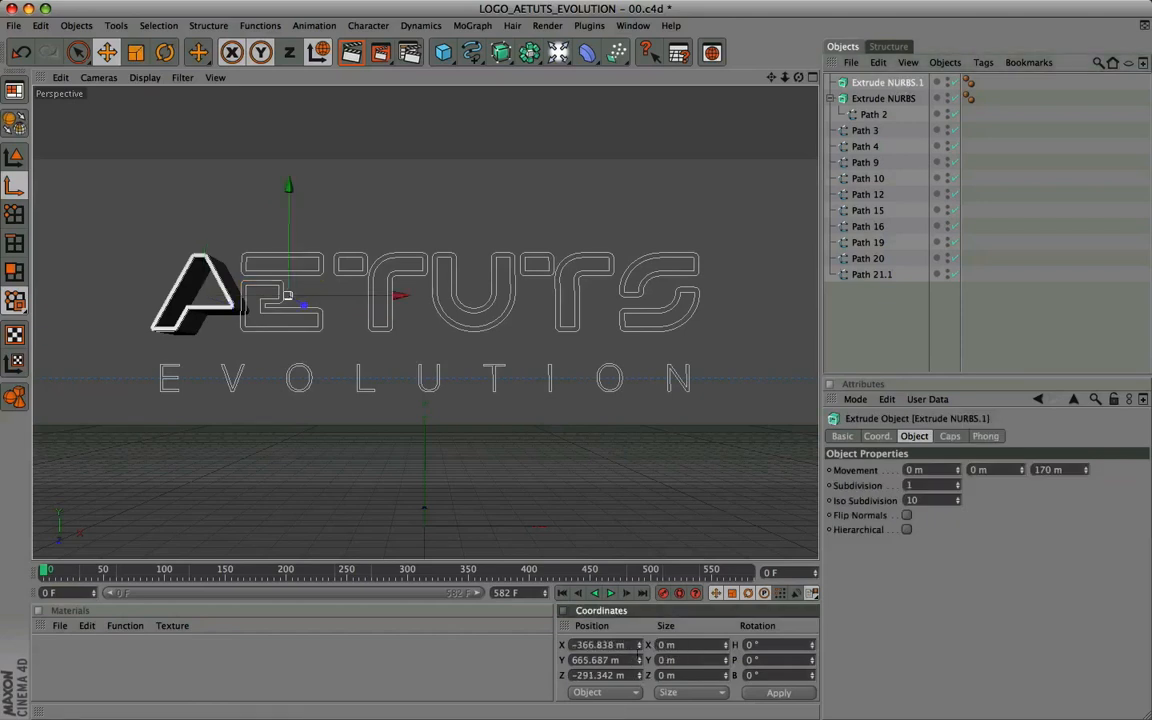
Copy Path 3's Y position of 630.175 m to the axis of Extrude NURBS.1 and leave the Object Axis tool
left_click(865, 130)
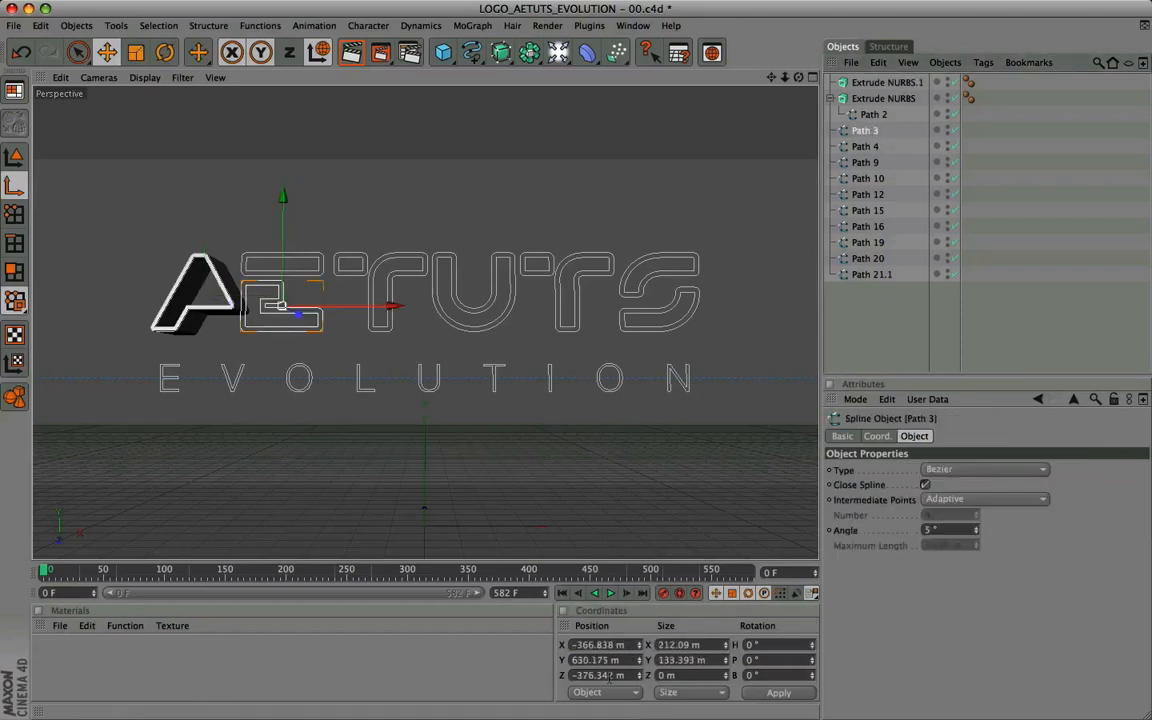
left_click(631, 660)
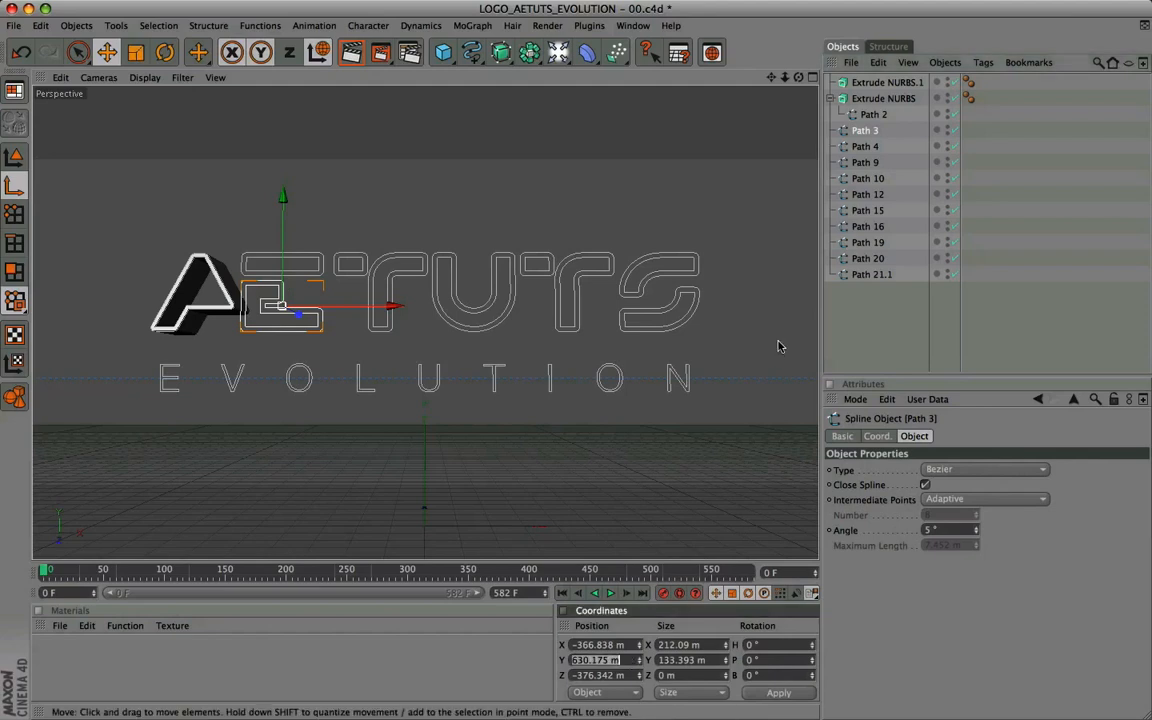
left_click(886, 82)
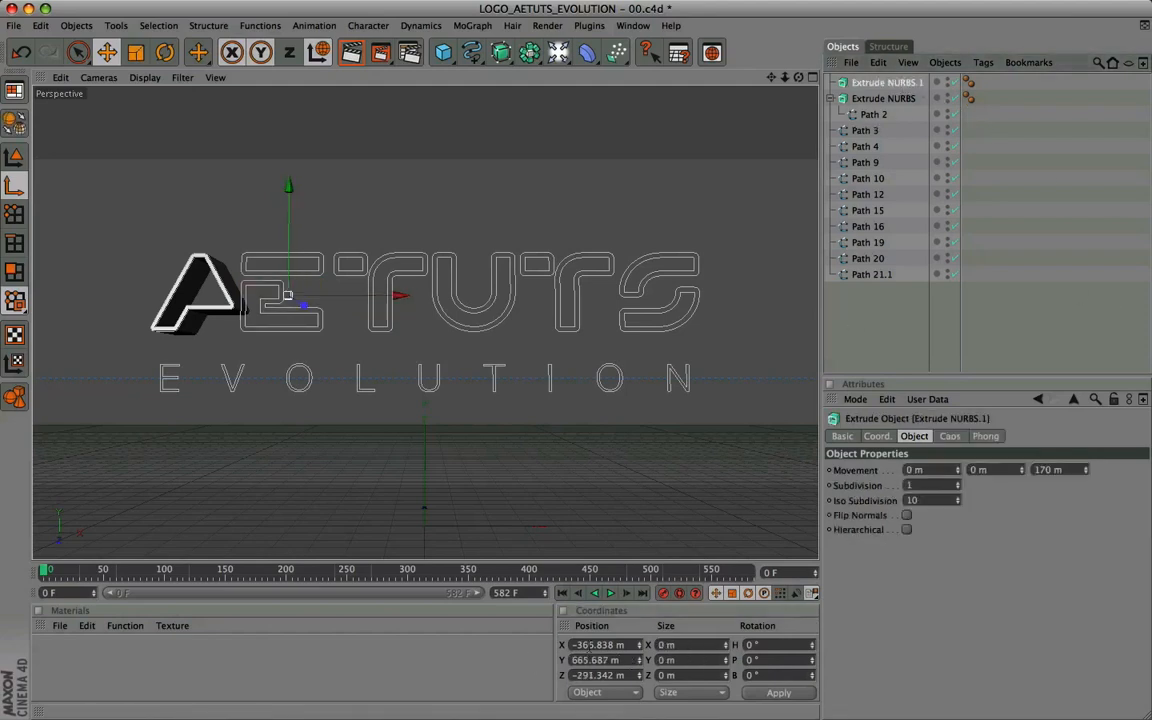
double_click(622, 660)
type("630.175")
key("Return")
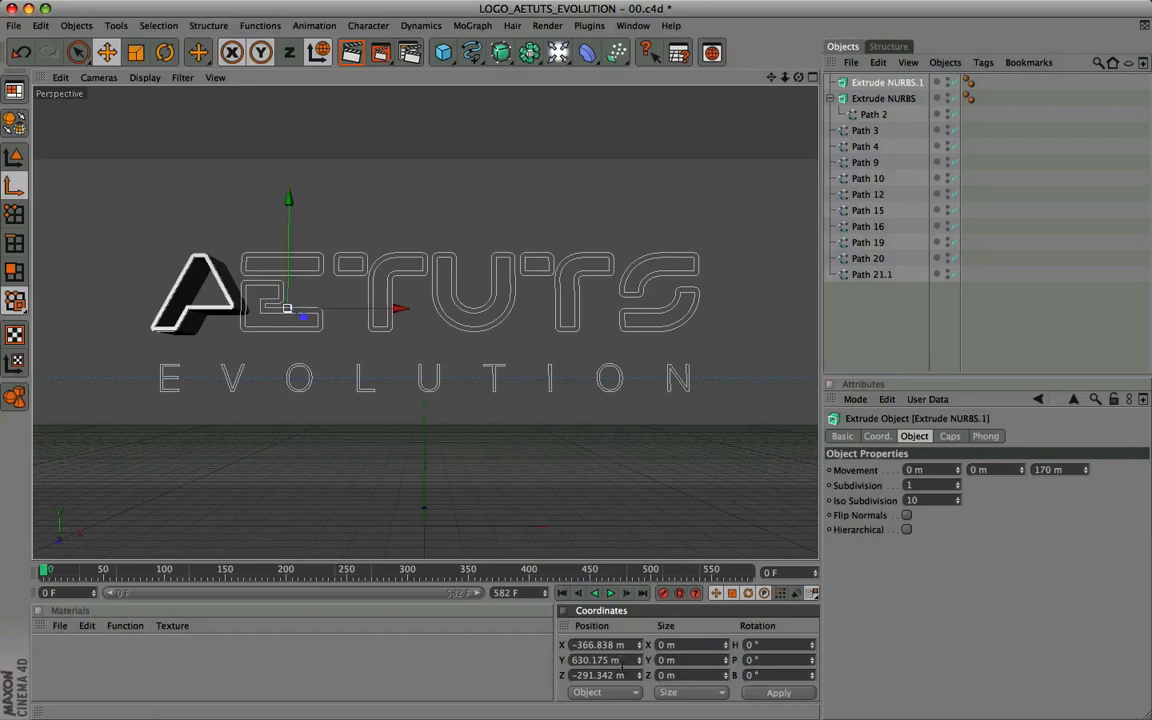
left_click(15, 158)
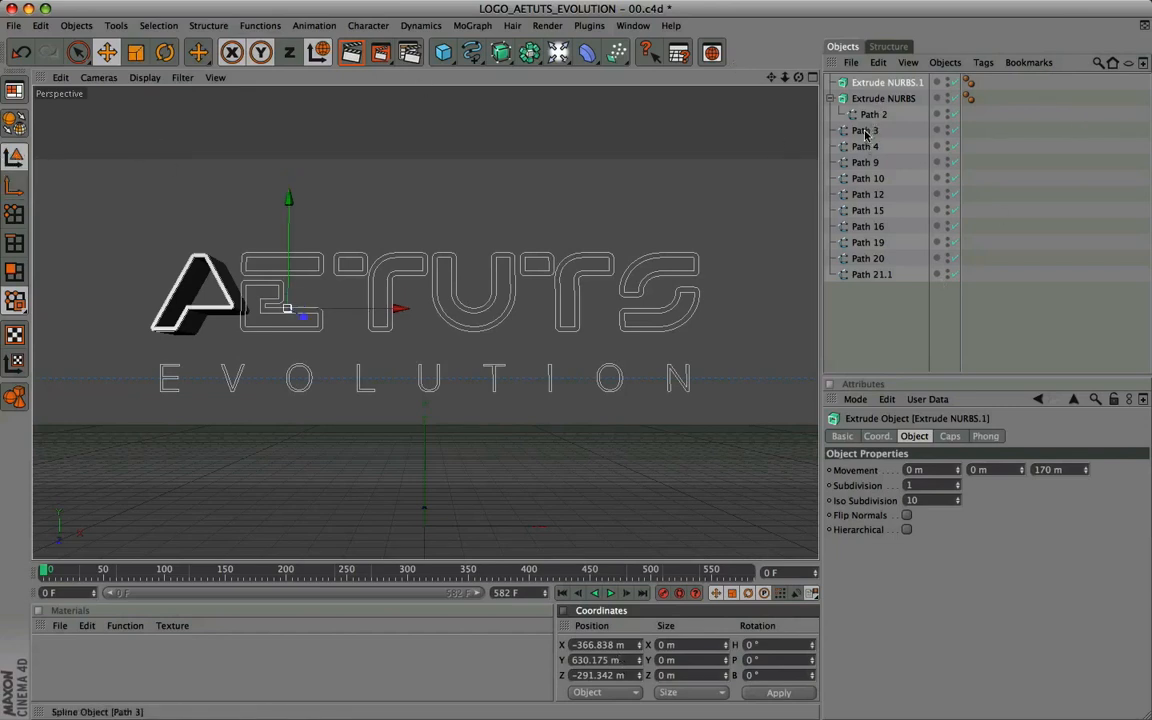
Make Path 3 a child of Extrude NURBS.1 to extrude the lower part of the E, and check their axes
left_click_drag(866, 130, 868, 86)
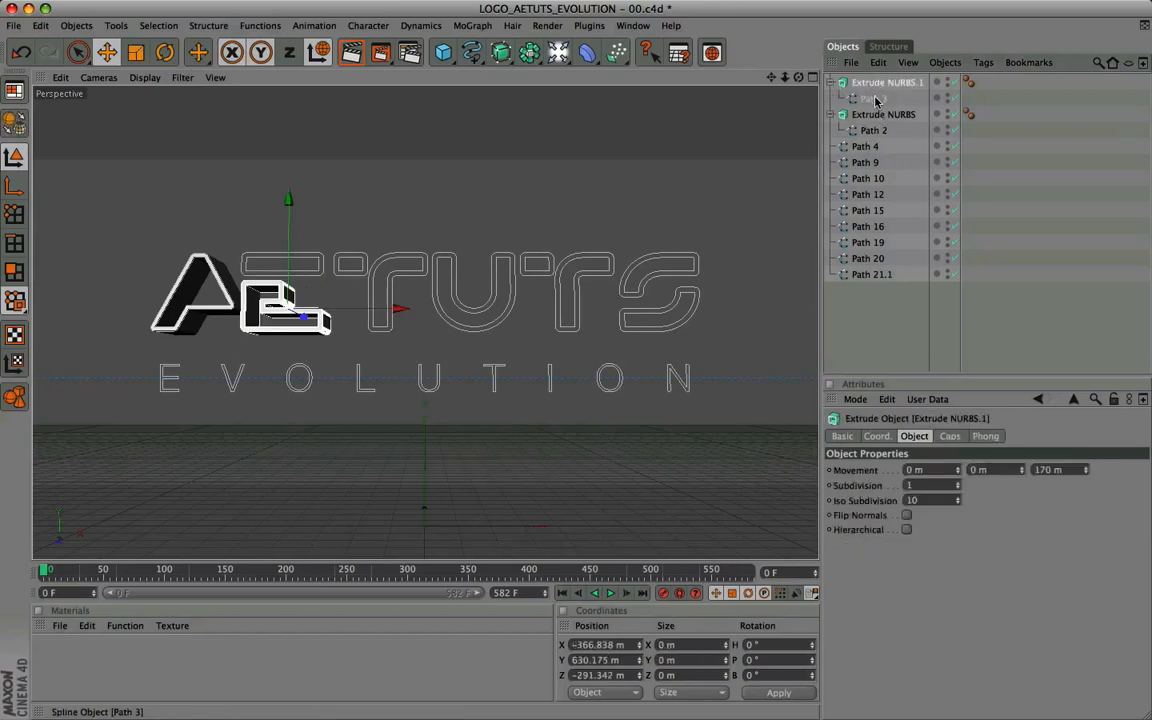
left_click(874, 98)
left_click(878, 84)
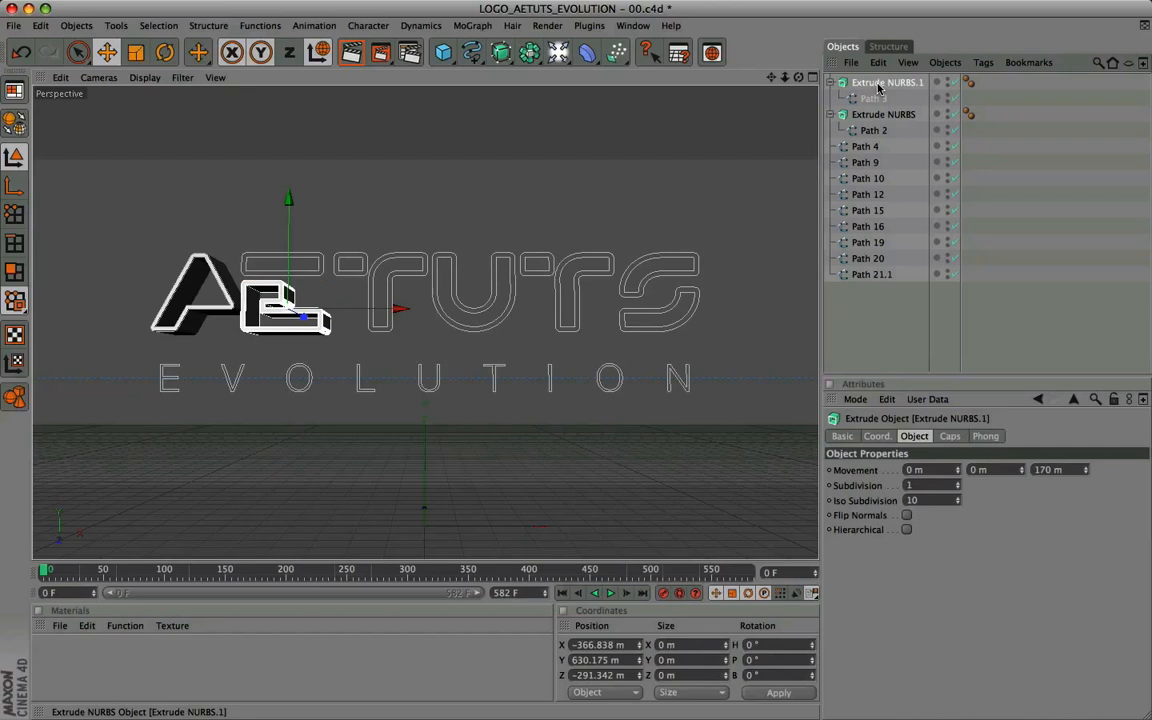
Select Path 4, Path 9, Path 10 and Path 12 in turn to review the remaining letter splines, and clear the selection
left_click(865, 146)
left_click(866, 162)
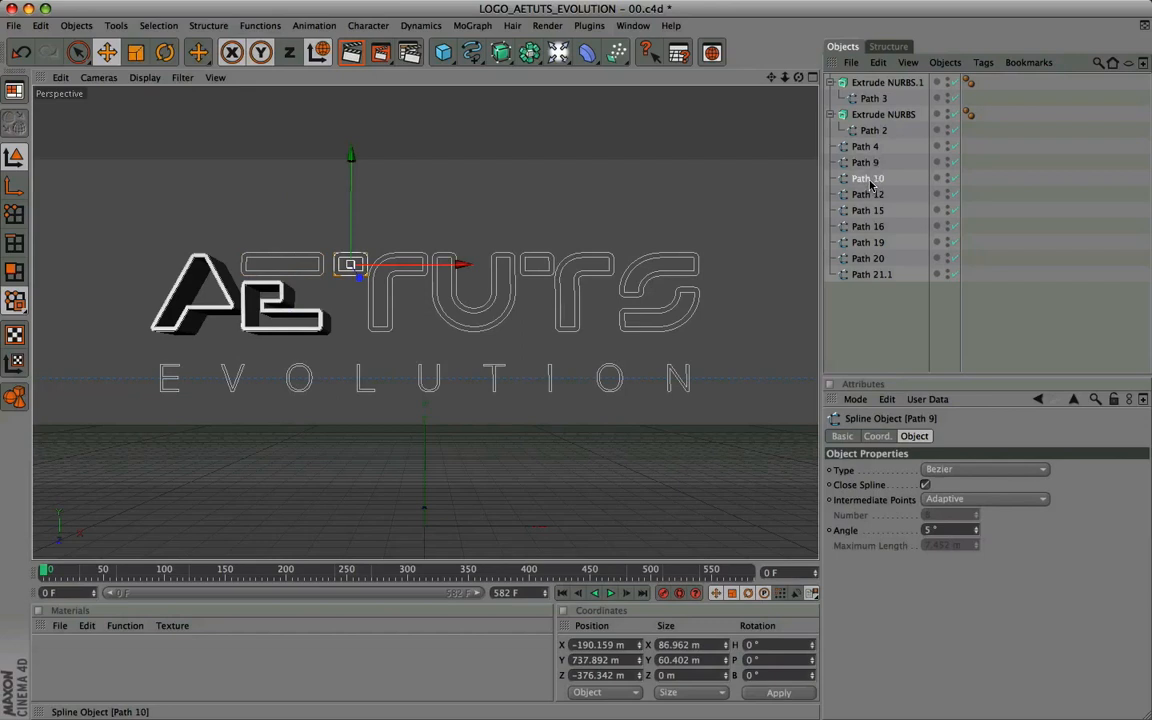
left_click(867, 178)
left_click(867, 194)
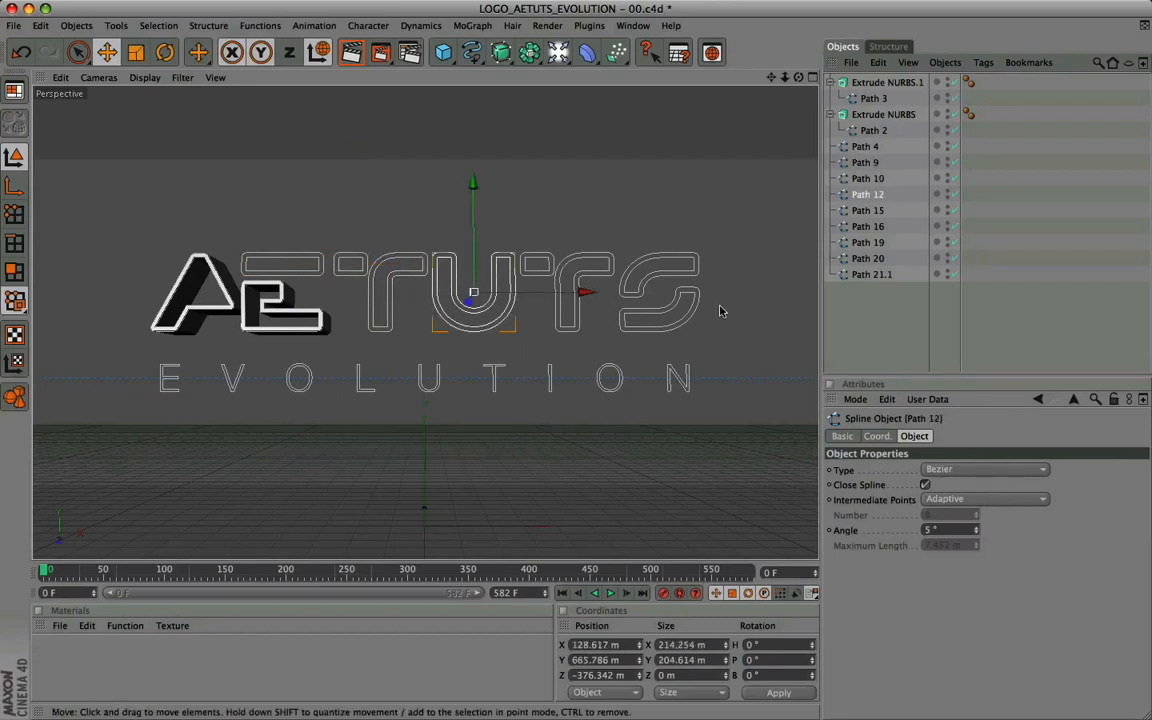
left_click(862, 327)
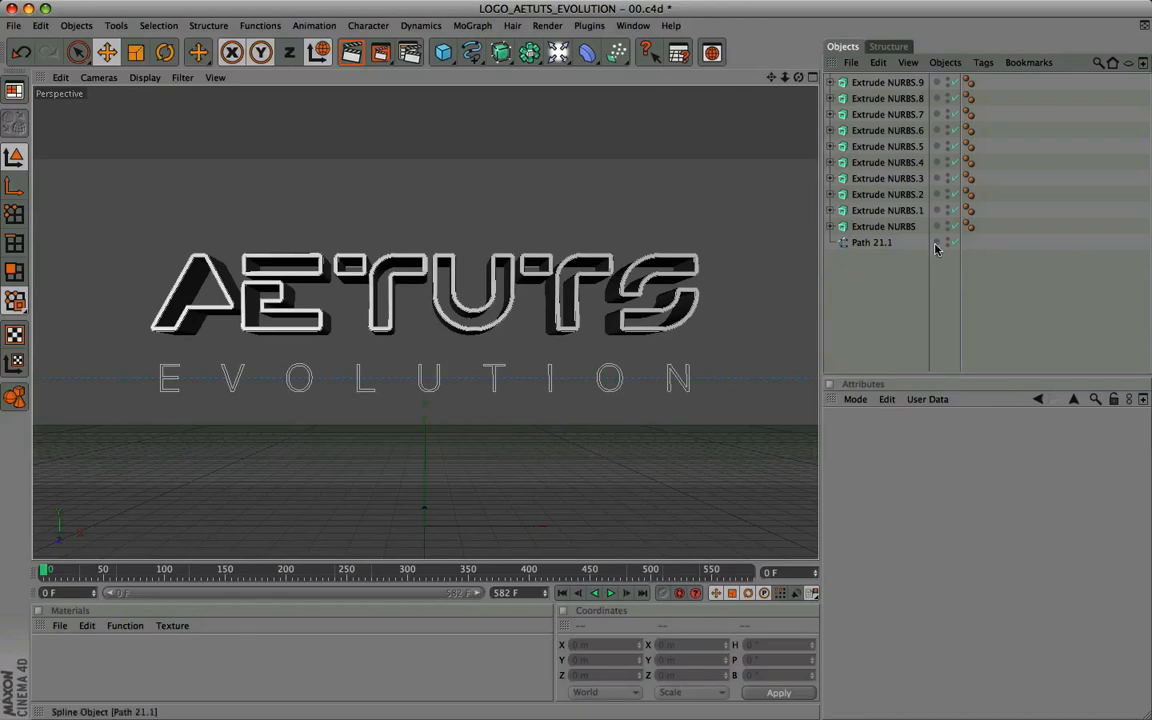
Select the Extrude NURBS objects one by one to check which letter part each one extrudes and where its axis sits
left_click(880, 226)
left_click(877, 212)
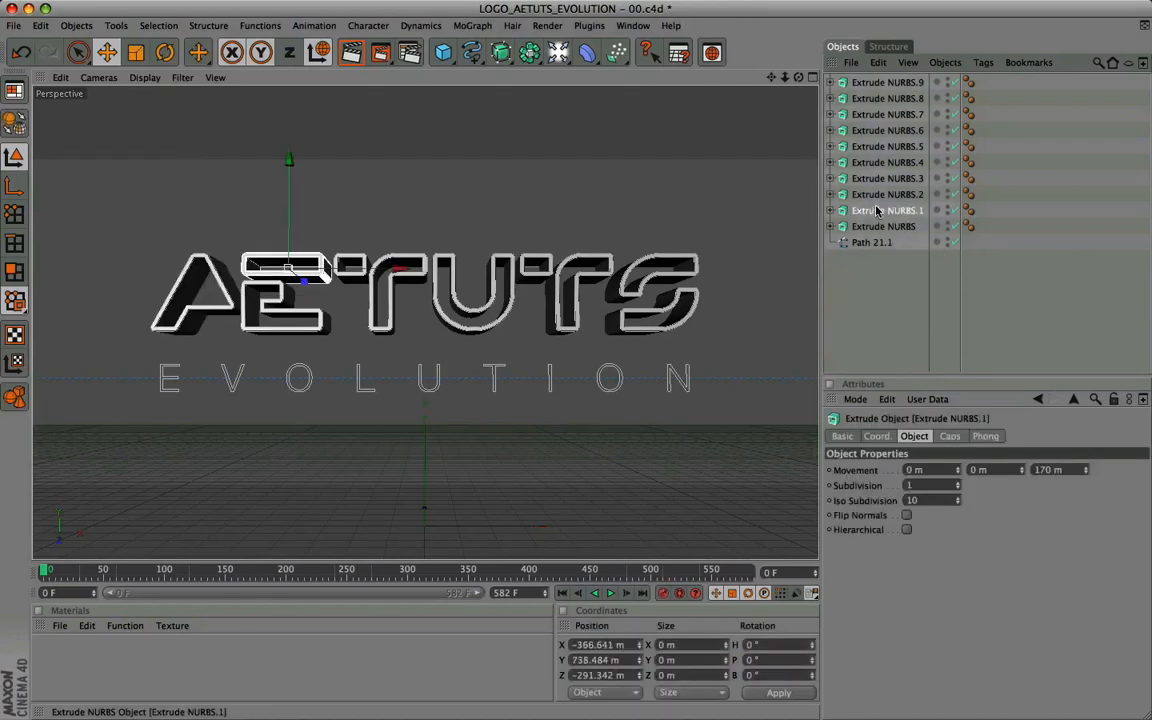
left_click(880, 194)
left_click(880, 178)
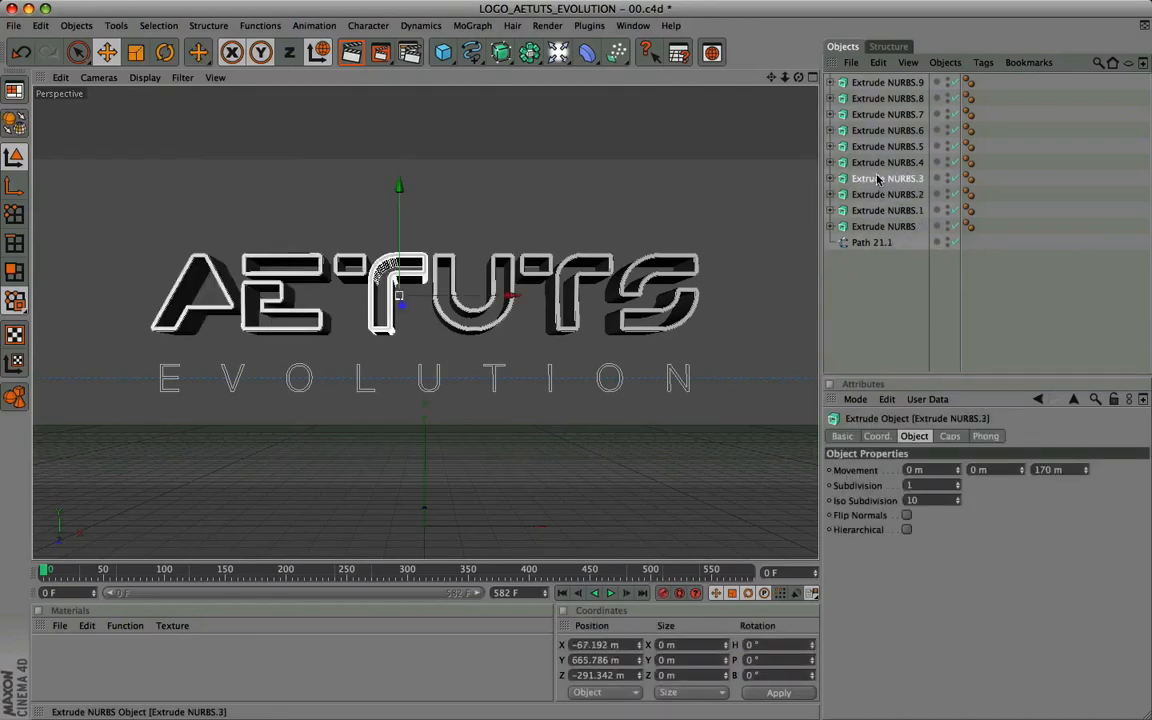
left_click(880, 162)
left_click(880, 146)
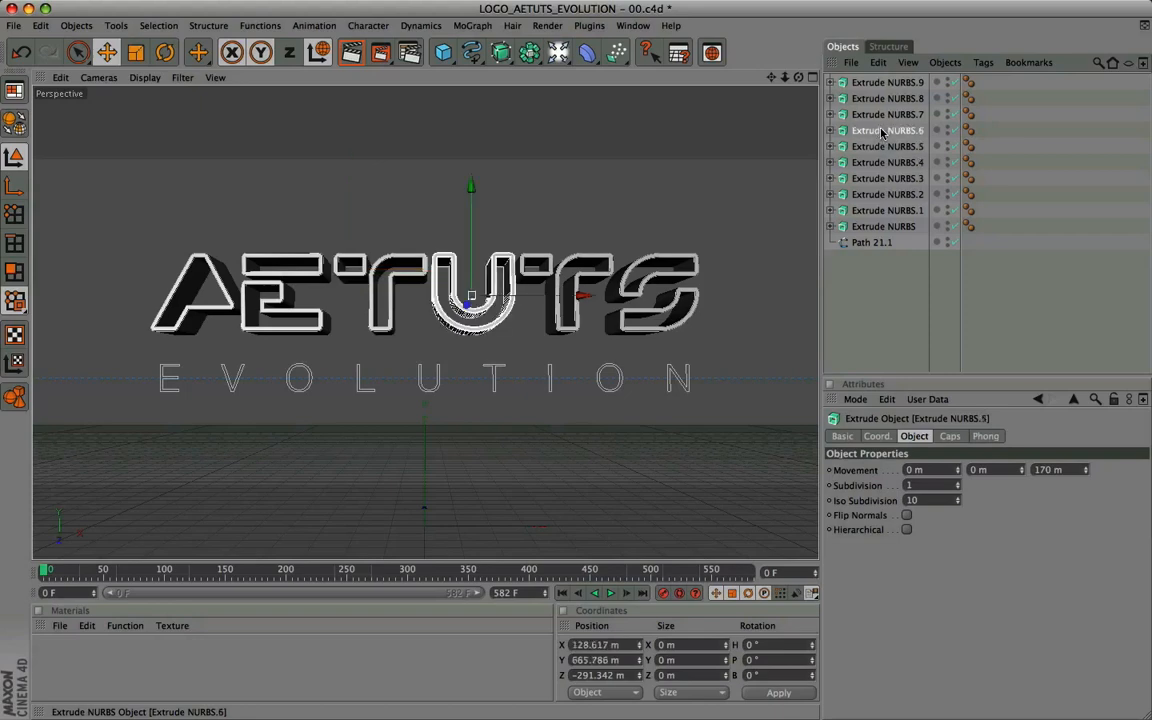
left_click(880, 130)
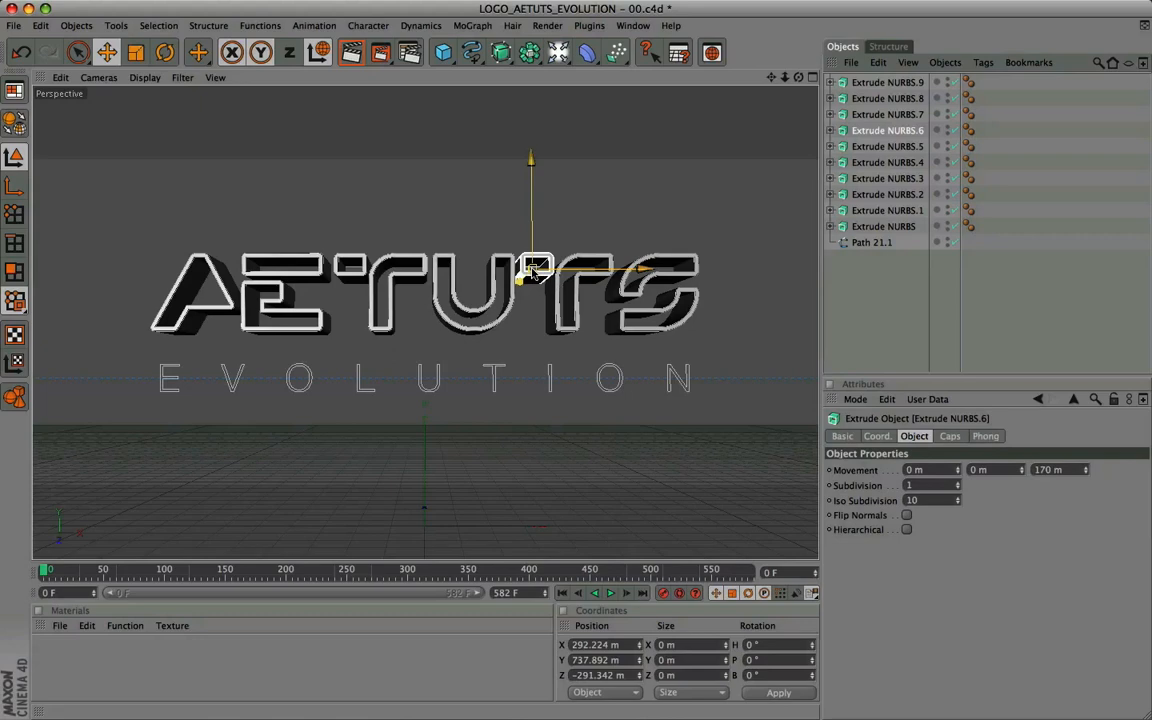
left_click(866, 322)
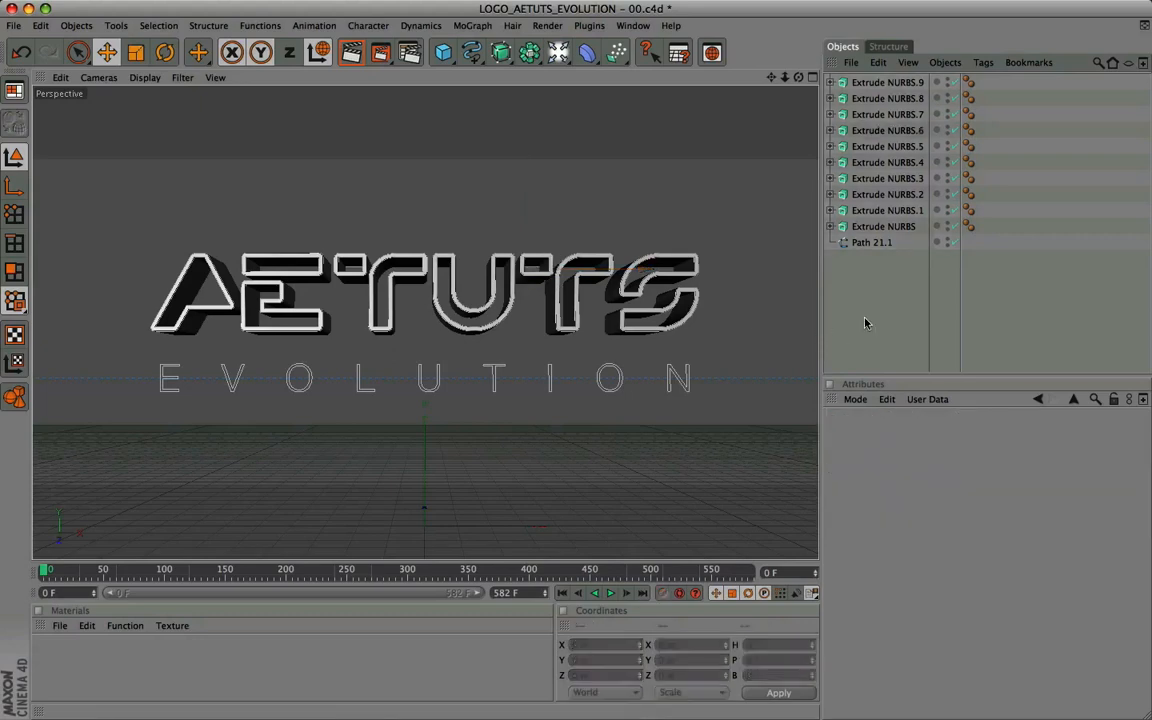
left_click(868, 226)
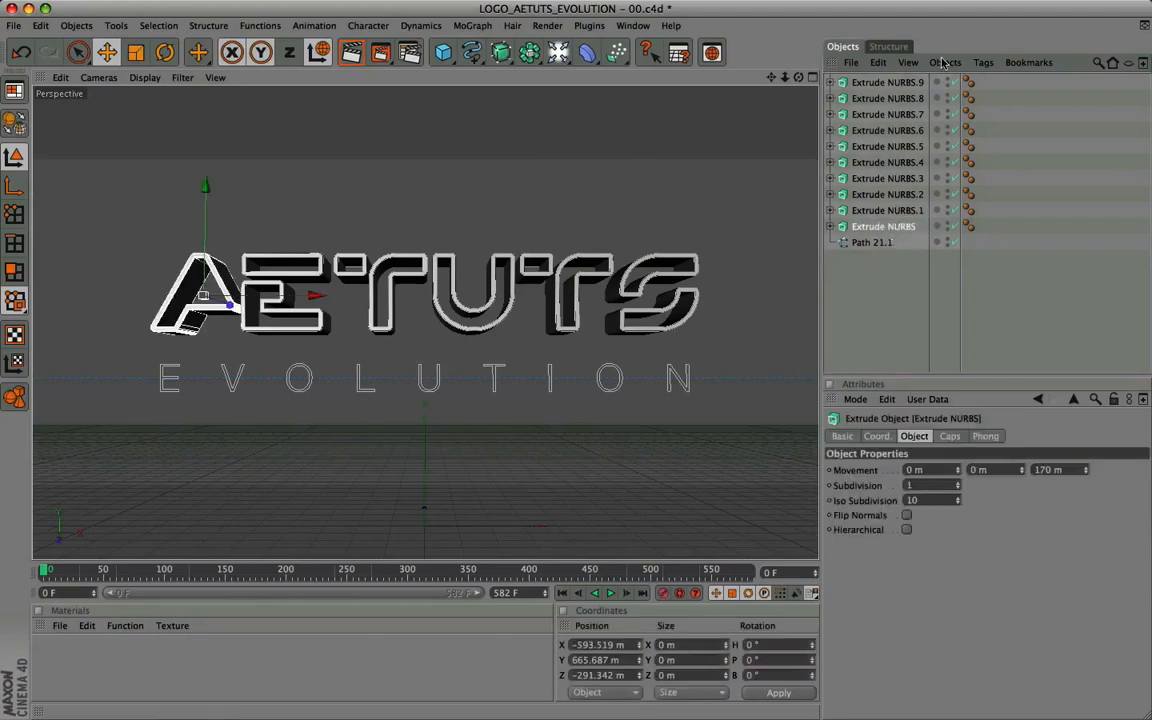
left_click(871, 194)
left_click(871, 178)
left_click(872, 162)
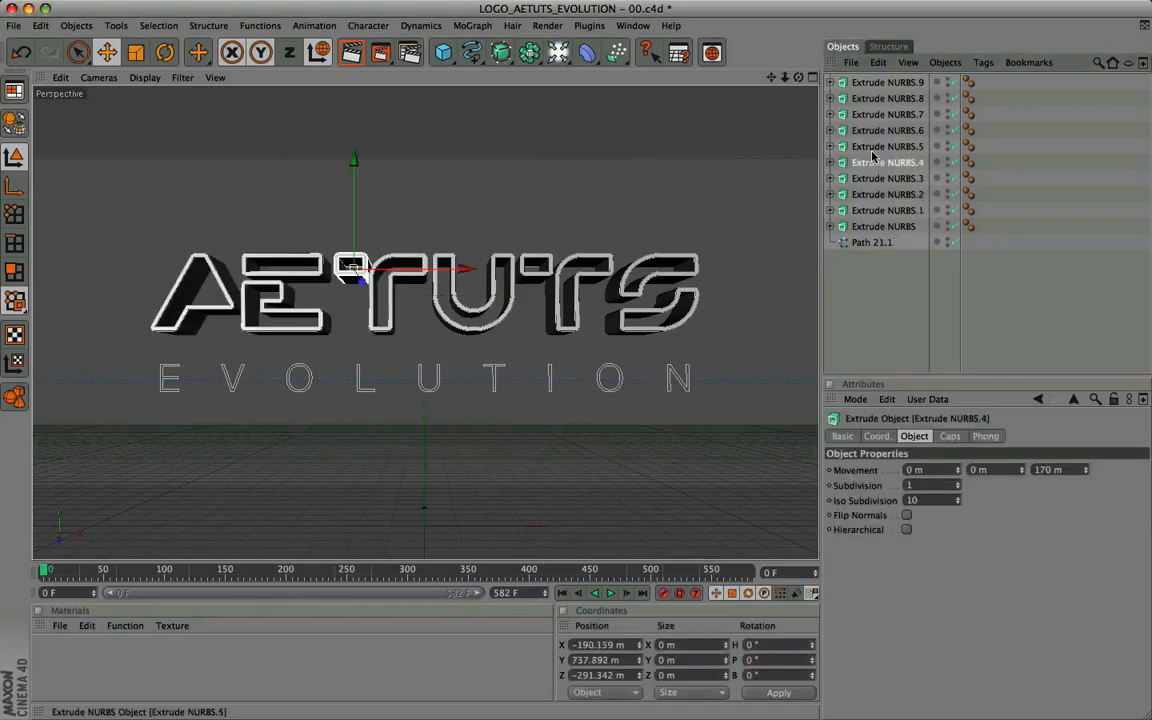
left_click(873, 147)
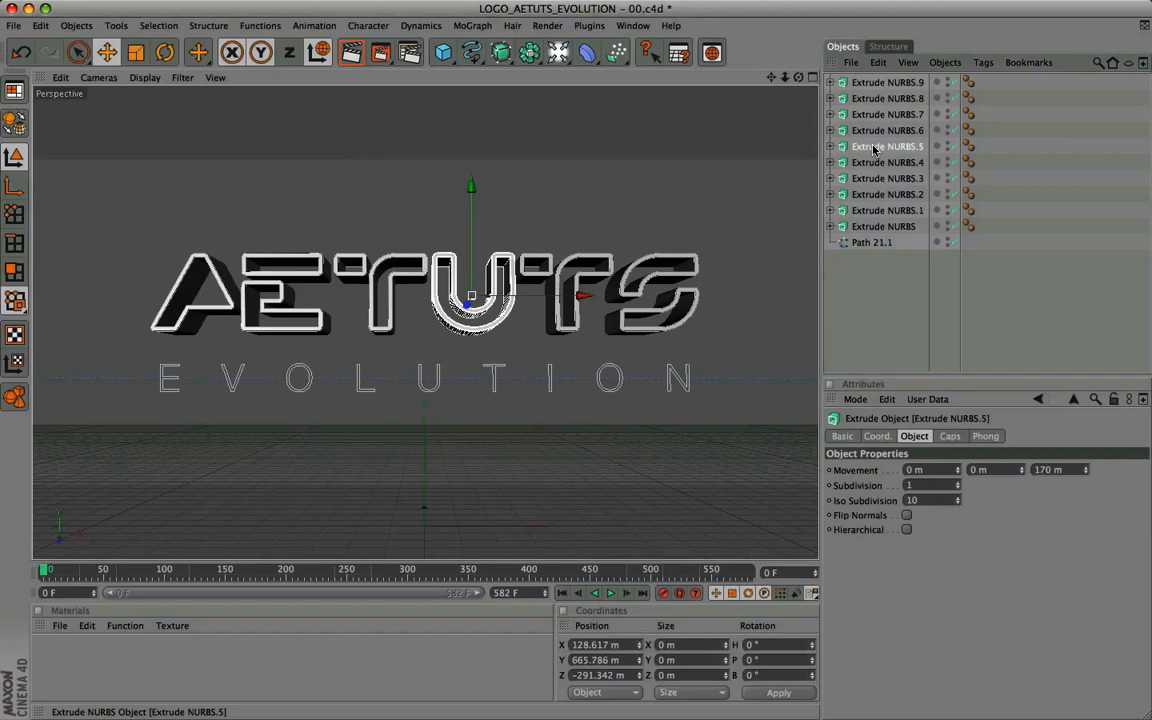
Rename the Extrude NURBS object of the letter A as Extrude A
left_click(873, 228)
double_click(873, 227)
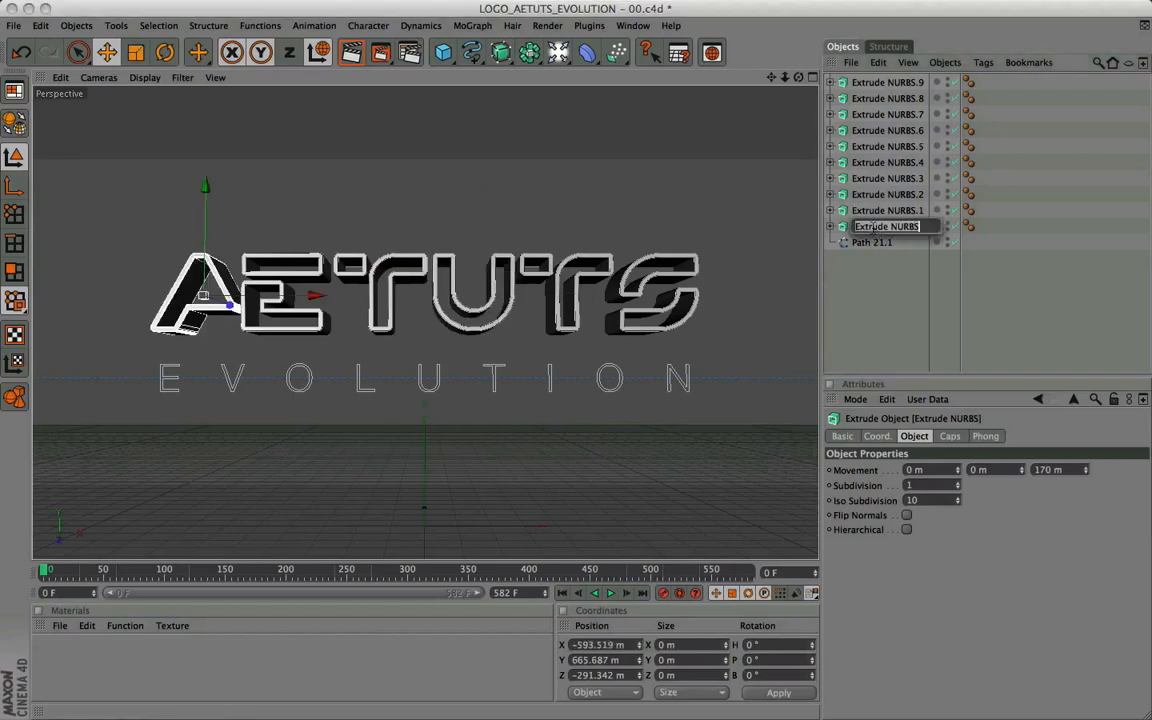
key("BackSpace")
key("BackSpace")
key("BackSpace")
key("BackSpace")
key("BackSpace")
type("A")
left_click(895, 303)
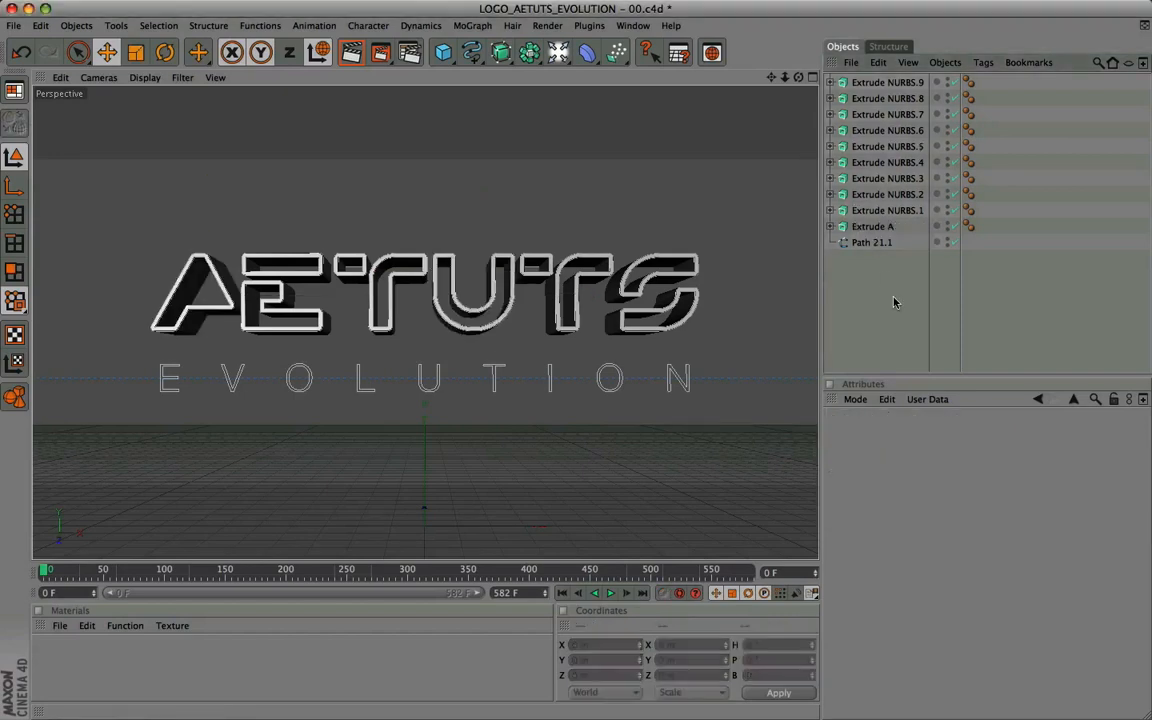
Rename Extrude NURBS.1, the upper bar of the E, as Extrude E_a
left_click(880, 210)
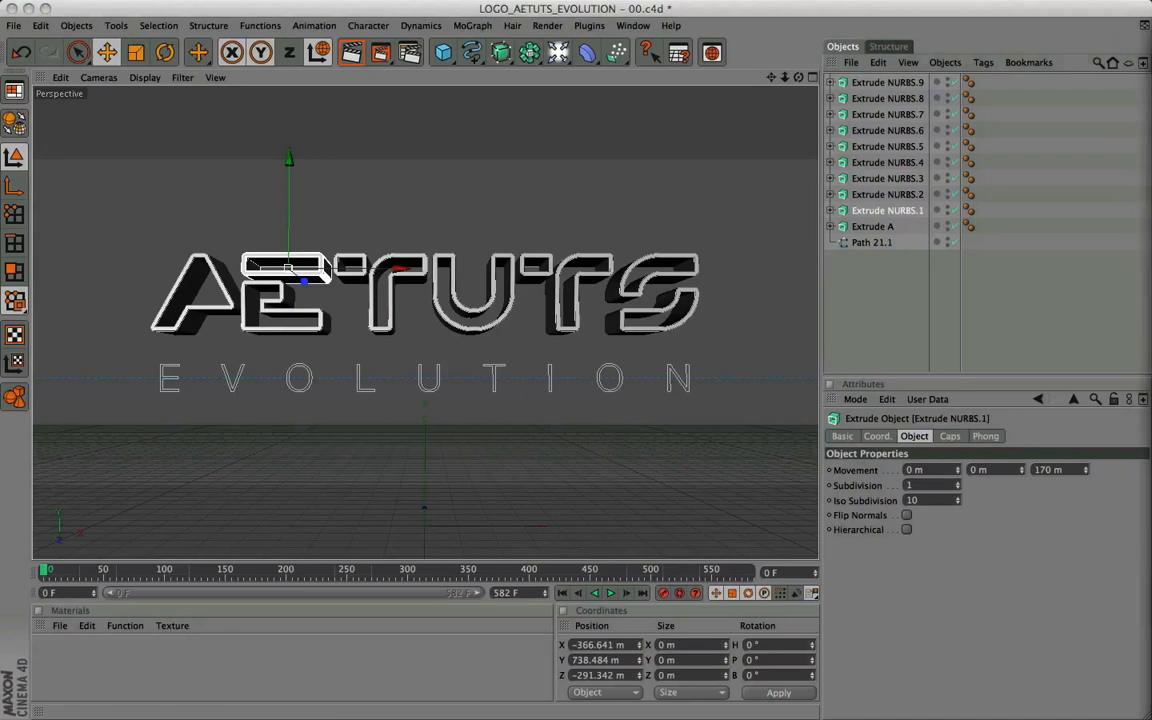
double_click(886, 210)
type("E_a")
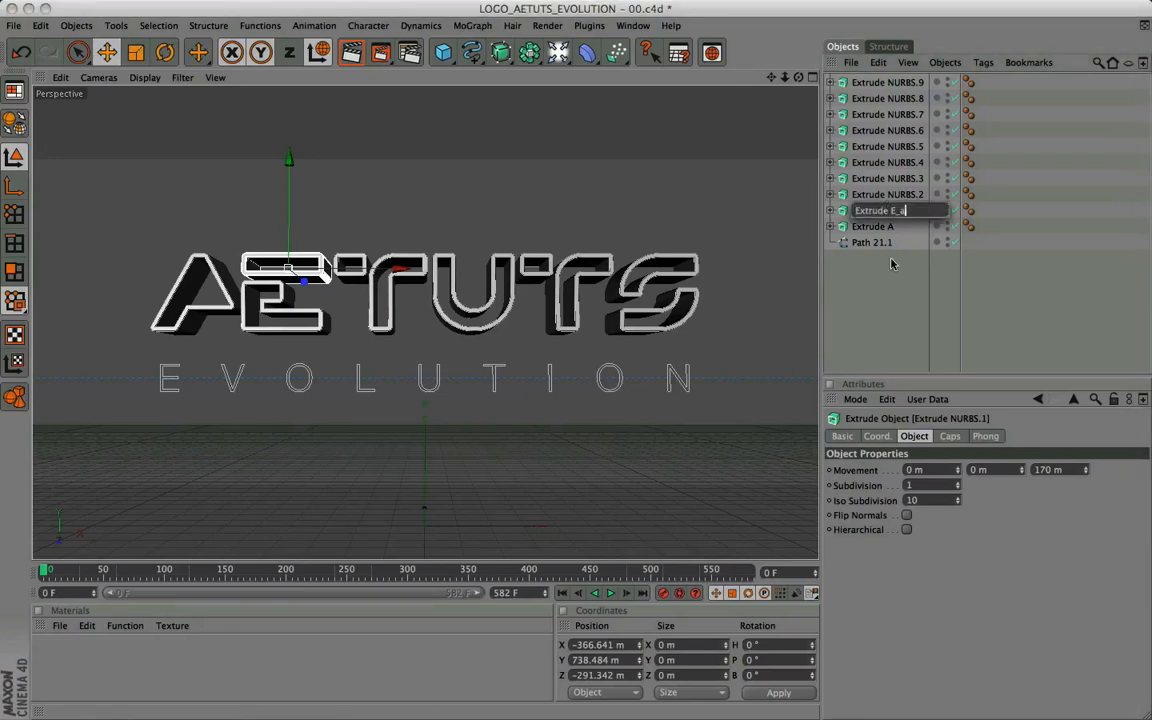
left_click(887, 278)
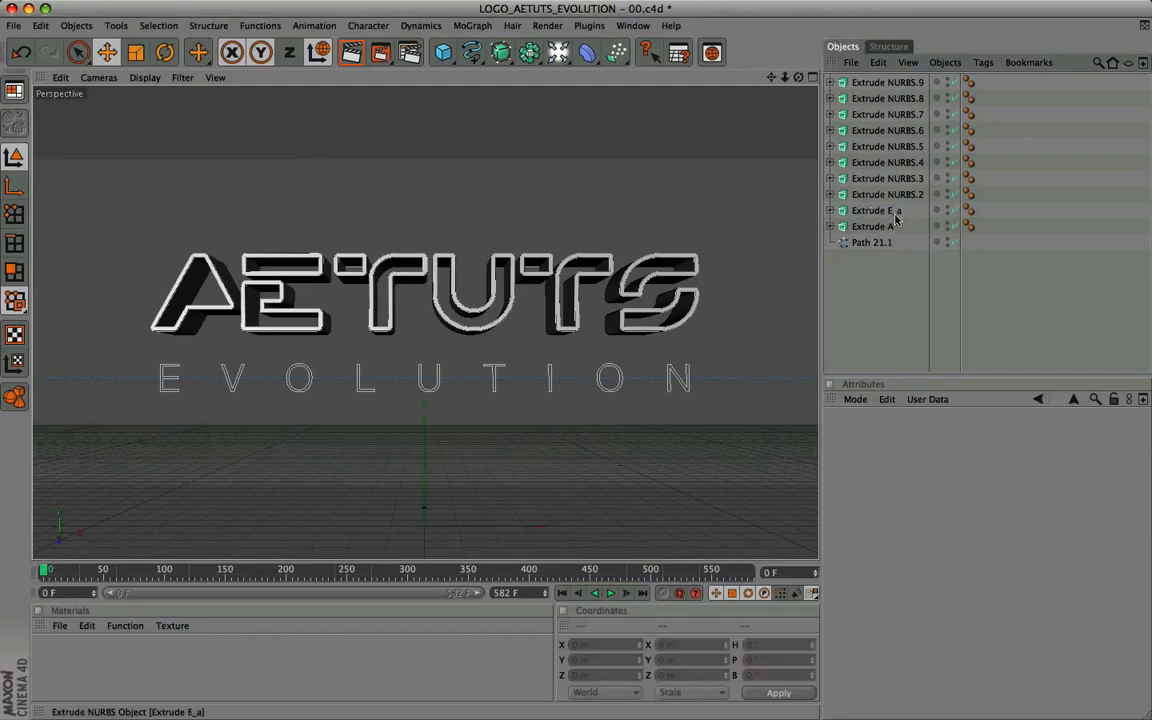
Rename Extrude NURBS.2, the lower part of the E, as Extrude E_b
double_click(890, 194)
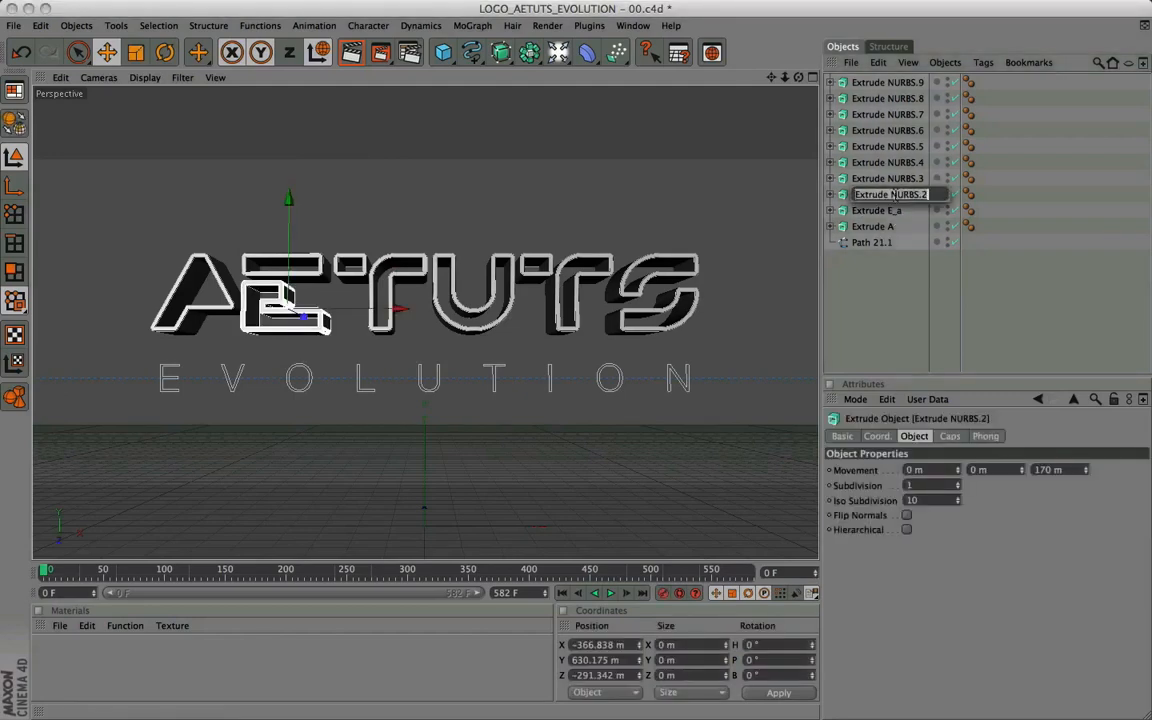
type("Extrude E_a")
key("BackSpace")
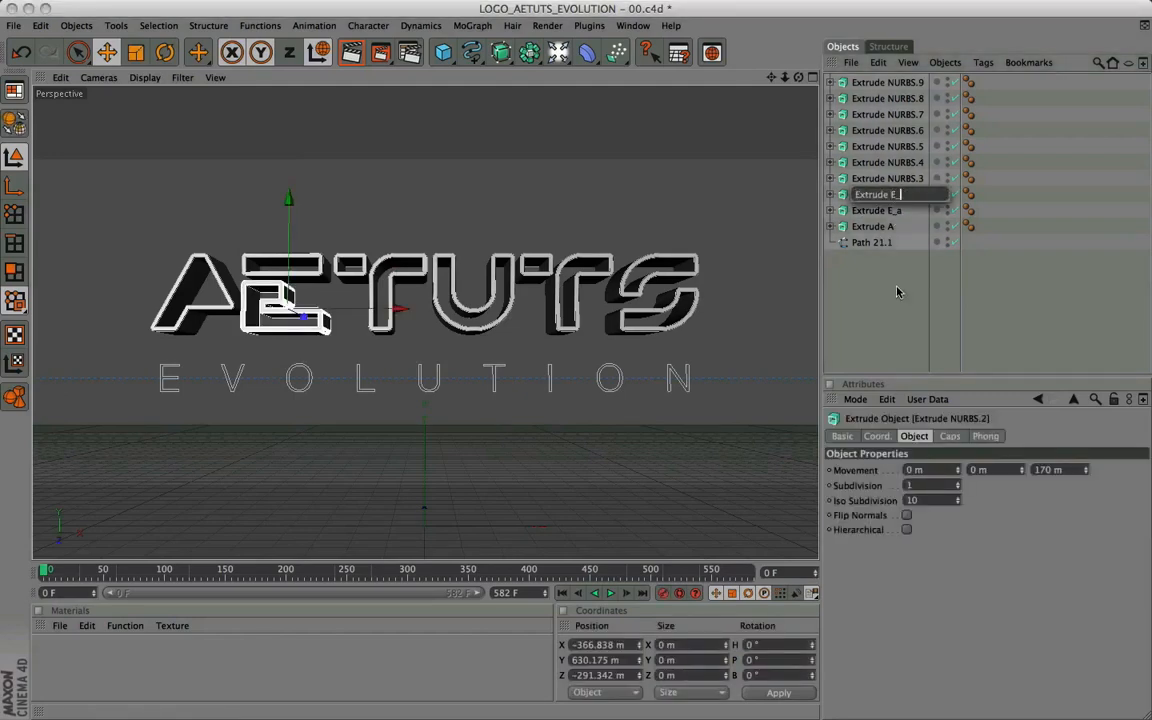
type("b")
left_click(889, 294)
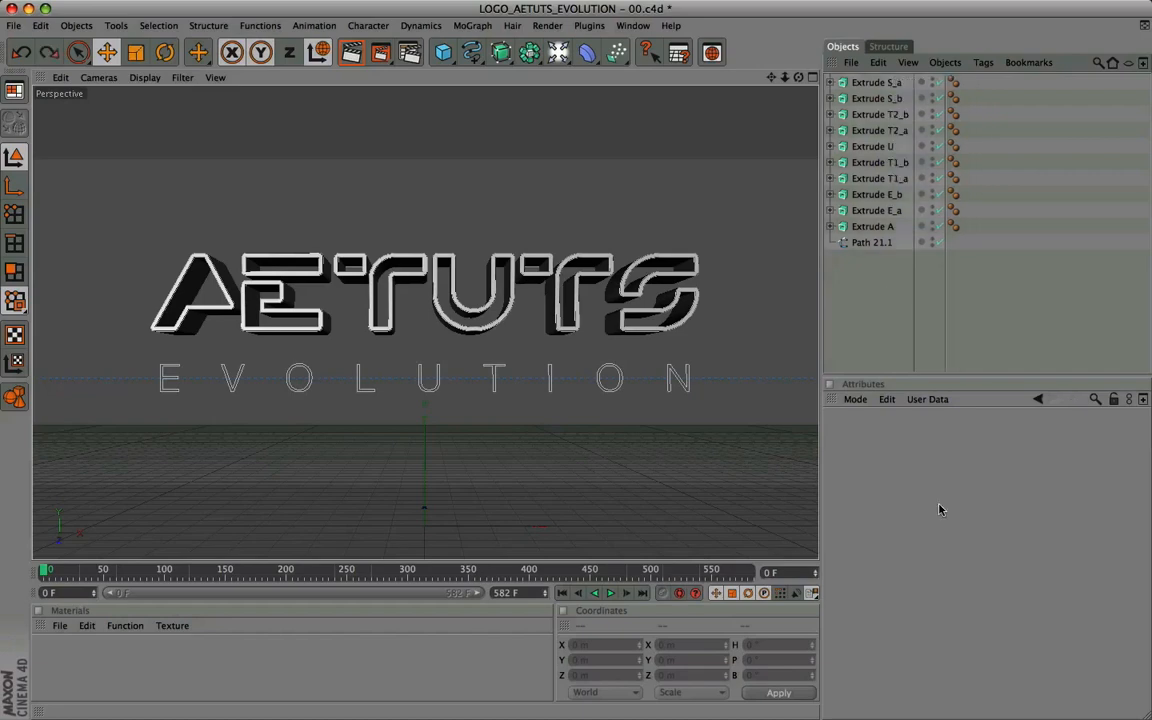
Select several renamed extrude objects in turn to check that their names match the letter parts, and clear the selection
left_click(938, 507)
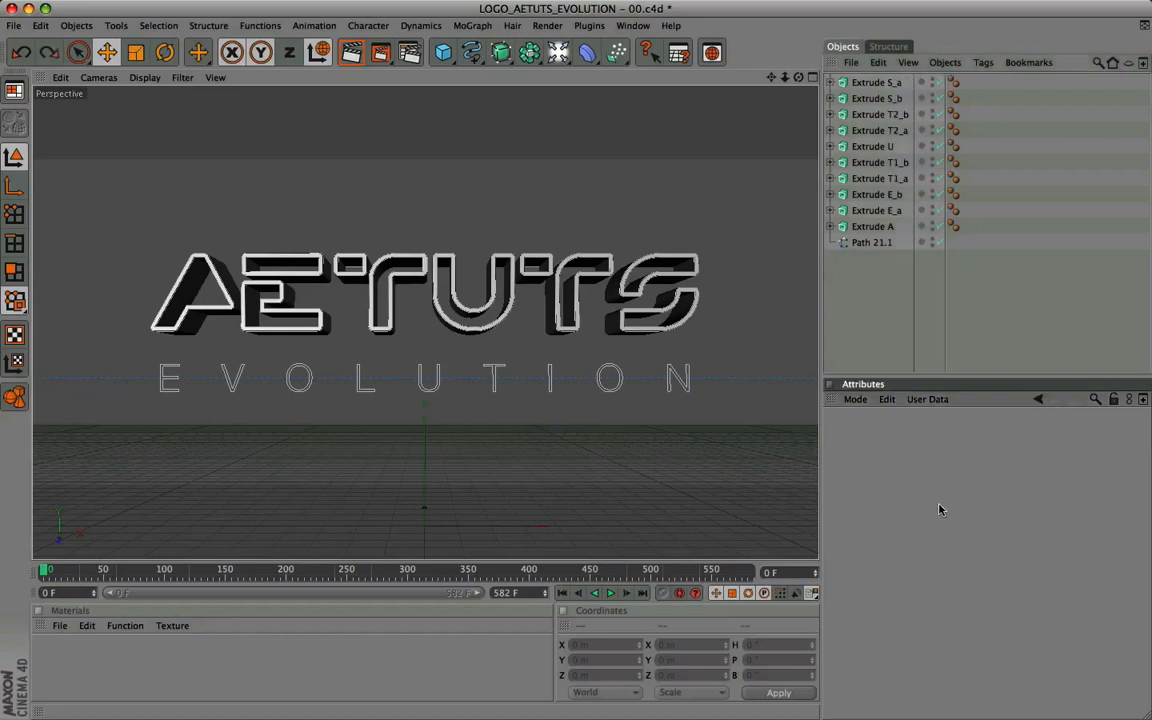
left_click(887, 227)
left_click(880, 210)
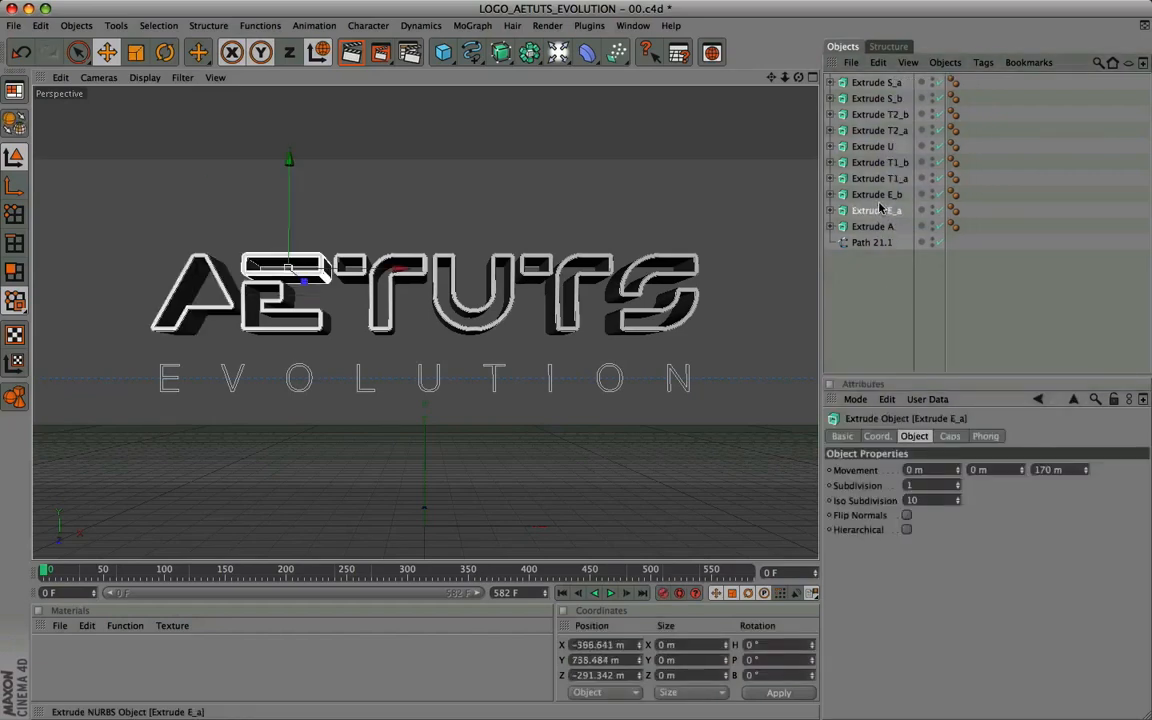
left_click(878, 180)
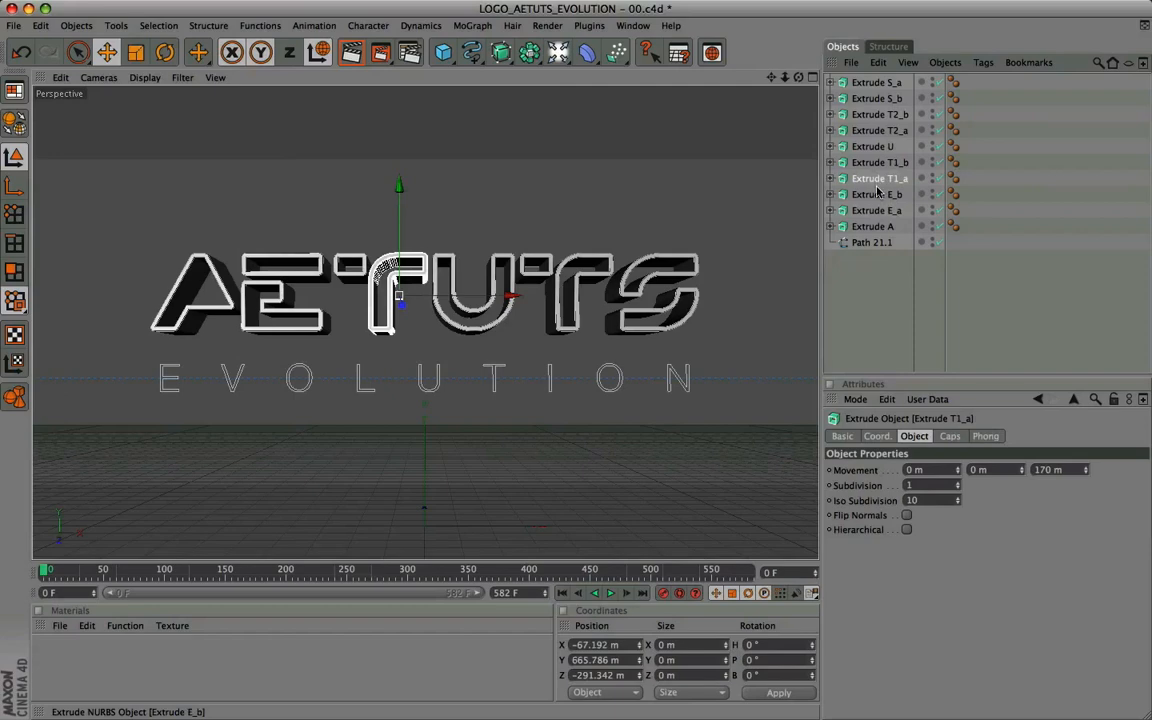
left_click(876, 98)
left_click(878, 130)
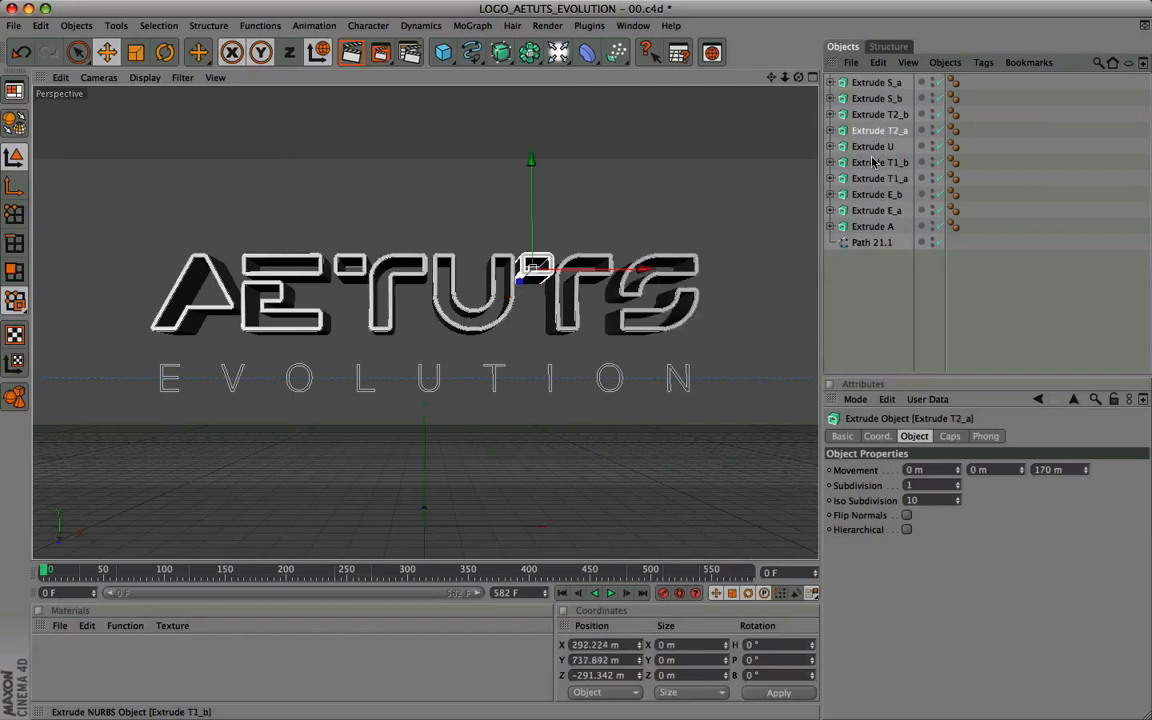
left_click(867, 313)
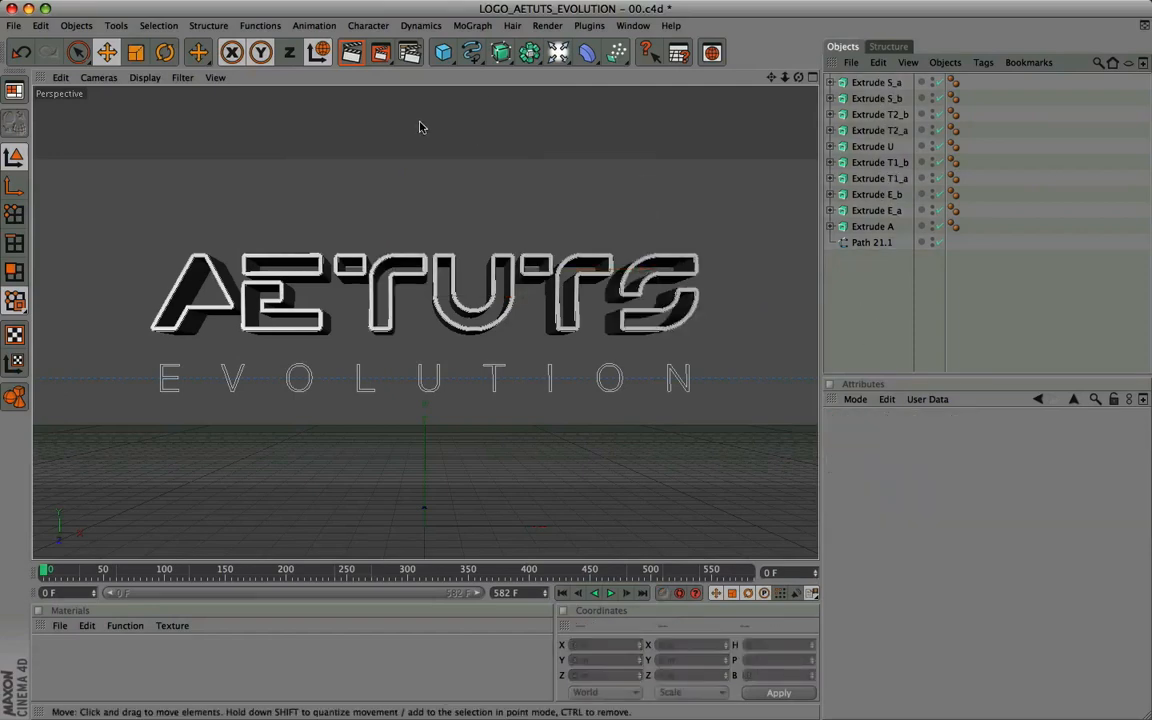
Add a new Extrude NURBS object below Extrude A in the hierarchy and make Path 21.1 its child
left_click(500, 52)
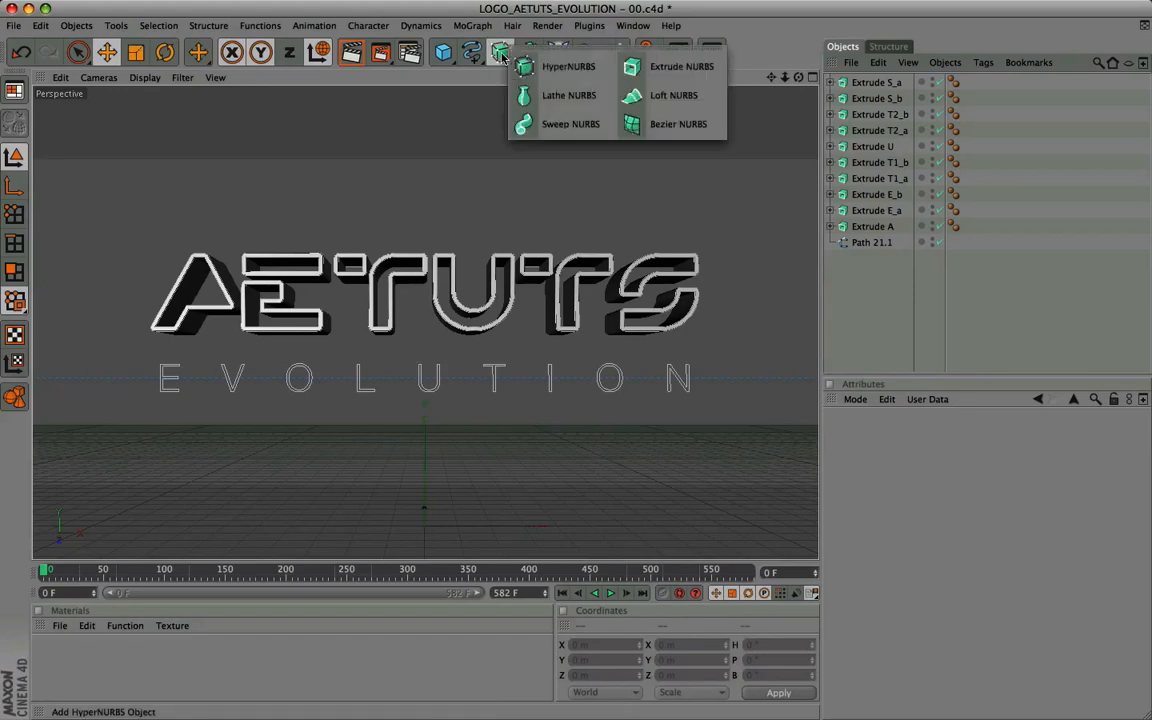
left_click(662, 68)
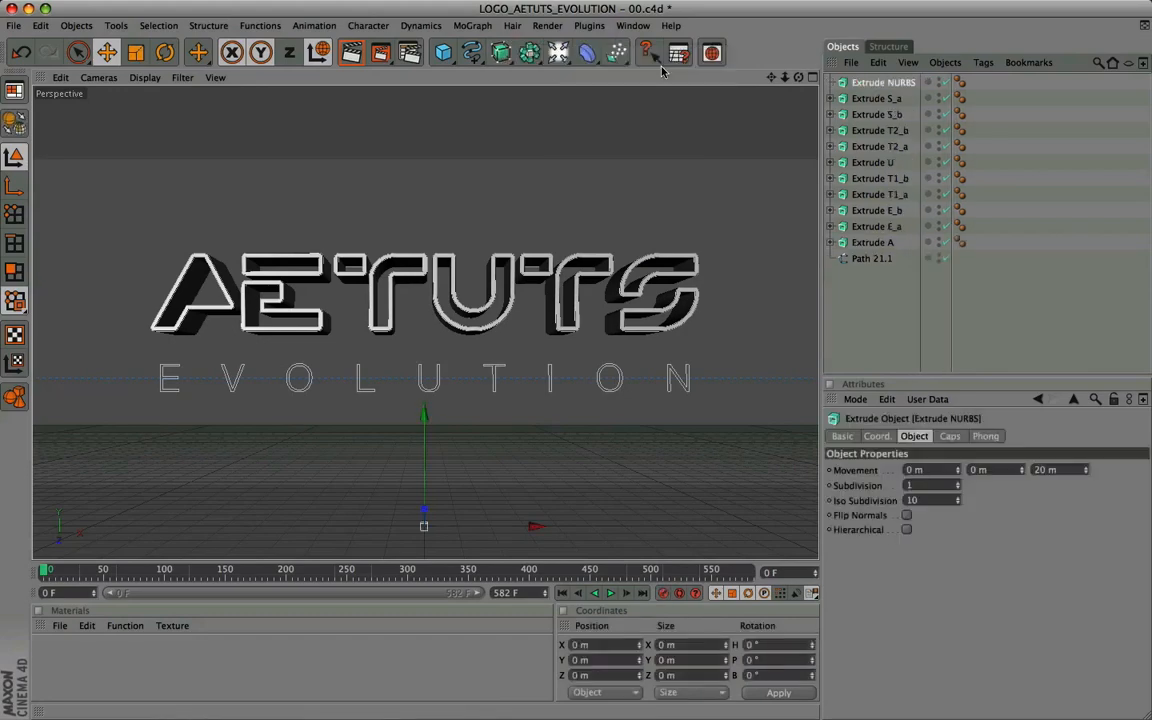
left_click_drag(874, 87, 884, 298)
left_click_drag(866, 244, 875, 259)
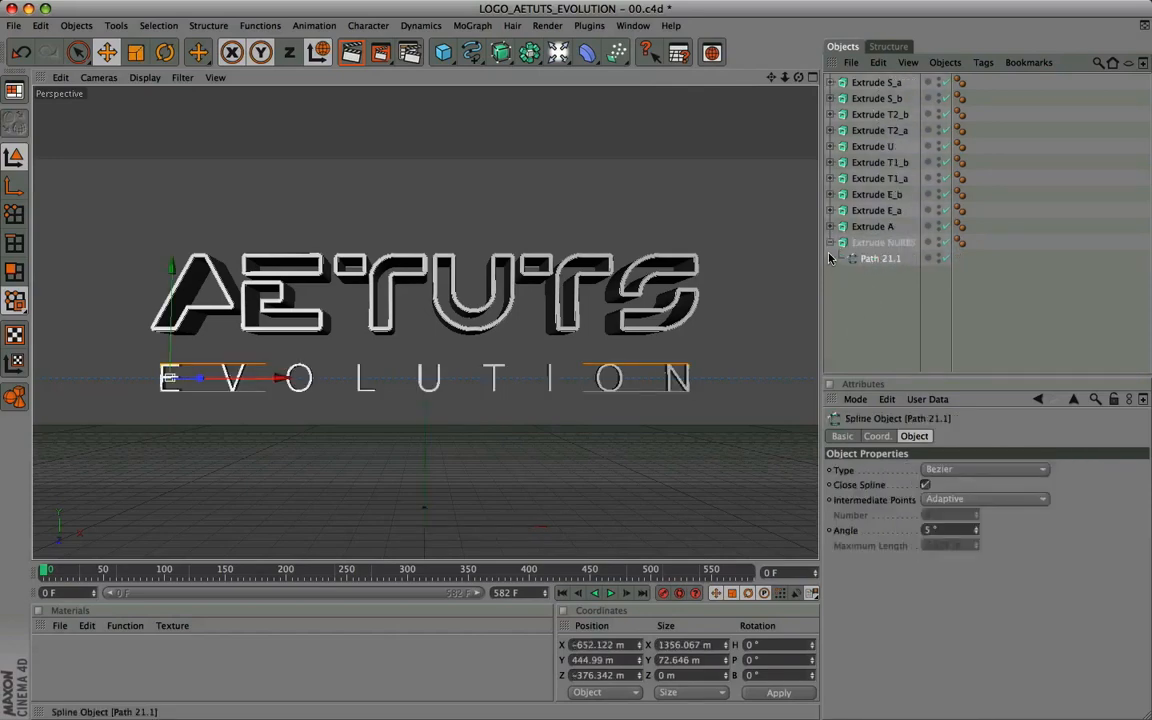
Rename the new Extrude NURBS as Extrude EVOLUTION and collapse its hierarchy
double_click(866, 243)
key("BackSpace")
key("BackSpace")
key("BackSpace")
key("BackSpace")
key("BackSpace")
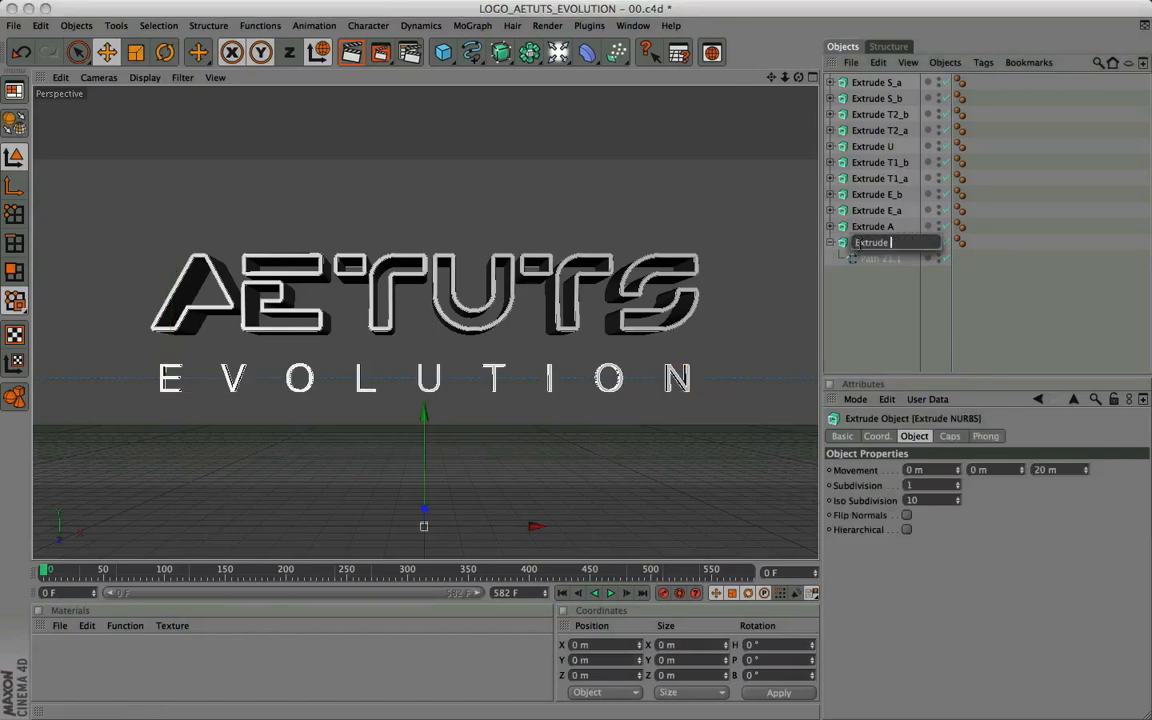
type("EVOLUTION")
key("Return")
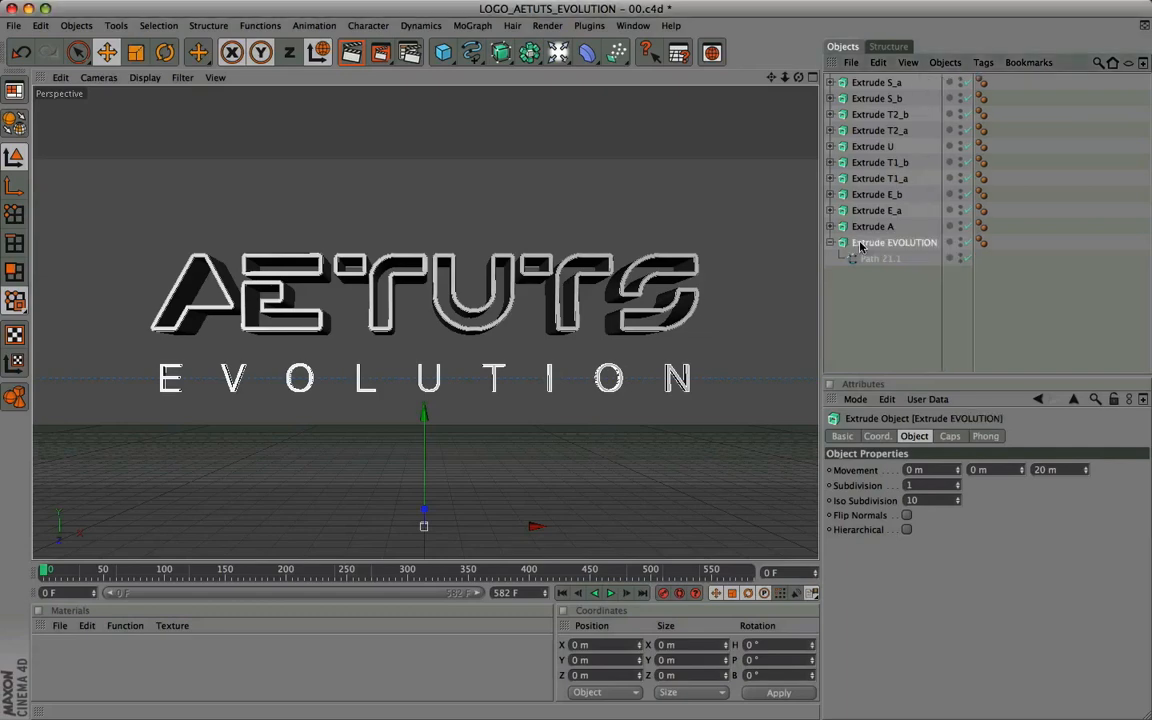
left_click(829, 243)
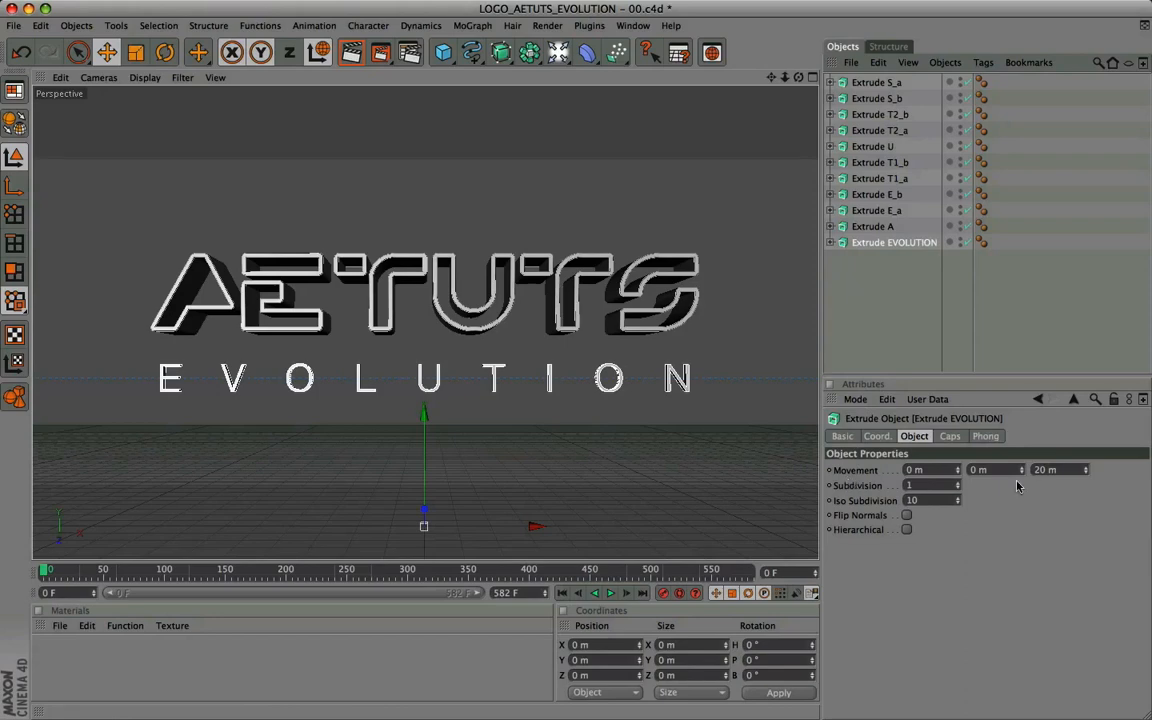
Set the Z extrusion movement of Extrude EVOLUTION to 3 m, render the active view to check it, and clear the selection
left_click(1060, 471)
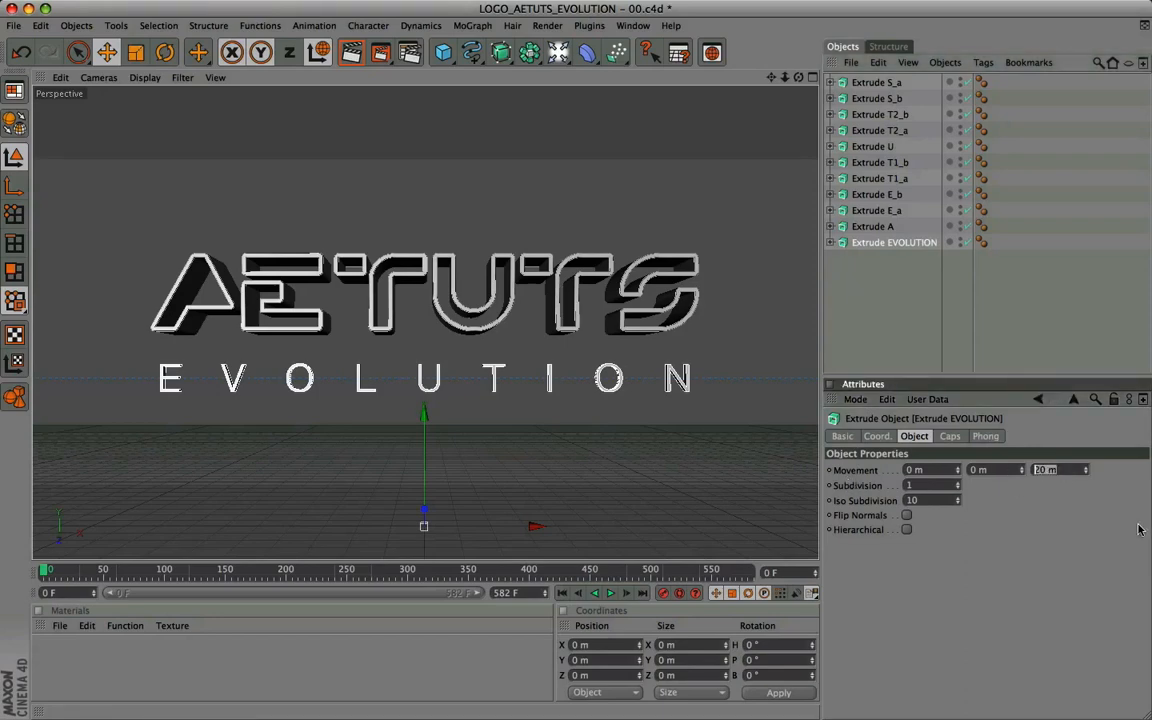
type("3")
key("Return")
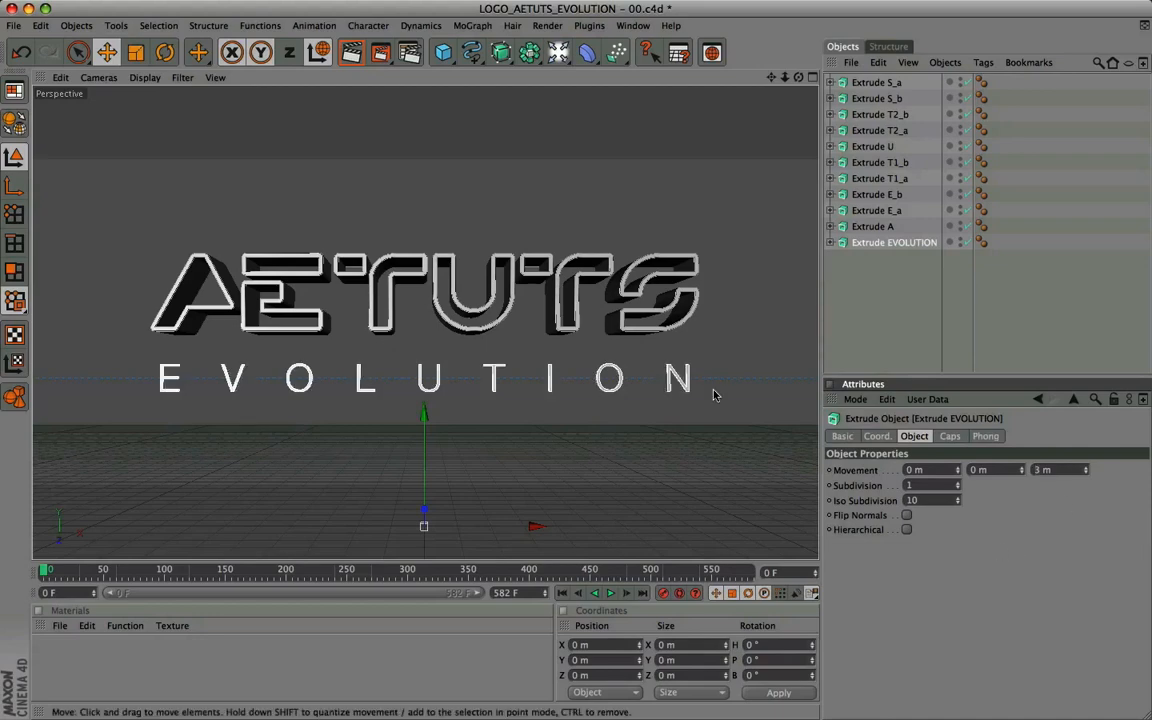
left_click(351, 52)
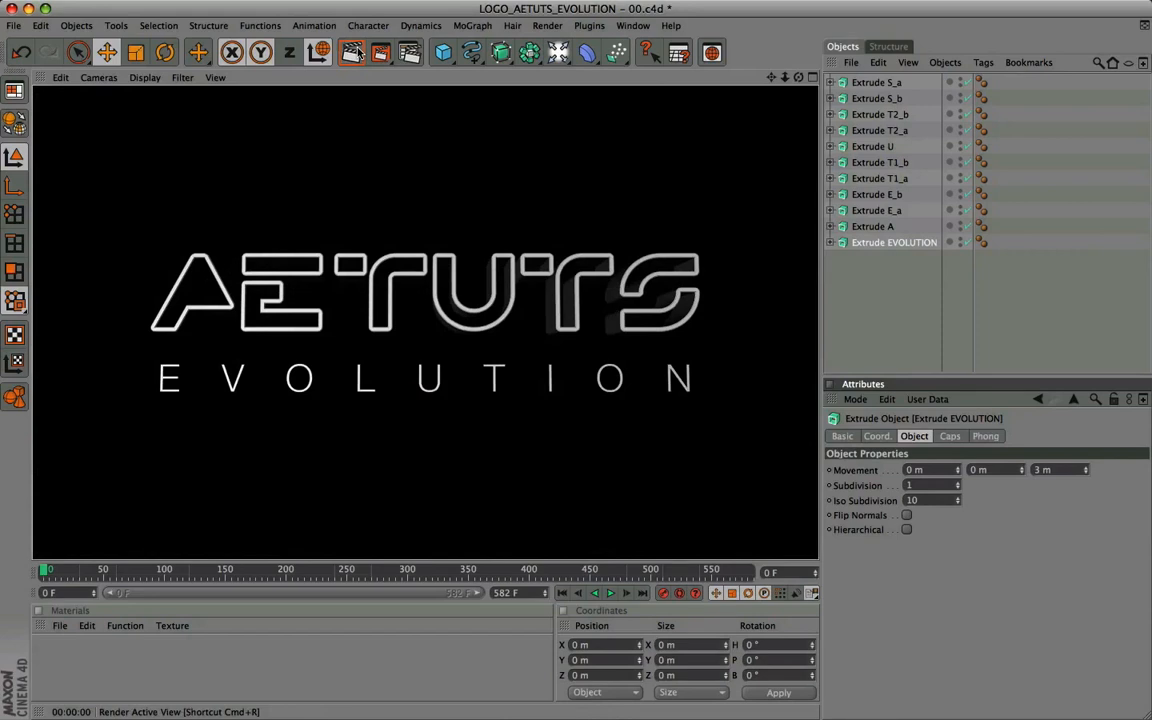
double_click(1046, 470)
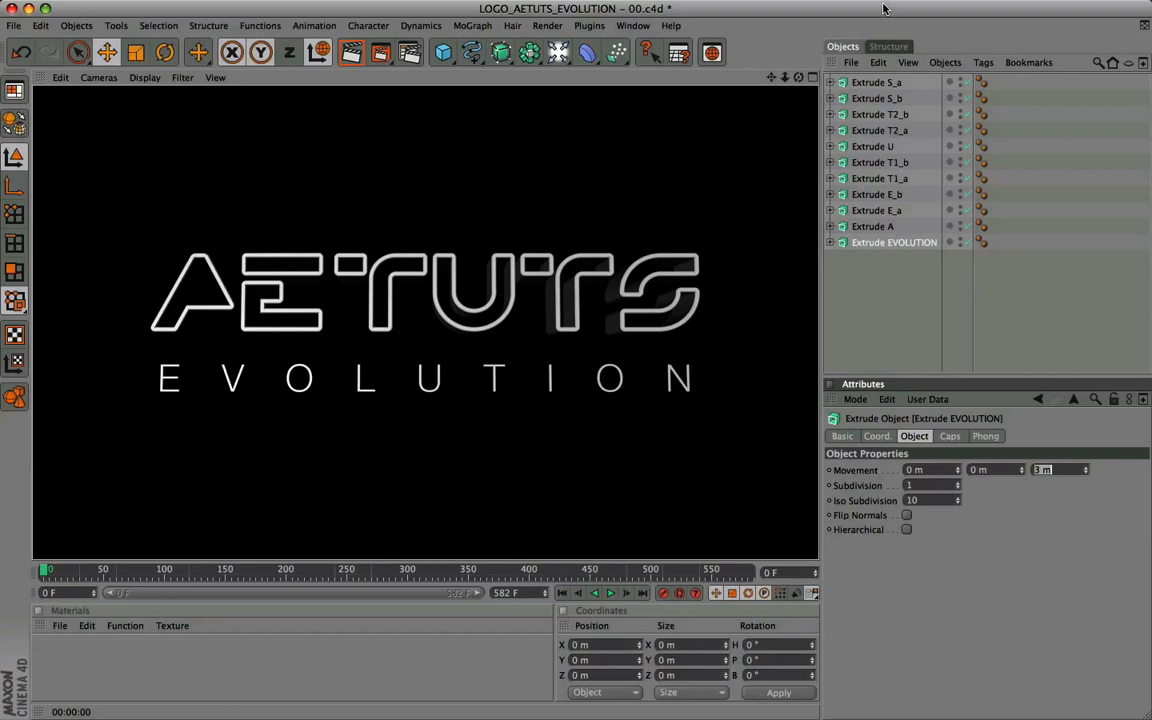
left_click(856, 268)
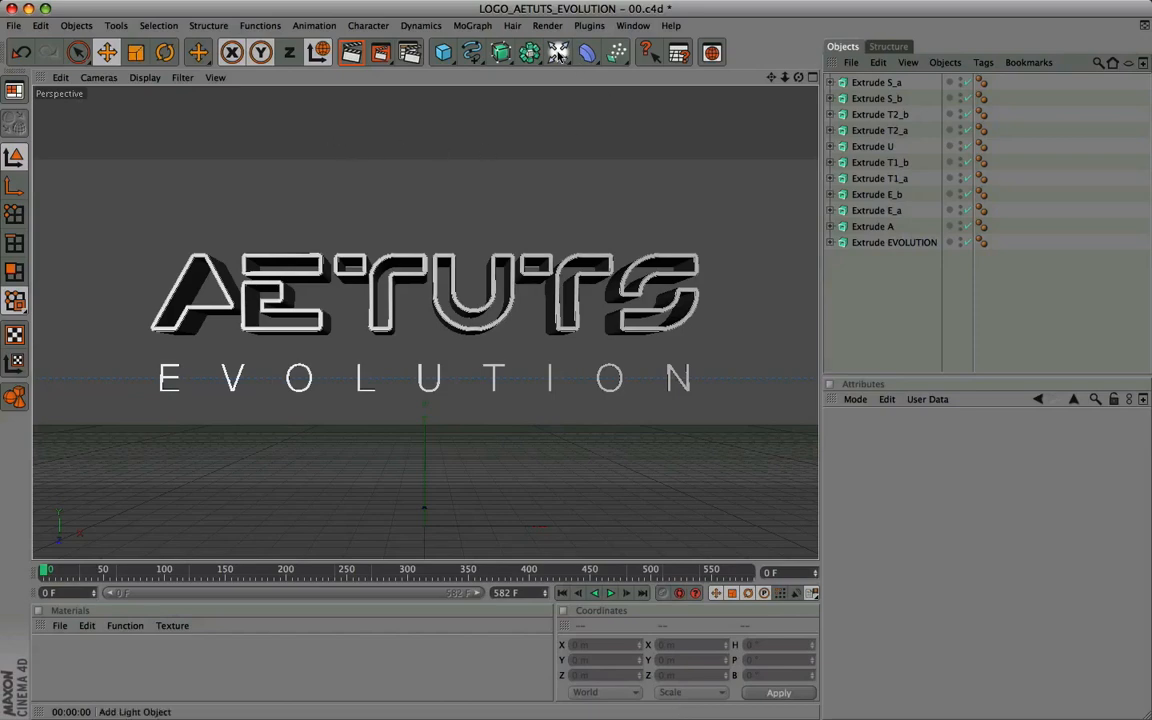
Add a Camera object to the scene and place it below Extrude EVOLUTION at the end of the hierarchy
left_click(558, 52)
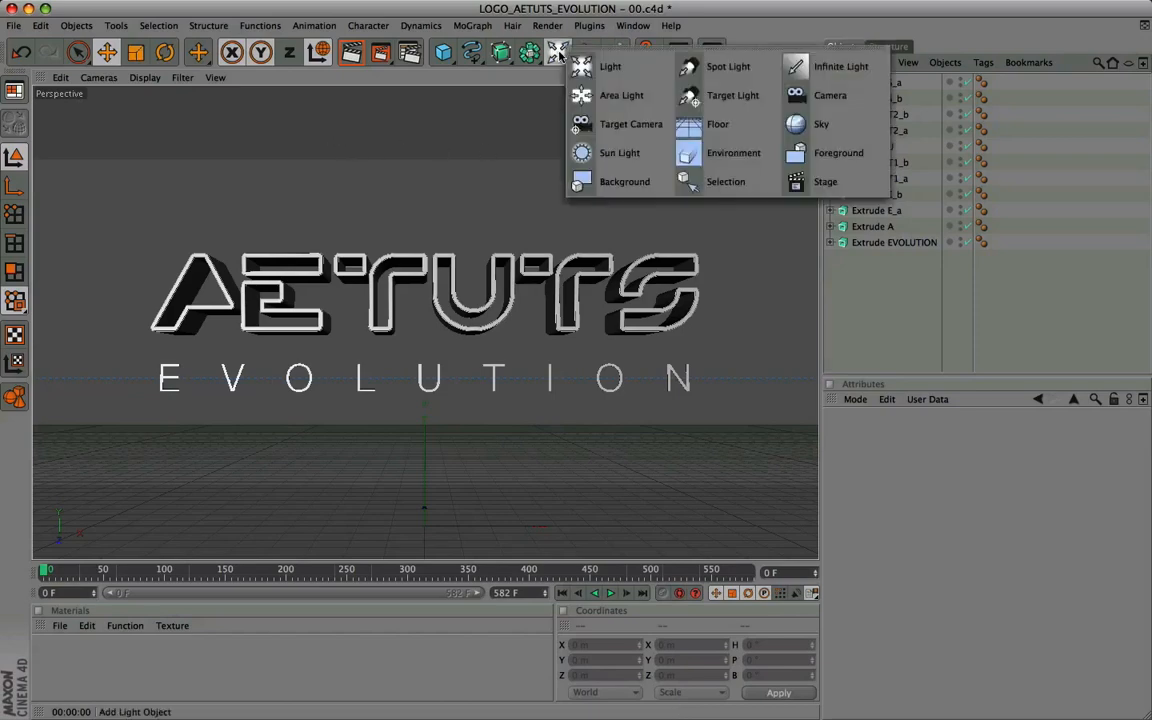
left_click(820, 96)
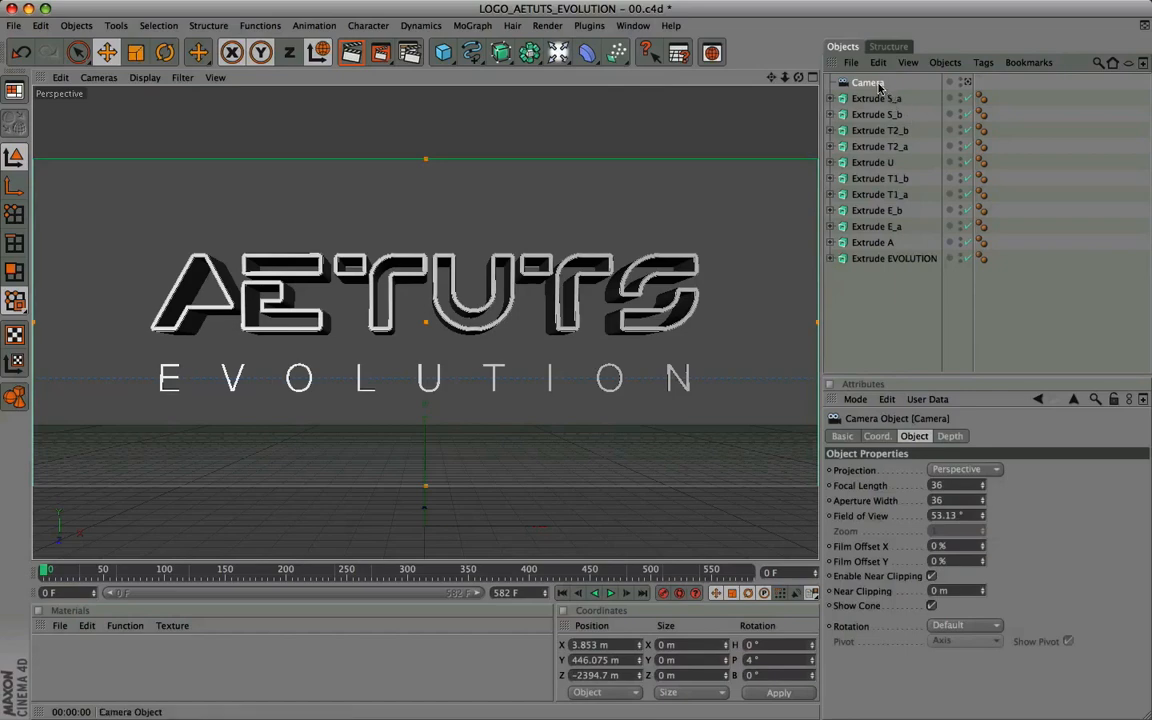
left_click_drag(868, 84, 877, 287)
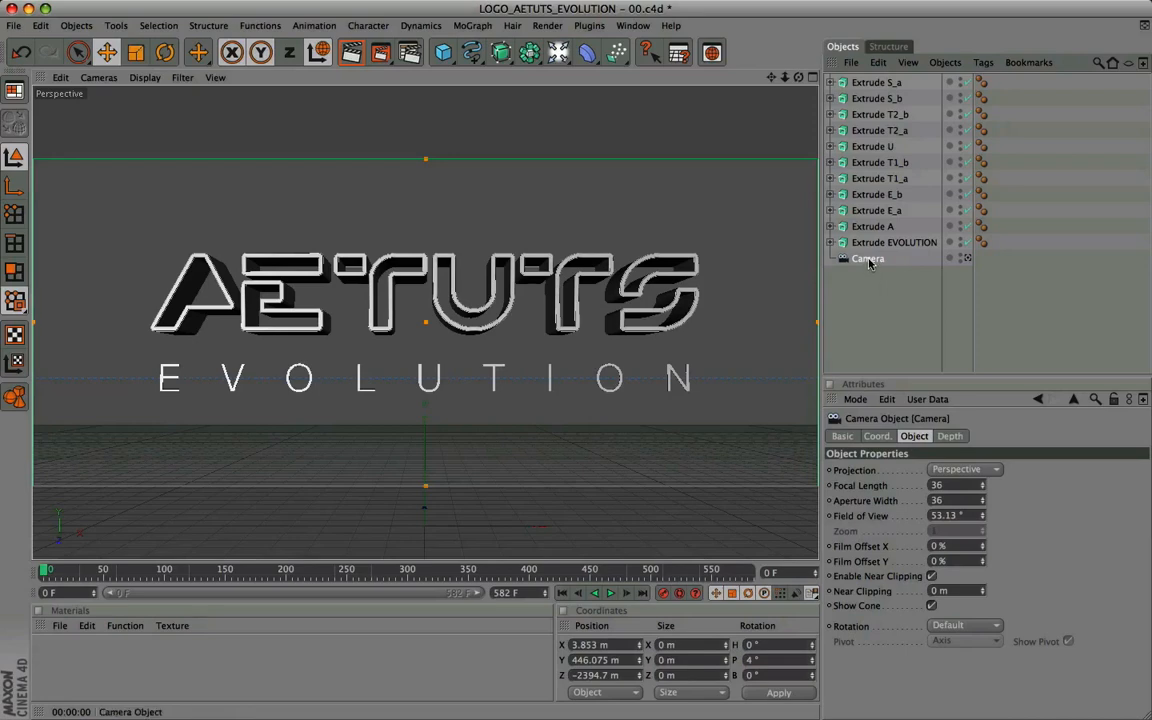
Set the camera's depth-of-field target distance to 3936.883 m
left_click(949, 436)
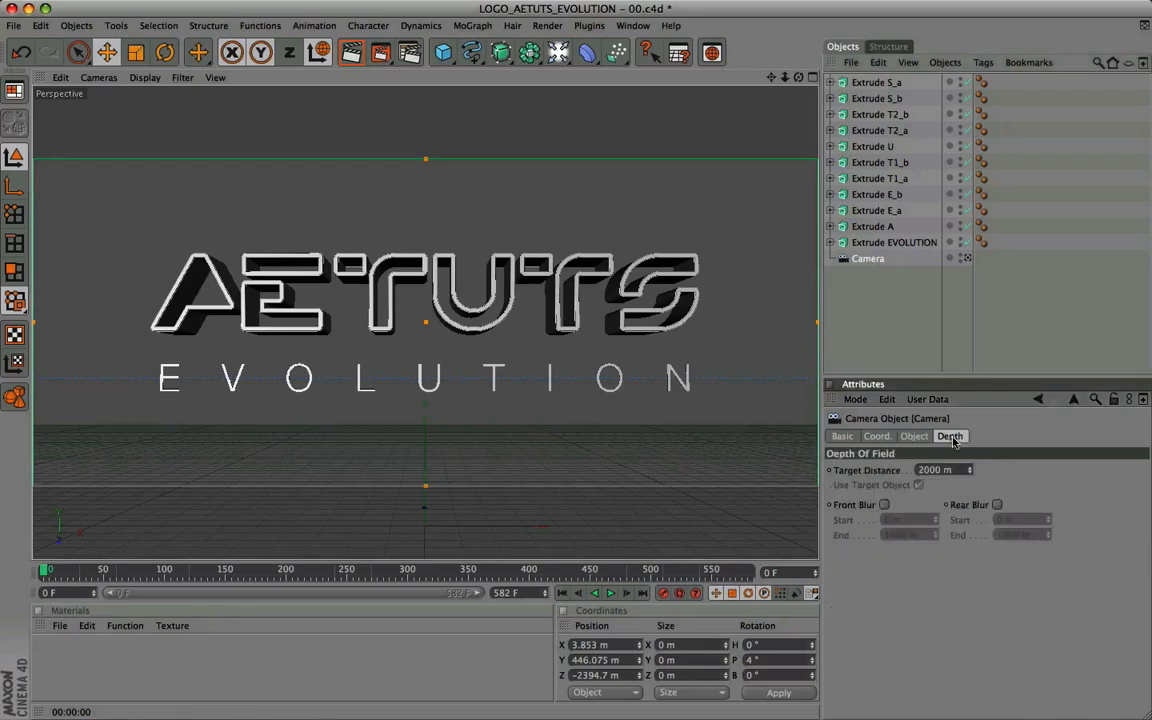
double_click(957, 470)
type("3936.883 m")
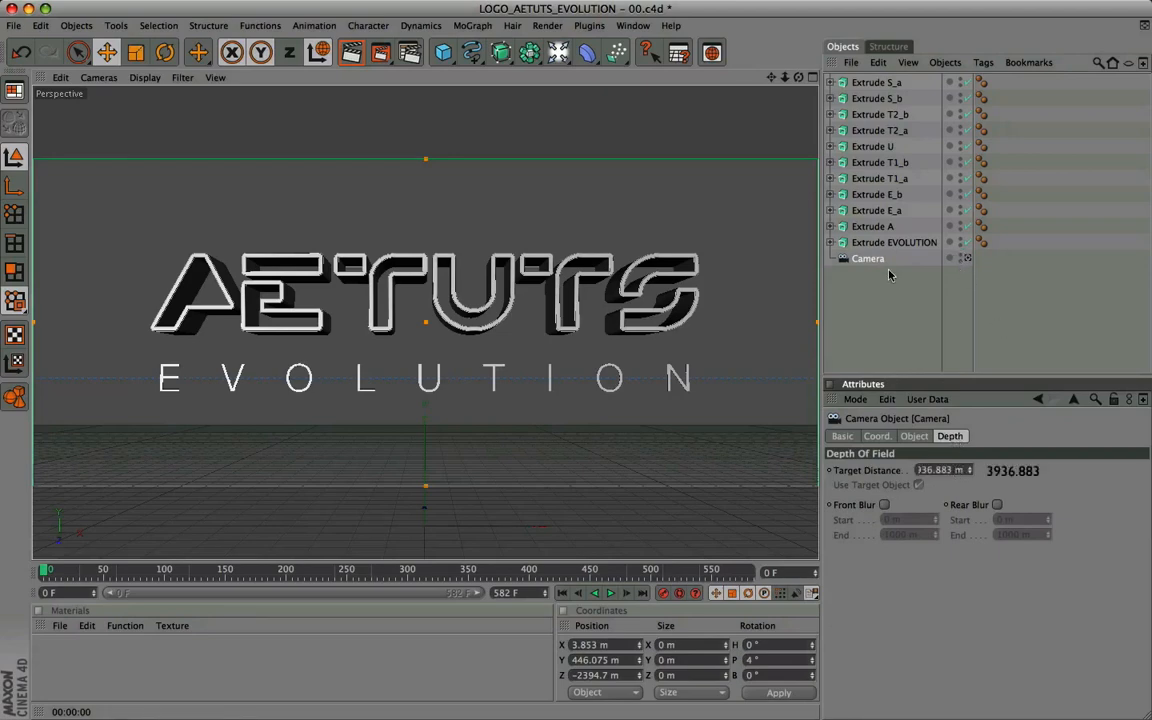
Set the camera's position to X 0.001 m, Y 482.303 m and Z -2334.424 m
left_click(876, 437)
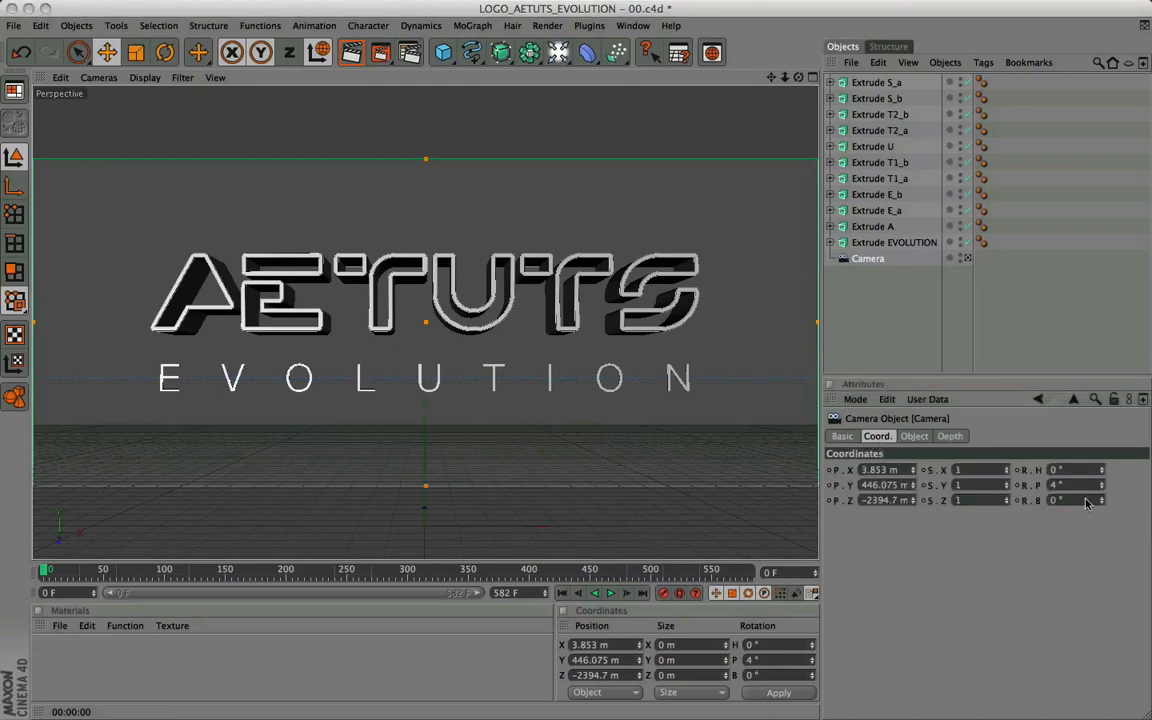
left_click(899, 472)
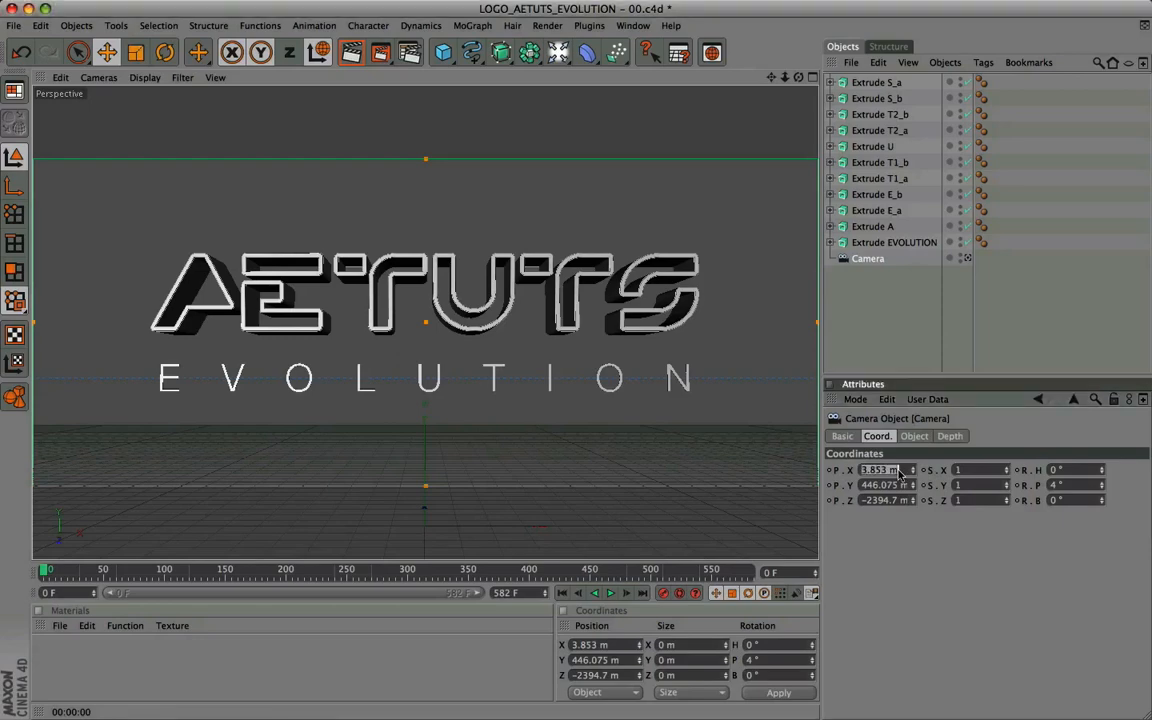
type("0,001")
key("Return")
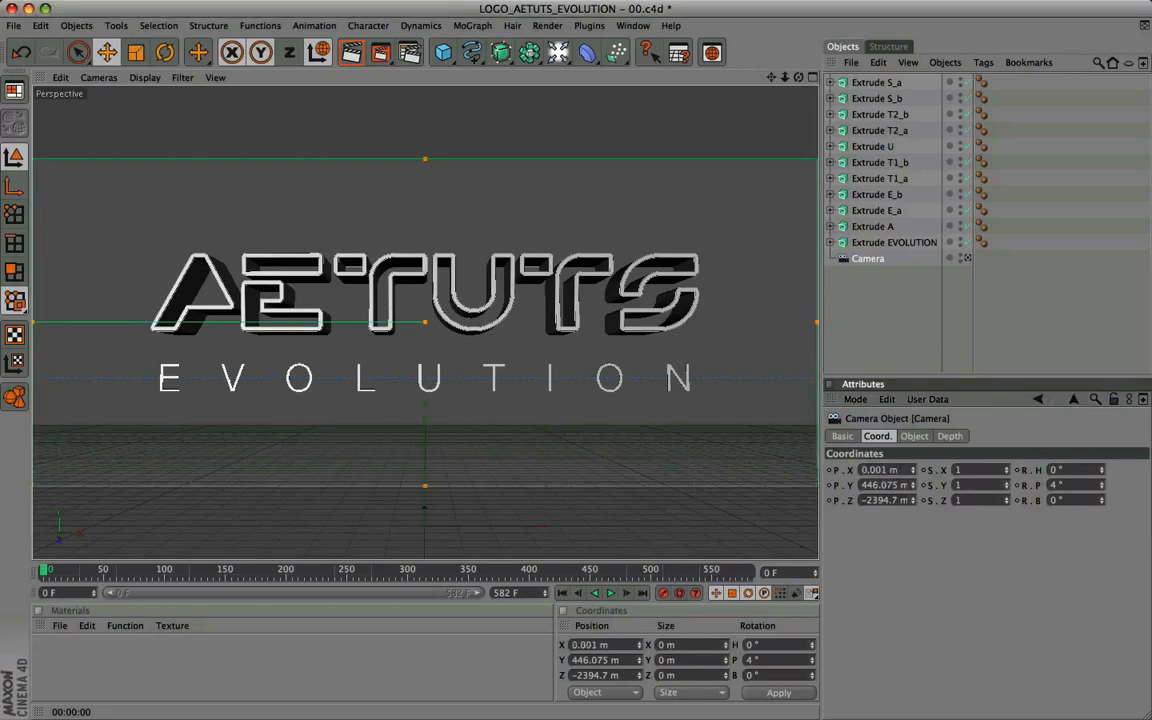
key("super+Tab")
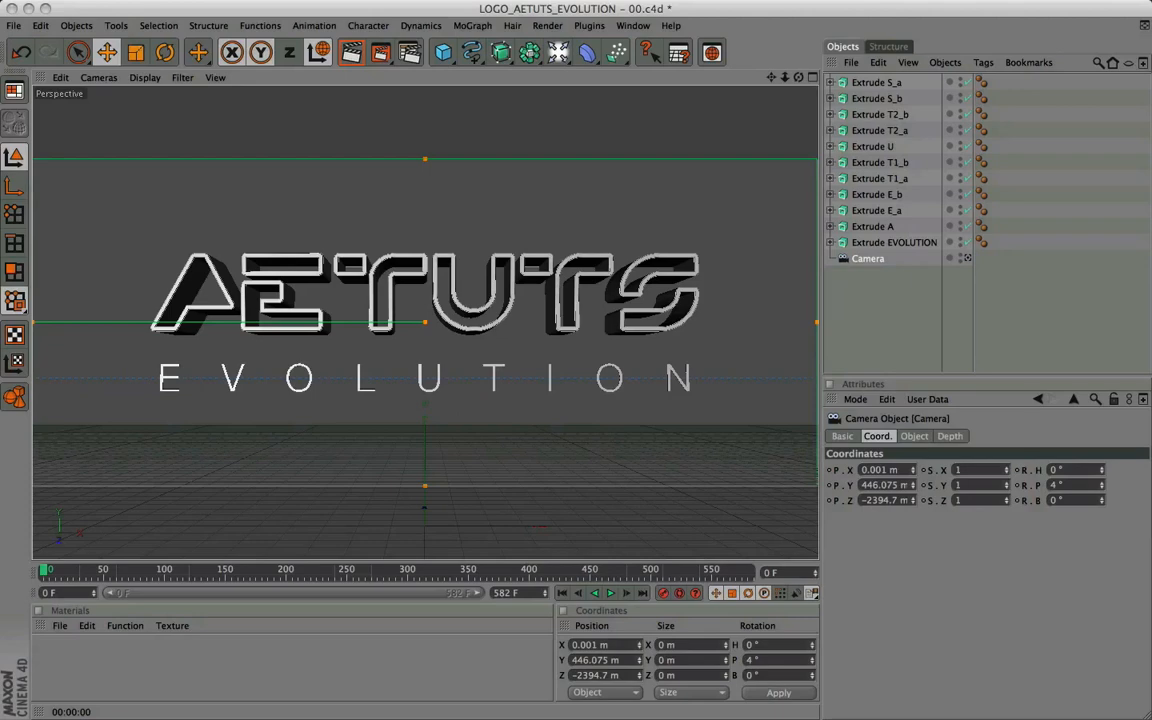
left_click(900, 485)
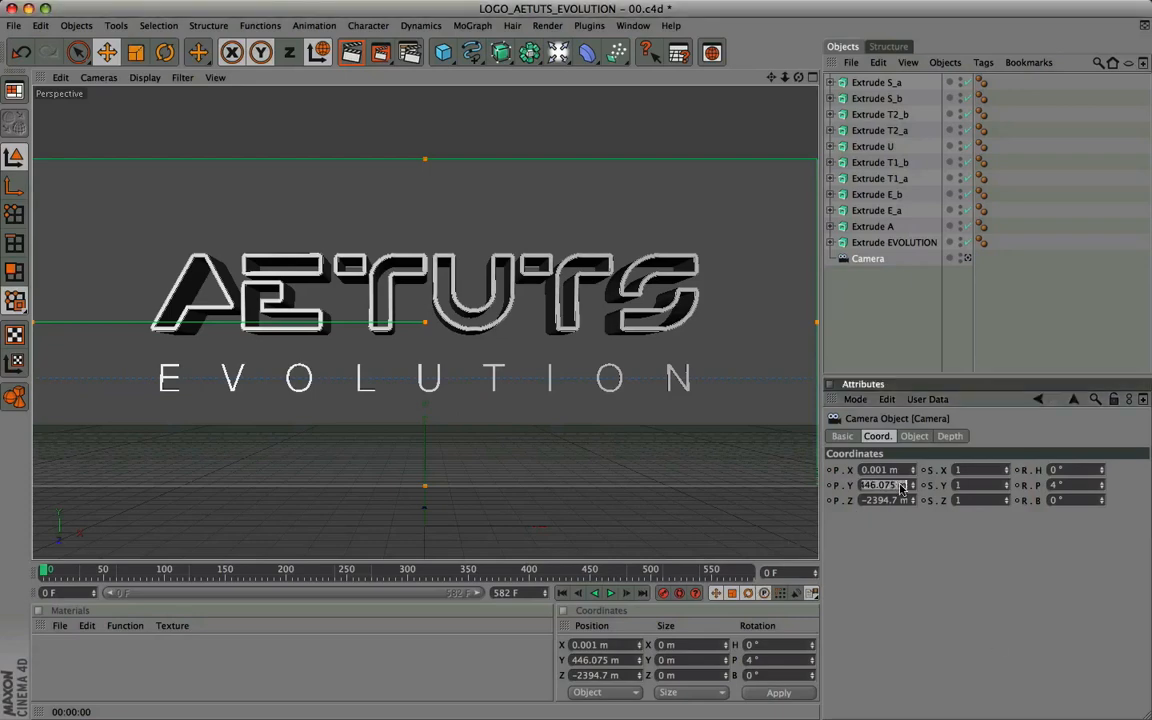
left_click_drag(900, 485, 900, 470)
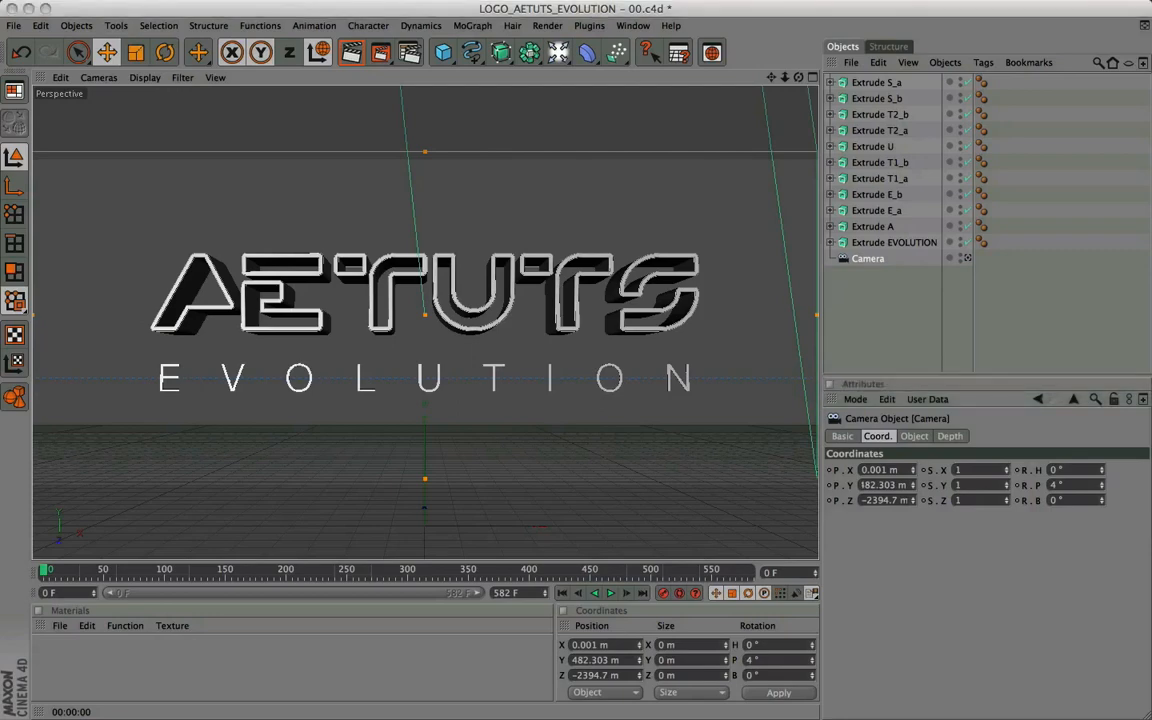
left_click(899, 500)
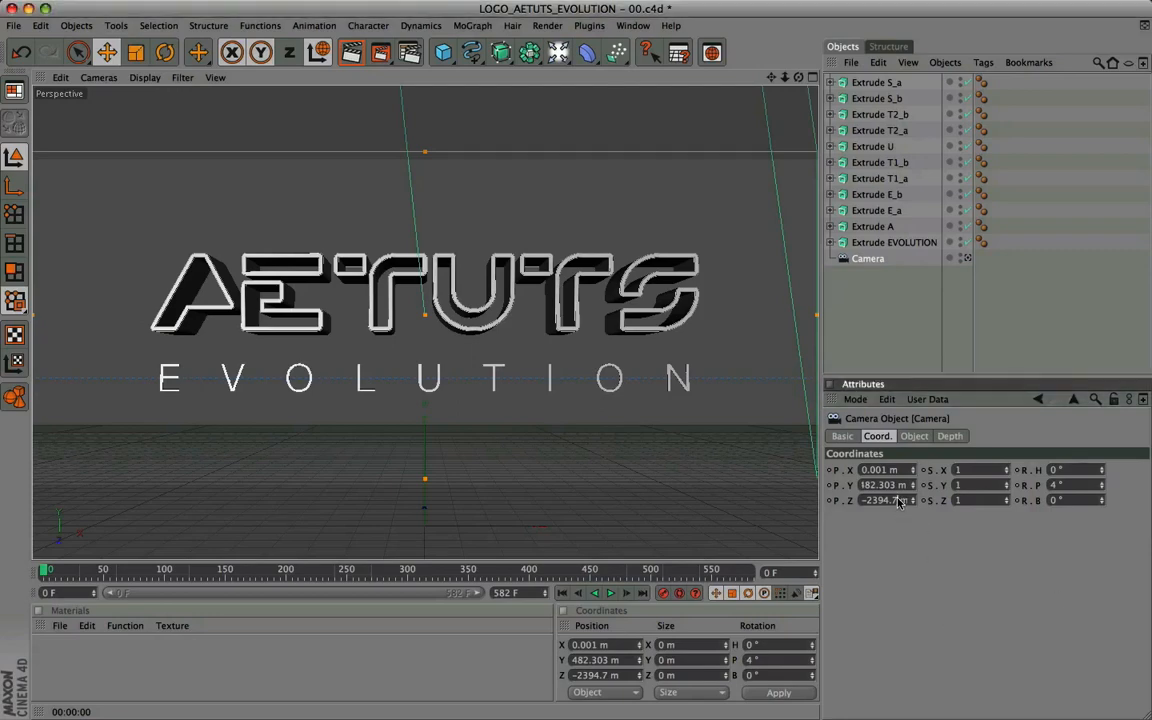
left_click_drag(899, 500, 899, 500)
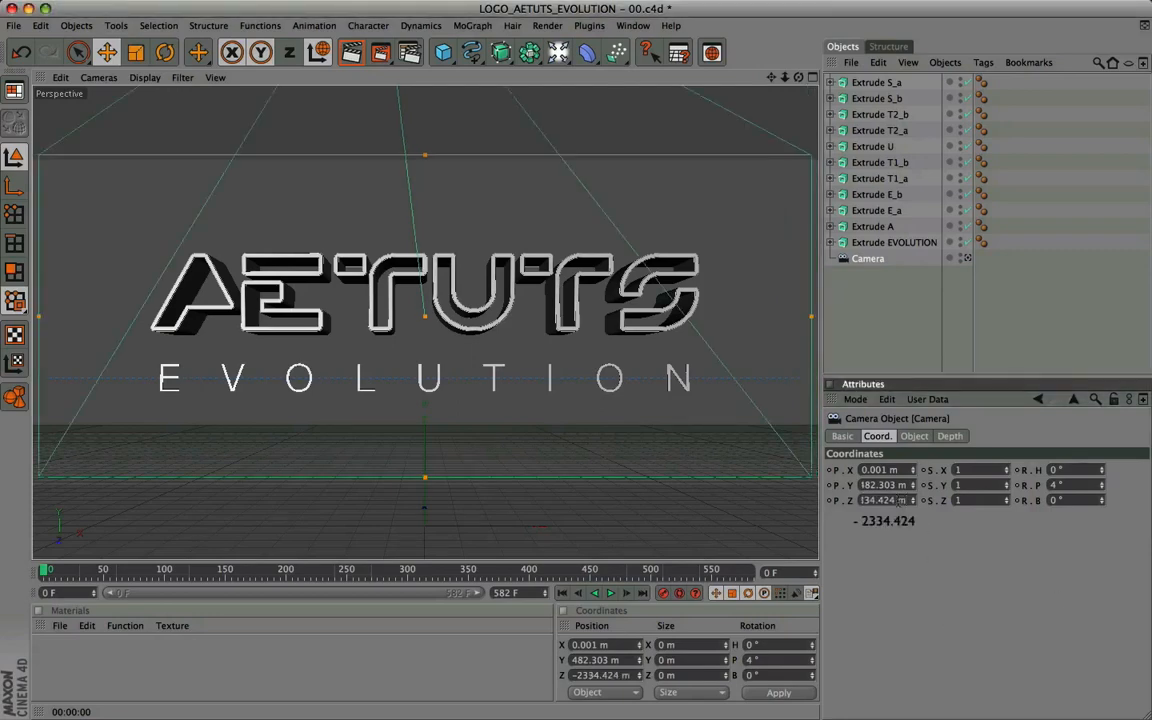
Switch the viewport to look through the scene camera and render the active view to check the framing
left_click(99, 78)
mouse_move(134, 100)
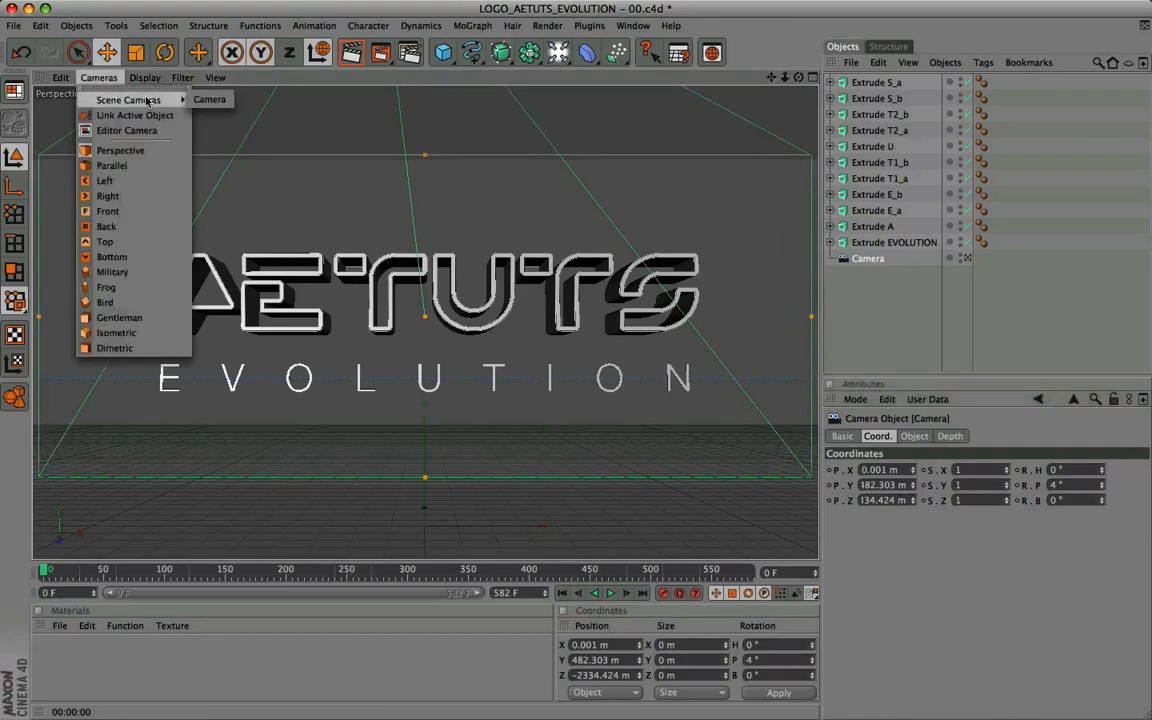
left_click(200, 100)
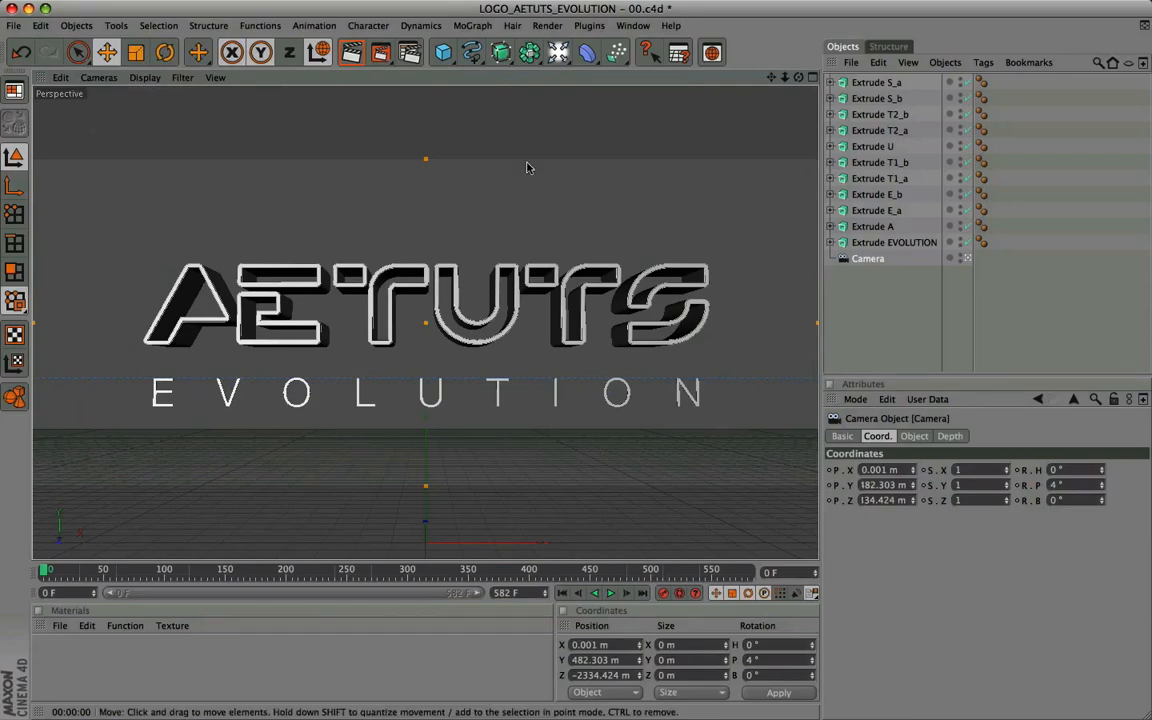
left_click(317, 52)
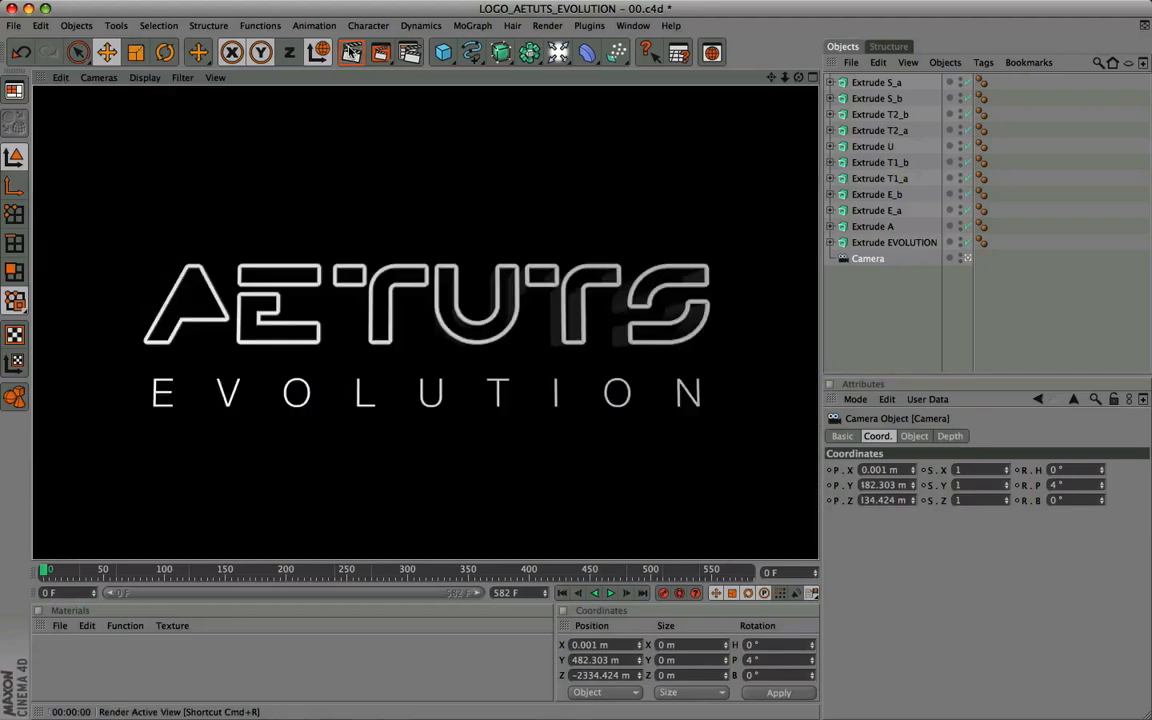
key("super+shift+a")
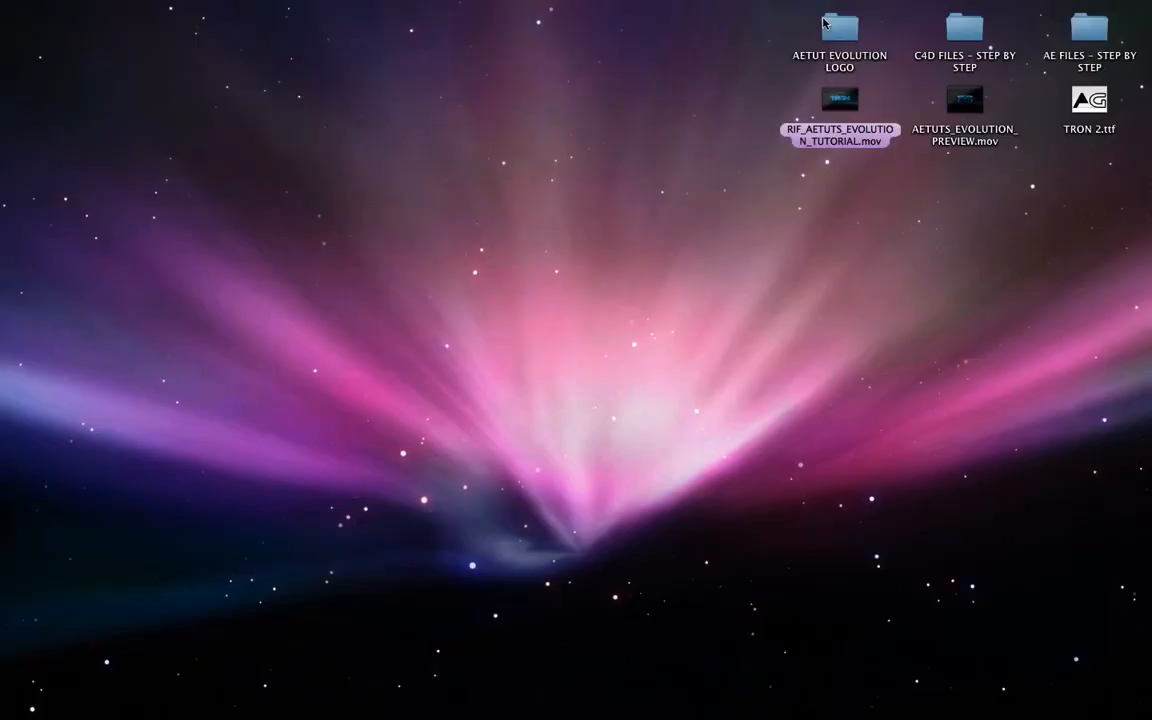
Open LOGO_AETUTS_EVOLUTION - 01.c4d from the C4D FILES - STEP BY STEP folder on the desktop
left_click(967, 28)
double_click(967, 28)
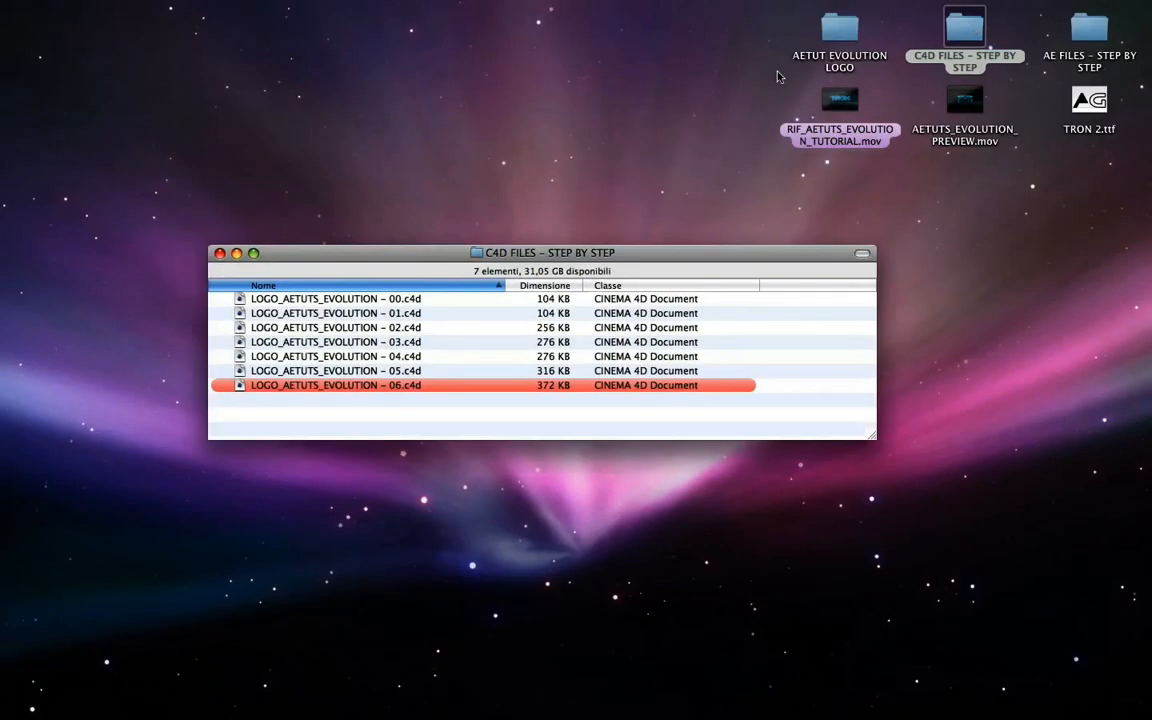
double_click(358, 318)
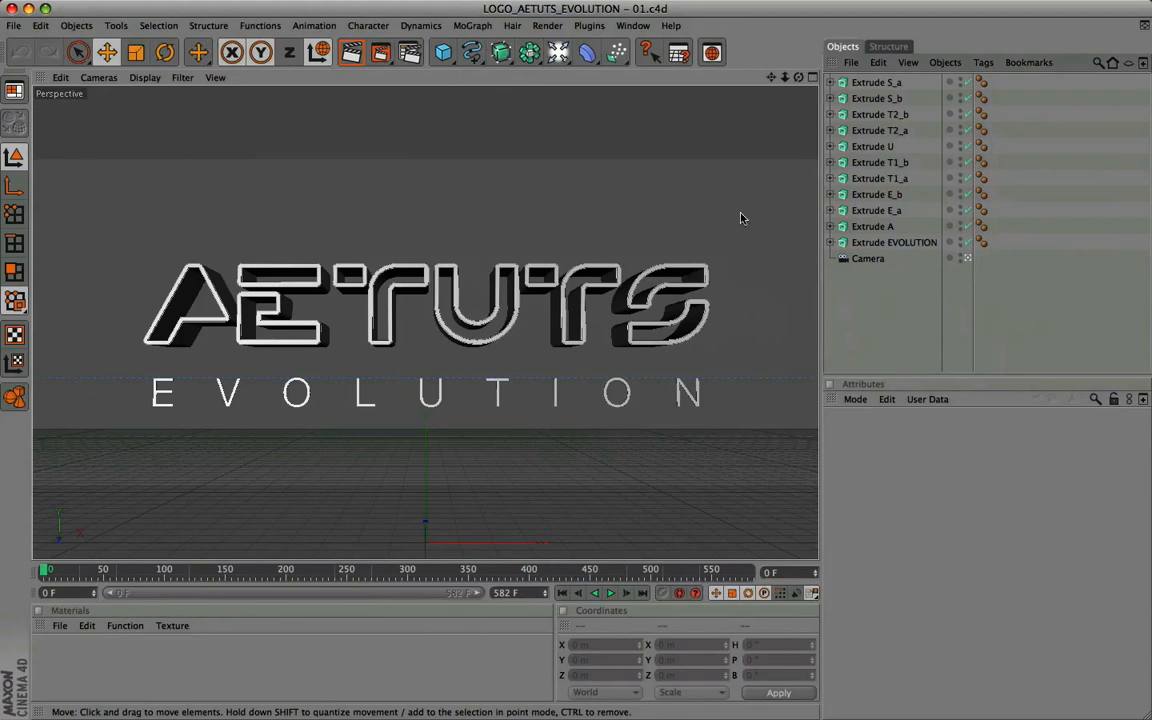
Create a new material with the Reflection and Alpha channels enabled and the Specular channel disabled
double_click(108, 661)
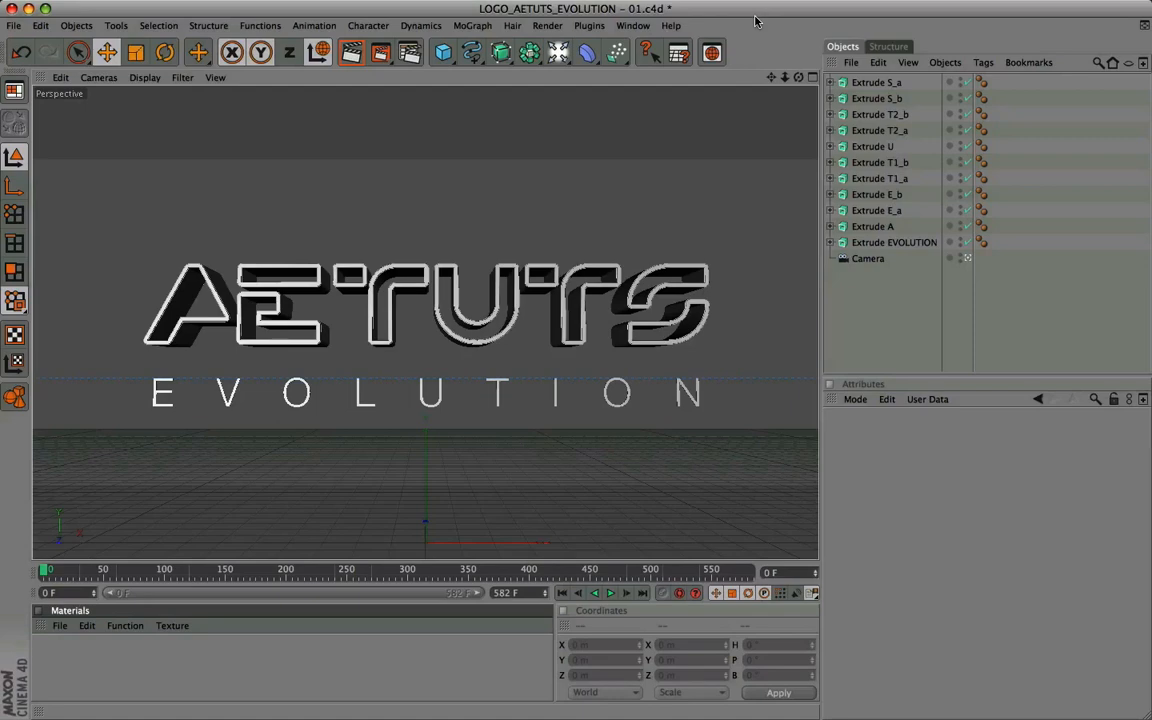
left_click(62, 626)
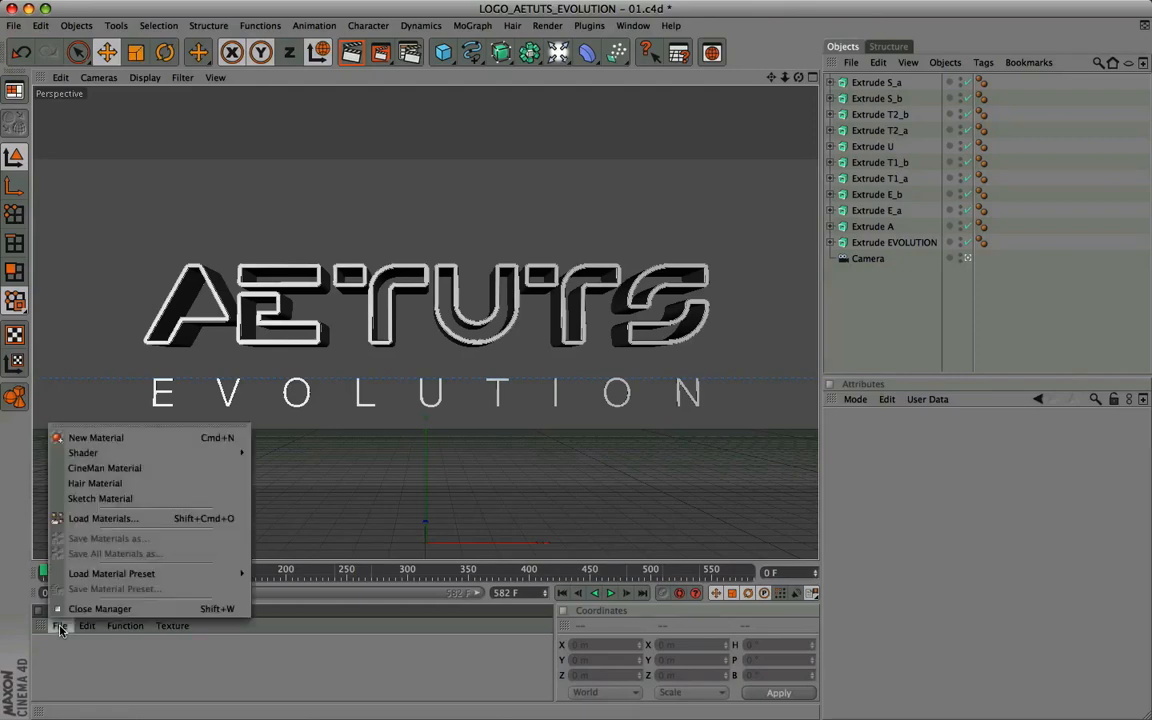
left_click(118, 440)
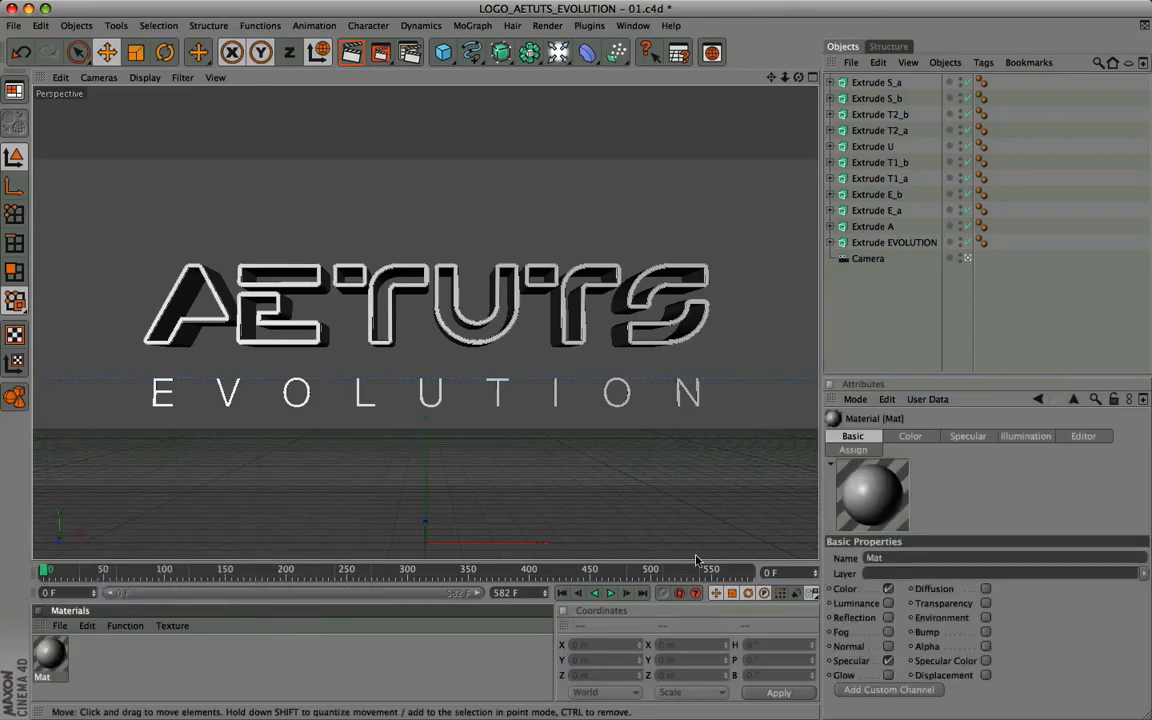
left_click(852, 437)
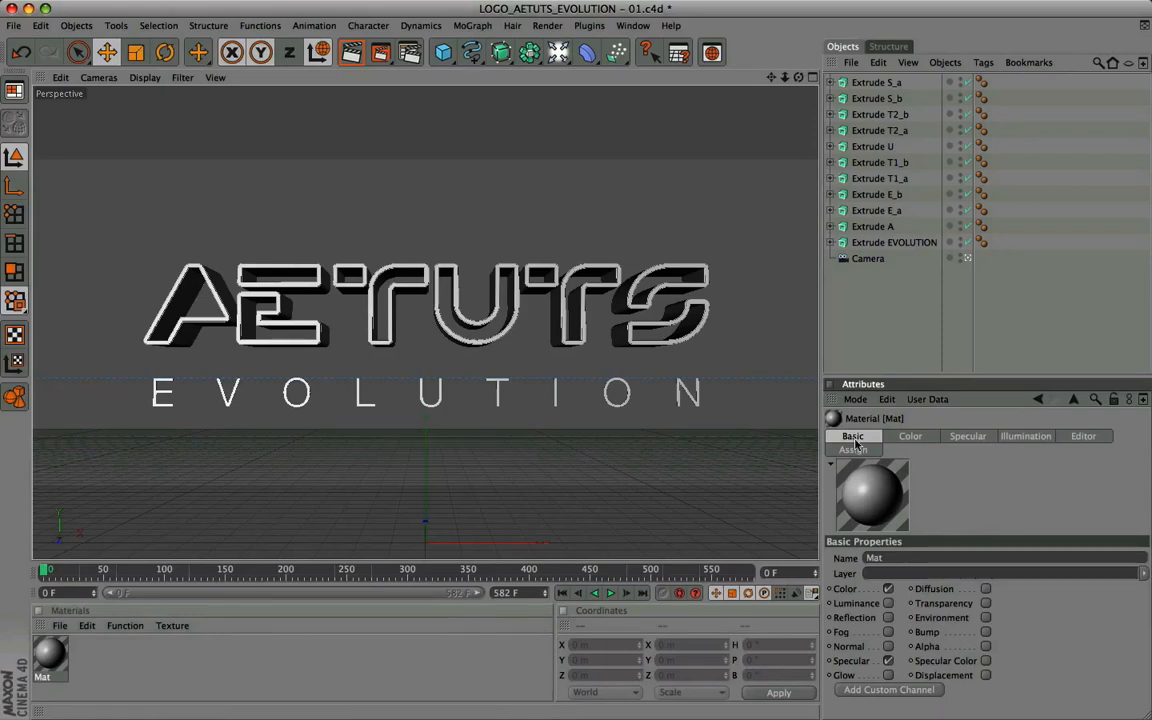
left_click(889, 618)
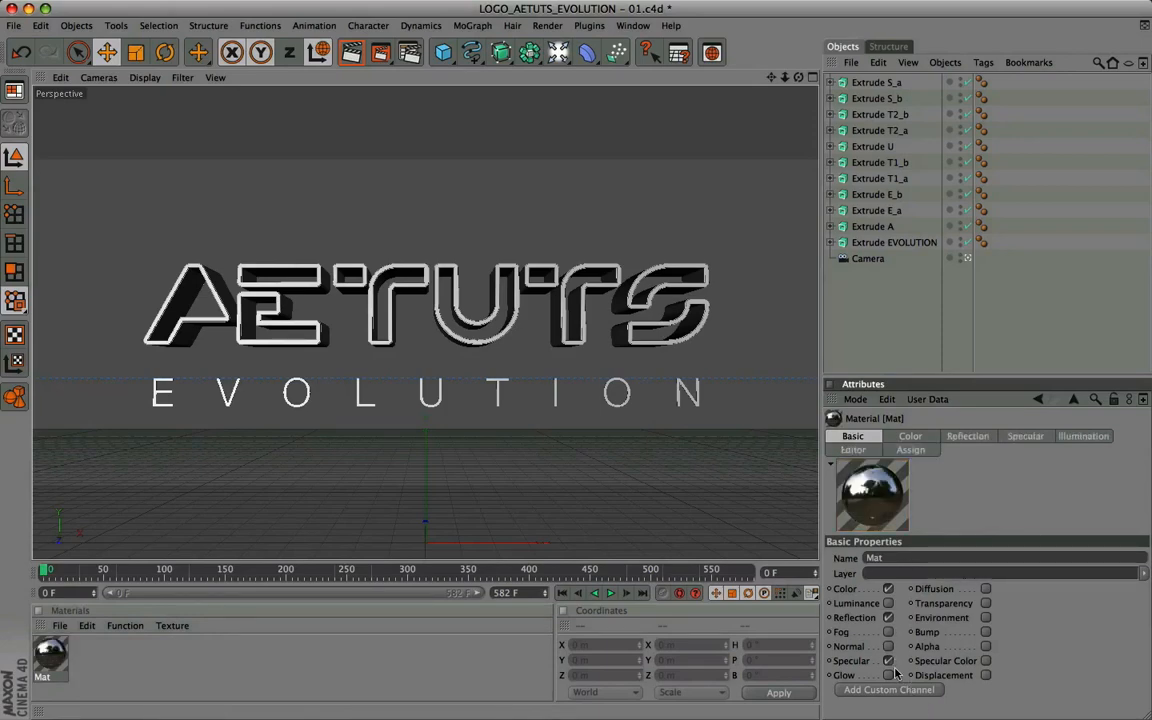
left_click(888, 661)
left_click(986, 647)
key("super+z")
Set the material's color to R 86, G 218, B 255
left_click(908, 436)
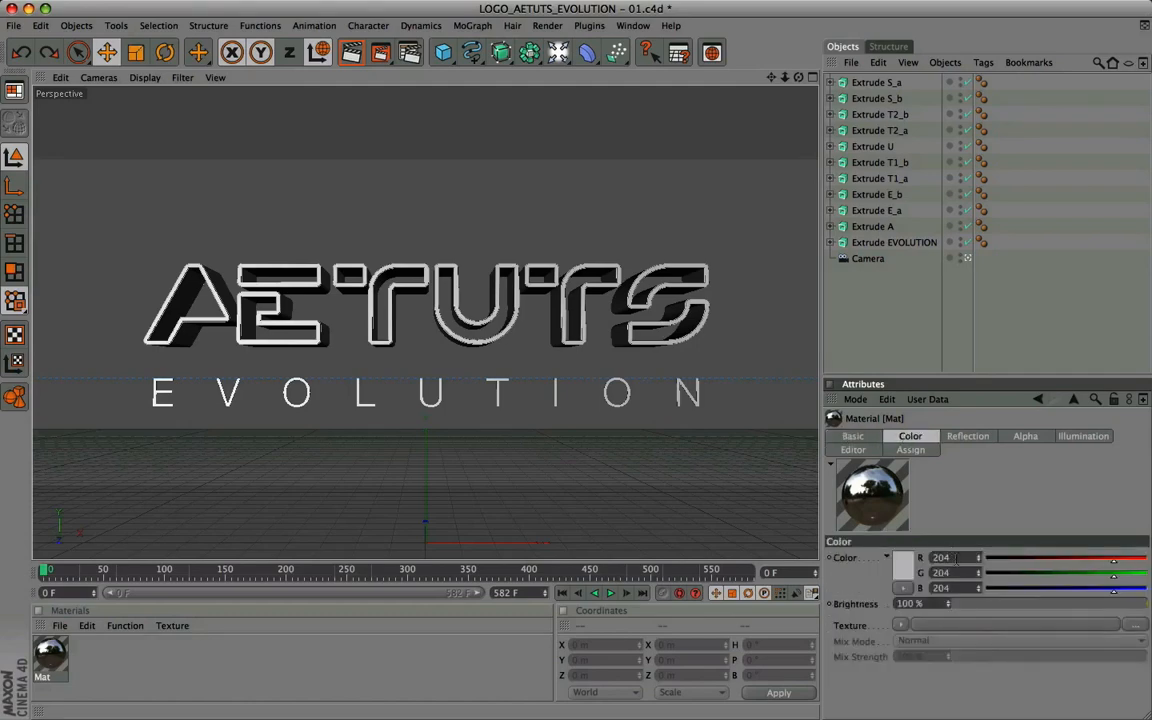
left_click(955, 557)
type("80")
key("Tab")
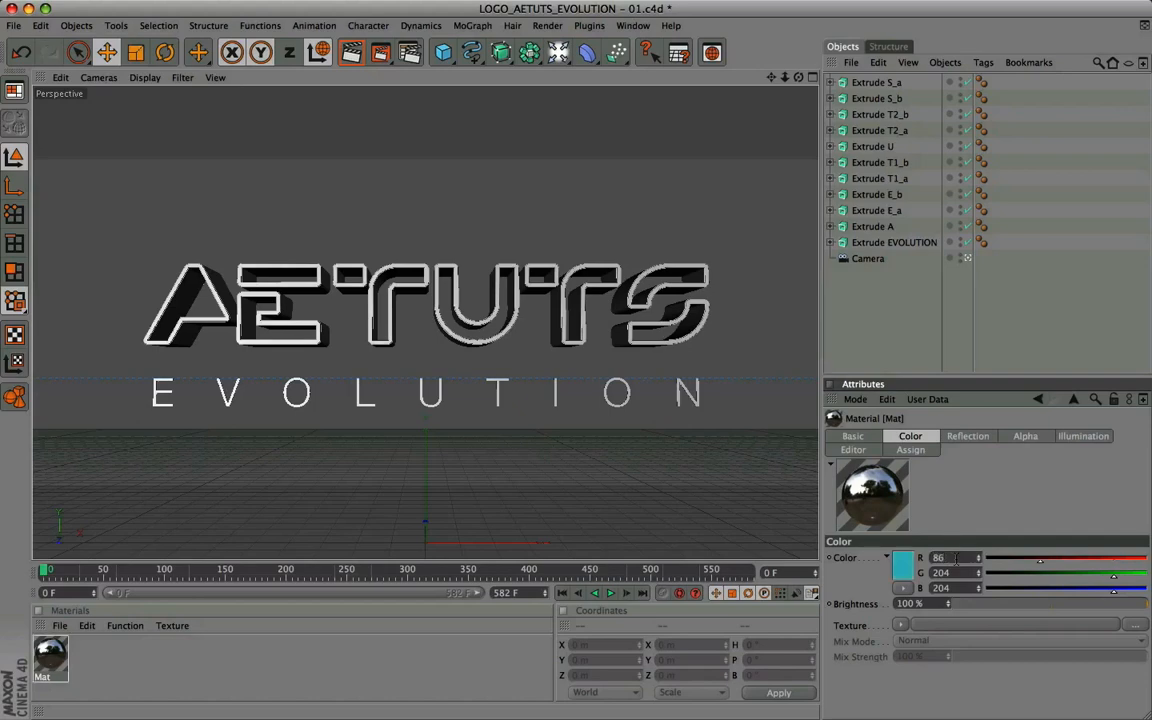
type("218")
key("Tab")
type("255")
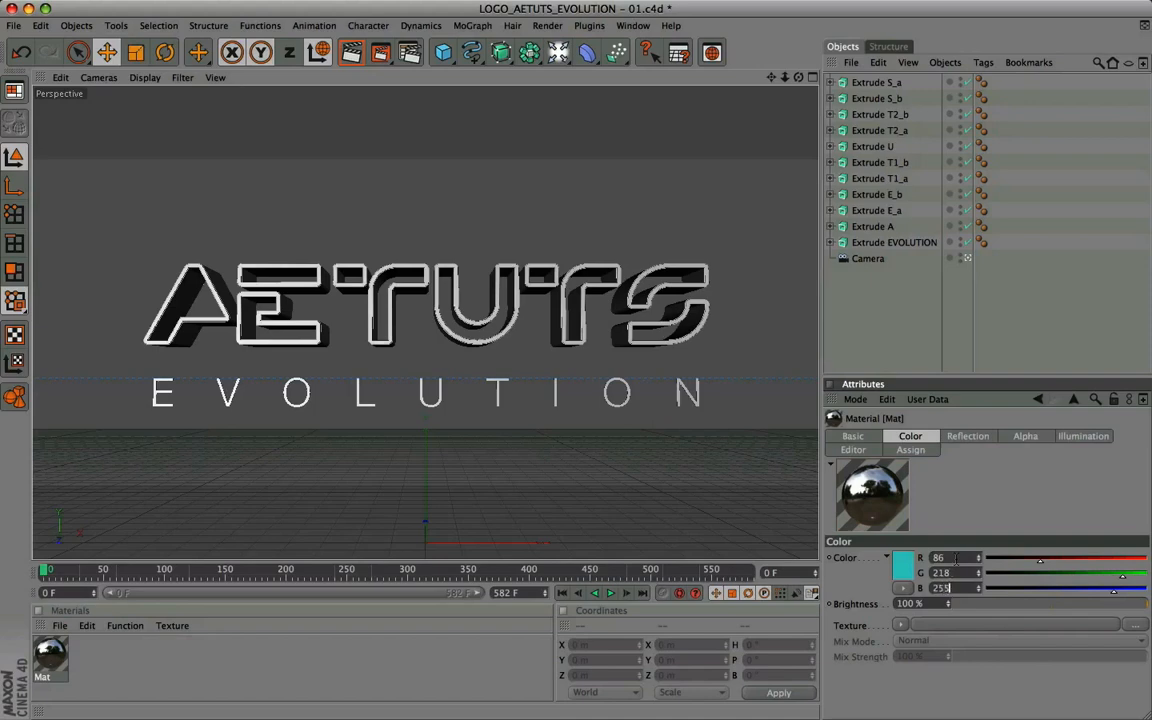
key("Return")
Set the material's reflection brightness to 17%
left_click(968, 437)
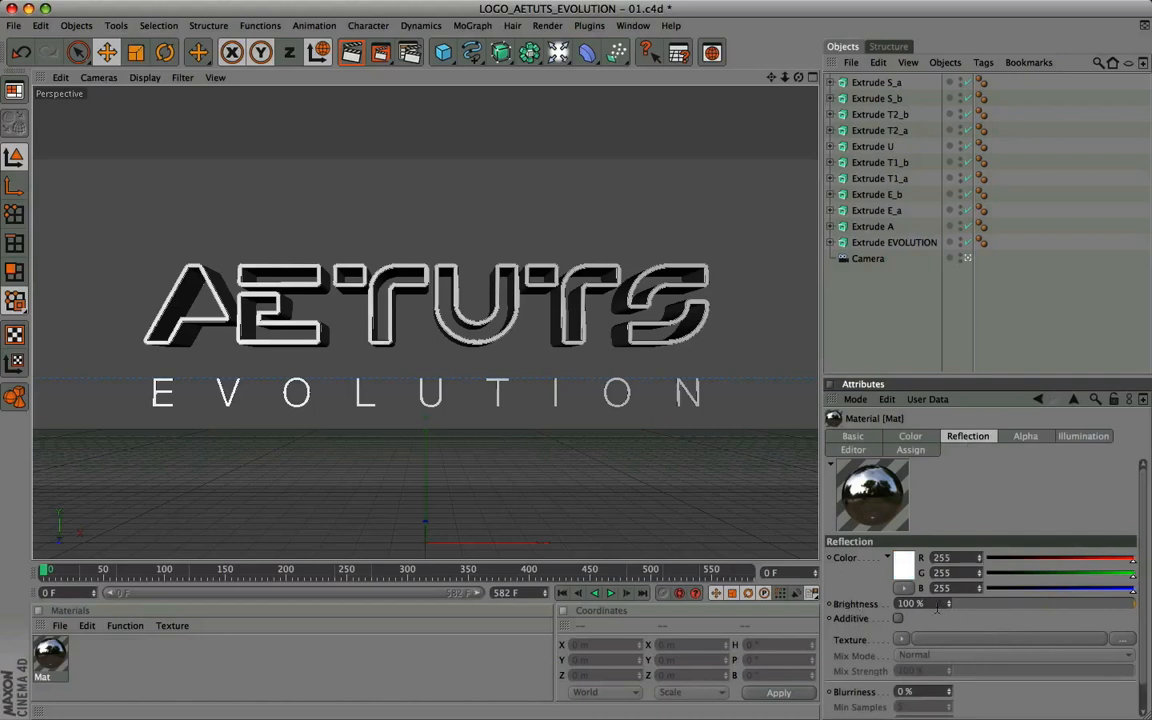
left_click_drag(898, 605, 935, 607)
type("17")
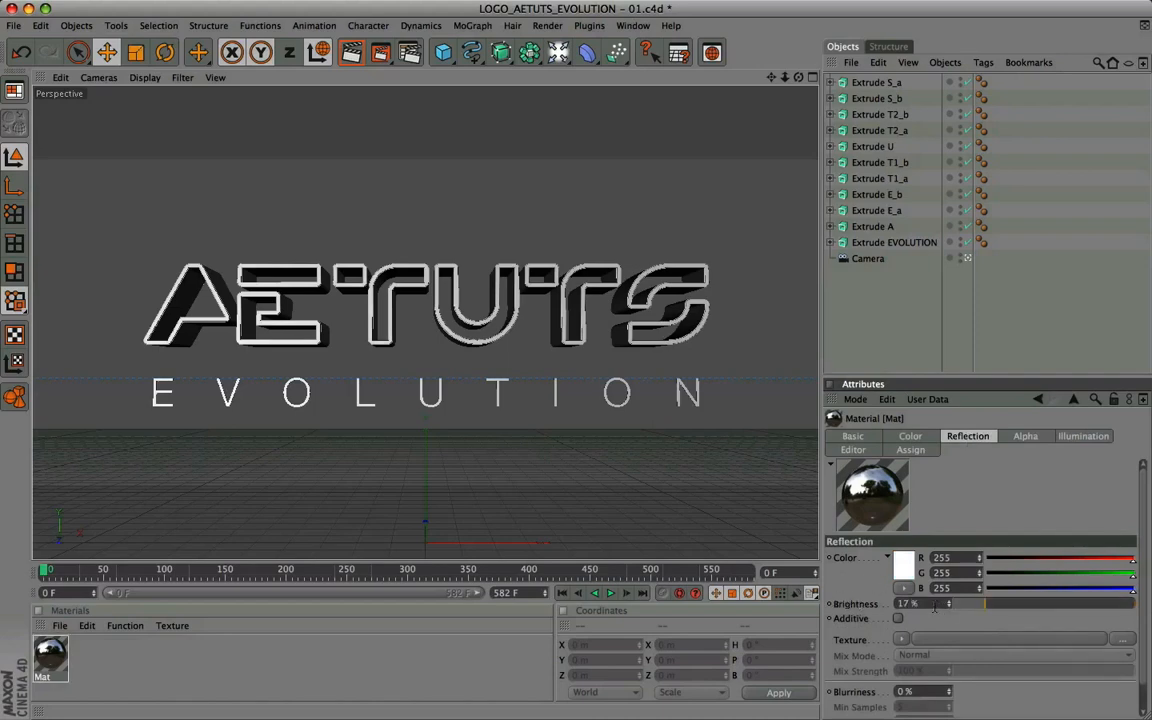
key("Return")
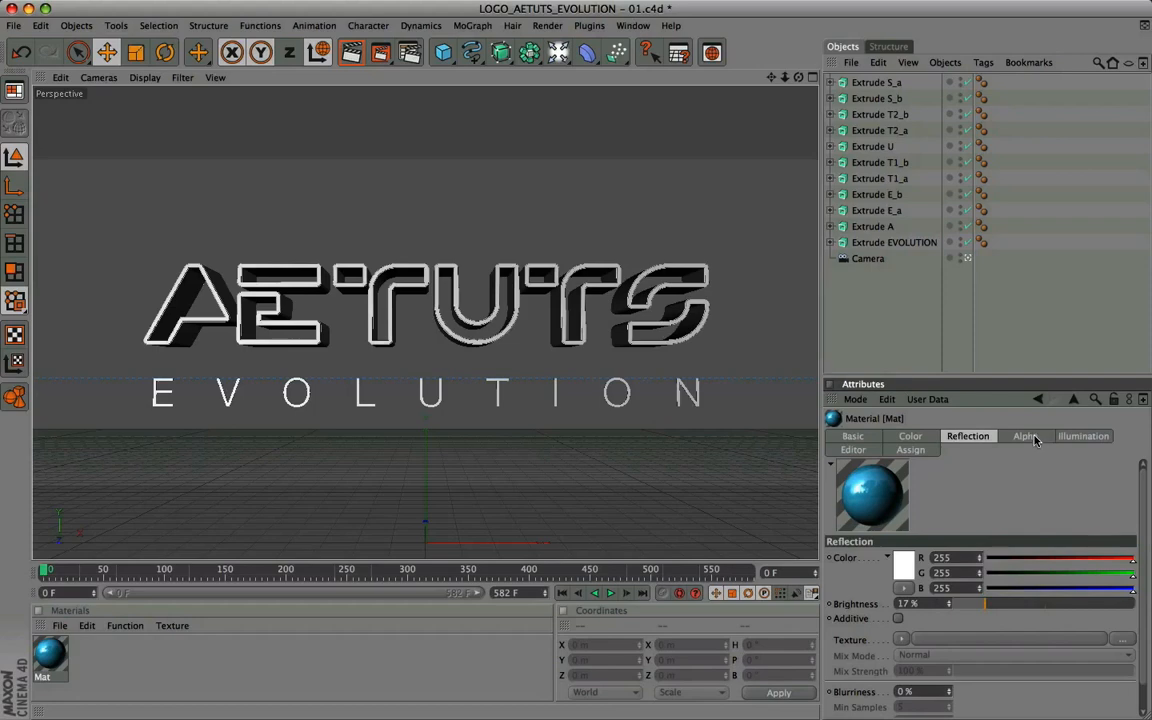
In the material's Alpha channel, enable Invert, disable Image Alpha and load the Backlight effect as its texture
left_click(1027, 437)
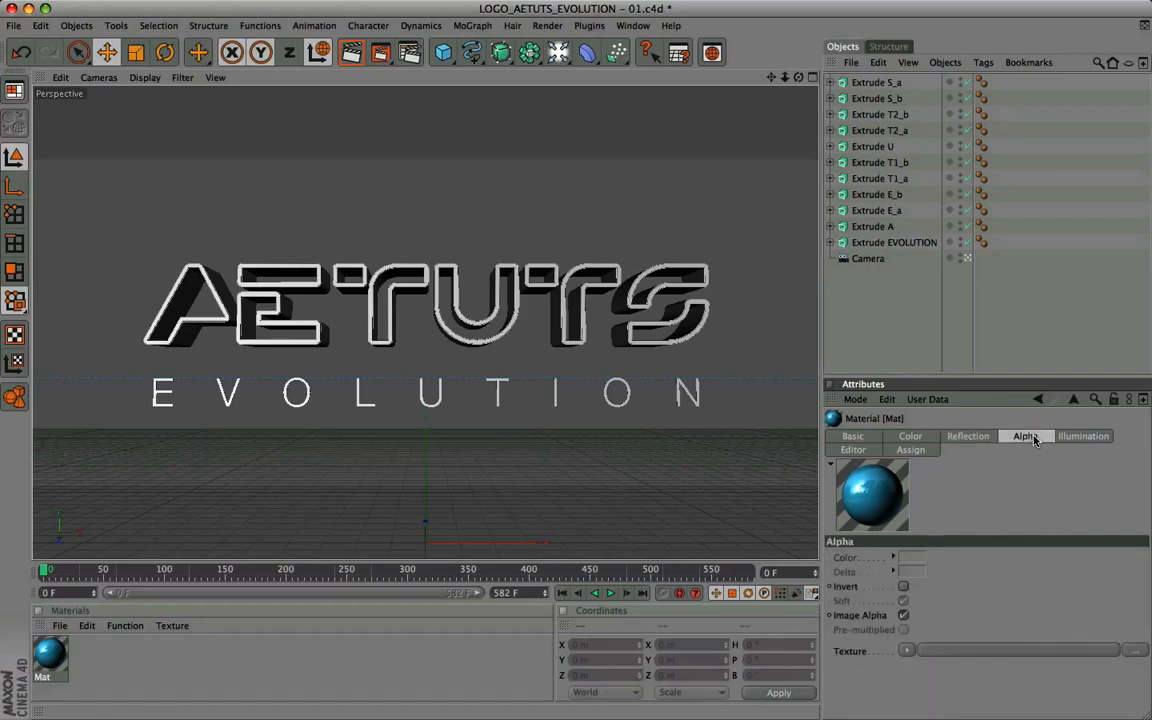
left_click(904, 587)
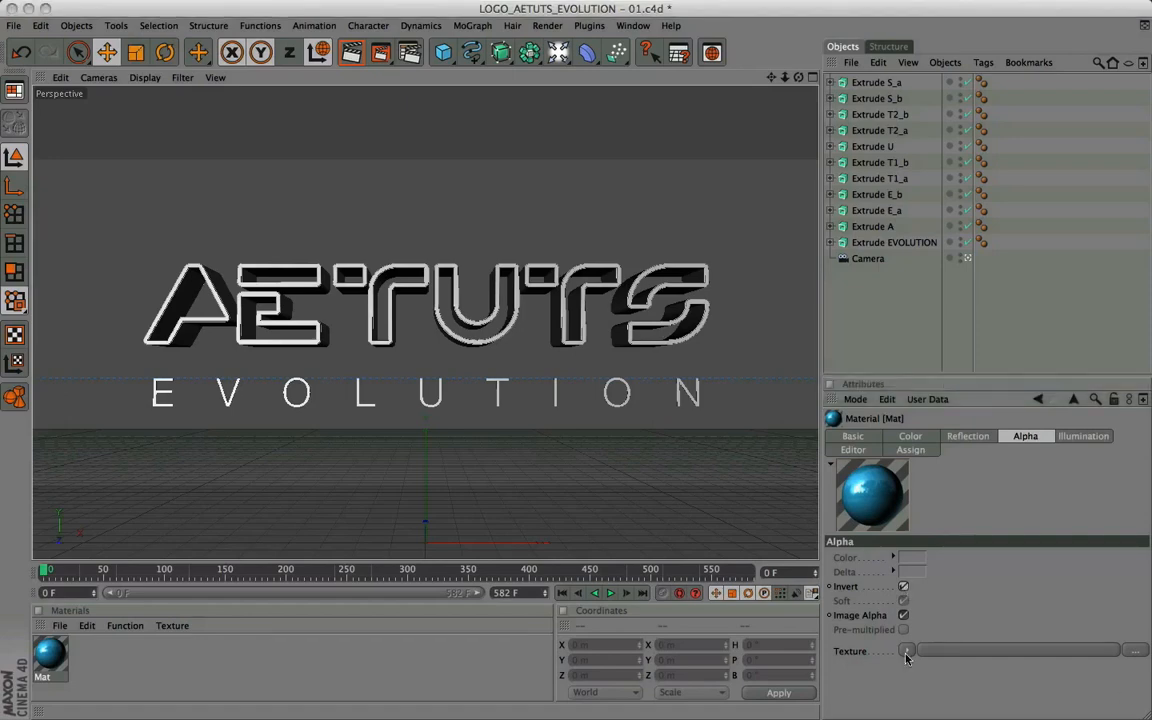
left_click(971, 615)
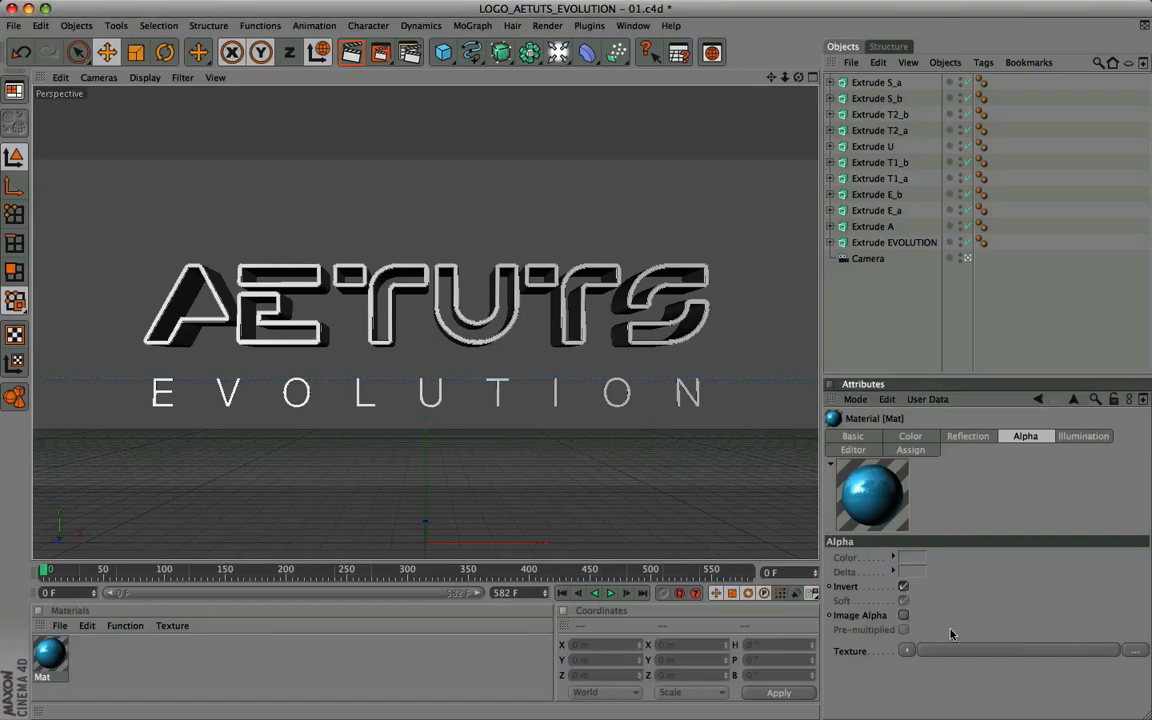
left_click(907, 651)
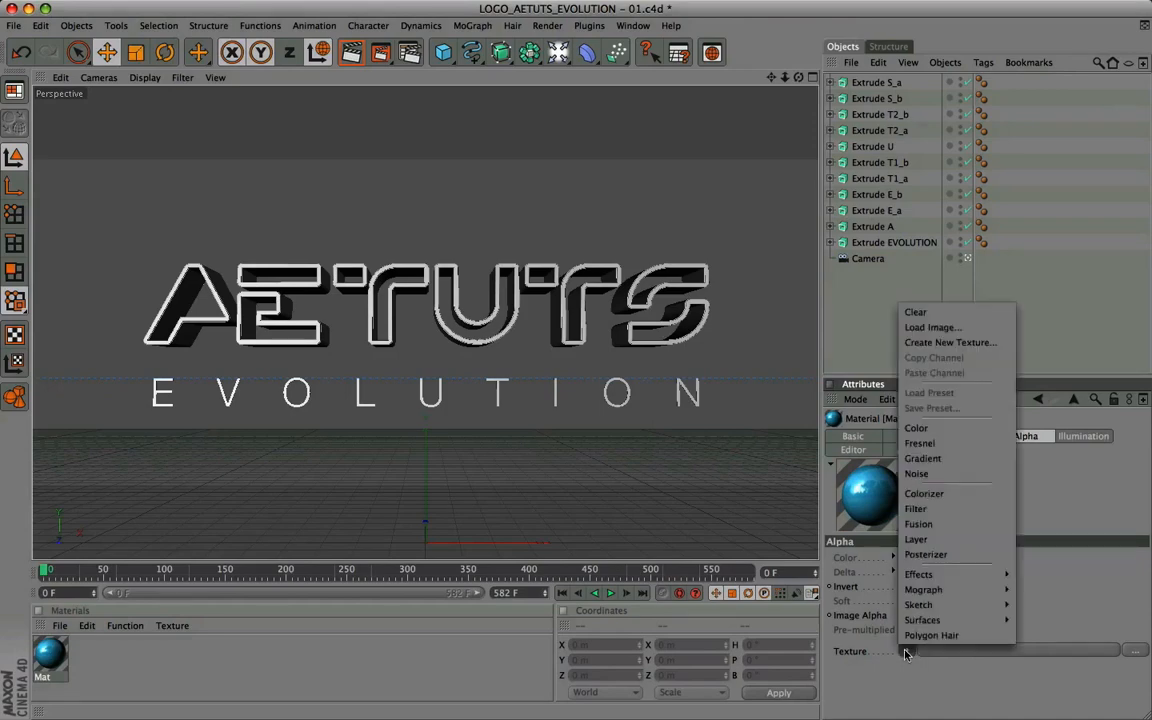
mouse_move(926, 576)
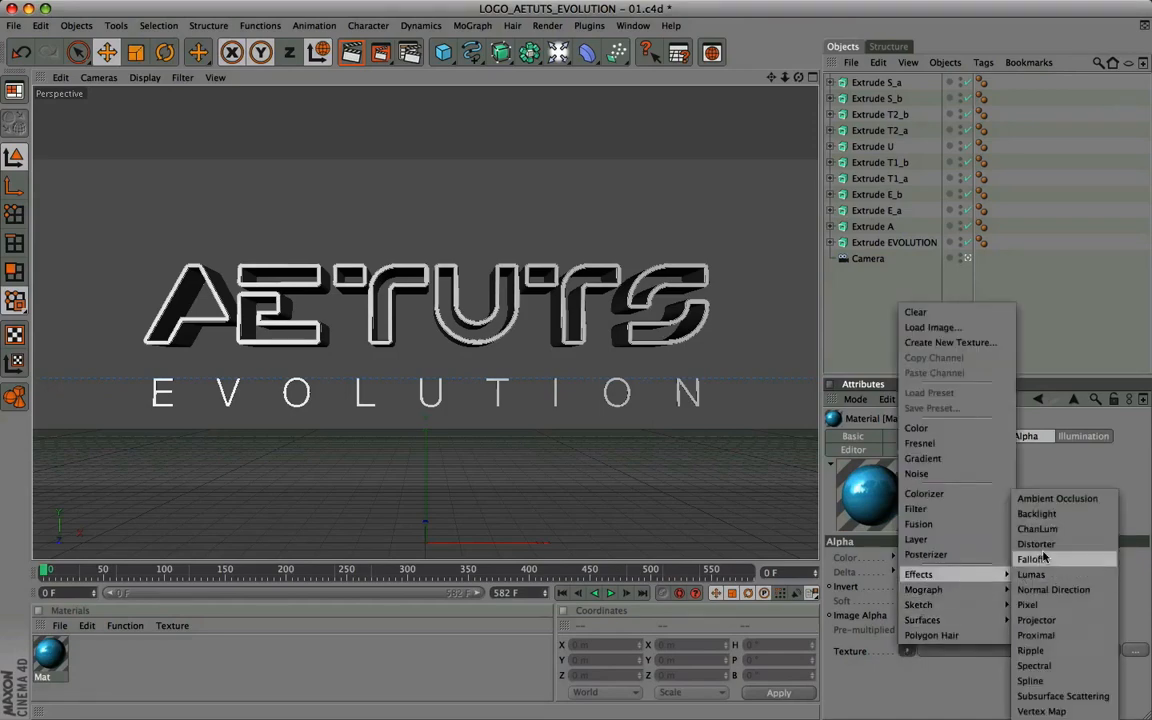
left_click(1057, 515)
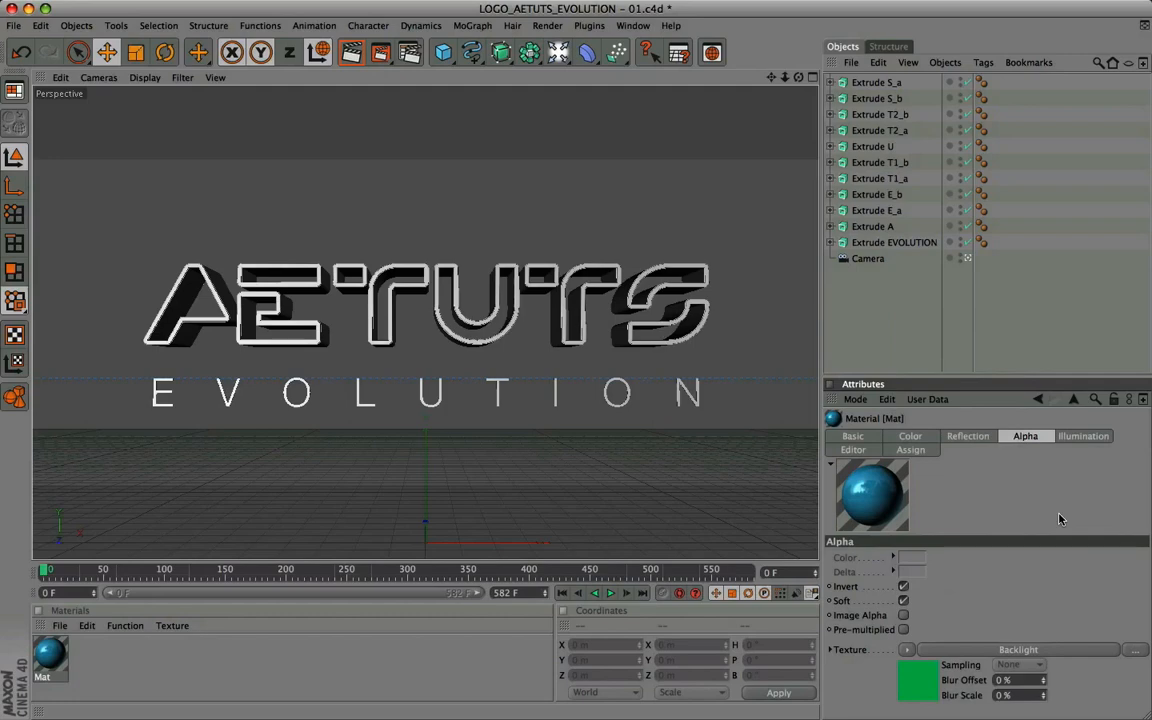
Set the hue of the Backlight shader's color to 191° in the Alpha channel of the blue reflective material
left_click(929, 671)
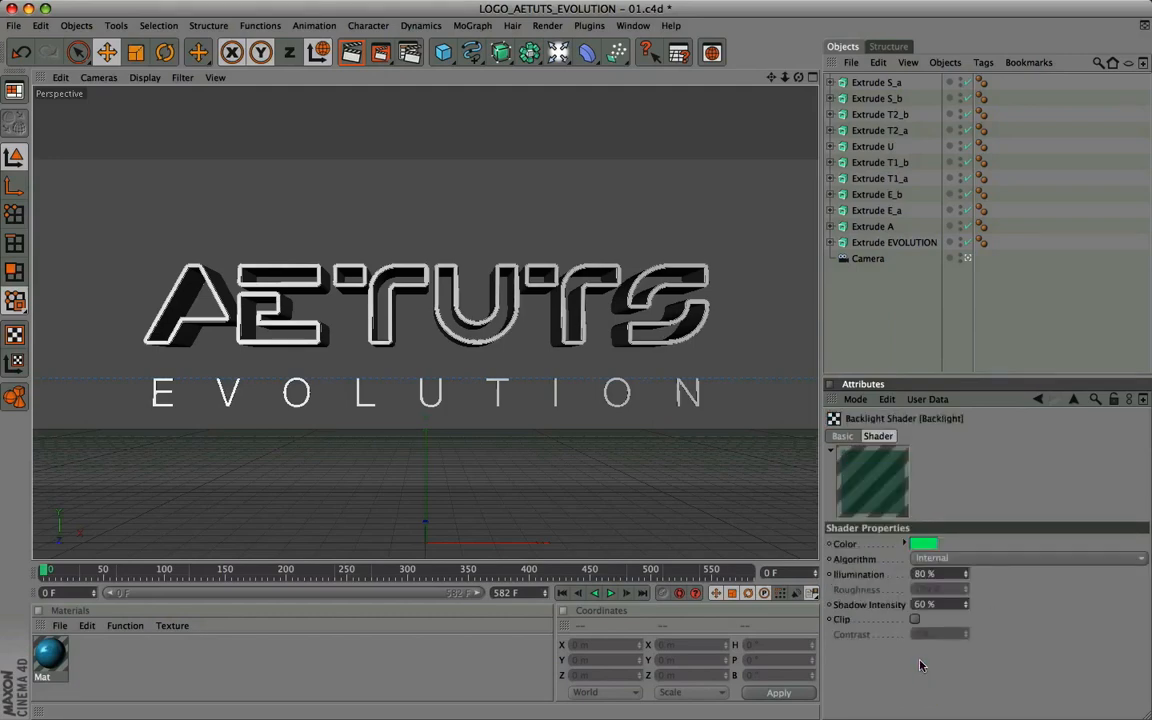
left_click(929, 545)
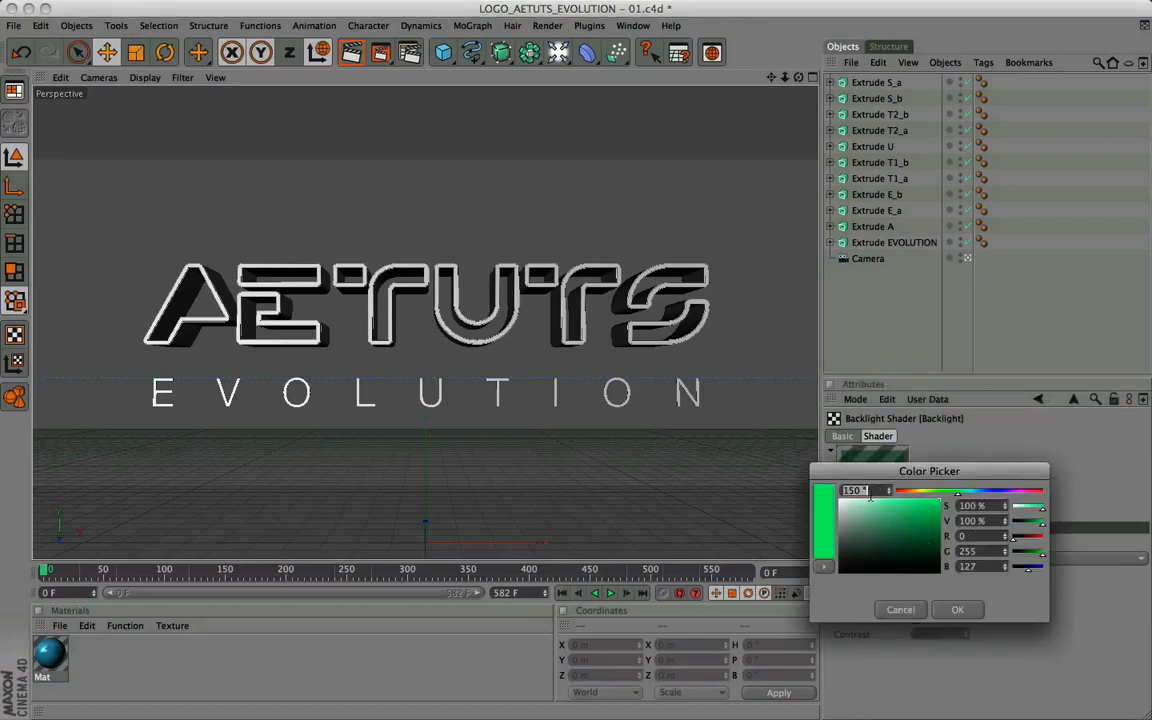
type("191")
key("Return")
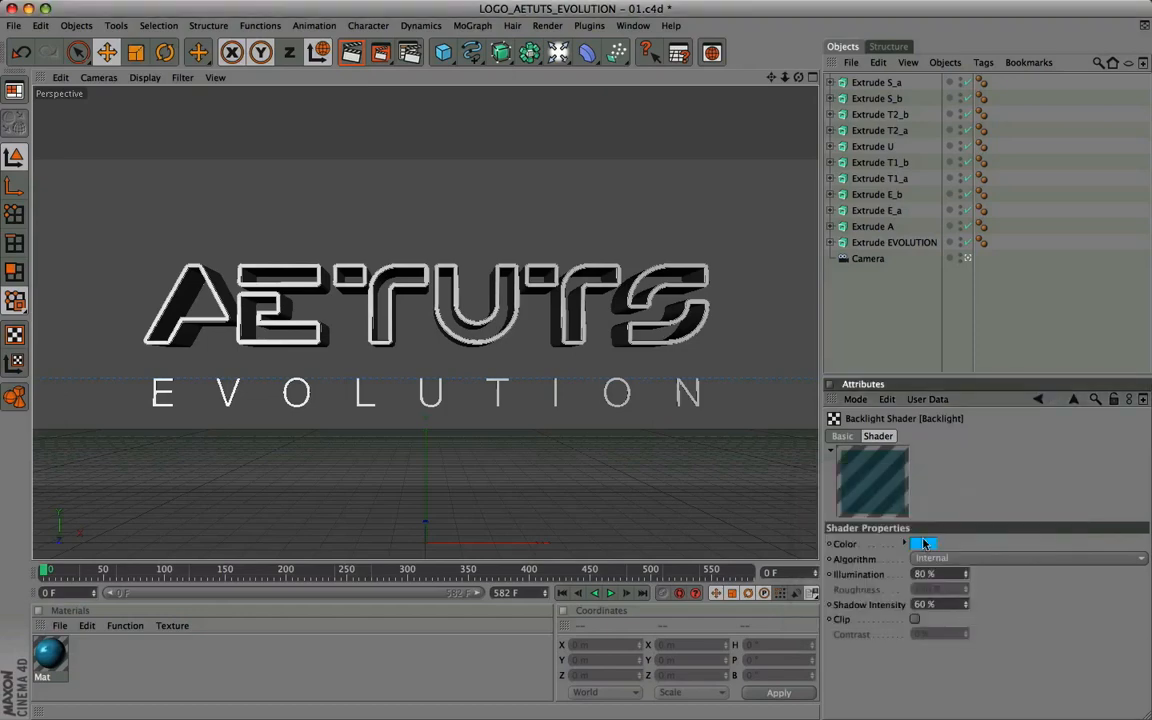
left_click(1035, 400)
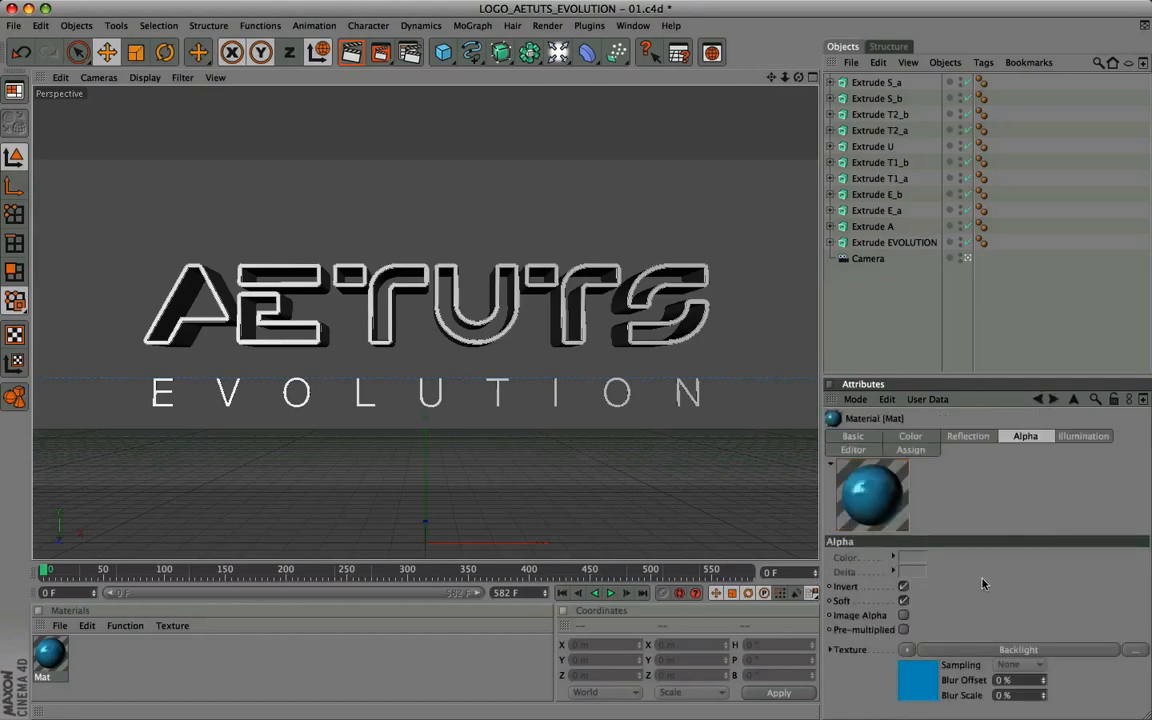
left_click(853, 437)
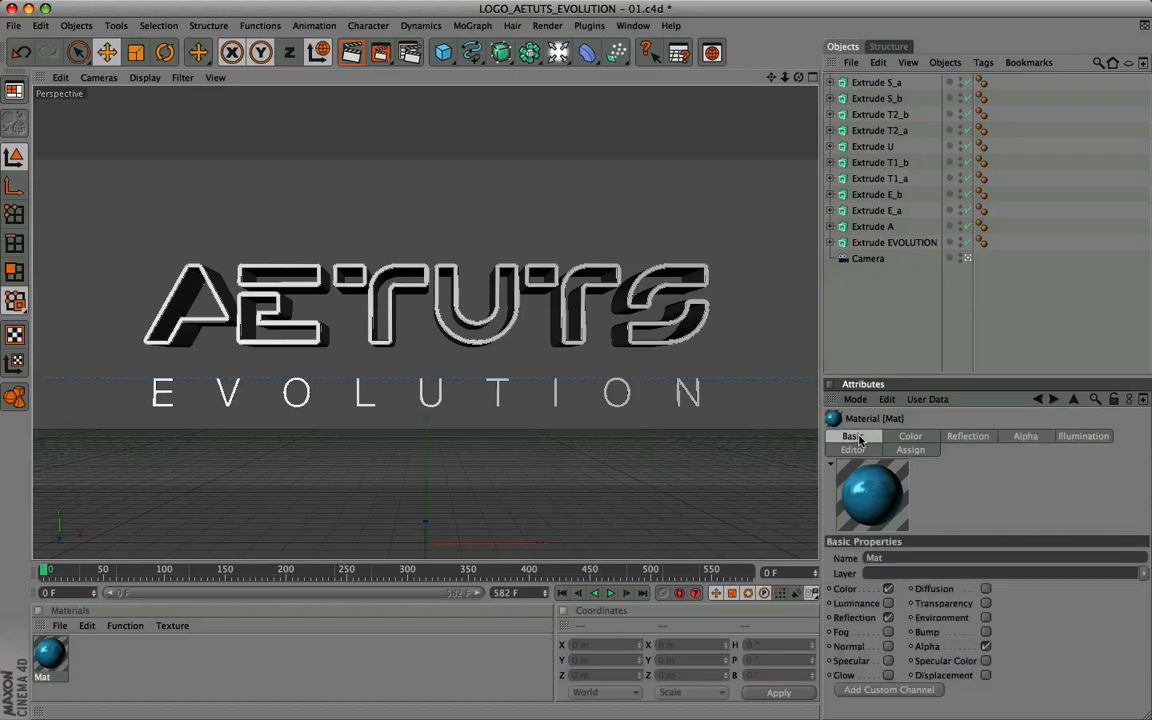
left_click(275, 655)
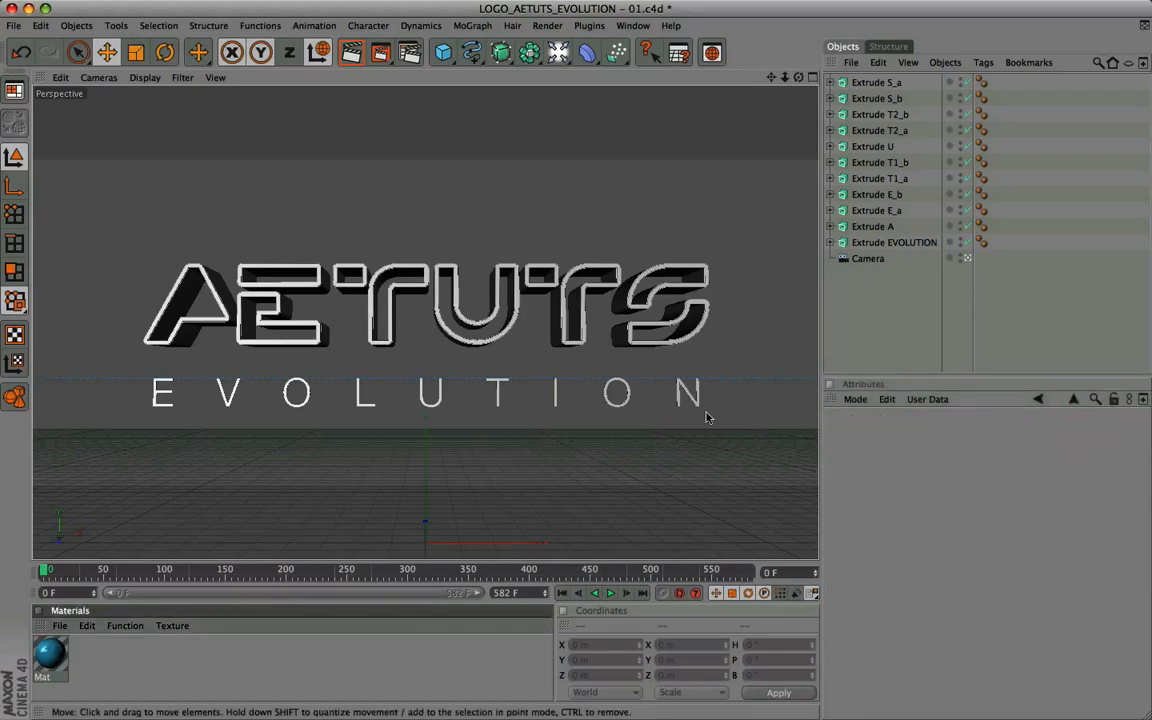
Create a second material placed after the first, with the Color and Specular channels disabled and Luminance enabled
left_click(60, 625)
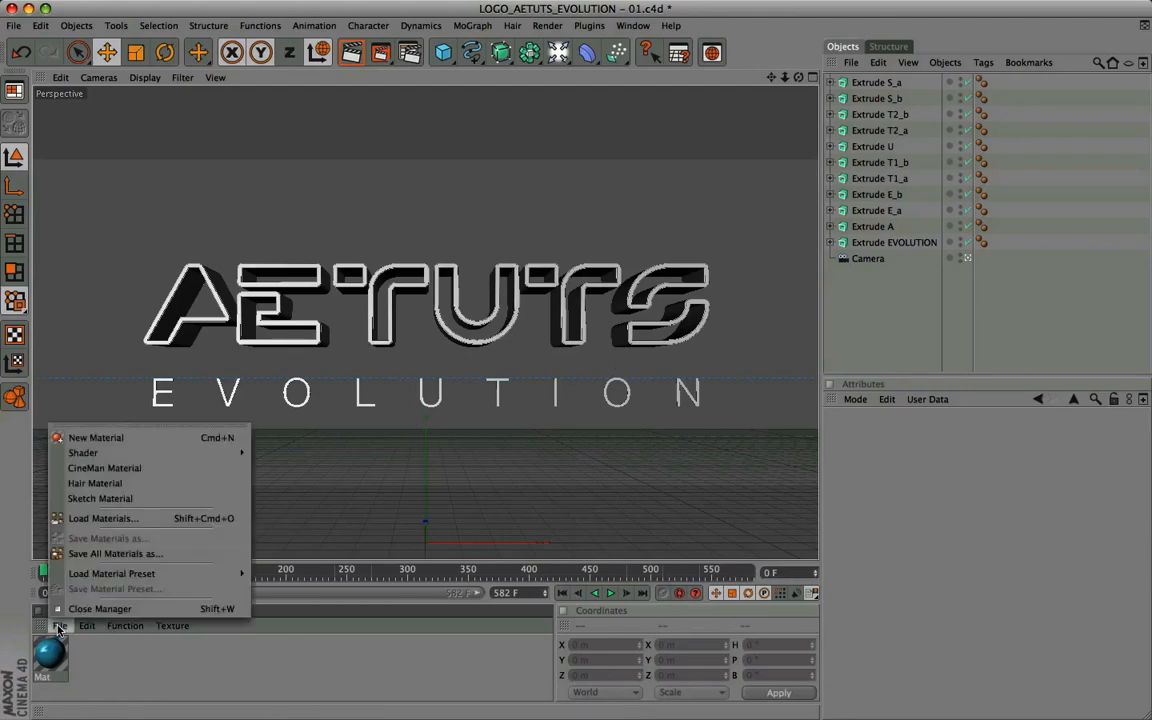
left_click(104, 438)
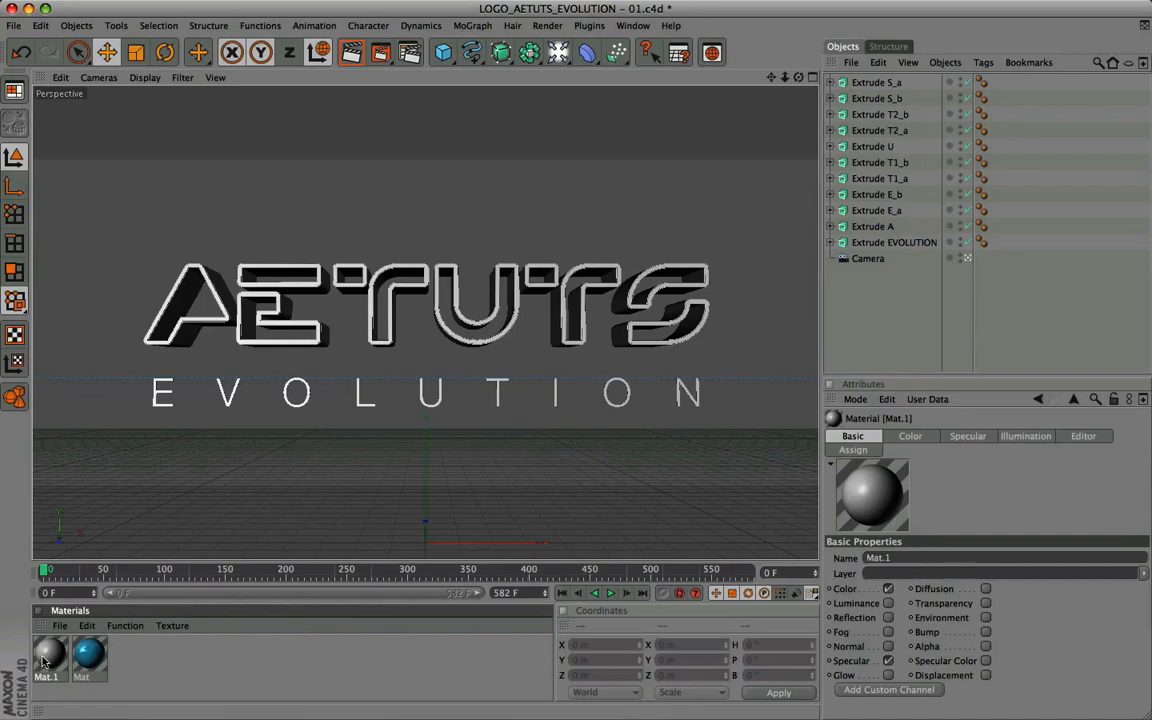
left_click_drag(48, 655, 143, 663)
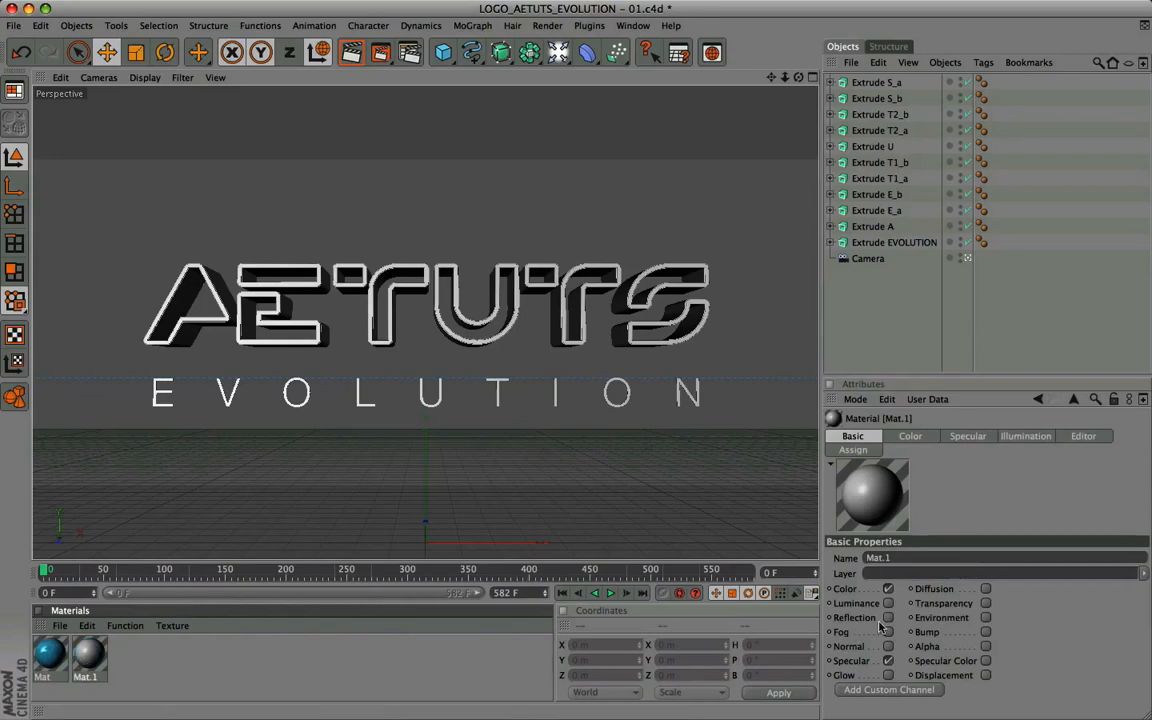
left_click(888, 589)
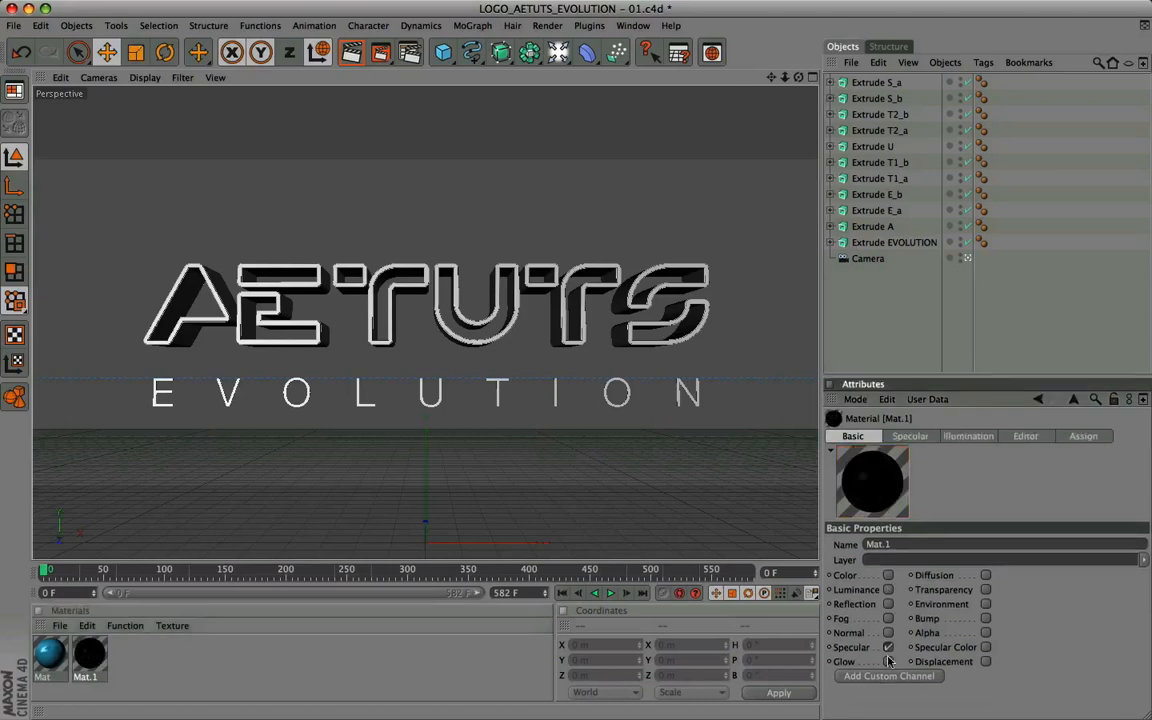
left_click(888, 647)
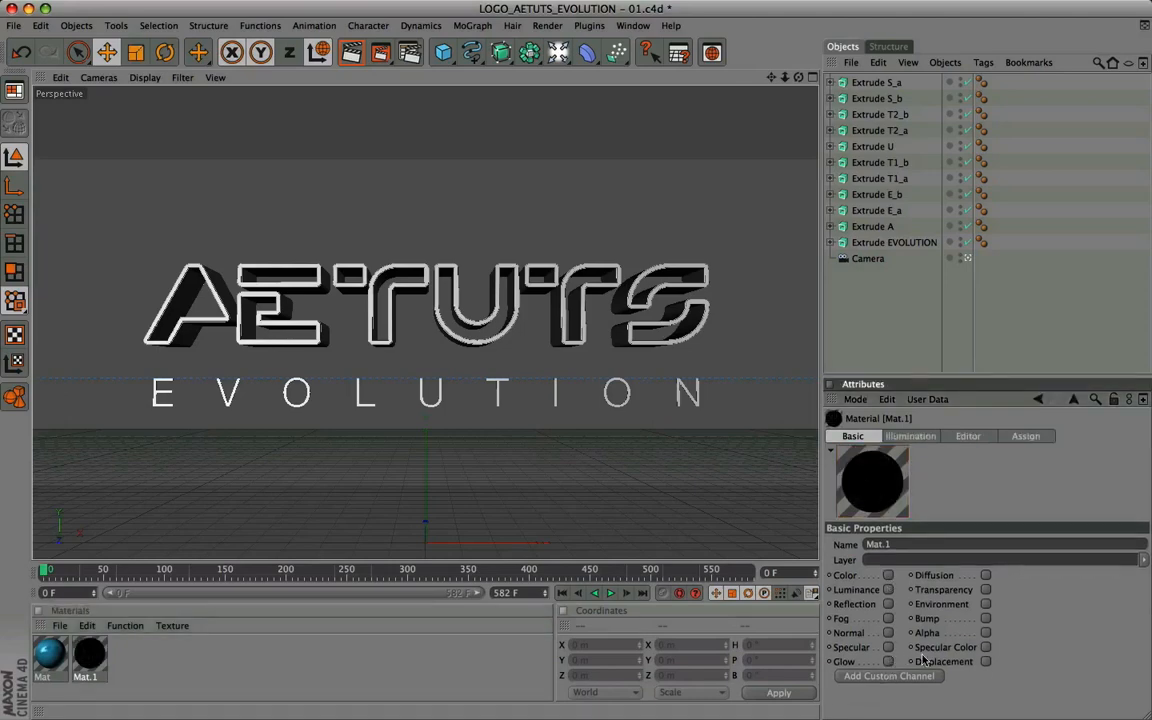
left_click(888, 590)
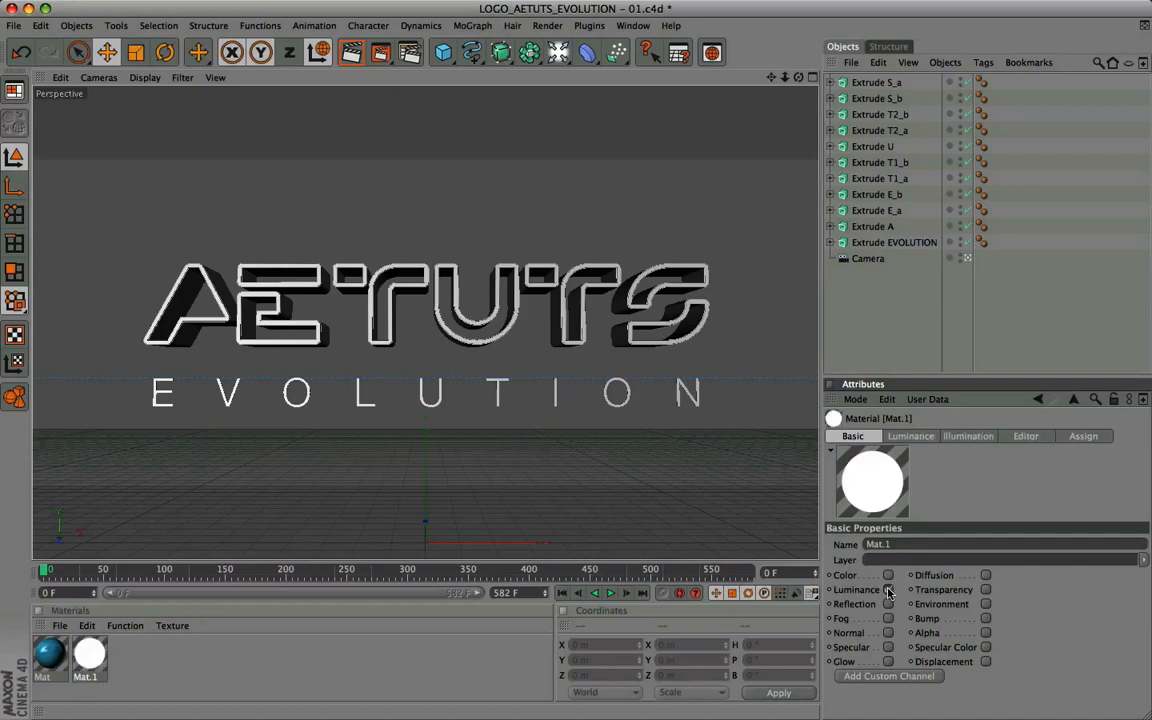
Set the second material's luminance color to R 54, G 204, B 255 and its brightness to 44%
left_click(910, 437)
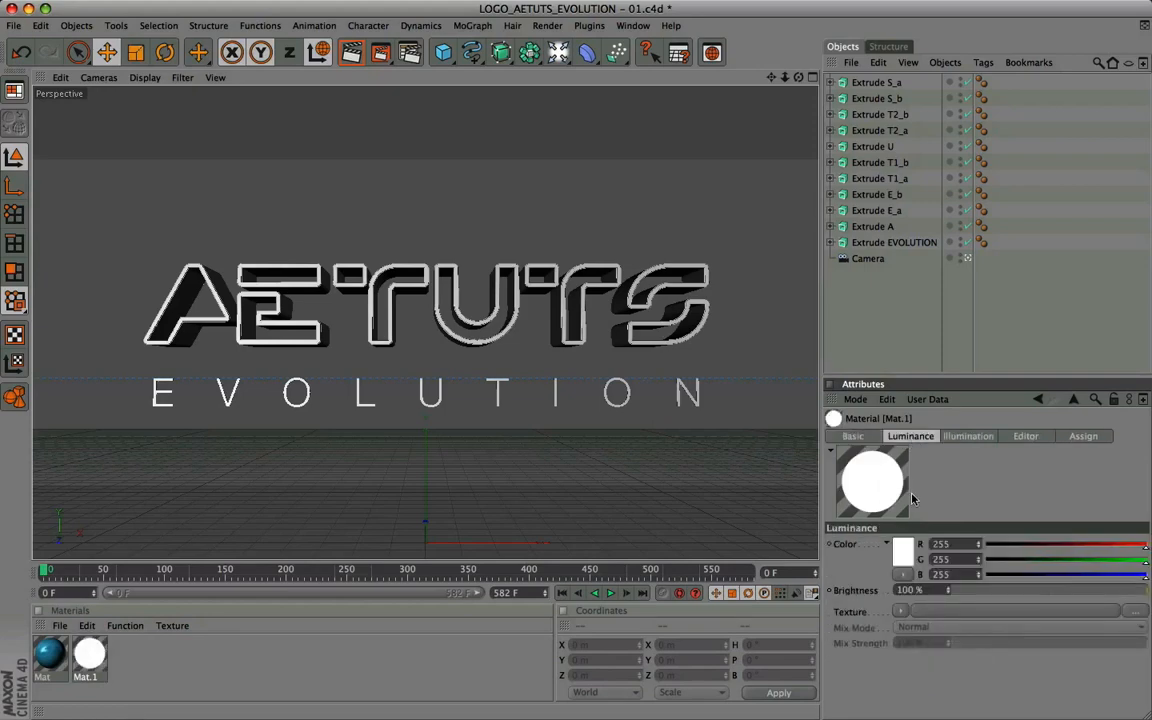
left_click(950, 544)
type("54")
key("Return")
left_click(945, 559)
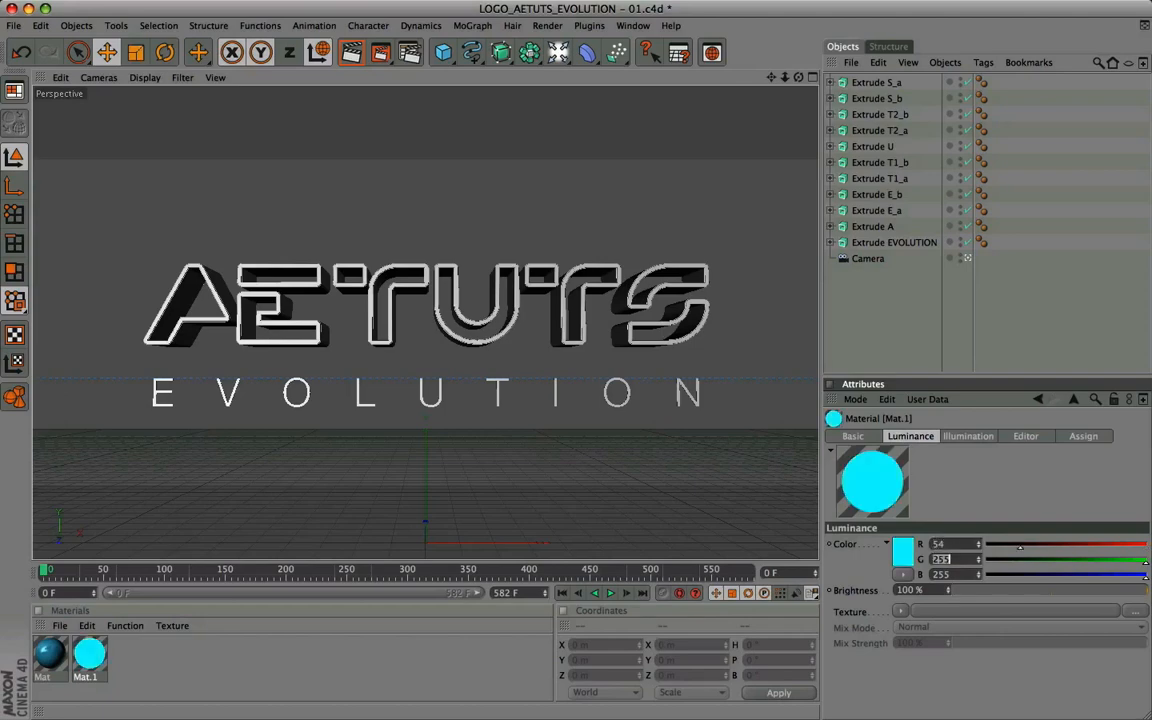
type("204")
key("Tab")
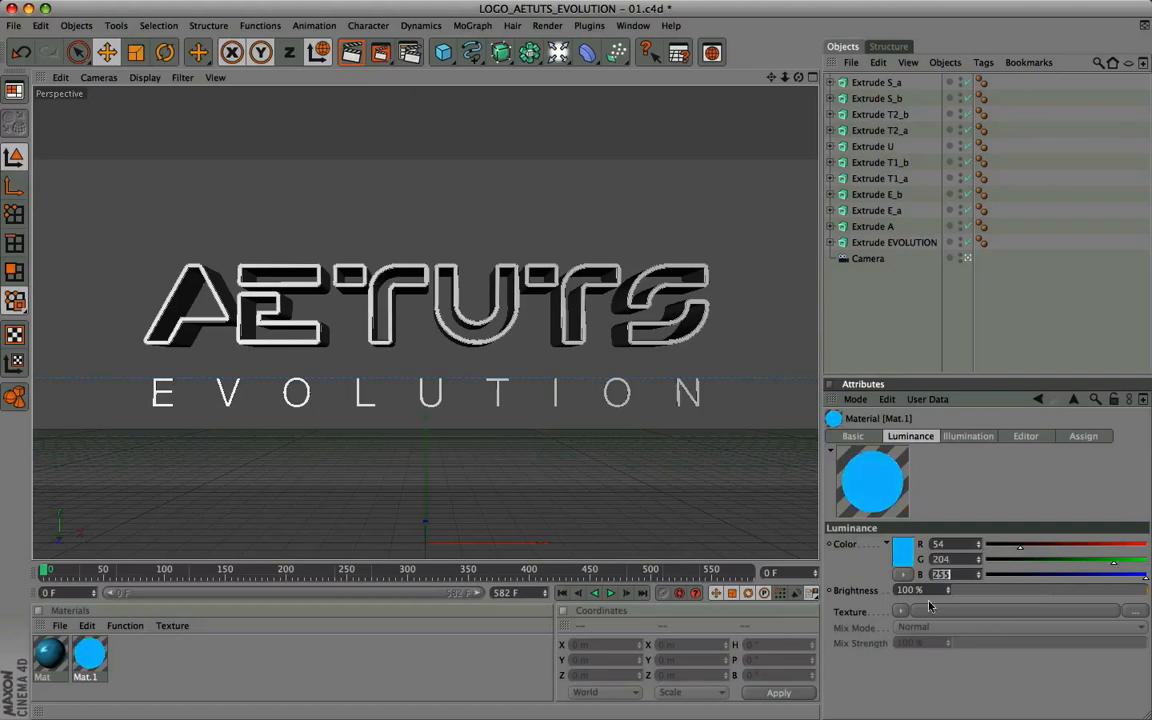
key("Tab")
type("44")
key("Return")
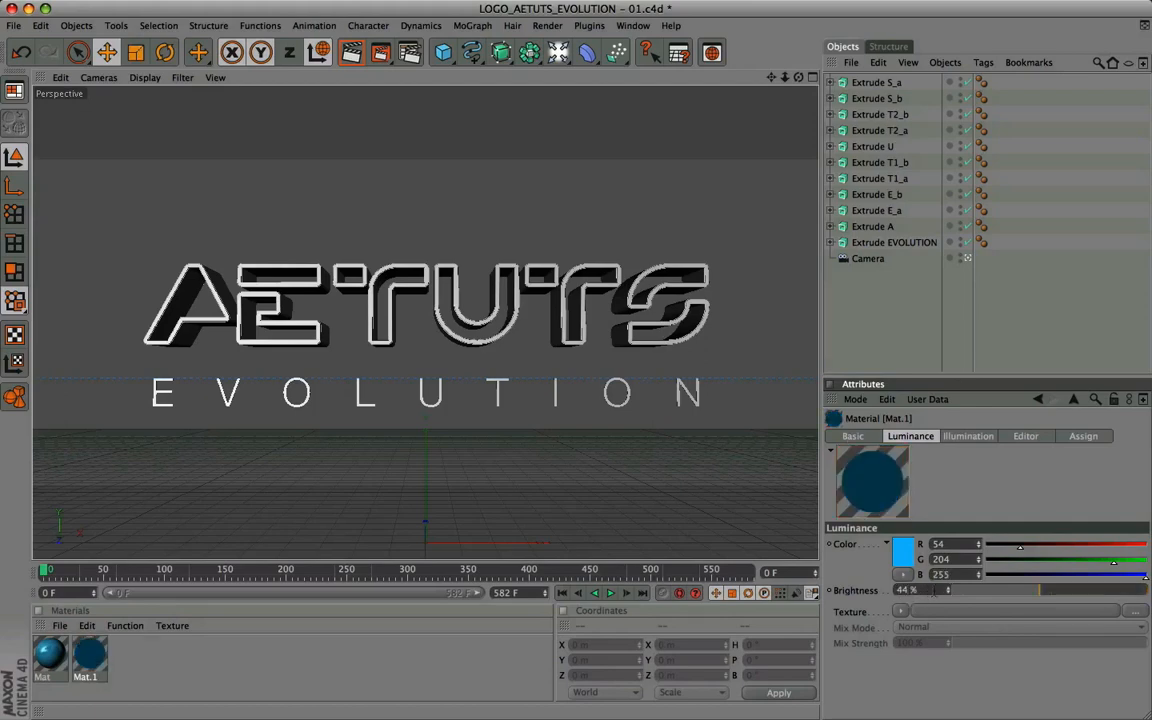
Load a Fresnel texture into the second material's Luminance channel and set its mix mode to Add
left_click(903, 612)
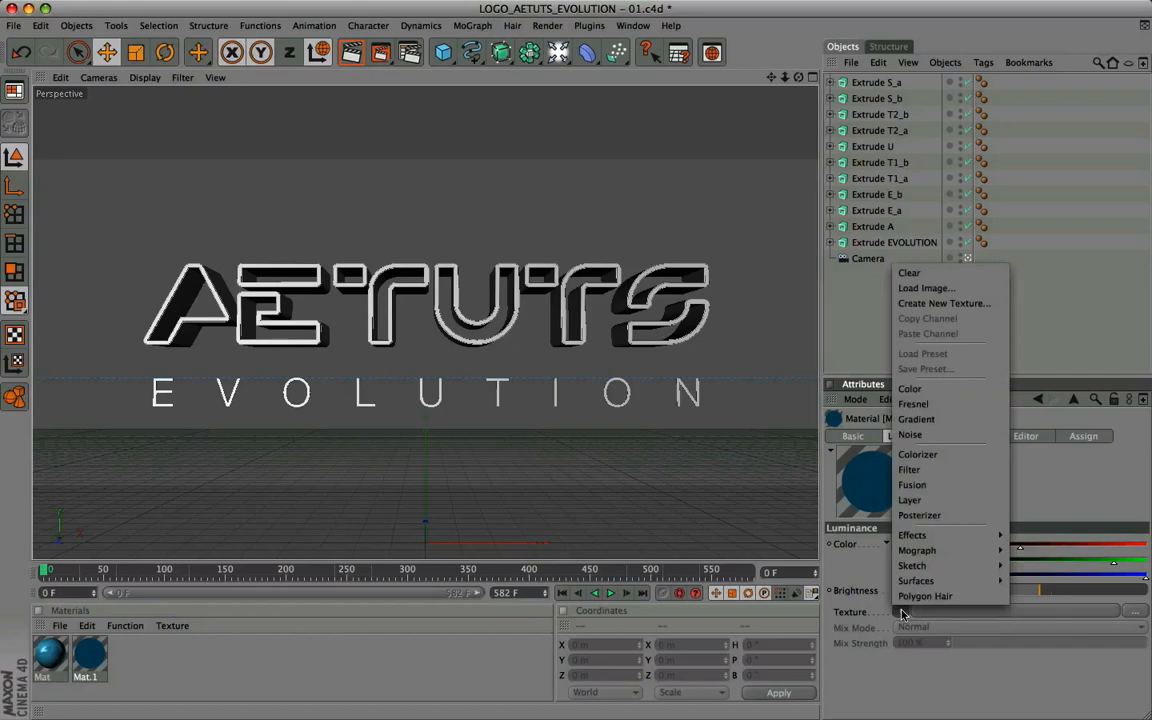
left_click(914, 404)
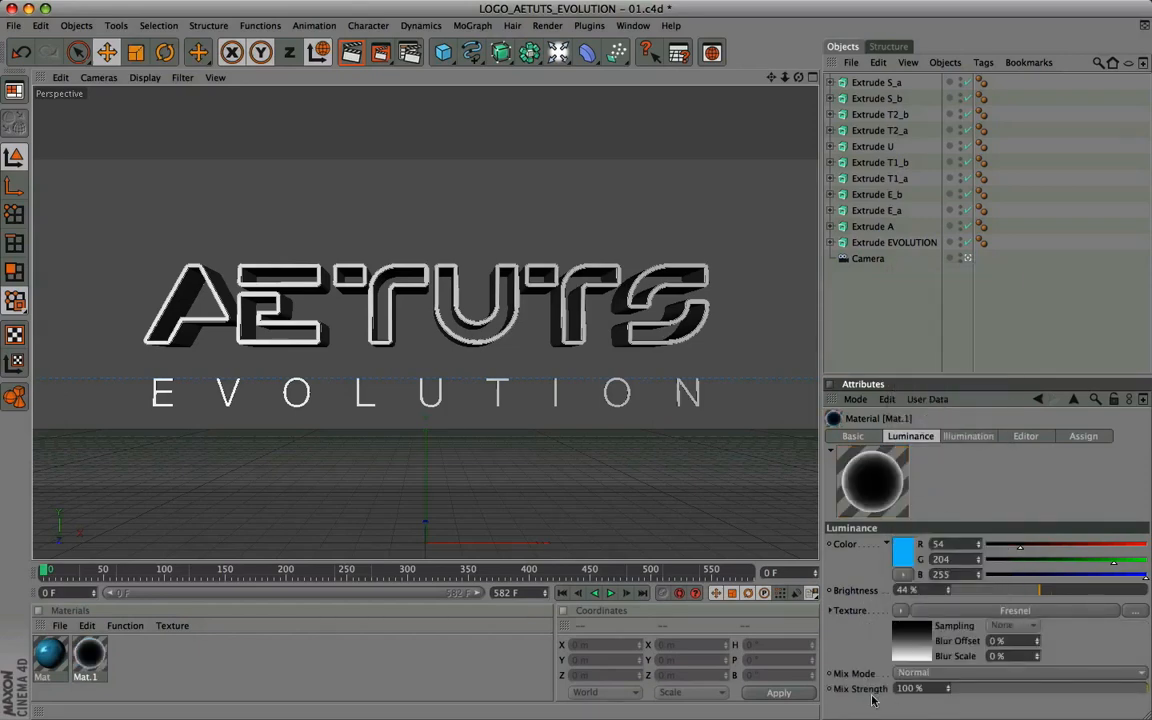
left_click(955, 673)
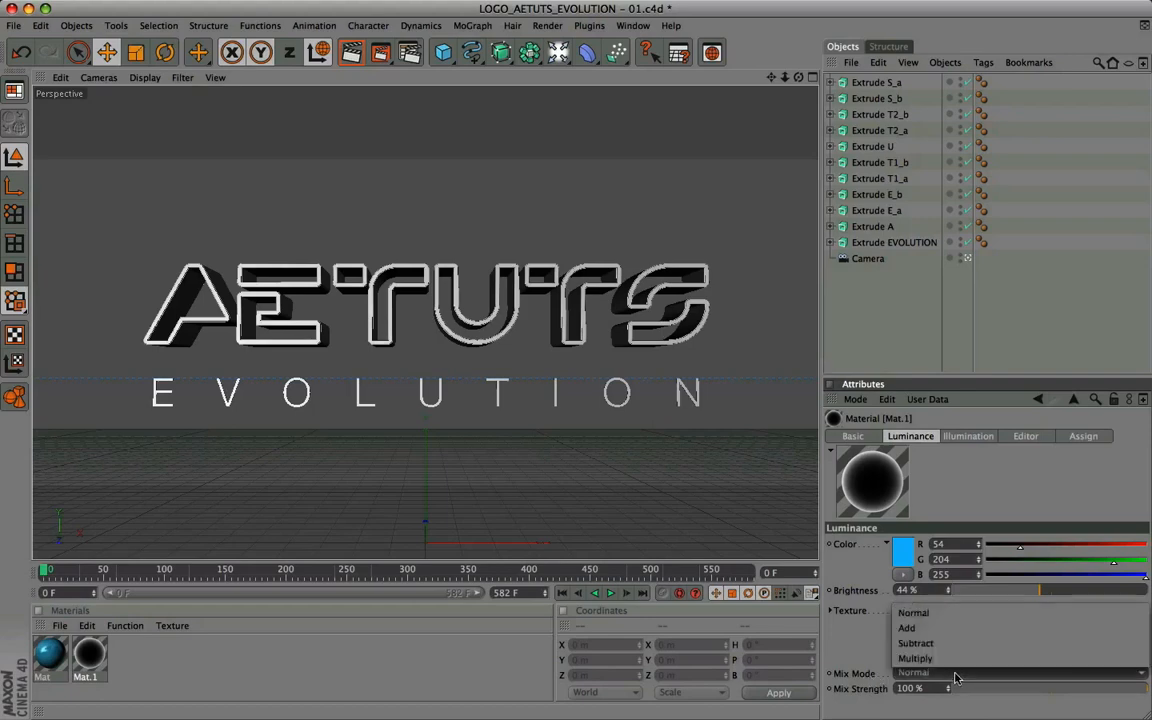
left_click(950, 626)
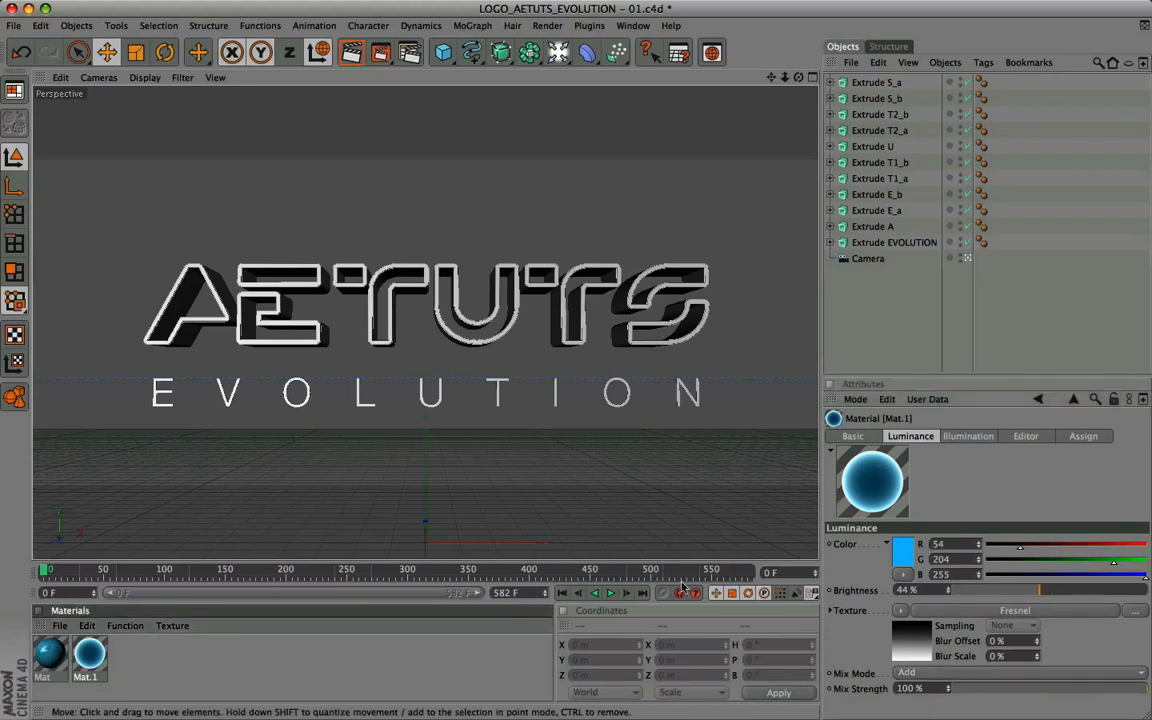
left_click(331, 681)
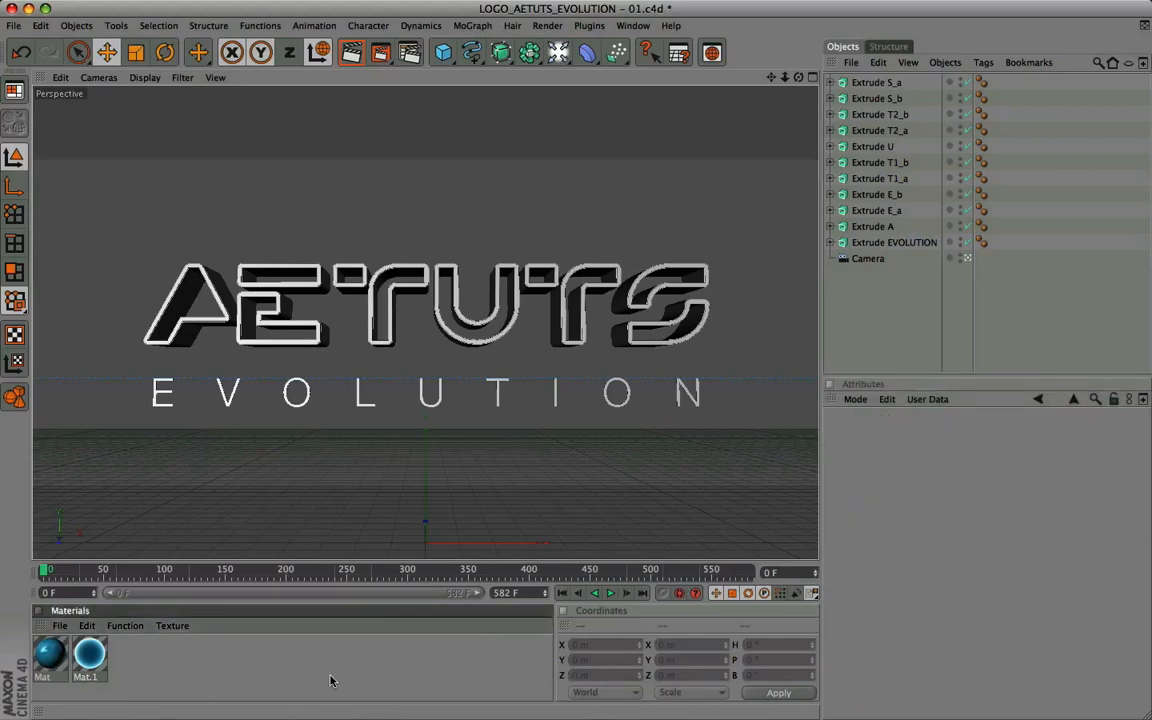
Create a third material and place it after the other two
left_click(60, 625)
left_click(85, 437)
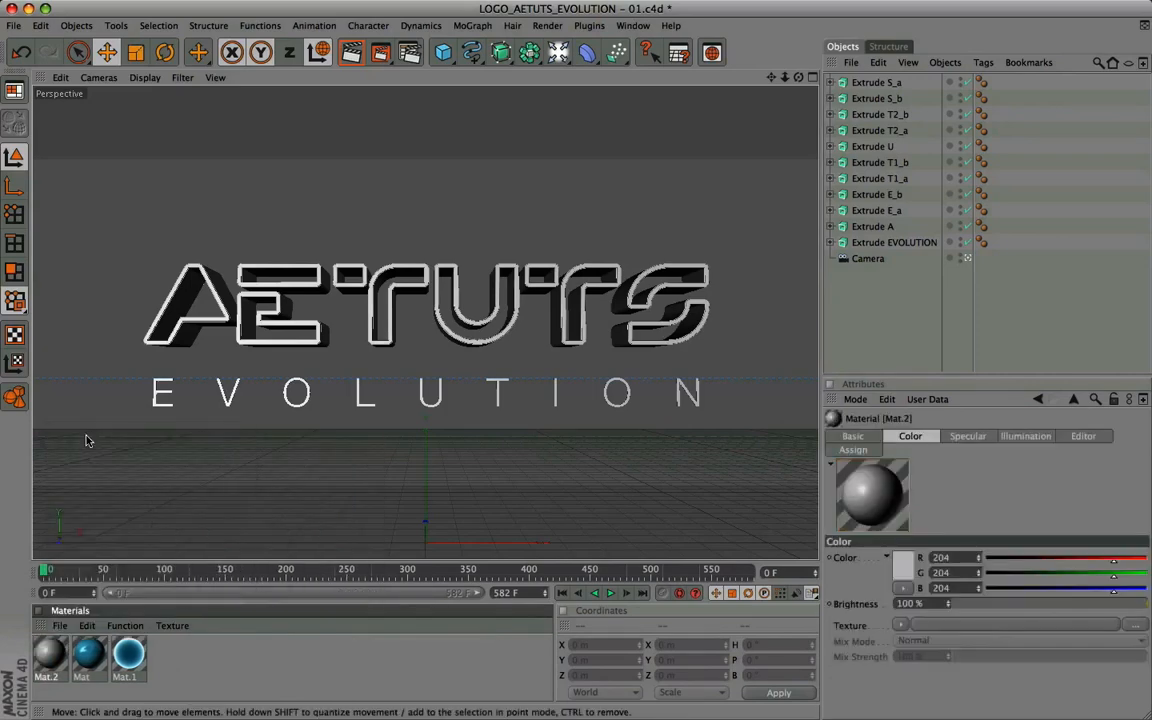
left_click_drag(50, 662, 203, 663)
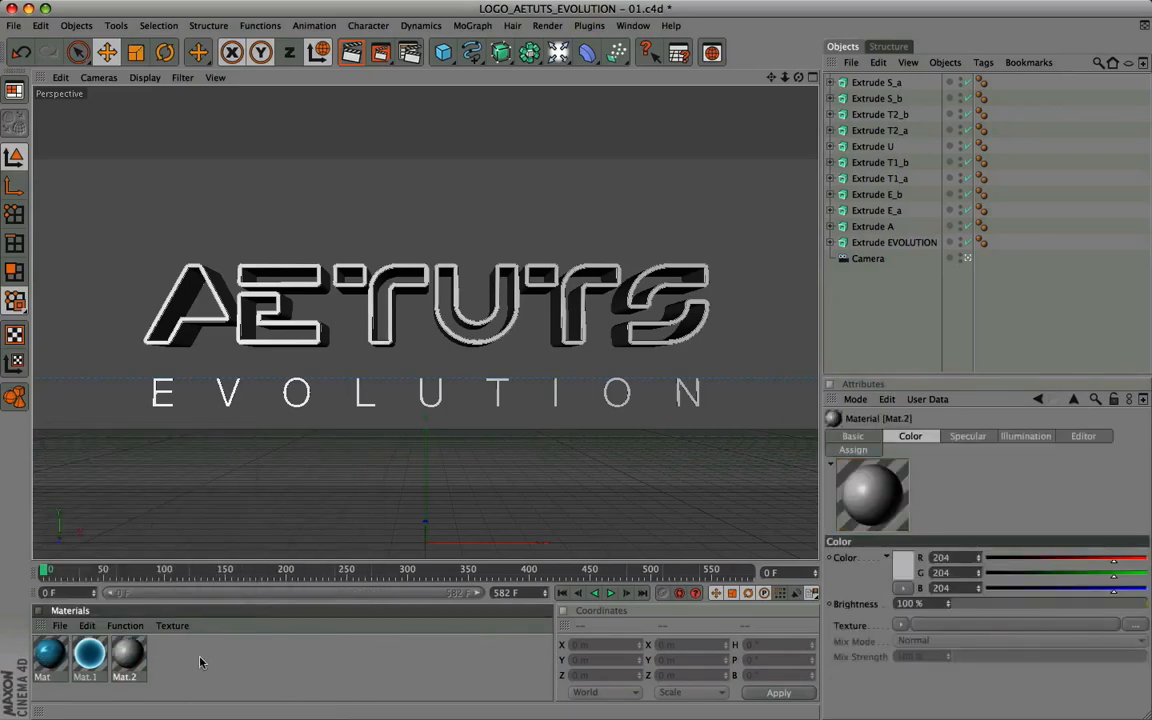
left_click(853, 438)
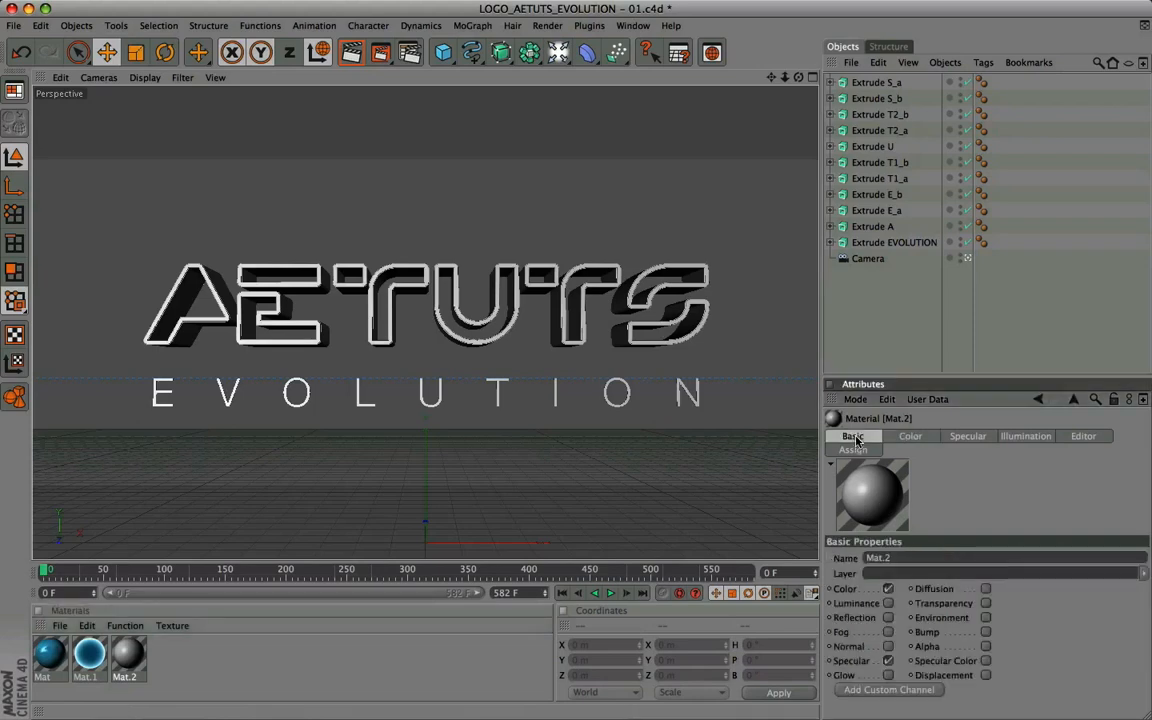
Set the third material's color to R 110, G 240, B 255 with a brightness of 140%
left_click(920, 438)
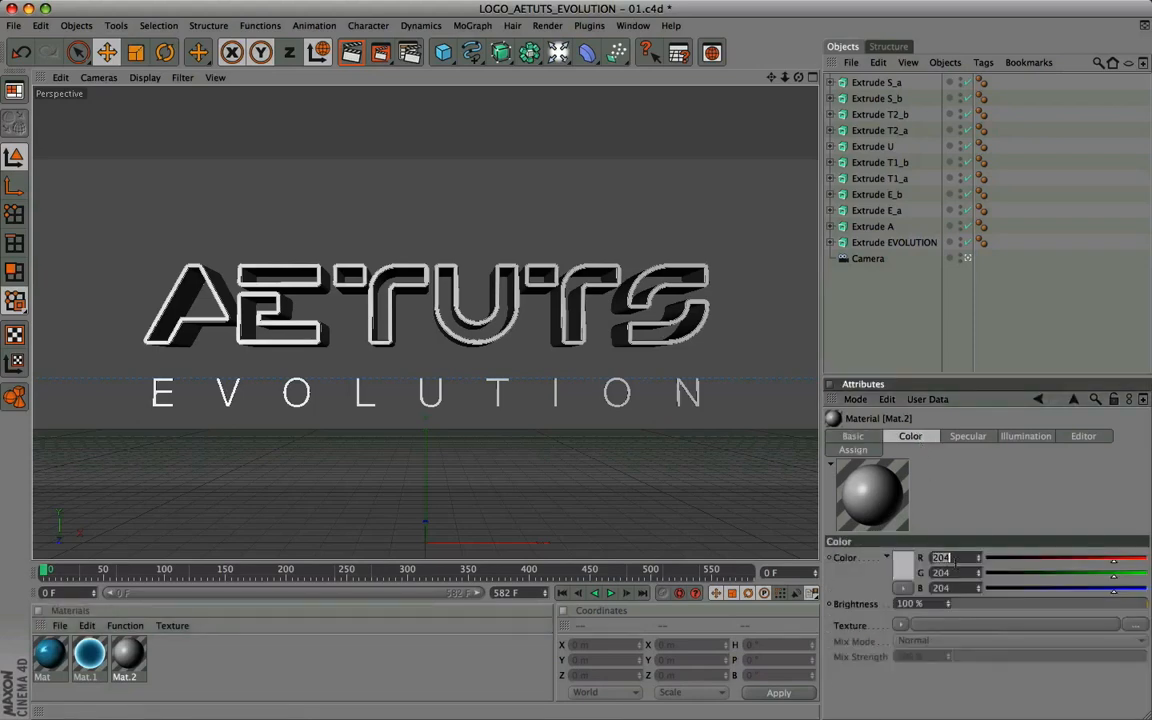
left_click(945, 558)
type("110")
key("Tab")
type("240")
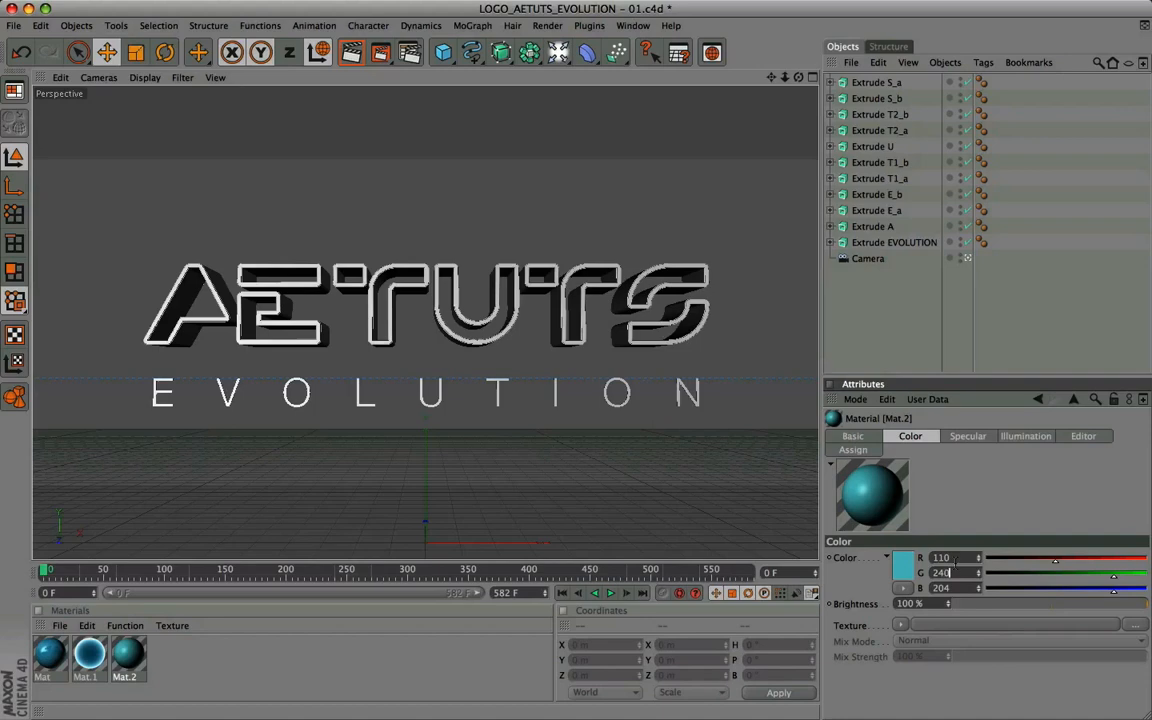
key("Tab")
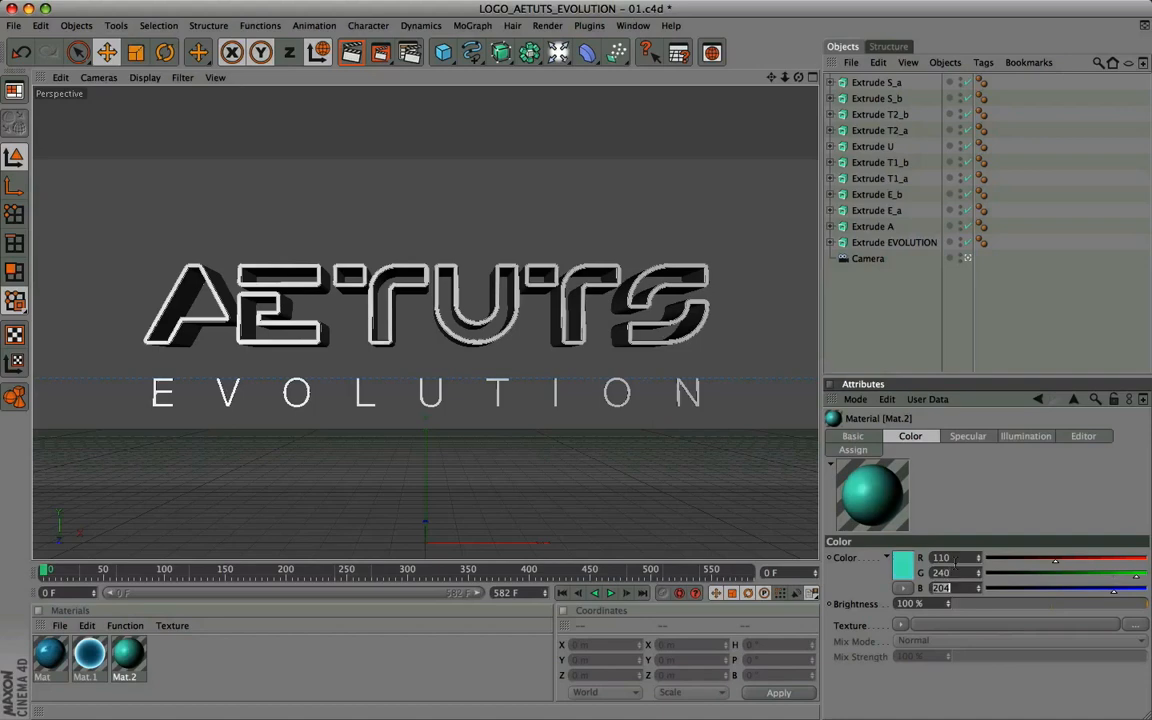
type("255")
key("Tab")
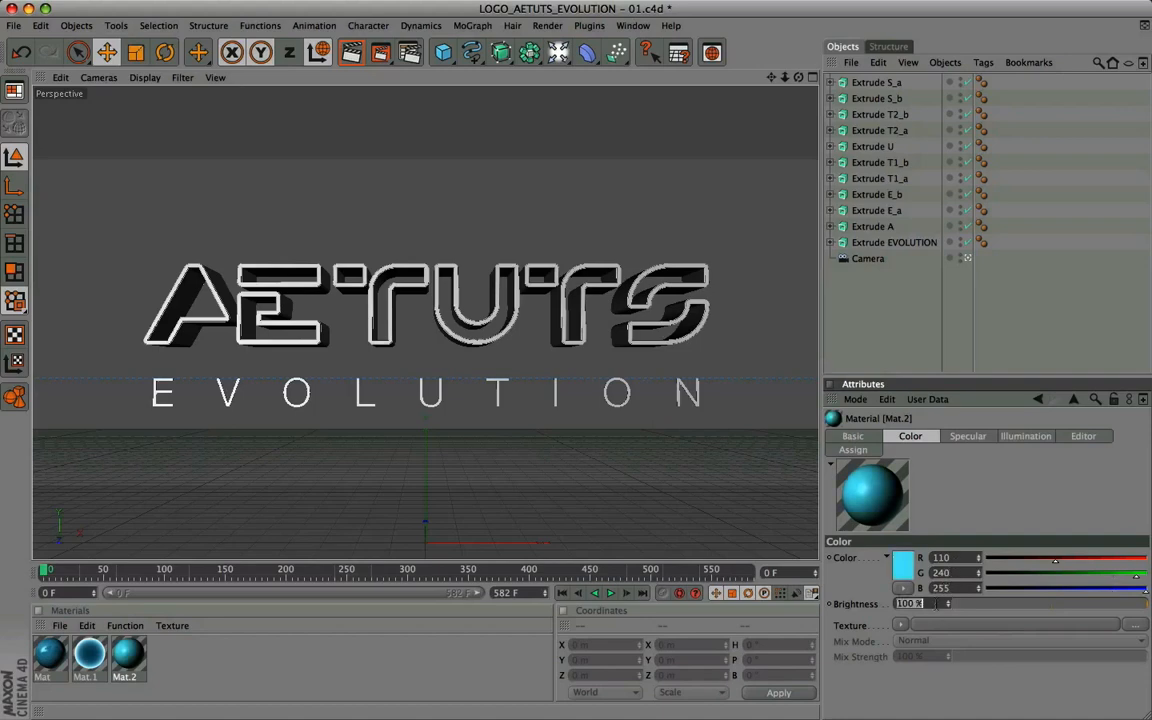
type("140")
key("Return")
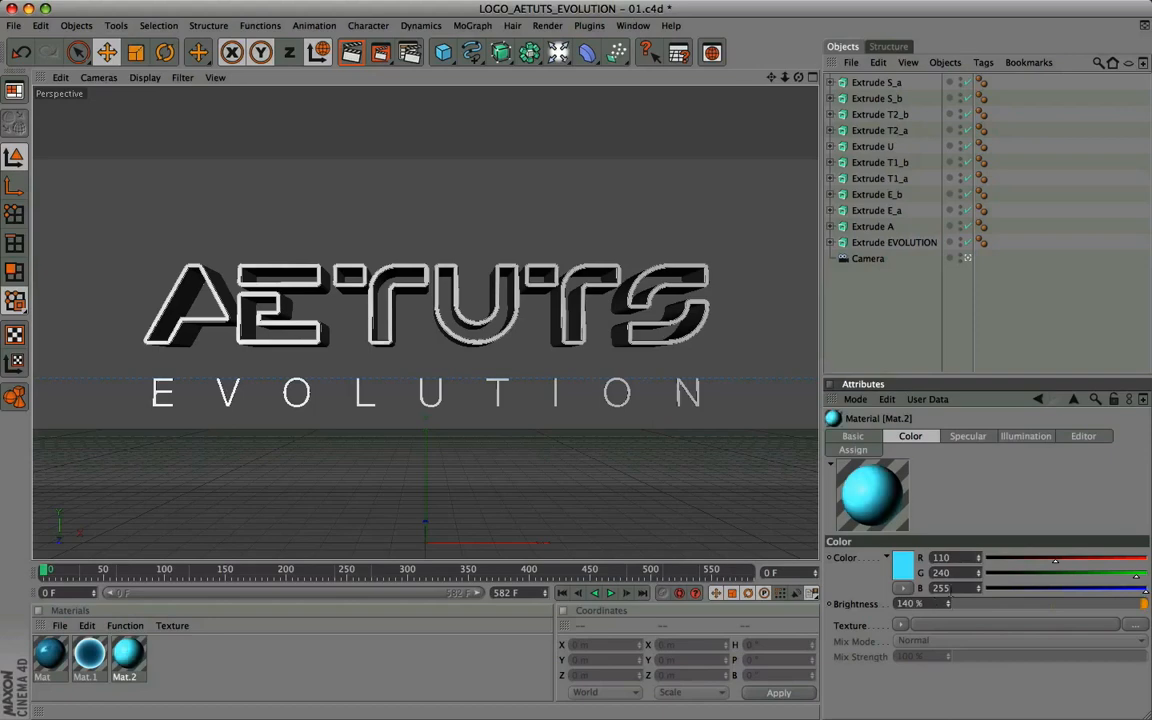
left_click(970, 437)
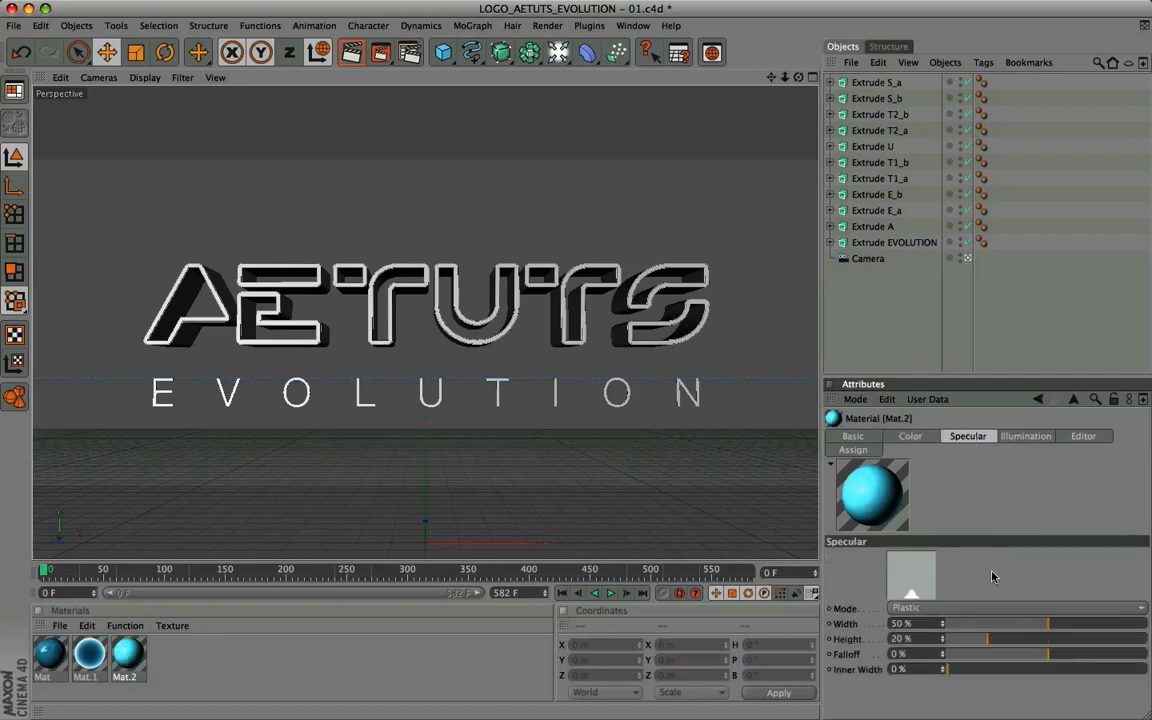
left_click(910, 436)
left_click(330, 647)
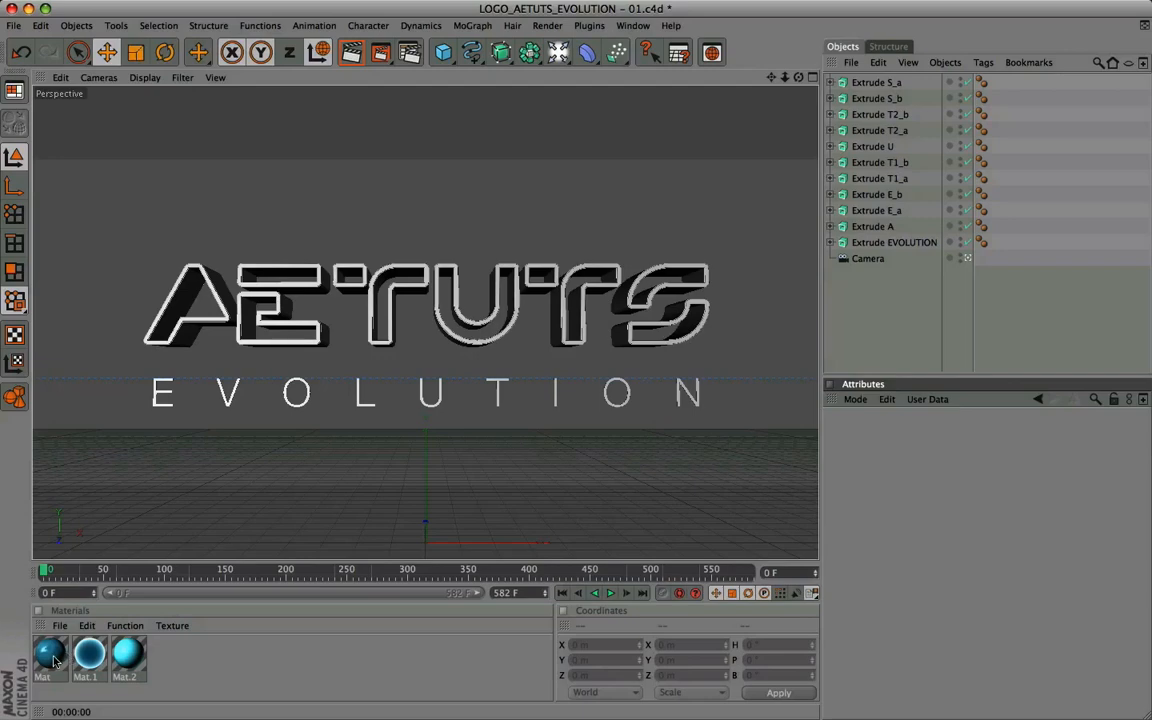
Apply the materials Mat and Mat.1 to the extruded letter A, restricting Mat.1 to the selection C1
left_click_drag(89, 655, 182, 339)
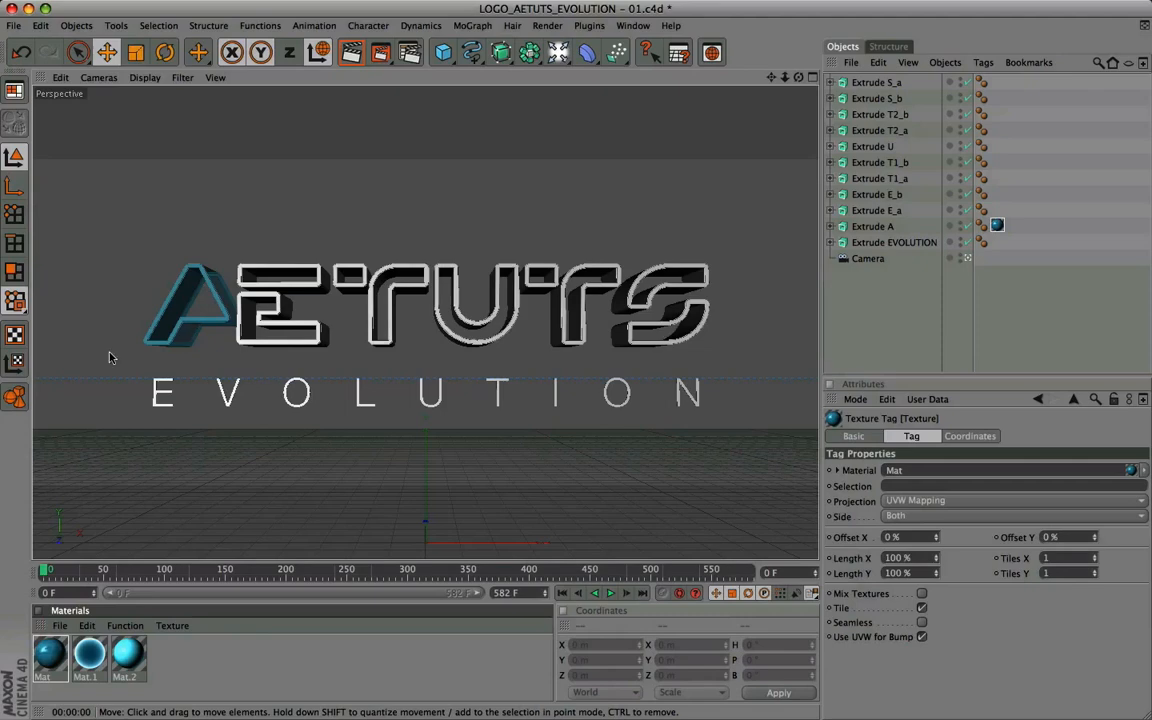
left_click_drag(96, 650, 205, 305)
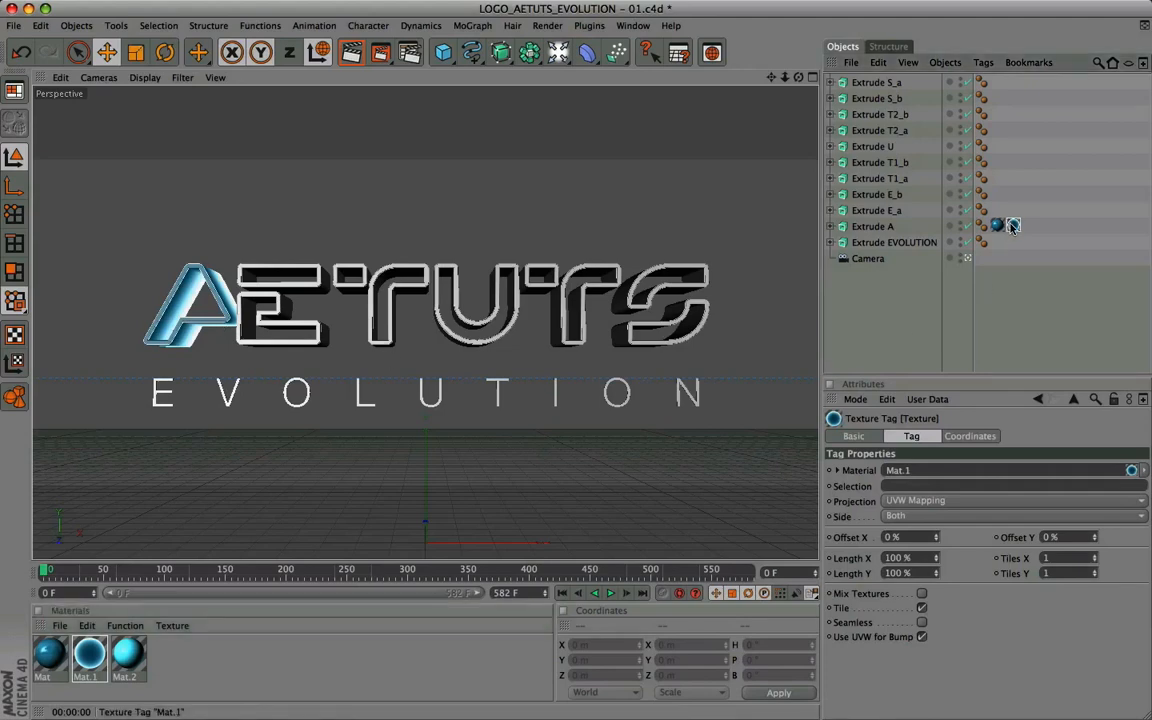
left_click(910, 487)
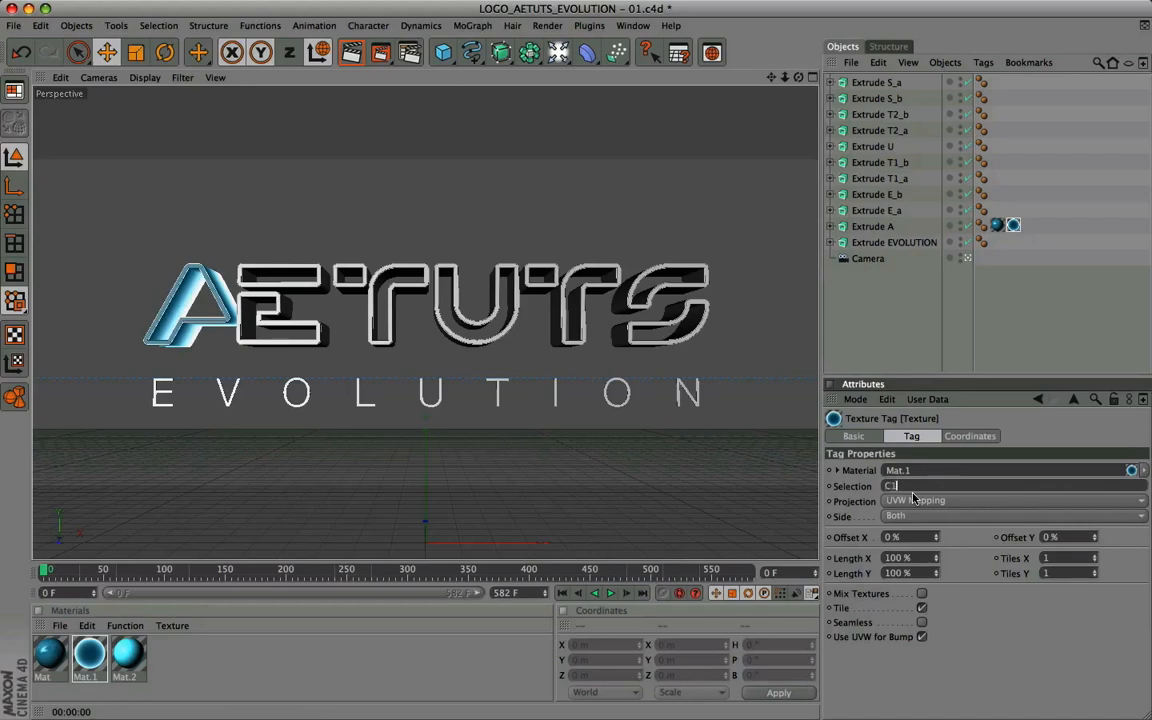
key("Return")
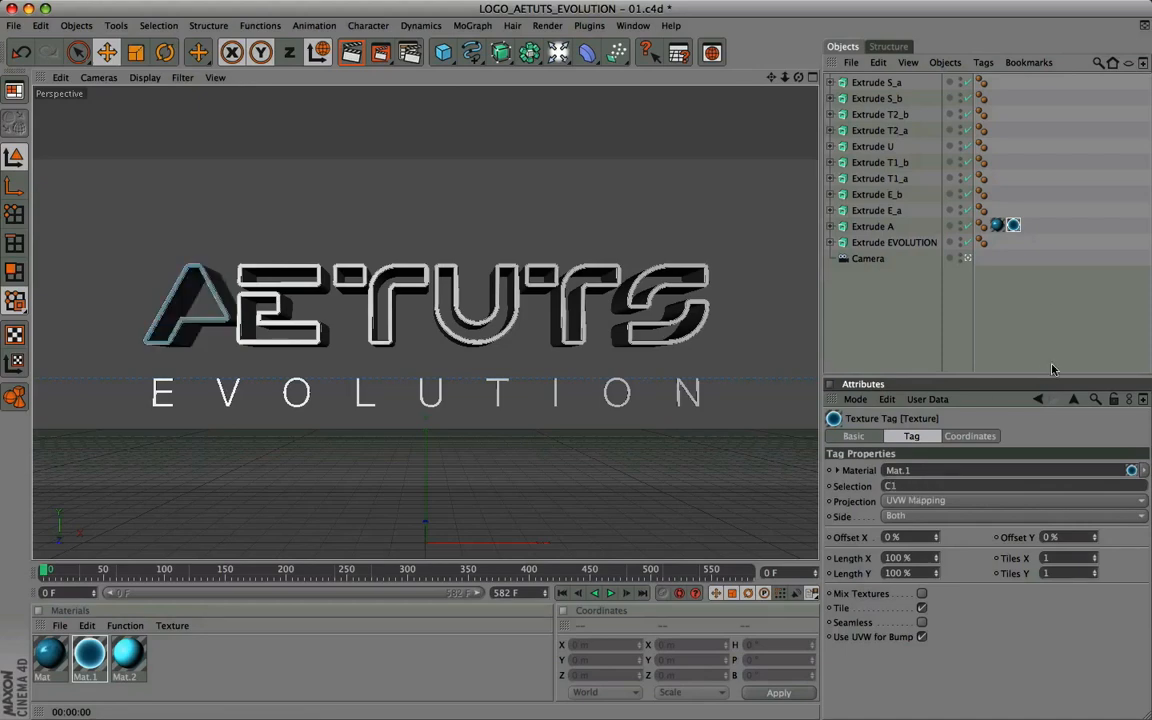
Apply Mat.1 to the extruded letter A a second time, restrict it to selection C2, and test render the view
left_click(960, 295)
left_click(1013, 225)
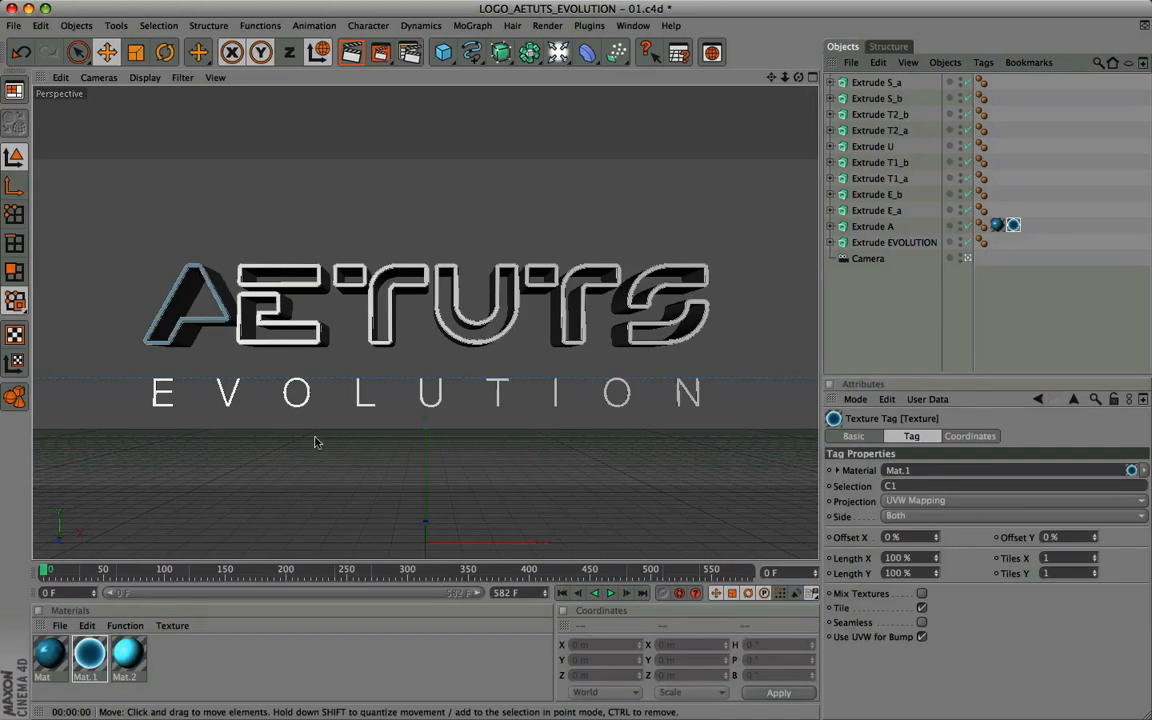
left_click_drag(88, 661, 870, 231)
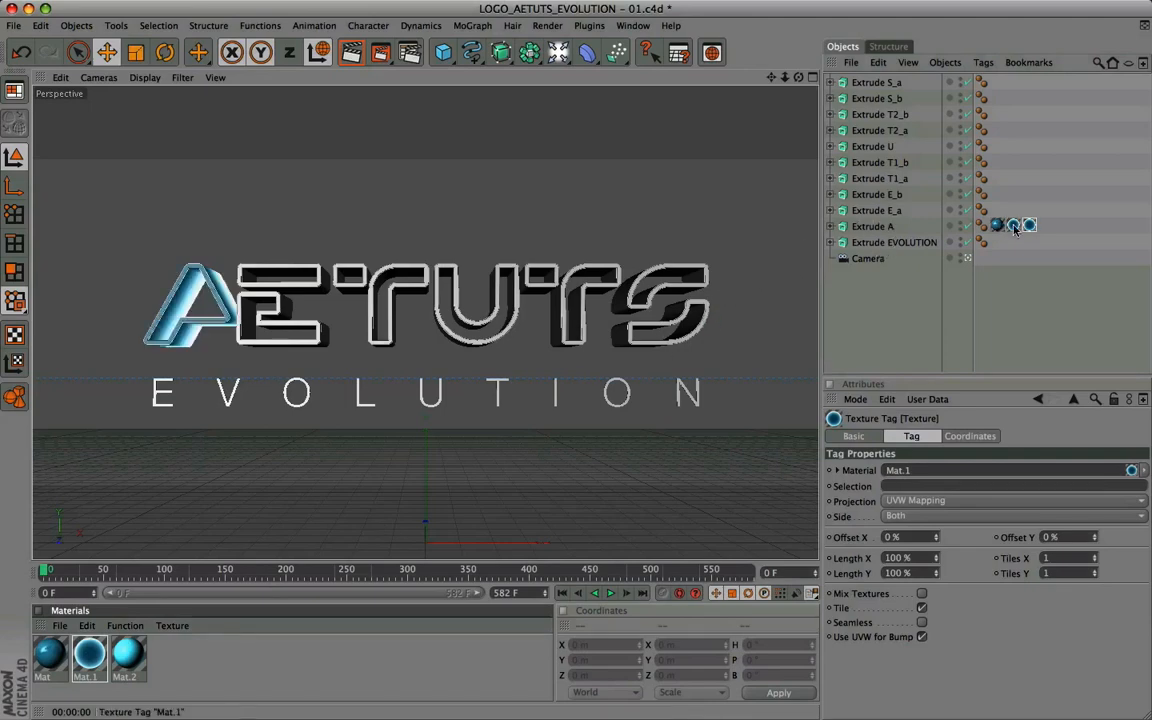
left_click(901, 487)
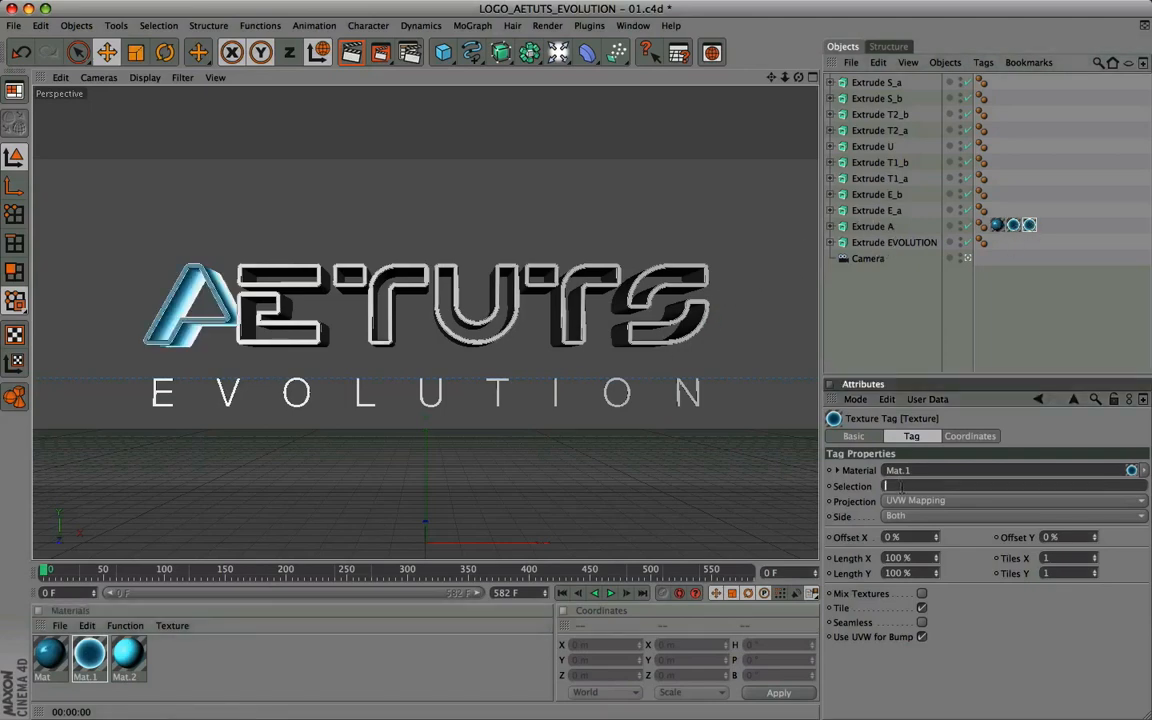
type("C2")
key("Return")
left_click(1050, 300)
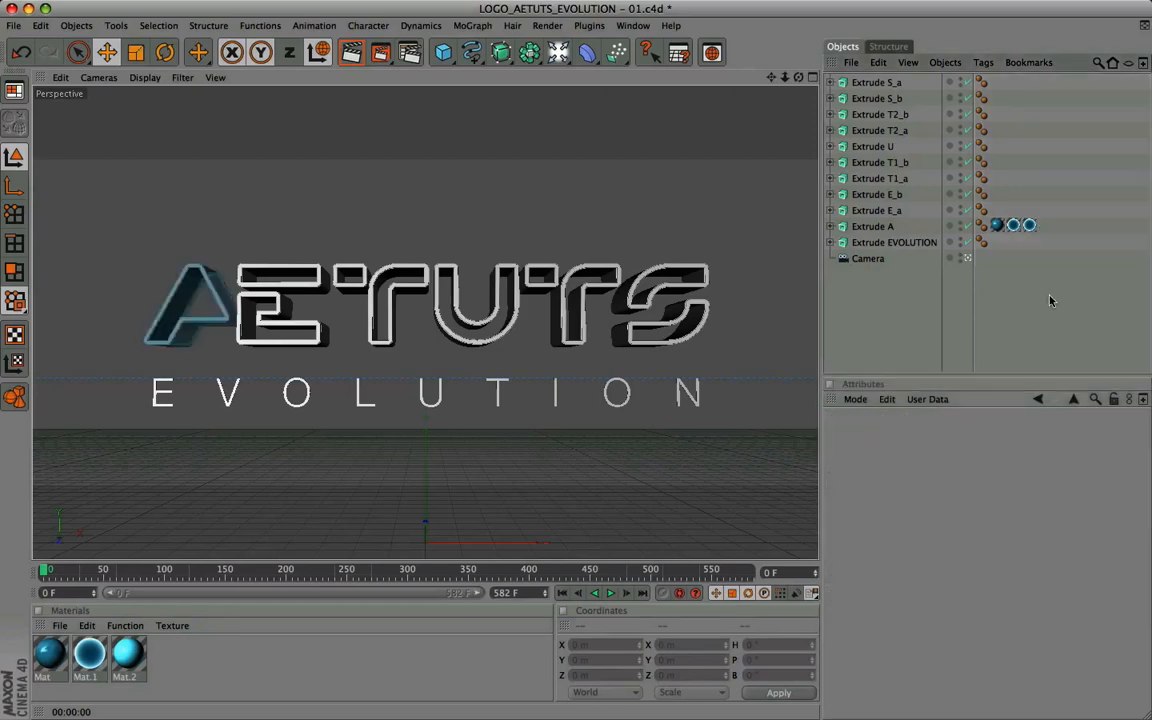
left_click(1030, 226)
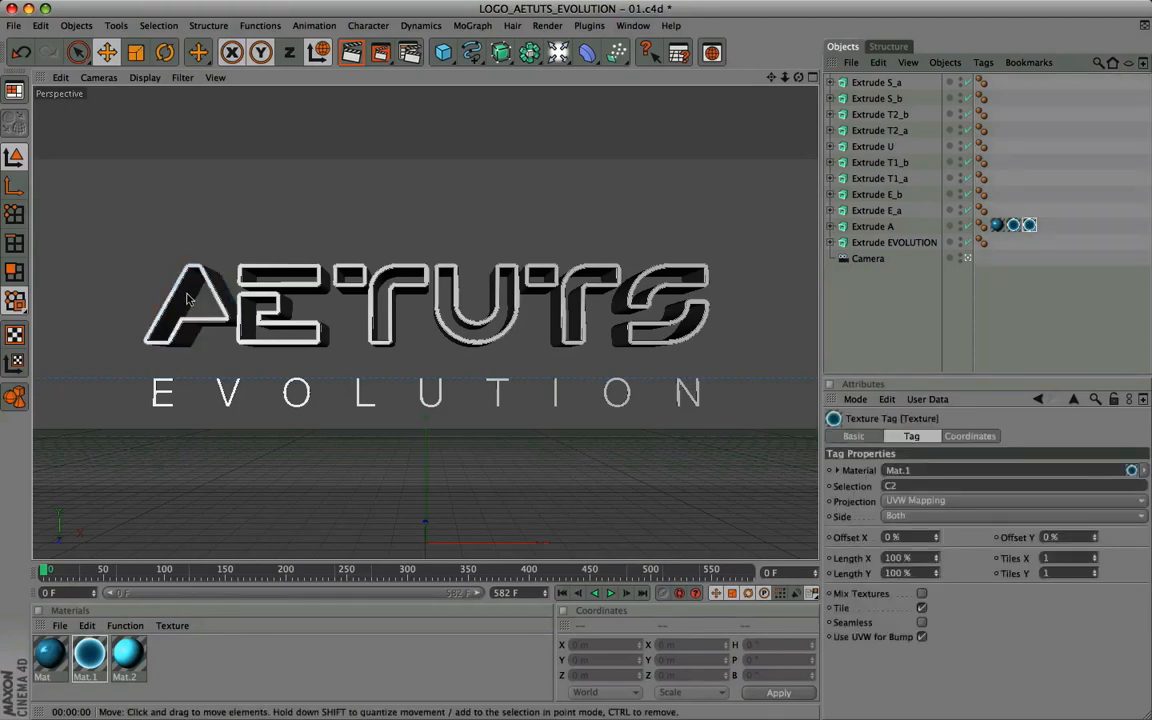
left_click(351, 52)
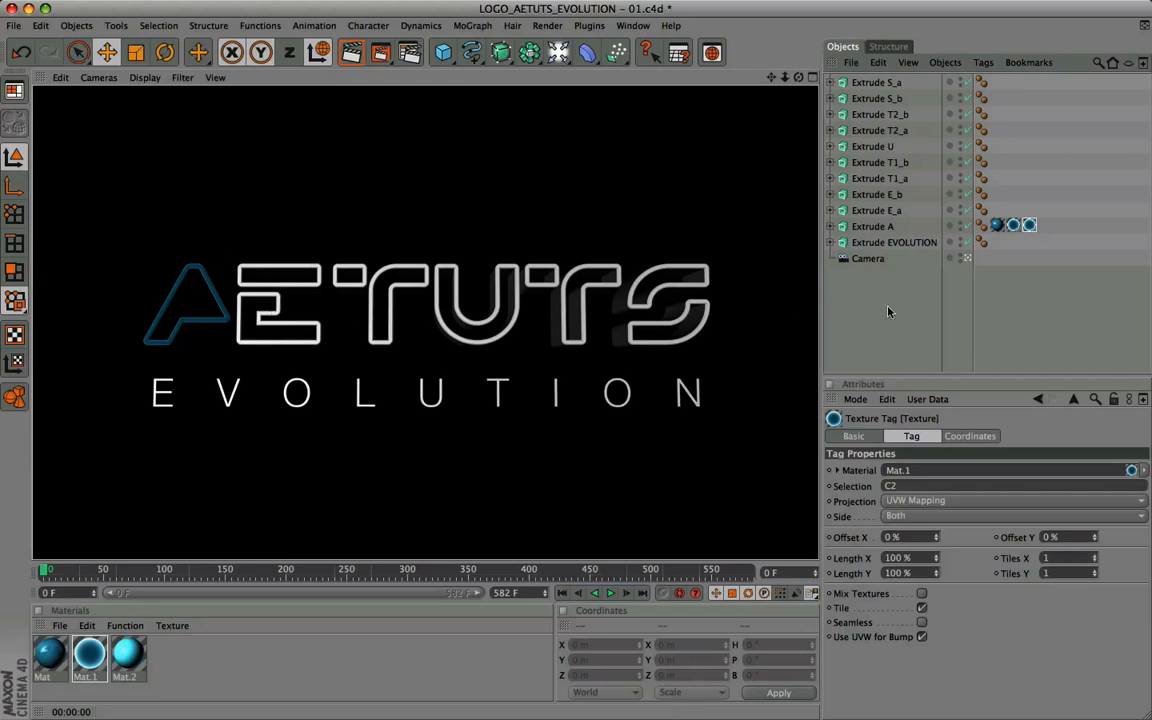
left_click(1016, 320)
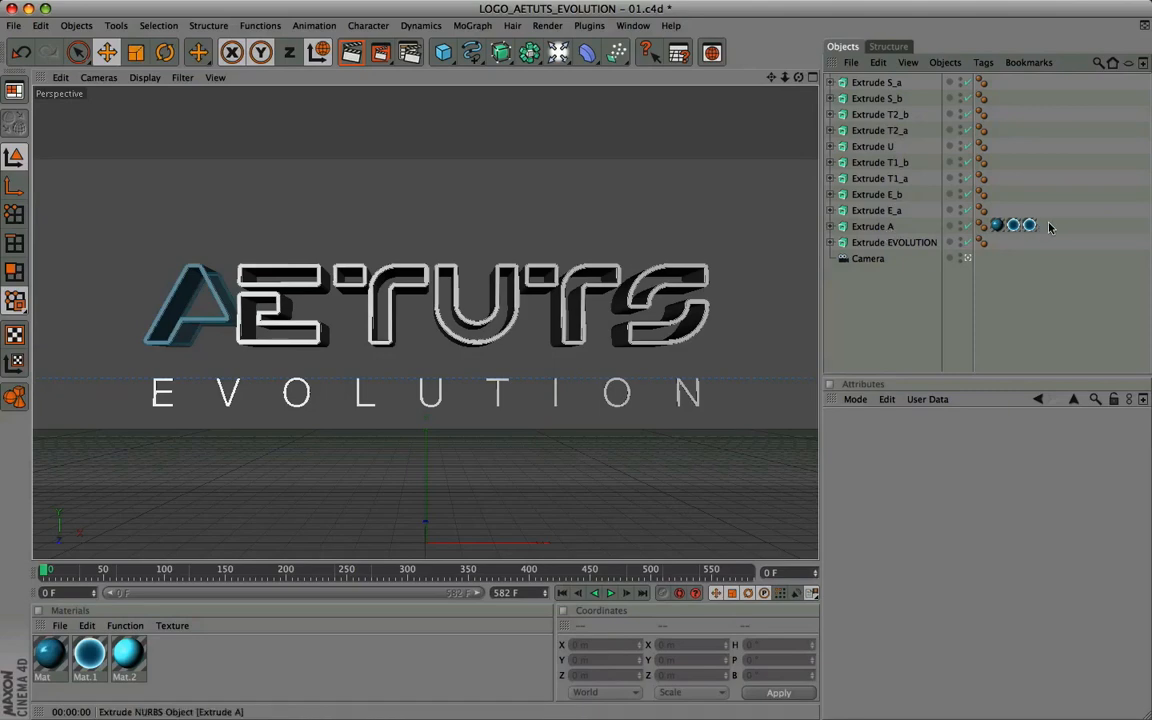
Copy the letter A's three material tags to all other AETUTS letter extrusions and test render the view
left_click_drag(1055, 222, 997, 228)
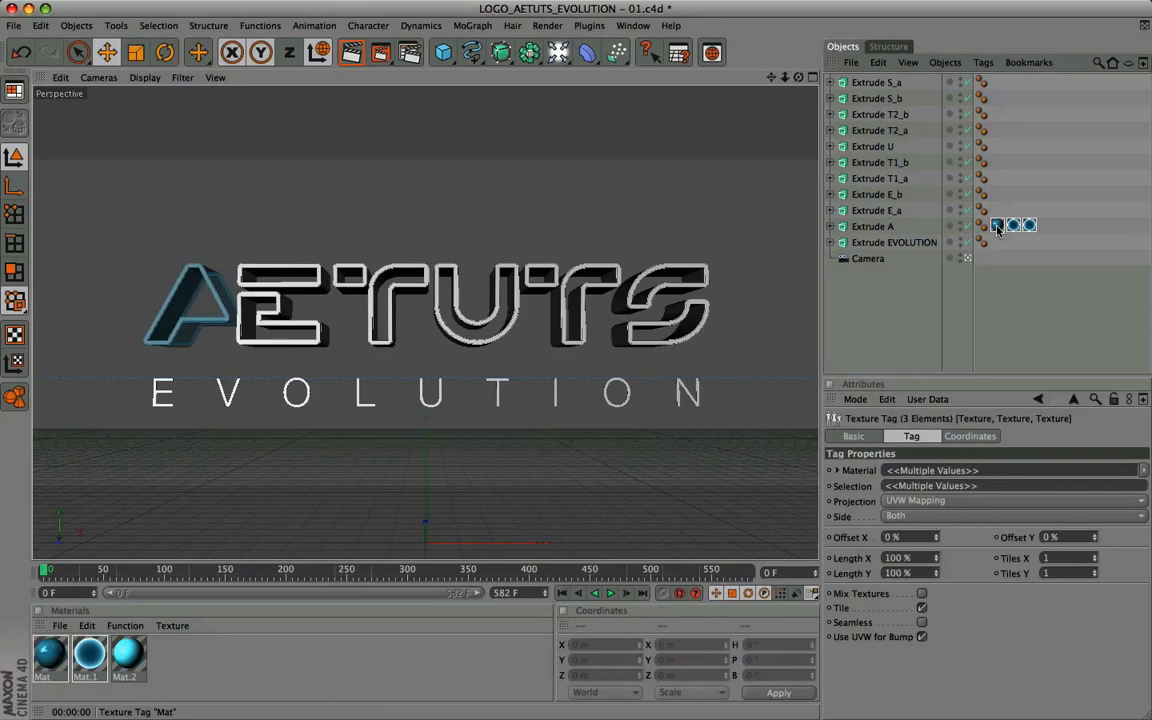
left_click_drag(997, 228, 997, 82, "ctrl")
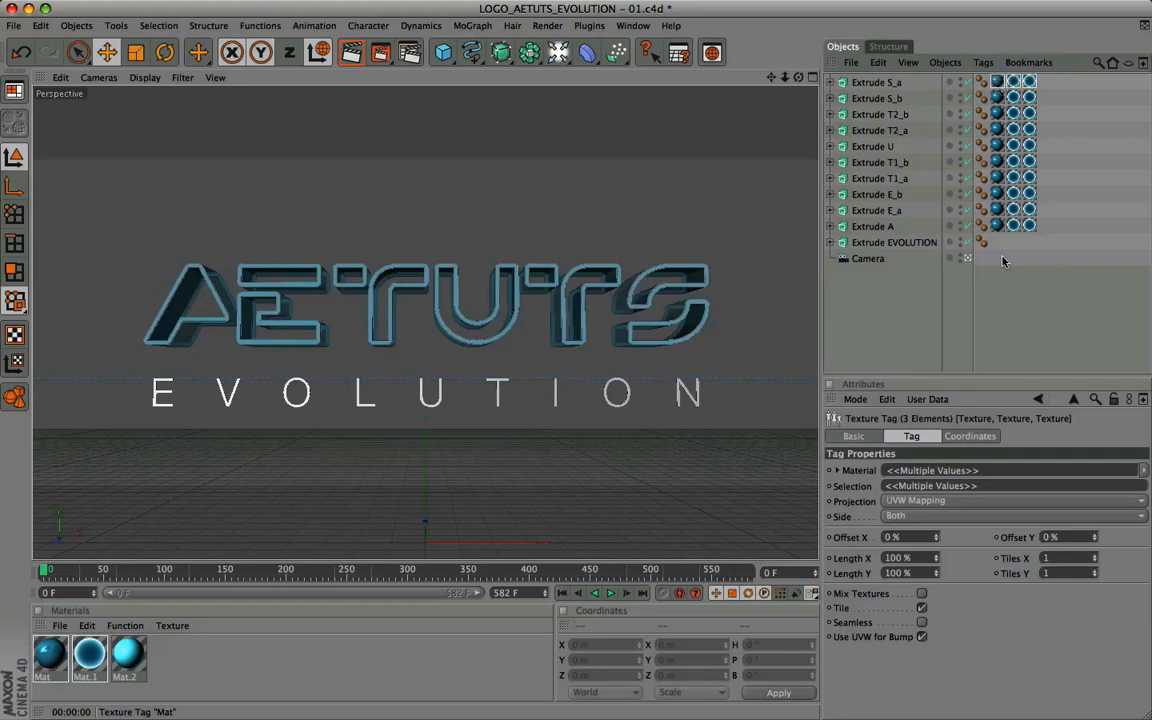
left_click(1014, 345)
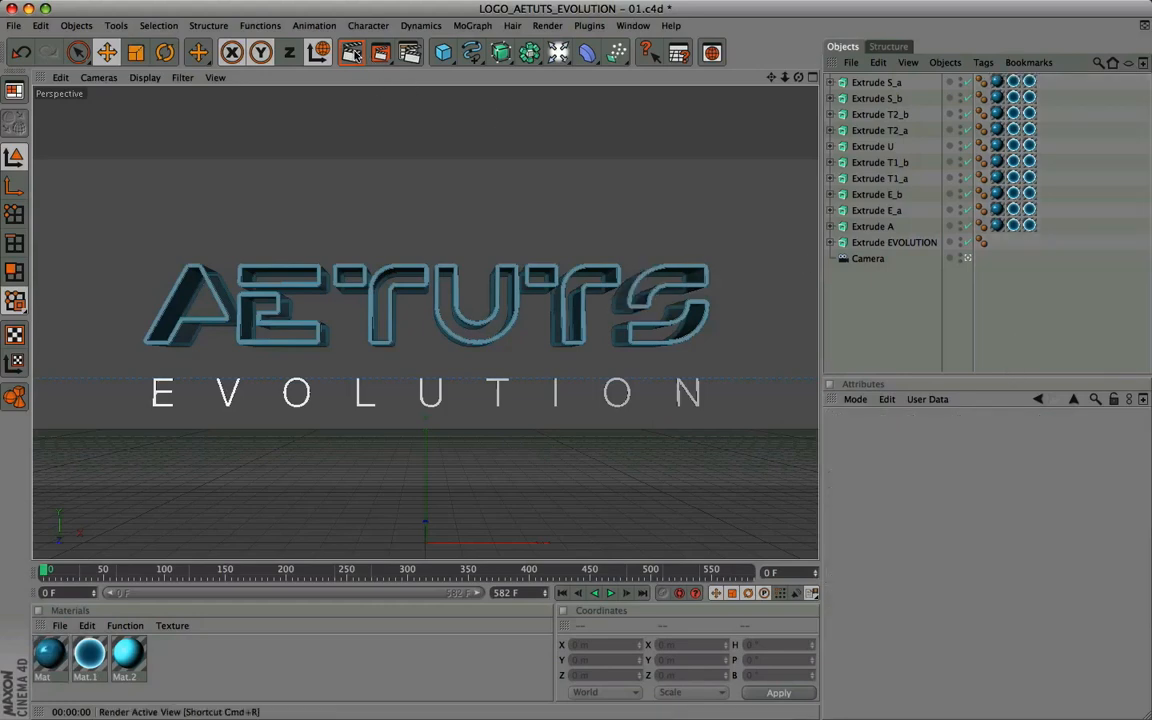
left_click(351, 52)
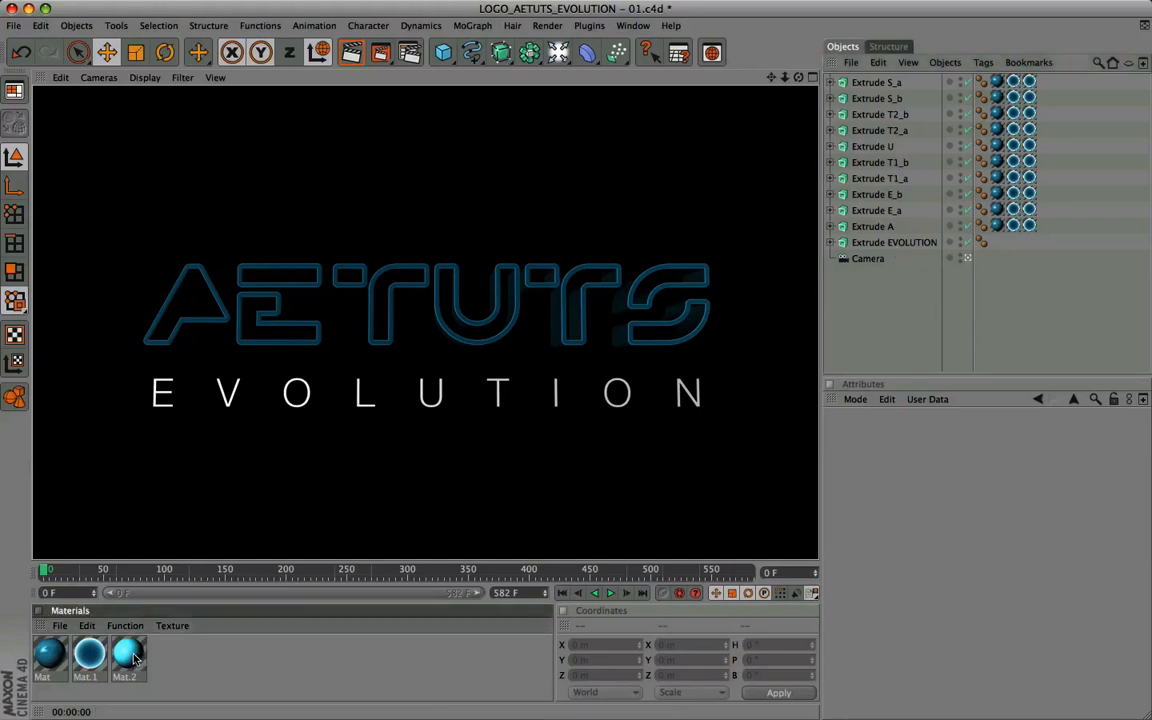
Apply Mat.2 to the EVOLUTION extrusion and test render the view
left_click_drag(133, 658, 872, 248)
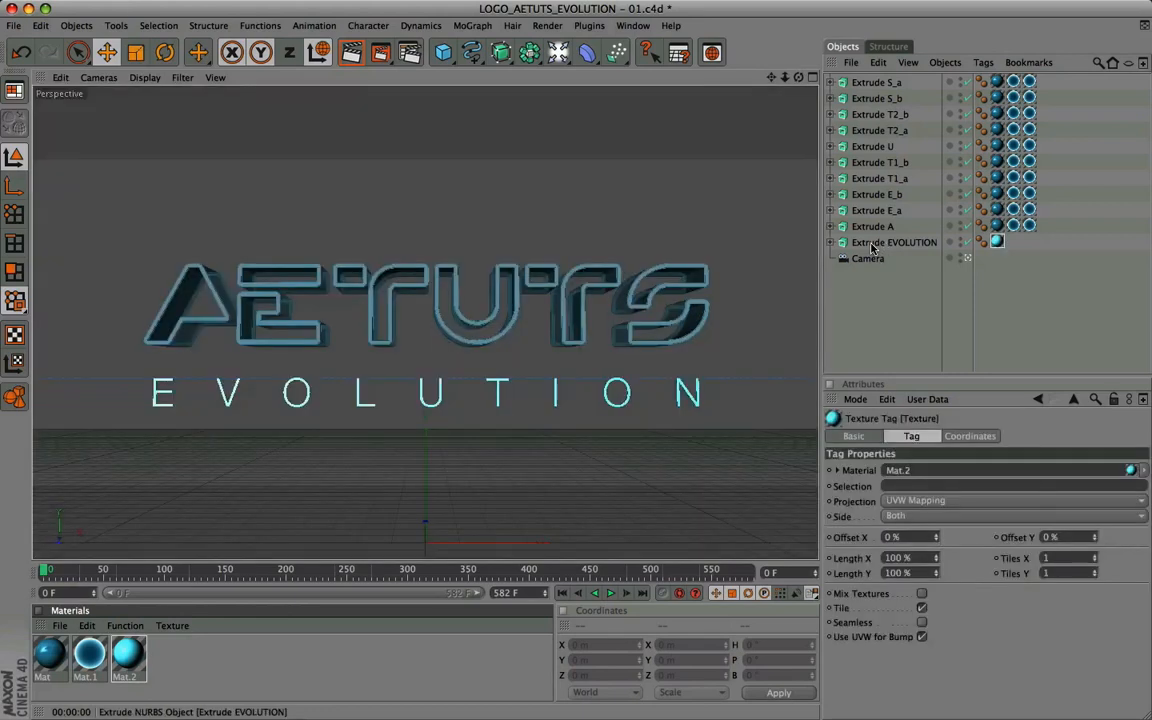
left_click(350, 53)
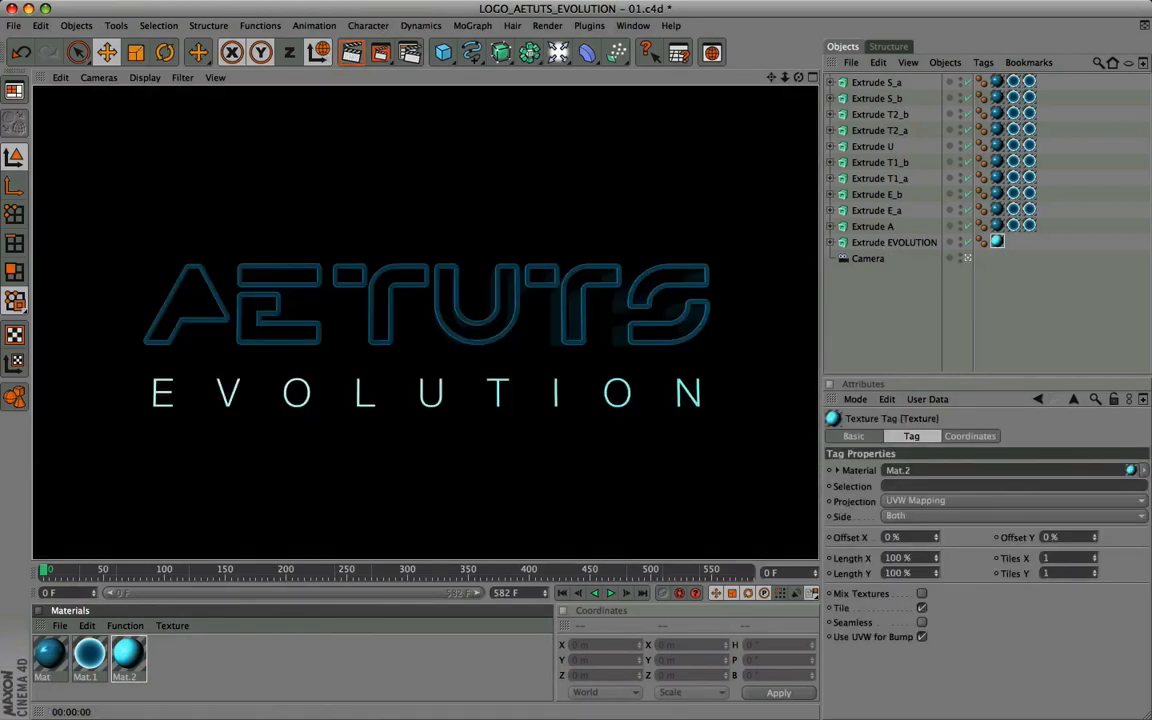
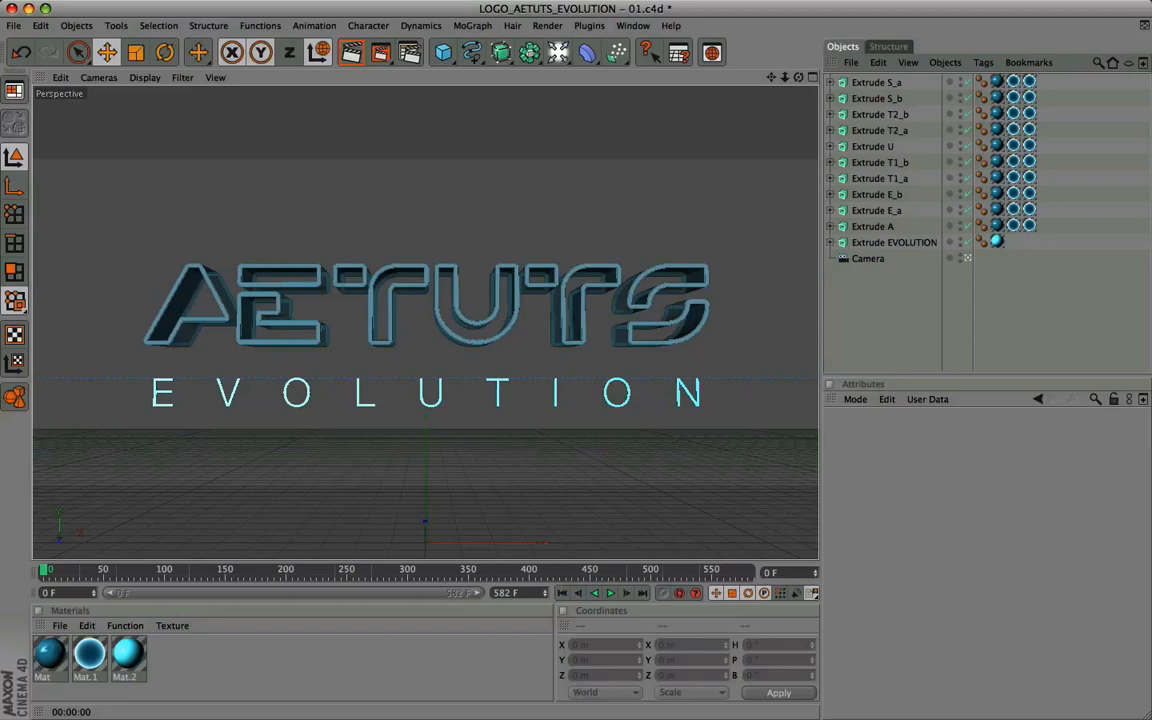
Add an omni light, place it below the Camera in the object list, and rename it FRONT ILLUMINATION
left_click(558, 52)
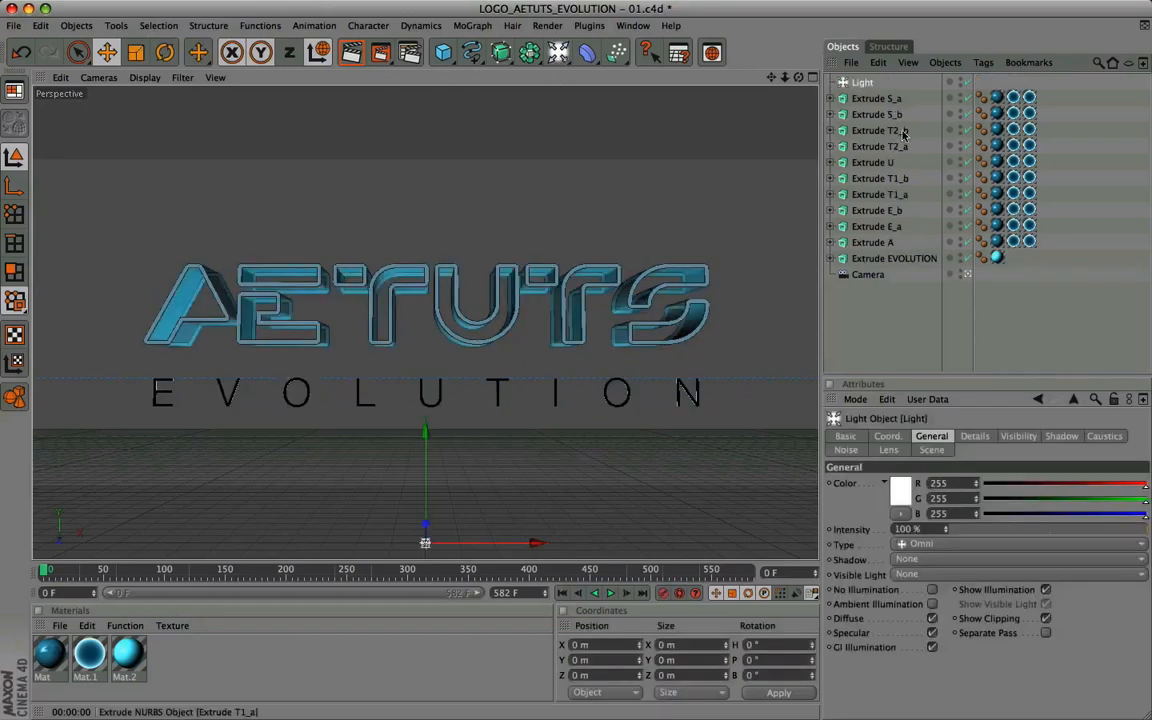
left_click_drag(858, 82, 866, 292)
double_click(862, 274)
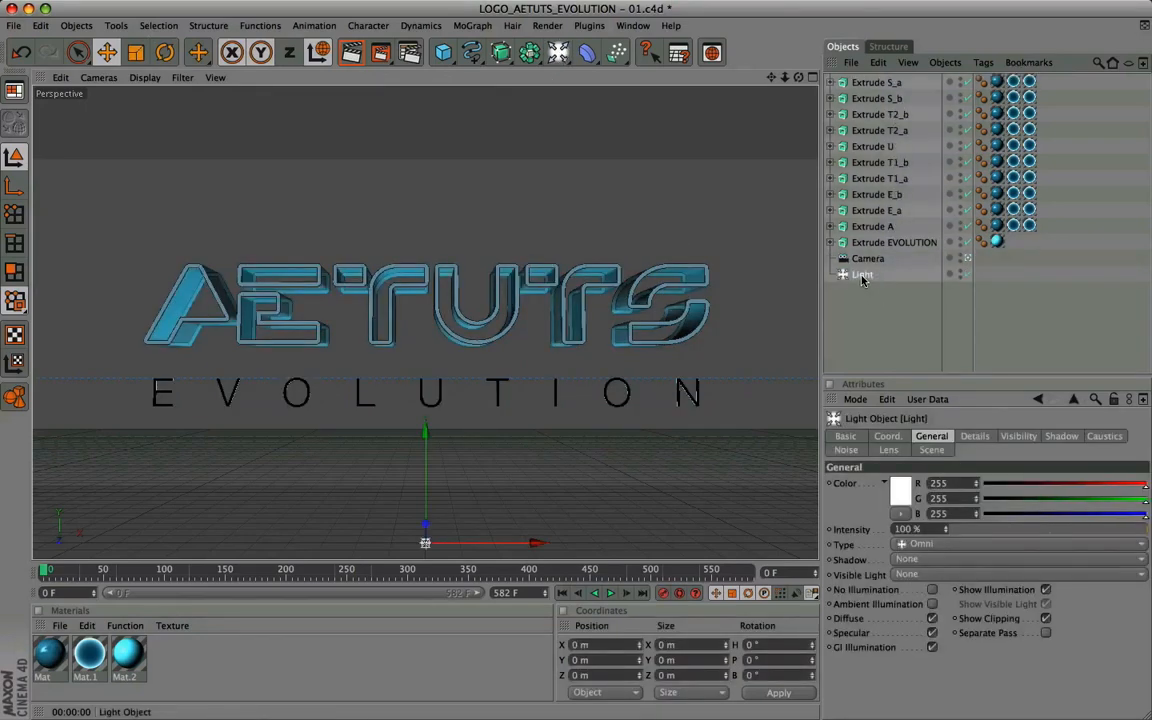
type("FR")
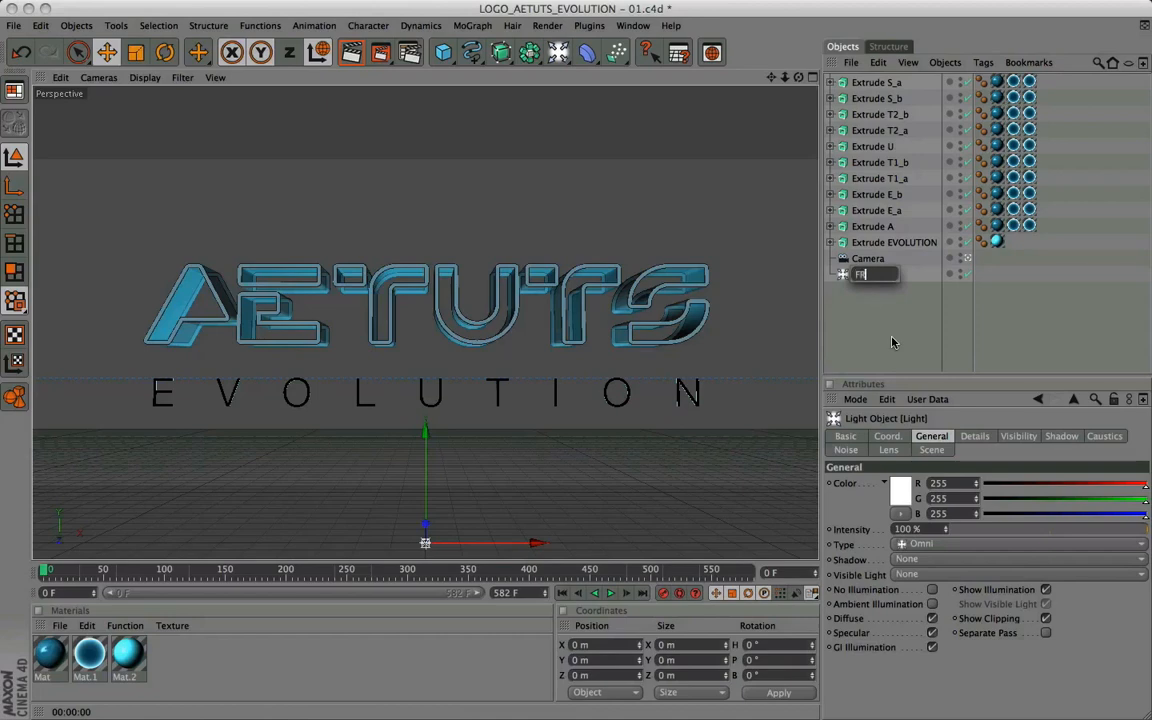
type("ONT ILLUM")
type("INATION")
key("Return")
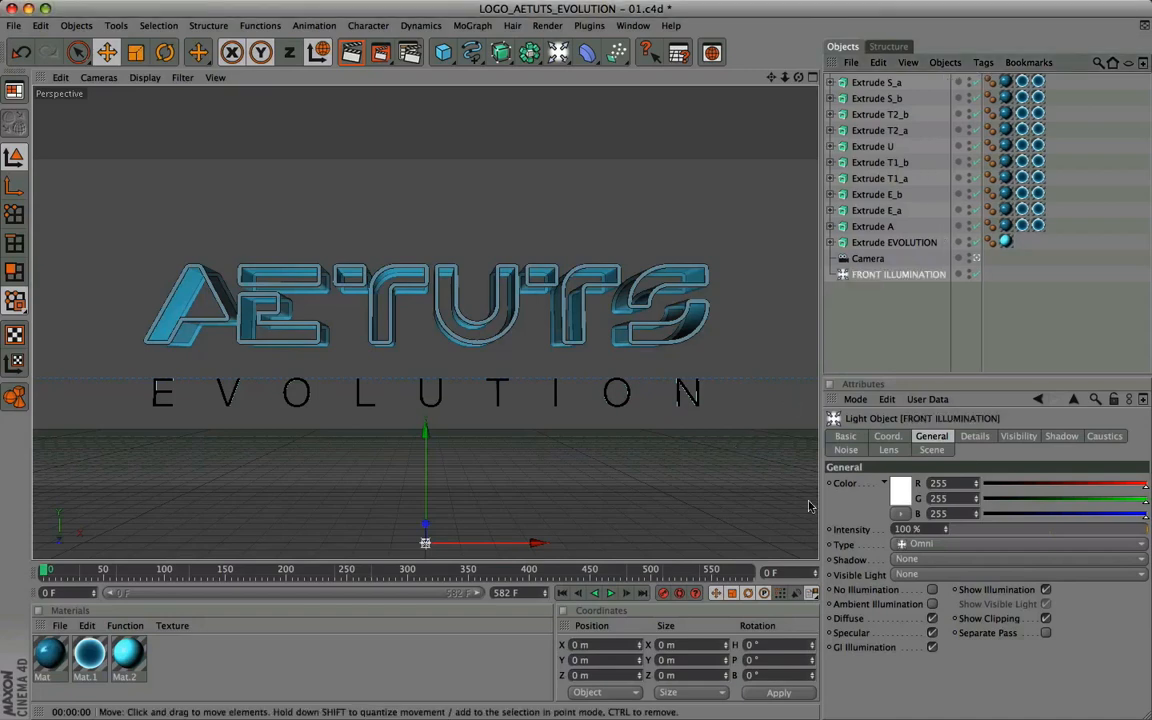
Set the FRONT ILLUMINATION light's intensity to 71%
double_click(920, 529)
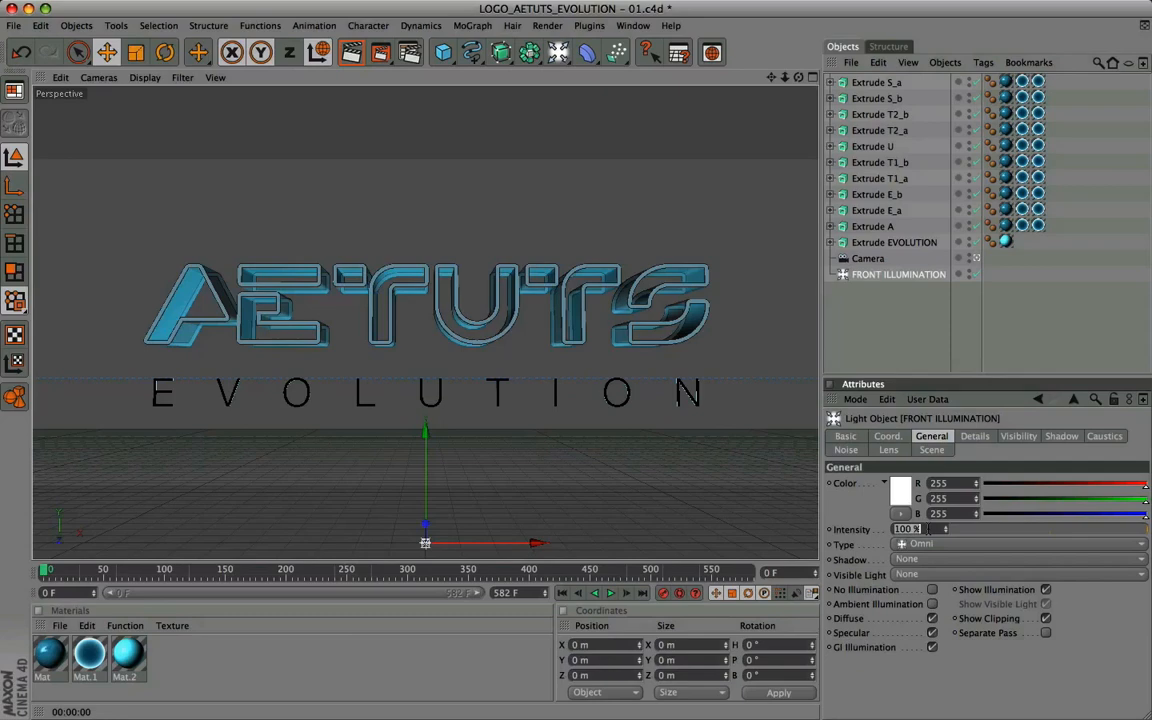
type("71")
key("Return")
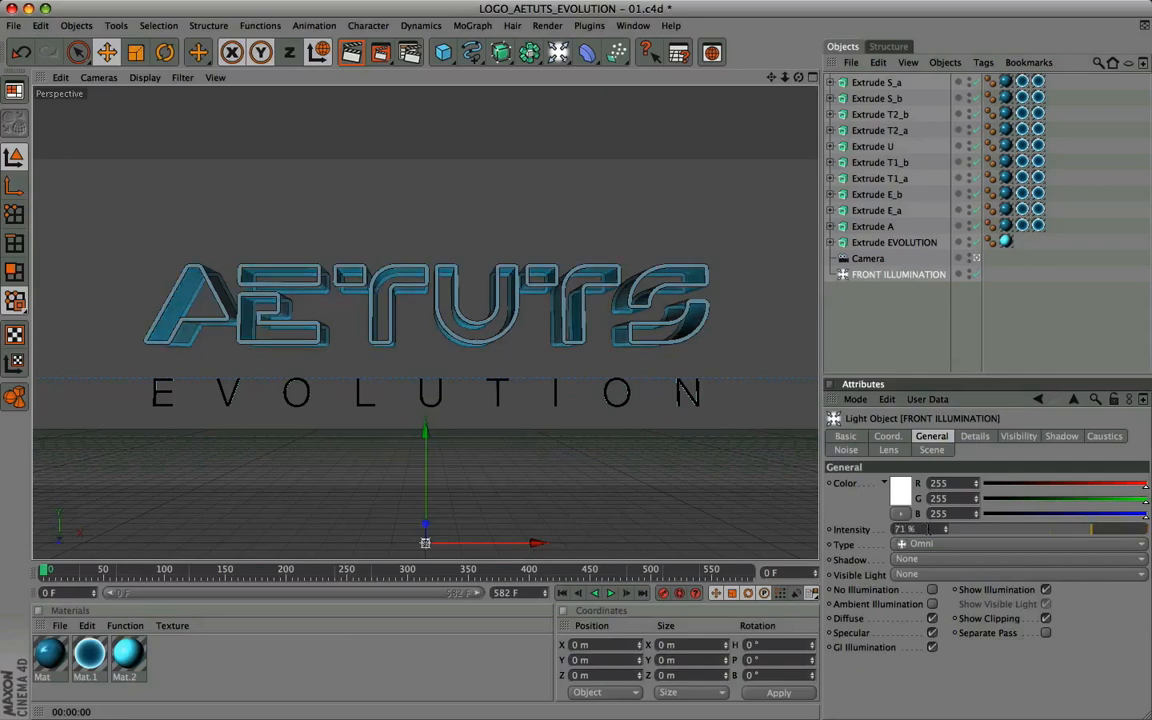
Position the FRONT ILLUMINATION light at Y -925.804 m and Z -3372.121 m, and check its placement in the four views
left_click(889, 437)
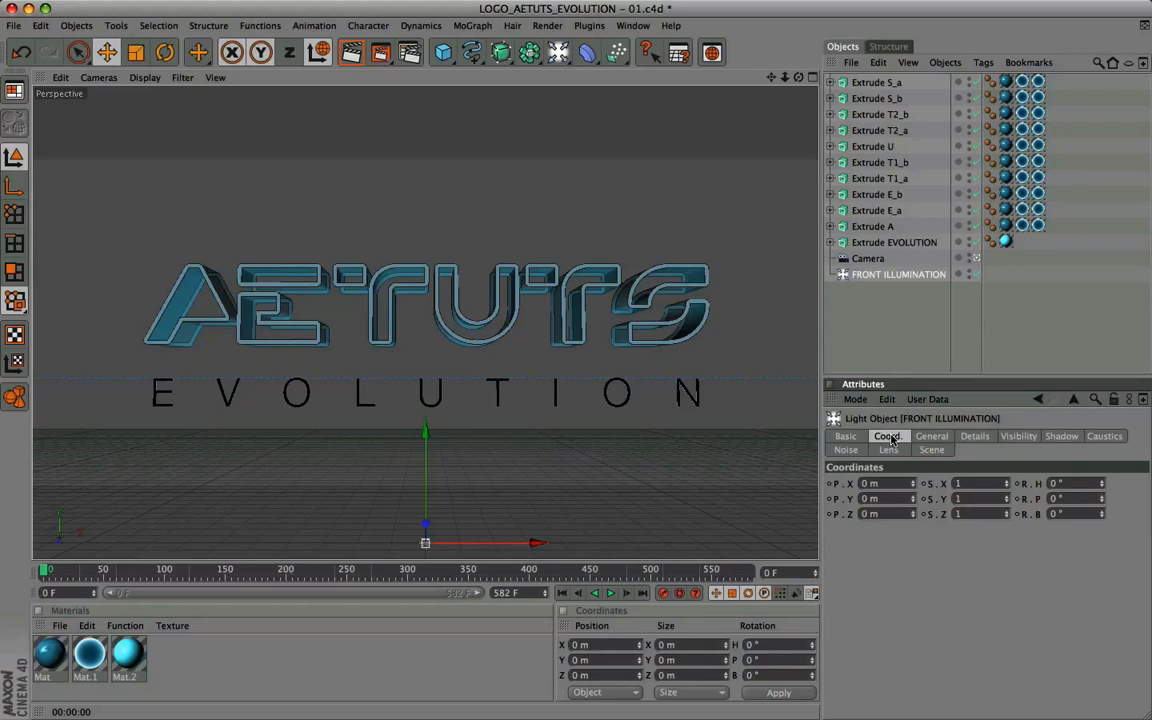
left_click(885, 497)
type("-925.804")
key("Return")
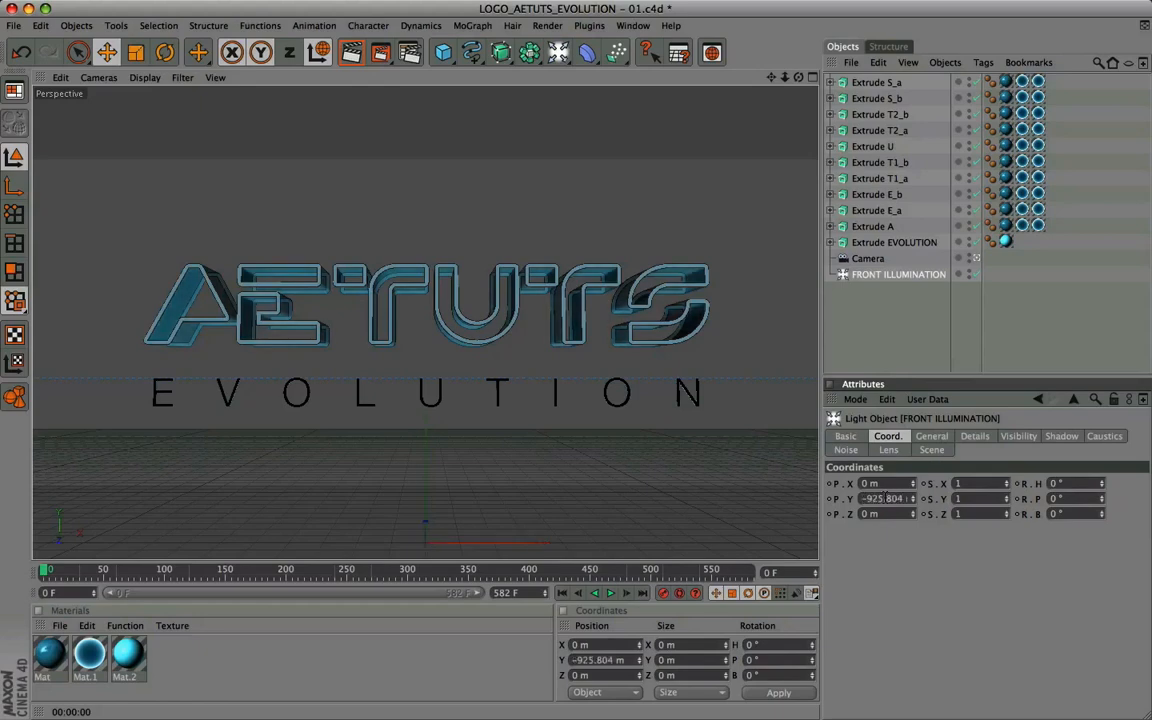
left_click(890, 513)
type("-3372.121")
key("Return")
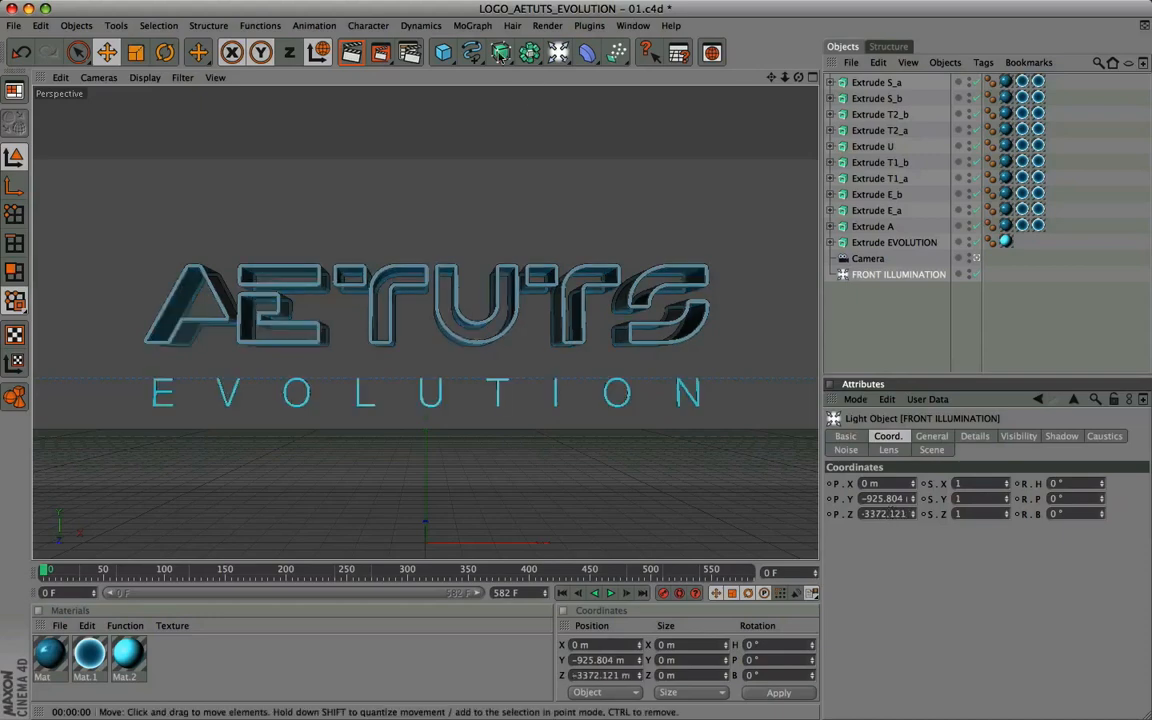
left_click(811, 78)
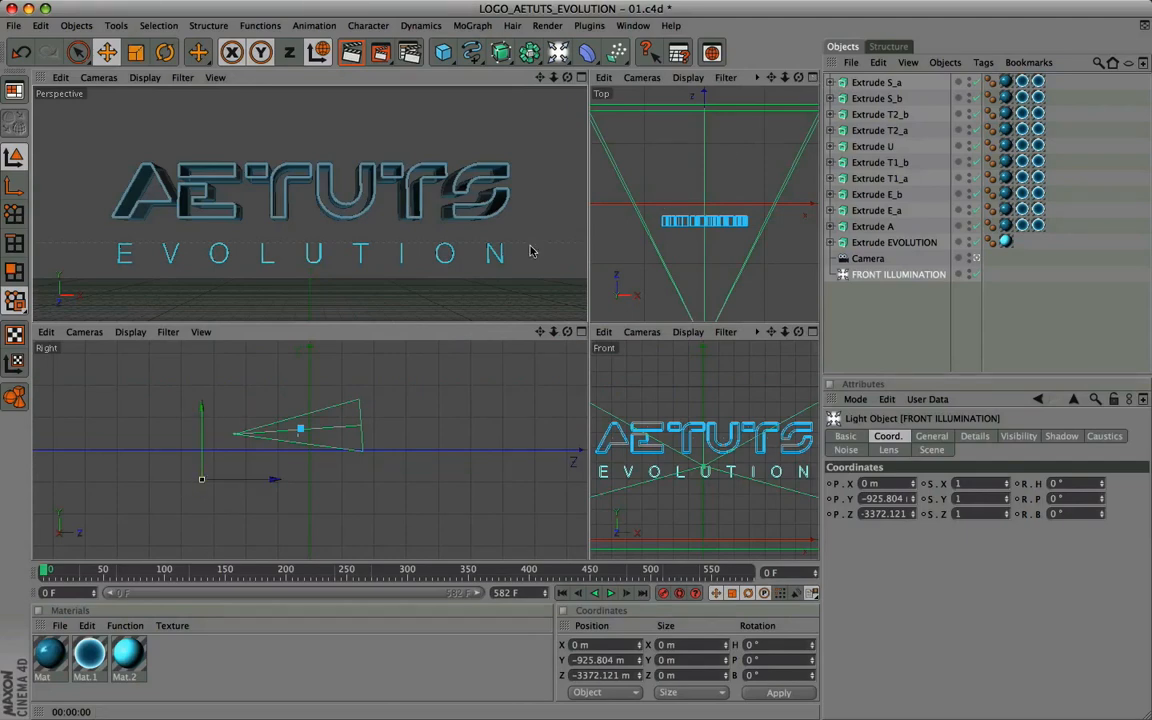
left_click(581, 77)
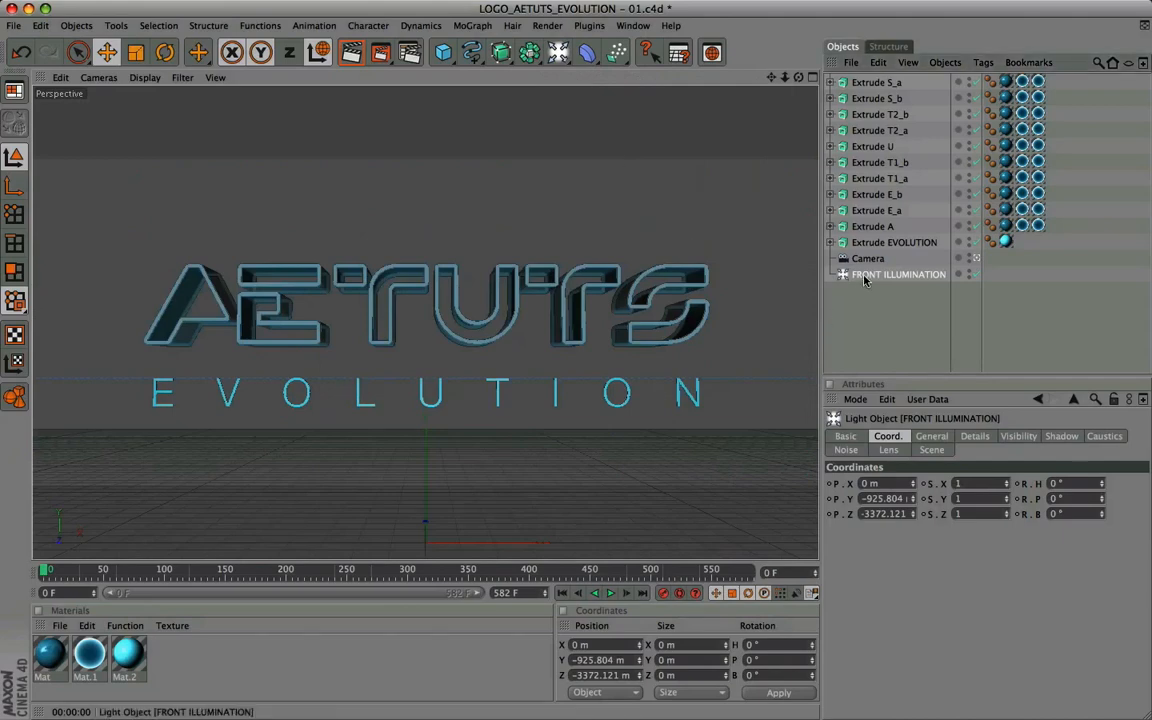
Duplicate the FRONT ILLUMINATION light, place the copy directly below the Camera in the object list, and rename it BACK ILLUMINATION
key("ctrl+c")
key("ctrl+v")
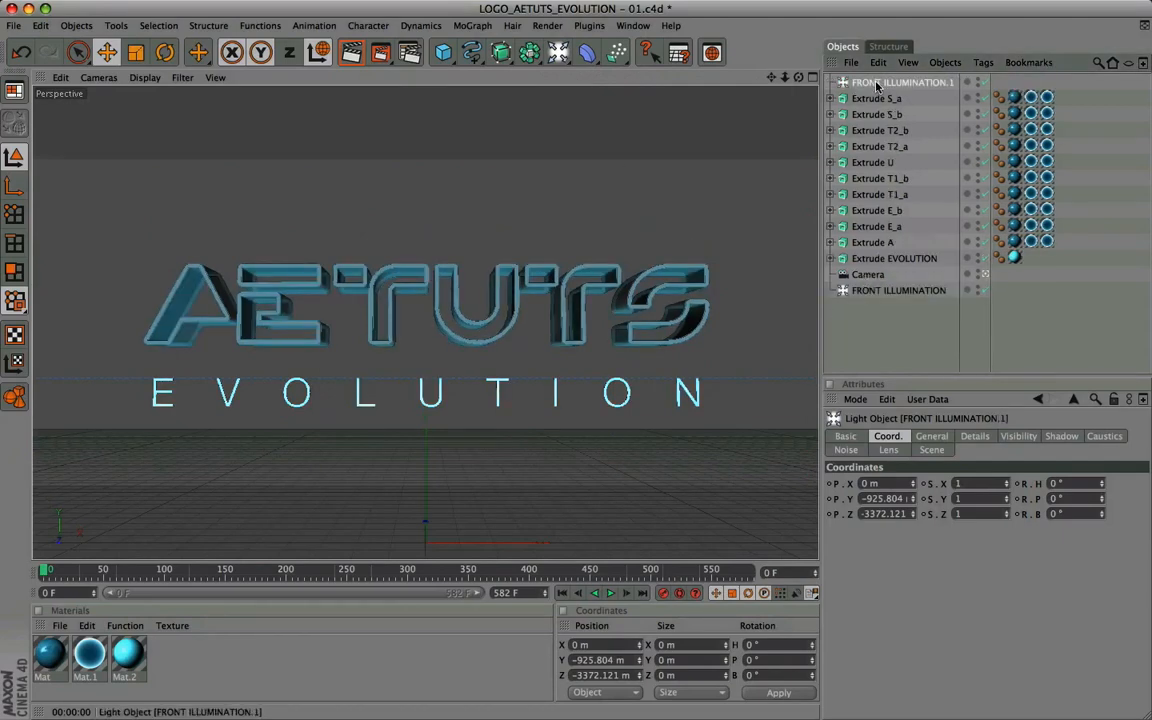
left_click_drag(876, 86, 878, 296)
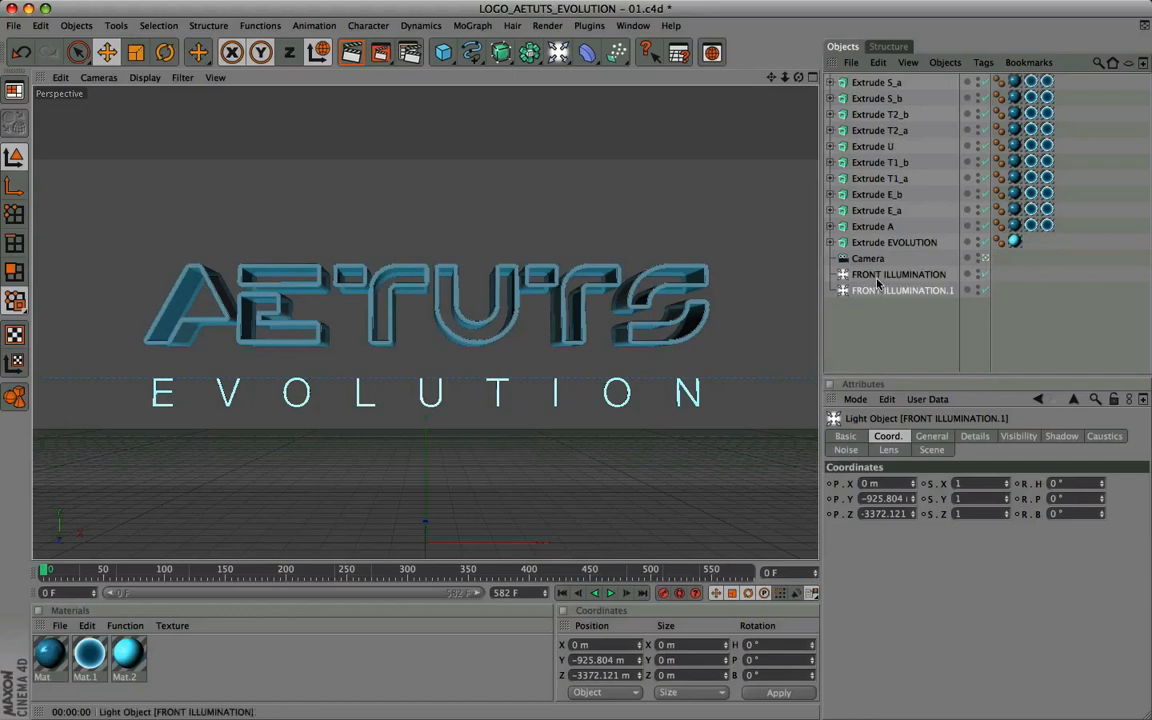
left_click_drag(880, 290, 886, 270)
double_click(886, 276)
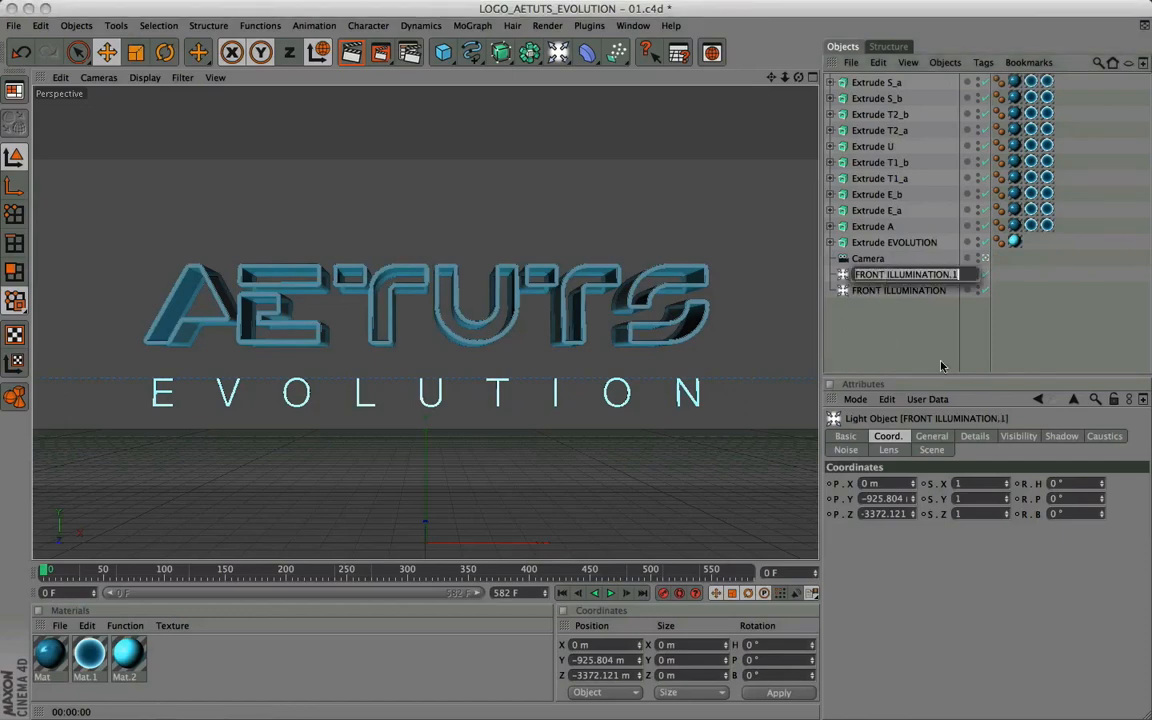
type("BACK ")
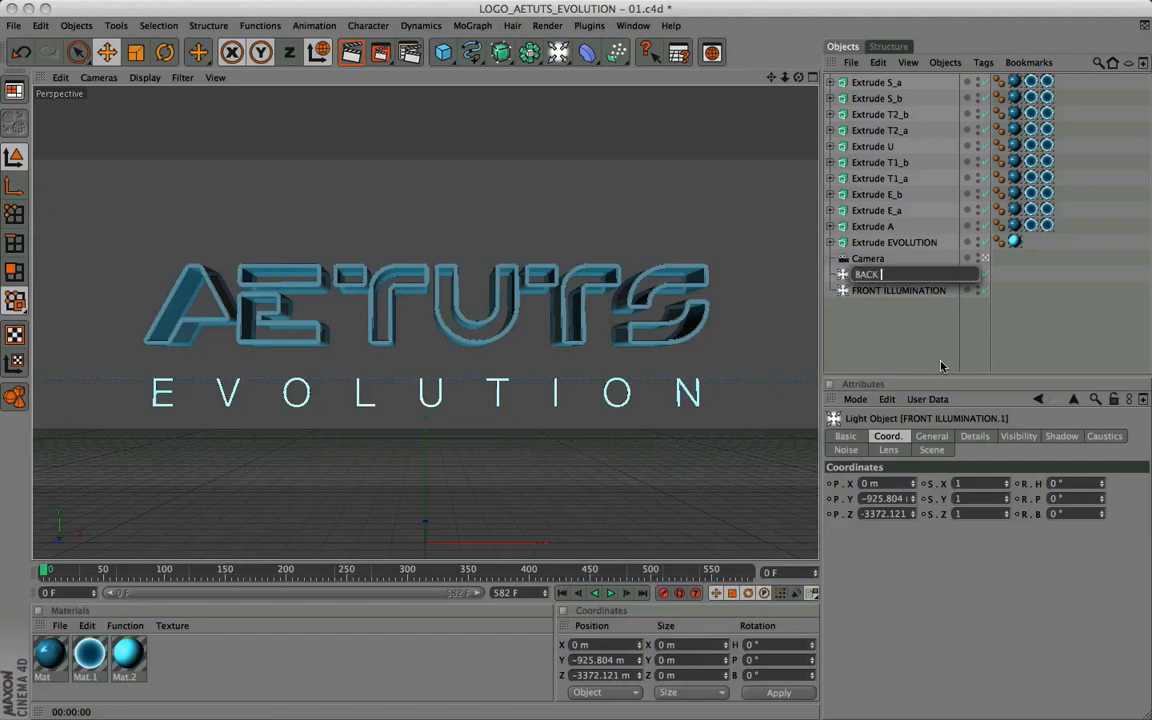
type("ILLUMINATION")
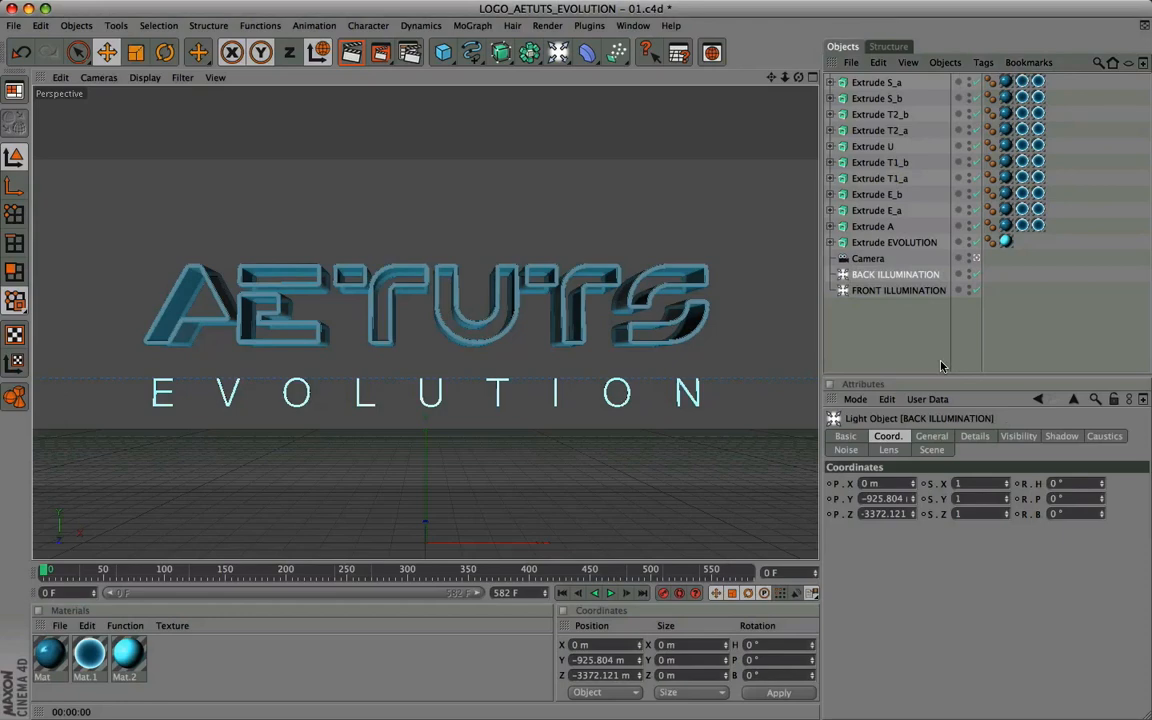
Set the BACK ILLUMINATION light's intensity to 72%
left_click(931, 438)
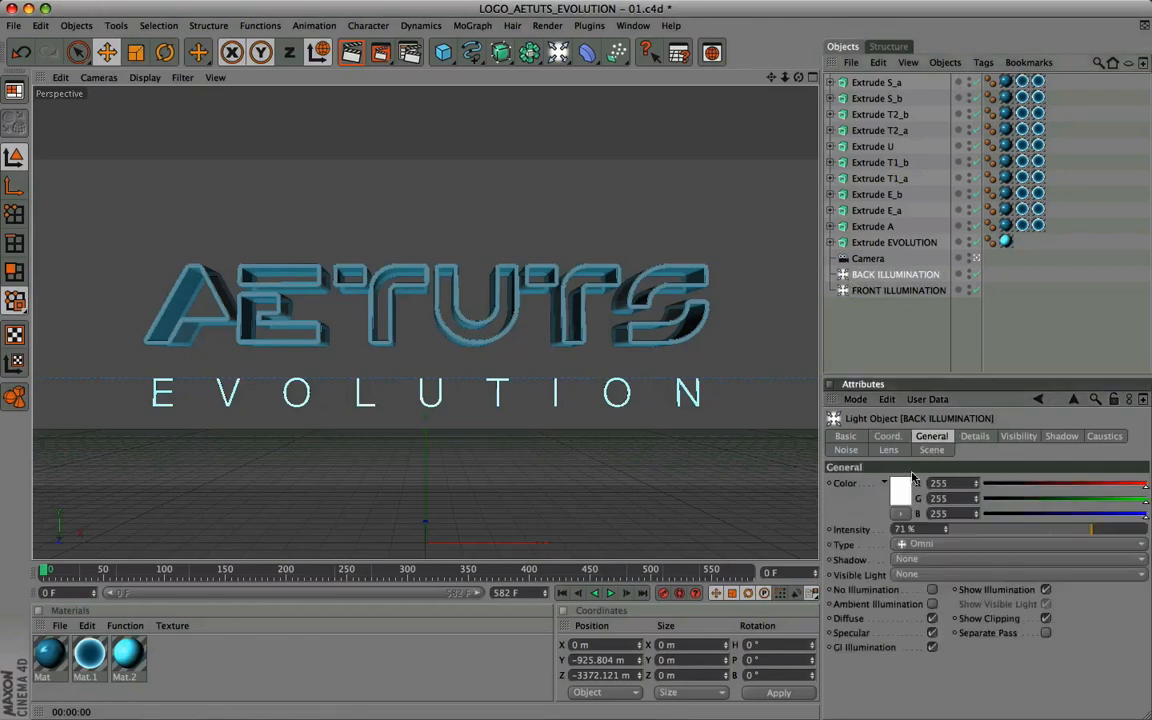
double_click(912, 529)
type("72")
key("Return")
Position the BACK ILLUMINATION light at Y 228.92 m and Z 997.102 m, and check its placement in the four views
left_click(895, 438)
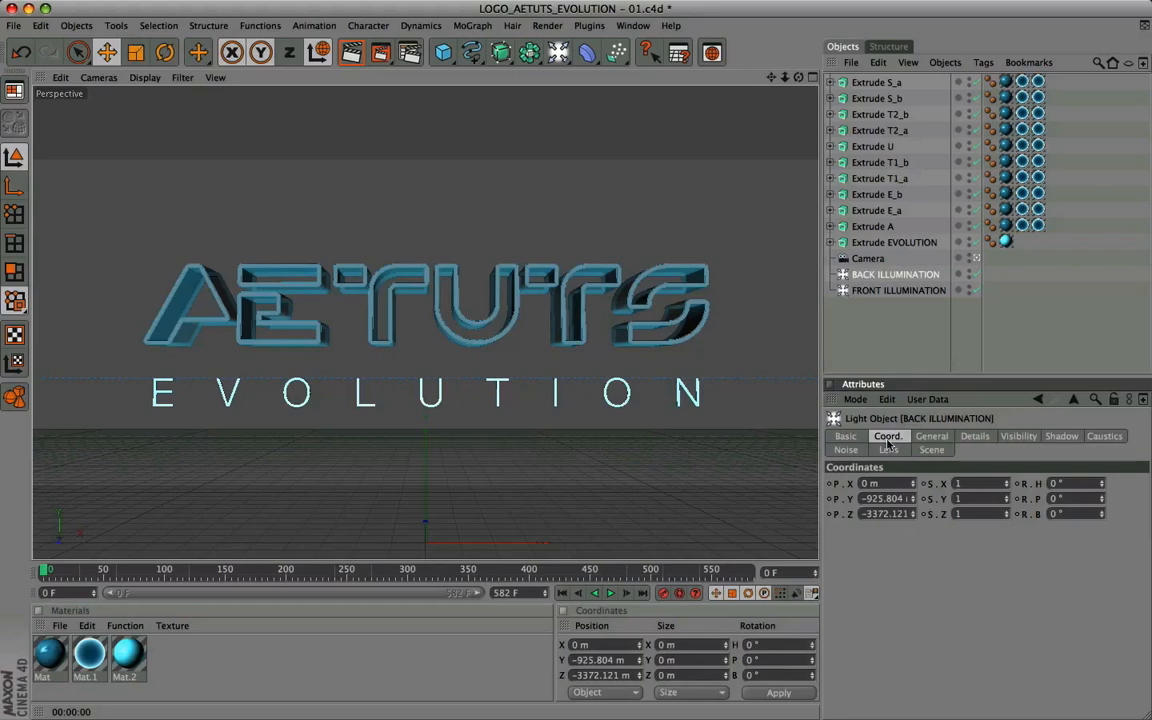
double_click(901, 498)
type("228.92")
key("Return")
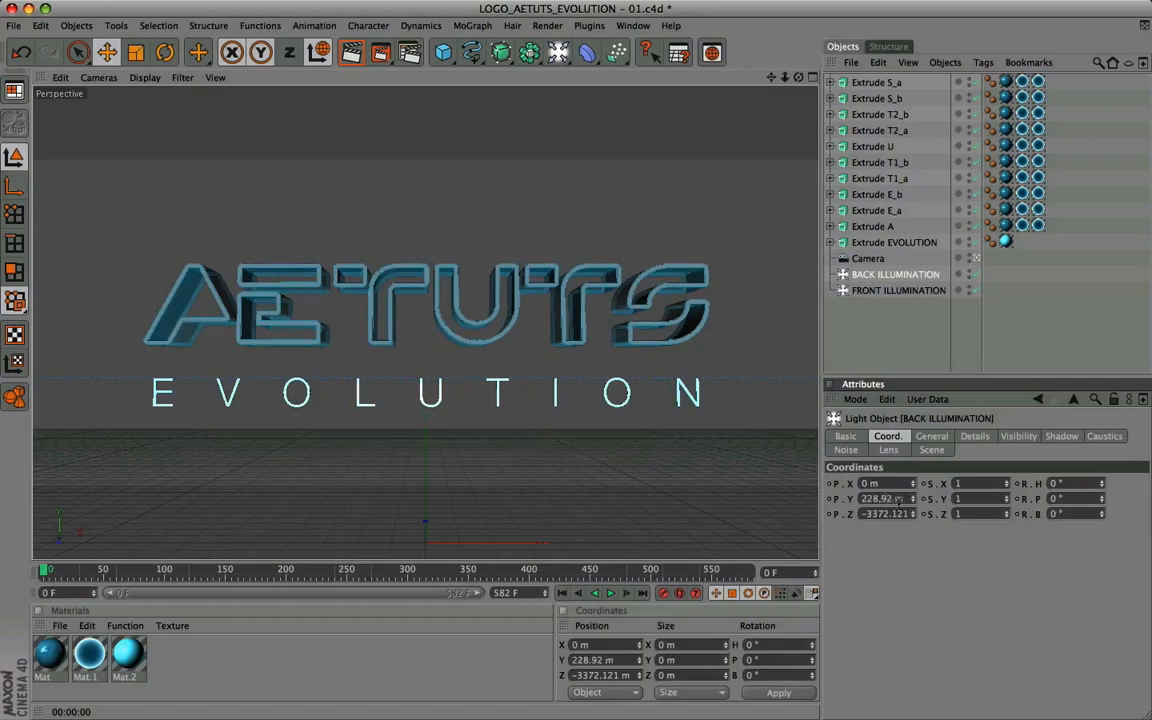
double_click(901, 513)
type("997.102")
key("Return")
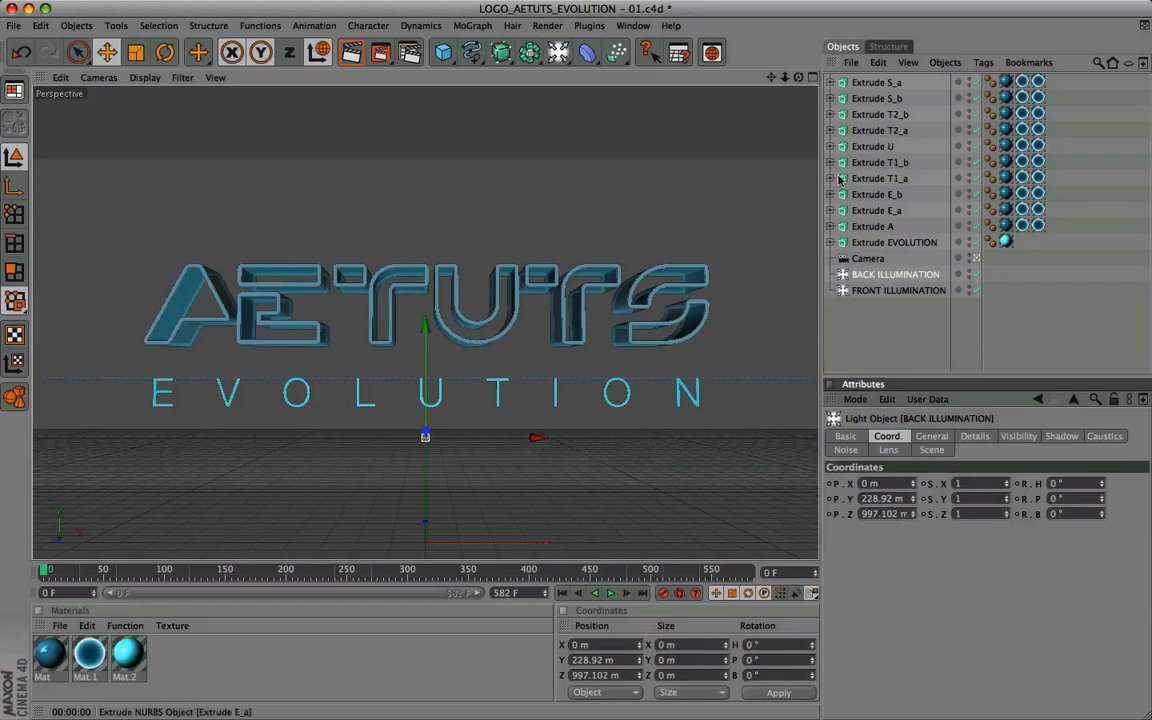
left_click(812, 78)
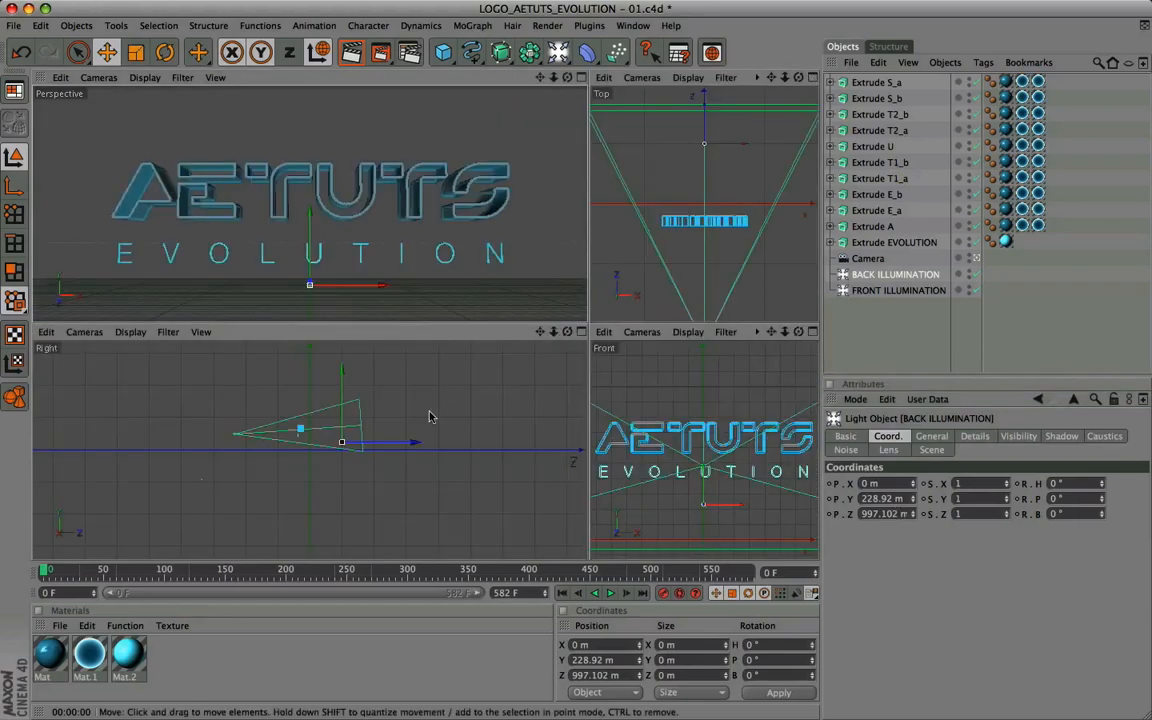
Duplicate the BACK ILLUMINATION light, place the copy directly below the Camera in the object list, and rename it BOTTOM ILLUMINATION
left_click(890, 290)
left_click(885, 275)
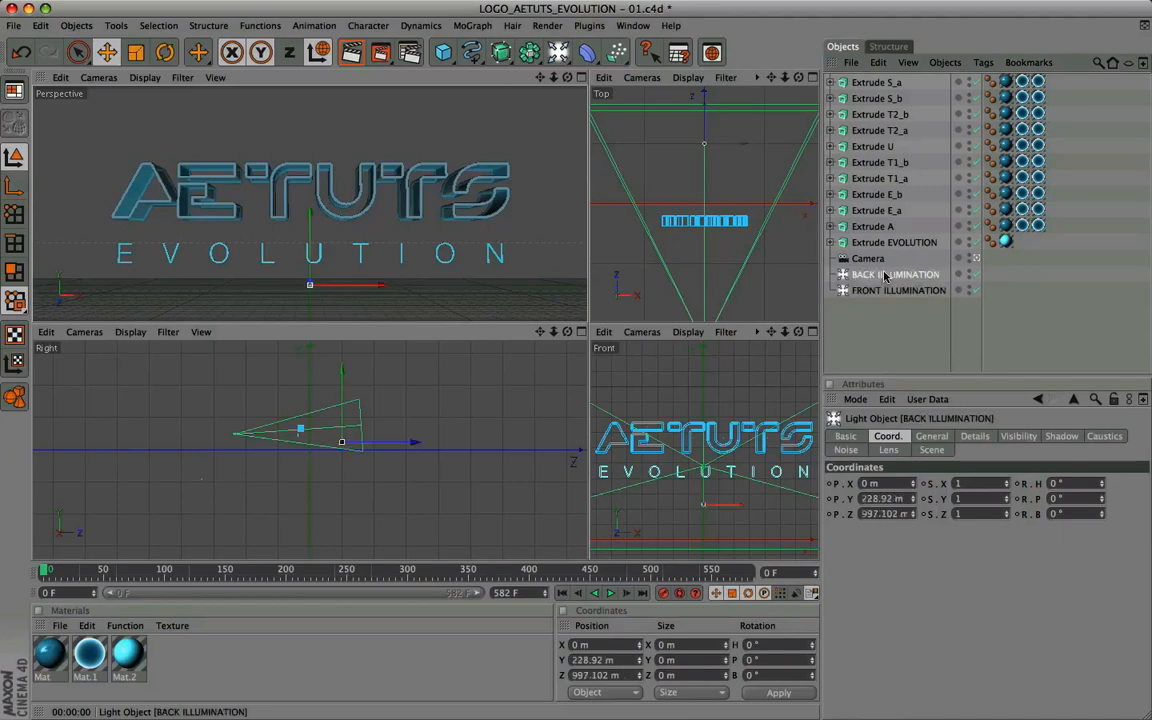
left_click(581, 78)
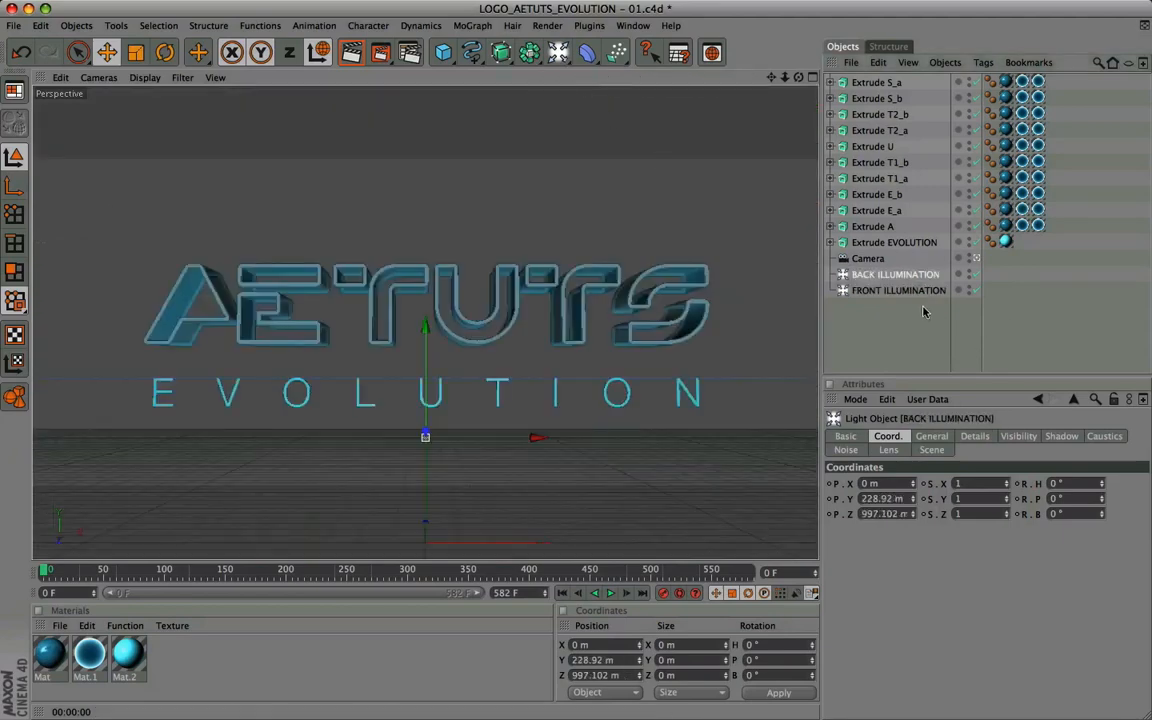
key("ctrl+c")
key("ctrl+v")
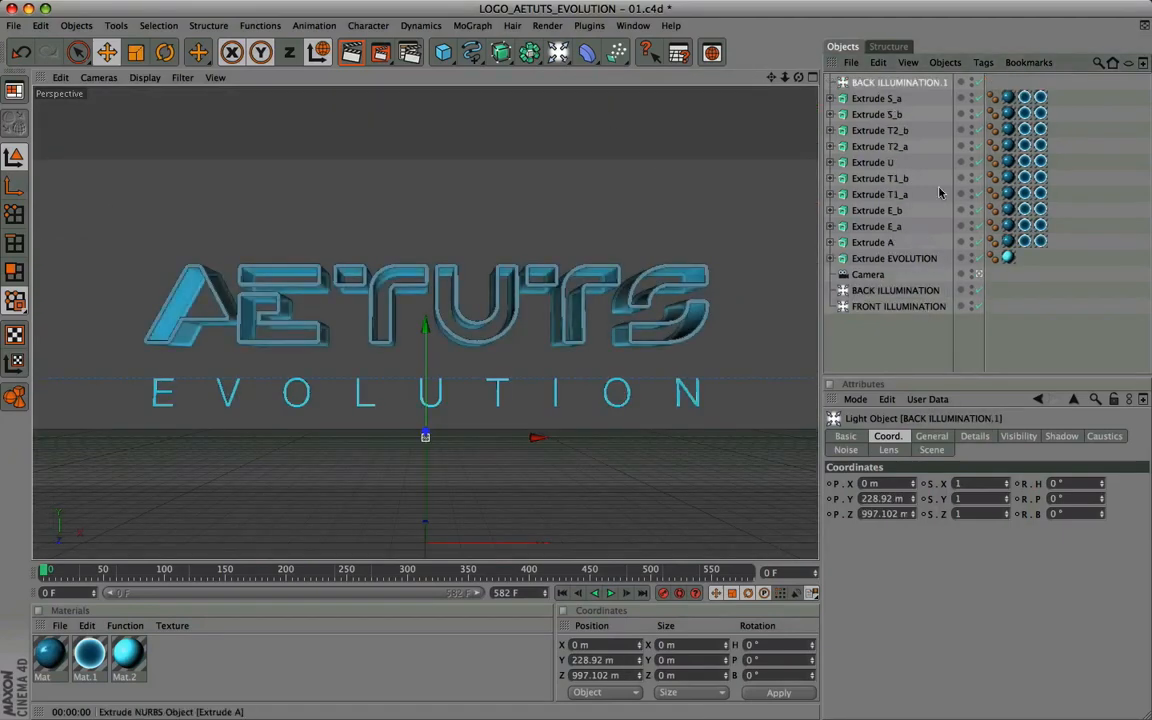
left_click_drag(911, 261, 815, 257)
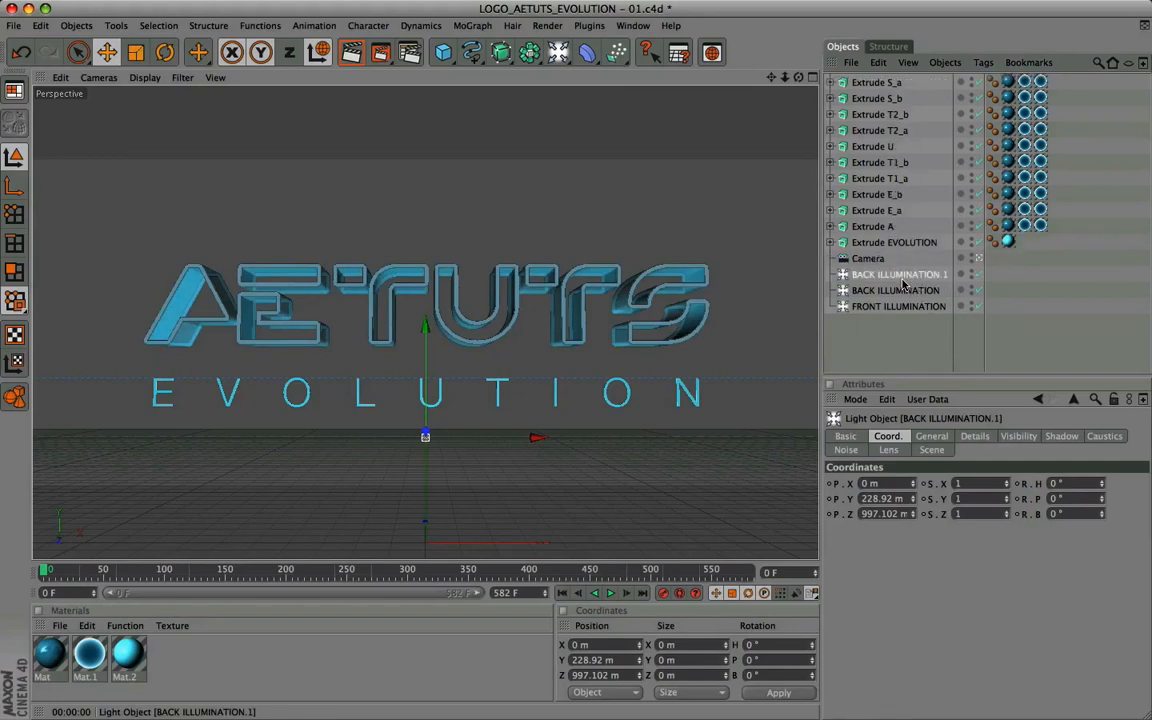
double_click(872, 276)
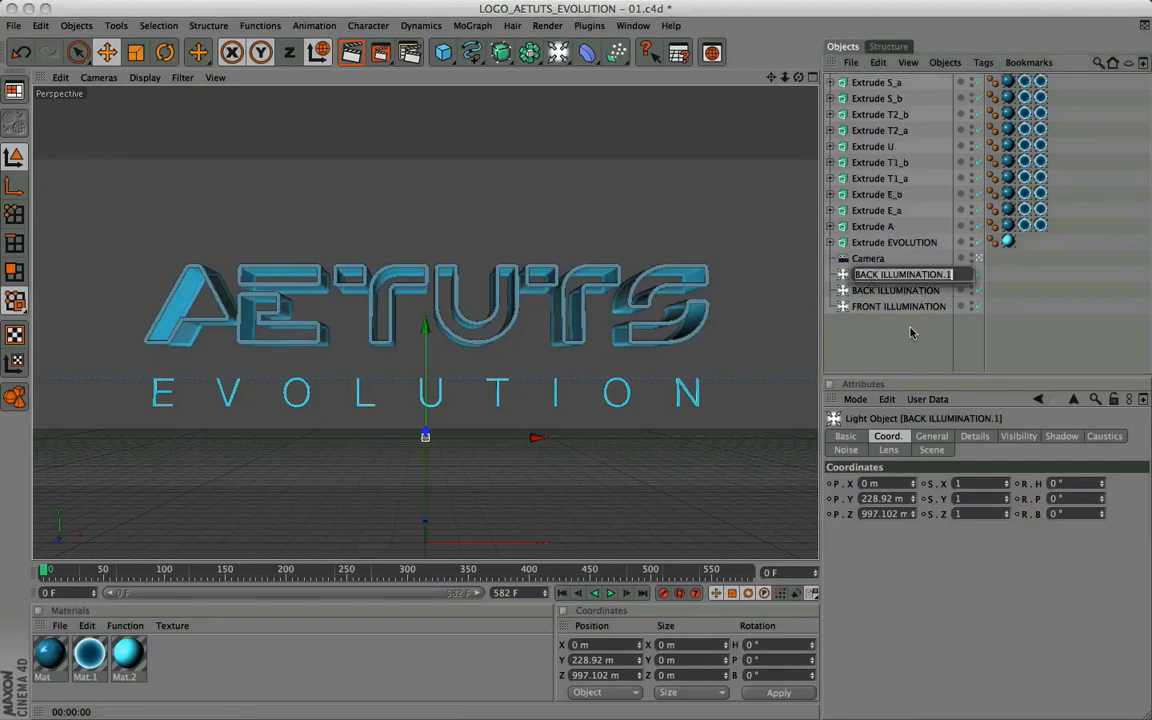
type("BO")
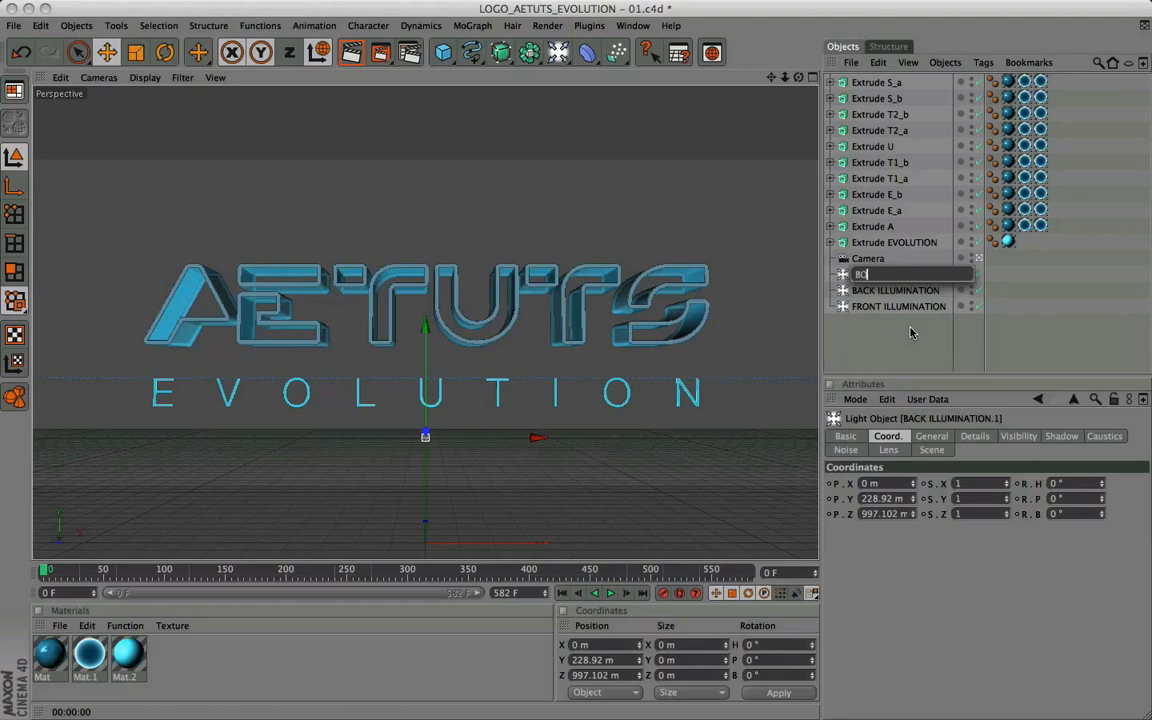
type("TTOM ILLUMINATION")
key("Return")
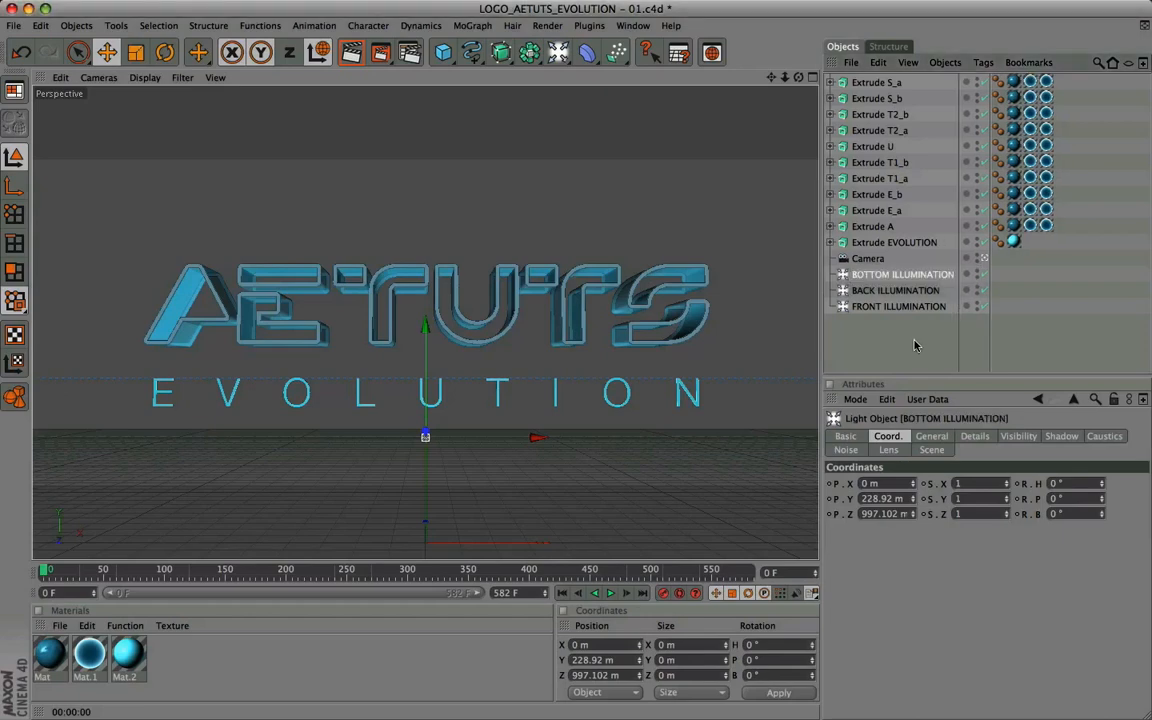
Set the BOTTOM ILLUMINATION light's intensity to 152%
left_click(932, 437)
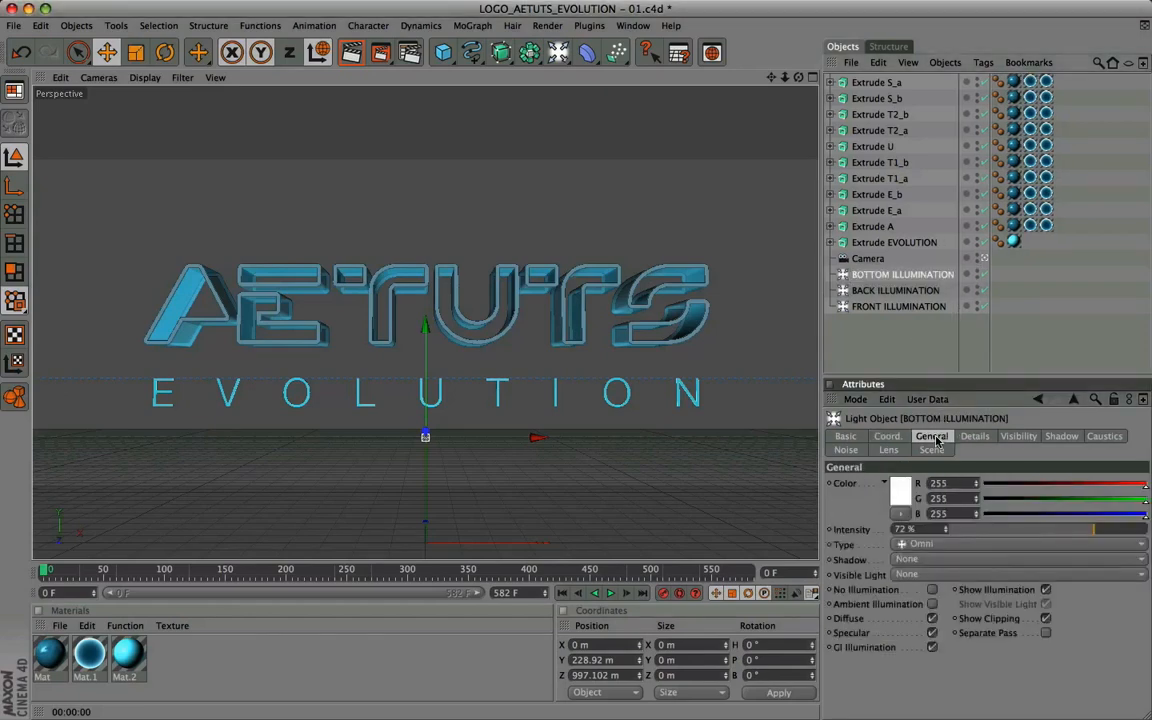
left_click(910, 529)
type("152")
key("Return")
Position the BOTTOM ILLUMINATION light at Y -181.218 m and Z 0 m, and preview the lighting with a render of the perspective view
left_click(896, 437)
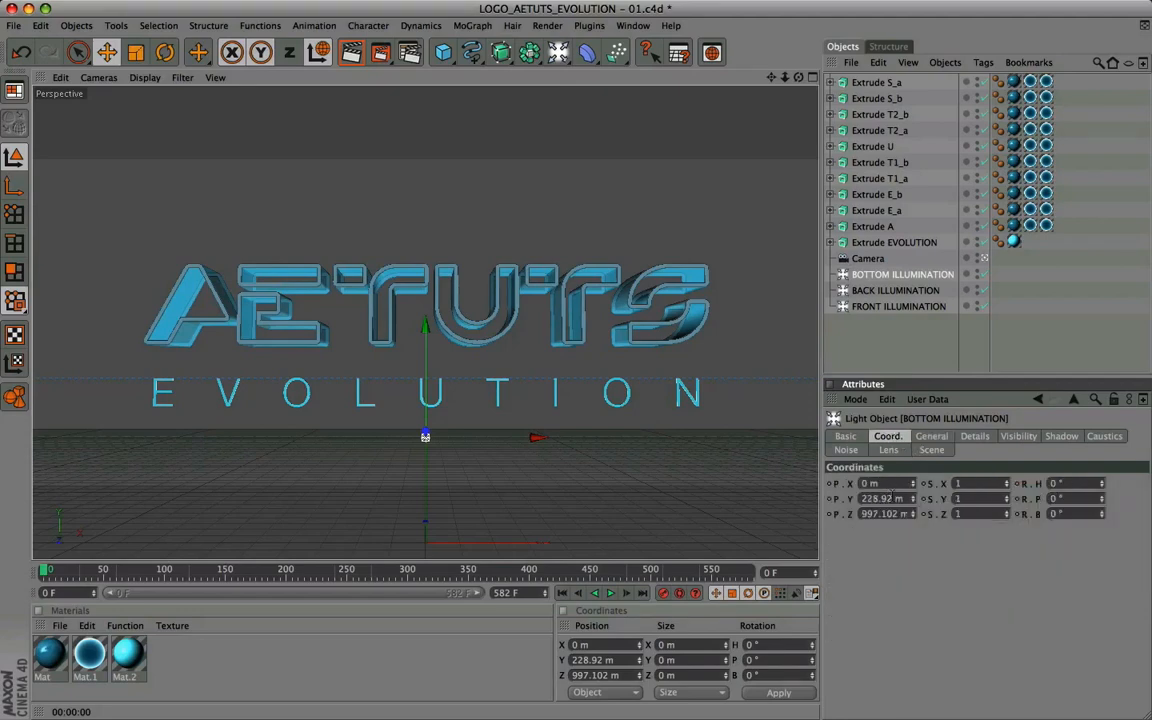
double_click(890, 498)
type("-181,218")
key("Return")
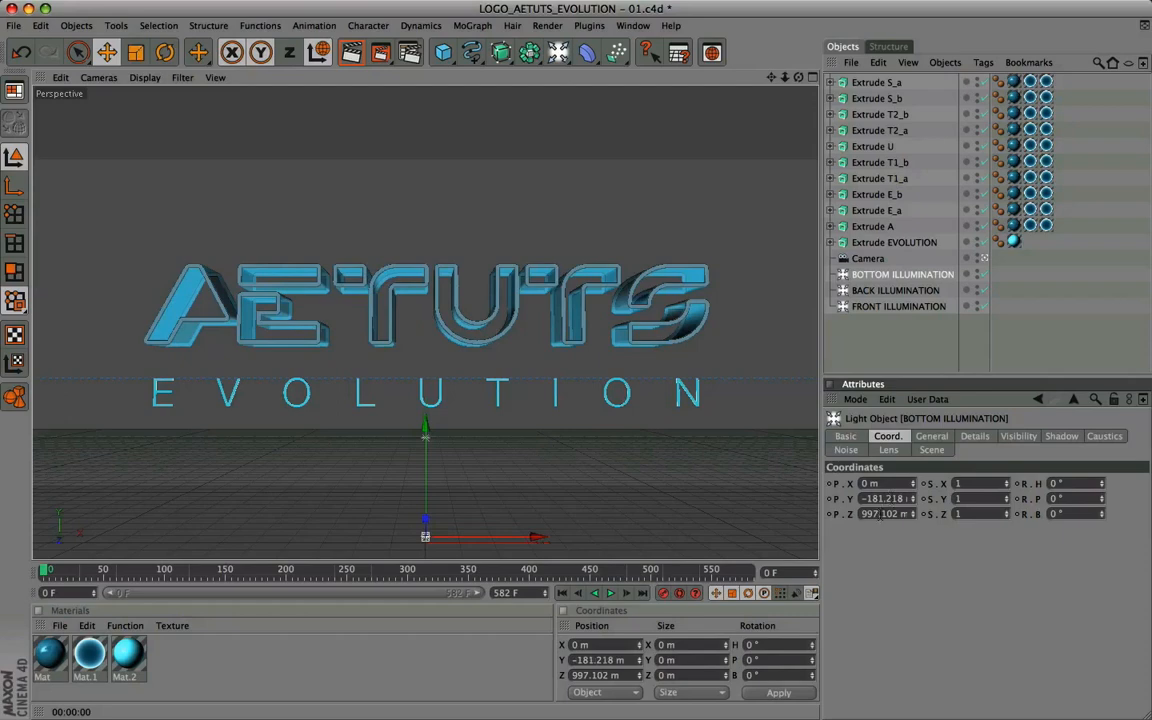
left_click(880, 513)
type("0")
key("Return")
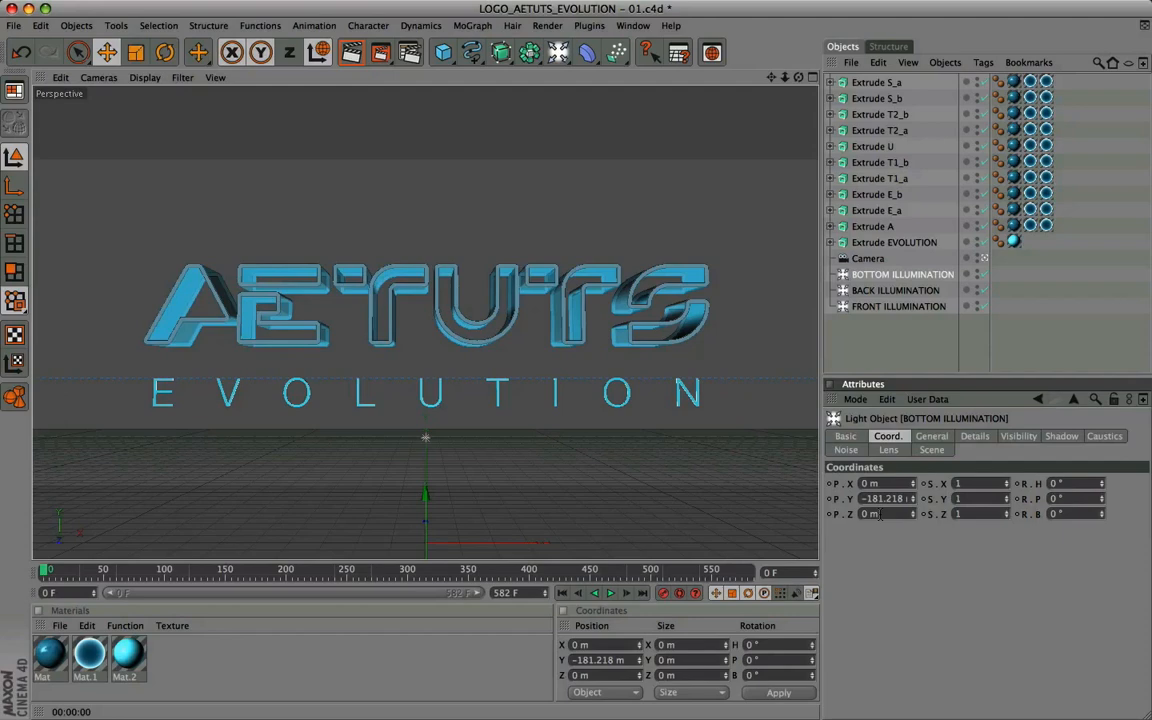
left_click(351, 53)
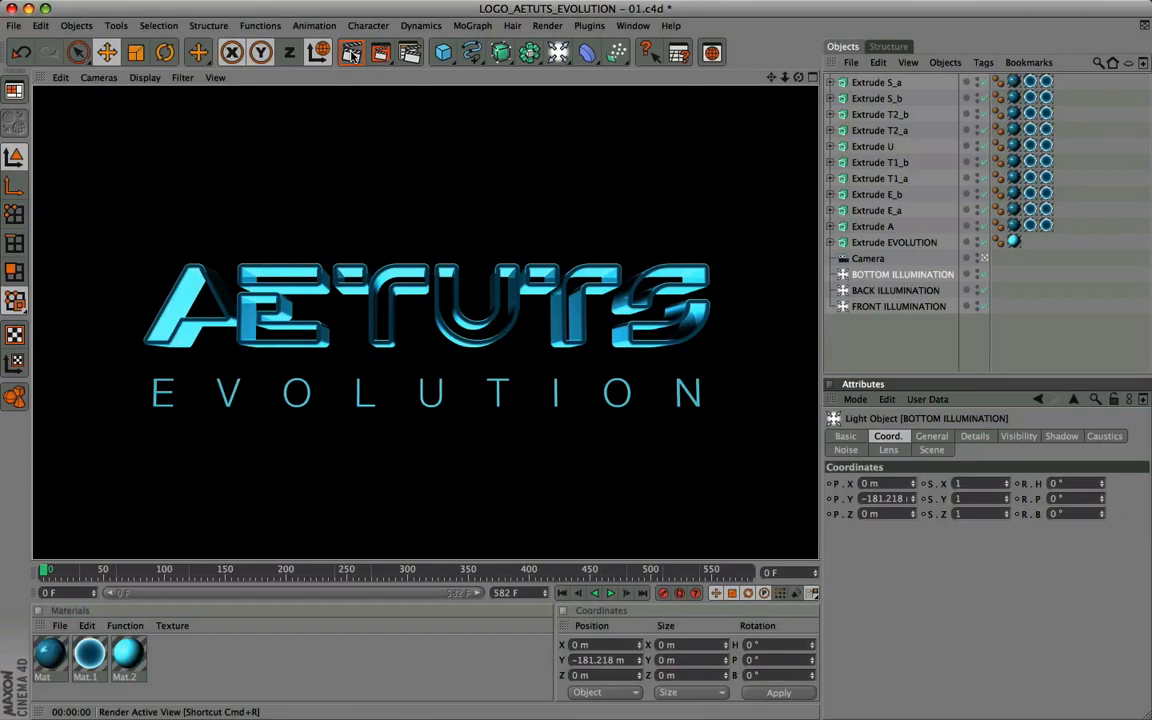
left_click(385, 150)
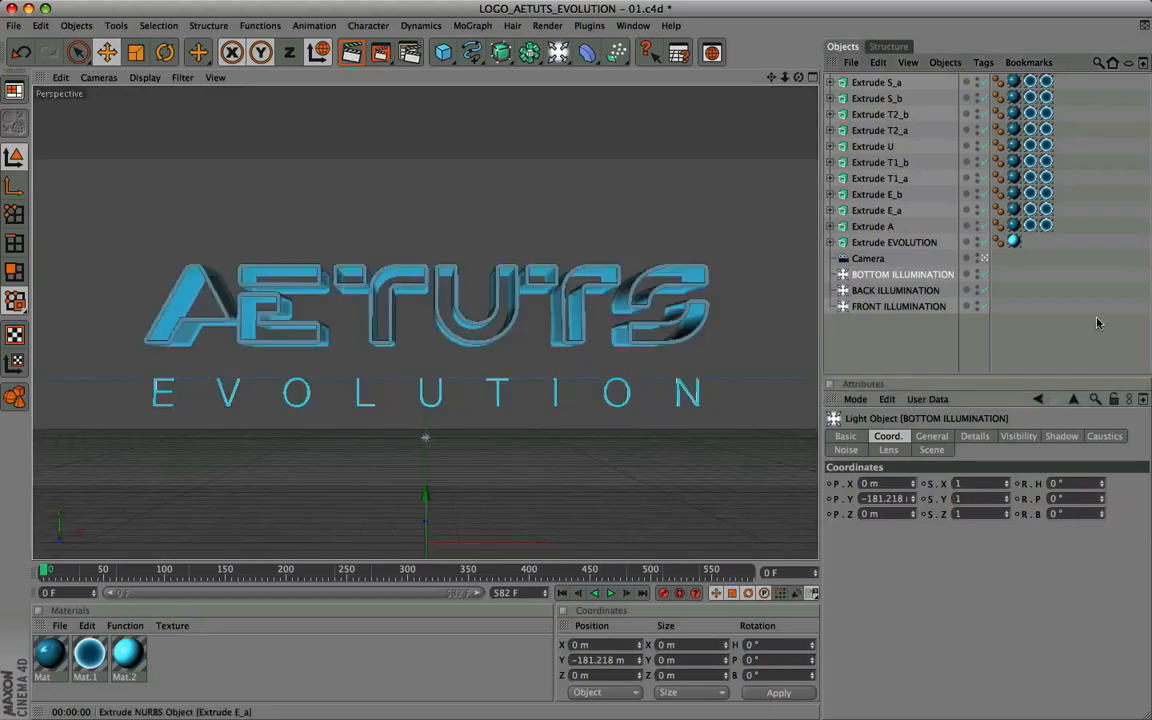
Set the BACK ILLUMINATION light's Y position to 2228.92 m and preview the change with a render of the perspective view
left_click(898, 306)
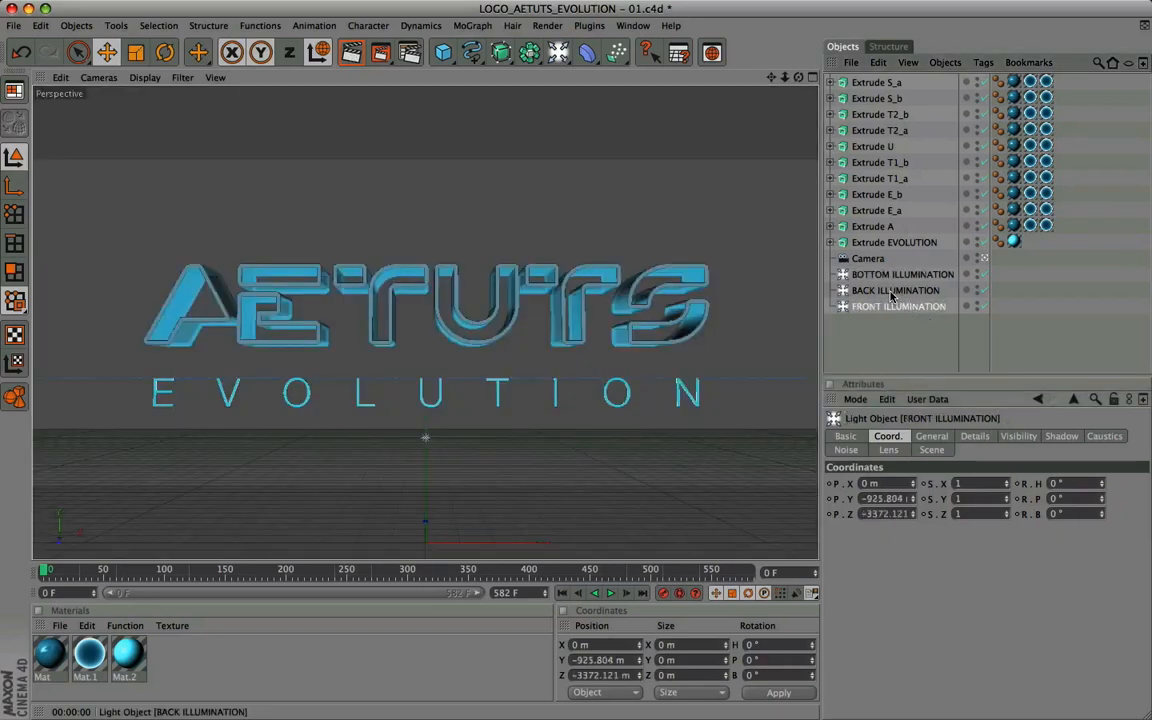
left_click(892, 292)
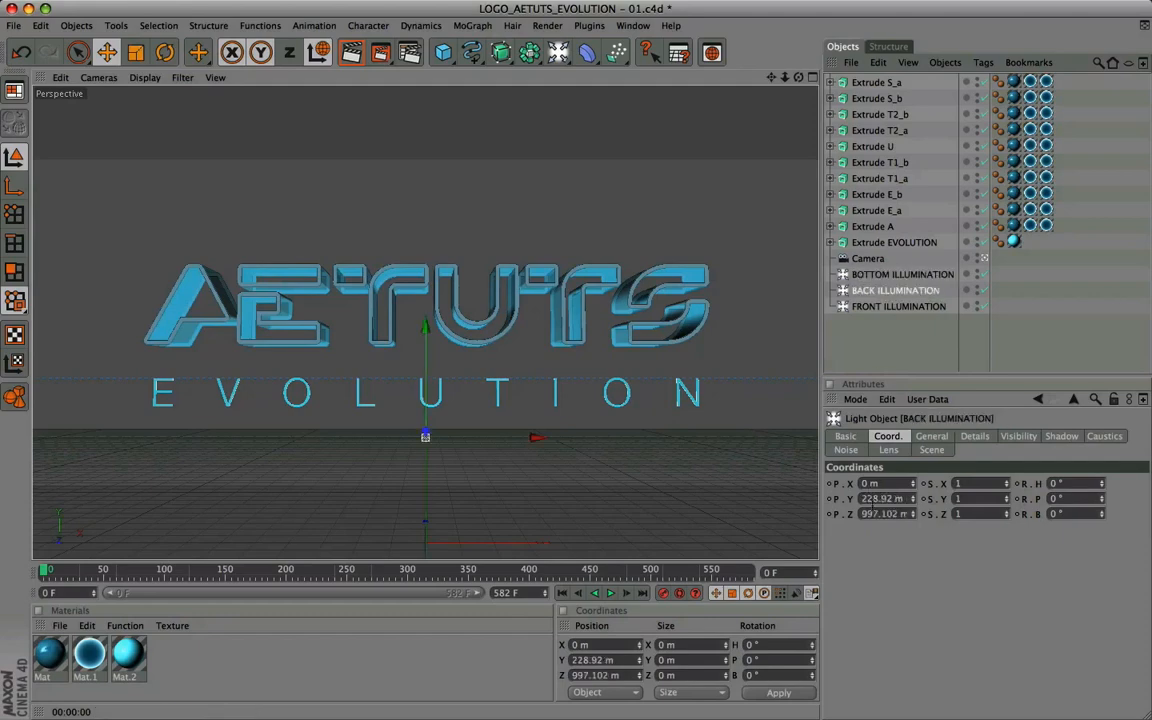
left_click(866, 498)
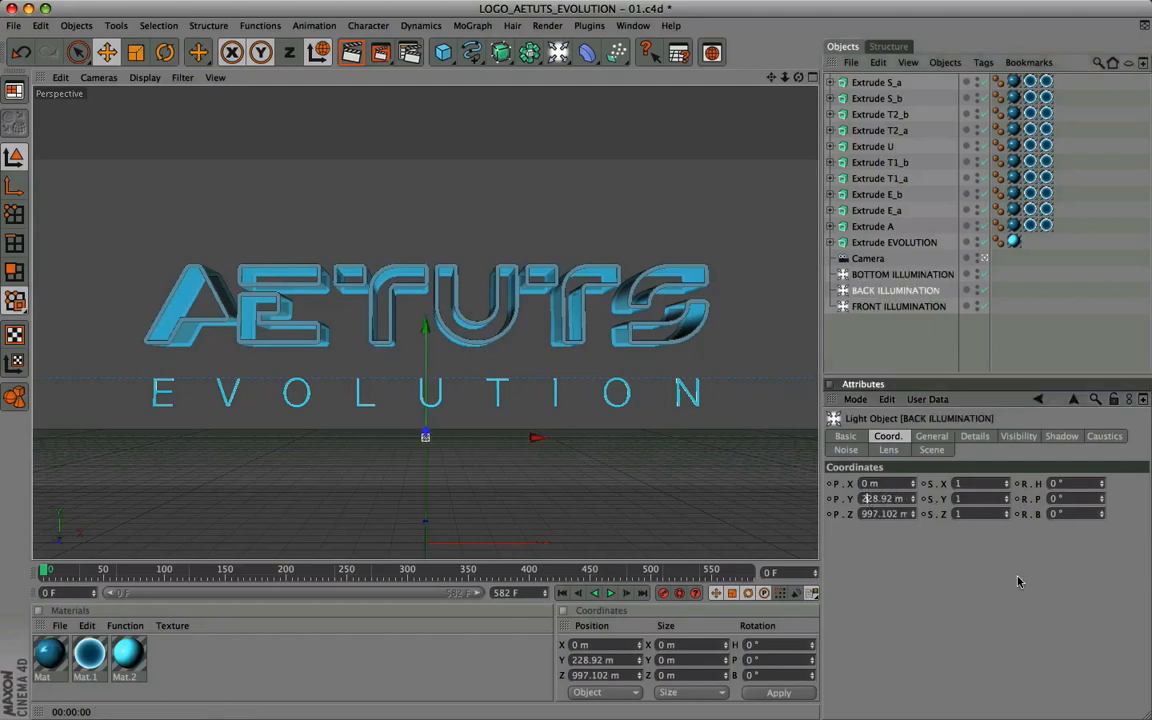
type("2")
key("Return")
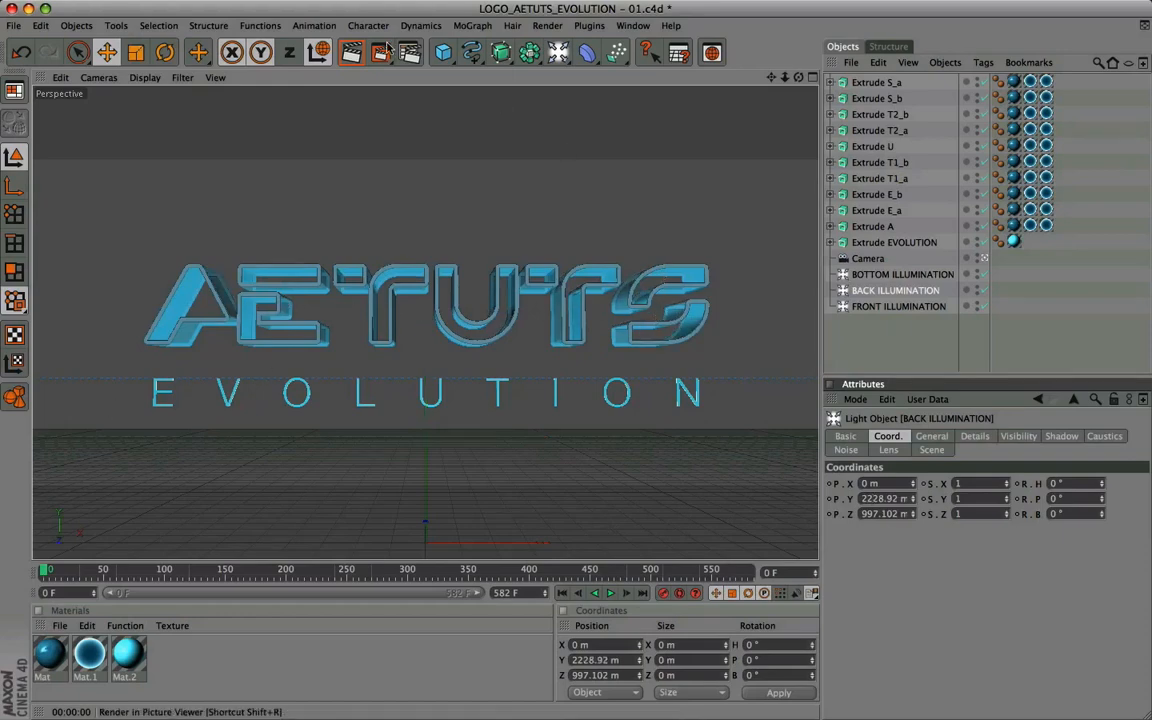
left_click(351, 53)
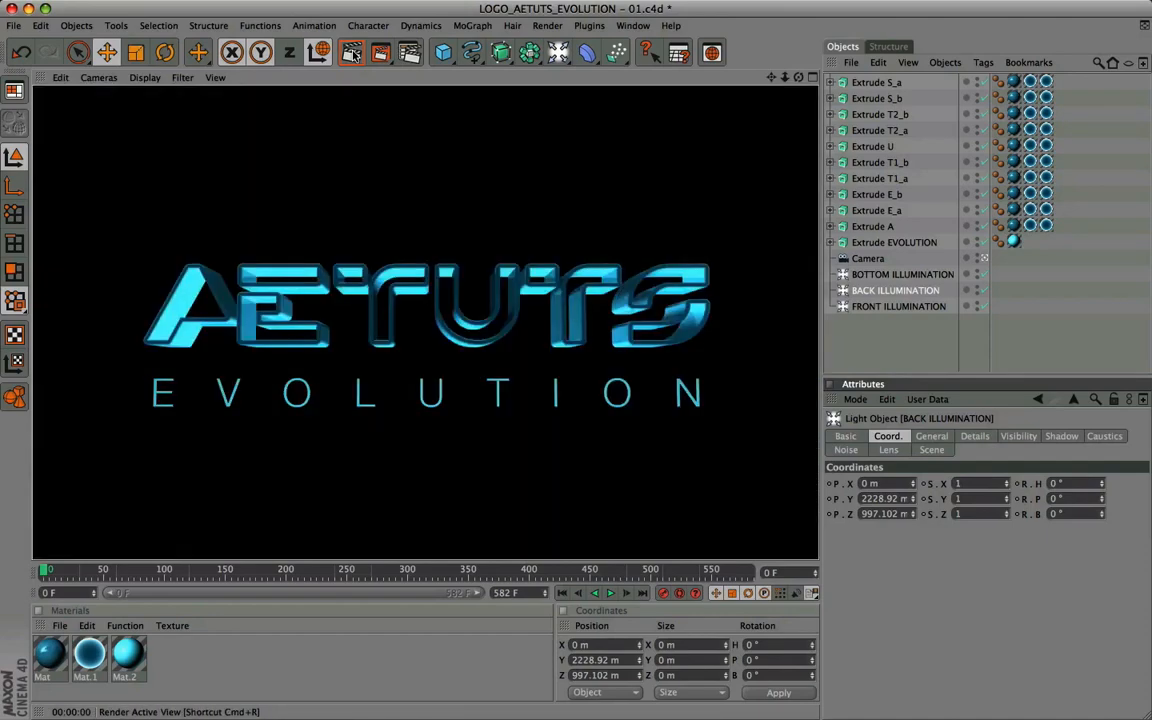
left_click(864, 343)
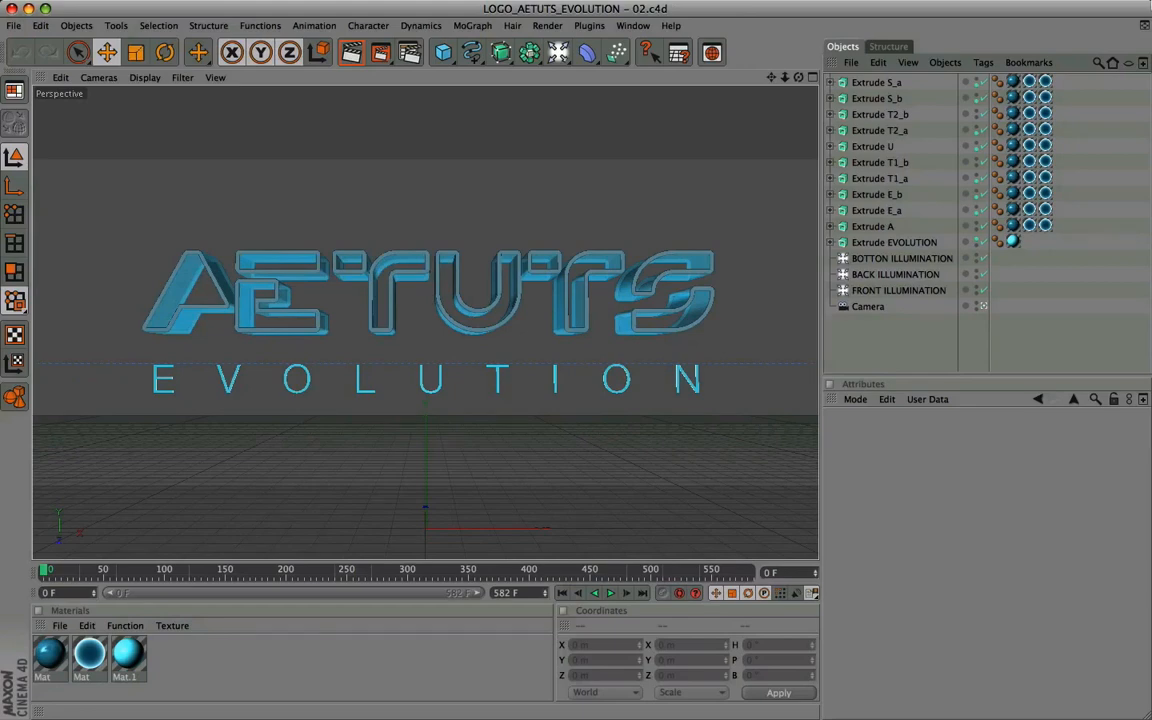
Close all open scenes and open LOGO_AETUTS_EVOLUTION - 02.c4d from the C4D FILES - STEP BY STEP folder
left_click(15, 26)
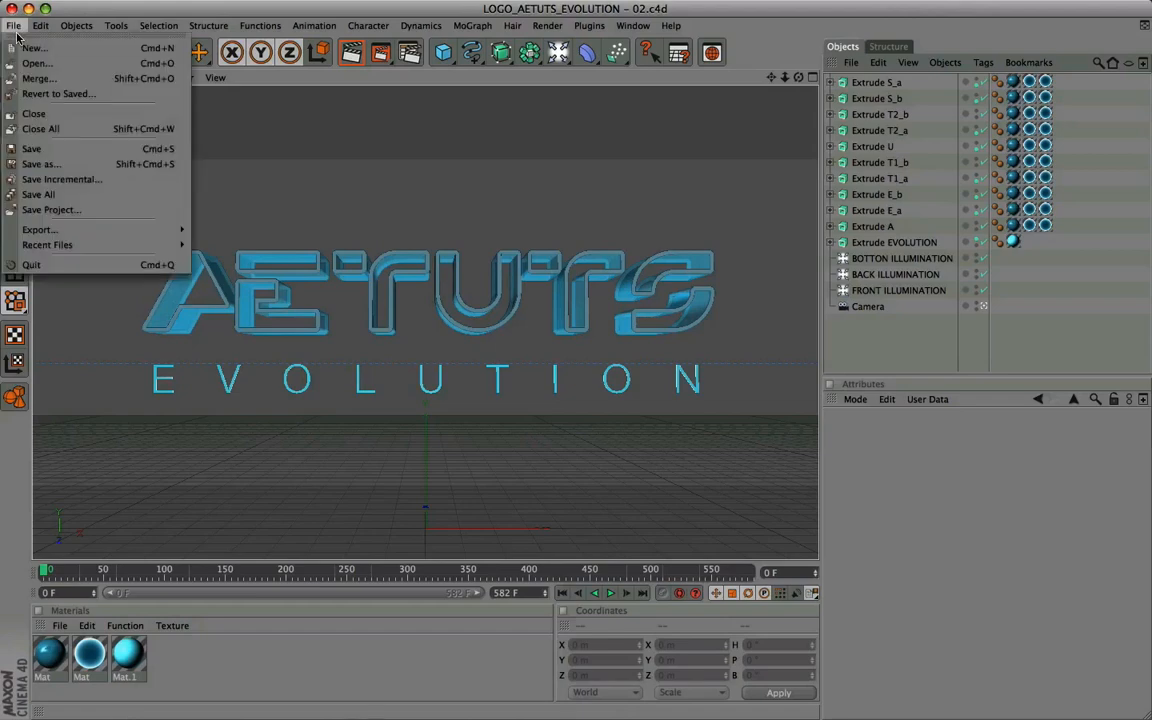
left_click(54, 127)
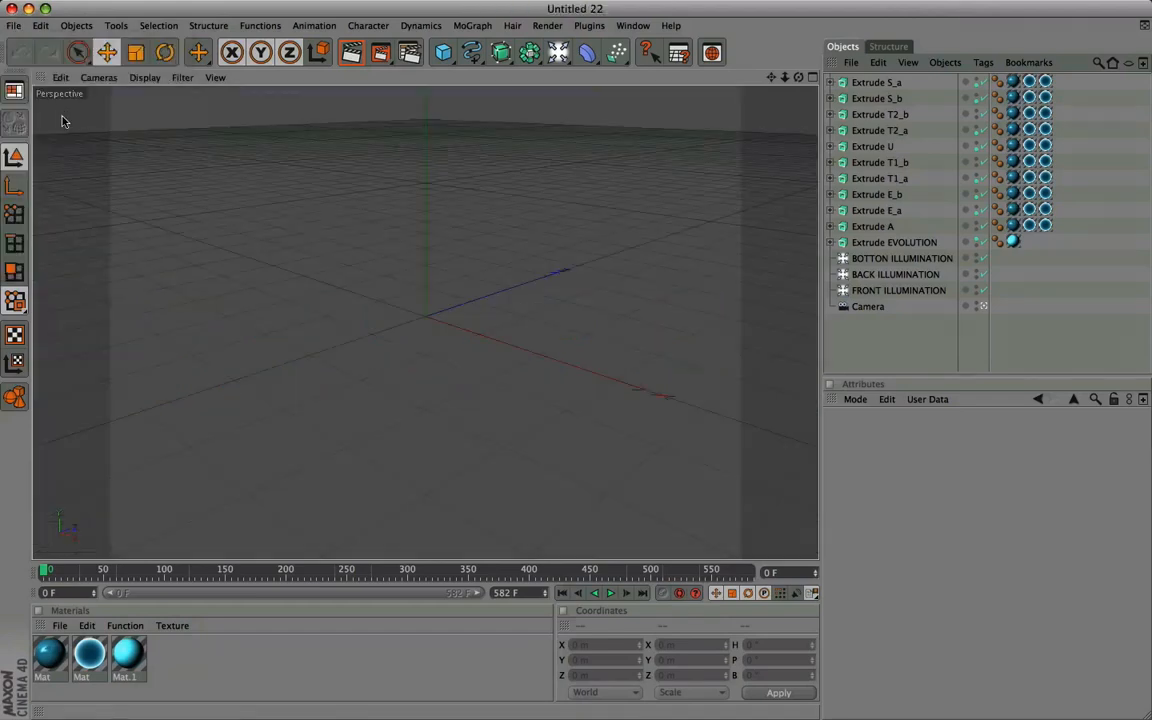
left_click(15, 26)
left_click(31, 64)
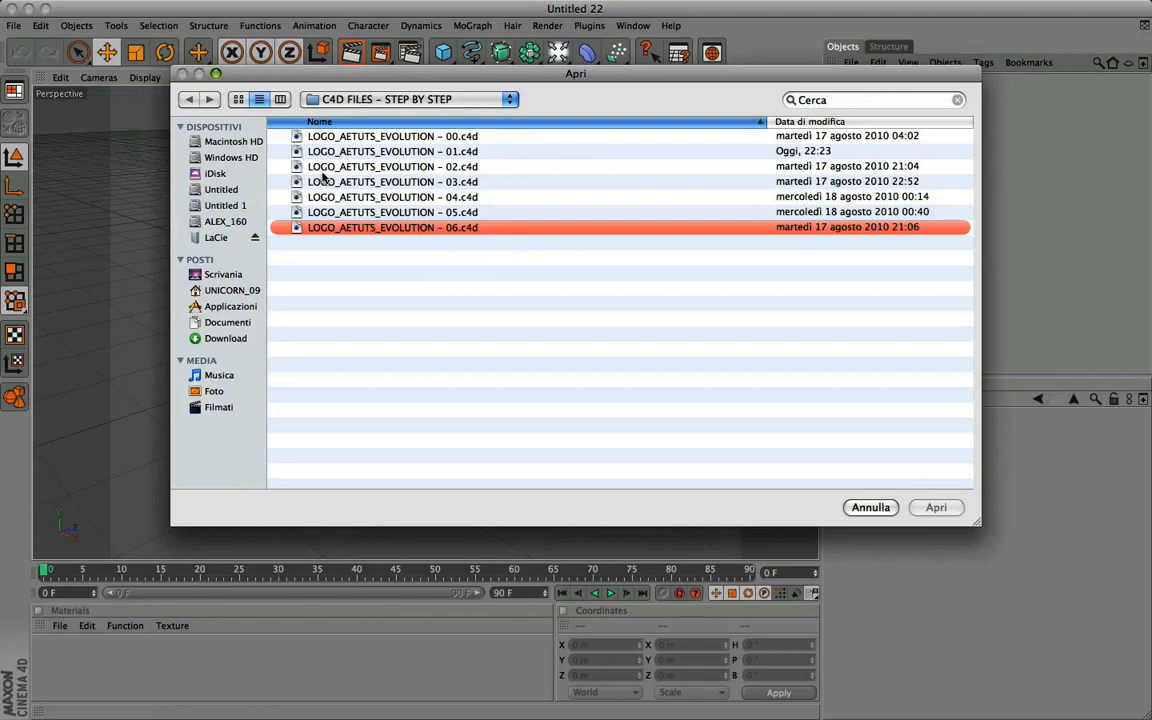
double_click(445, 167)
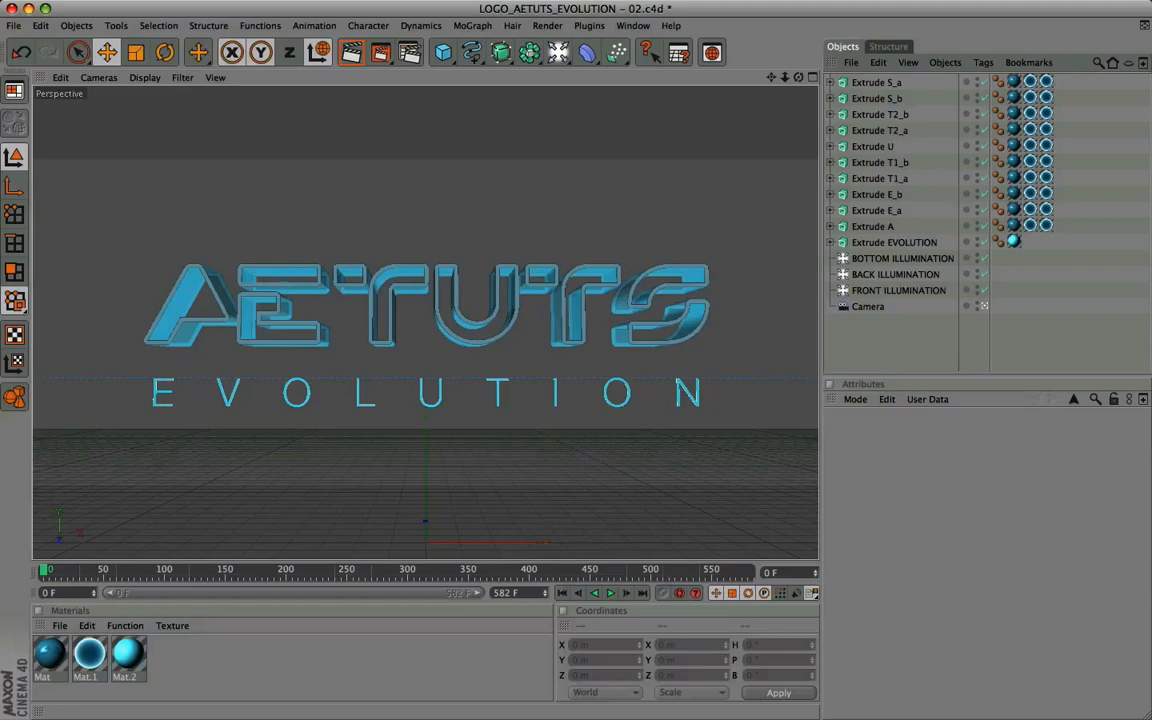
Record position and rotation keyframes at frame 30 for all ten AETUTS letter extrusions, from Extrude S_a to Extrude A
left_click_drag(44, 570, 80, 570)
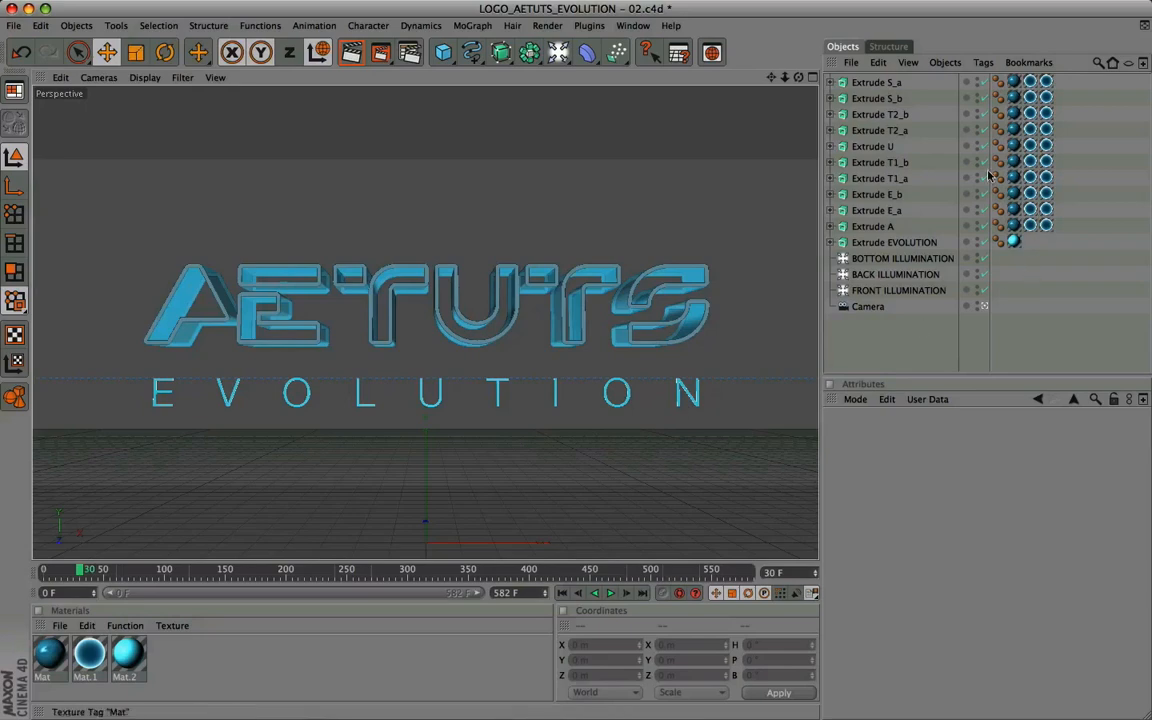
left_click_drag(921, 228, 839, 69)
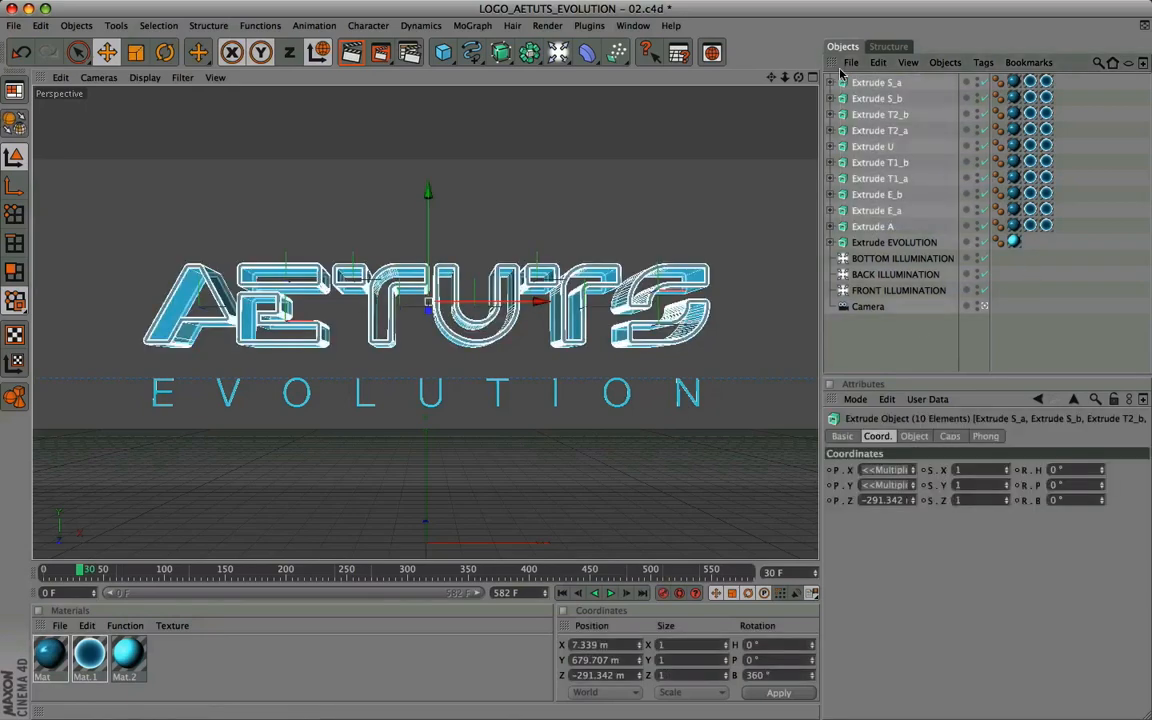
left_click(837, 472)
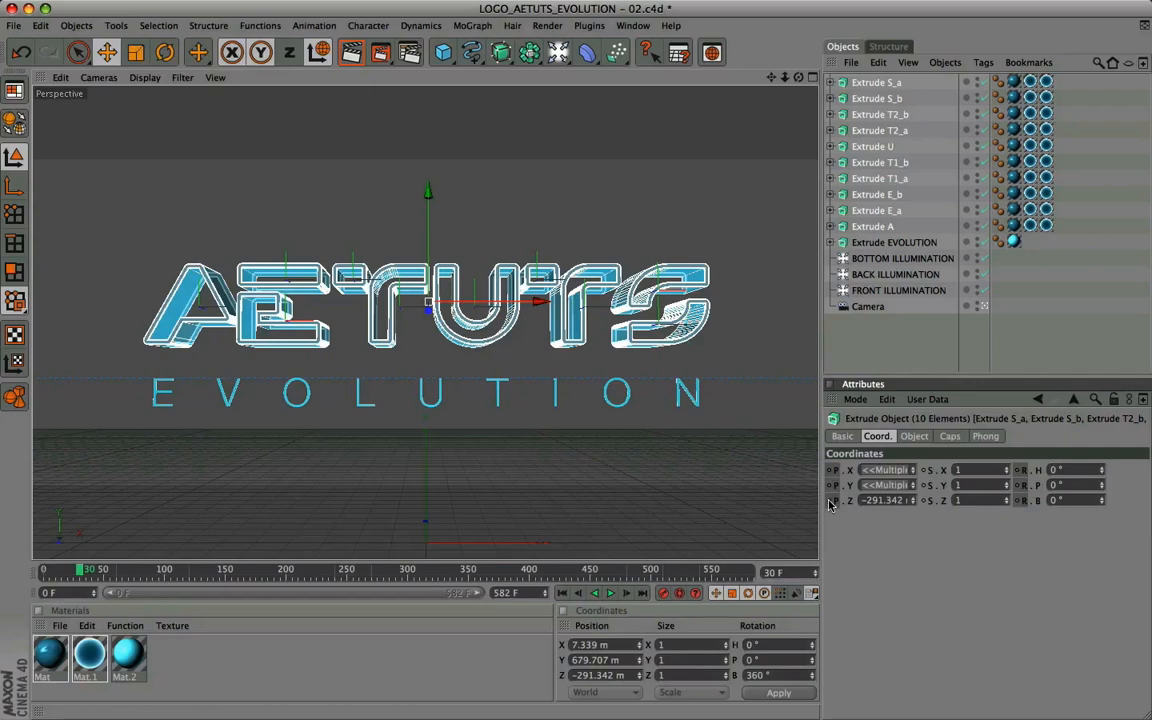
key("F9")
Record position and rotation keyframes at frame 158 for the ten selected AETUTS letter extrusions
left_click_drag(82, 572, 236, 586)
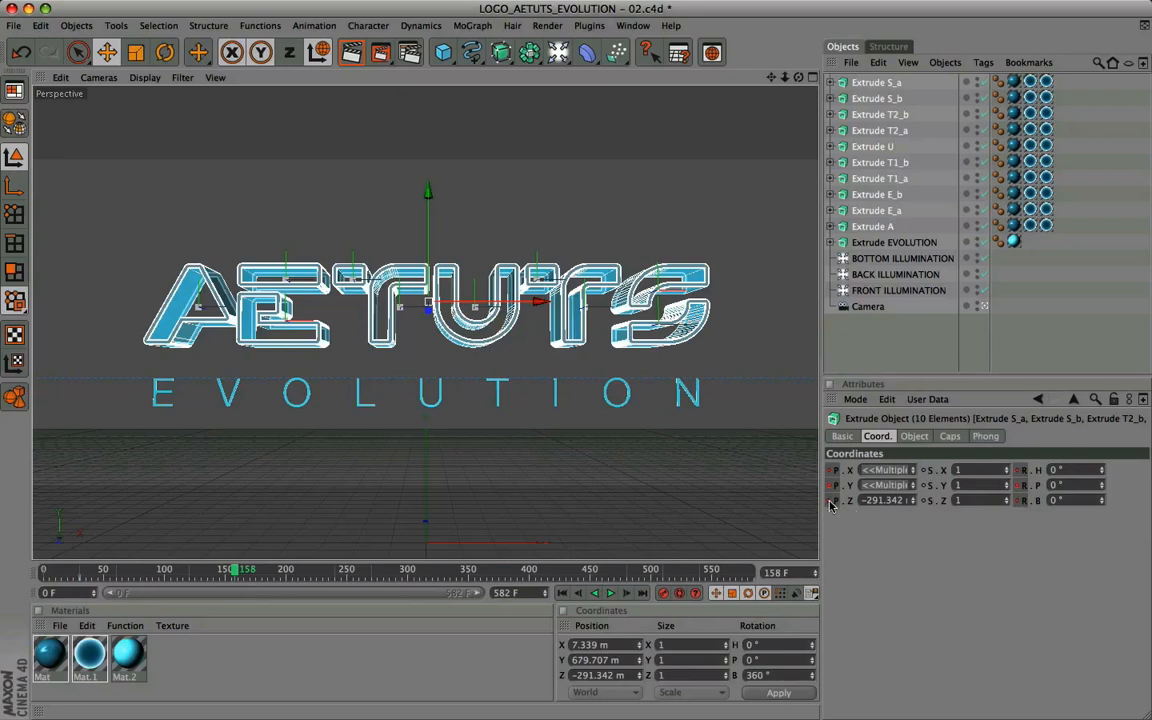
left_click(870, 508)
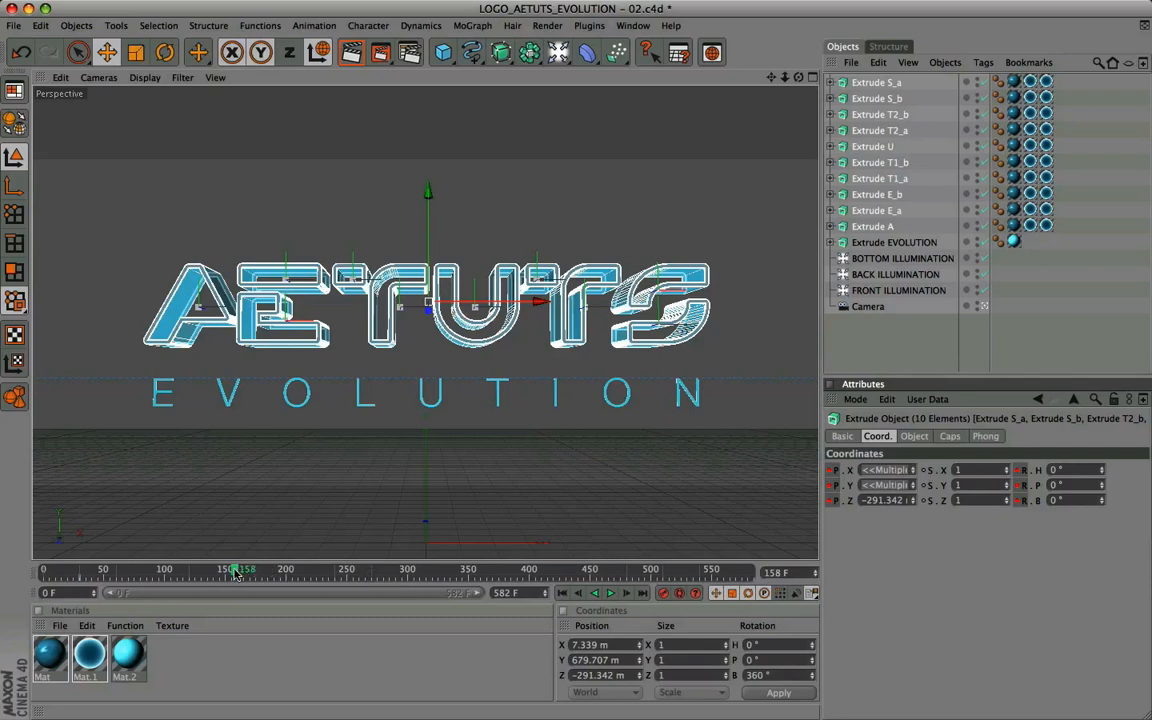
mouse_move(236, 572)
left_mouse_down()
mouse_move(90, 574)
mouse_move(80, 590)
mouse_move(235, 590)
left_mouse_up()
Switch the interface to the Animation layout
left_click(12, 91)
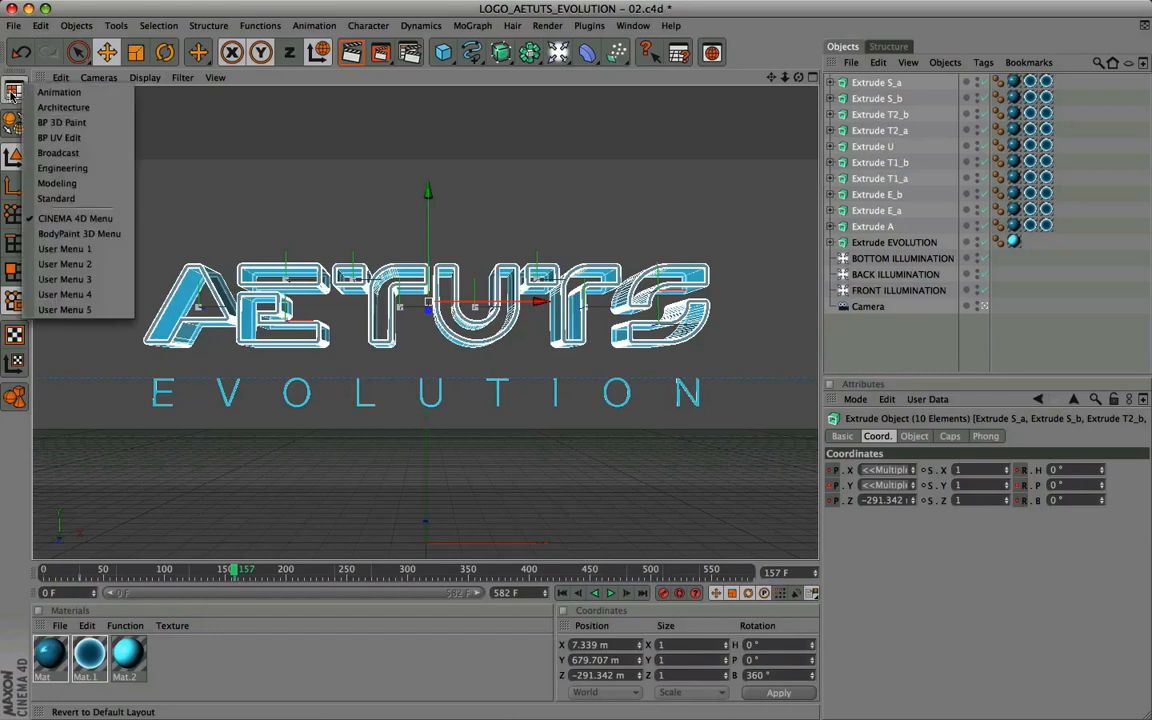
left_click(12, 91)
left_click(12, 91)
left_click(59, 92)
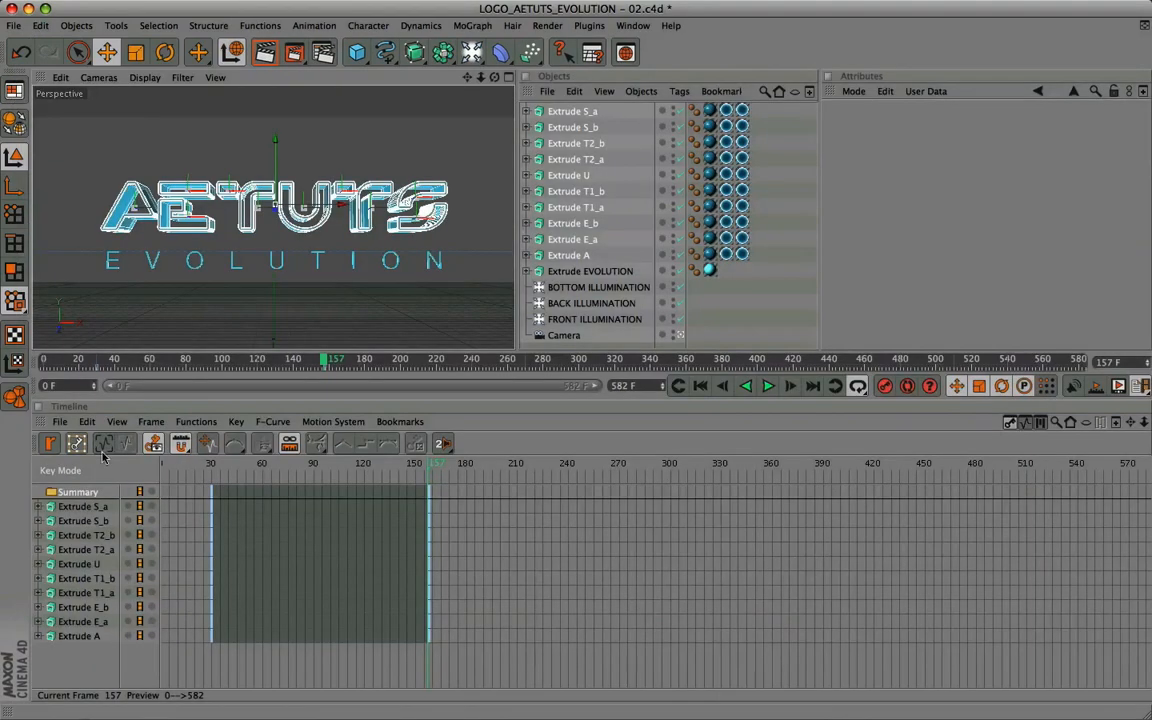
Shorten the preview range to frames 0–237, fit the keyframe timeline to it, and clear the track and object selection
left_click(95, 623)
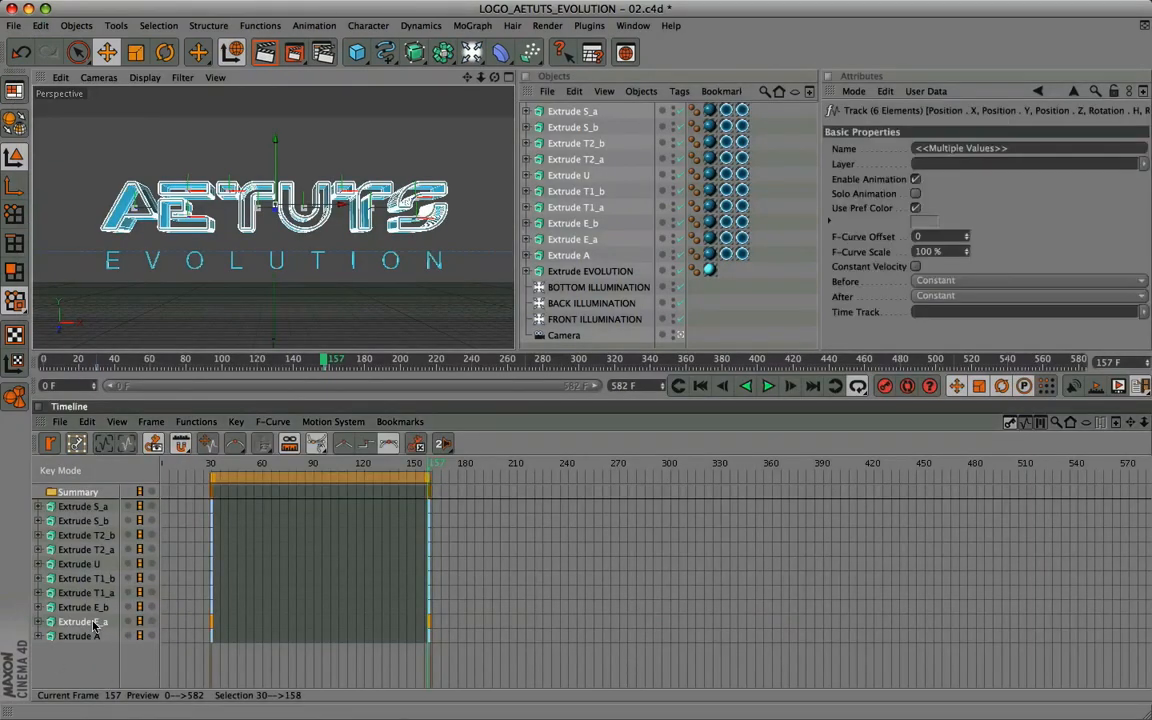
left_click(87, 637)
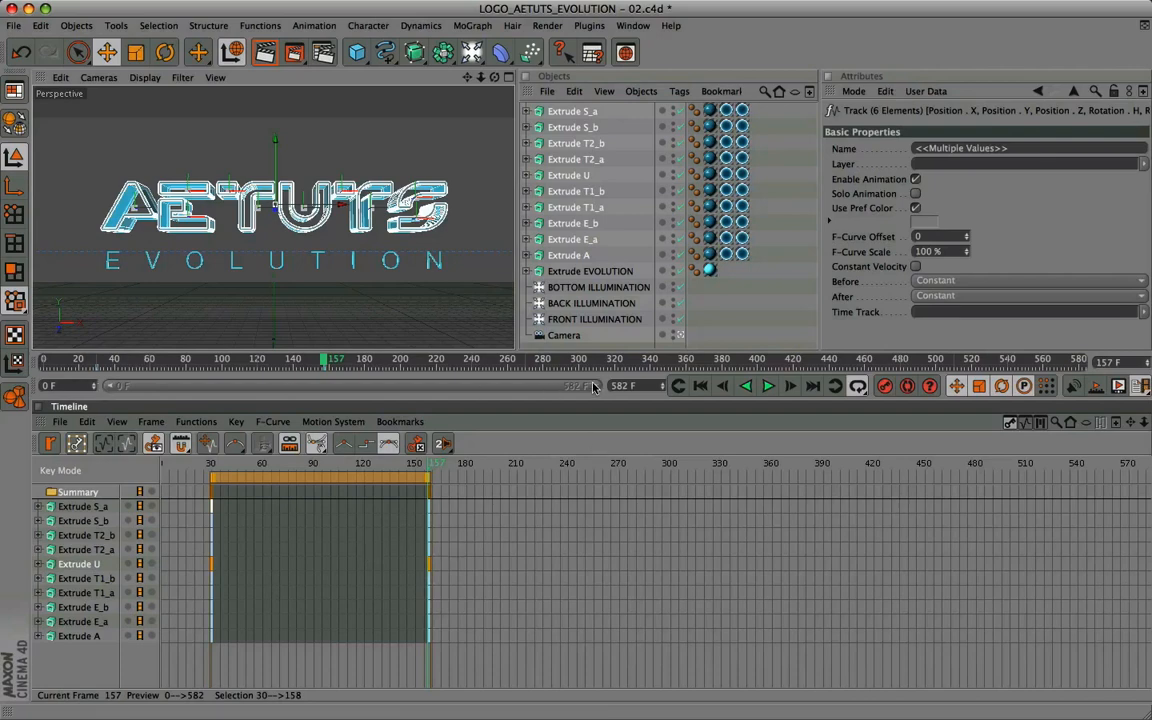
left_click_drag(593, 387, 313, 391)
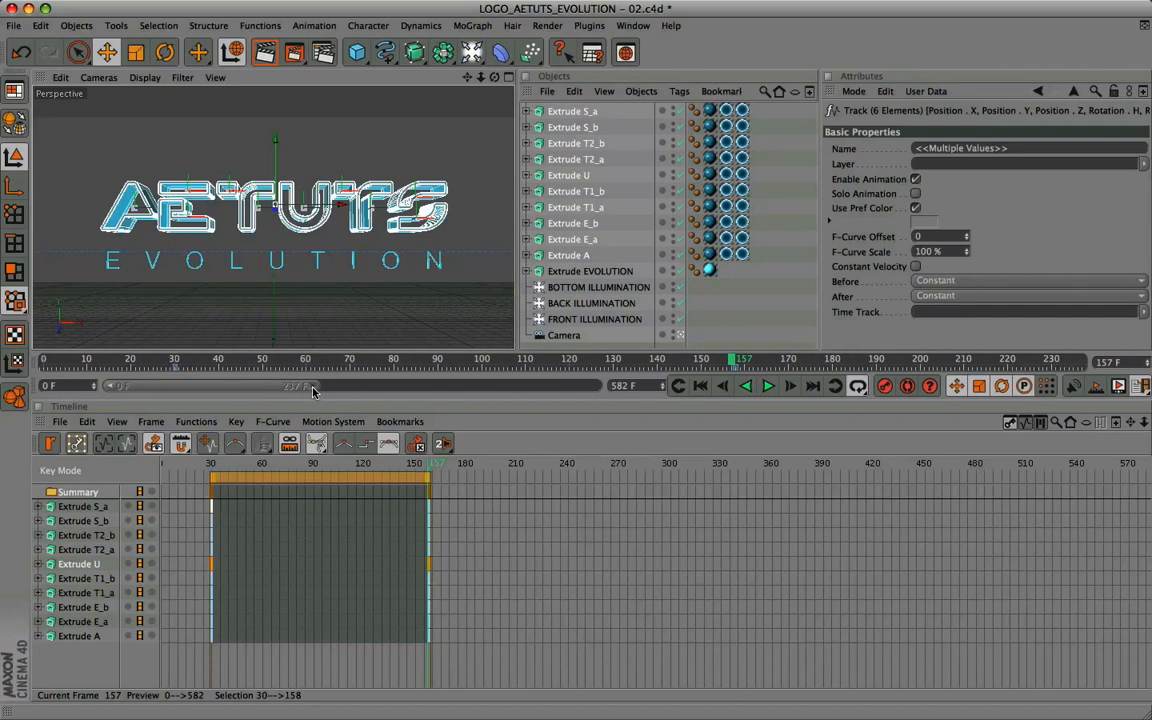
left_click(289, 444)
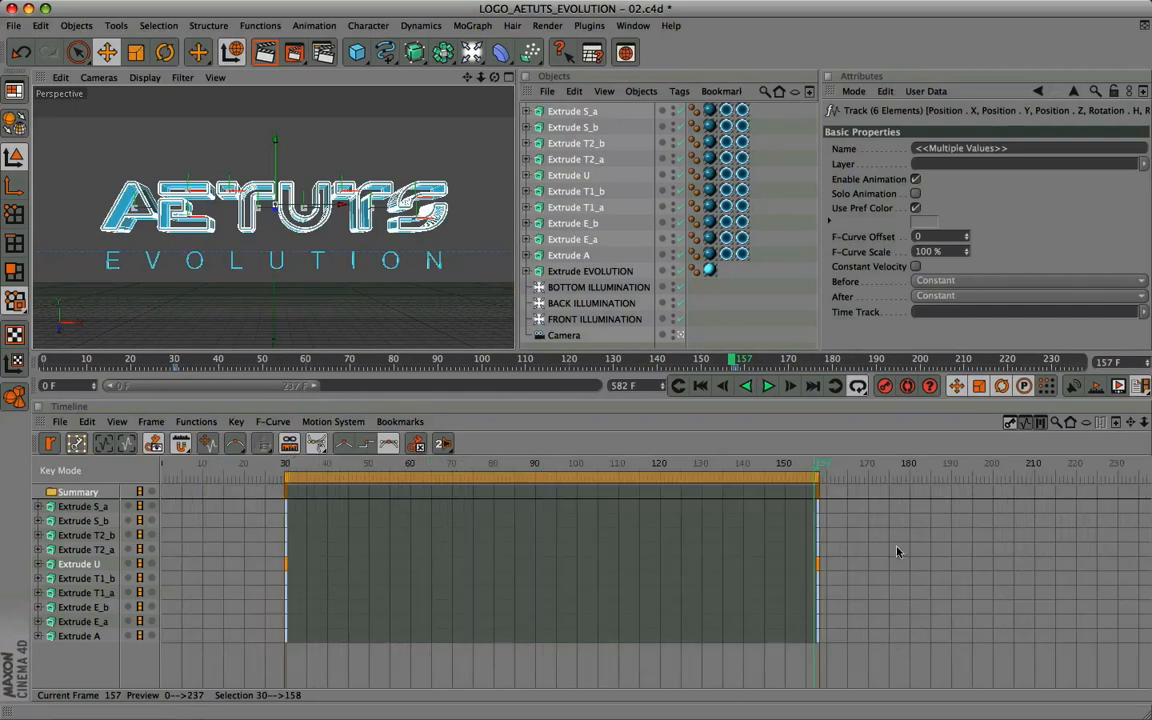
left_click(784, 337)
left_click(854, 681)
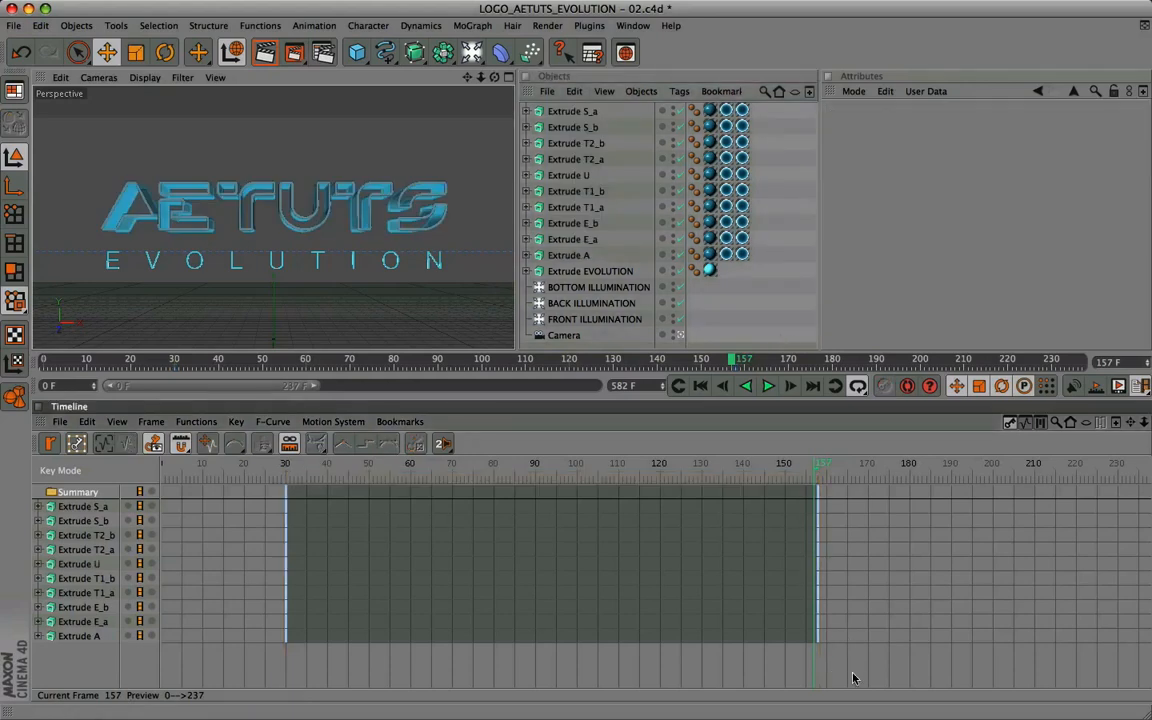
Go to frame 30 and inspect the coordinates of the letter extrusions, from Extrude A up to Extrude T2_a
left_click_drag(741, 466, 286, 468)
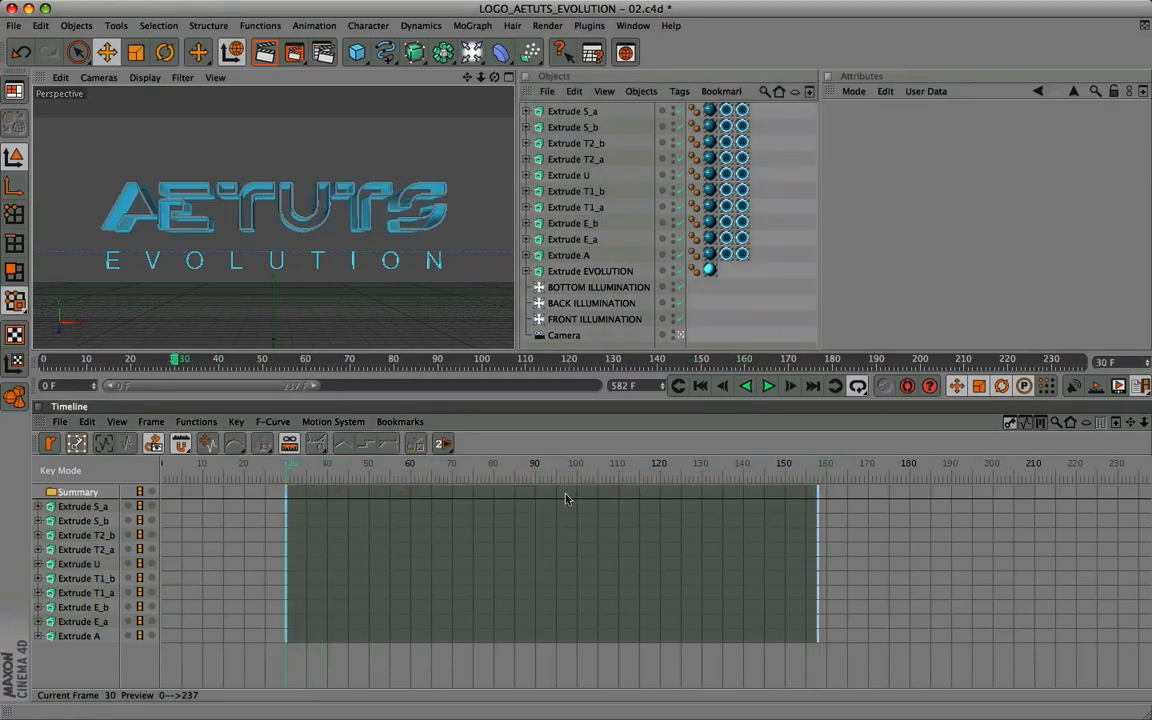
left_click(562, 255)
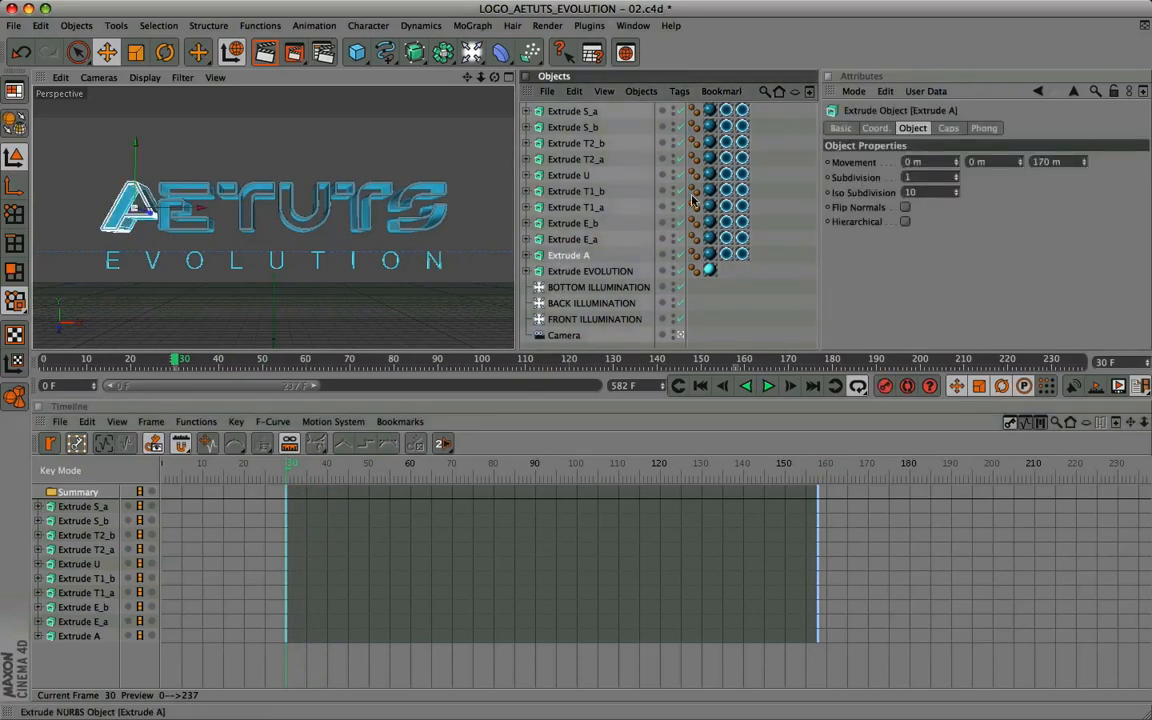
left_click(868, 130)
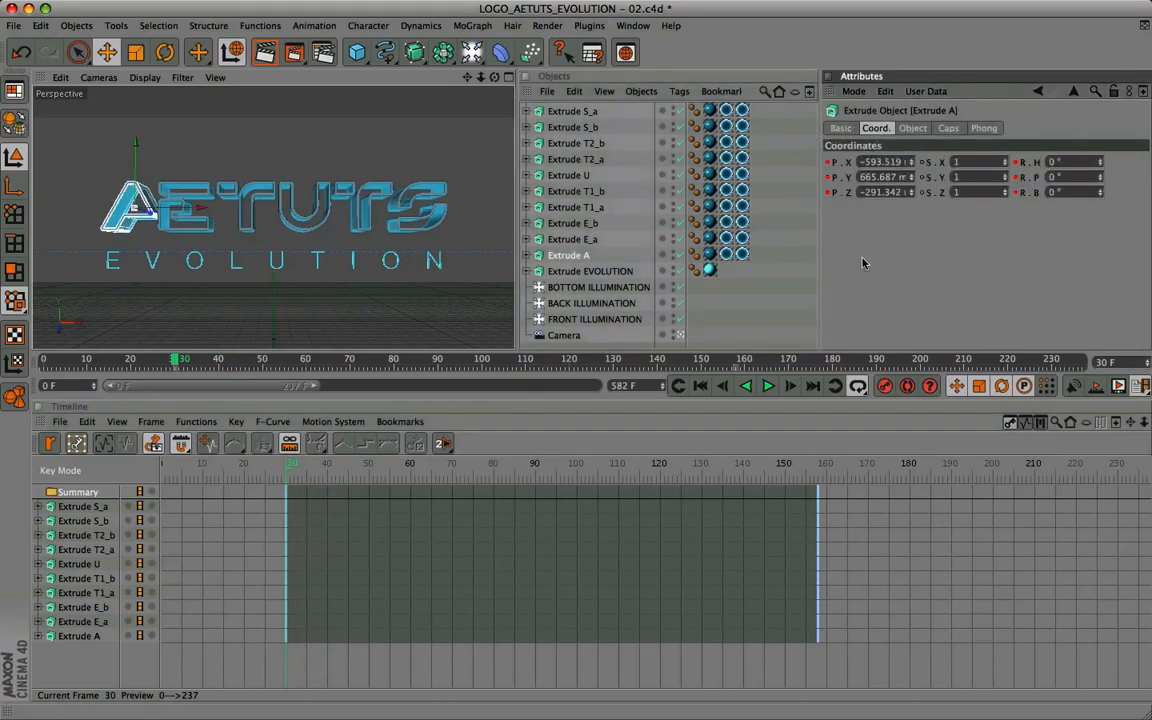
left_click(566, 224)
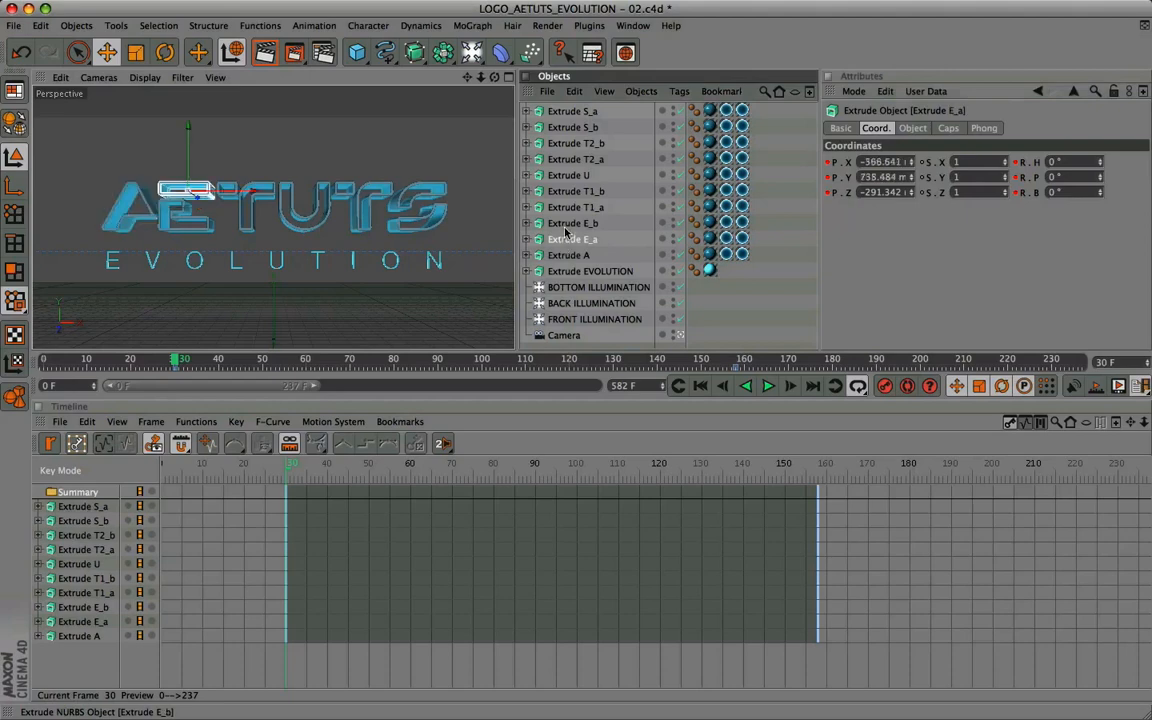
left_click(565, 191)
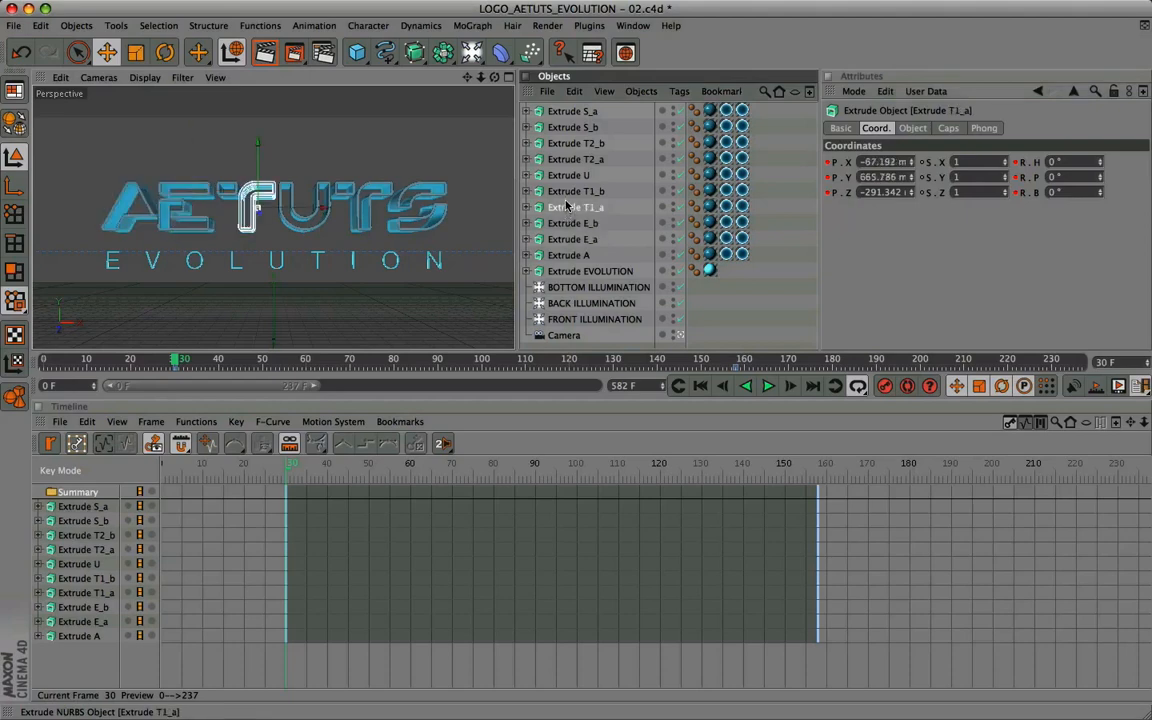
left_click(568, 175)
left_click(566, 159)
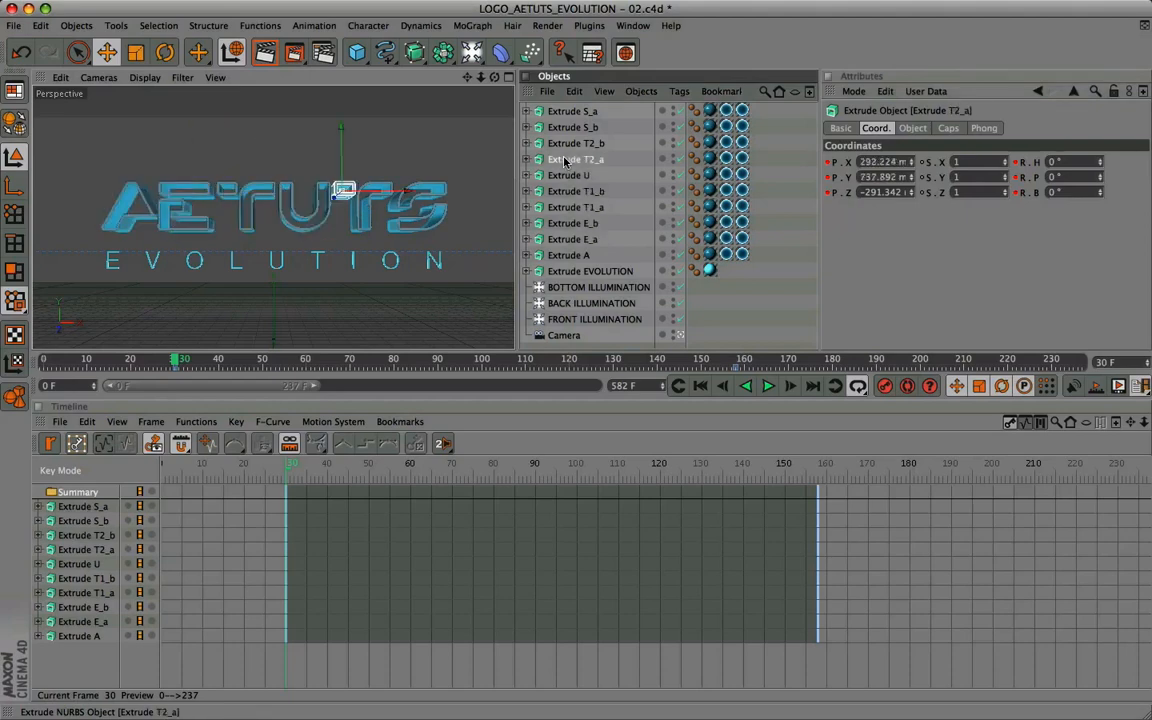
Set Extrude A's position at frame 30 to X -120.964, Y 5500.962 and Z -1929.904 m
left_click(558, 256)
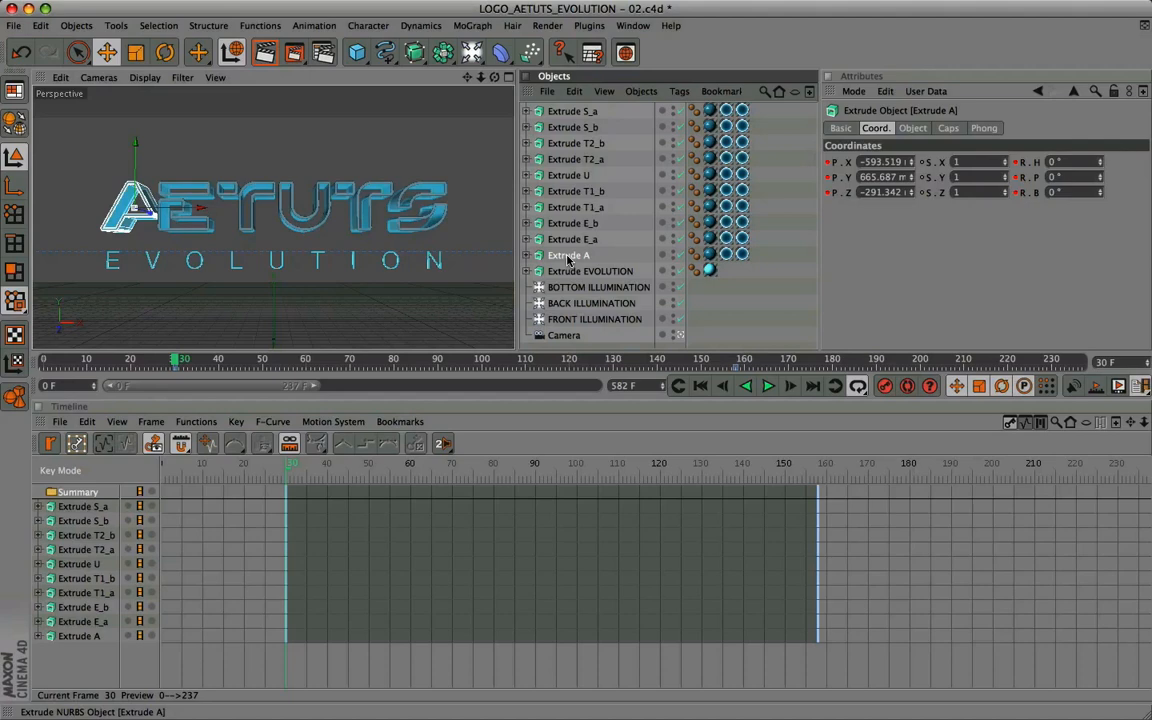
left_click(862, 161)
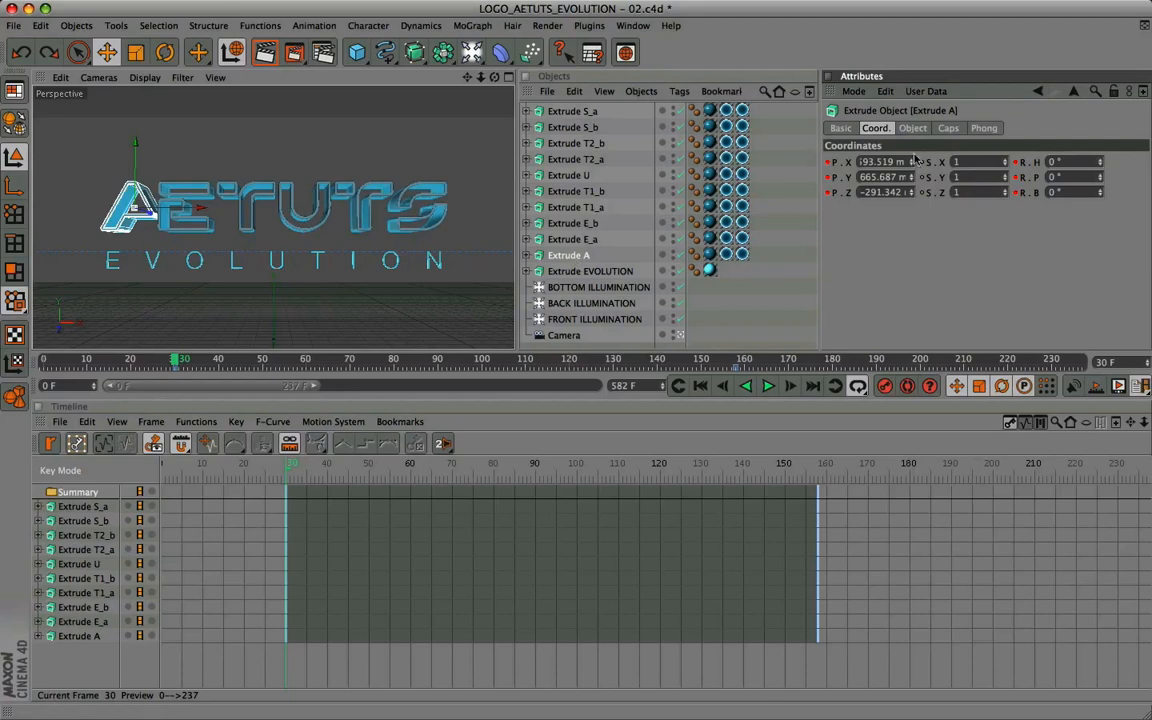
double_click(876, 163)
type("-120.964")
key("Return")
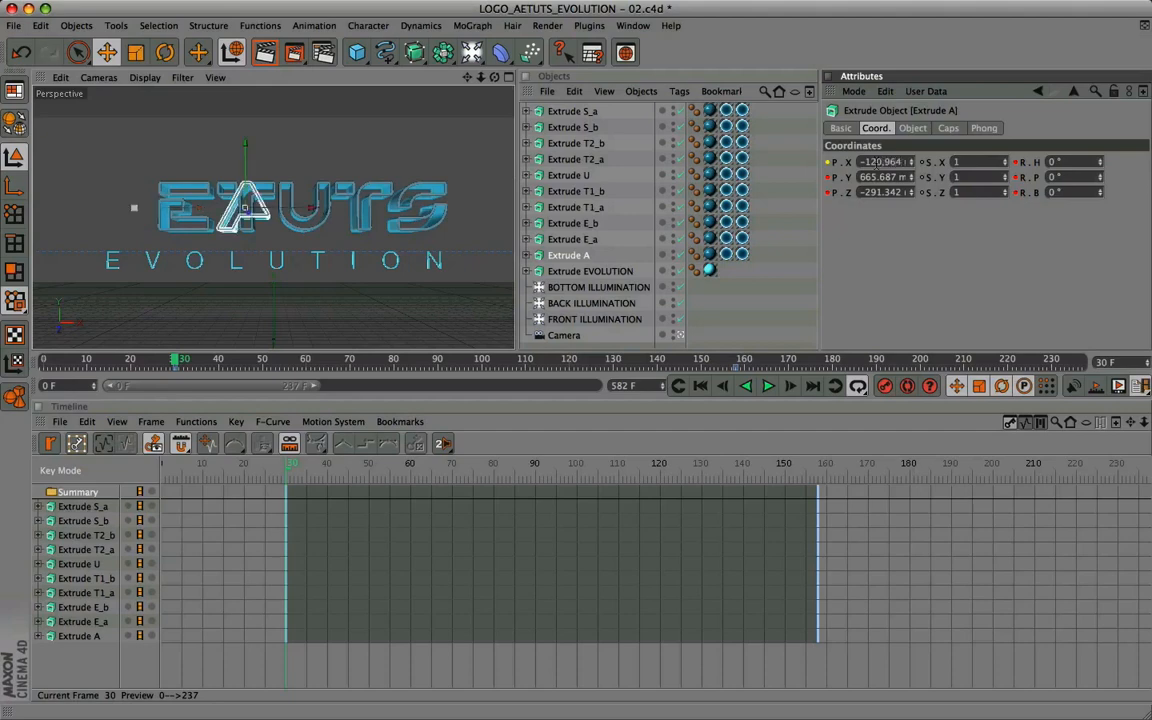
double_click(878, 177)
type("5500.5")
type("62")
key("Return")
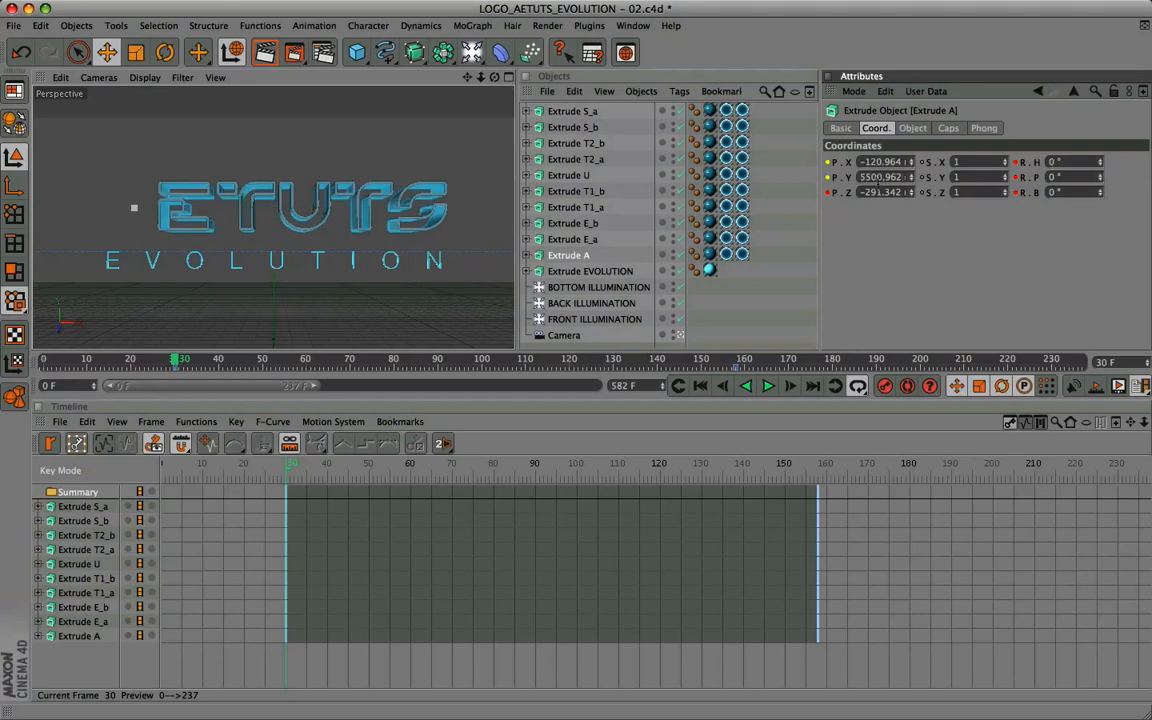
double_click(884, 192)
type("-1929.904")
Set Extrude A's rotation at frame 30 to H 83°, P 142° and B 125°
left_click(1077, 162)
type("83")
key("Tab")
type("142")
key("Tab")
type("125")
key("Return")
Record Extrude A's new position and rotation values on all three axes as keyframes at frame 30
left_click(829, 193, "ctrl")
left_click(831, 177, "ctrl")
left_click(829, 162, "ctrl")
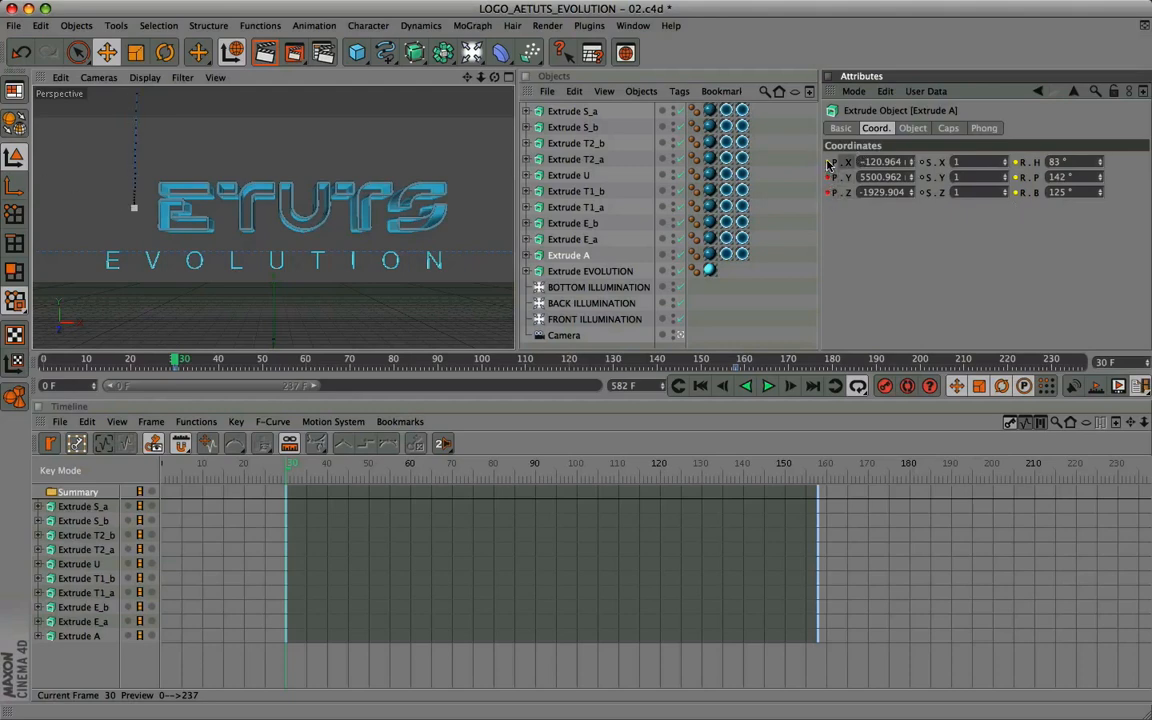
left_click(1016, 192, "ctrl")
left_click(1017, 177, "ctrl")
left_click(1017, 162, "ctrl")
Scrub forward through the animation to check Extrude A's motion, and return to frame 30
left_click_drag(290, 470, 502, 478)
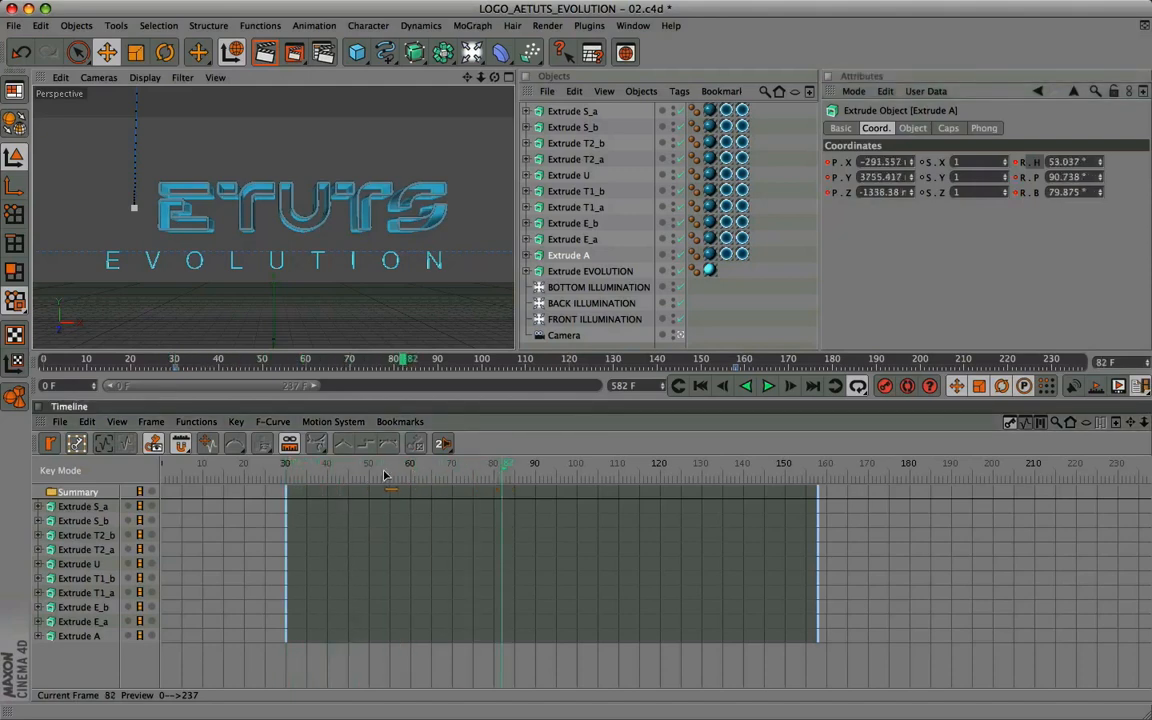
left_click_drag(500, 470, 664, 470)
left_click_drag(587, 470, 287, 453)
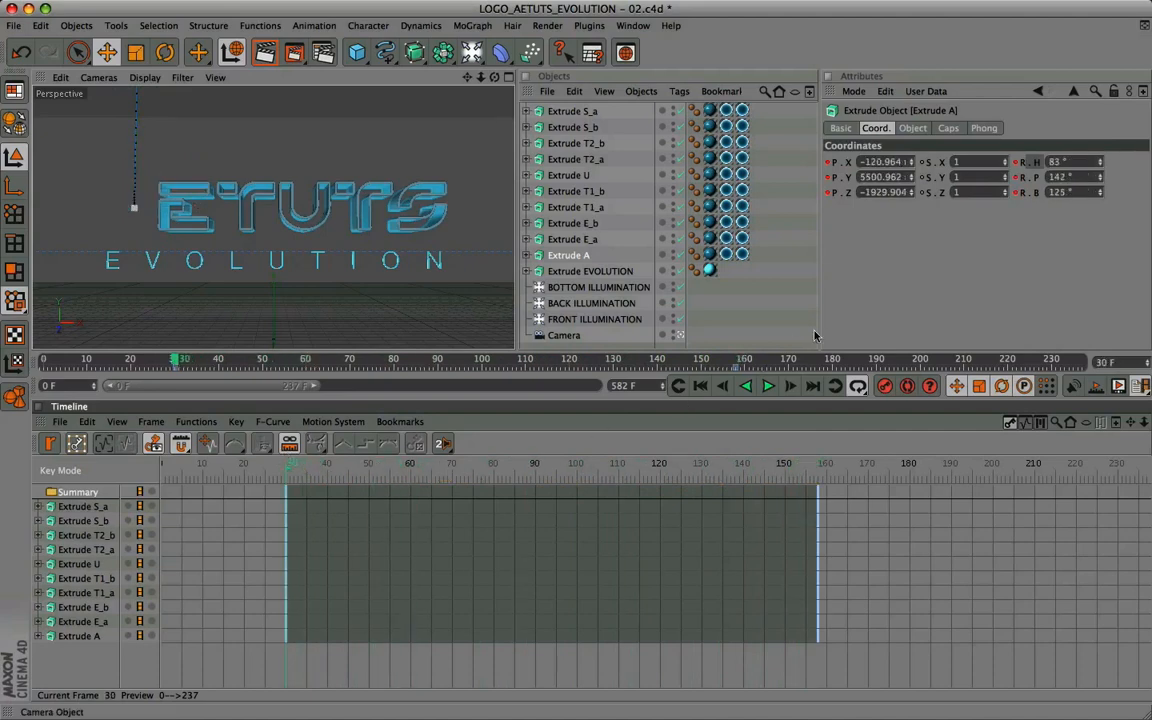
Set Extrude E_a's position to X -326.306, Y 466.723 and Z -2287.254 m at frame 30
left_click(584, 241)
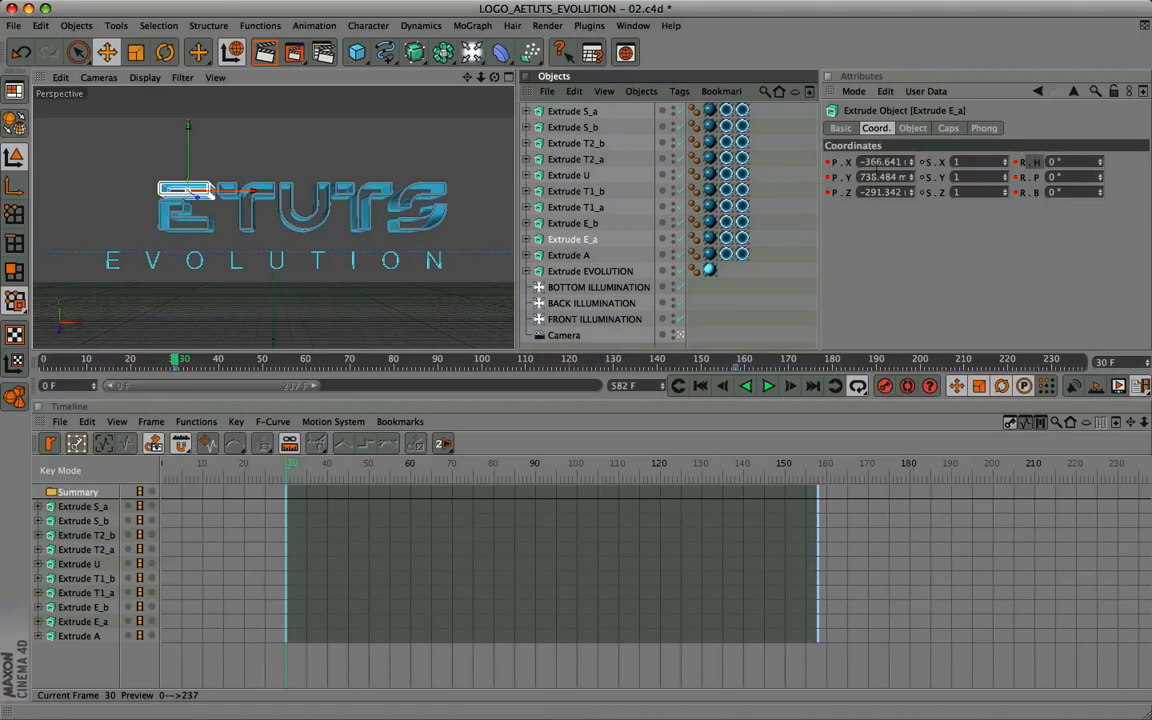
left_click(880, 162)
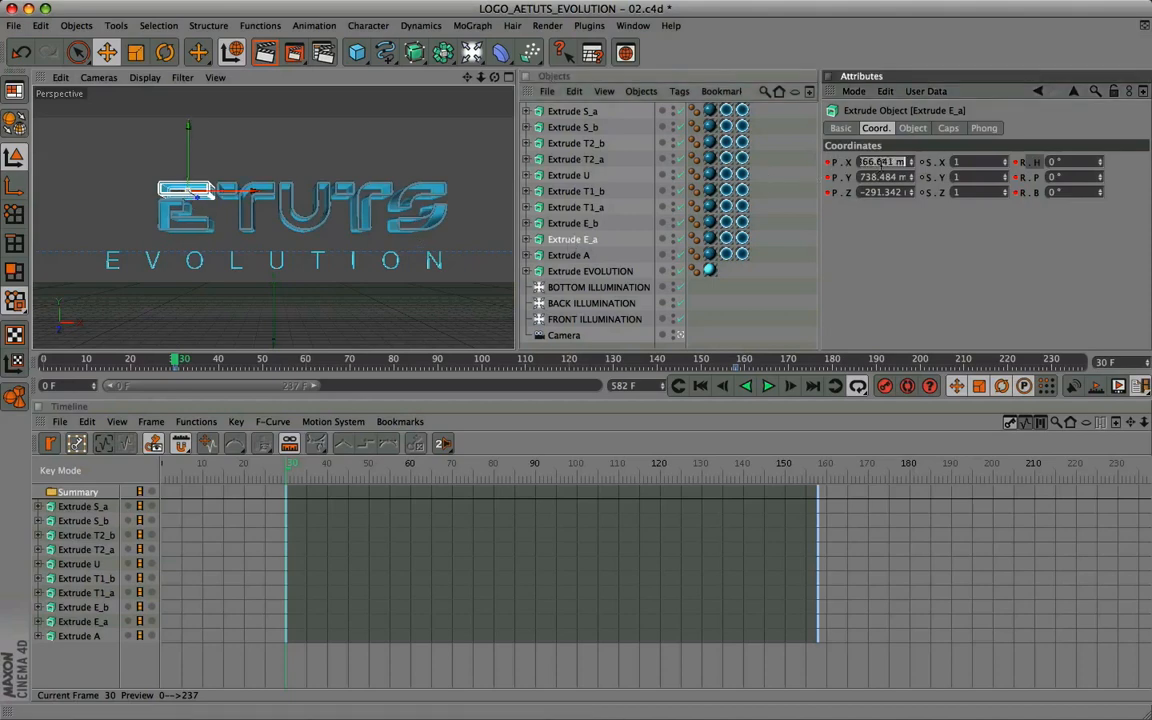
type("-326.306")
key("Return")
left_click(880, 177)
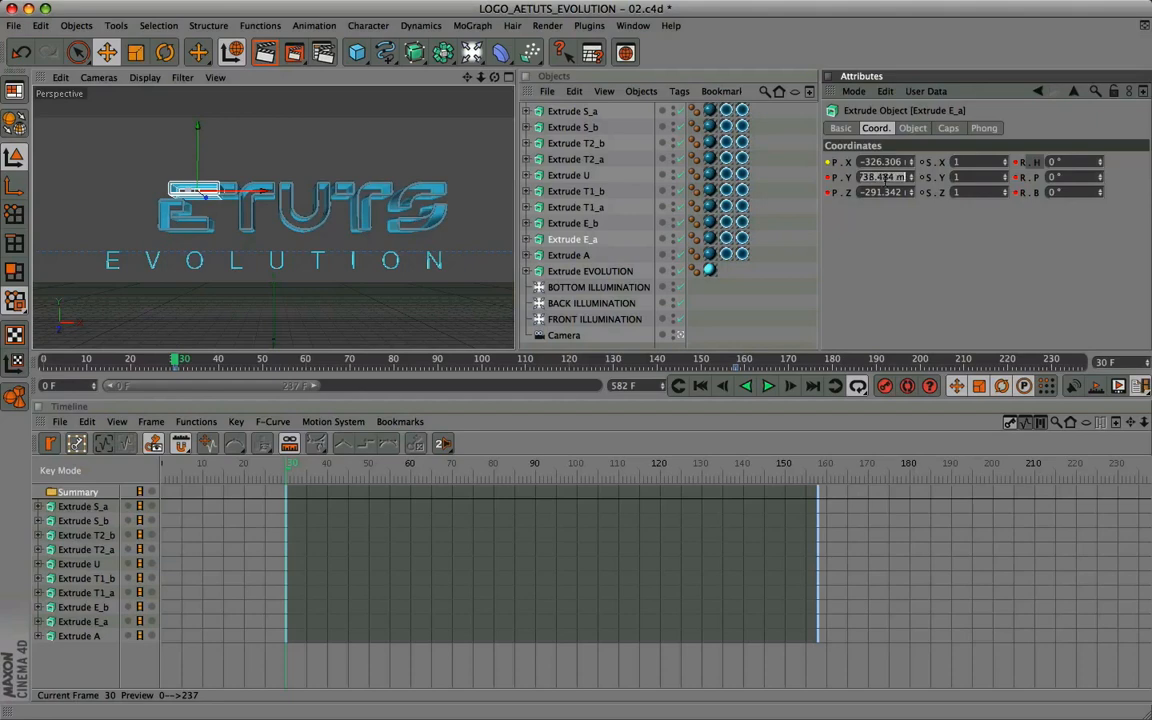
type("466.723")
key("Return")
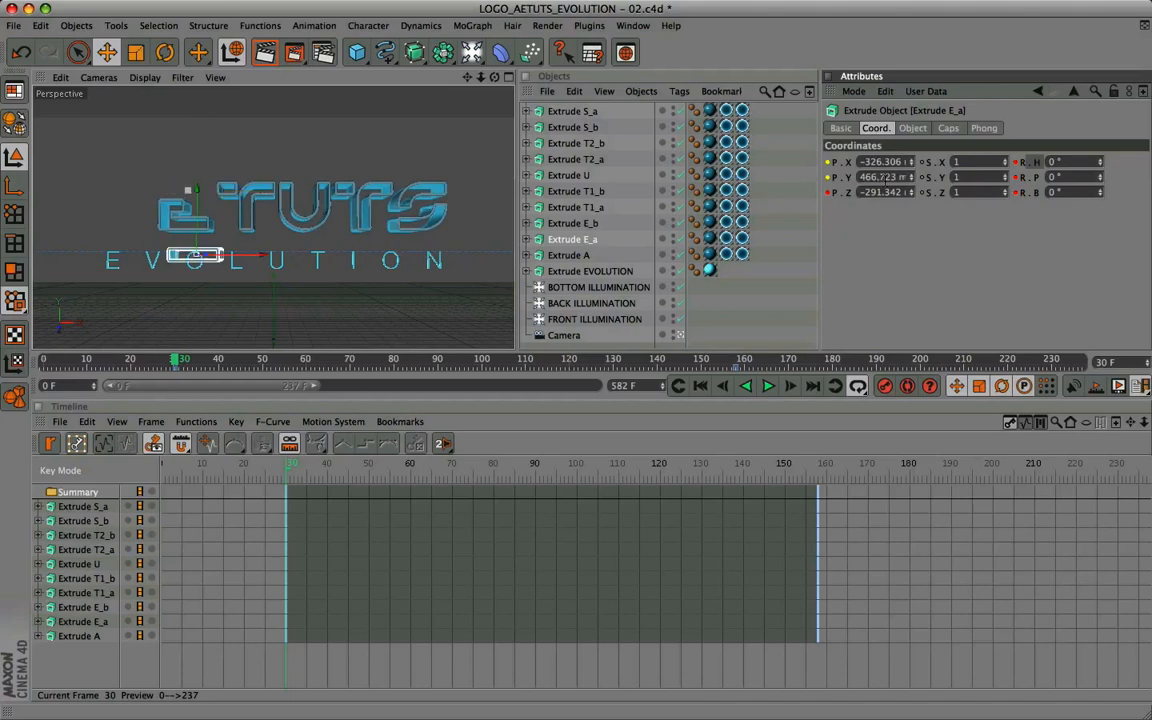
left_click(877, 192)
type("-2287.254")
key("Return")
Set Extrude E_a's rotation to H -65°, P 148° and B -126°
double_click(1062, 162)
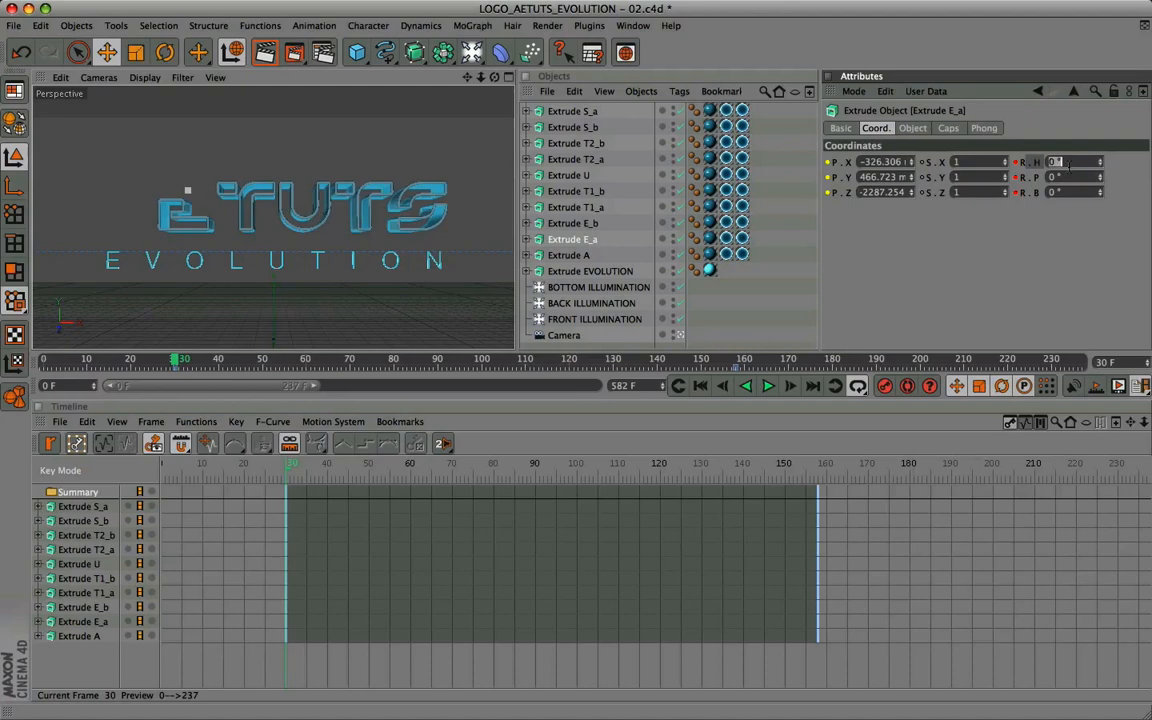
type("-65")
key("Tab")
type("148")
key("Tab")
type("-126")
key("Return")
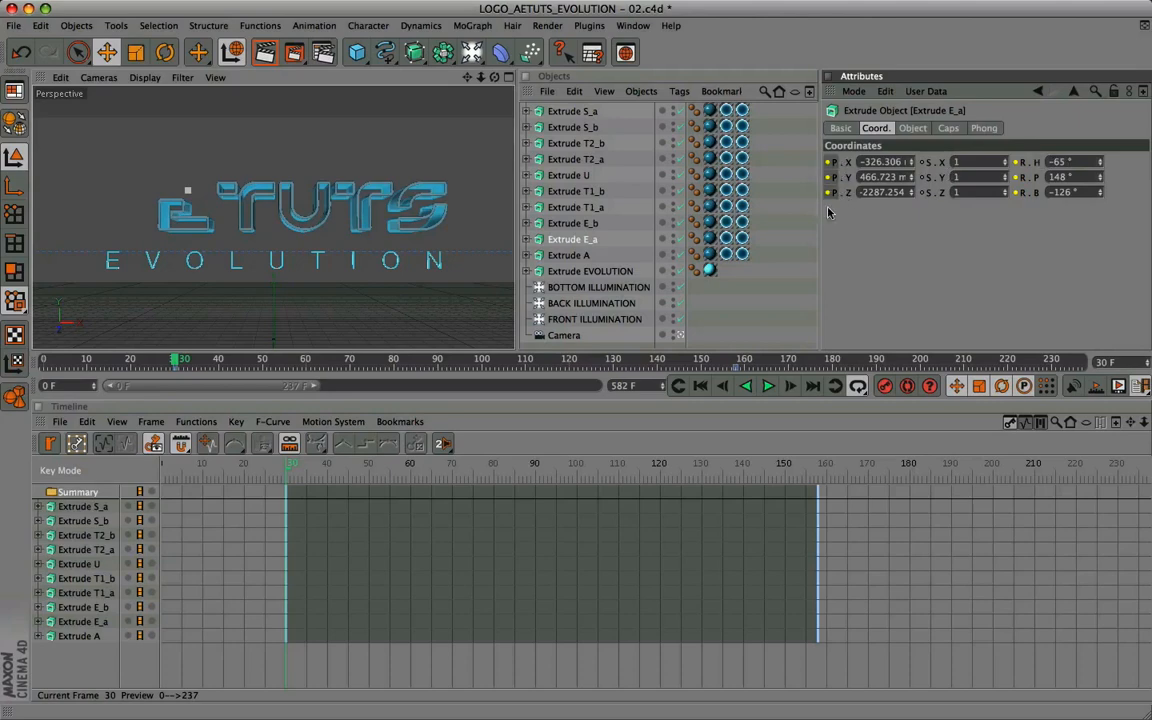
Record keyframes for all position and rotation values of Extrude E_a at frame 30
key("F9")
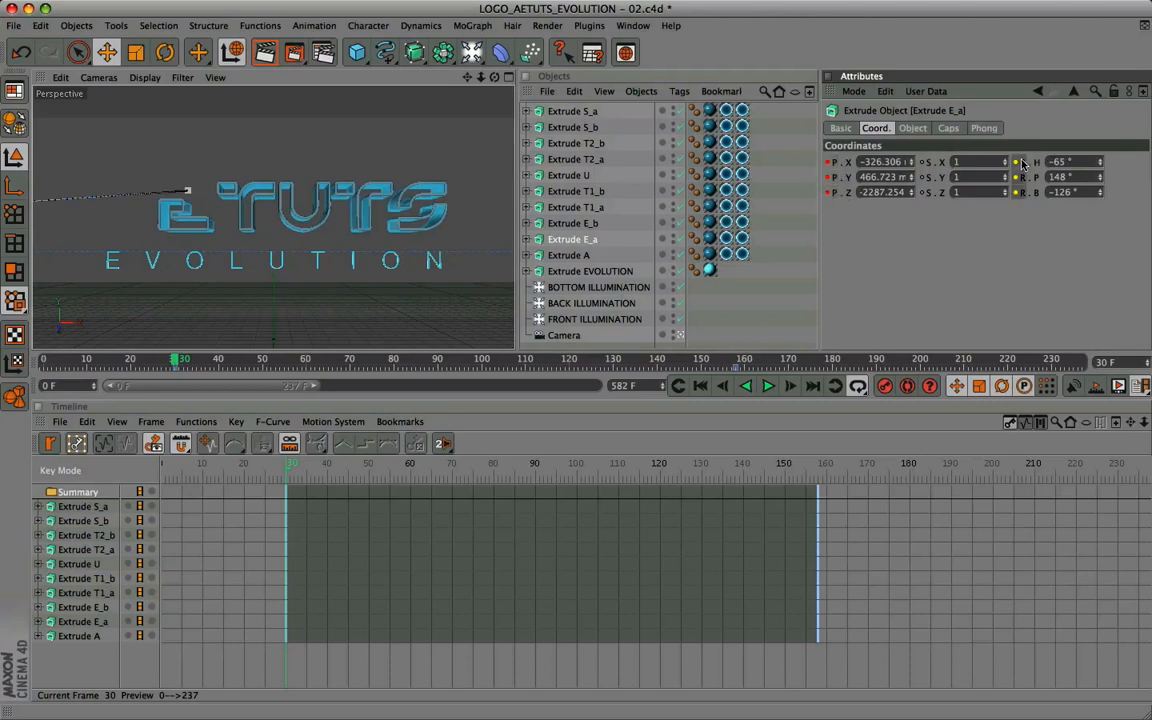
left_click(1016, 161, "ctrl")
left_click(1016, 176, "ctrl")
left_click(1016, 192, "ctrl")
left_click_drag(319, 470, 287, 467)
Set Extrude E_b's position to X -12.558, Y 755.102 and Z -1590.034 m at frame 30
left_click(557, 224)
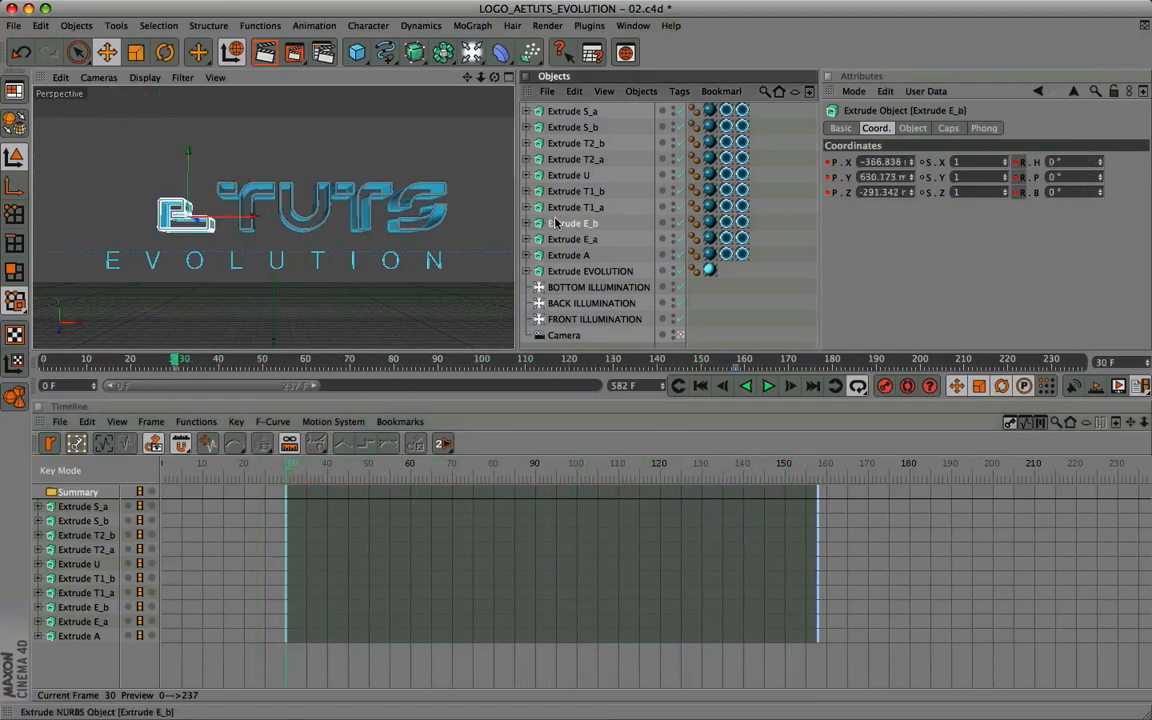
double_click(880, 162)
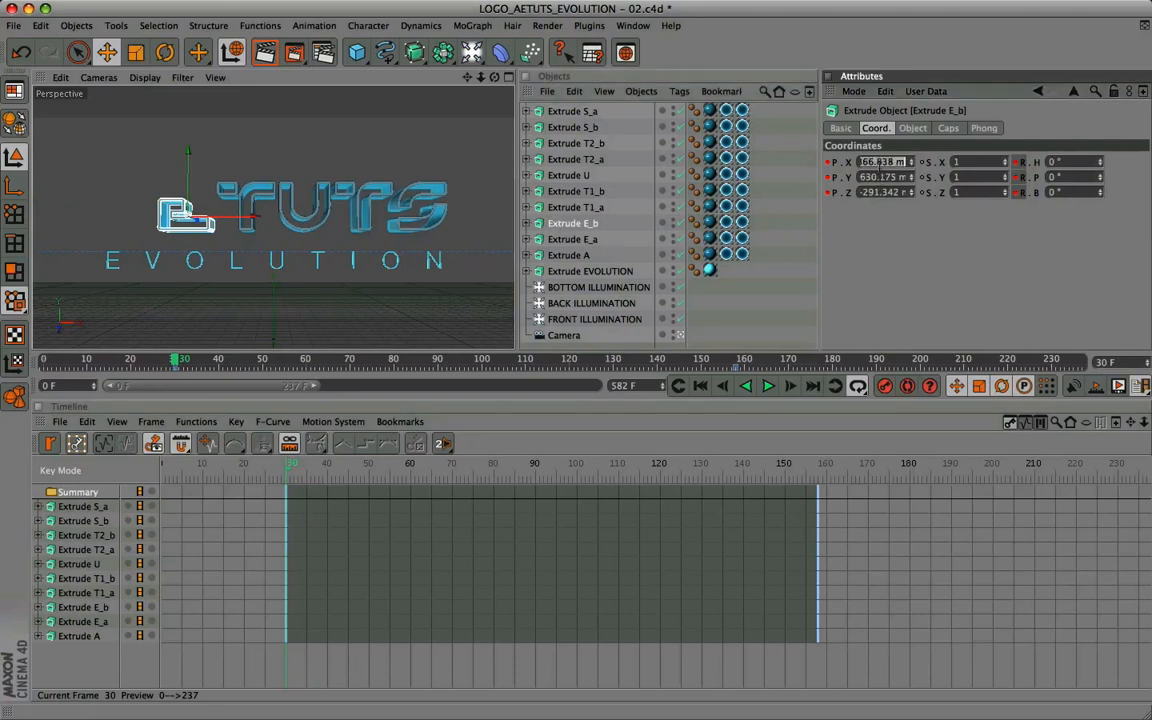
type("-12,558")
key("Tab")
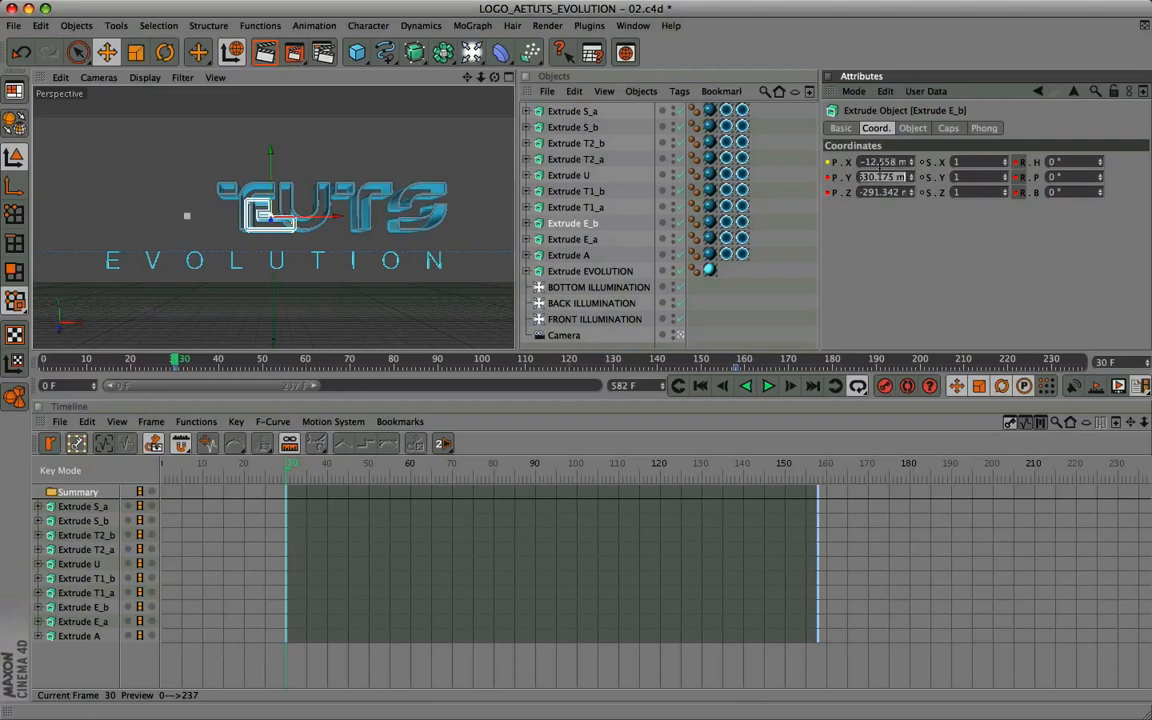
type("755.102")
key("Tab")
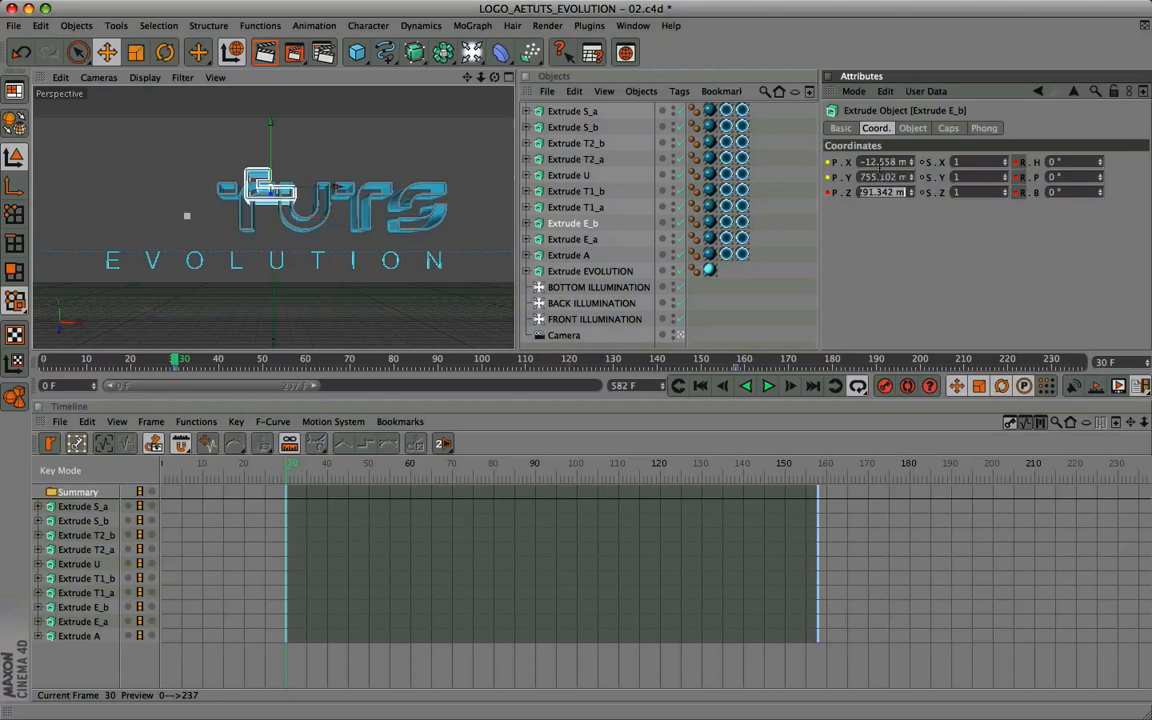
type("-1590")
type(",034")
key("Return")
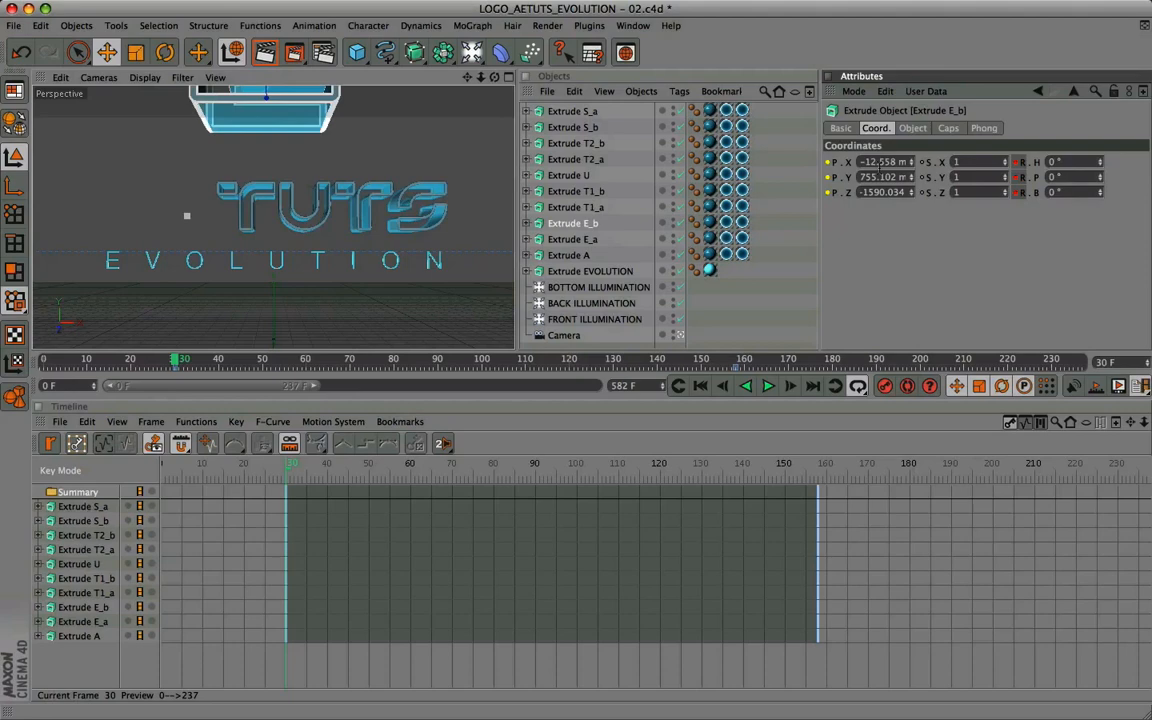
Set Extrude E_b's rotation to H 85°, P 146° and B -226°
left_click(1077, 166)
type("85")
key("Tab")
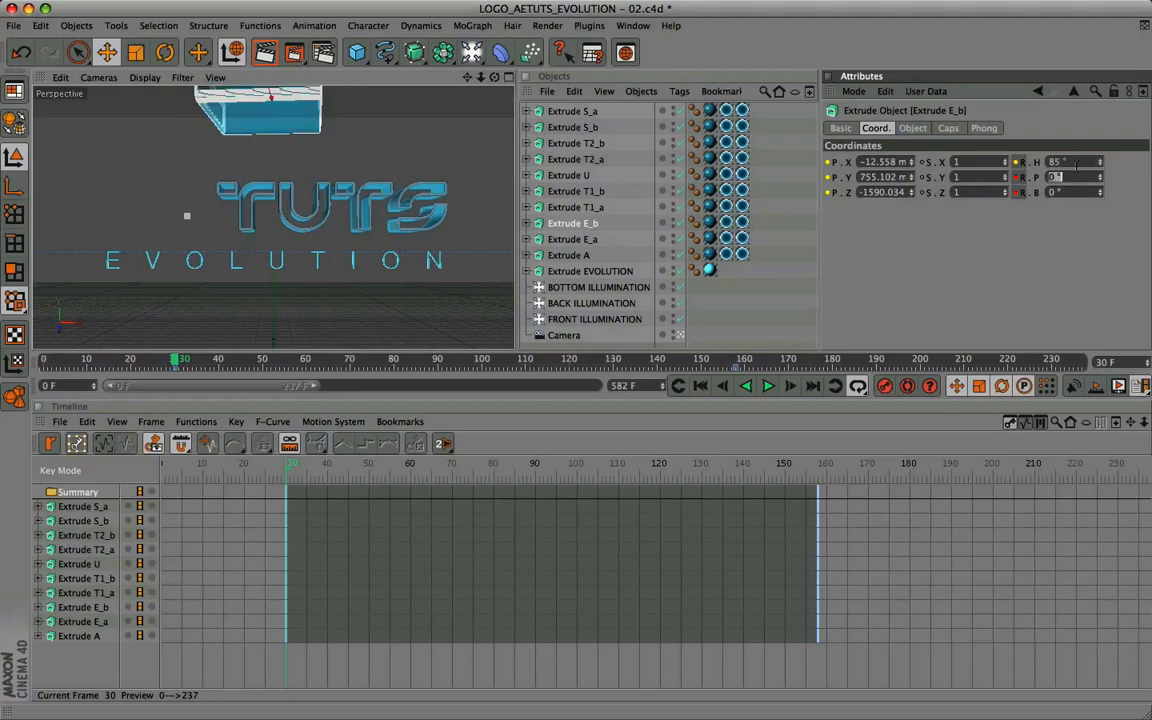
type("148")
key("Tab")
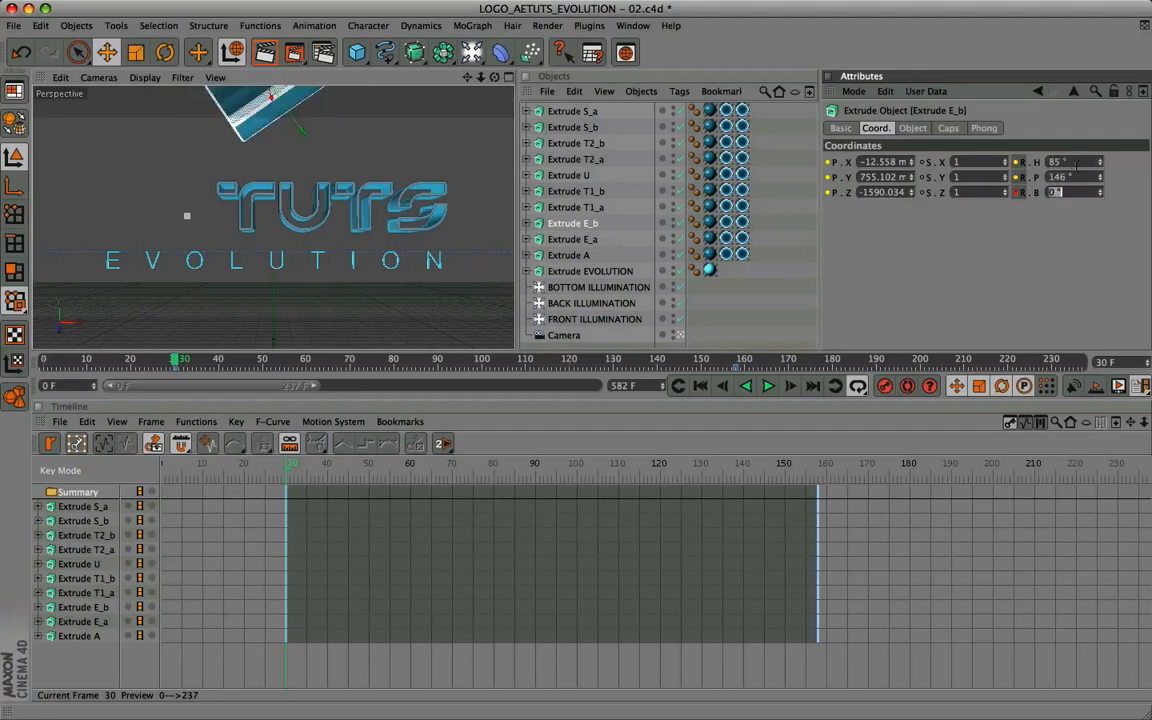
type("-226")
key("Return")
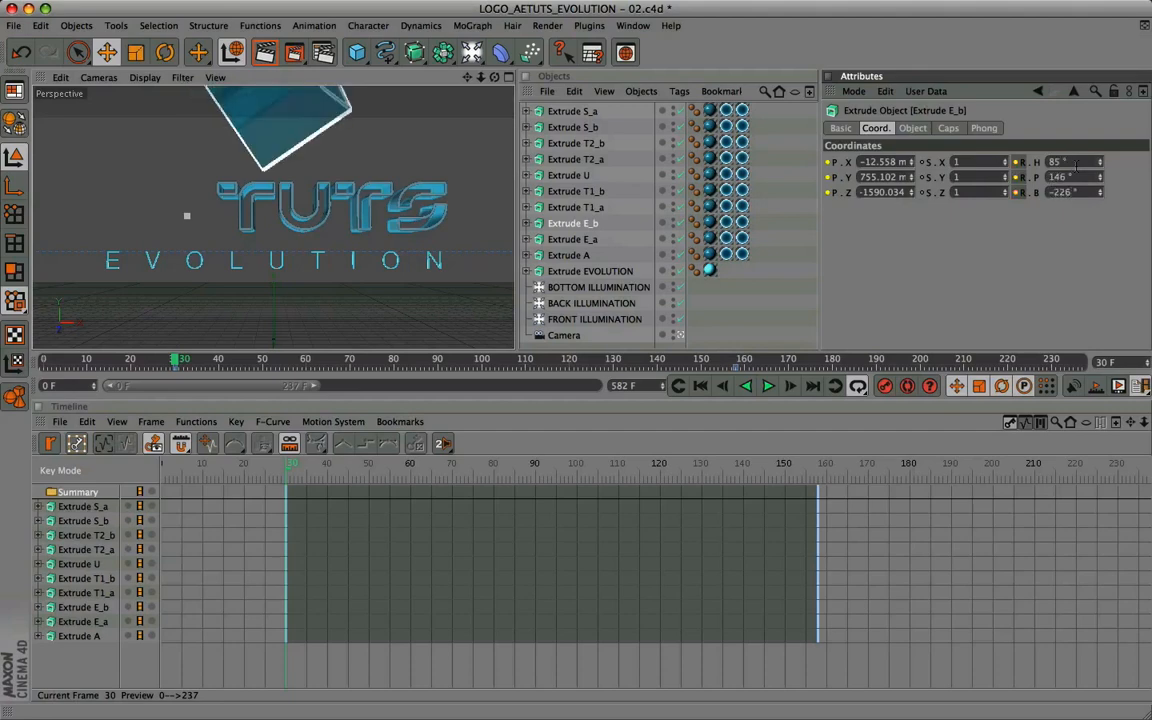
Record keyframes for all position and rotation values of Extrude E_b at frame 30
left_click(829, 193, "ctrl")
left_click(1017, 192, "ctrl")
mouse_move(298, 470)
left_mouse_down()
mouse_move(792, 466)
mouse_move(287, 467)
left_mouse_up()
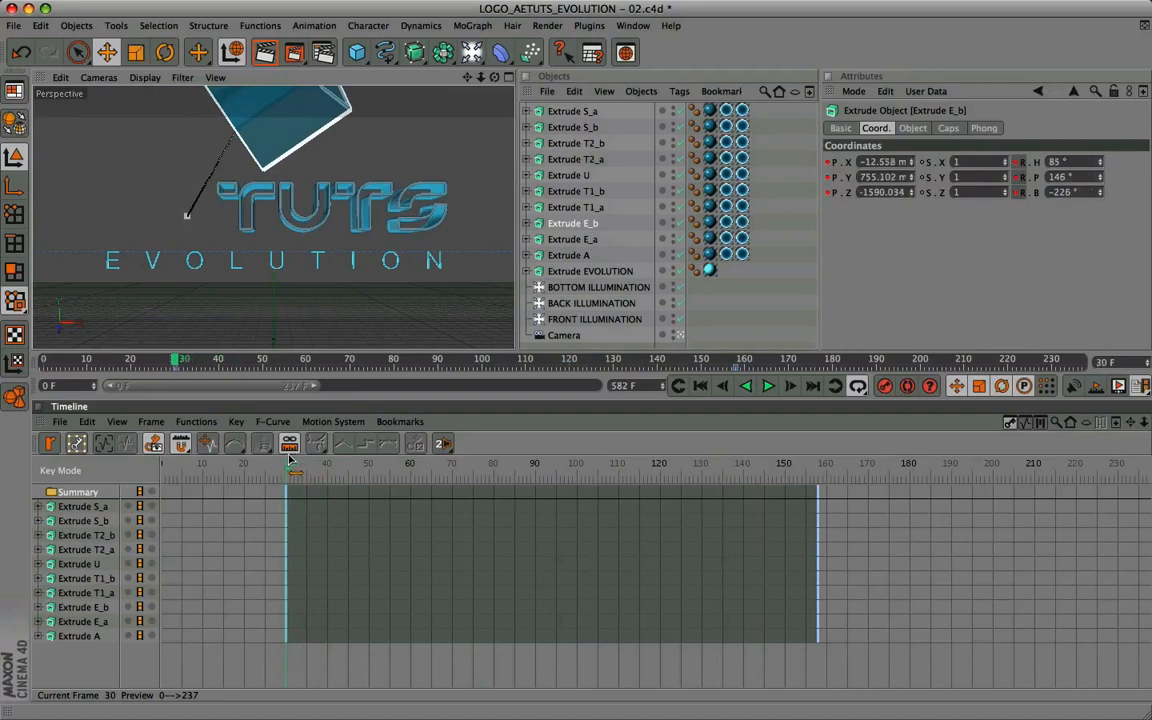
Set Extrude T1_a's position to X 142.601, Y 477.129 and Z -2505.073 m at frame 30
left_click(576, 208)
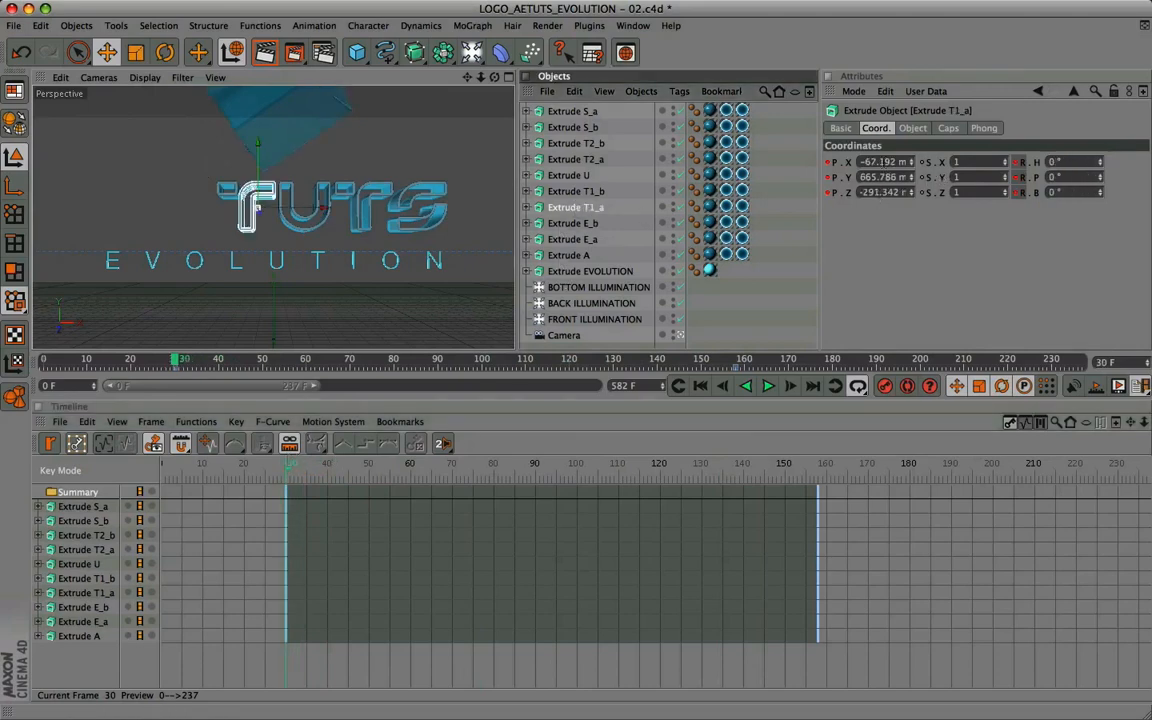
left_click(883, 162)
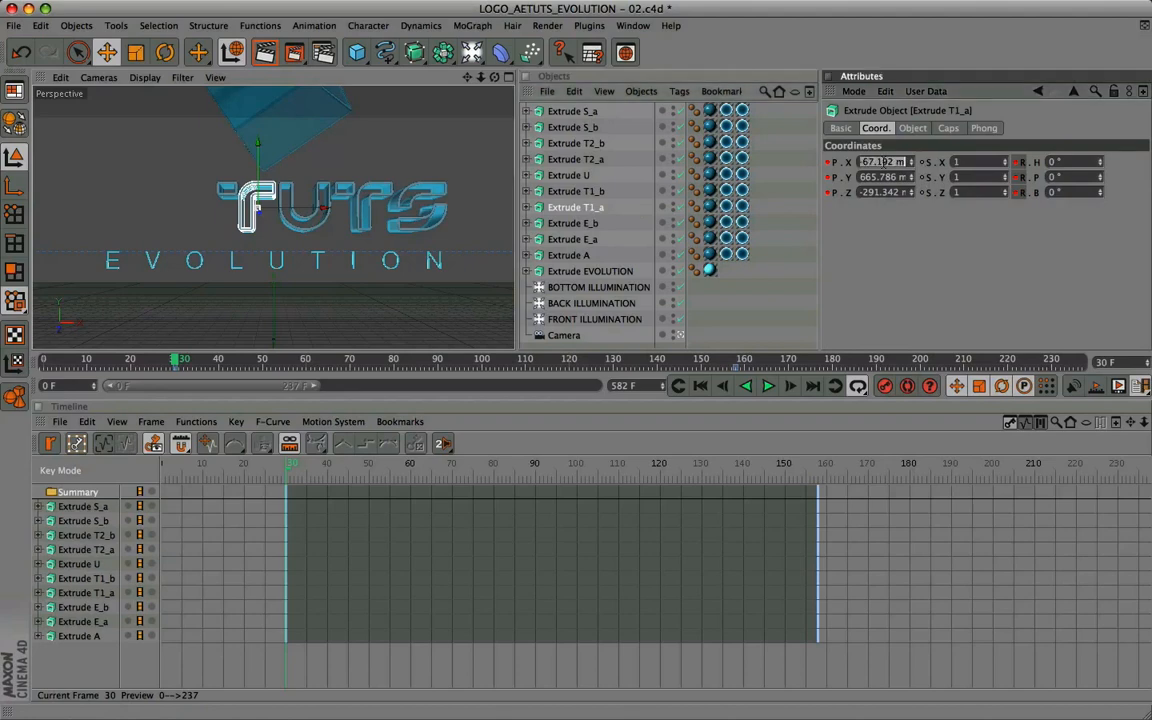
type("142.601")
key("Tab")
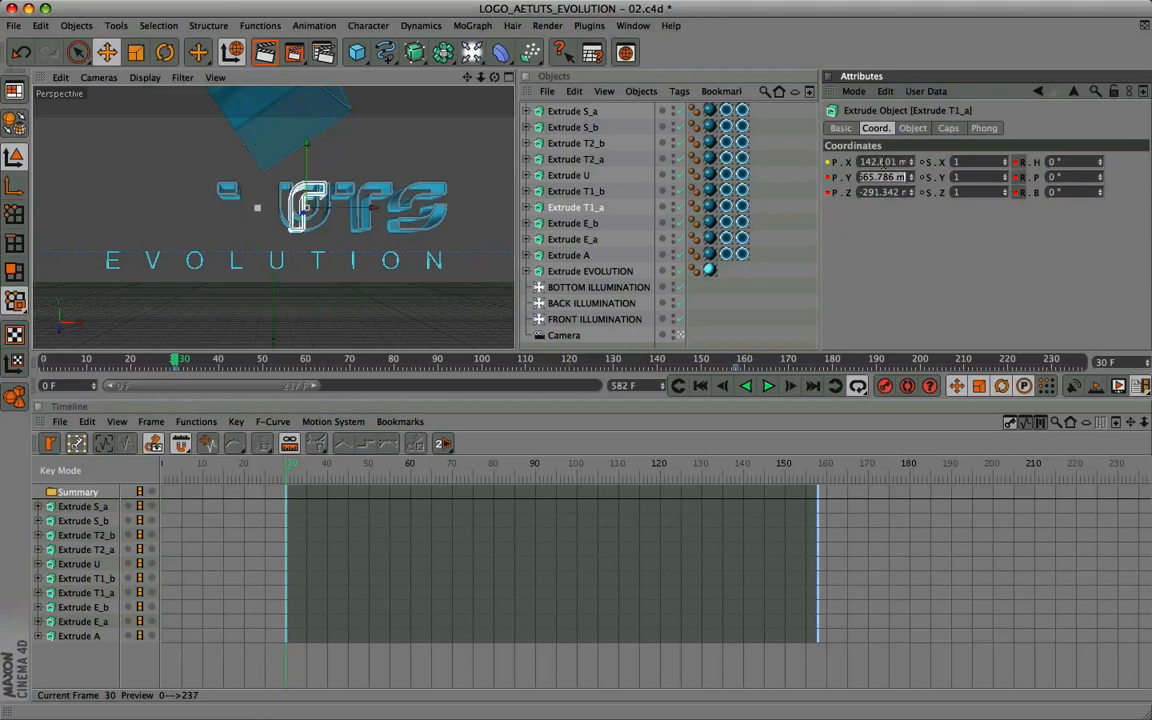
type("477.129")
key("Tab")
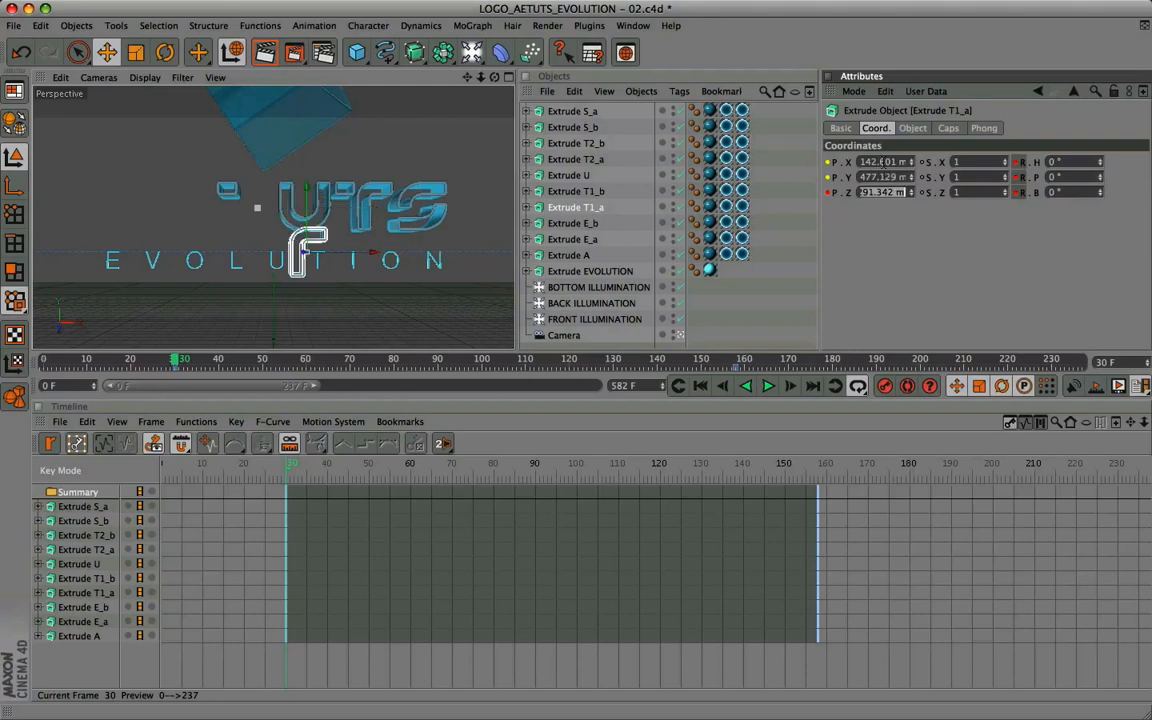
type("-2505.073")
key("Tab")
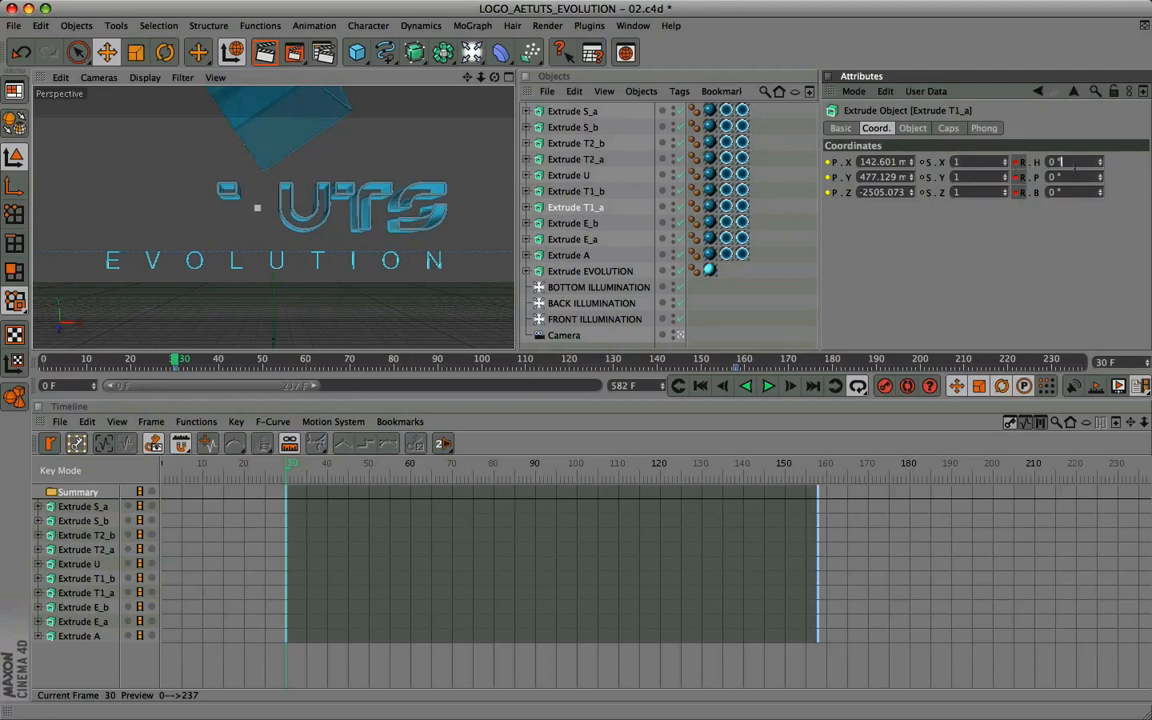
Set Extrude T1_a's rotation to H 78°, P -117° and B -180°, and keyframe its coordinates at frame 30
left_click(1074, 164)
type("78")
key("Tab")
type("-117")
key("Tab")
type("-180")
key("Return")
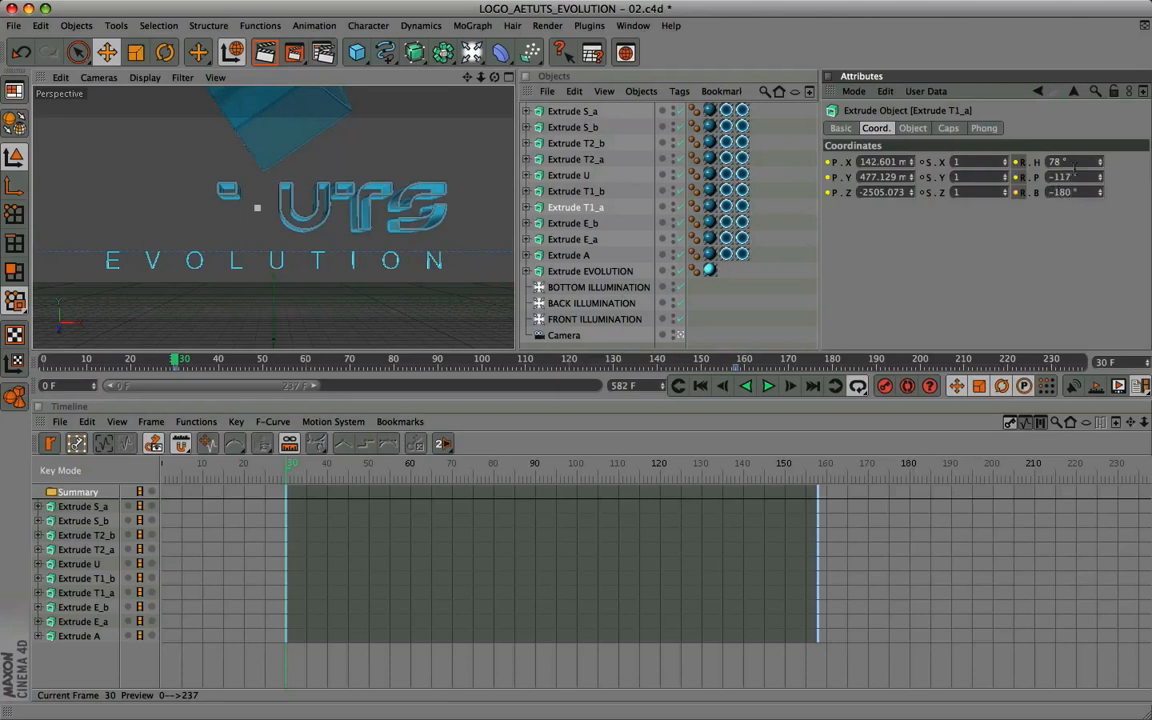
left_click(830, 194, "ctrl")
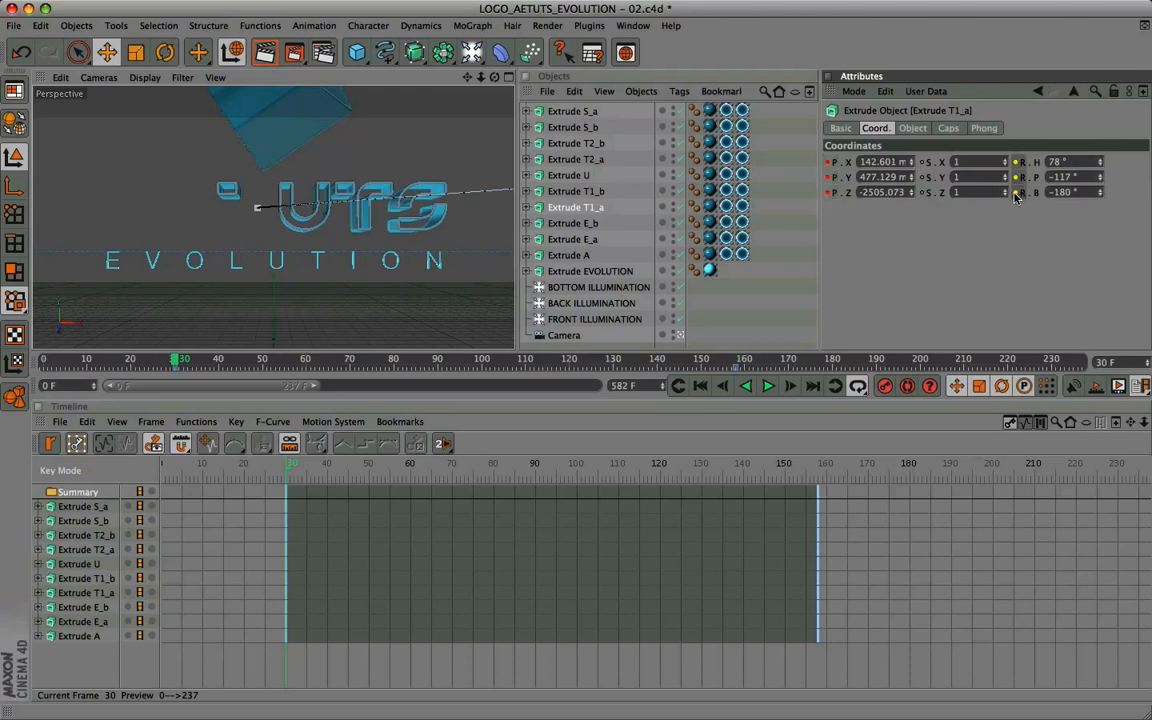
Set Extrude T1_b's position to X 6.604, Y 481.935 and Z -268.086 m at frame 30
left_click(572, 191)
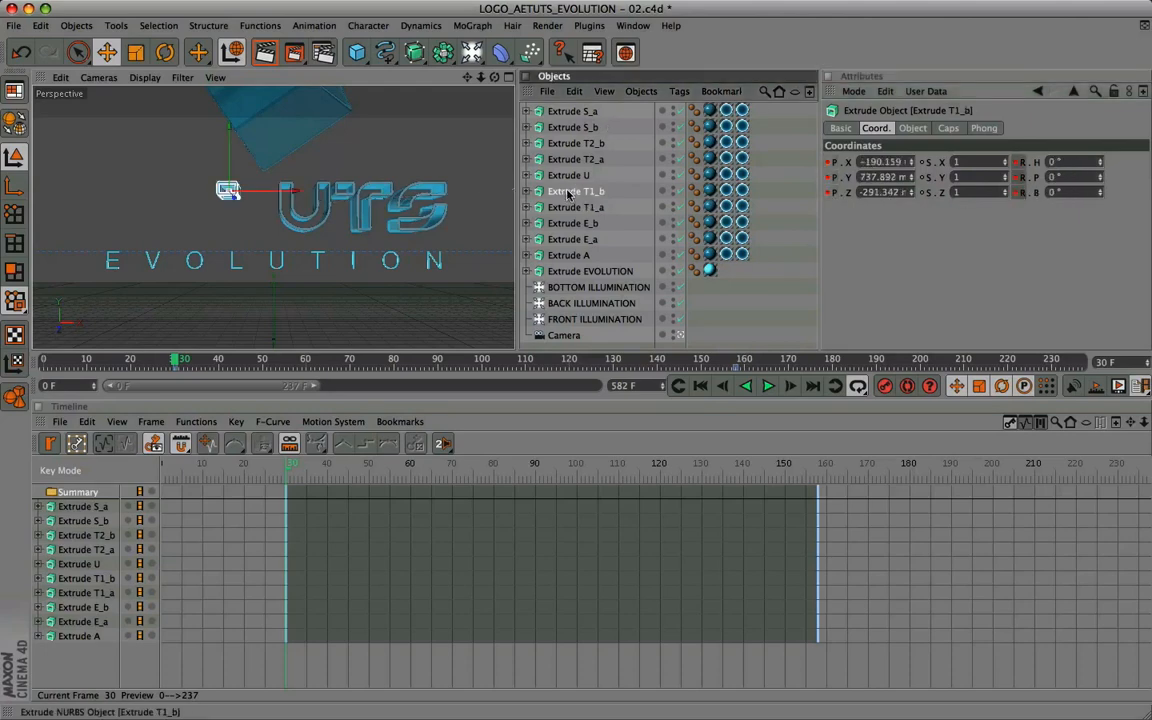
double_click(893, 161)
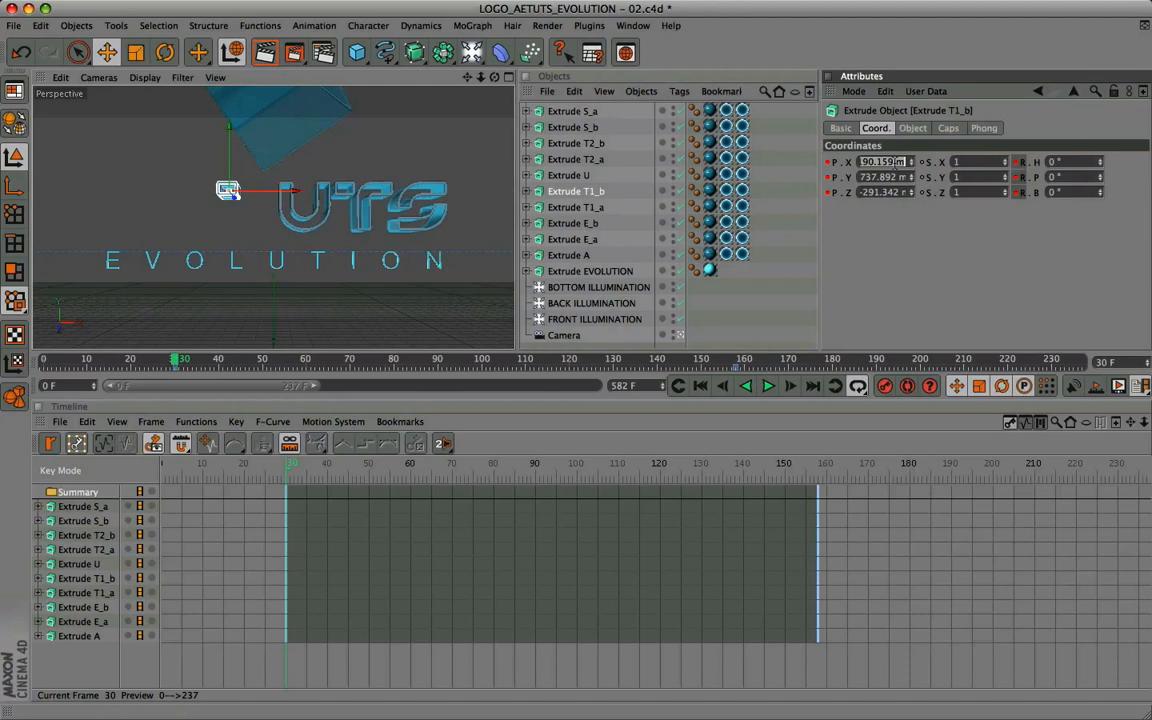
type("6.604")
key("Tab")
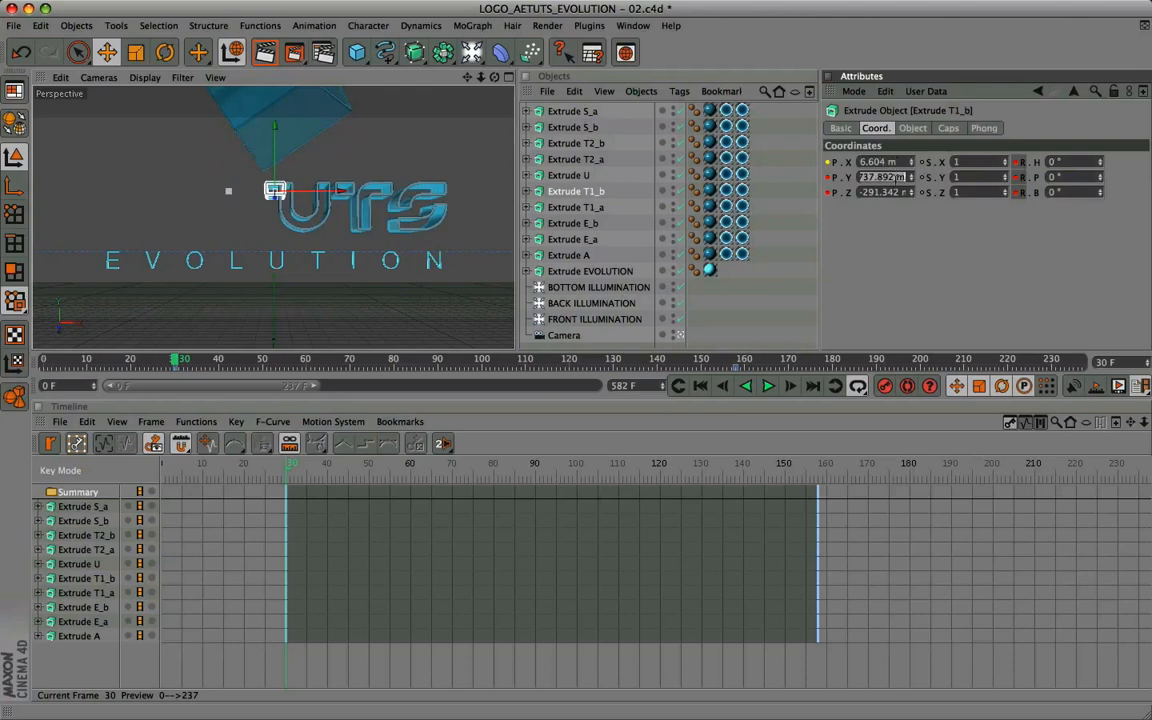
type("481.935")
key("Return")
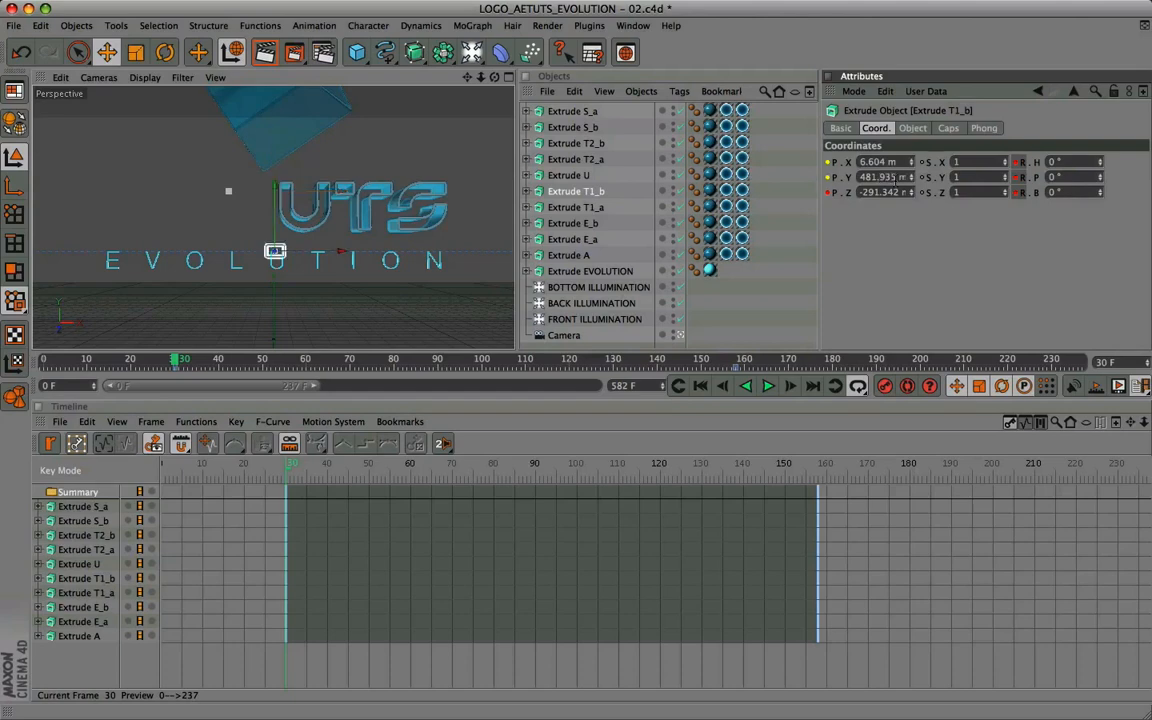
left_click(885, 192)
type("-268.086")
Set Extrude T1_b's rotation to H -1.048° and P 11.718°, leaving B at 0°
left_click(1066, 163)
type("-1,098")
key("Tab")
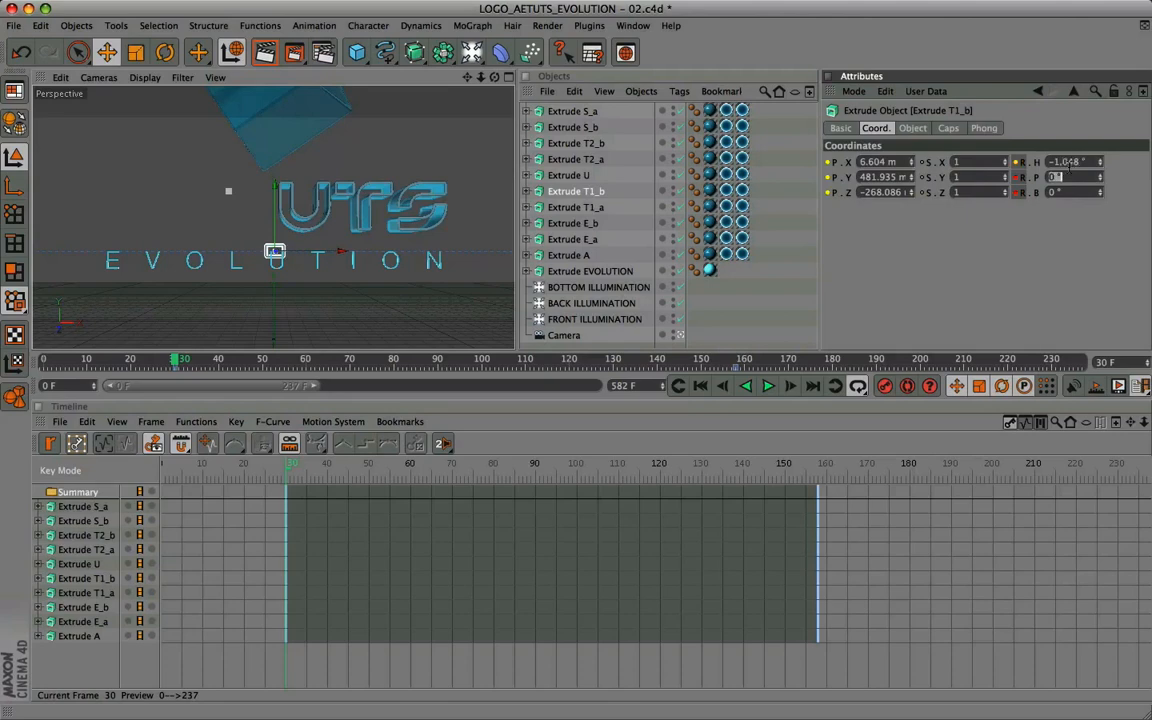
type("11,718")
key("Tab")
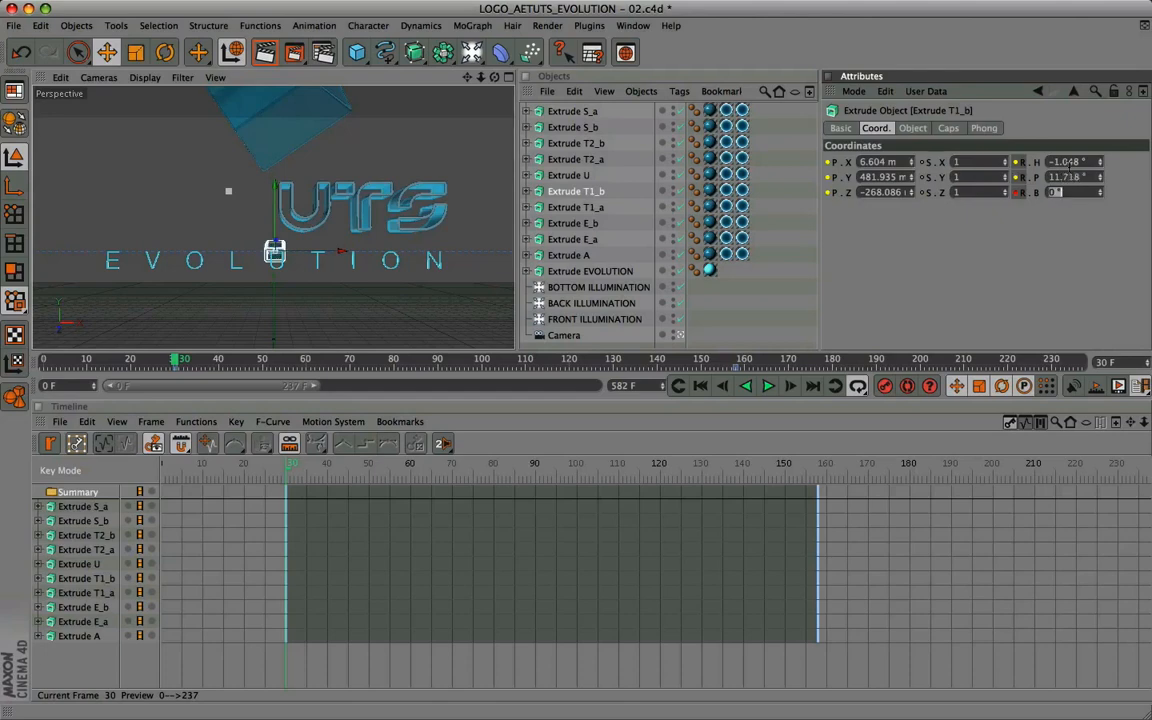
key("Return")
Record keyframes for all position and rotation values of Extrude T1_b at frame 30
left_click(836, 193)
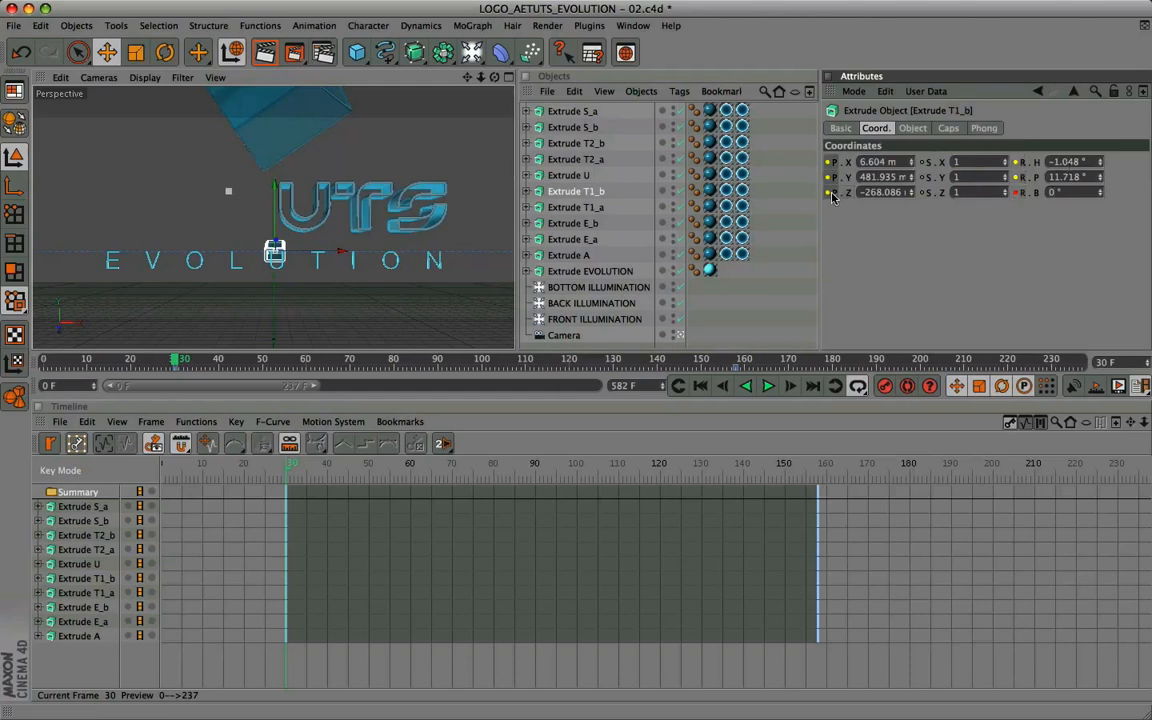
left_click(828, 192, "ctrl")
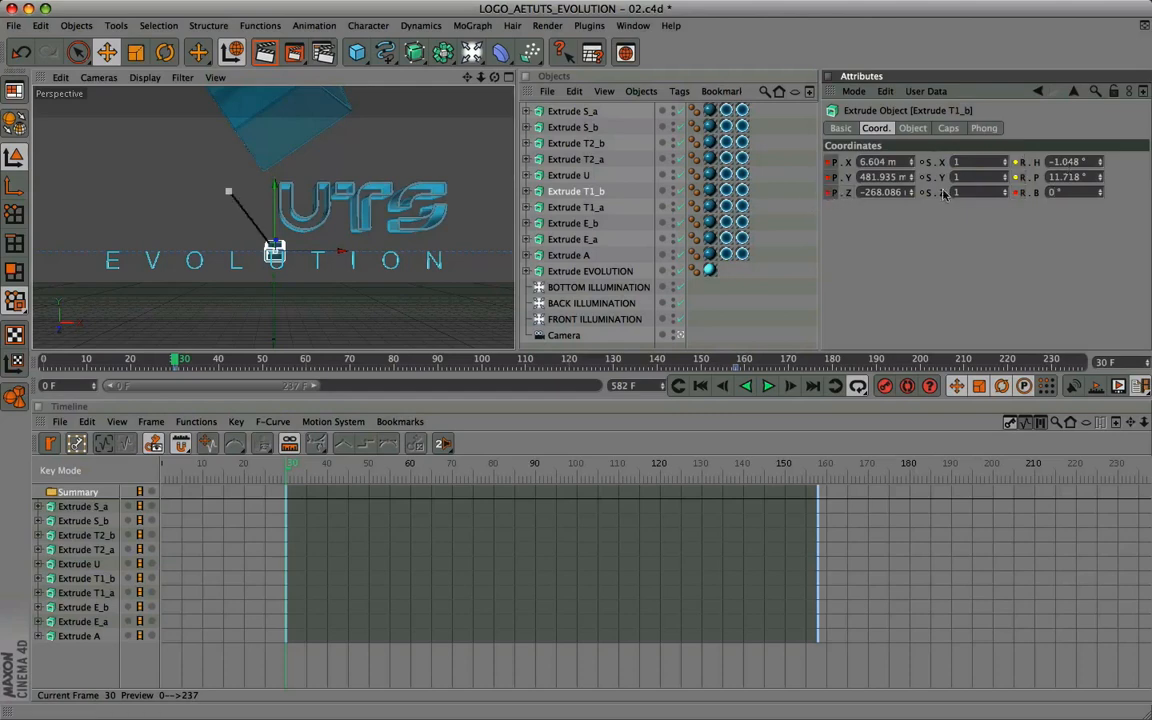
left_click(1024, 192)
left_click(1016, 193, "ctrl")
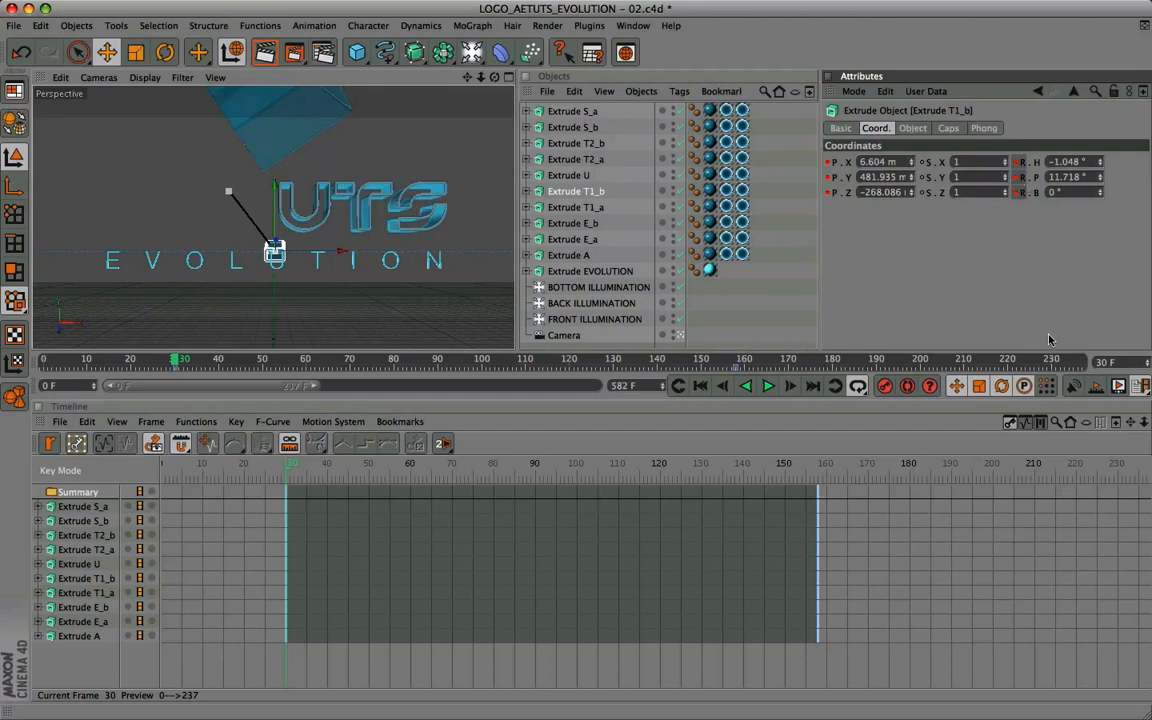
Set Extrude U's position to X 133.803, Y 684.103 and Z -1904.187 m at frame 30
left_click(580, 175)
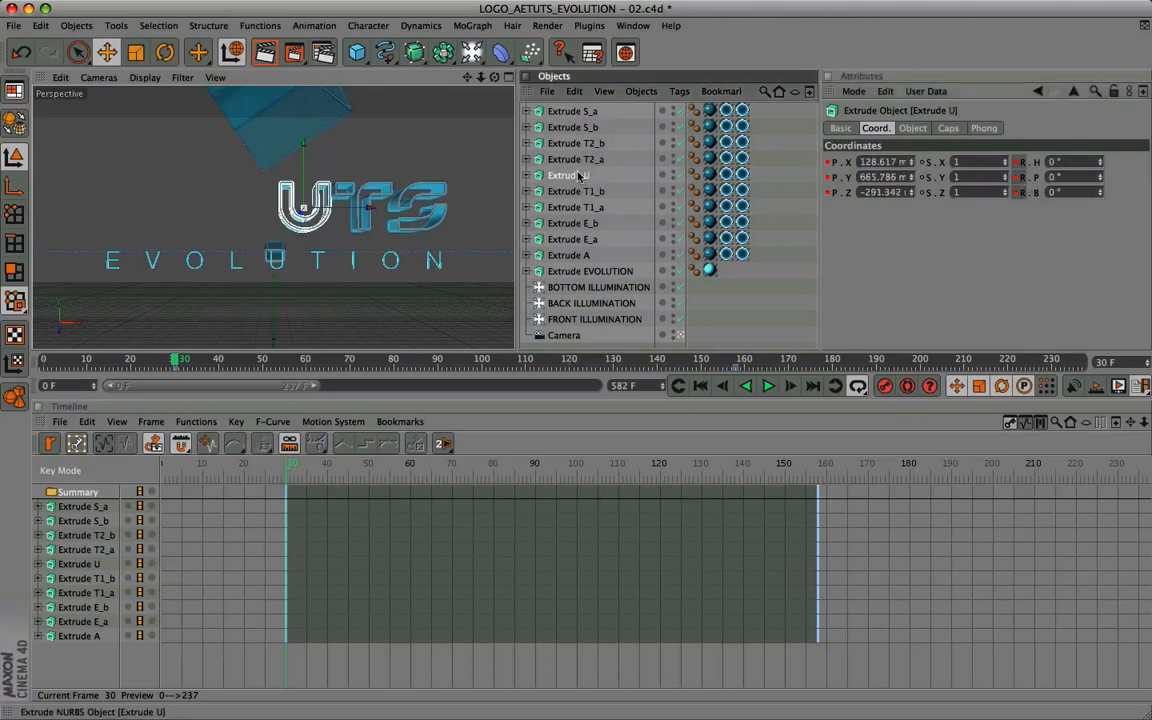
double_click(873, 162)
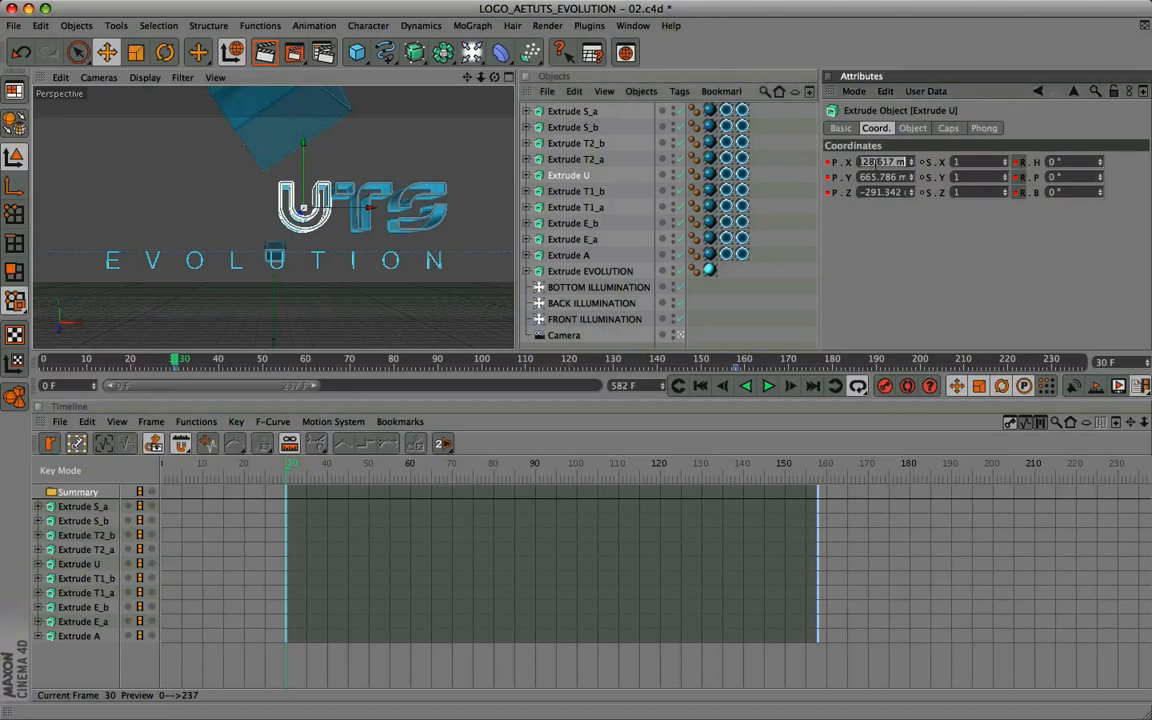
type("133.803")
key("Tab")
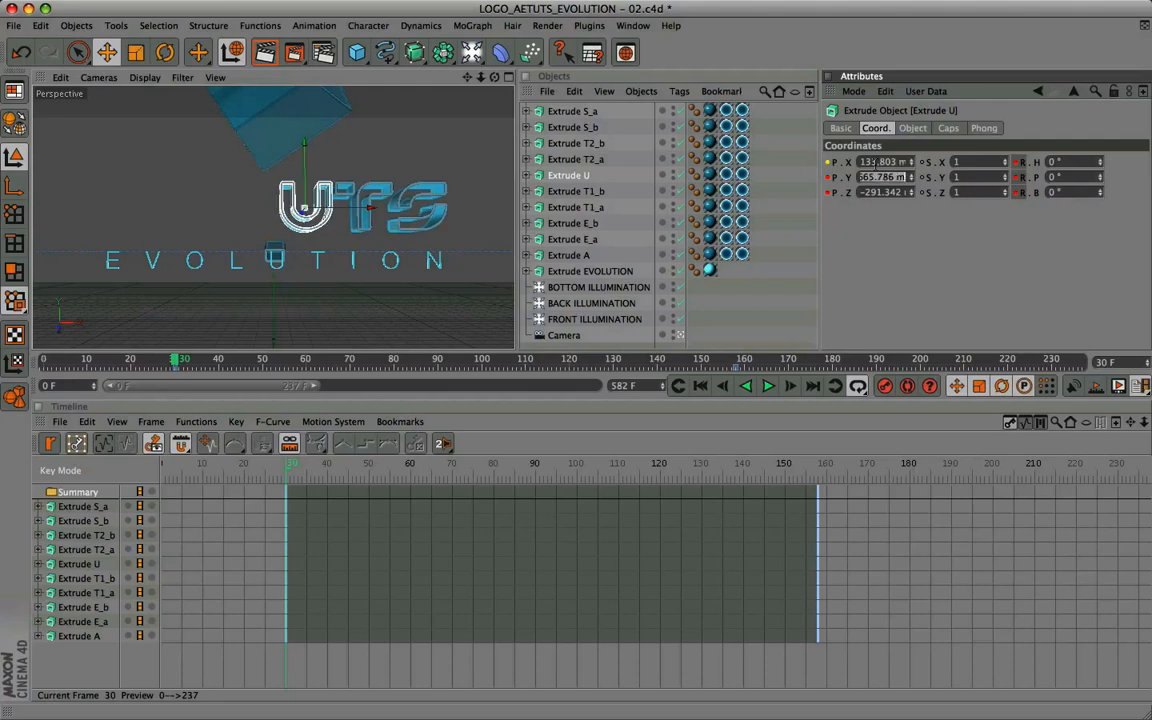
type("684.103")
key("Tab")
type("-")
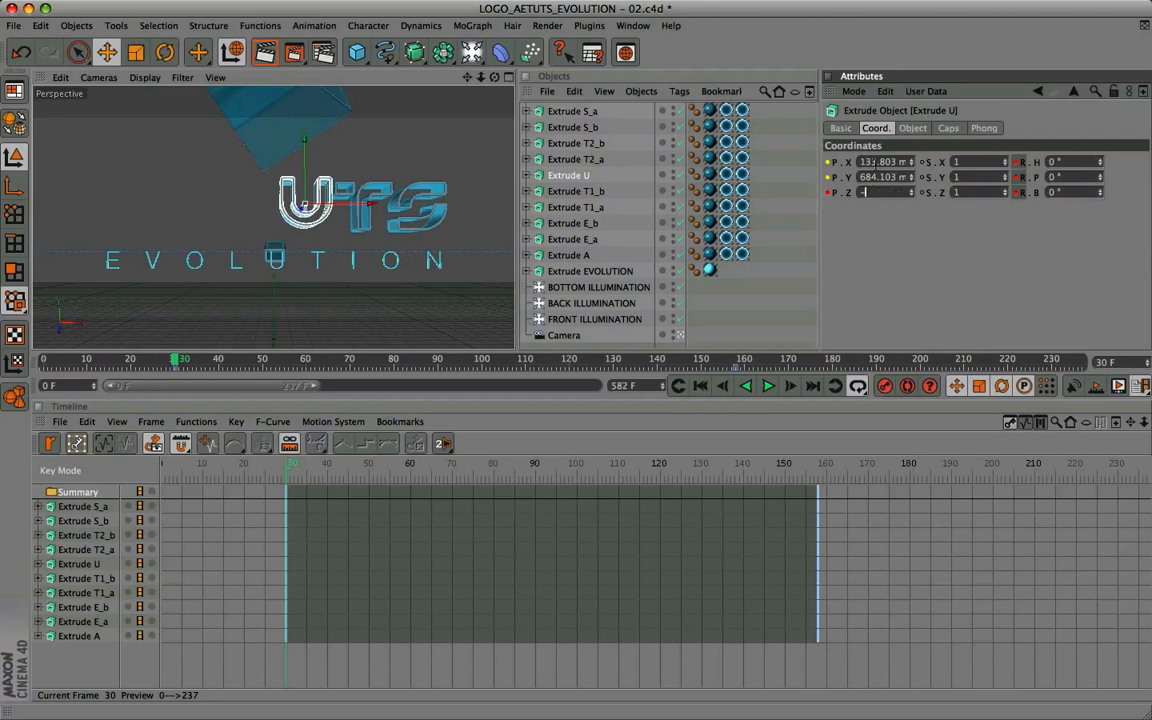
type("1904.18")
key("Tab")
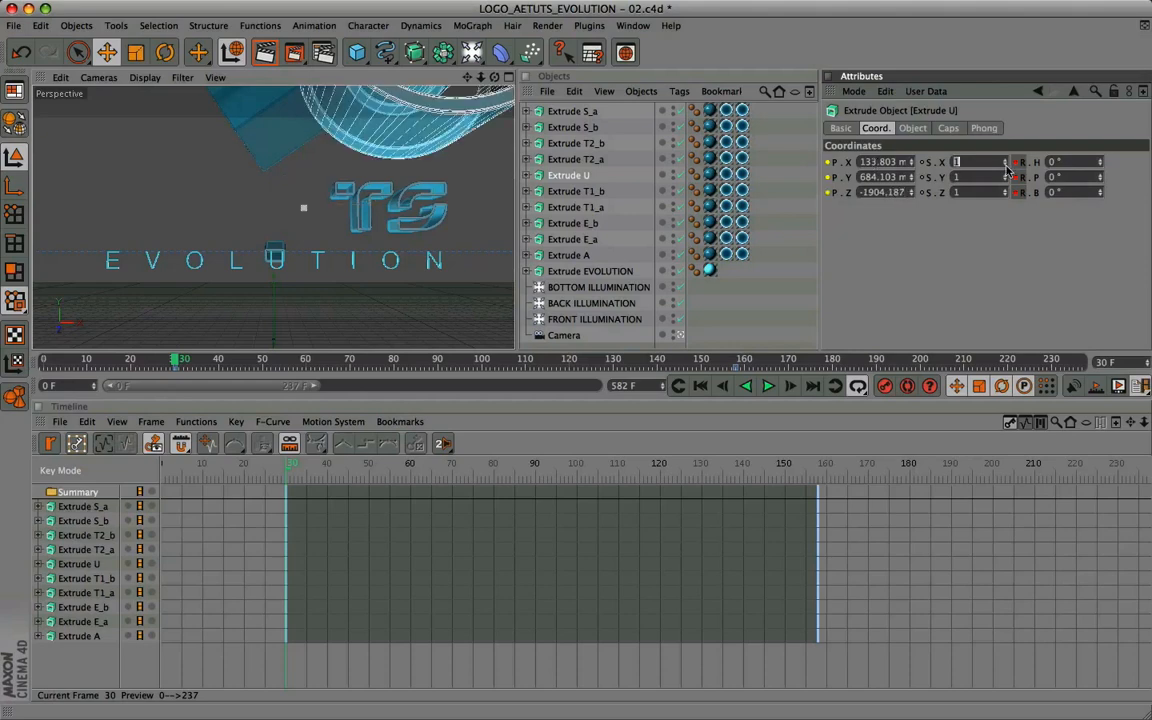
Set Extrude U's rotation to H 45°, P 90° and B 135°, and keyframe its coordinates at frame 30
left_click(1073, 163)
type("45")
key("Tab")
type("90")
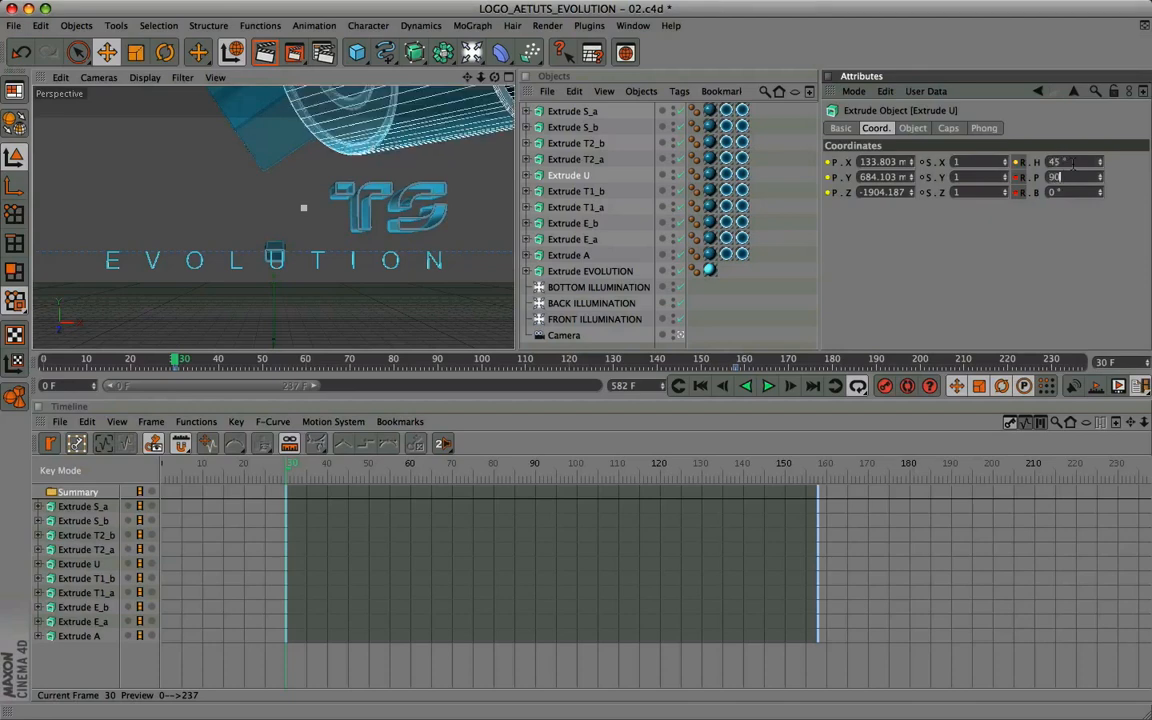
key("Tab")
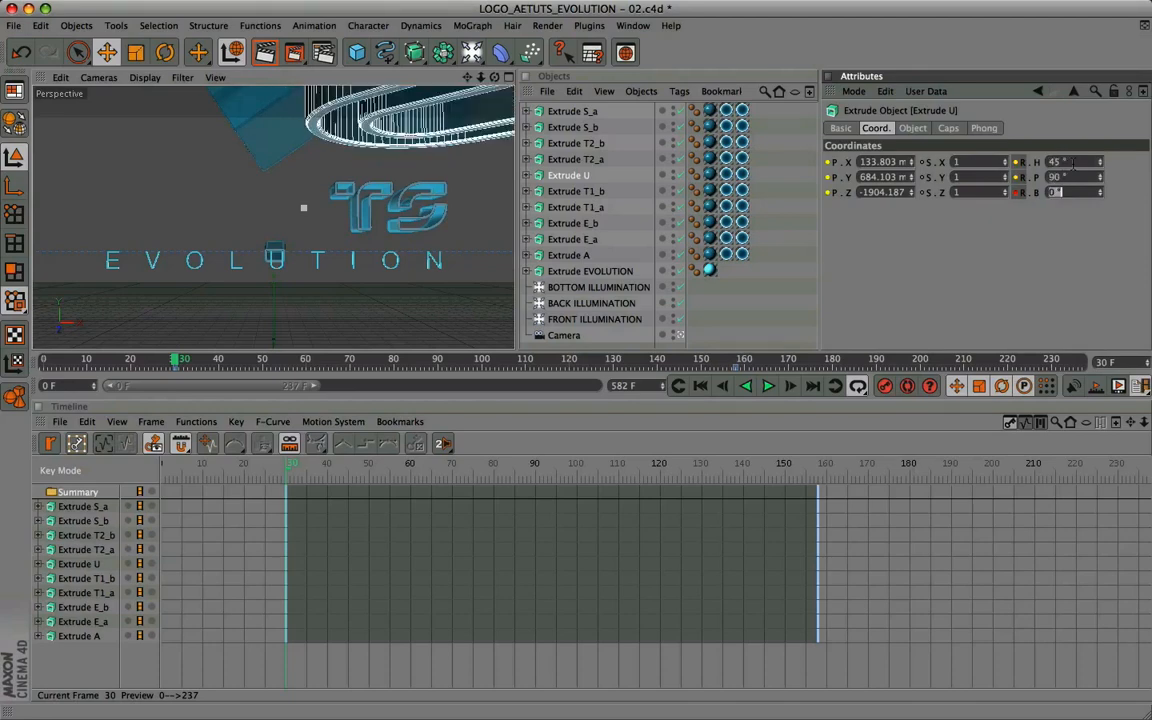
type("135")
key("Return")
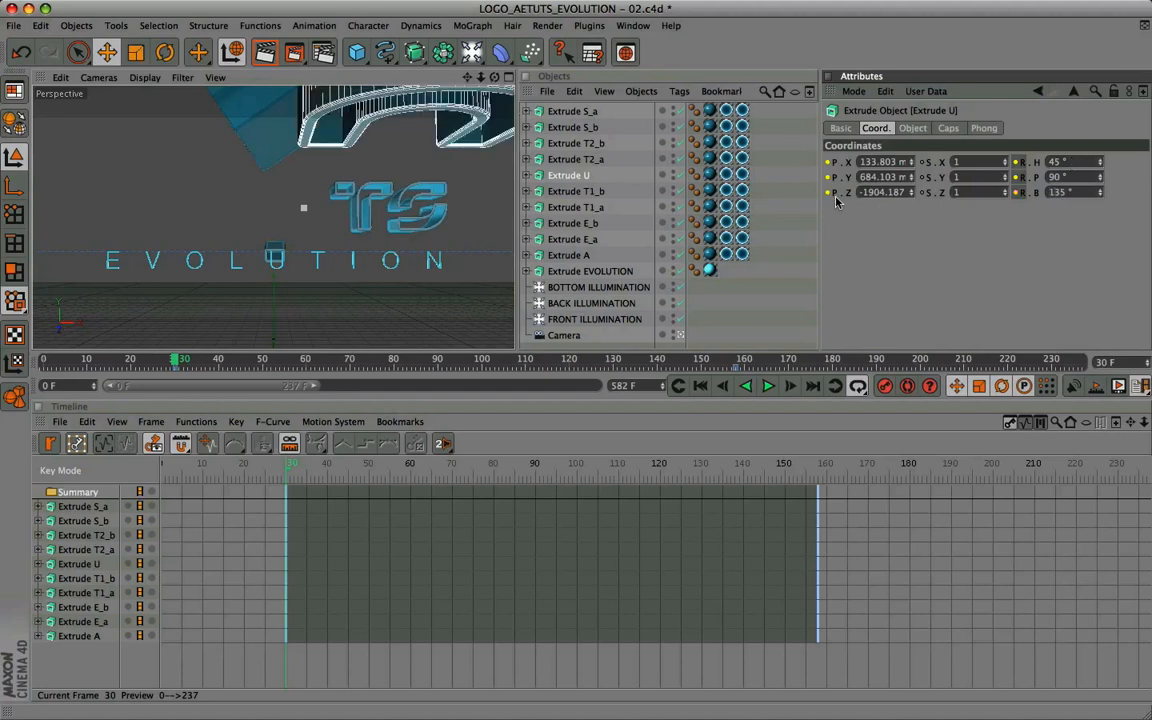
key("F9")
Set Extrude T2_a's position to X -15.96, Y 496.632 and Z -1679.905 m at frame 30
left_click(576, 159)
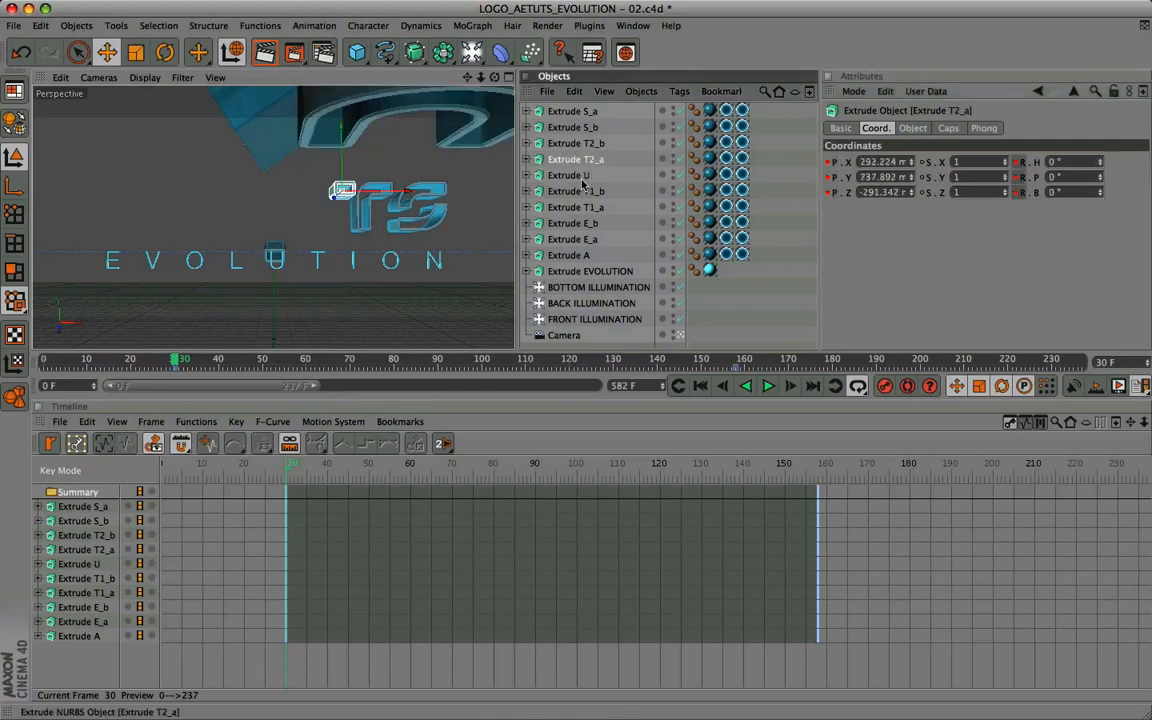
left_click(886, 162)
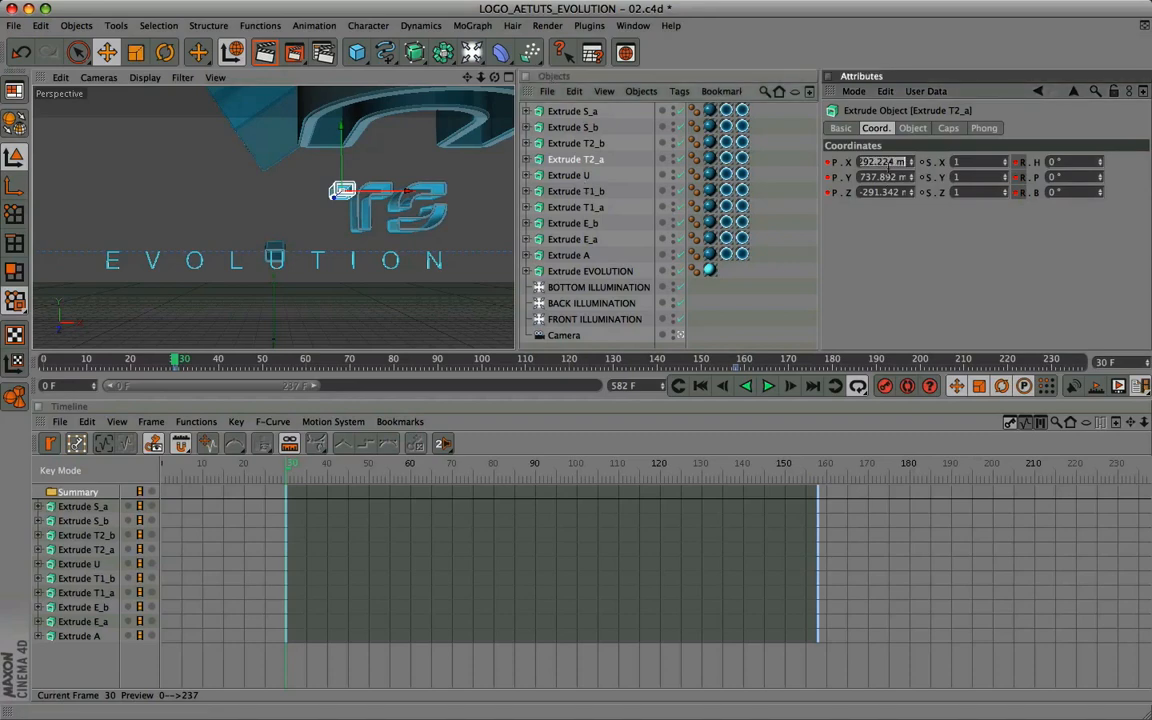
type("-15,96")
key("Tab")
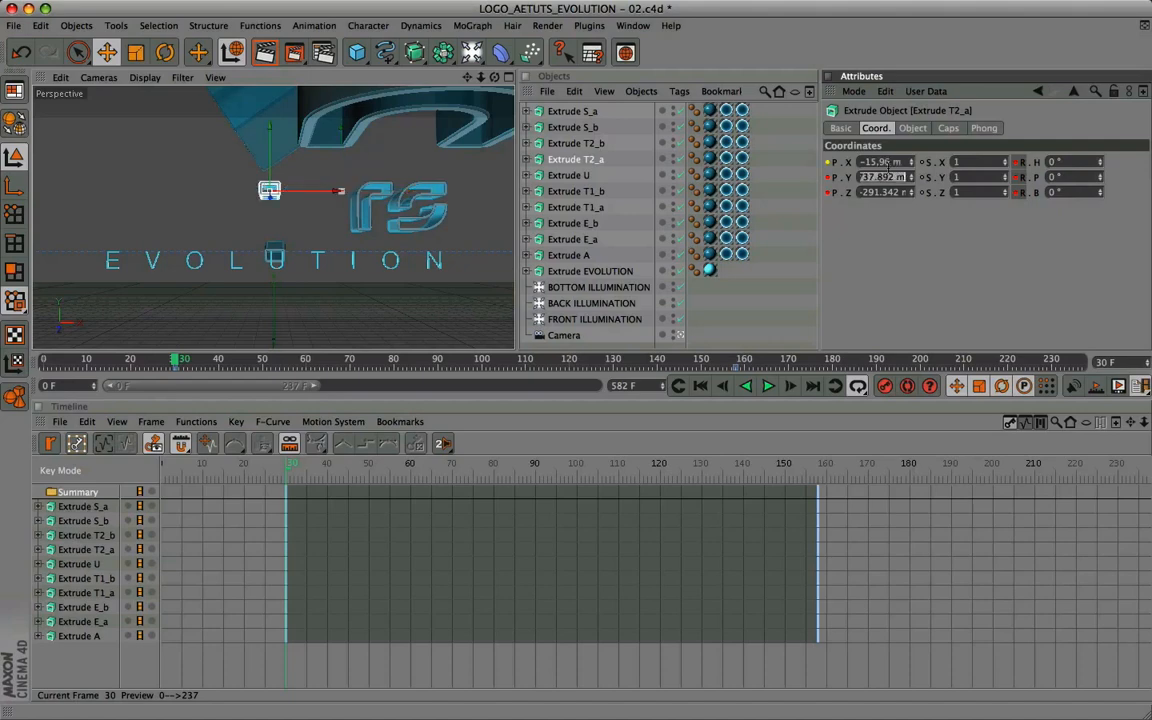
type("4")
type("6")
type("6.")
type("632")
key("Tab")
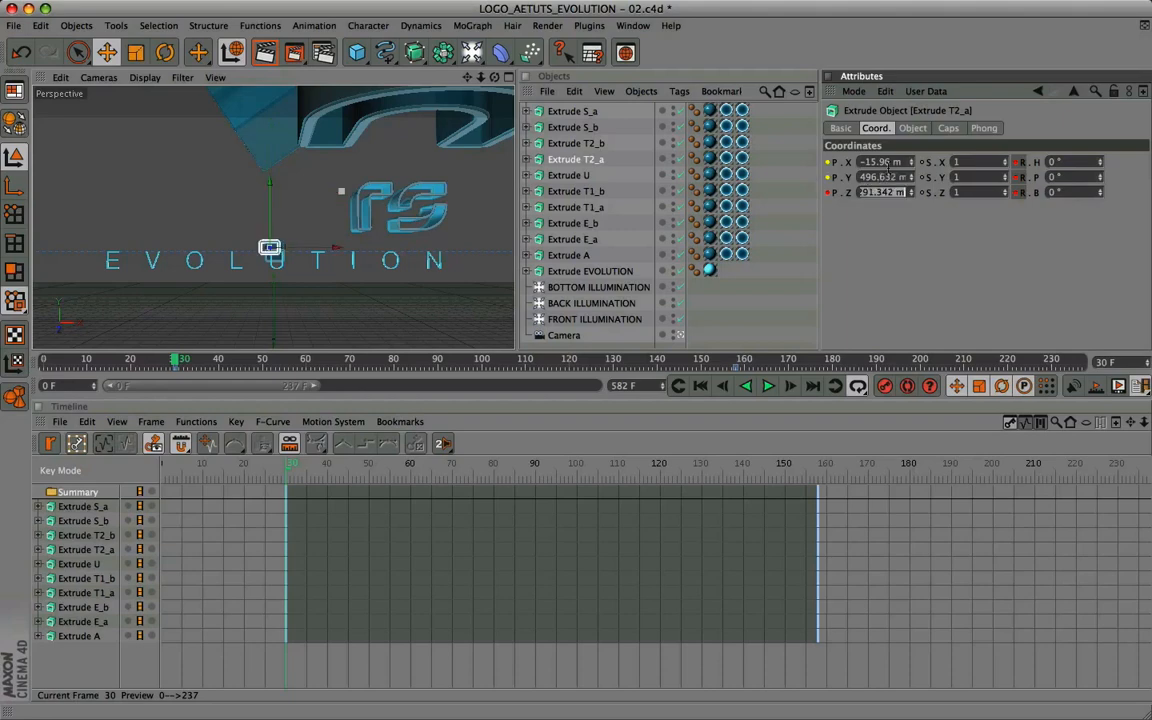
type("-1679.")
type("905")
key("Tab")
Set Extrude T2_a's rotation to H 272°, P -37° and B 150°, and keyframe its position and rotation at frame 30
left_click(1058, 162)
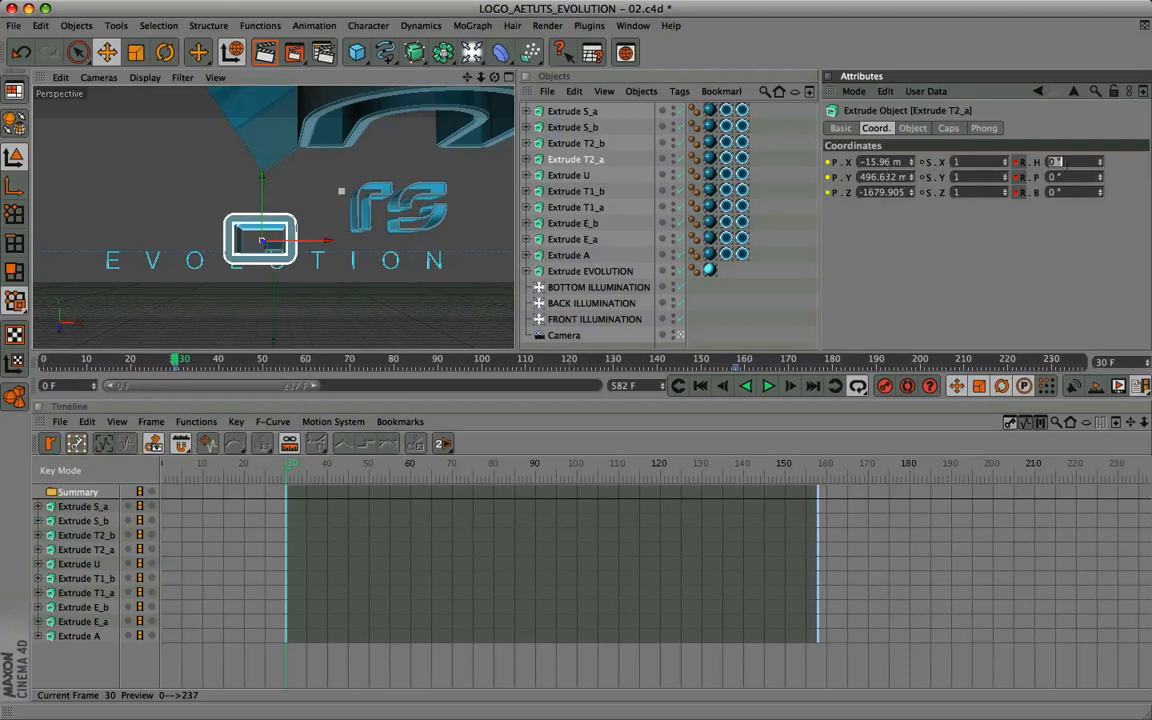
type("272")
key("Tab")
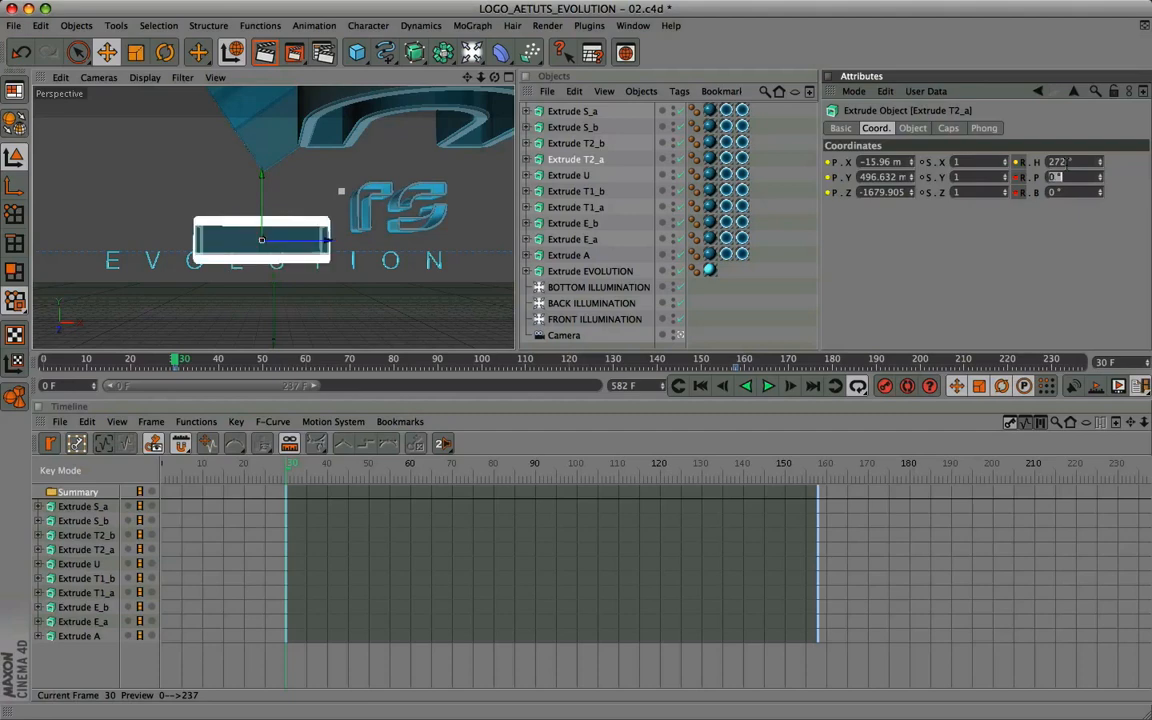
type("-37")
key("Tab")
type("150")
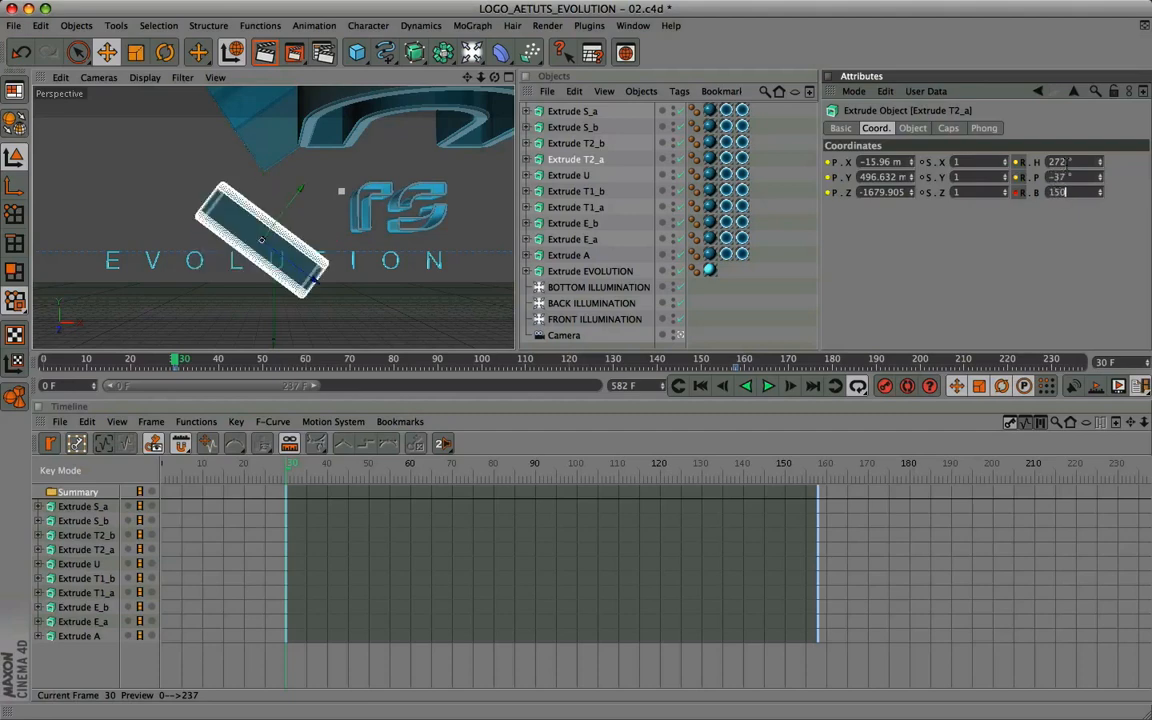
key("Return")
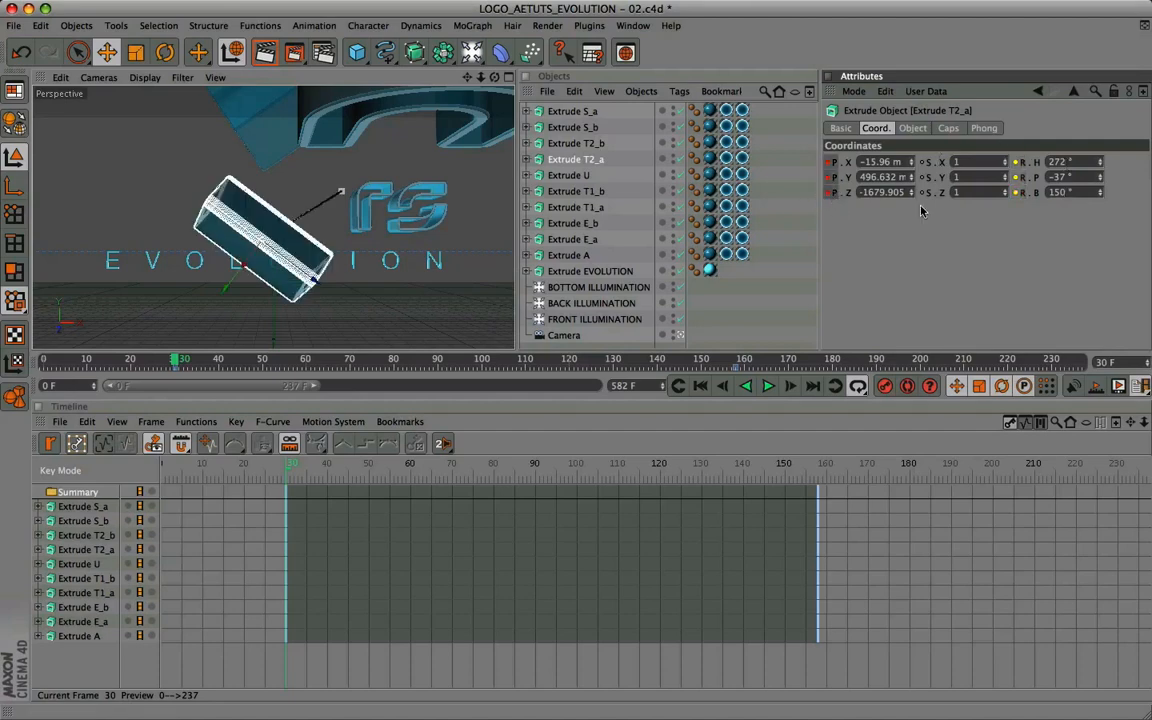
left_click(830, 193)
left_click(1016, 193, "ctrl")
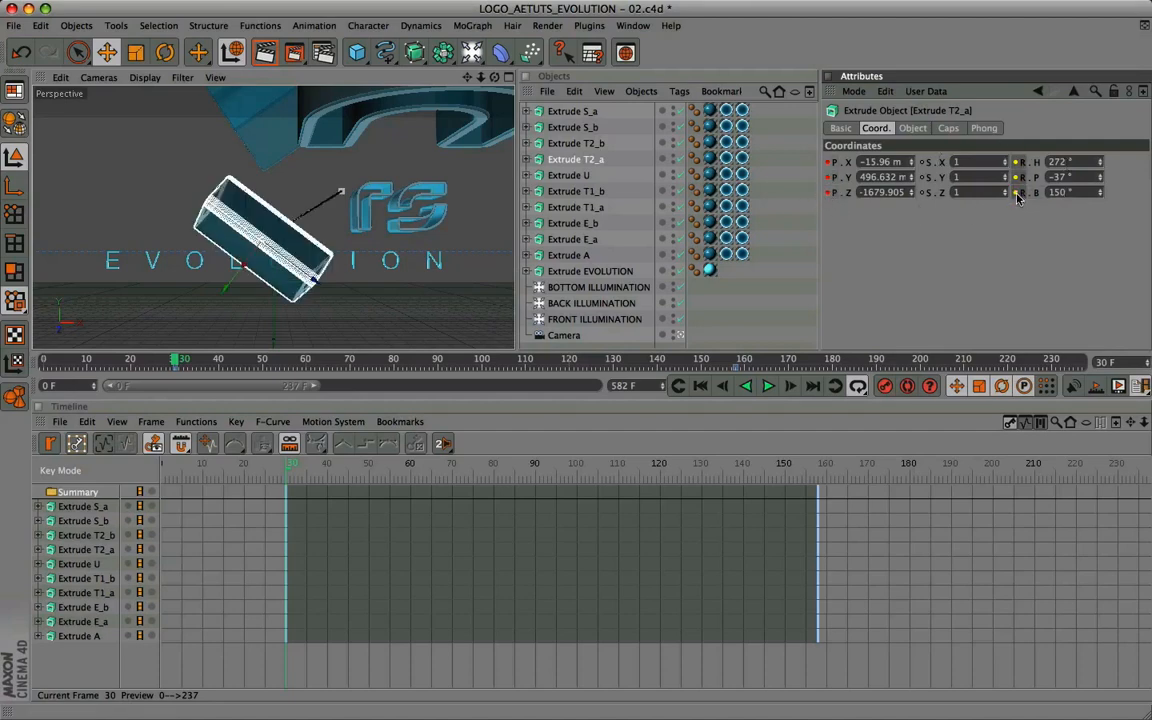
Set Extrude T2_b's position to X 557.14, Y 663.764 and Z -1673.16 m at frame 30
left_click(576, 144)
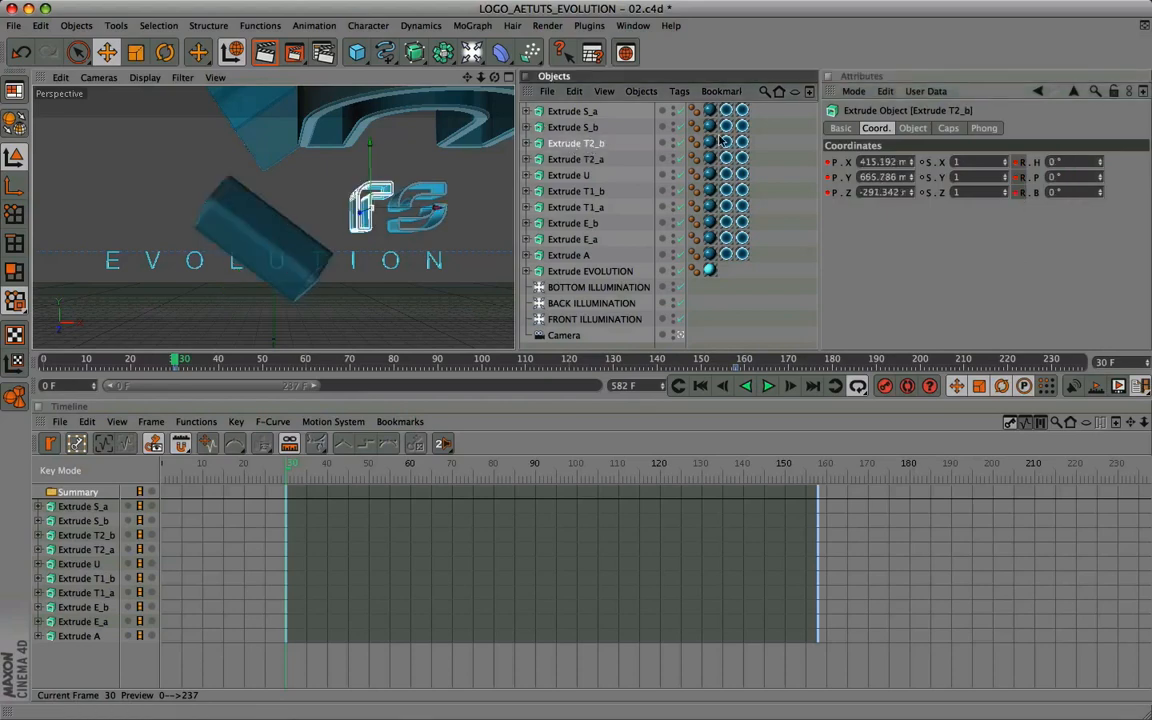
left_click(897, 162)
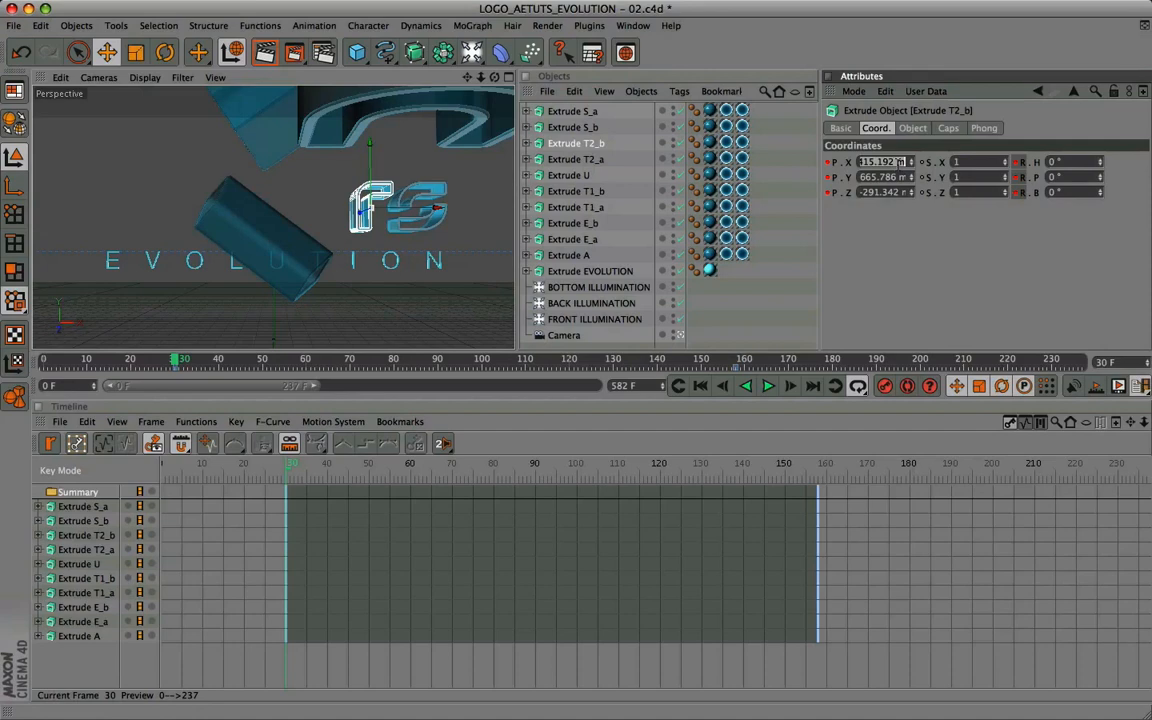
type("557,14")
key("Tab")
type("663")
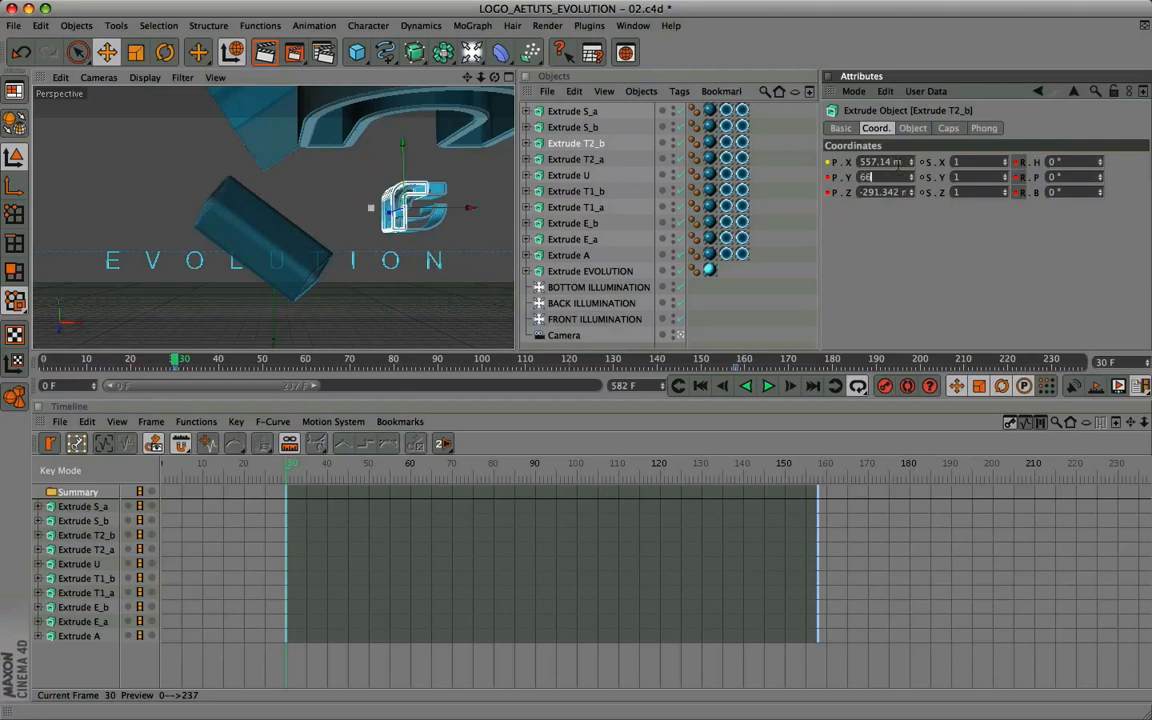
type(",764")
key("Tab")
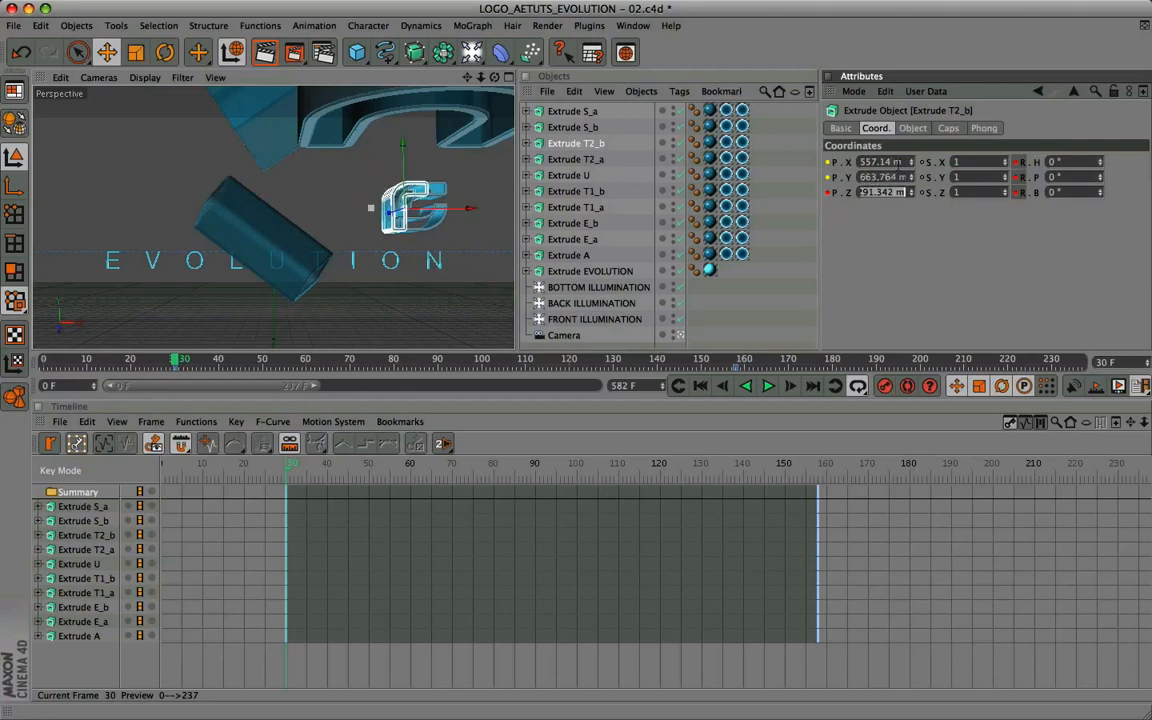
type("-1673.16")
key("Tab")
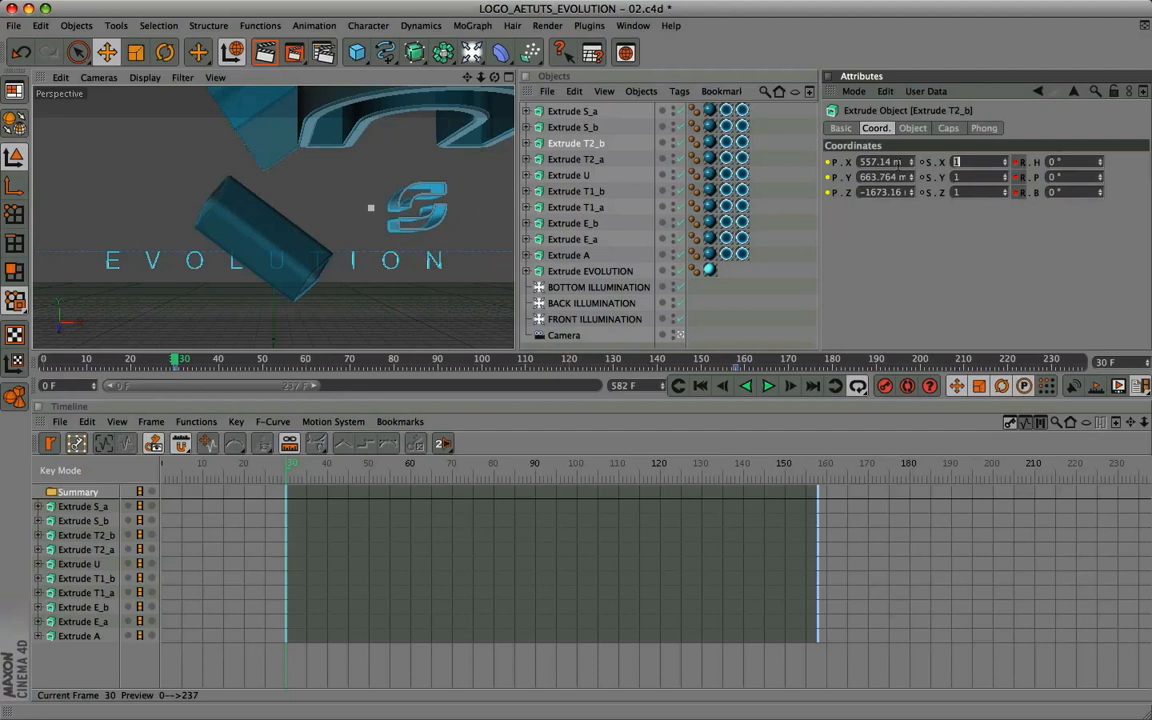
Set Extrude T2_b's rotation to H 38°, P -37° and B 150°, and keyframe its coordinates at frame 30
left_click(1058, 162)
type("38")
key("Tab")
type("-37")
key("Tab")
type("150")
key("Return")
double_click(1060, 164)
left_click(830, 195)
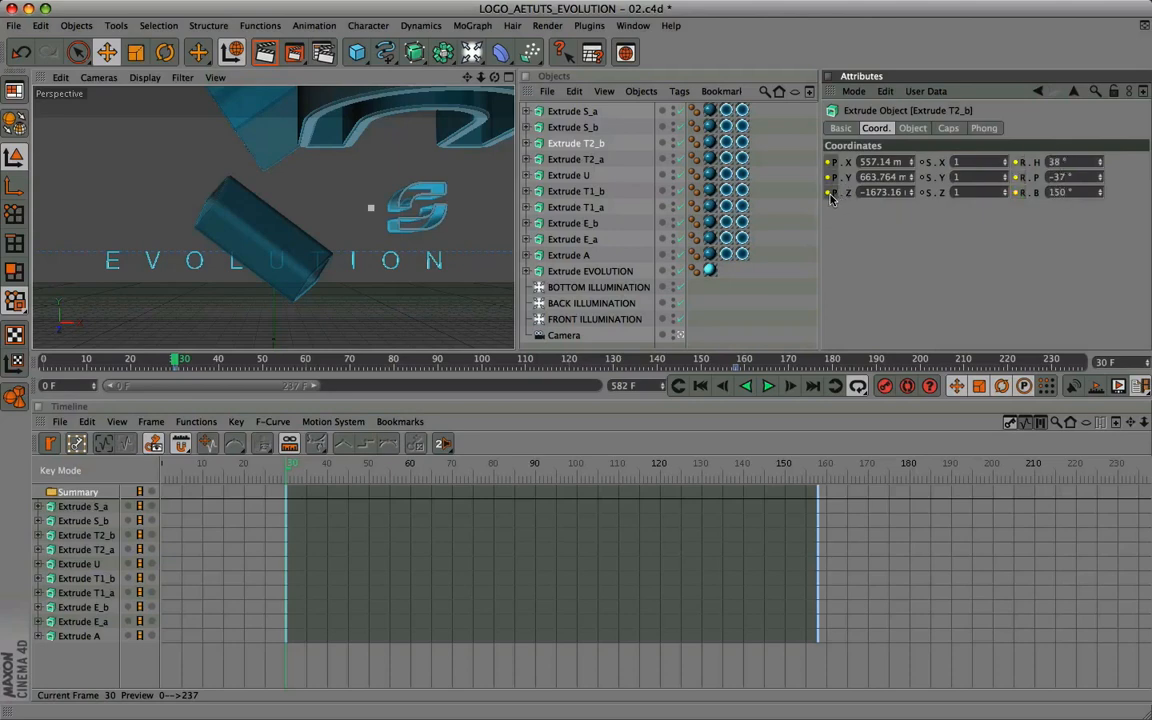
left_click(829, 194, "ctrl")
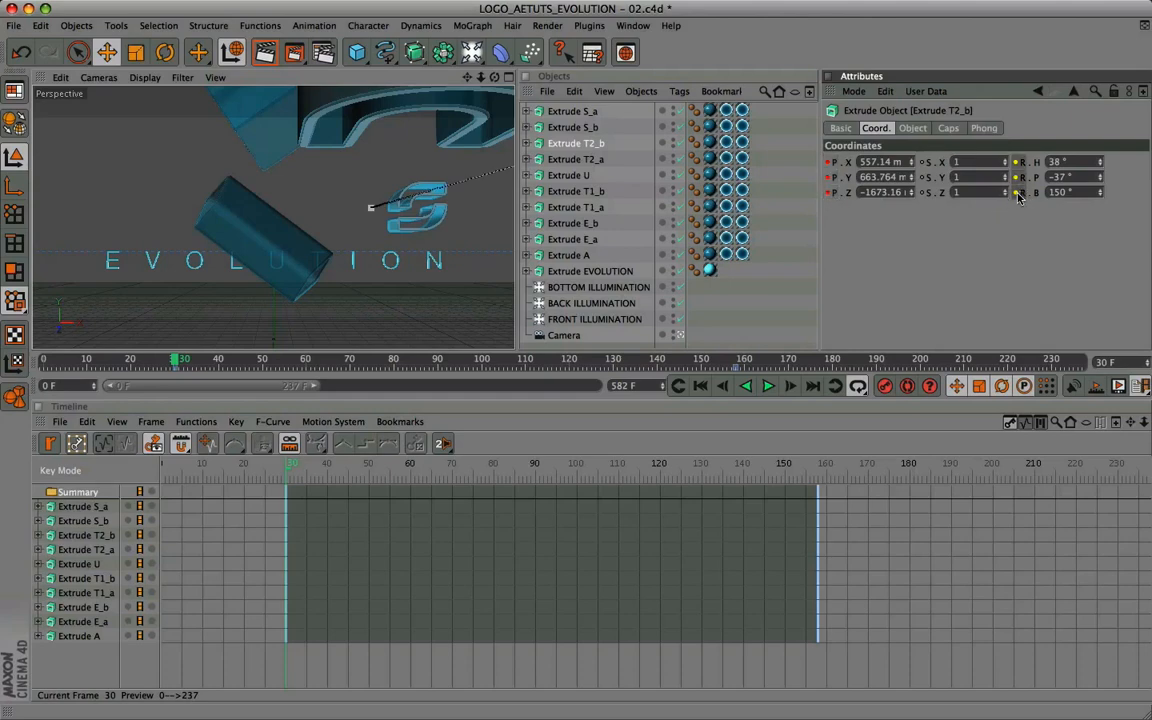
Set Extrude S_b's position to X 290.443, Y 776.204 and Z -1893.646 m at frame 30
left_click(565, 129)
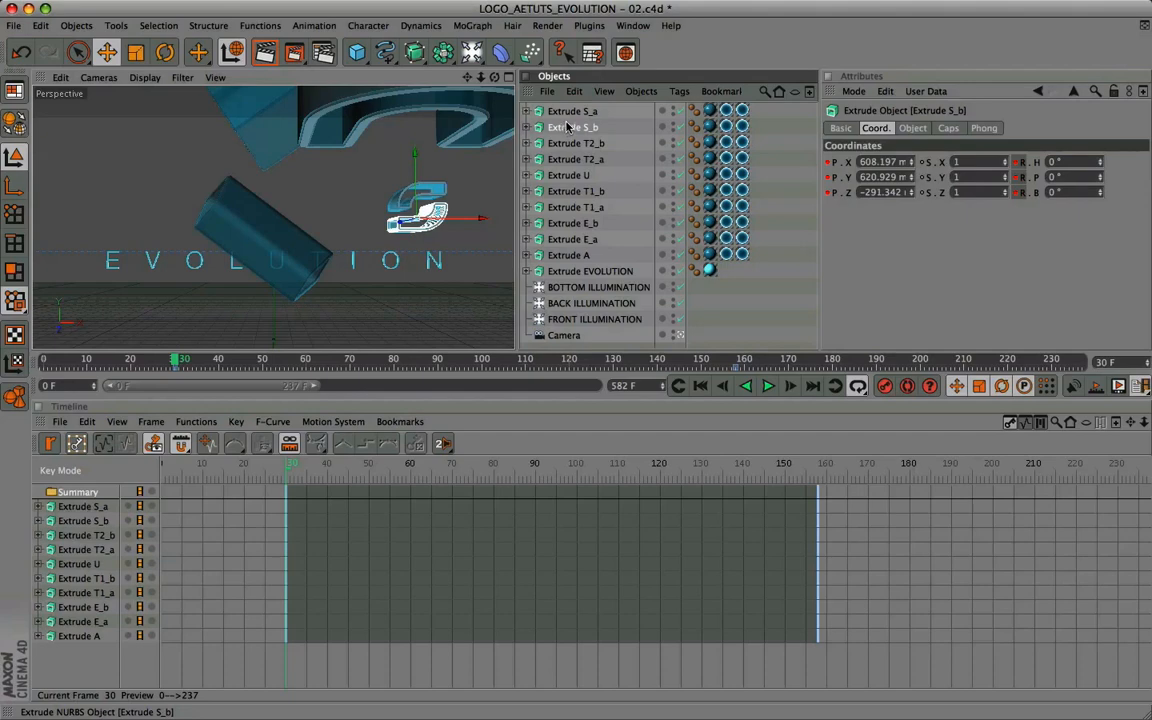
left_click(880, 162)
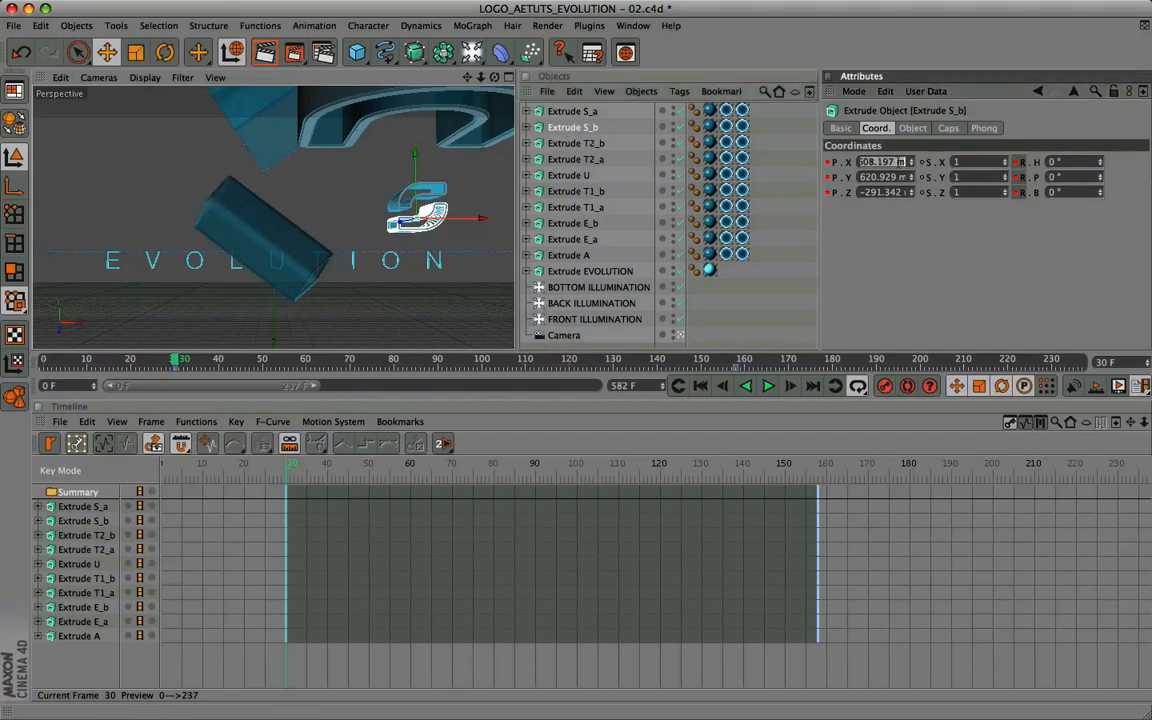
type("290,443")
key("Tab")
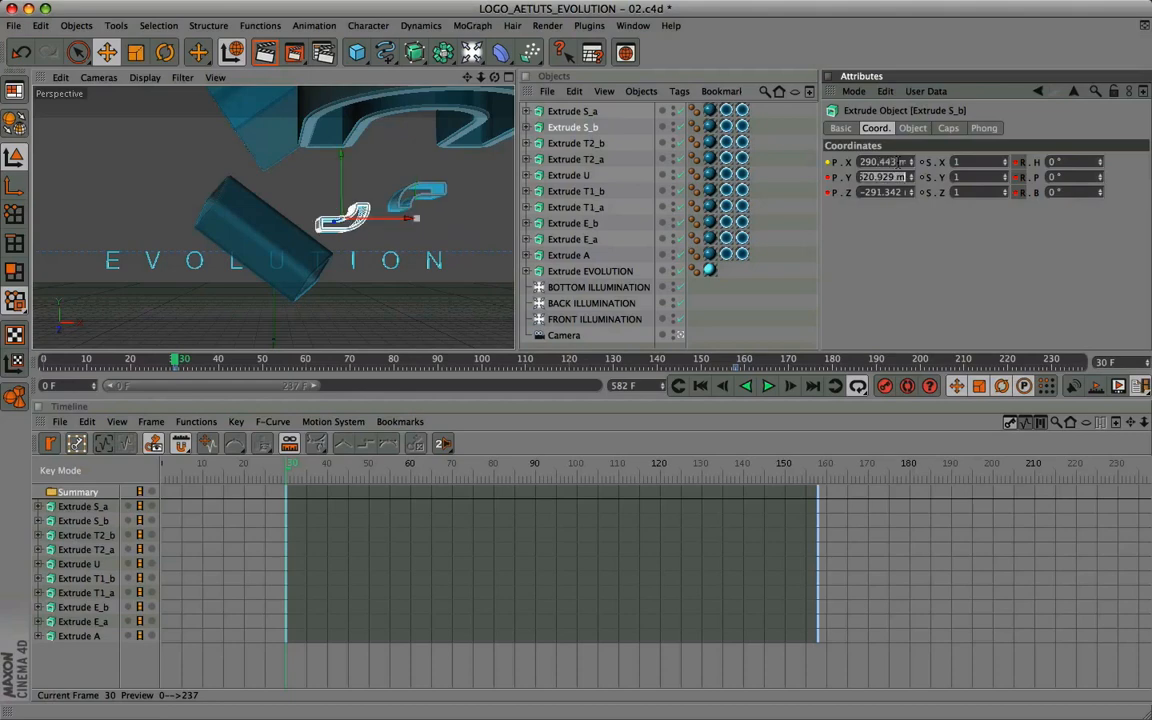
type("776.204")
key("Tab")
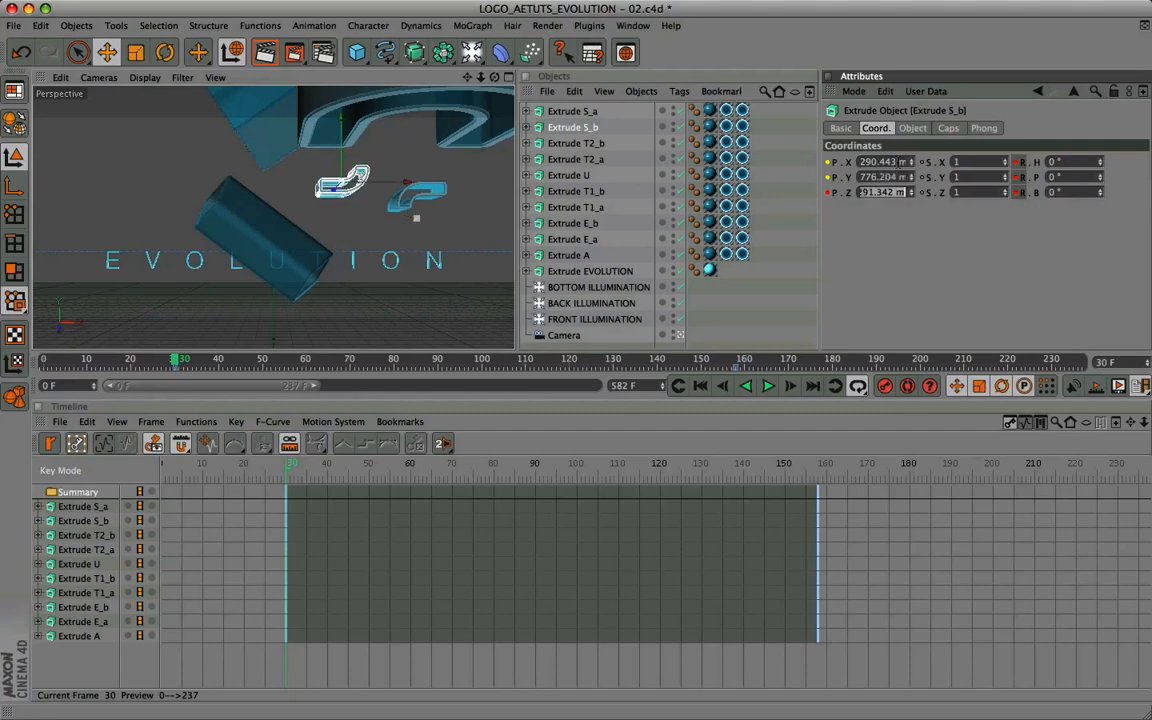
type("-1893.646")
key("Tab")
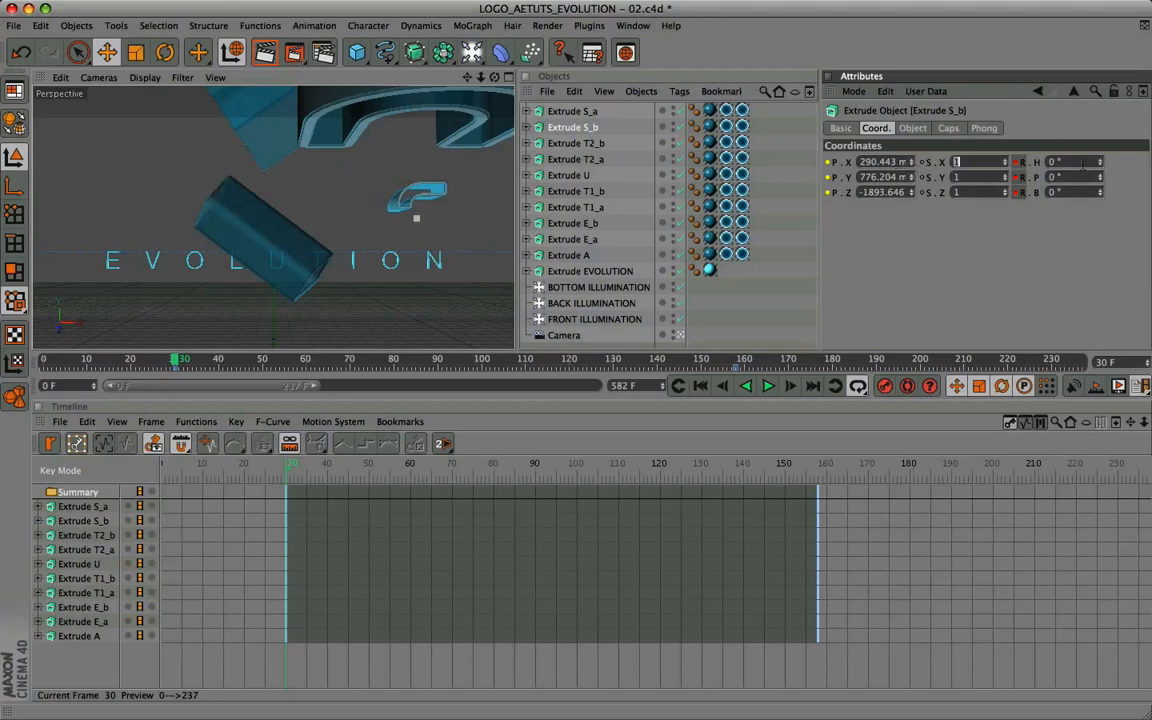
Set Extrude S_b's rotation to H 39°, P 187° and B 38°
left_click(1083, 163)
type("39")
key("Tab")
type("187")
key("Tab")
type("38")
key("Return")
Record keyframes for all position and rotation values of Extrude S_b at frame 30
double_click(834, 196)
left_click(829, 194, "ctrl")
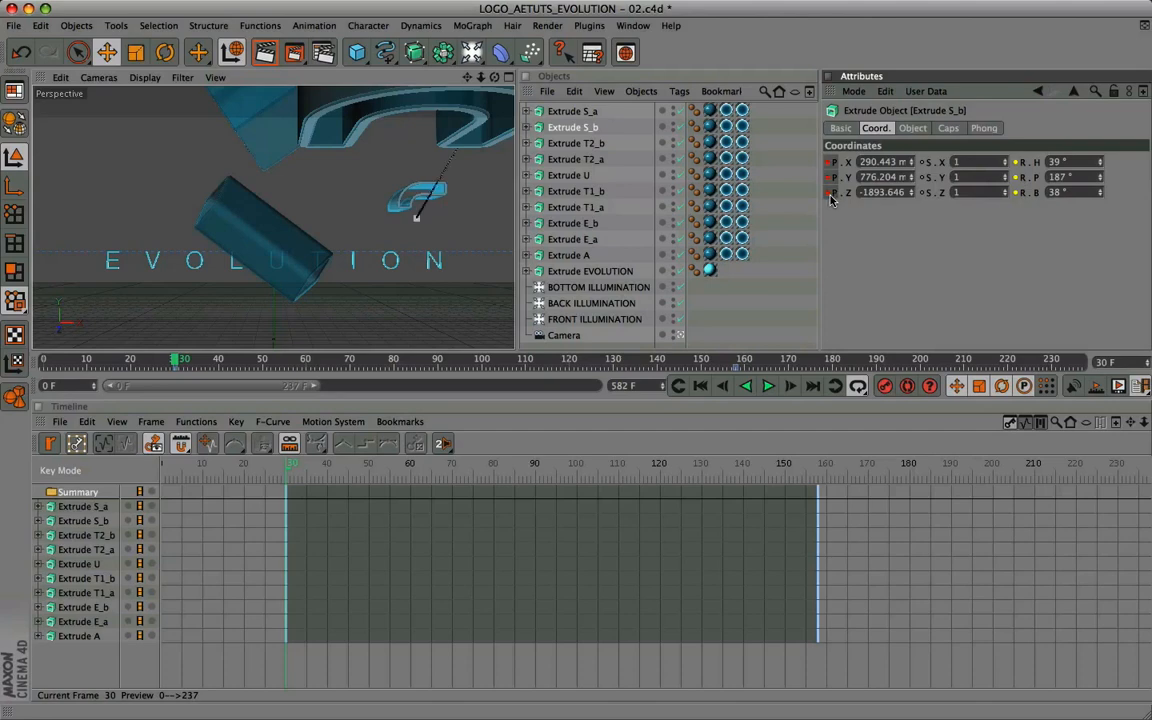
double_click(1024, 194)
left_click(1016, 194, "ctrl")
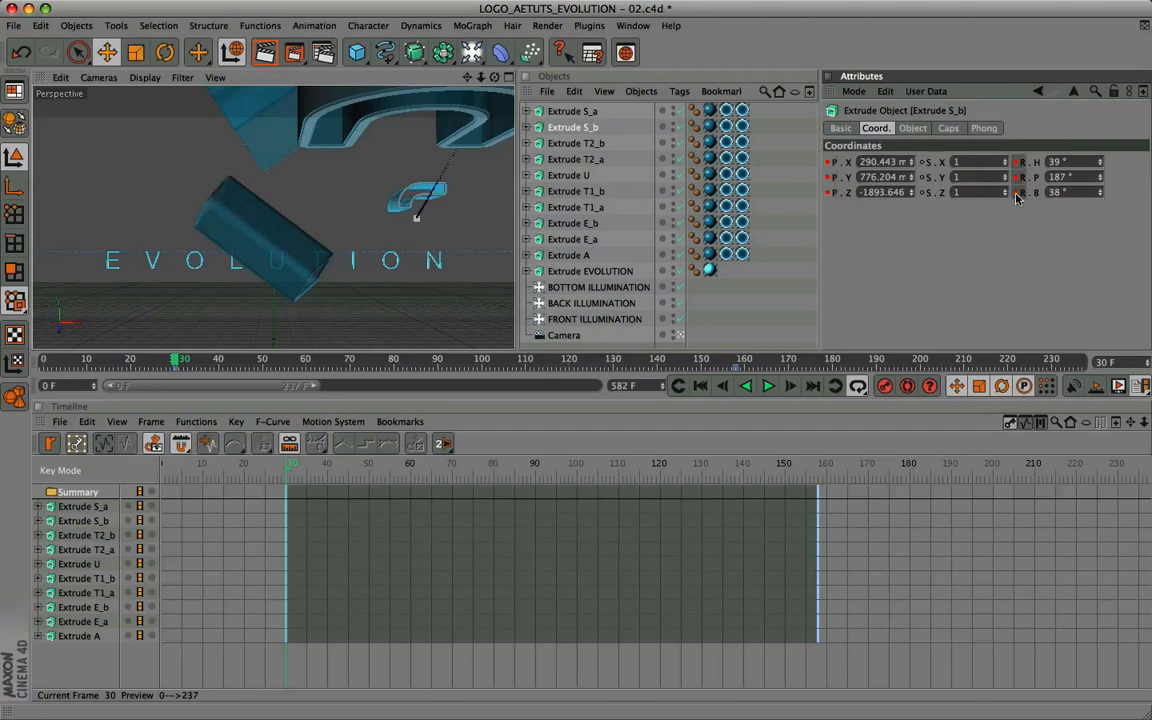
Set Extrude S_a's position to X -282.674, Y 596.218 and Z -2415.222 m at frame 30
left_click(572, 112)
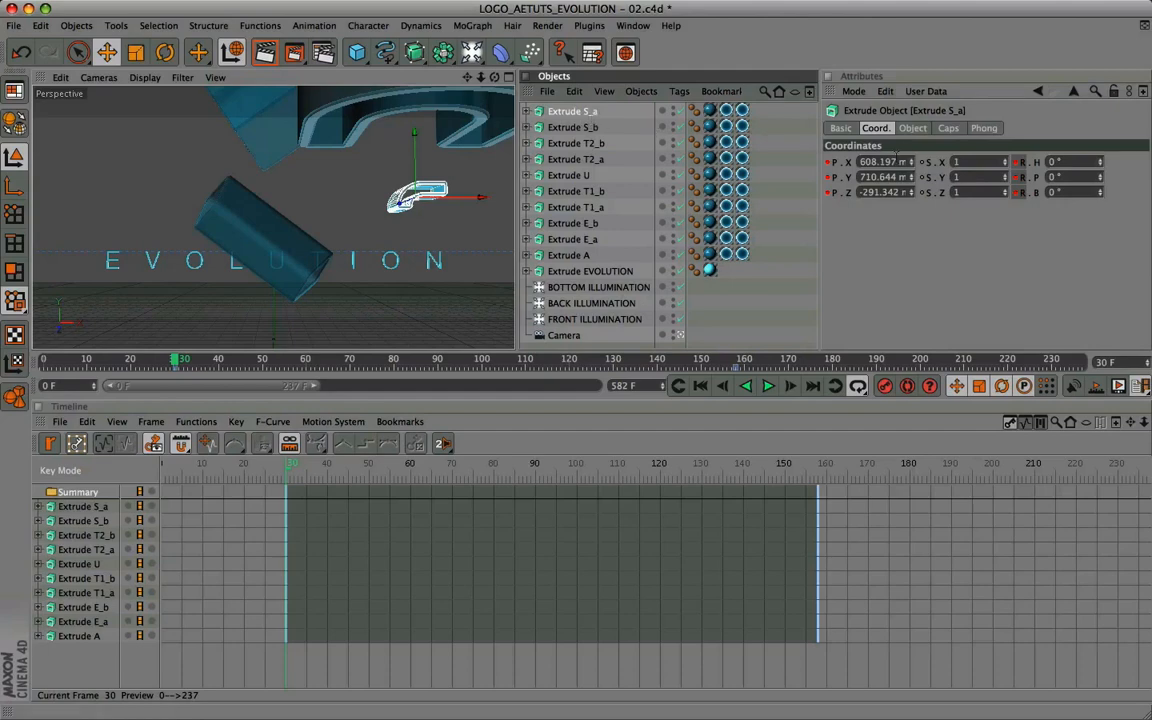
left_click(880, 162)
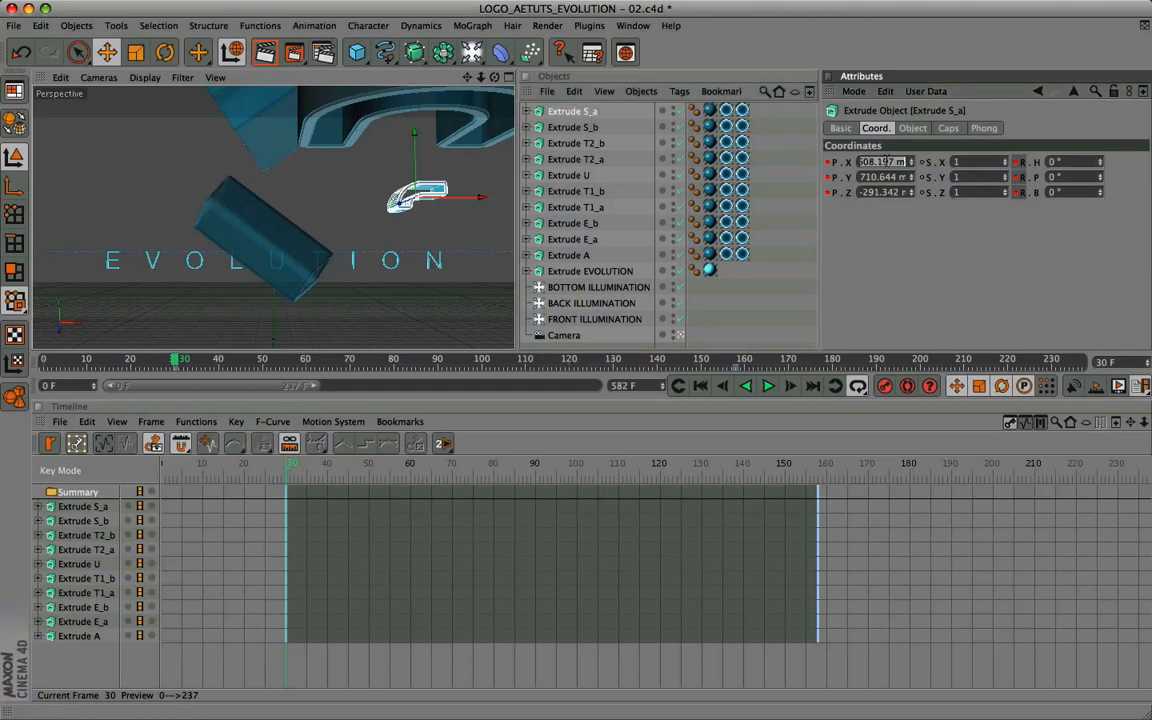
type("-282.074")
key("Tab")
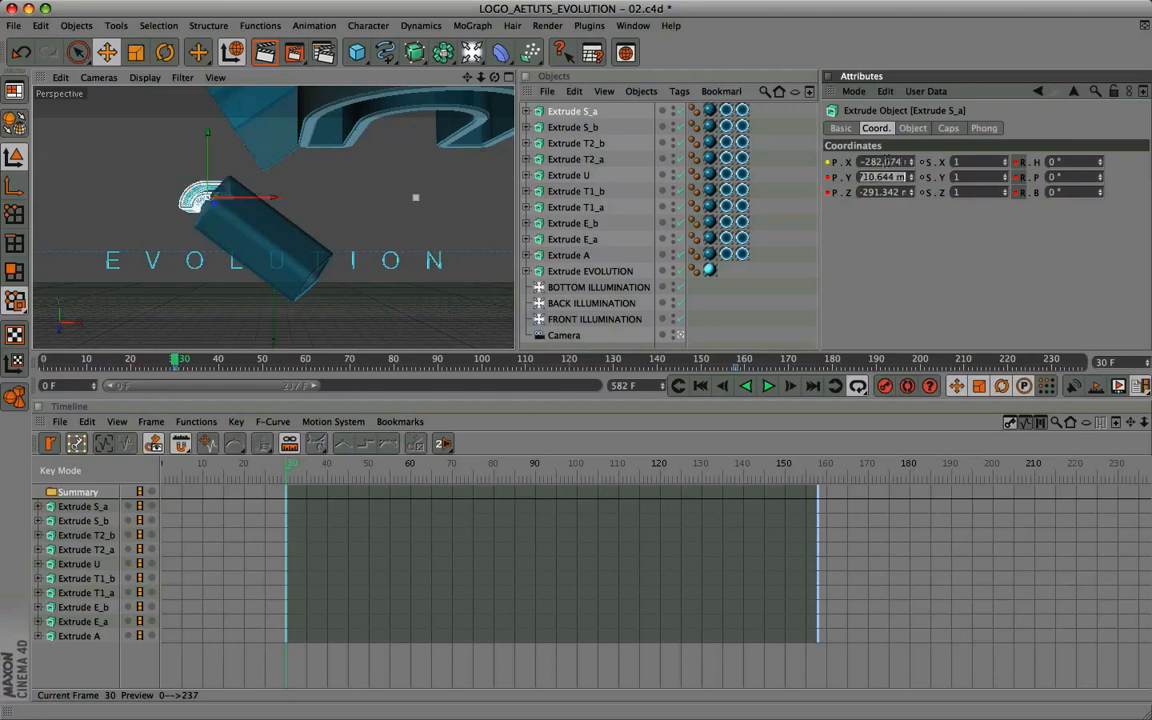
type("596,218")
key("Tab")
type("-2")
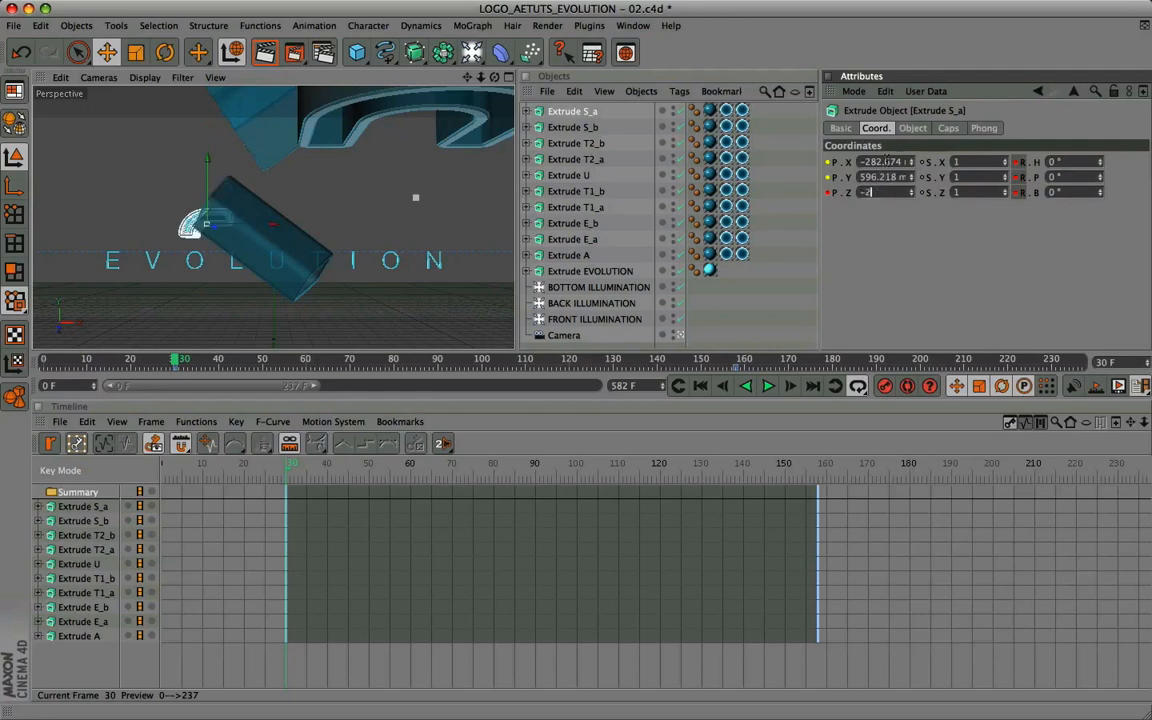
type("415.222")
key("Return")
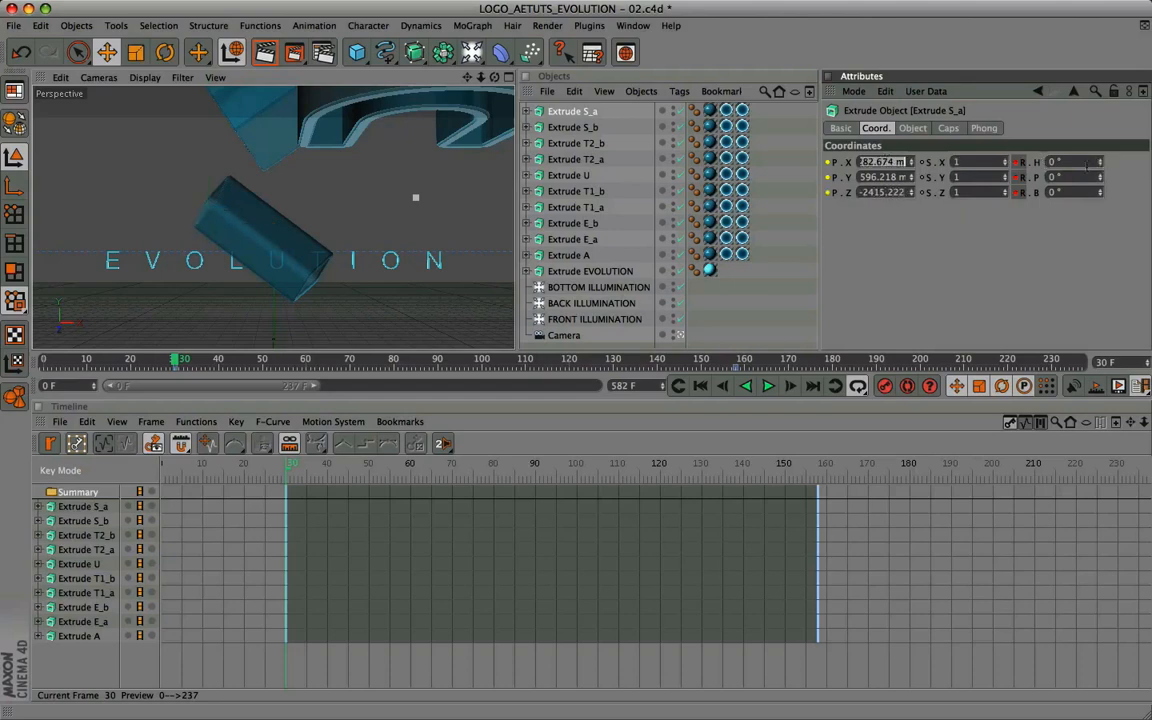
Set Extrude S_a's rotation to H 66°, P 61° and B 180°, and keyframe its position and rotation at frame 30
double_click(1087, 163)
type("66")
key("Tab")
type("61")
key("Tab")
type("180")
key("Return")
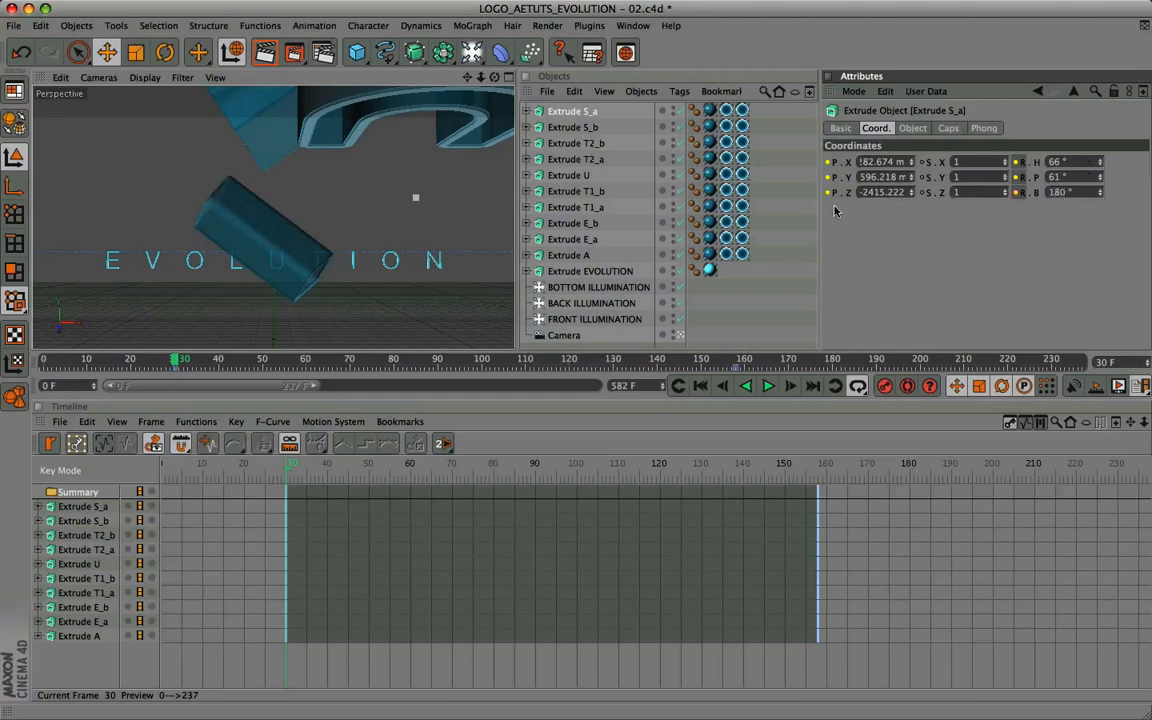
left_click(827, 195, "ctrl")
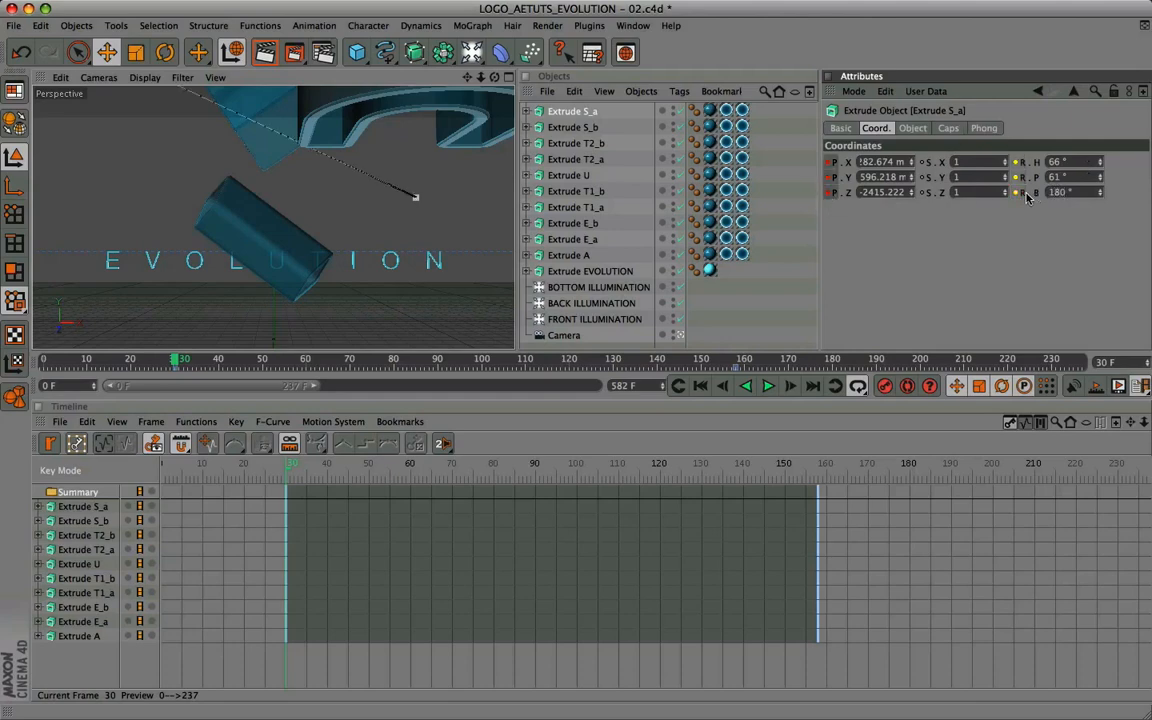
left_click(1017, 193, "ctrl")
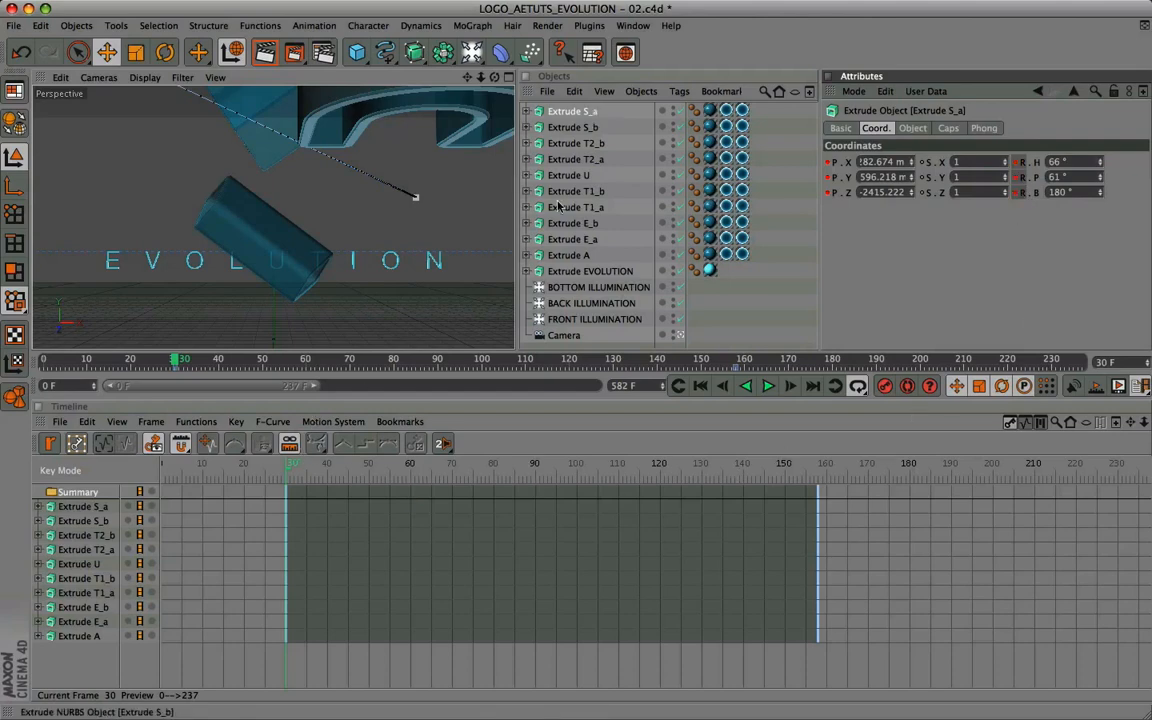
Review the frame 30 coordinates of the extruded letter pieces one by one, from Extrude S_b down to Extrude E_b
left_click(289, 474)
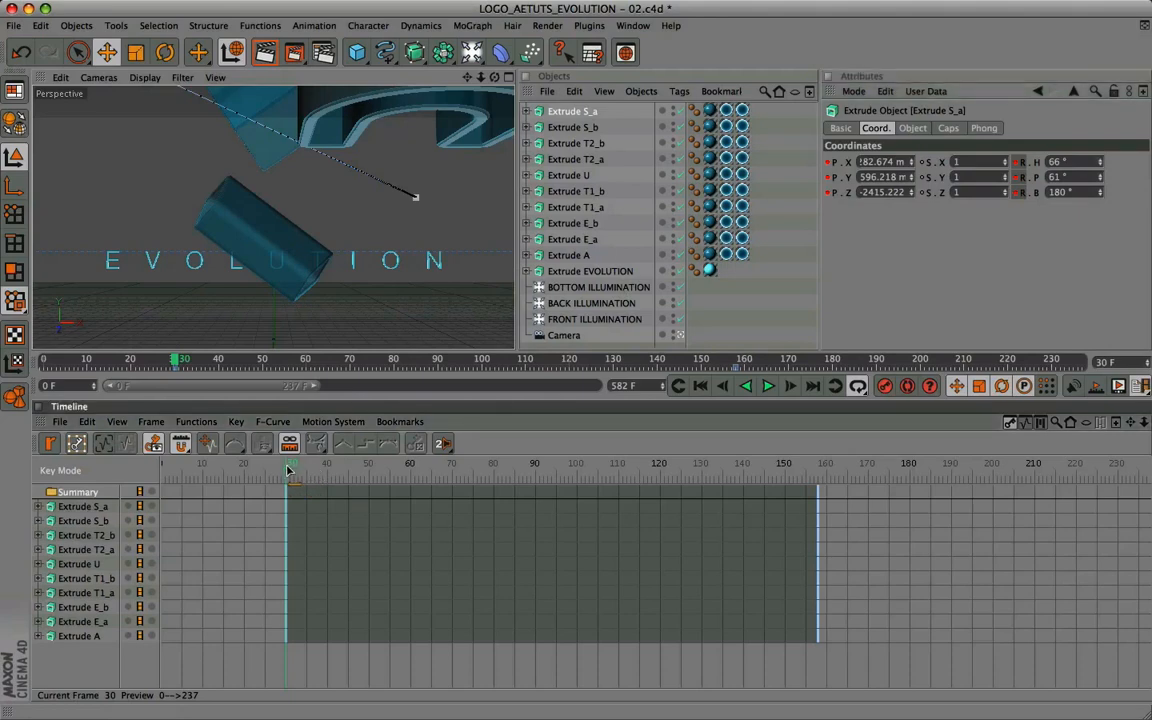
mouse_move(289, 470)
left_mouse_down()
mouse_move(816, 467)
mouse_move(300, 465)
mouse_move(285, 453)
left_mouse_up()
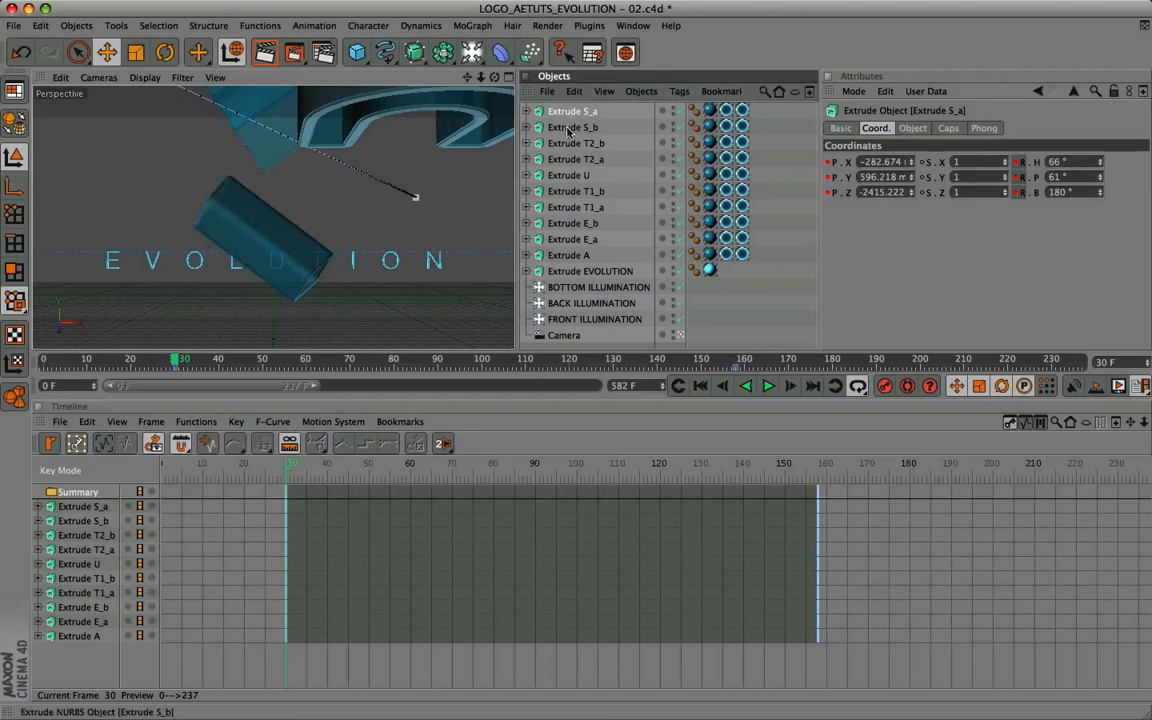
key("Down")
key("Down")
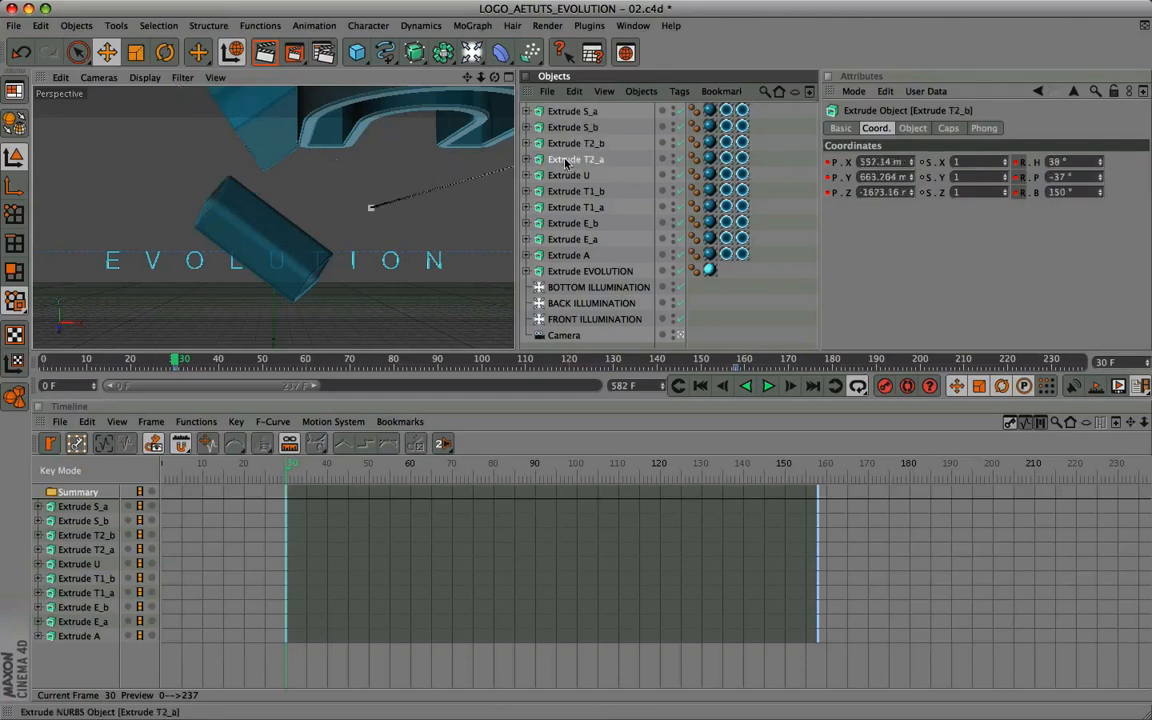
left_click(566, 159)
left_click(567, 176)
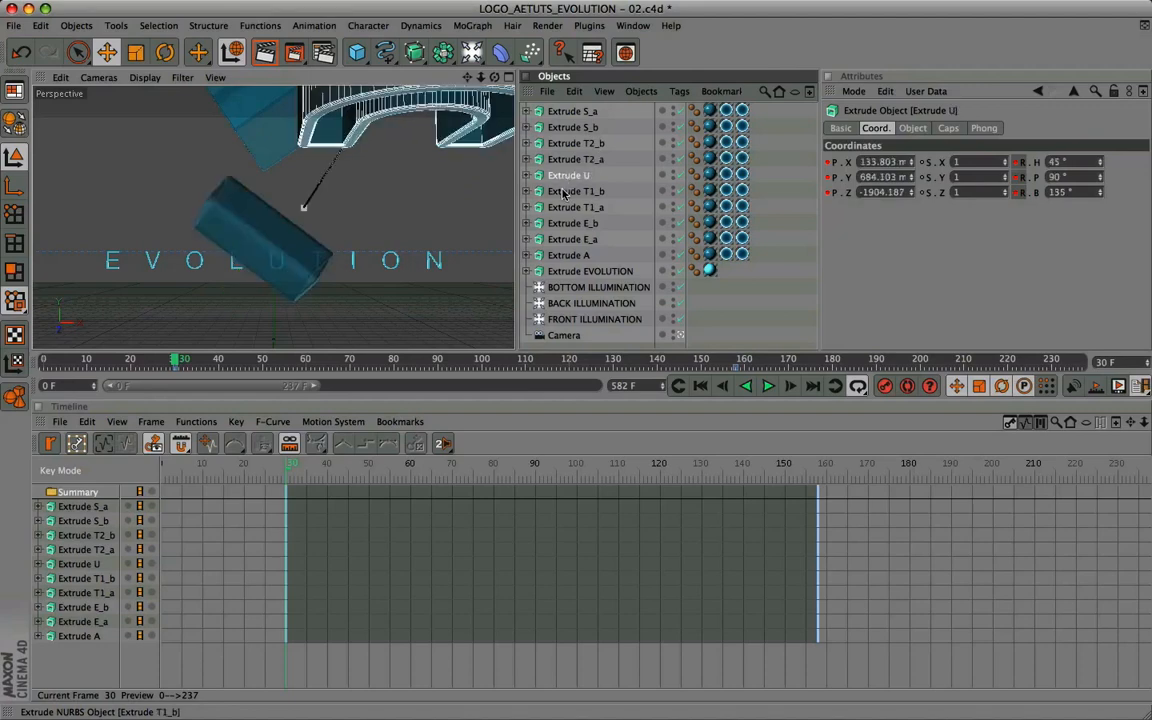
left_click(568, 191)
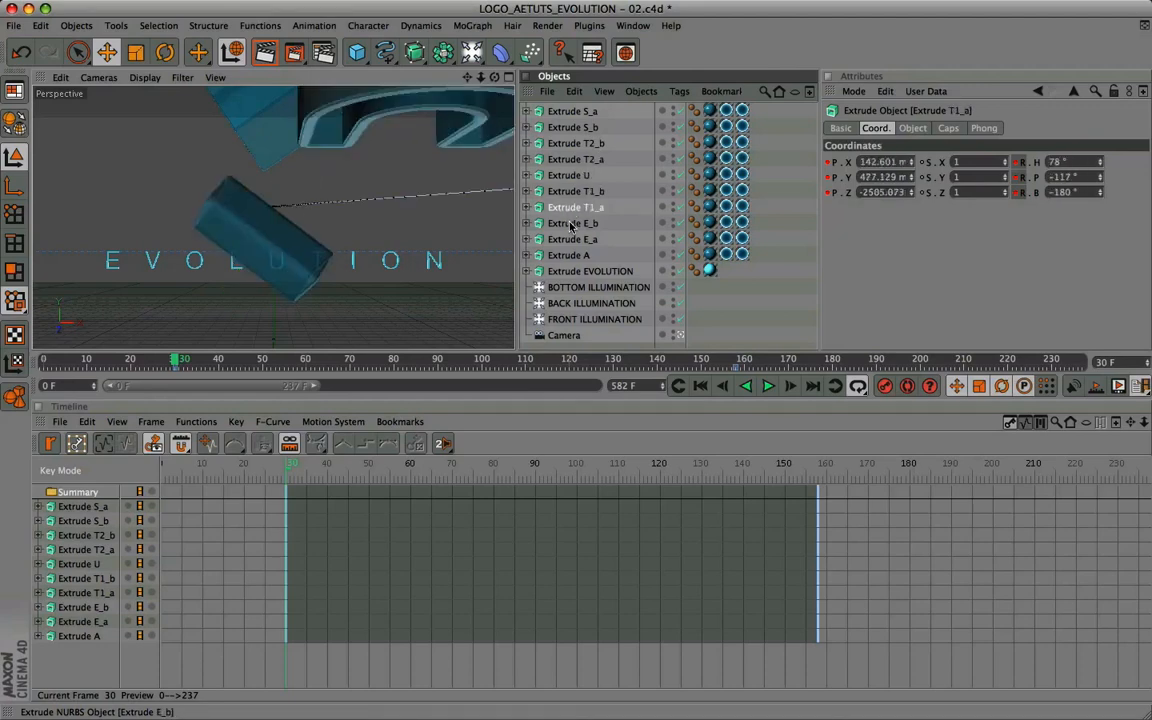
left_click(568, 223)
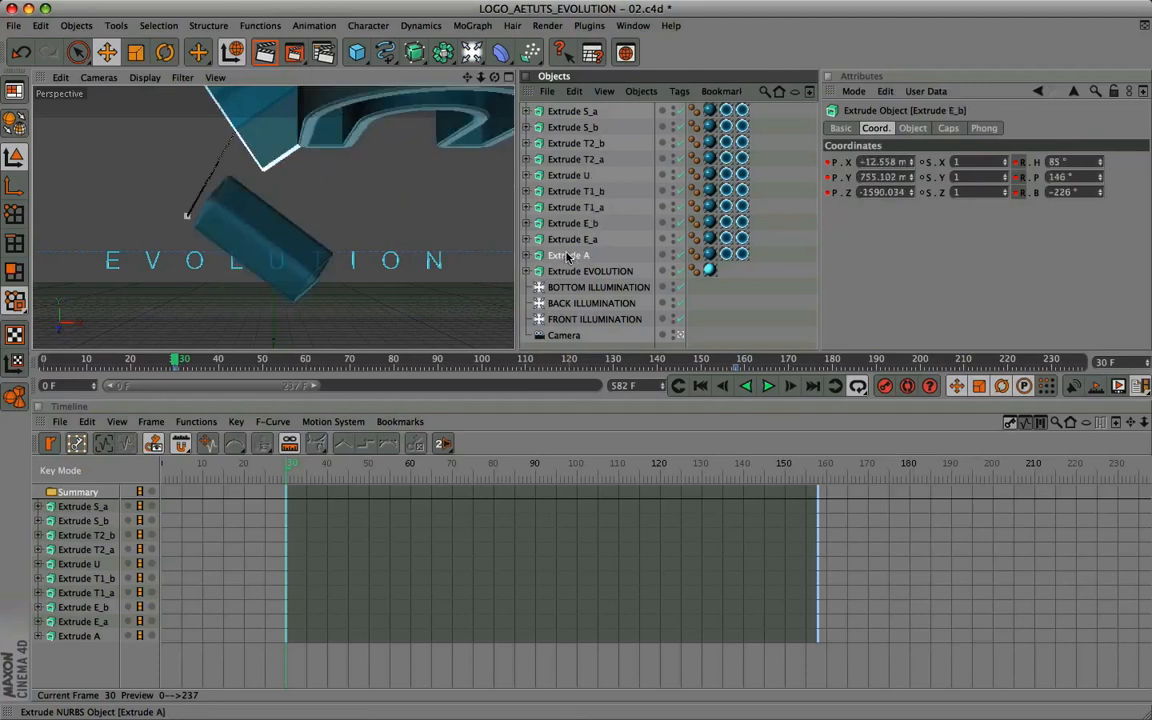
Correct Extrude A's Y position to 500.962 m and update its keyframe at frame 30
left_click(567, 256)
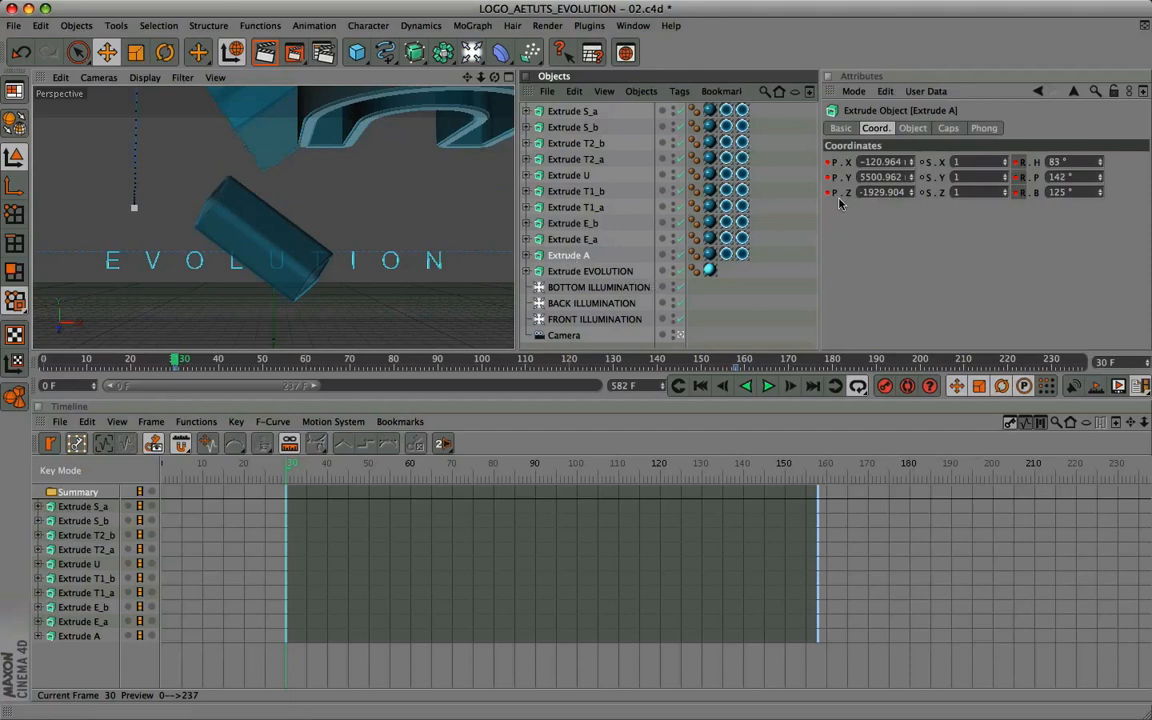
left_click(885, 176)
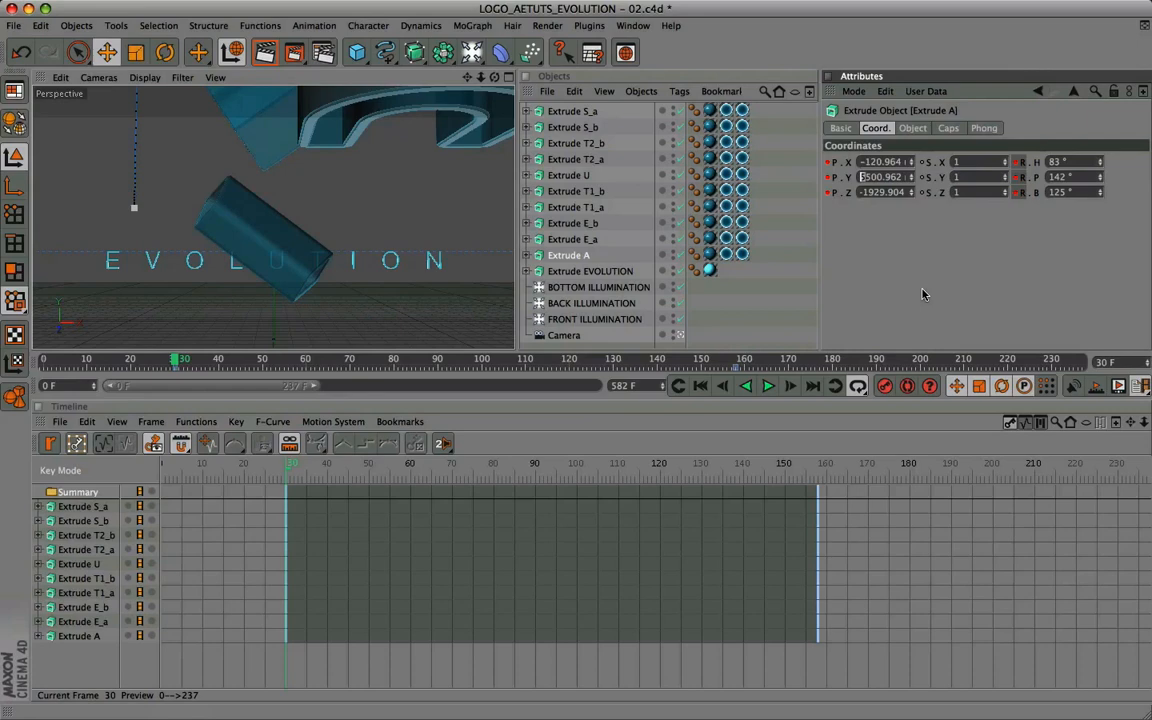
key("Return")
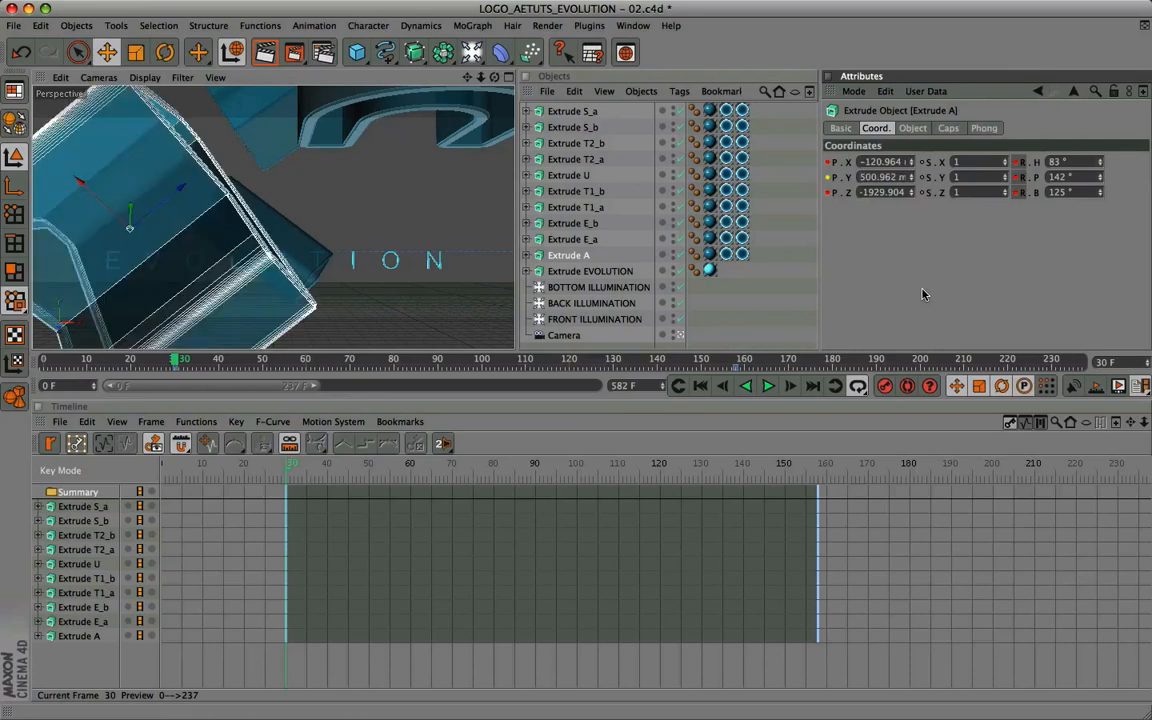
left_click(828, 179, "ctrl")
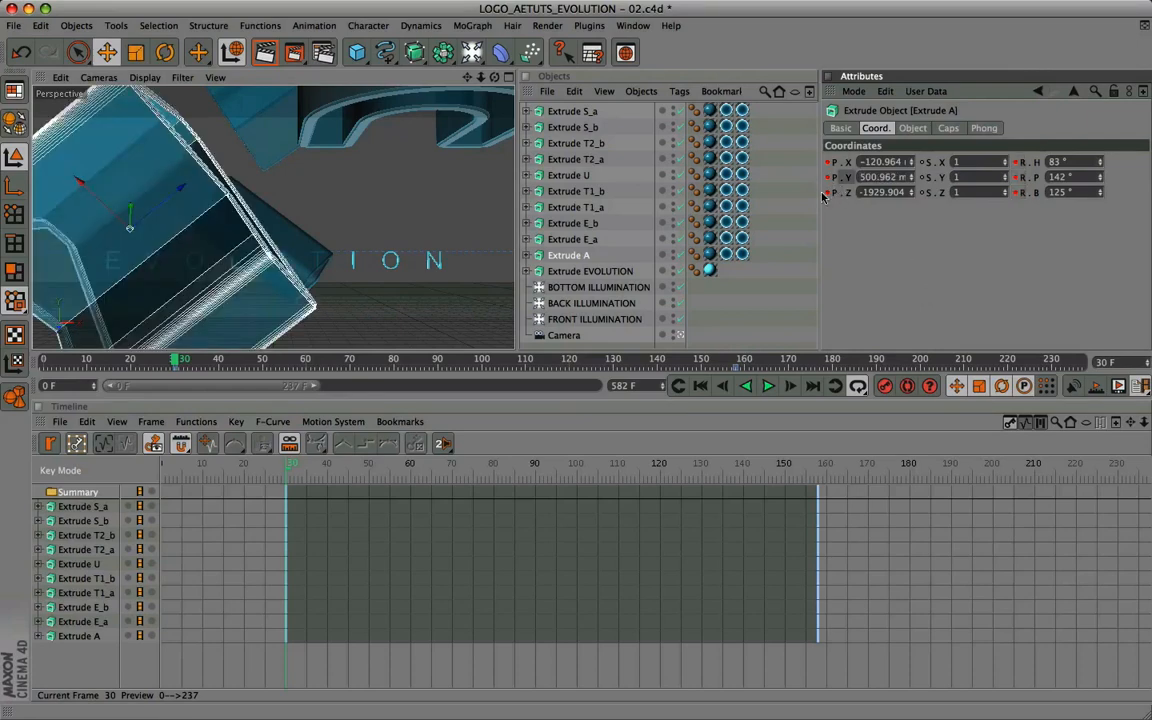
left_click(287, 472)
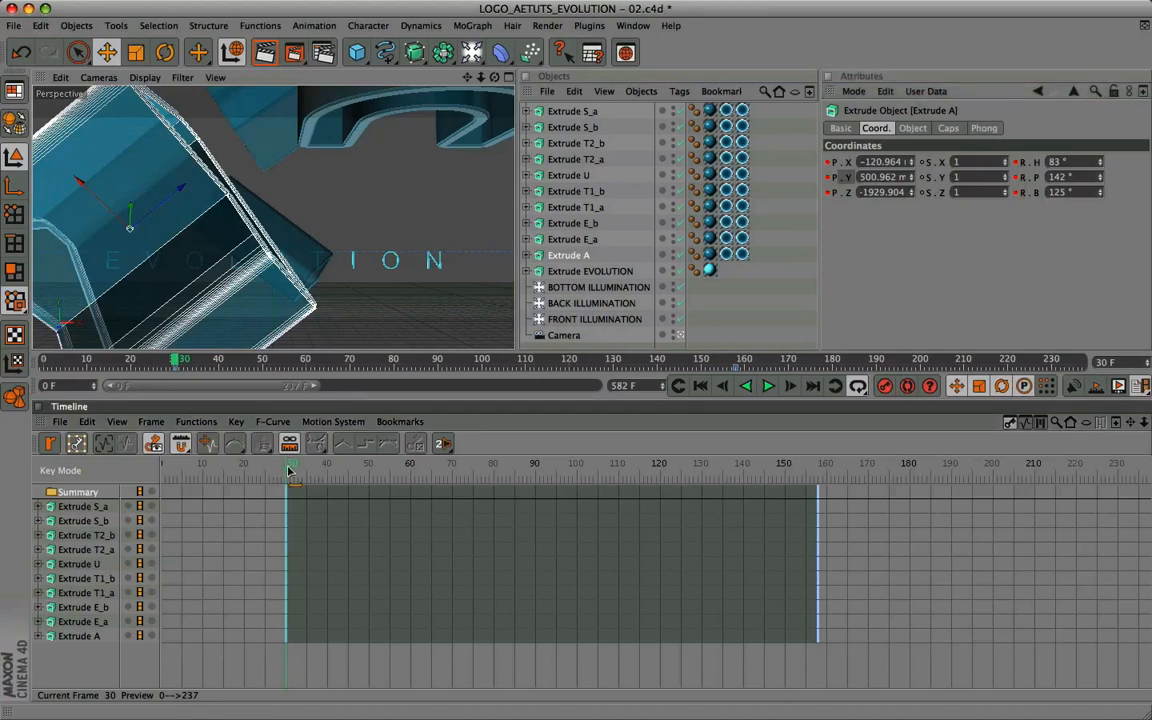
mouse_move(290, 470)
left_mouse_down()
mouse_move(687, 467)
mouse_move(435, 466)
mouse_move(290, 447)
mouse_move(360, 465)
mouse_move(700, 465)
mouse_move(288, 465)
left_mouse_up()
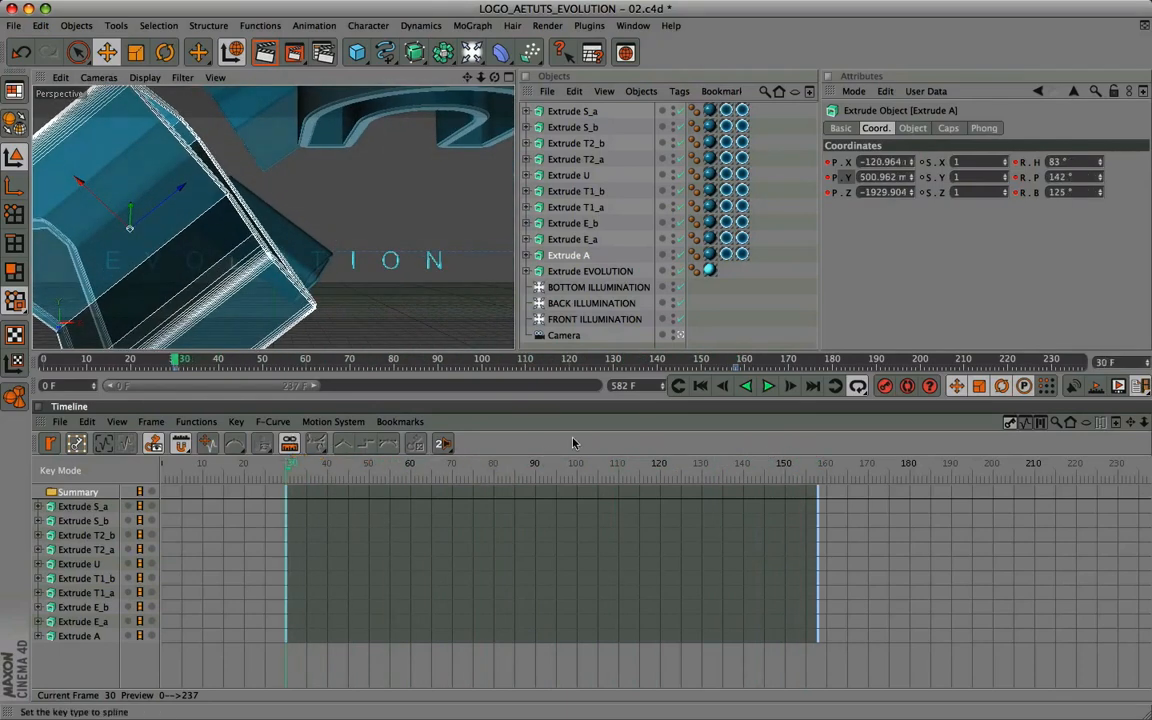
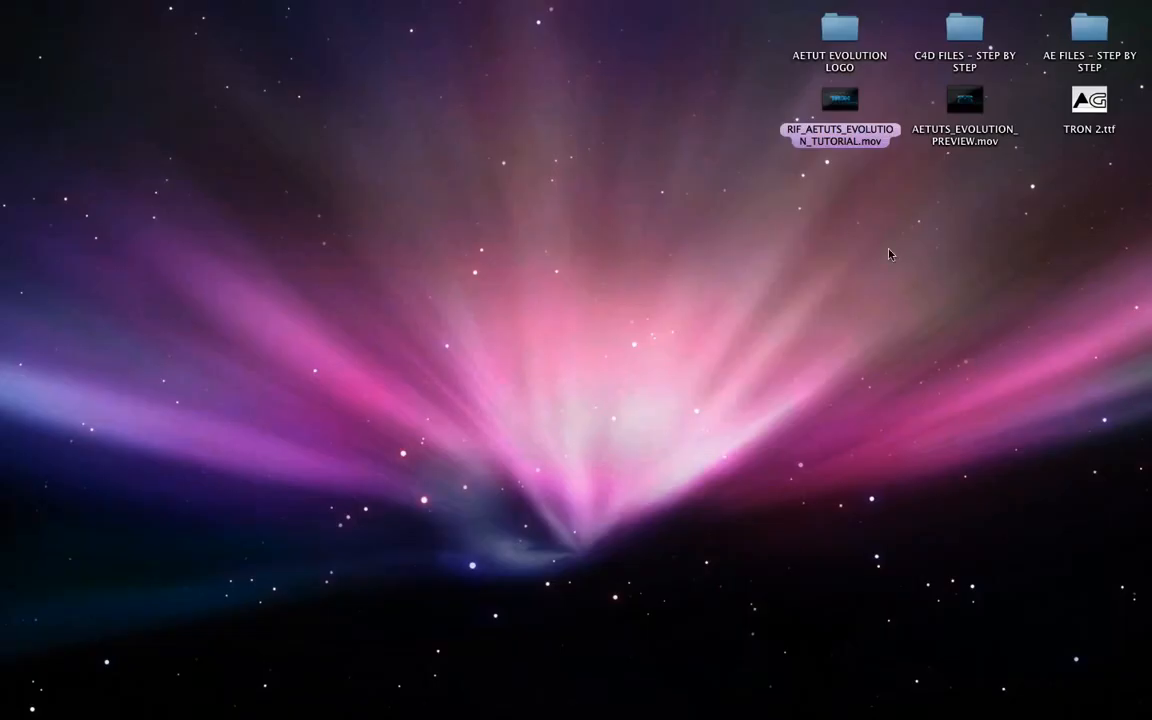
Open the project LOGO_AETUTS_EVOLUTION - 03.c4d from the C4D FILES - STEP BY STEP folder on the desktop
double_click(961, 26)
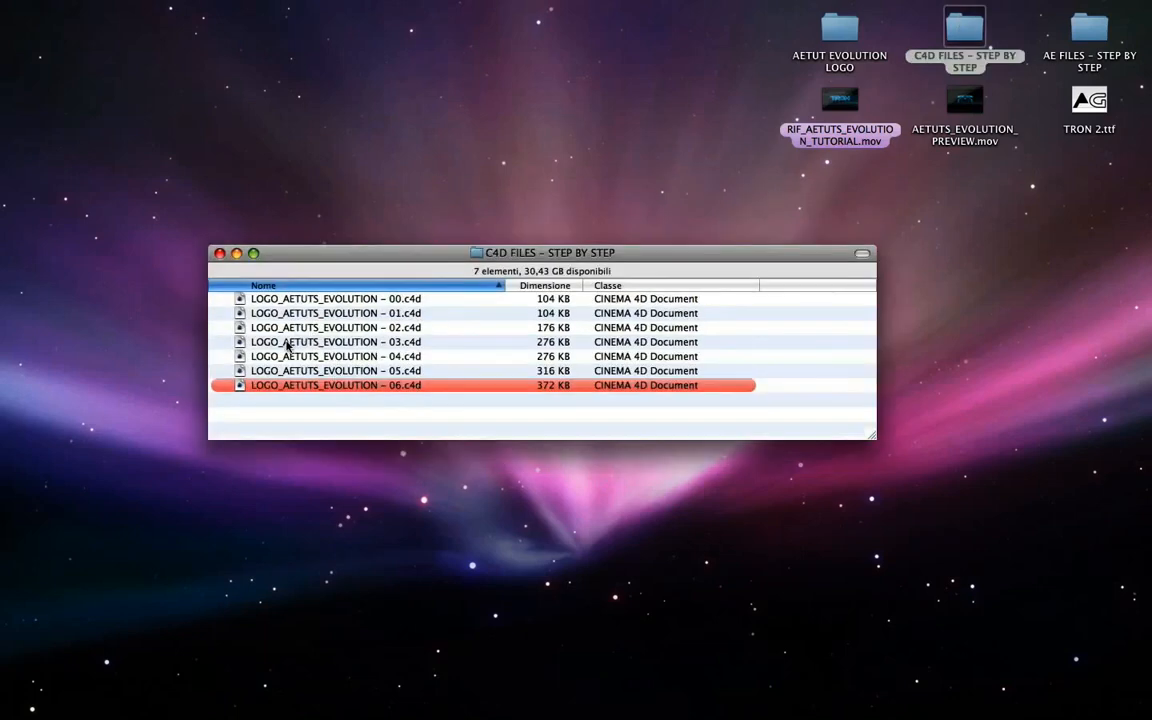
left_click(287, 342)
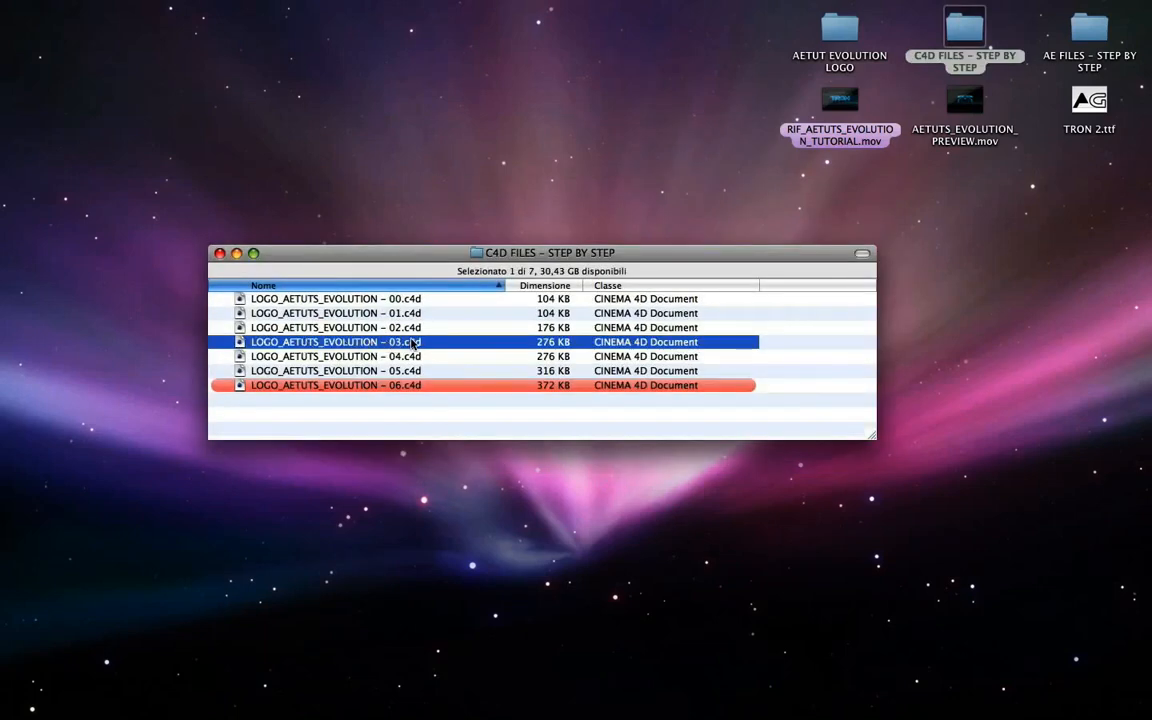
double_click(327, 343)
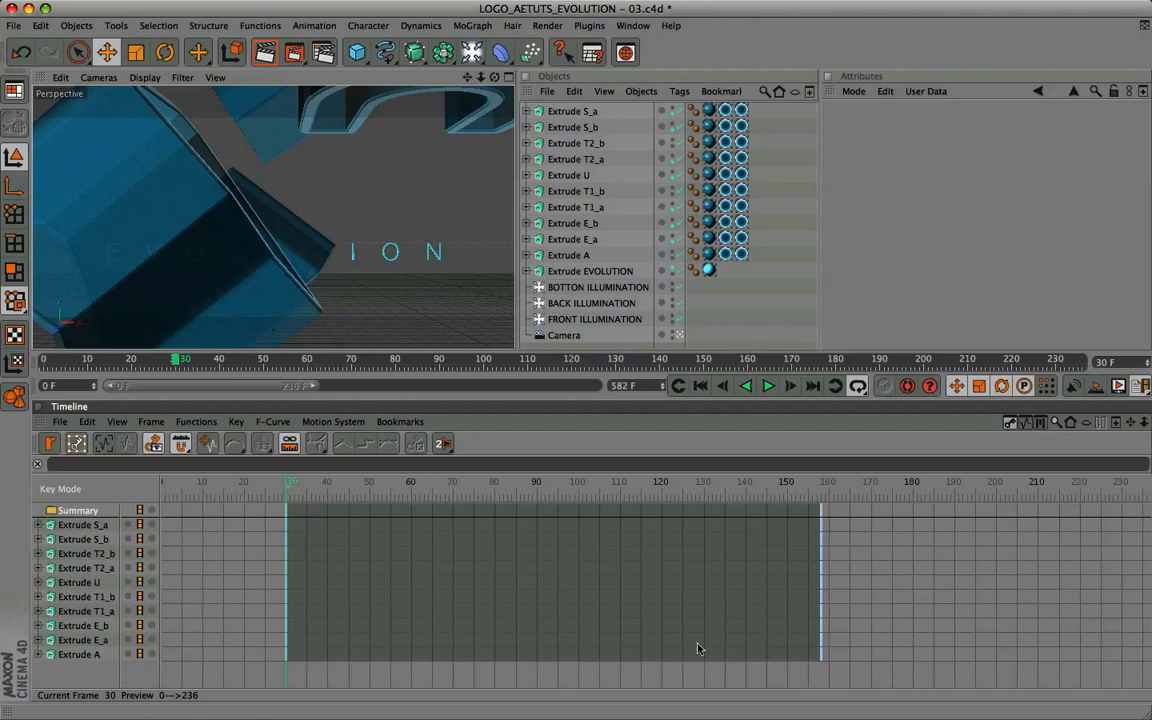
Move Extrude A's starting keys to frame 60 in the timeline
left_click(81, 655)
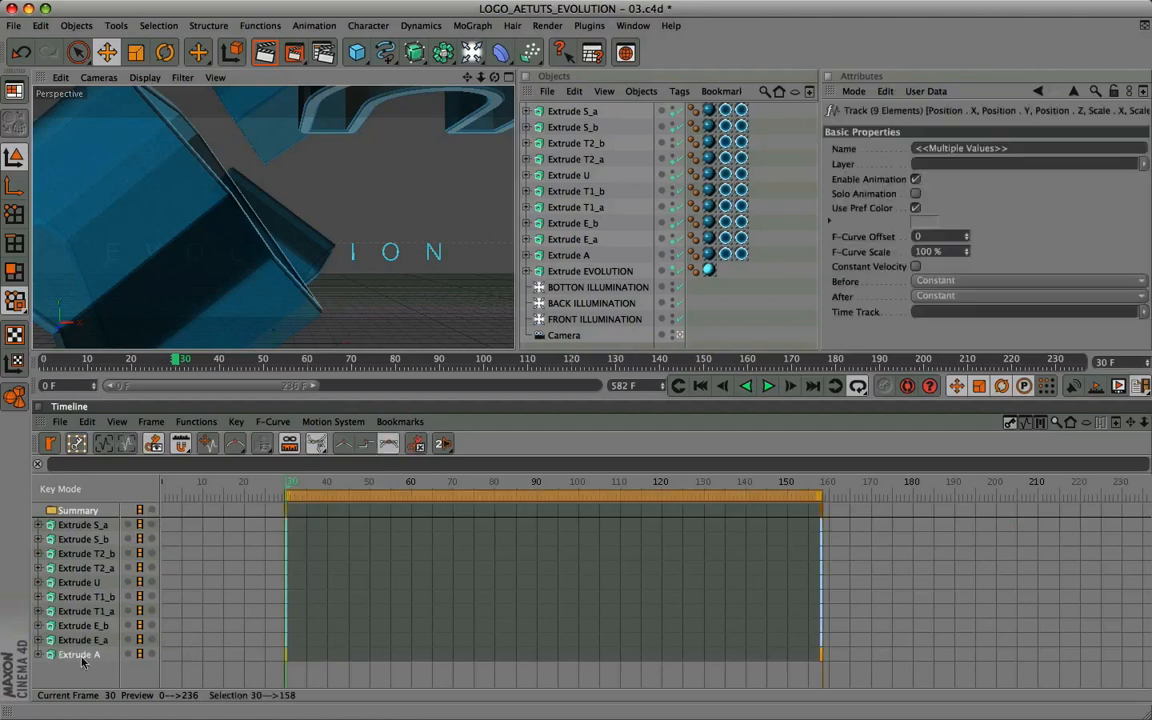
left_click(293, 660)
left_click(286, 657)
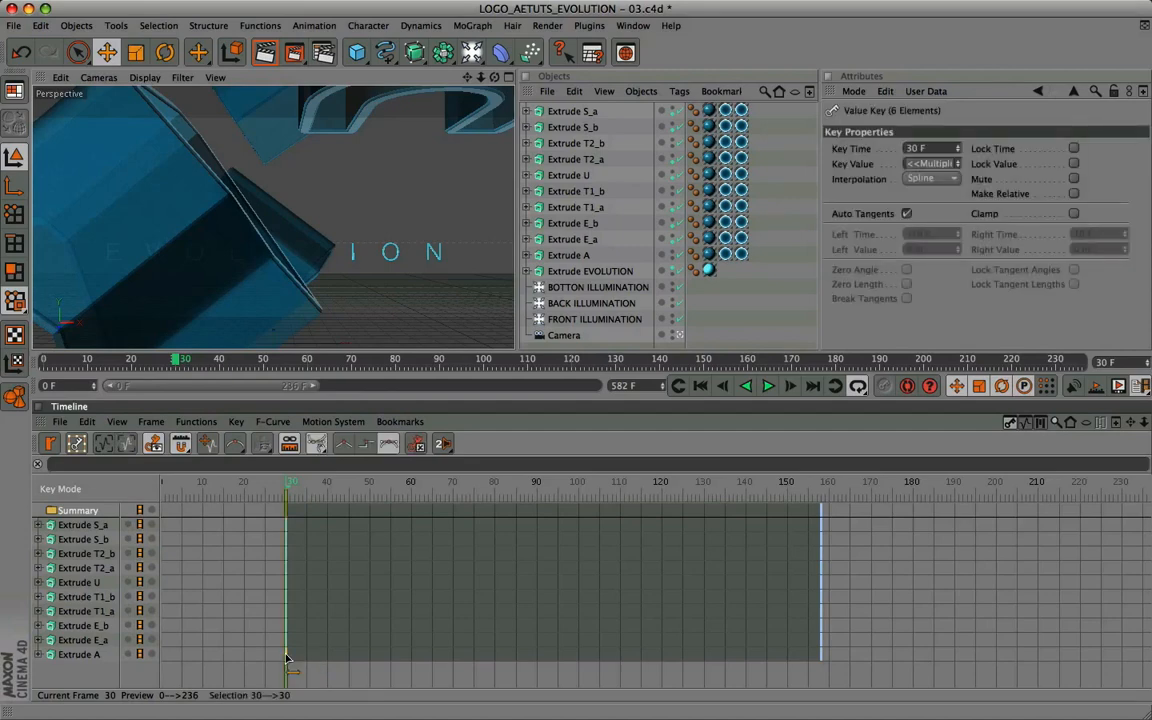
left_click_drag(286, 657, 410, 657)
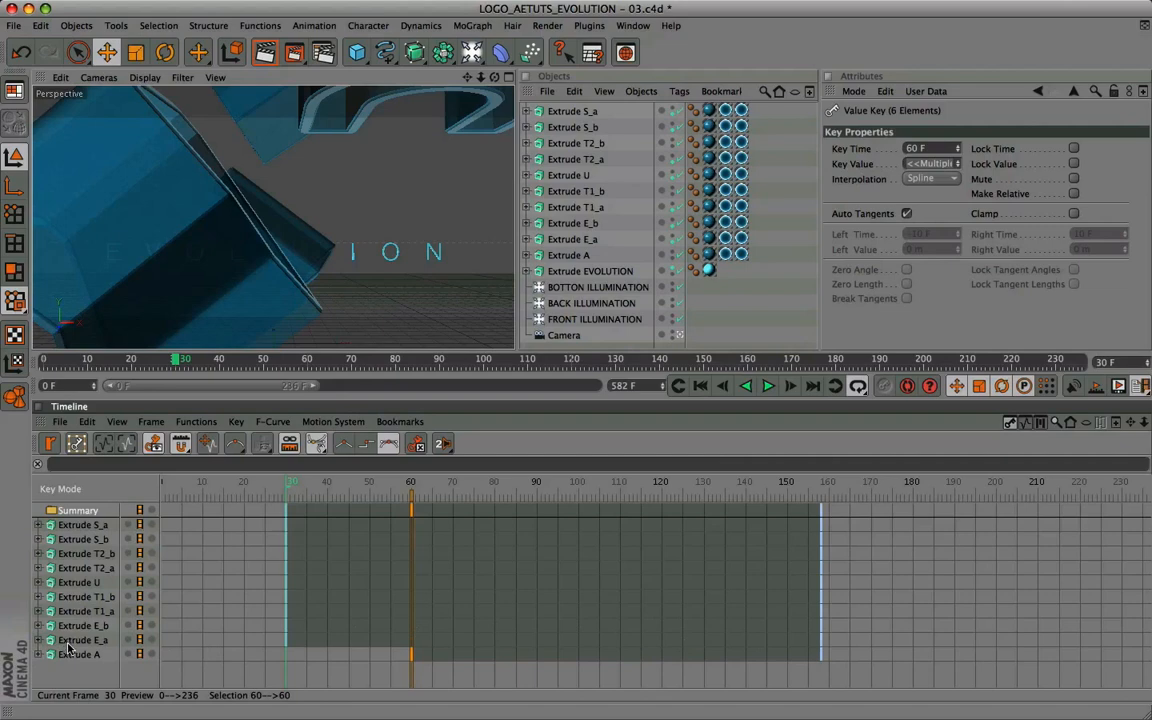
Move Extrude E_a's starting keys to frame 71 and its ending keys to frame 157
left_click(287, 658)
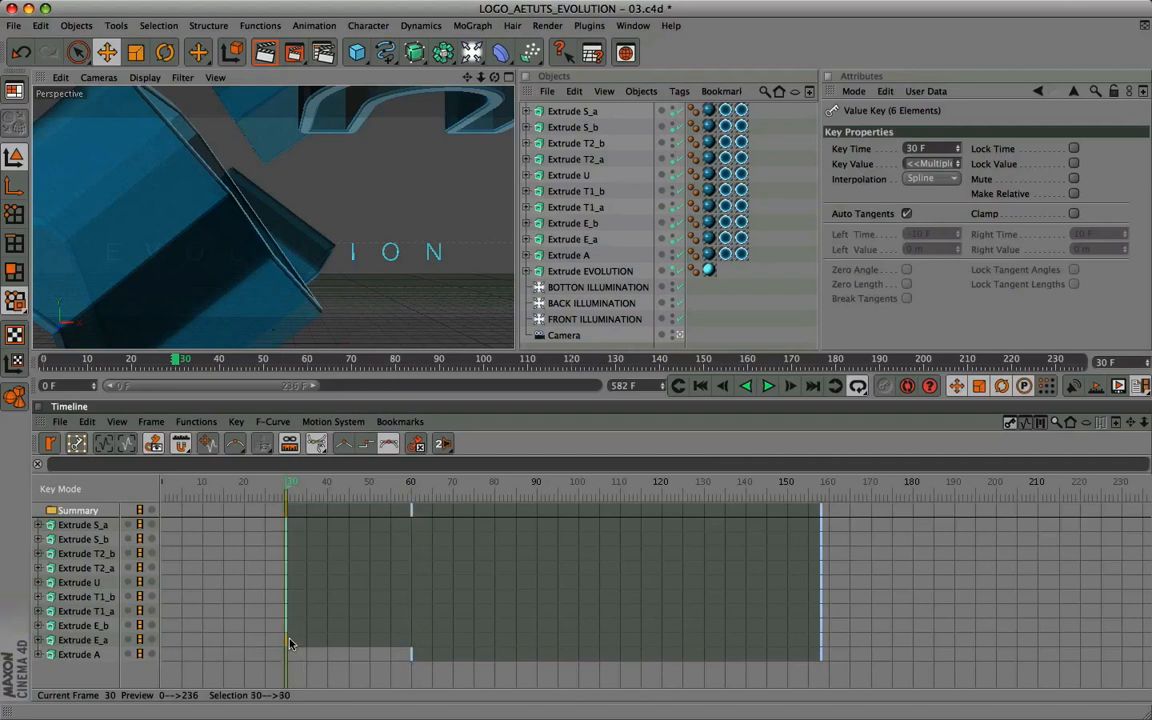
left_click_drag(287, 642, 457, 637)
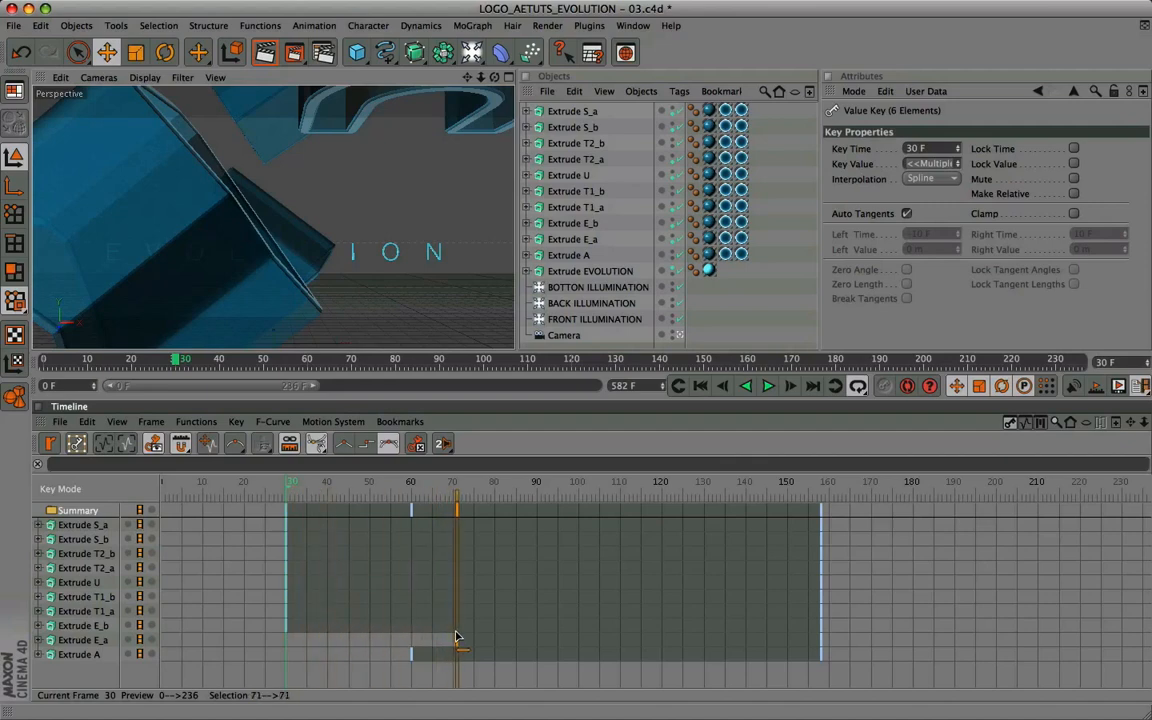
left_click(819, 643)
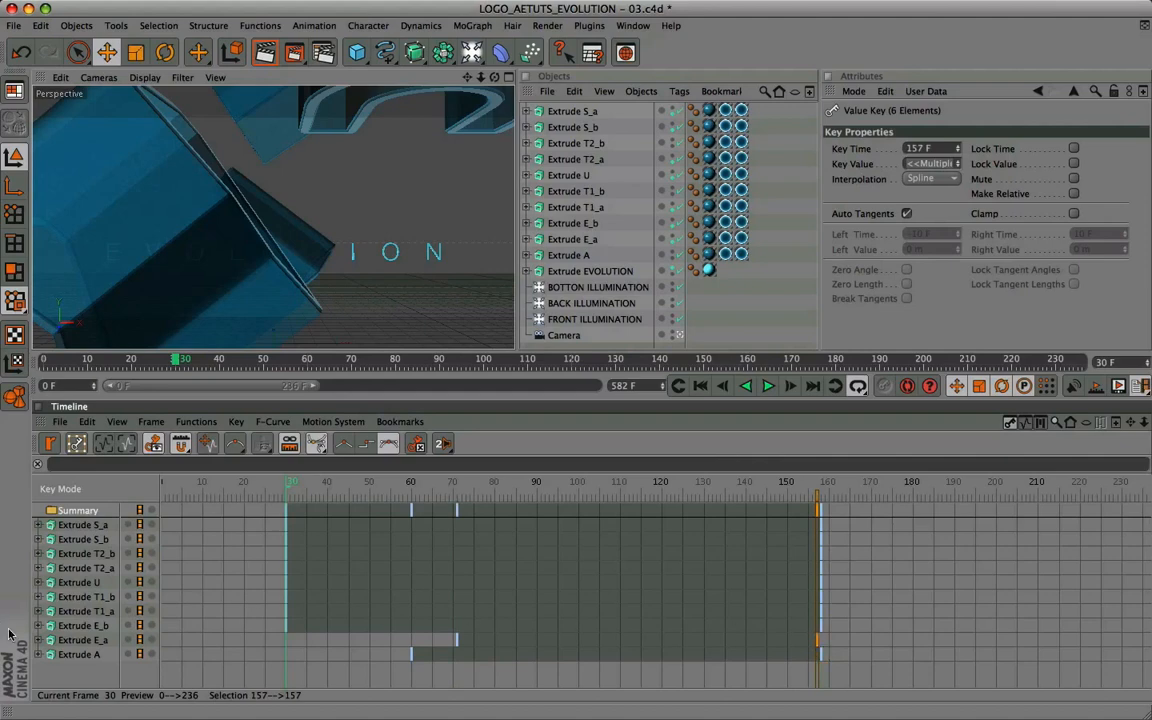
Move Extrude E_b's starting keys to frame 80 and its ending keys to frame 154
left_click(286, 634)
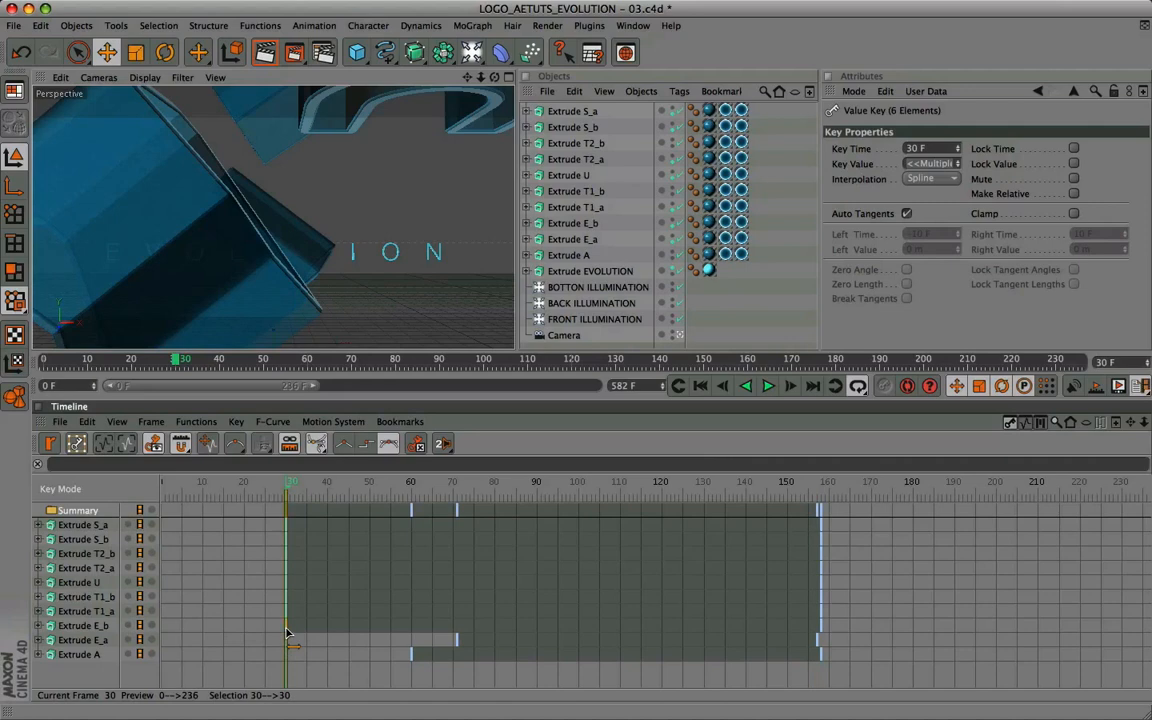
left_click_drag(286, 634, 494, 624)
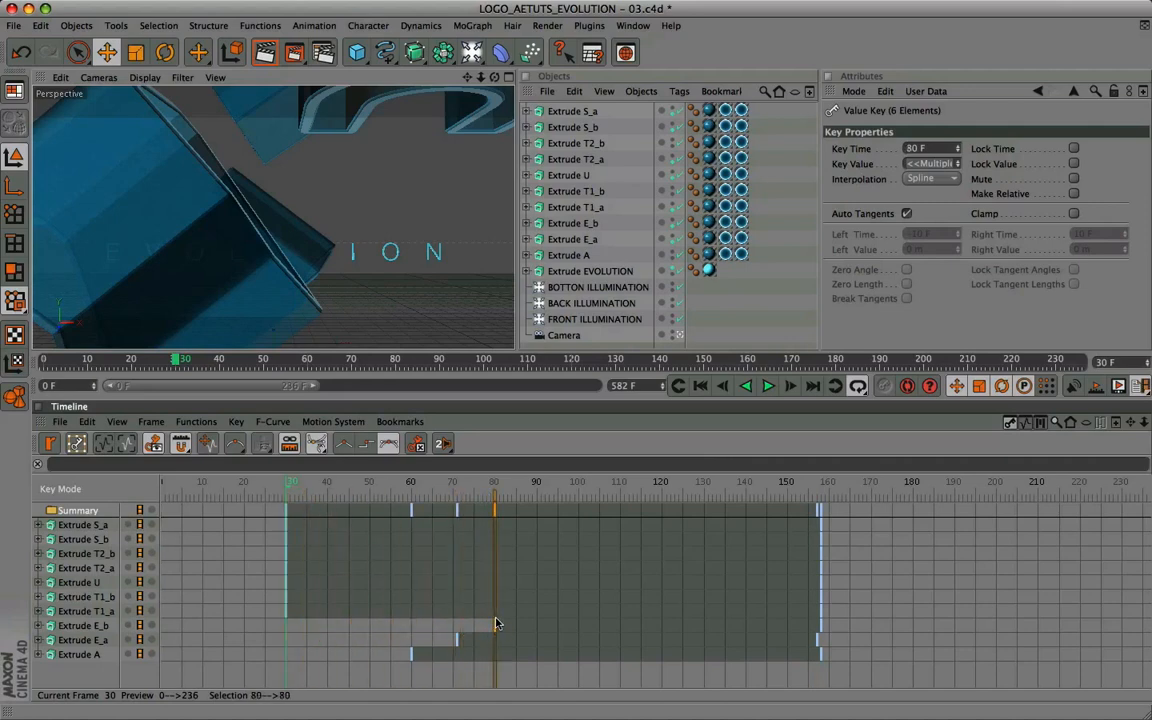
left_click(820, 626)
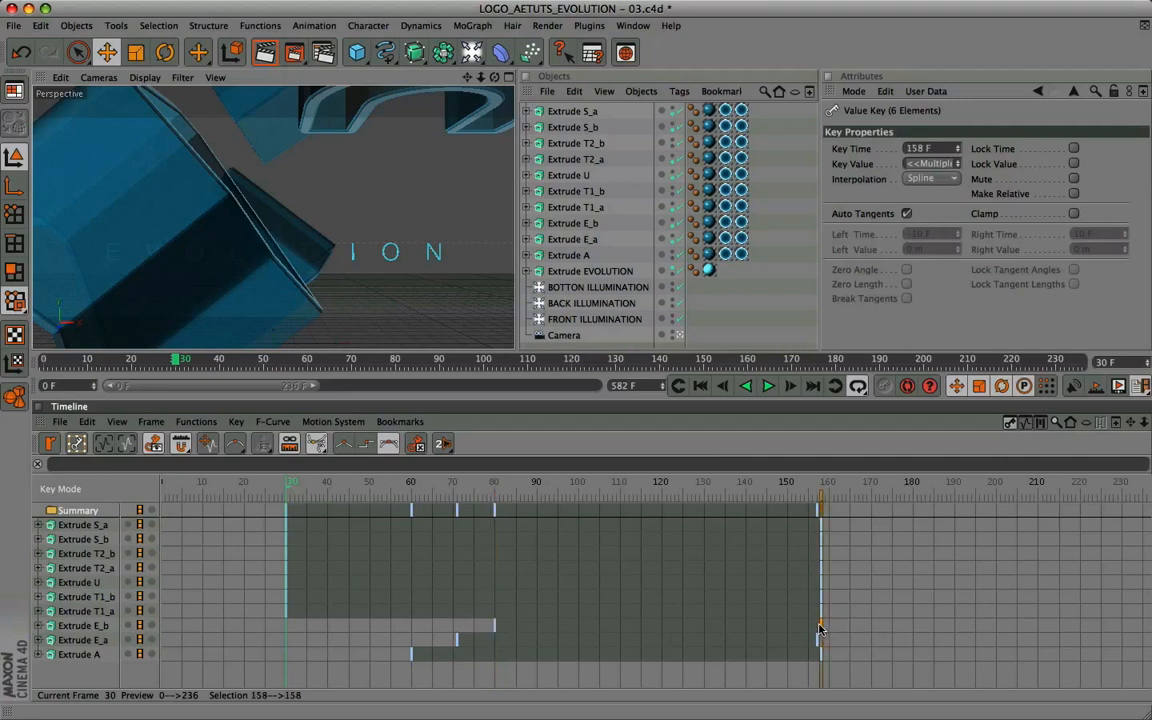
left_click_drag(820, 626, 805, 628)
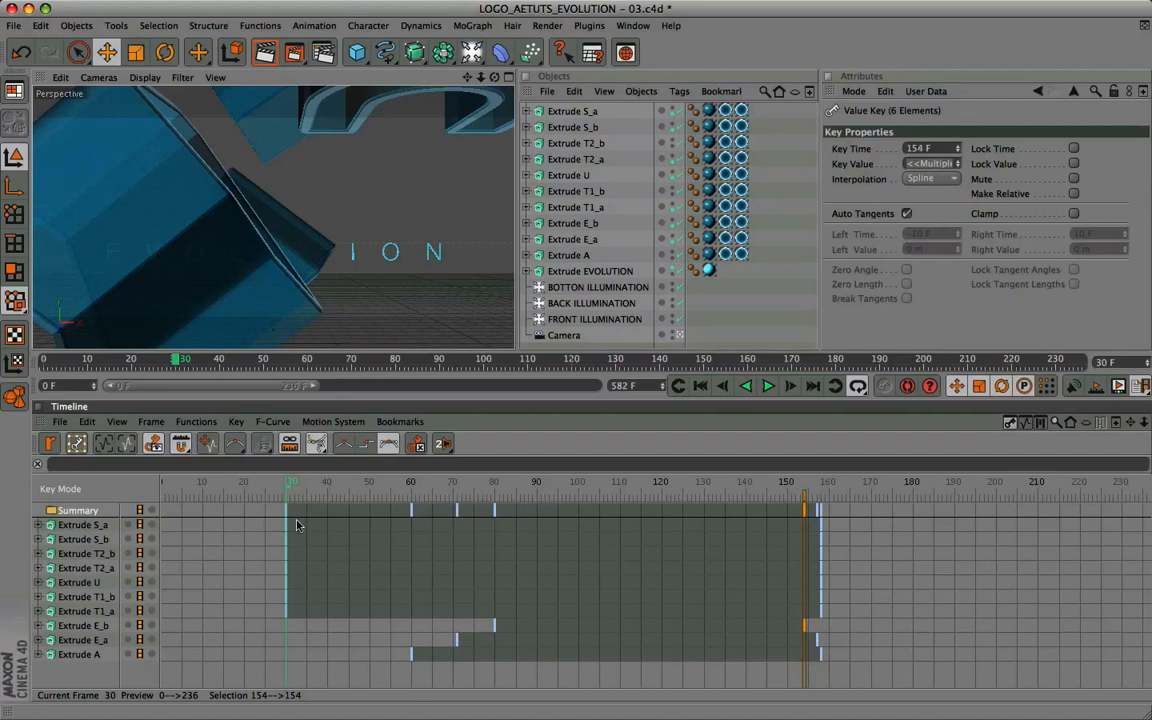
Move Extrude T1_a's starting keys to frame 110 and the ending keys of Extrude T1_a and T1_b to frame 154
left_click(287, 616, "ctrl")
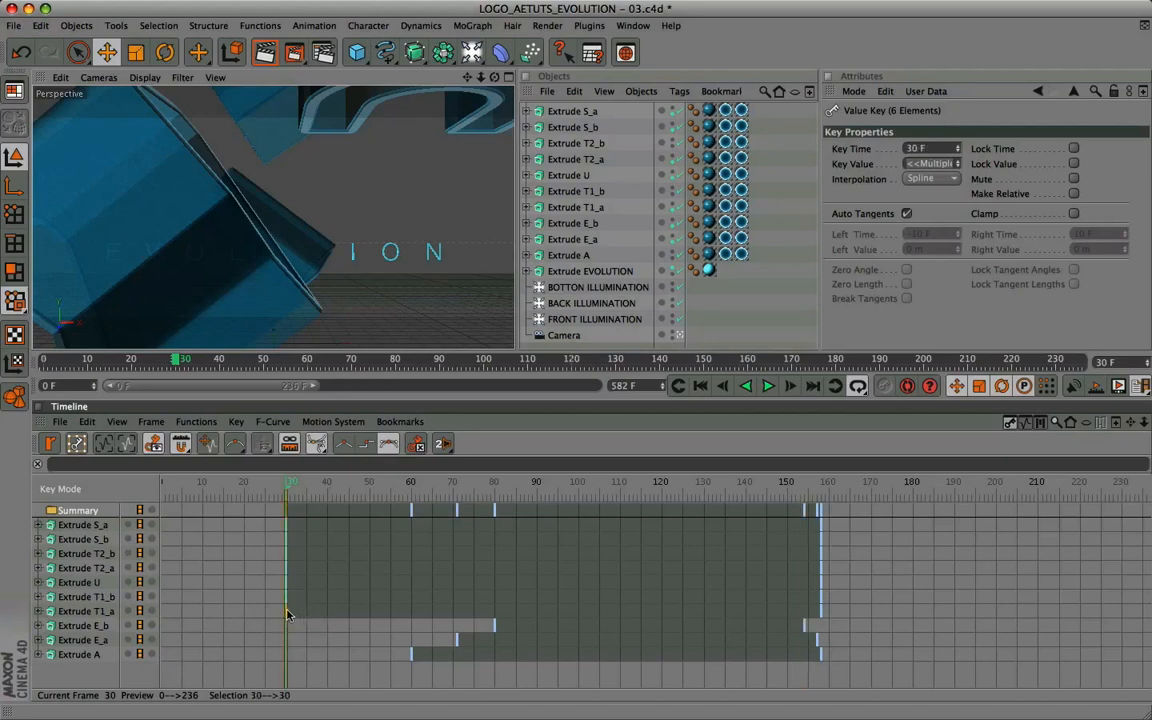
left_click_drag(287, 614, 620, 600)
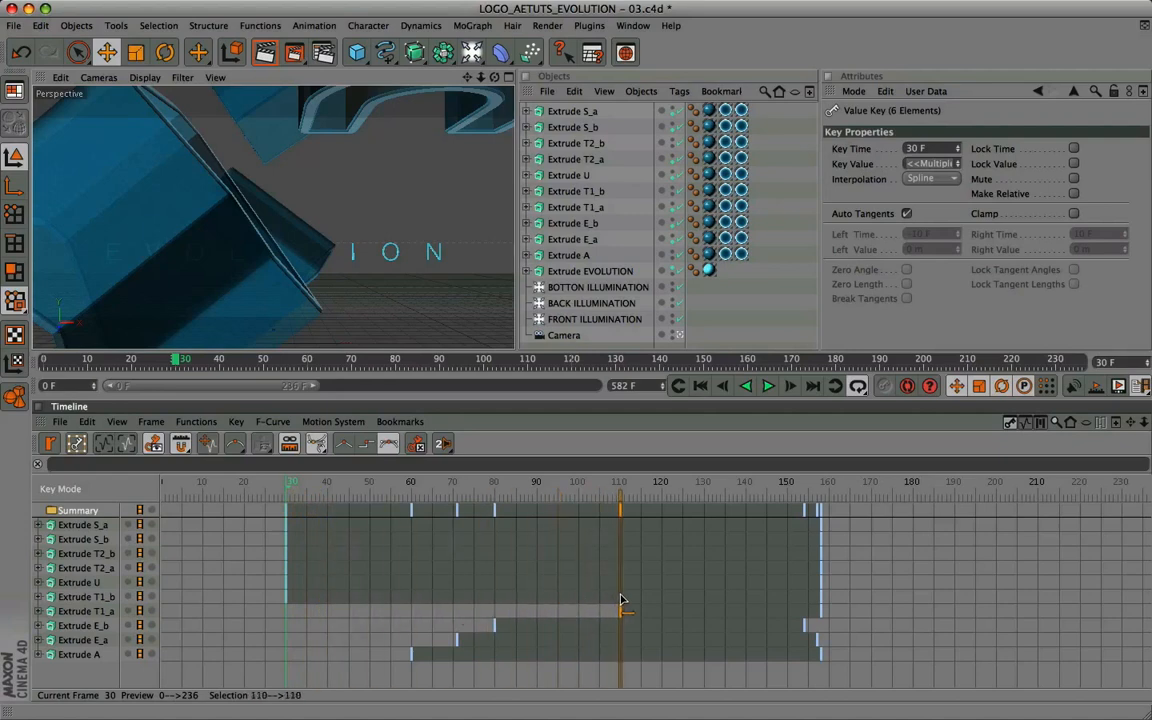
left_click(806, 616)
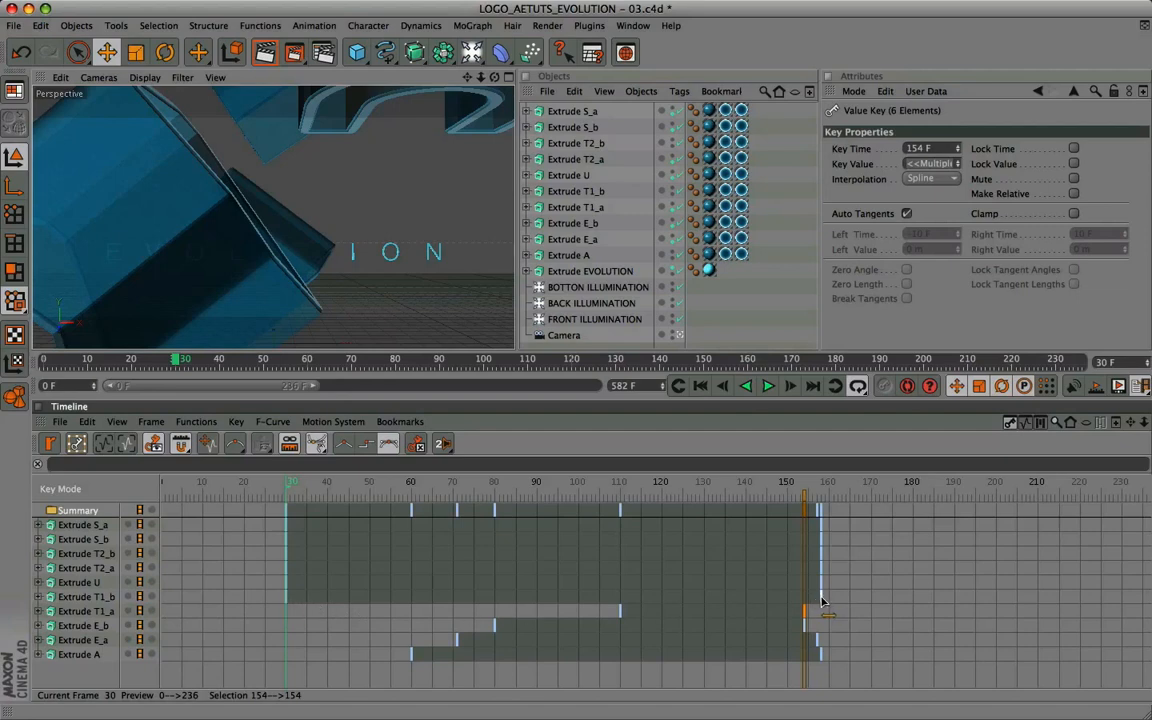
left_click_drag(821, 600, 807, 602)
Move Extrude U's starting keys to frame 60 and its ending keys to frame 154
left_click(78, 582)
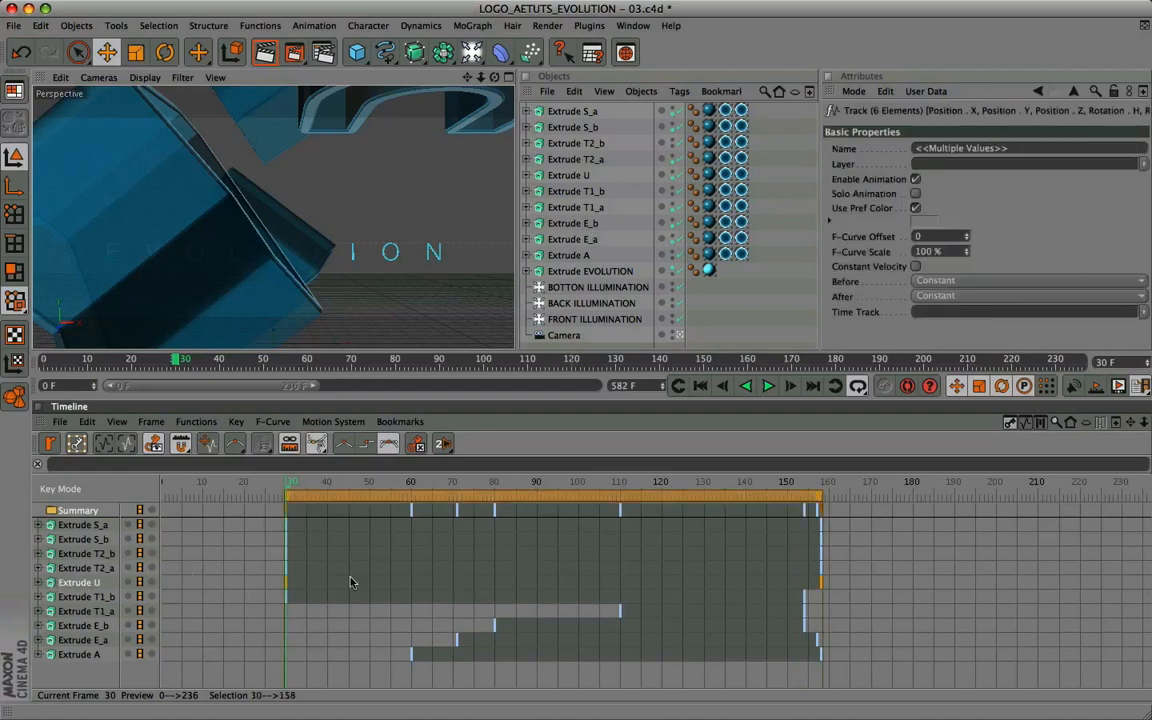
left_click(295, 586)
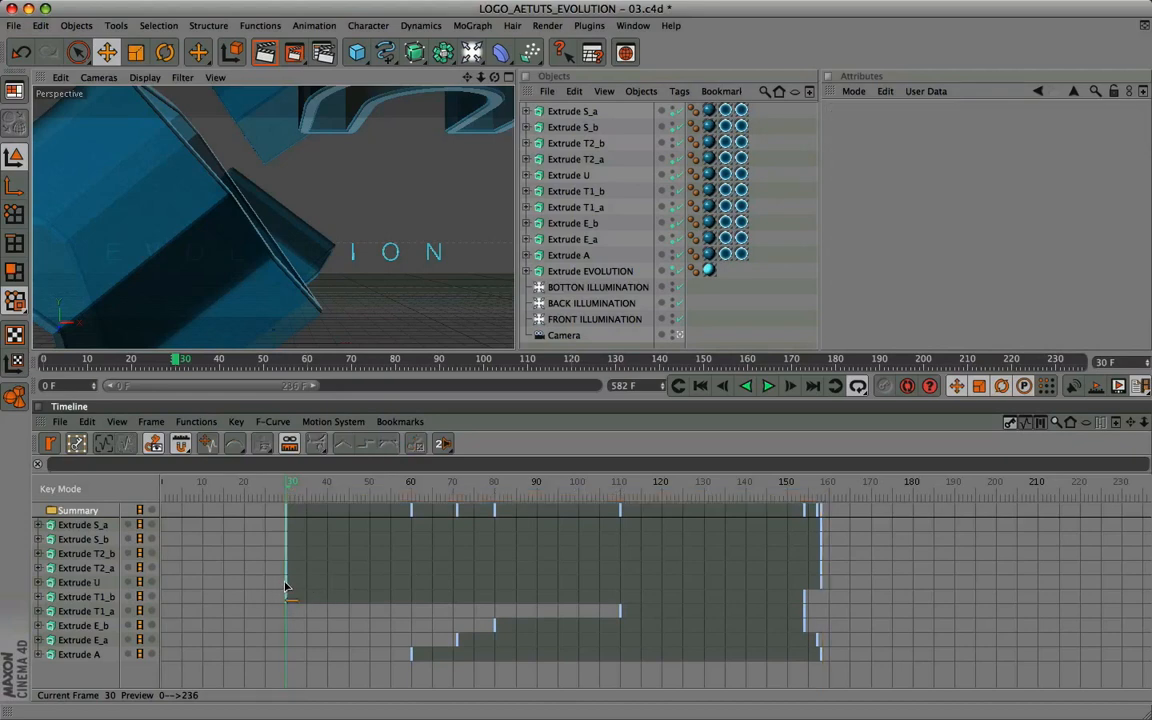
left_click_drag(285, 587, 411, 584)
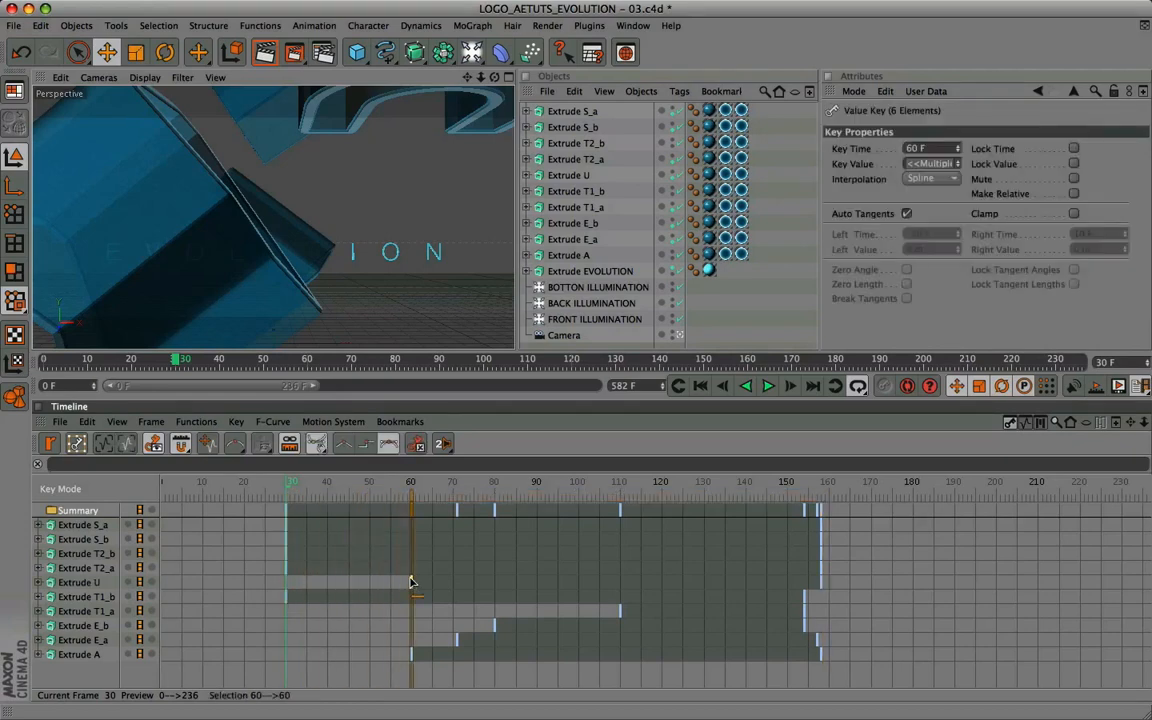
left_click(806, 590)
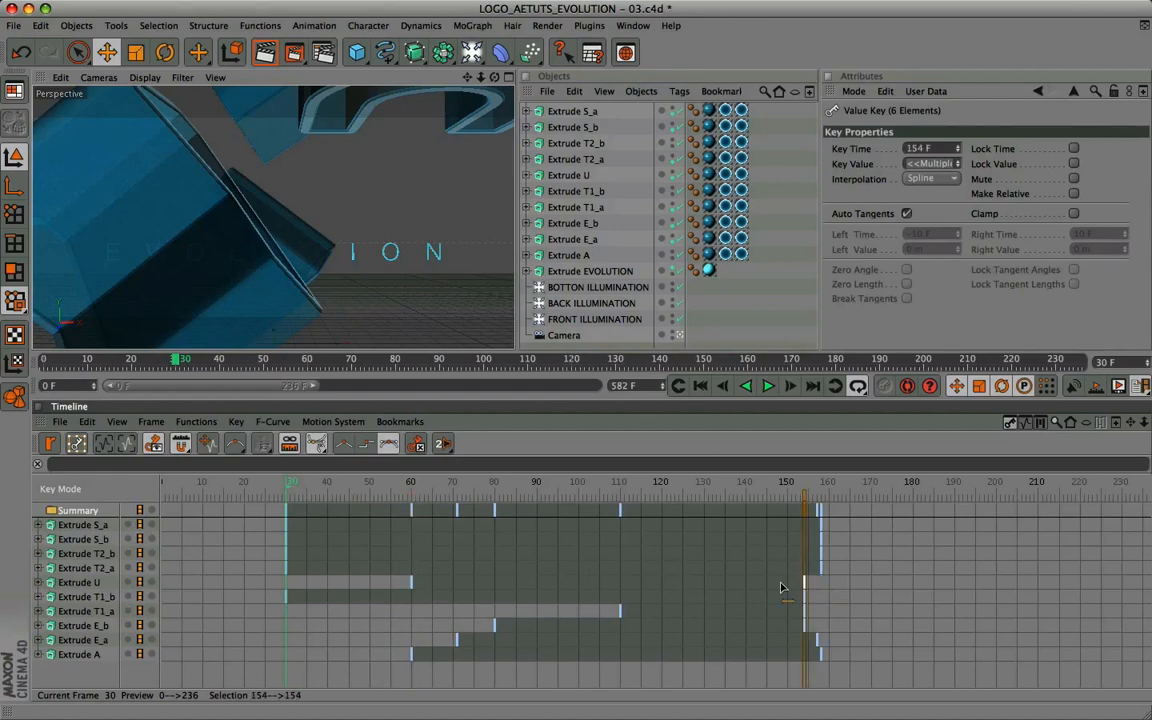
Move Extrude T2_a's ending keys to frame 120, leaving its starting keys in place
left_click(88, 569)
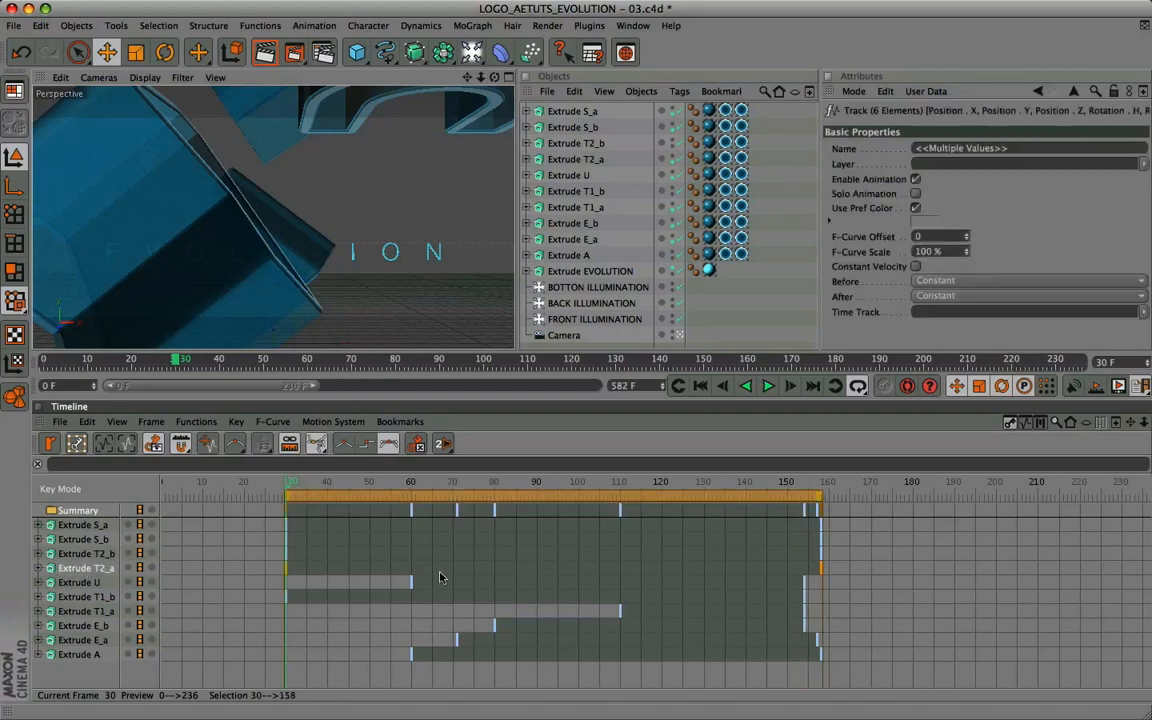
left_click(815, 580)
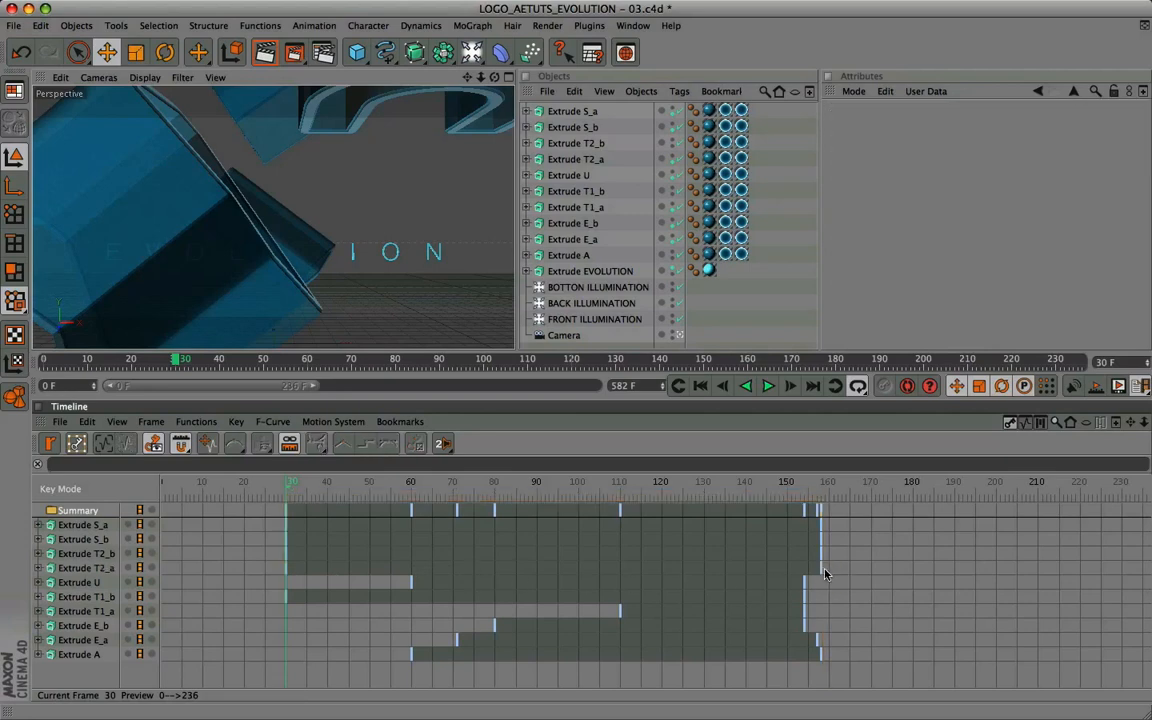
left_click_drag(777, 572, 662, 570)
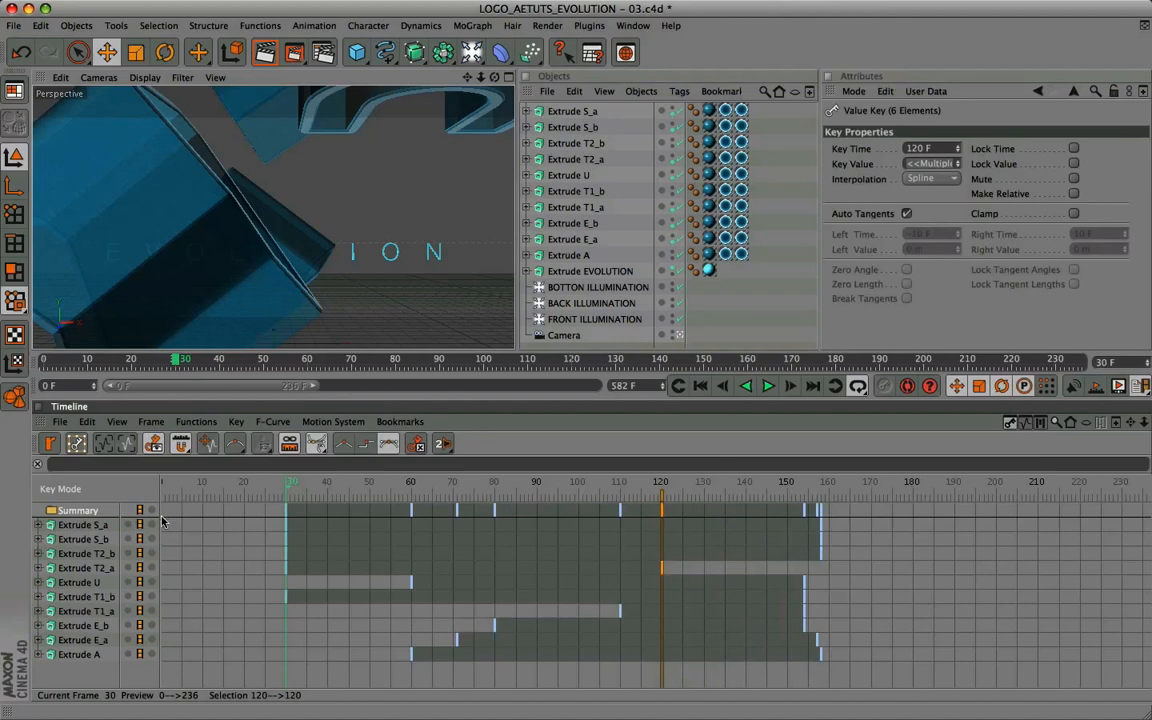
Move Extrude T2_b's starting keys to frame 71 and its ending keys to frame 150
left_click(92, 557)
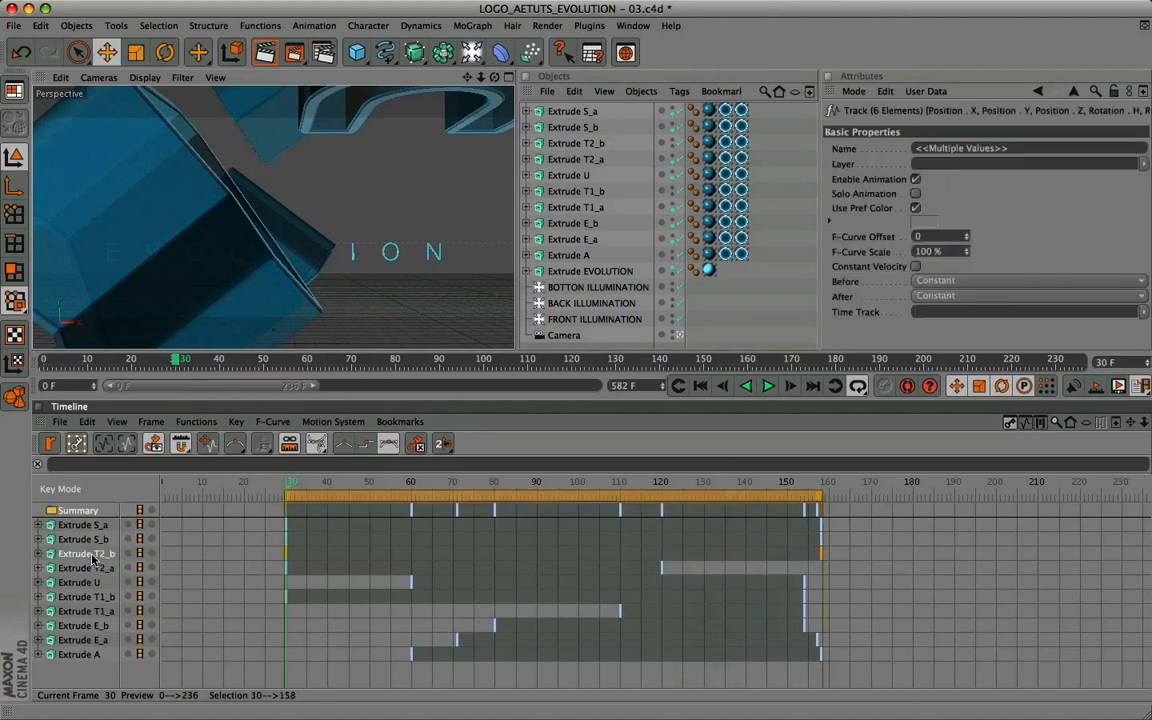
left_click(345, 560)
left_click_drag(285, 560, 457, 562)
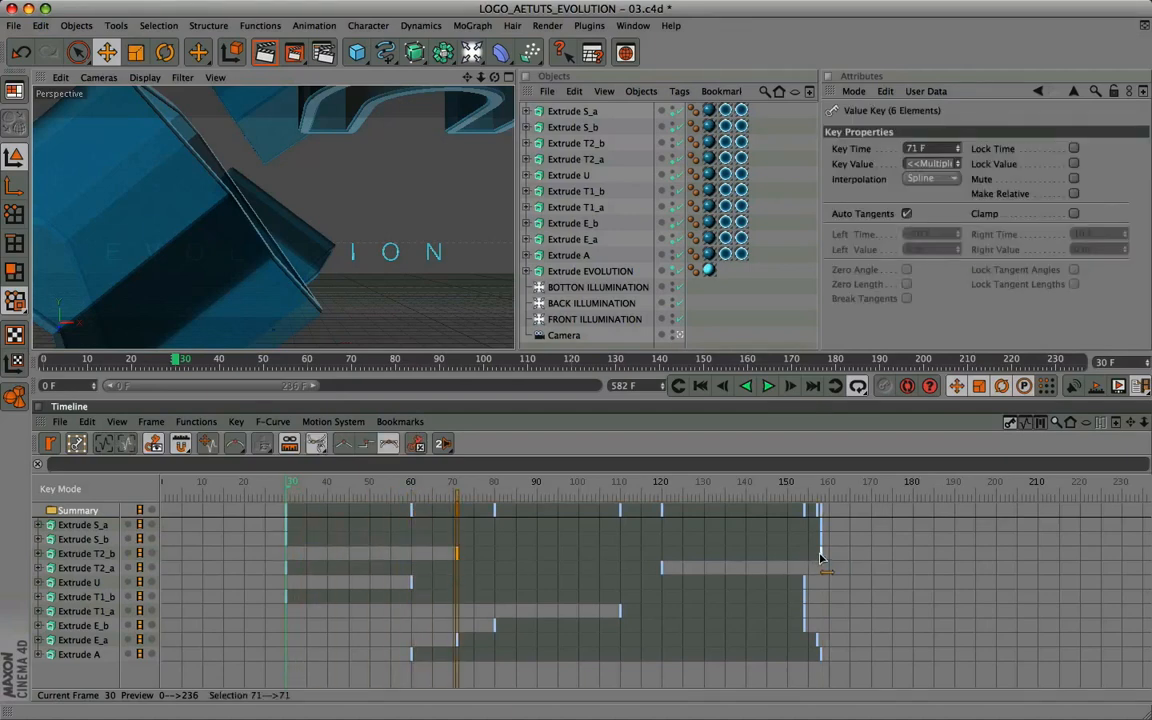
left_click_drag(821, 554, 788, 556)
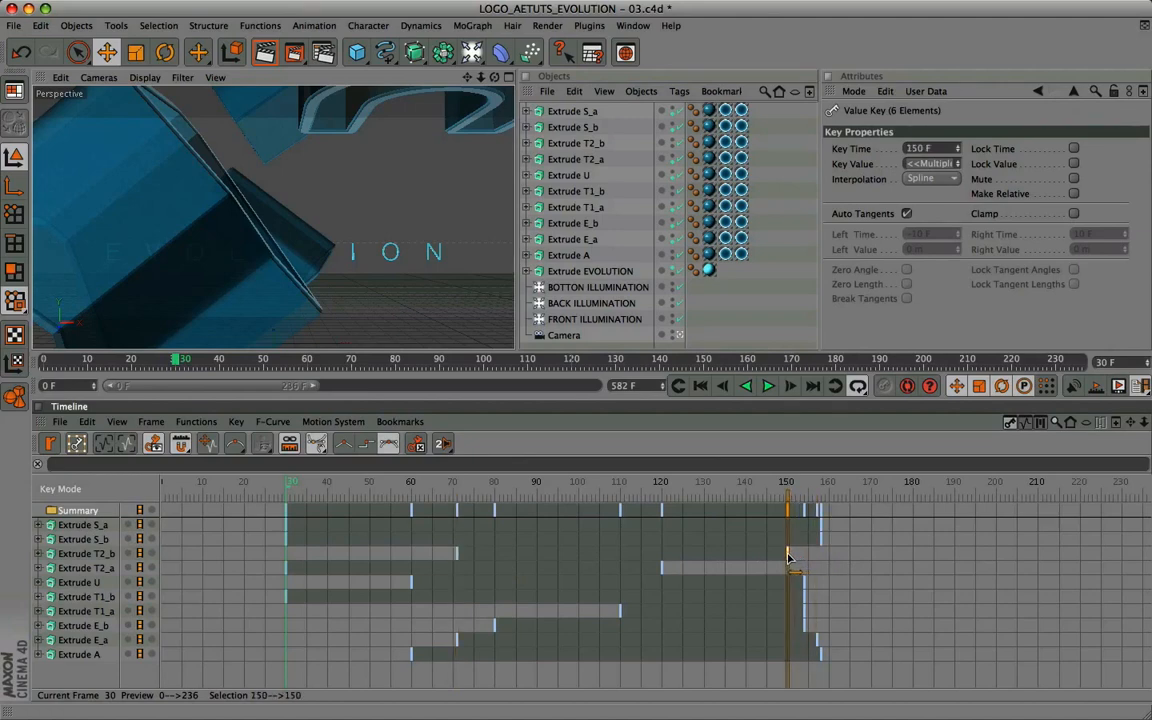
Move Extrude S_b's starting keys to frame 40 and its ending keys to frame 140
left_click(82, 541)
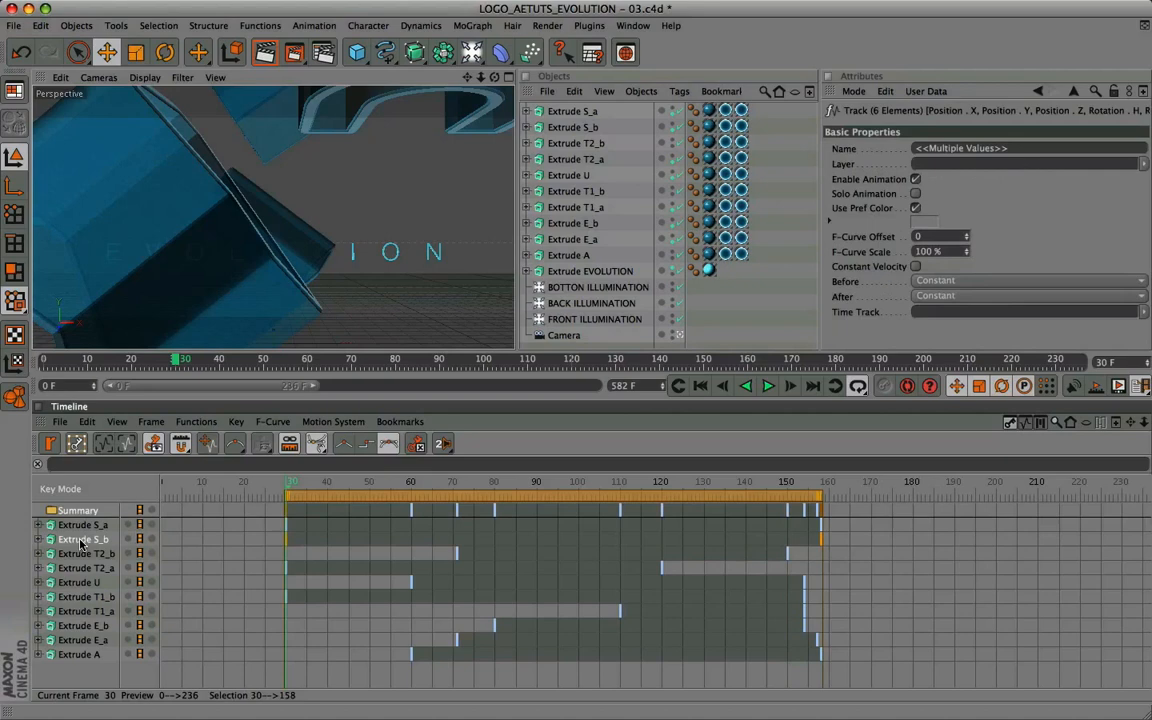
left_click(285, 546)
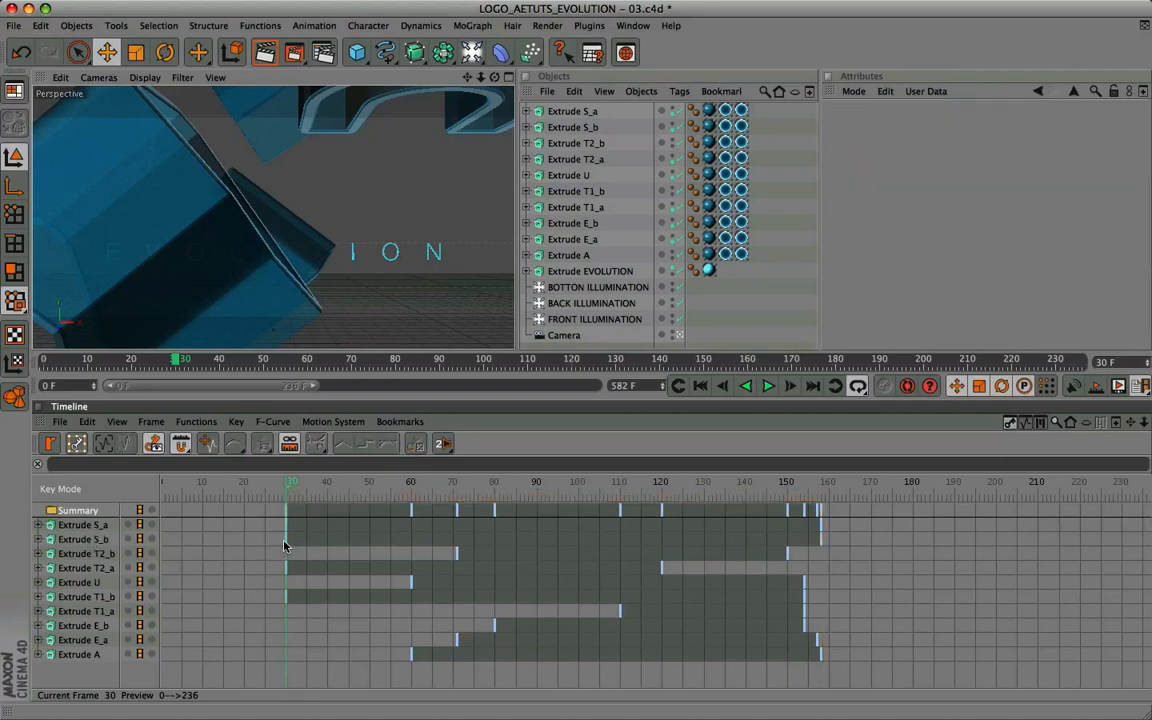
left_click_drag(285, 546, 326, 545)
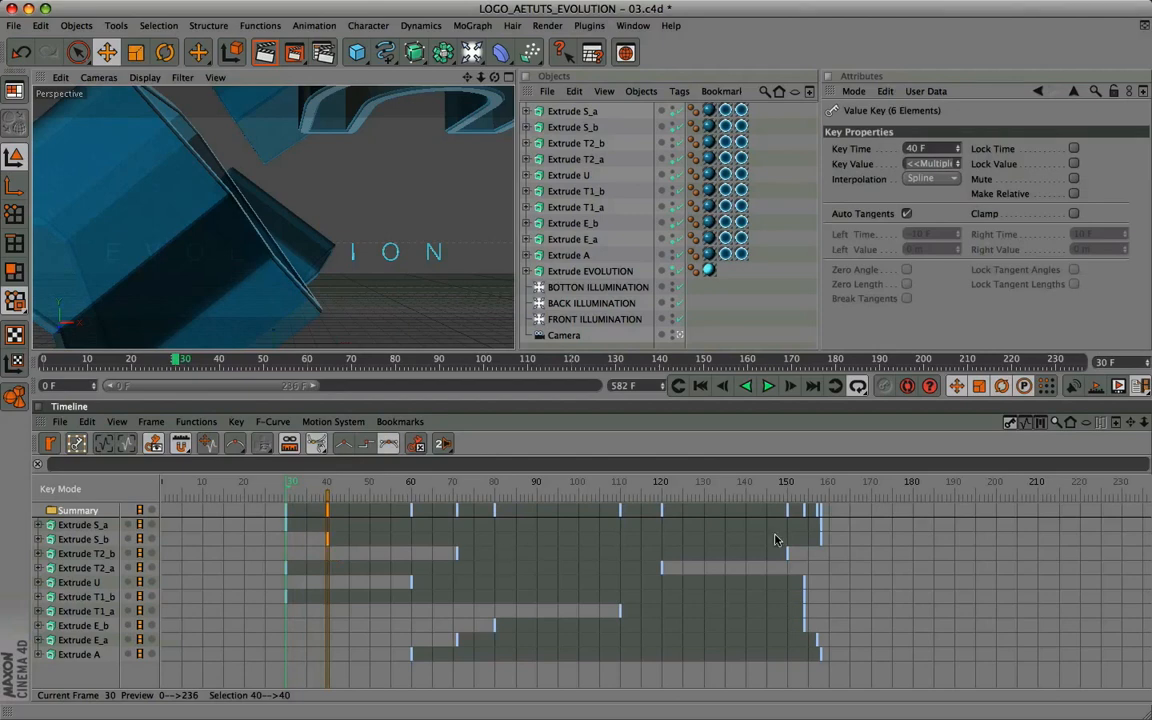
left_click_drag(822, 541, 745, 541)
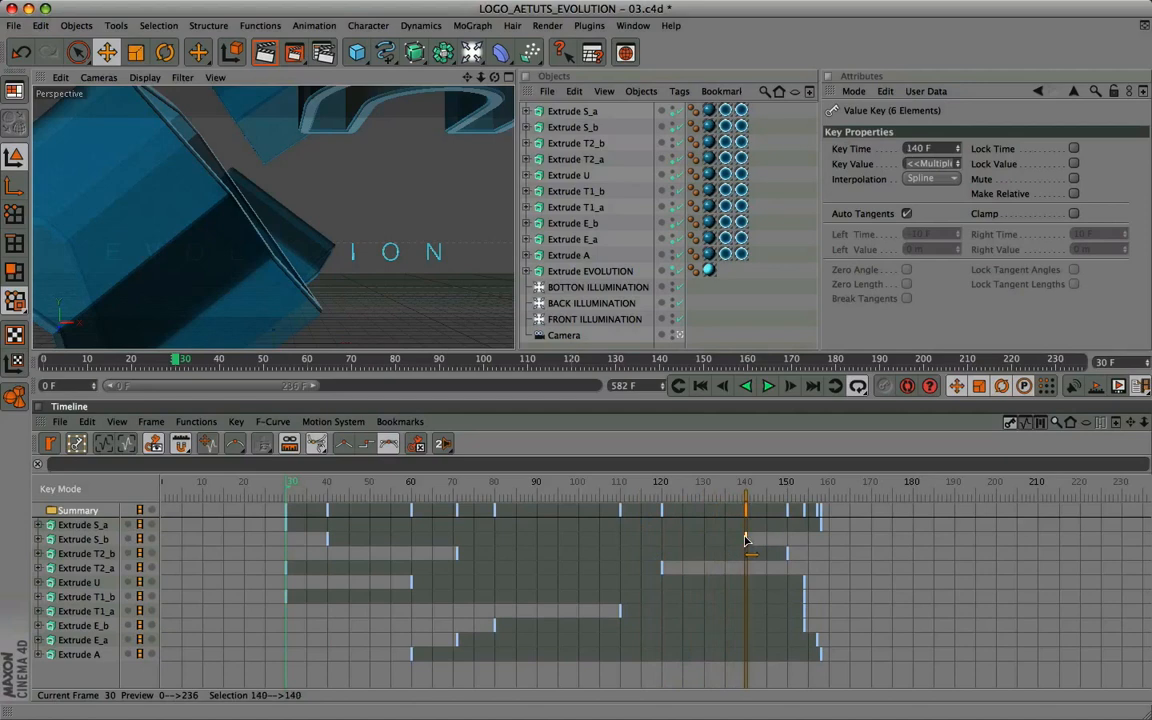
Move Extrude S_a's starting keys to frame 70 and its ending keys to frame 154
left_click(74, 528)
left_click(258, 494)
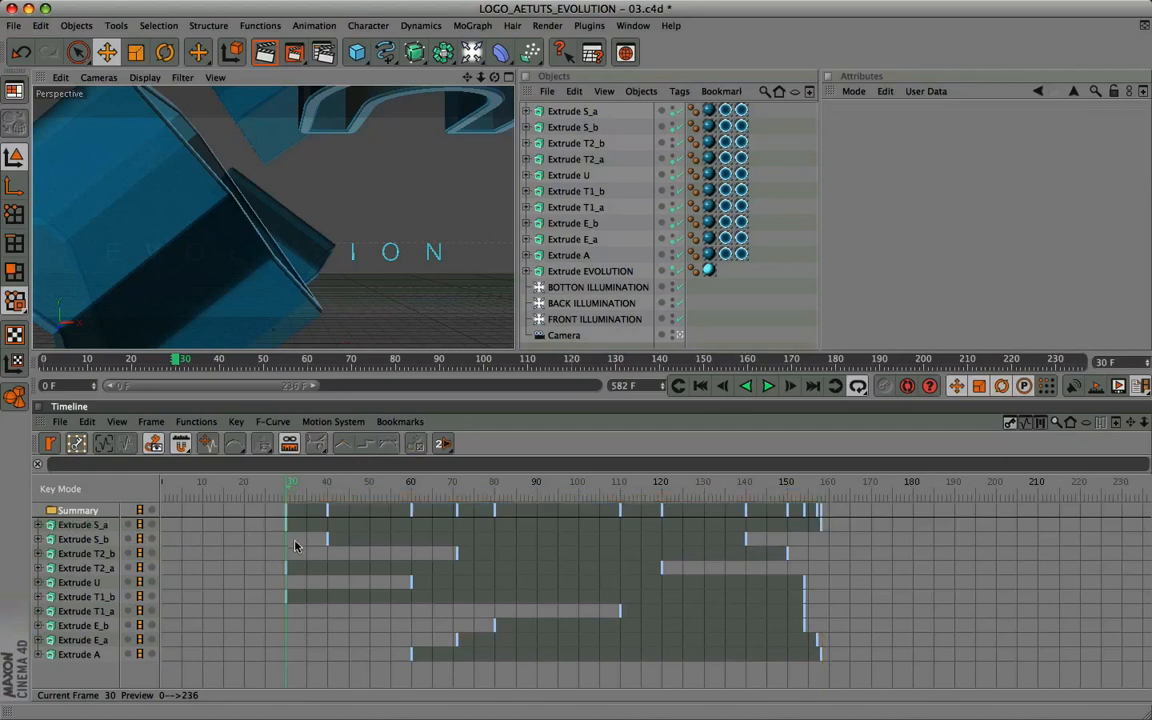
left_click_drag(287, 531, 452, 530)
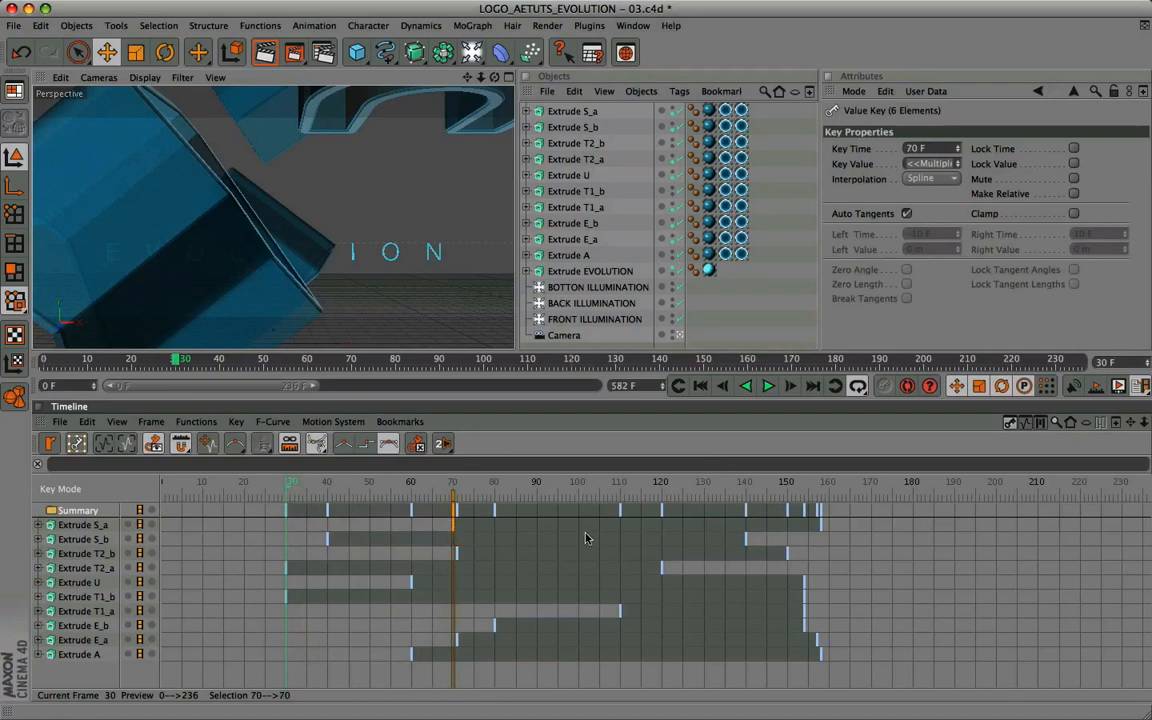
left_click_drag(822, 528, 806, 531)
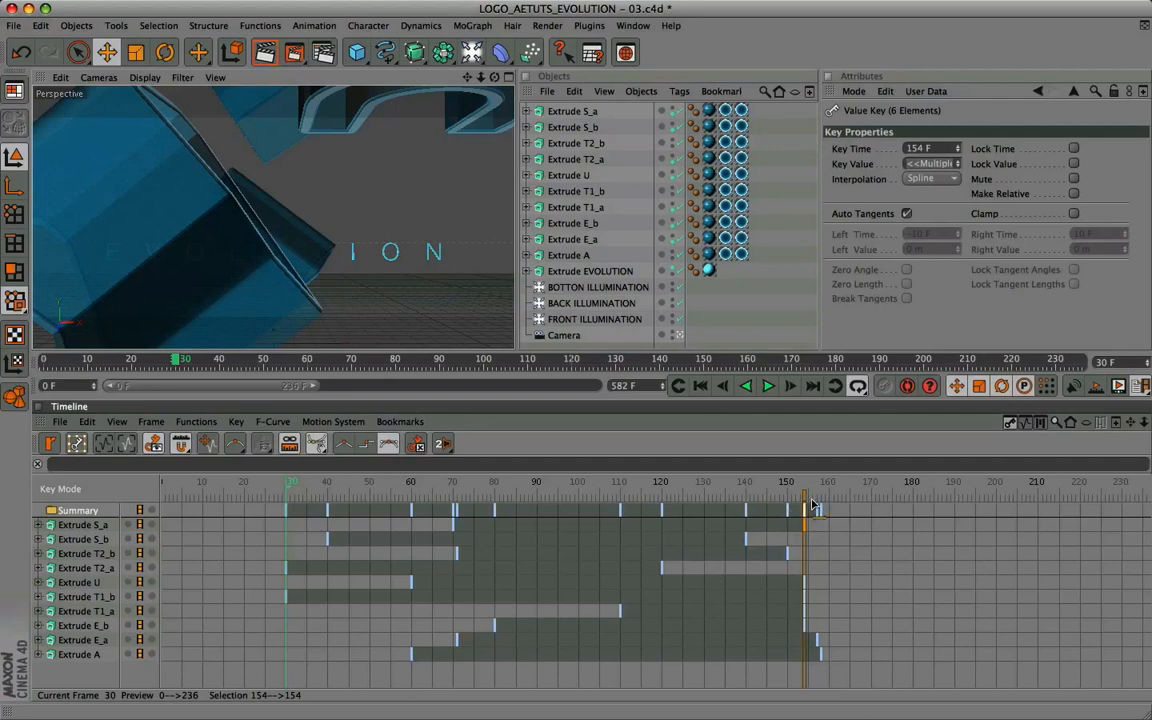
mouse_move(805, 524)
left_mouse_down()
mouse_move(458, 510)
mouse_move(805, 510)
left_mouse_up()
Move Extrude T2_b's starting keys to frame 70 and scrub through the animation up to frame 158 to review the motion
left_click(456, 555)
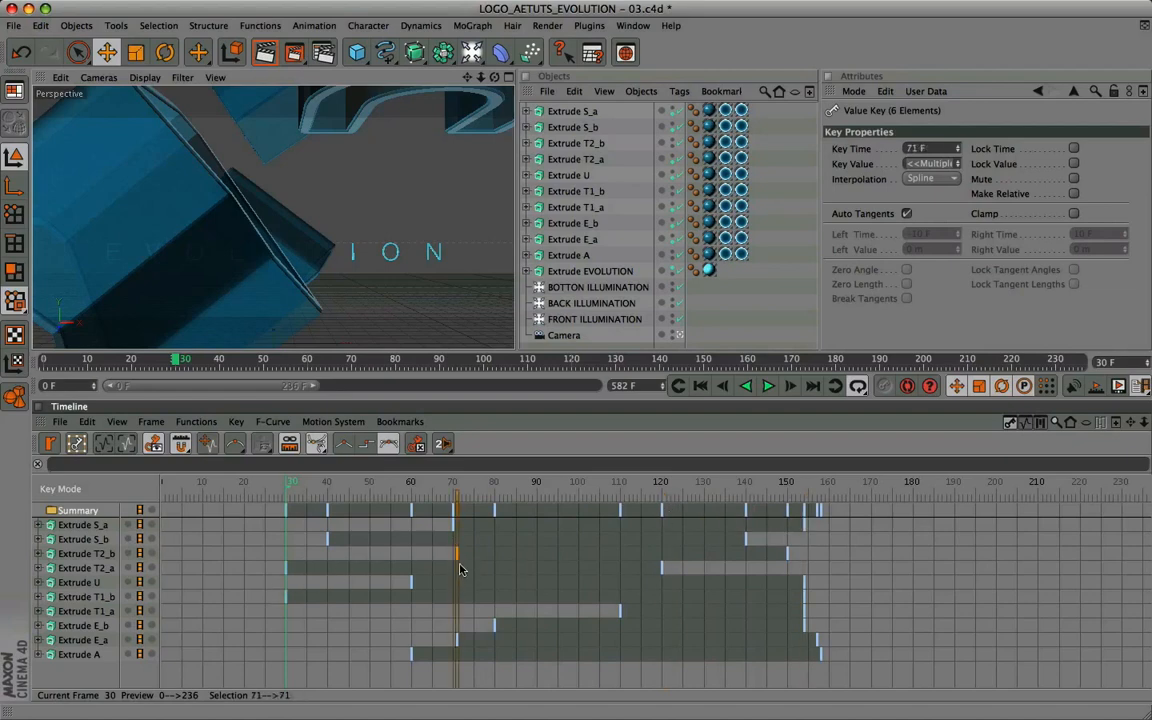
left_click_drag(456, 561, 454, 561)
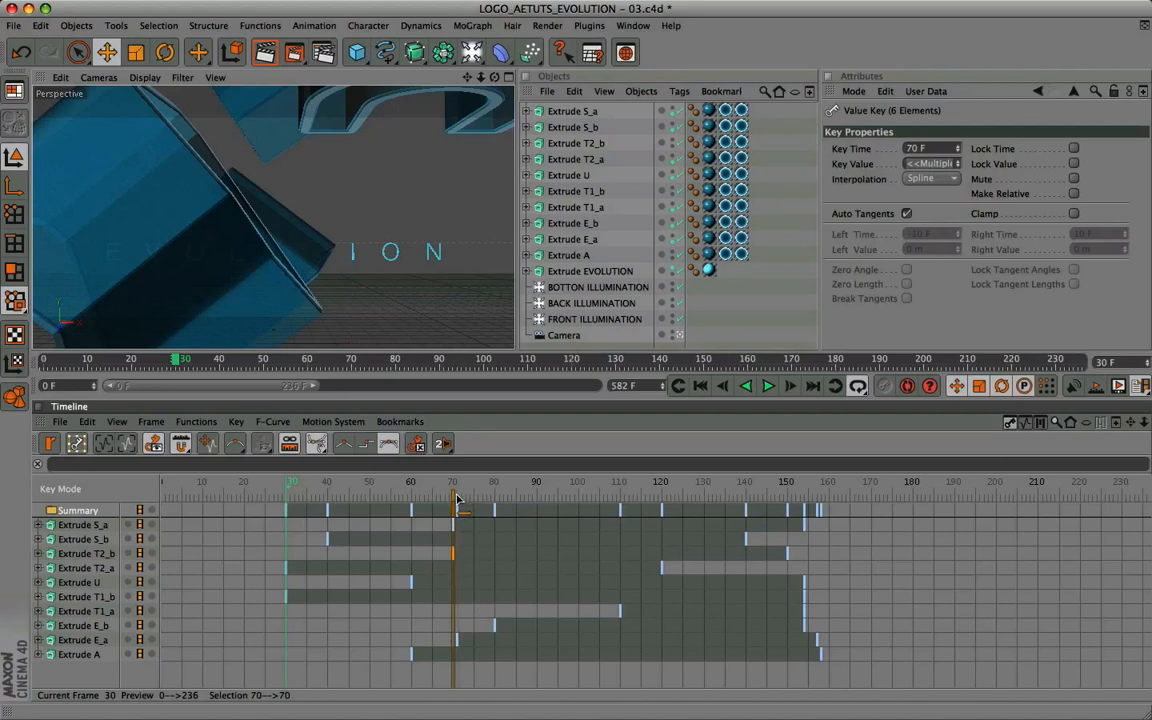
left_click(327, 485)
mouse_move(346, 493)
left_mouse_down()
mouse_move(655, 505)
mouse_move(826, 497)
mouse_move(543, 480)
mouse_move(319, 444)
left_mouse_up()
left_click_drag(458, 452, 819, 470)
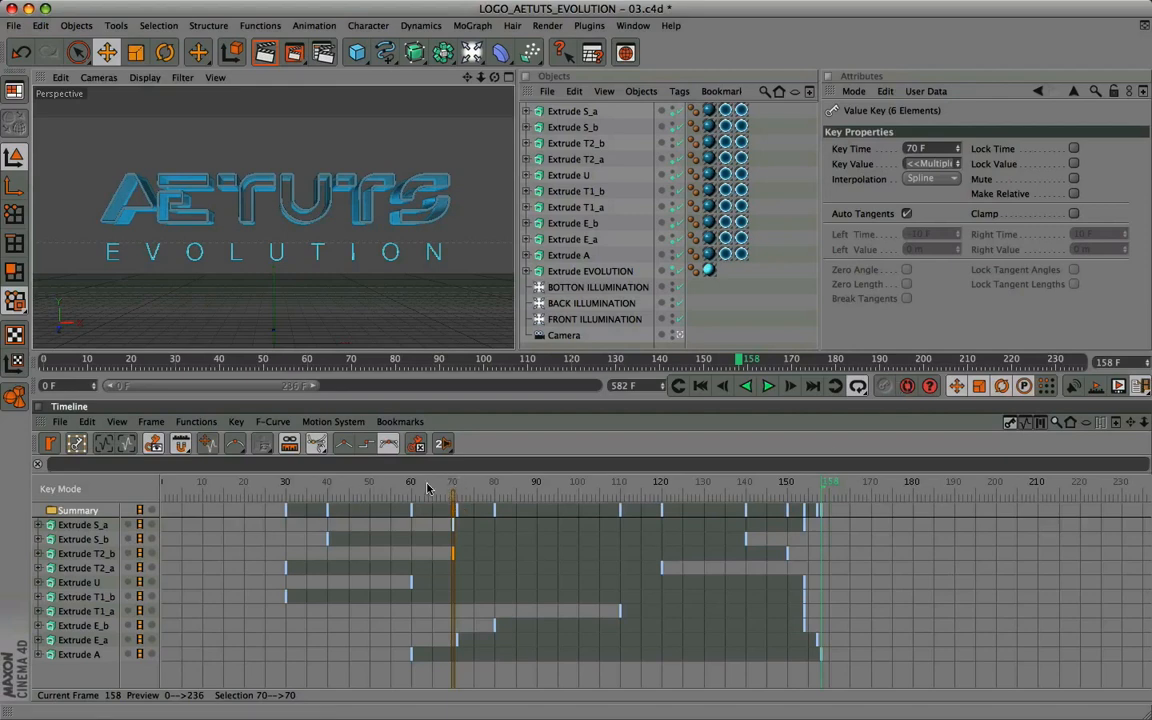
At frame 40, set Extrude T1_b's position to X -27.603 m, Y 520.975 m and Z -320.518 m
left_click_drag(388, 488, 329, 486)
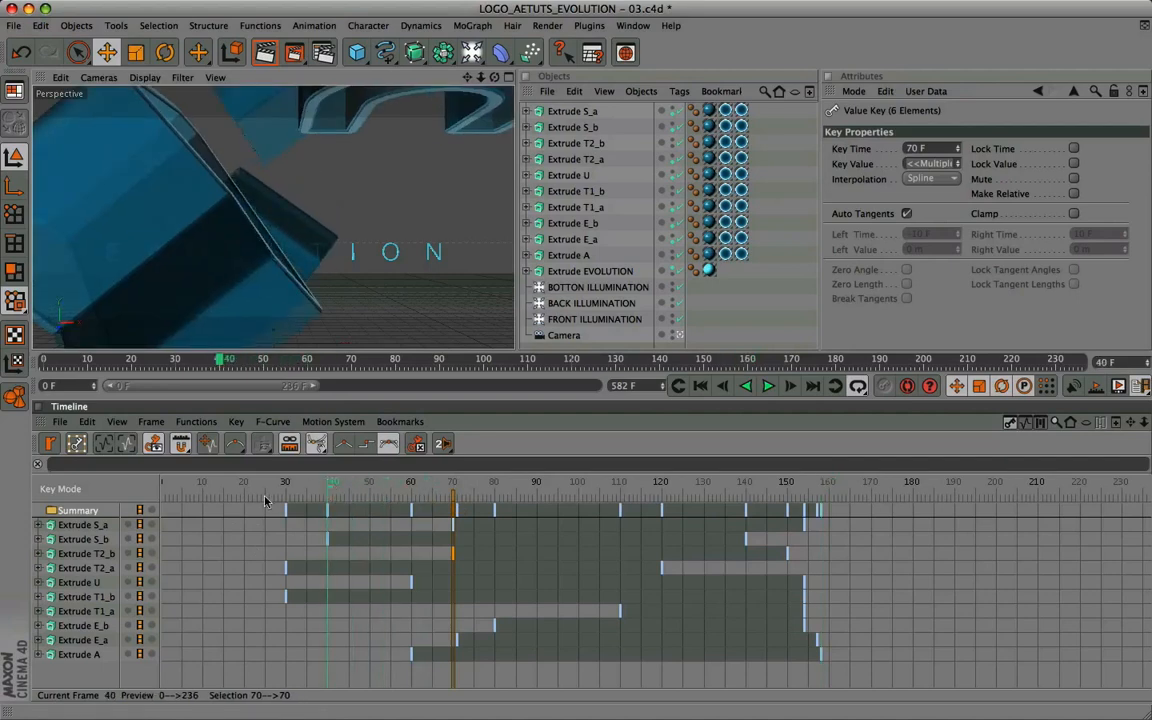
left_click(85, 600)
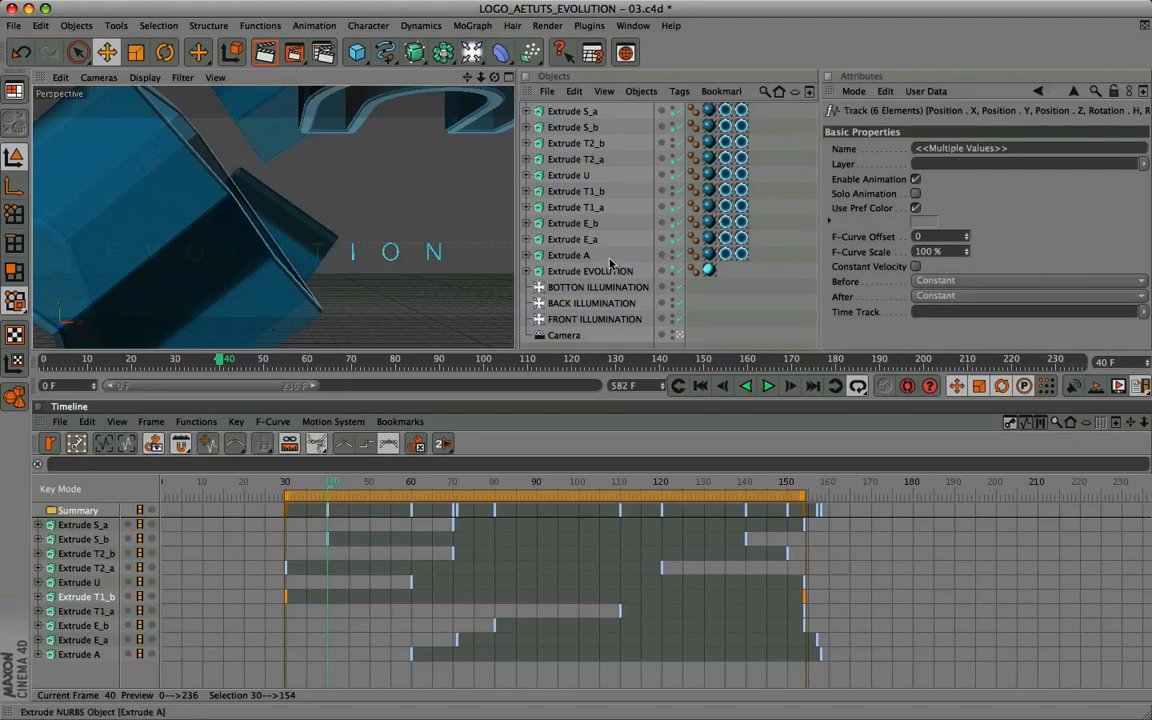
left_click(580, 192)
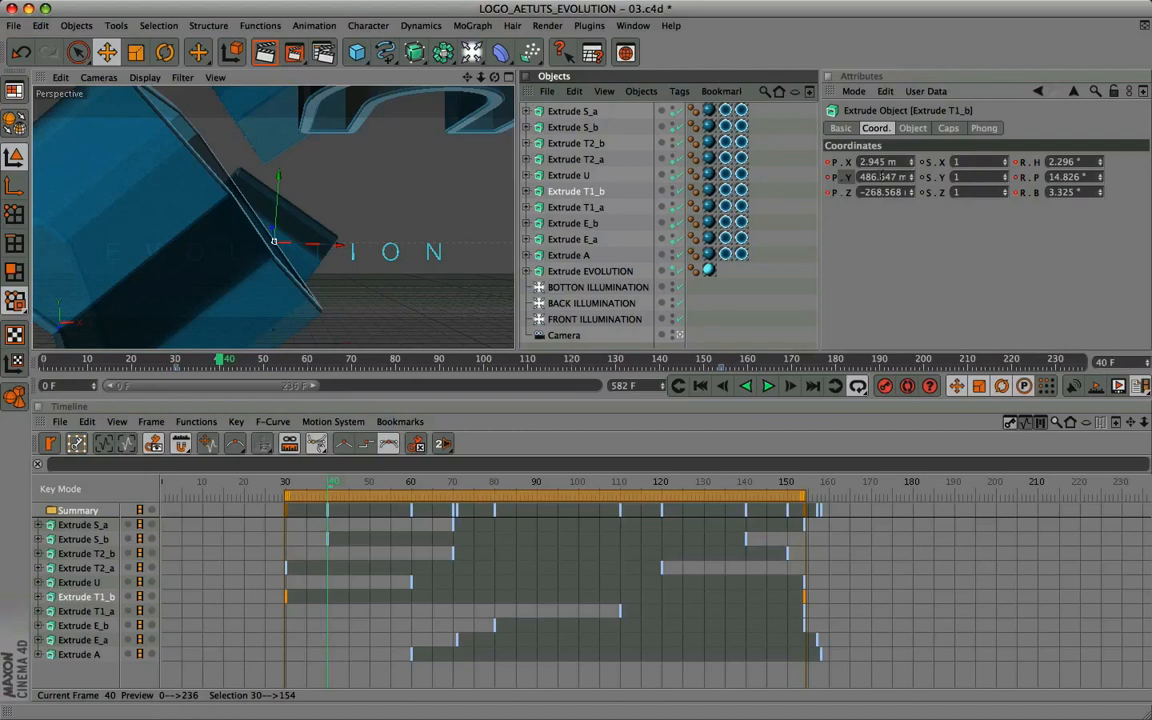
left_click(896, 161)
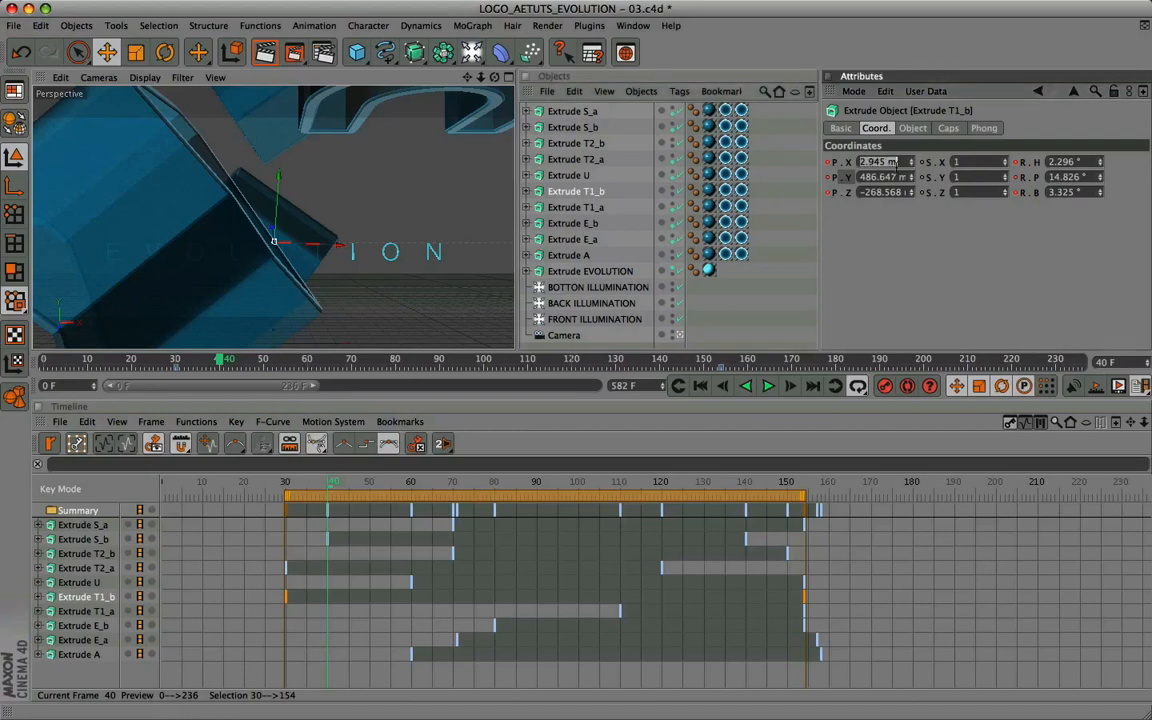
type("-27.603")
key("Tab")
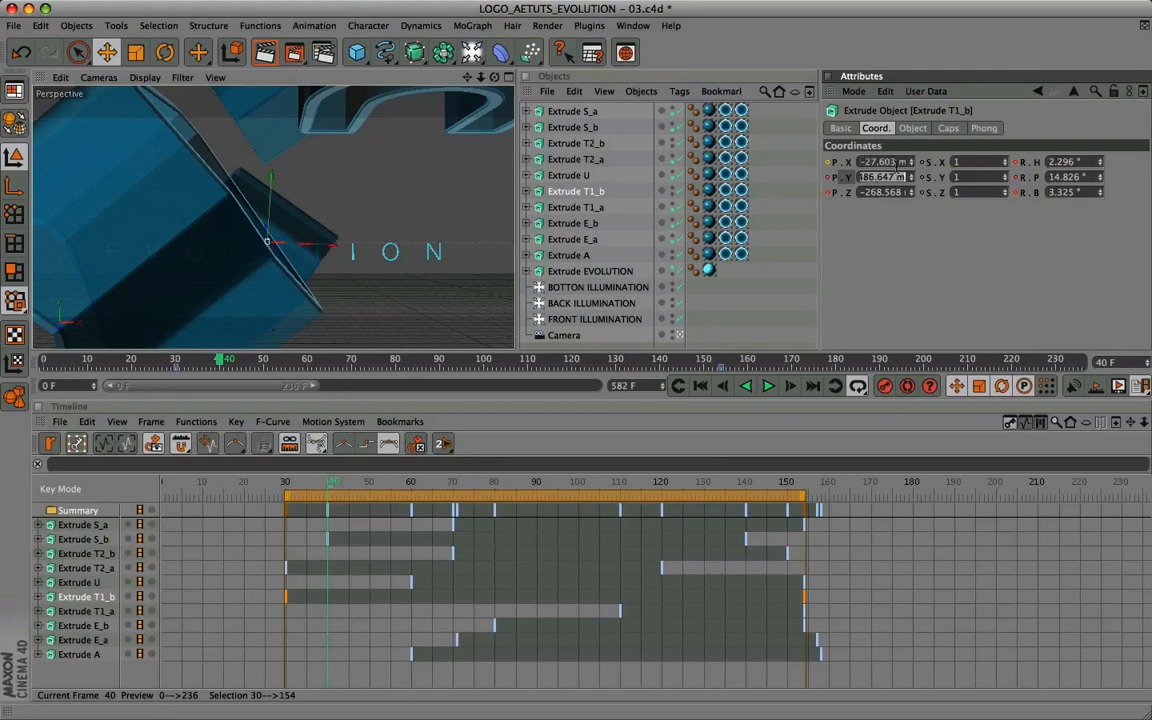
type("520,975")
key("Tab")
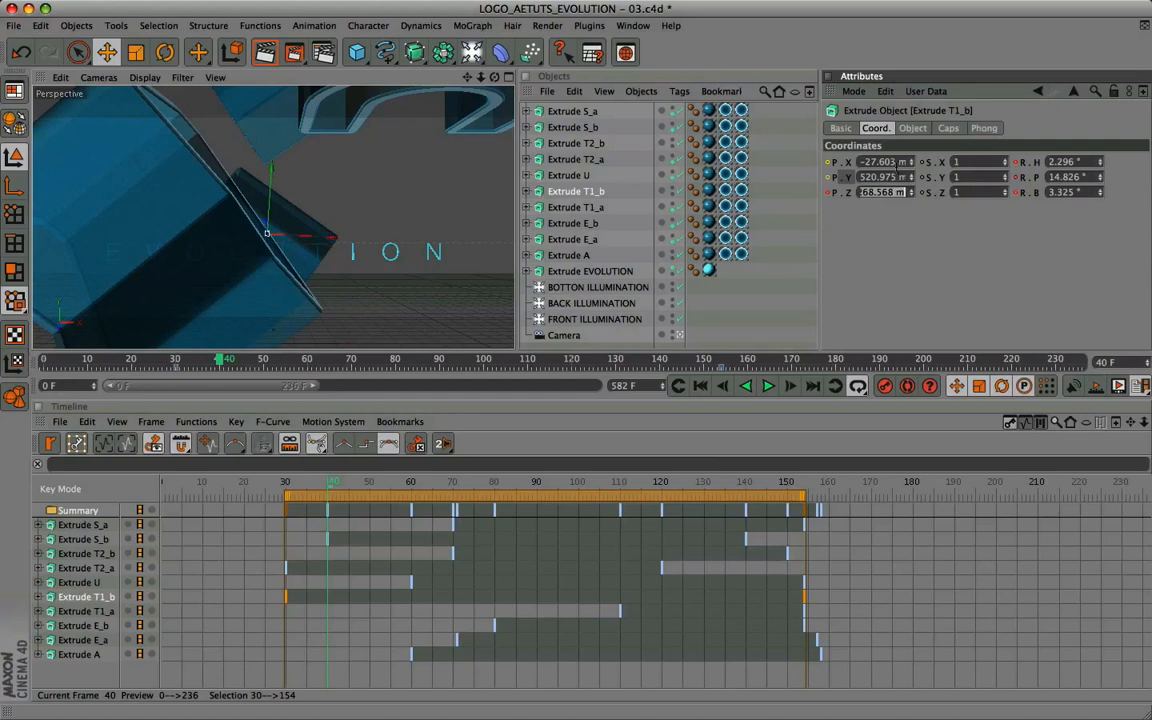
type("-320,518")
key("Tab")
Set Extrude T1_b's rotation to H 30.245° and P 9.934° at frame 40
left_click(1089, 162)
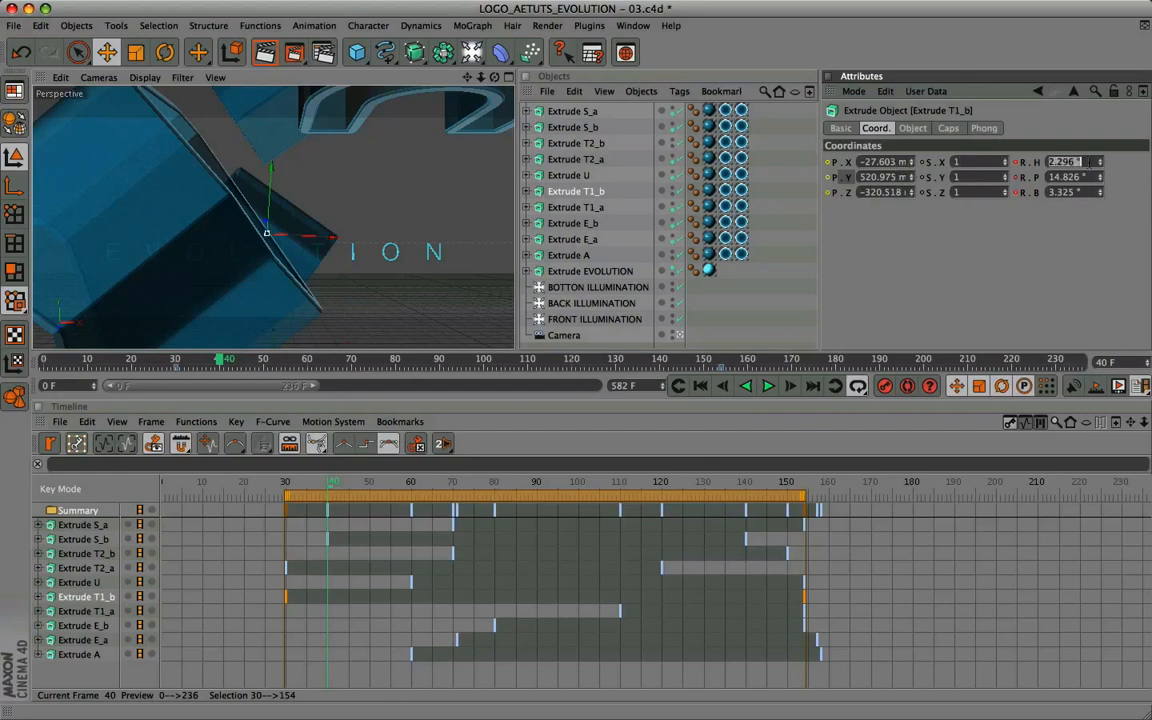
type("30.245")
key("Tab")
type("9")
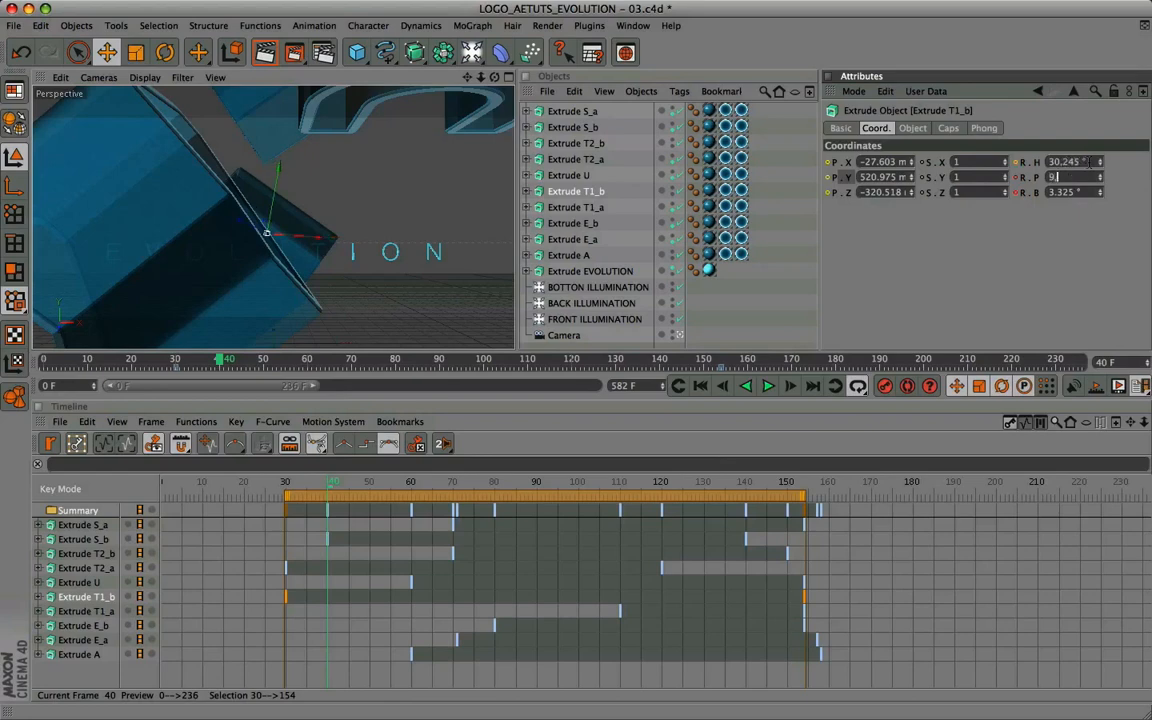
type(".934")
key("Return")
Record keyframes at frame 40 for Extrude T1_b's X, Y and Z position and its H and P rotation
left_click(829, 193, "ctrl")
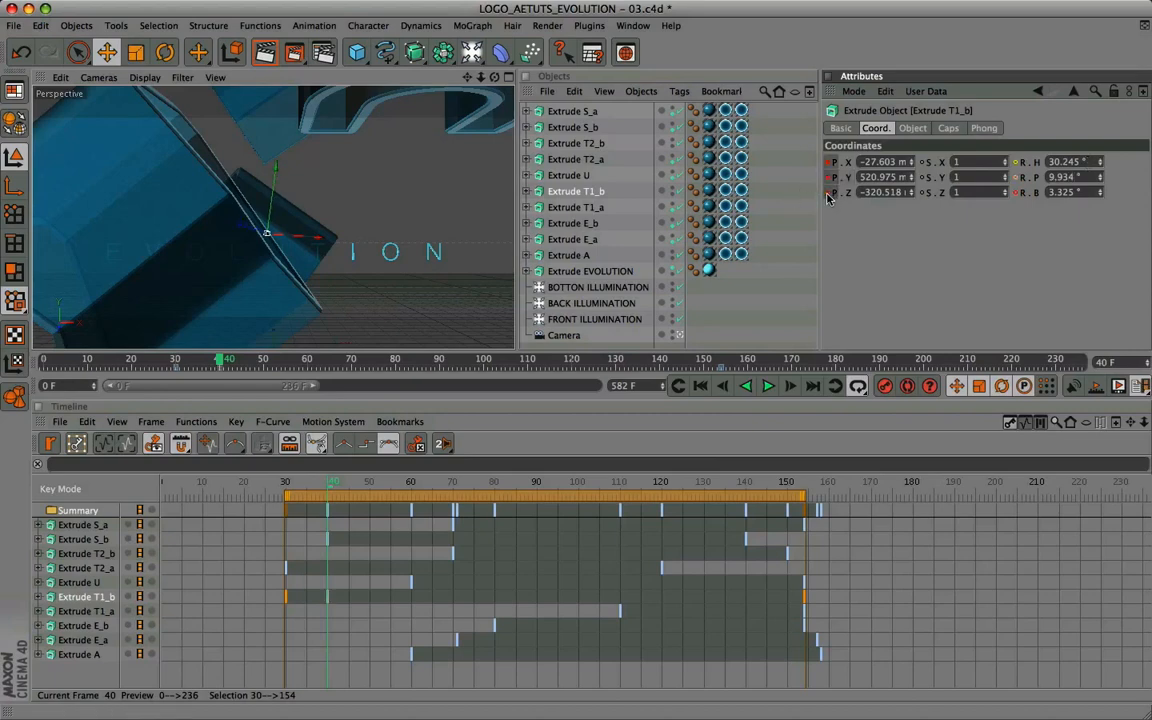
left_click(1018, 178, "ctrl")
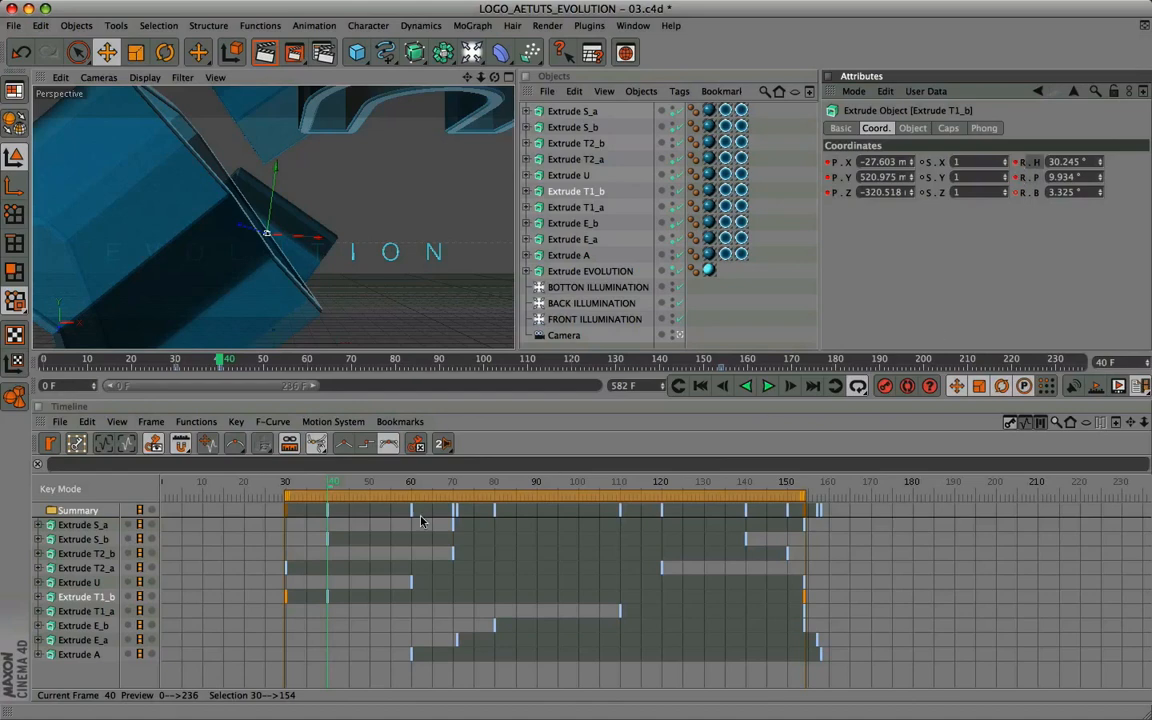
left_click(328, 600)
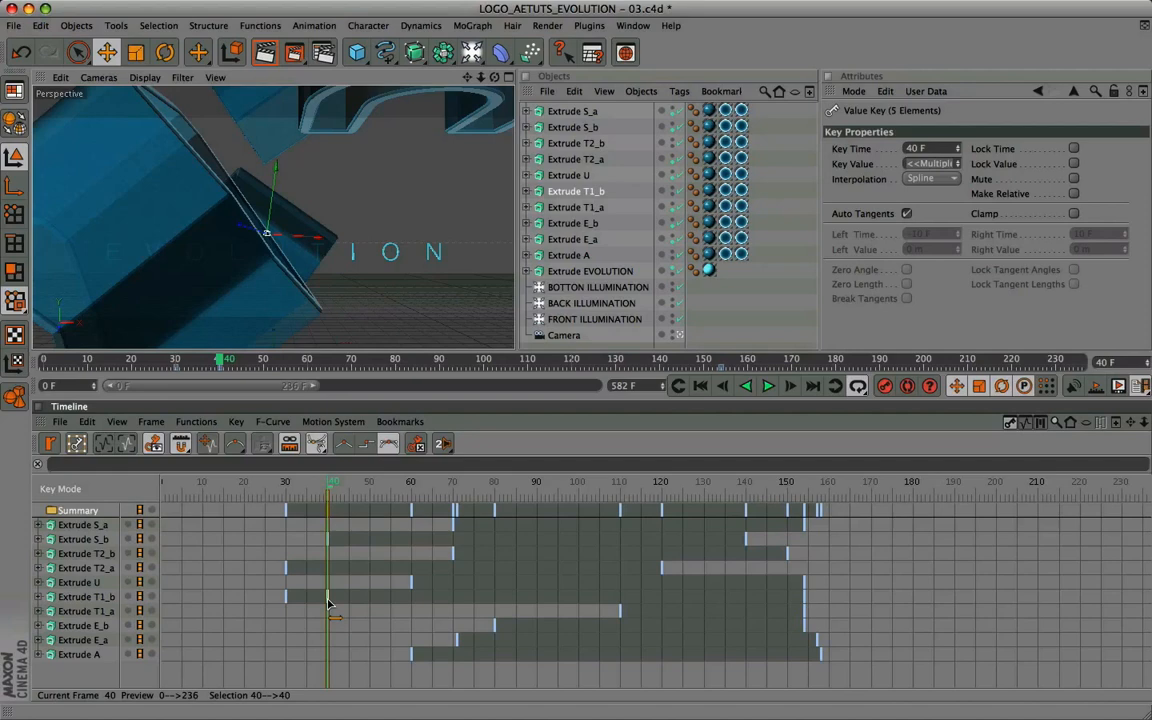
At frame 92, set Extrude S_a's position to X -68.248 m, Y 590.2 m and Z -2154.26 m
left_click(97, 533)
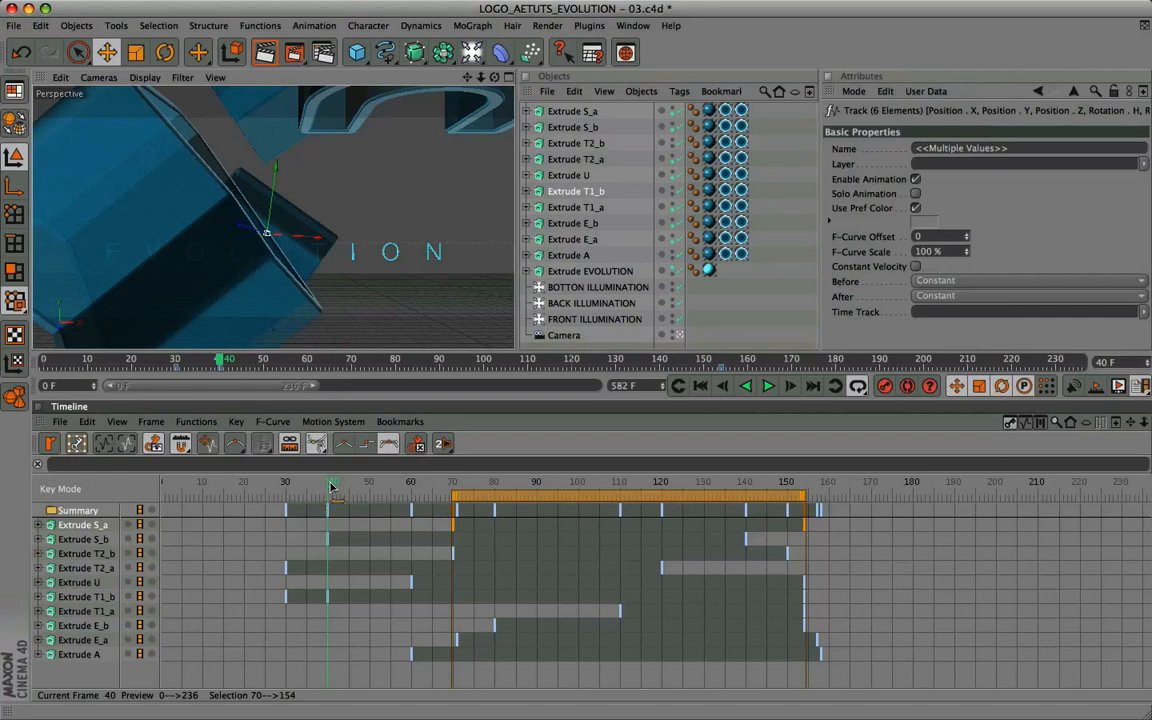
left_click_drag(329, 484, 545, 476)
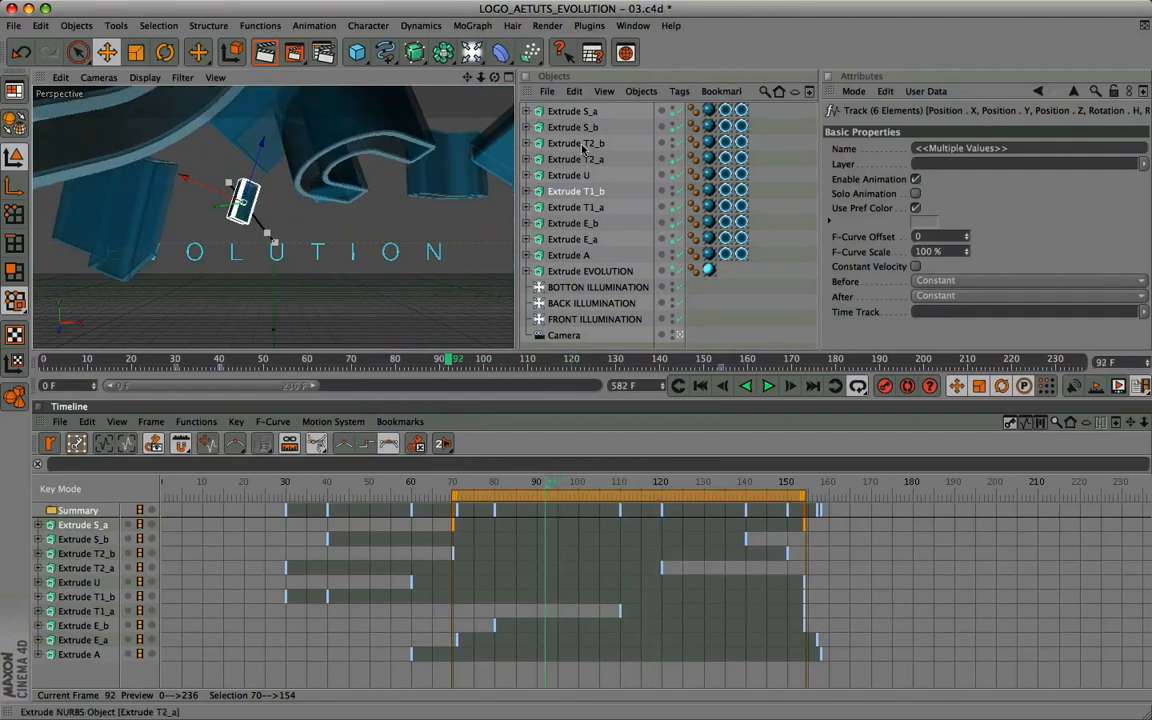
left_click(590, 113)
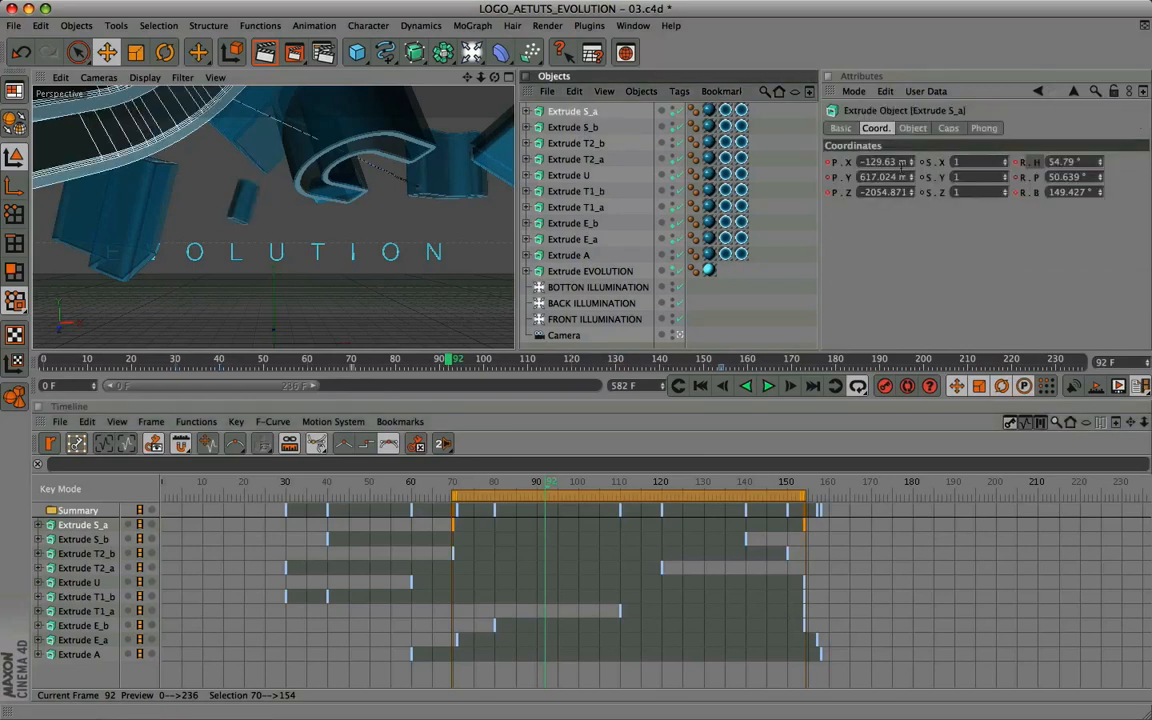
double_click(885, 161)
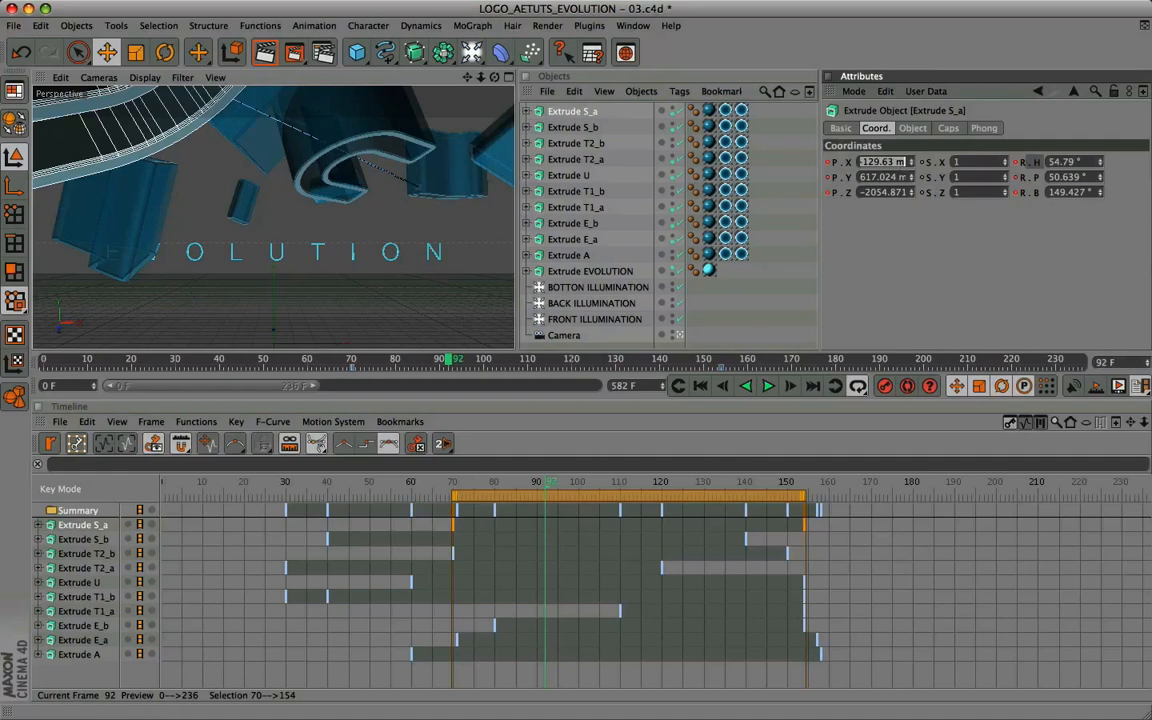
type("-68,248")
key("Tab")
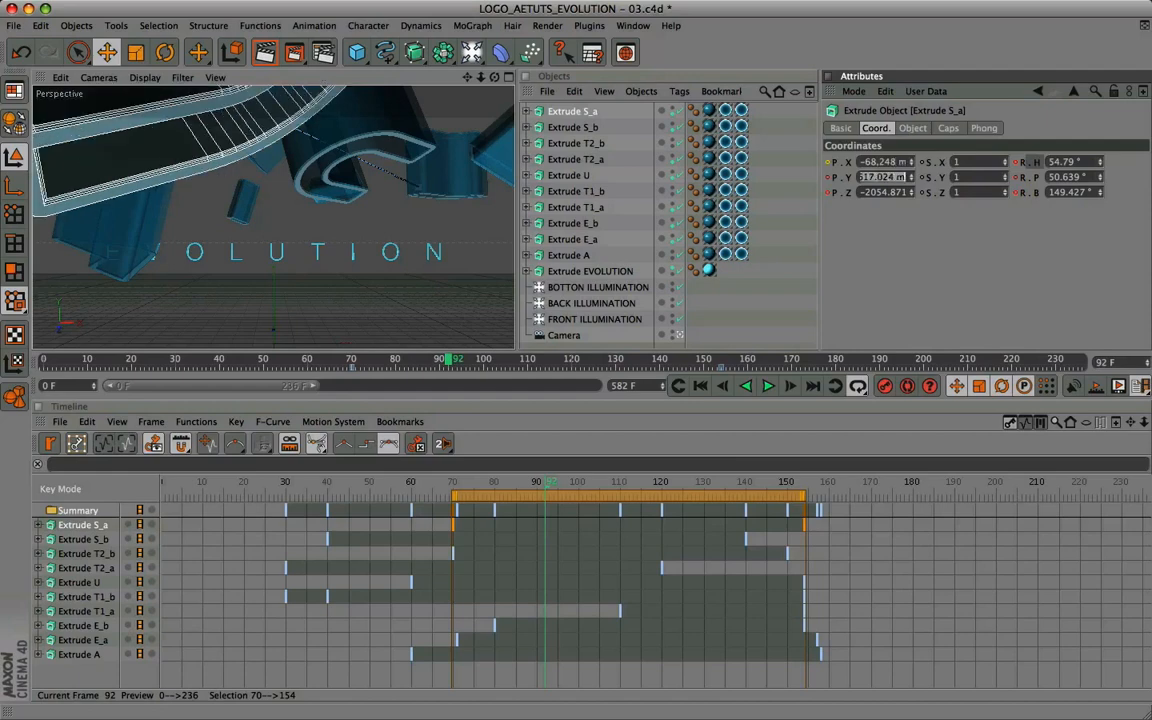
type("590,2")
key("Tab")
type("-")
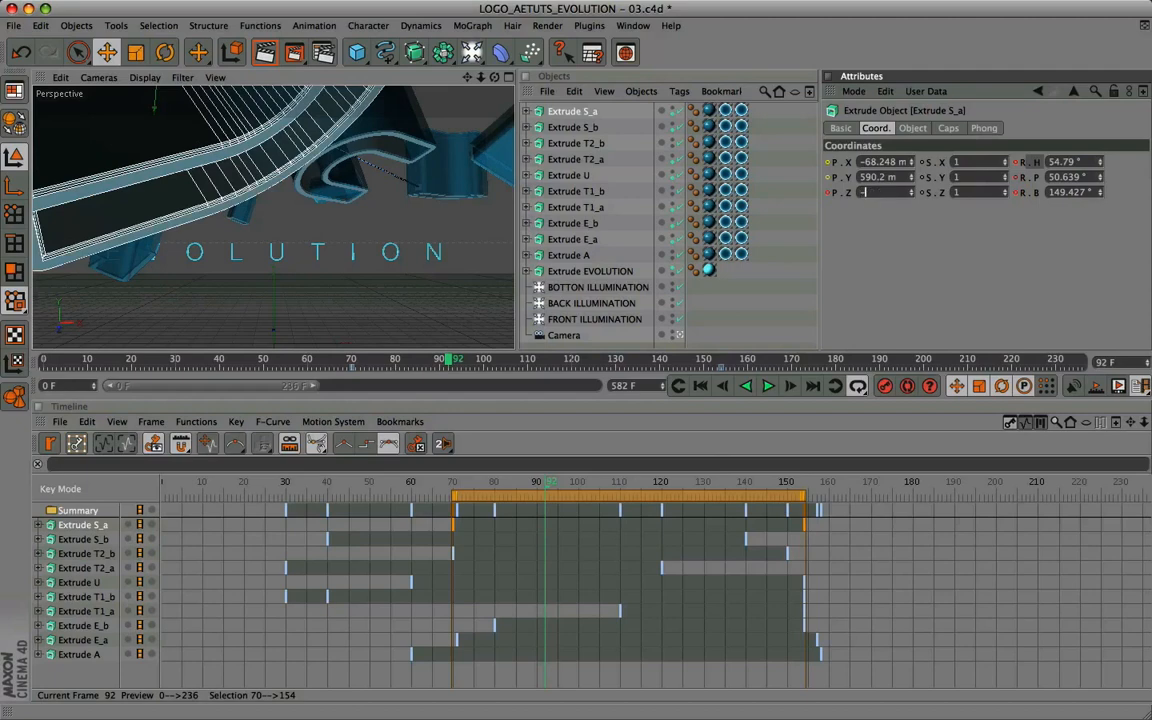
type("2154,26")
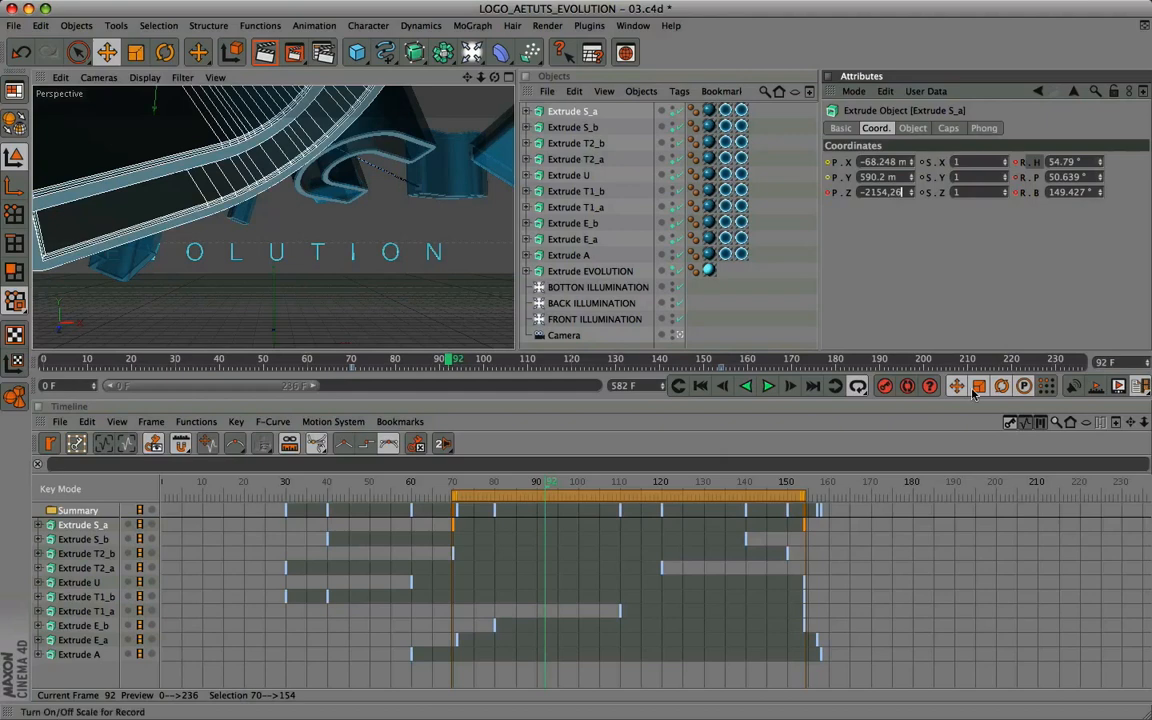
key("Tab")
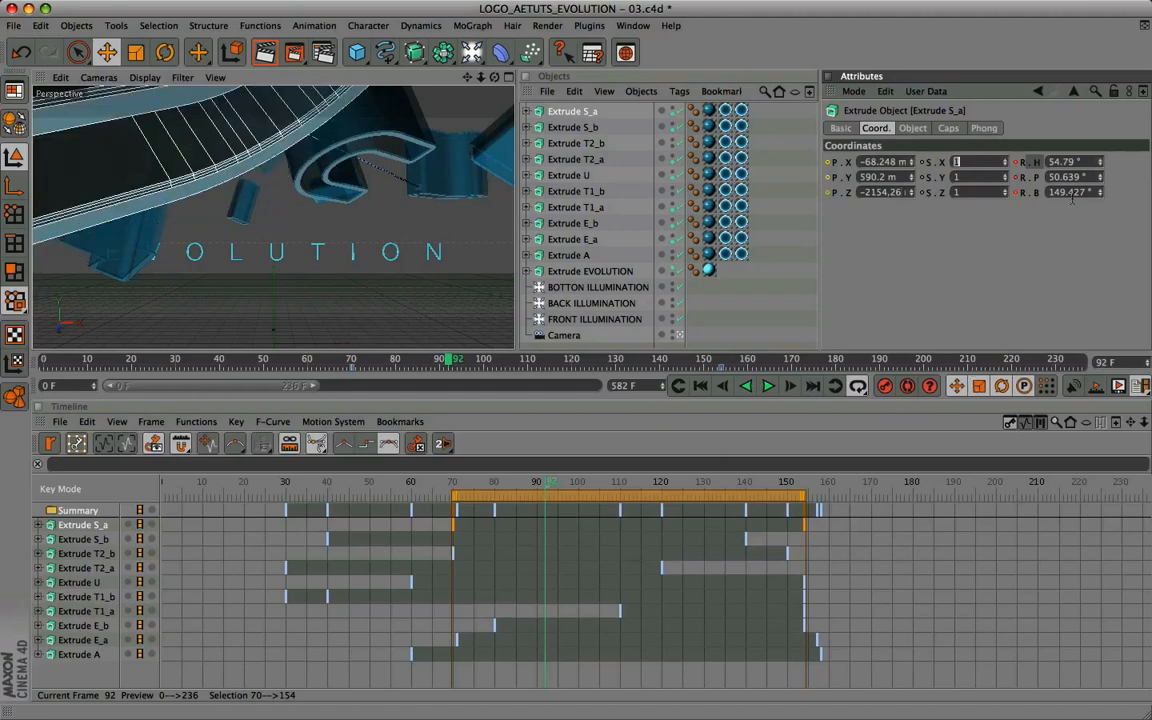
Record Extrude S_a's X, Y and Z position keys at frame 92 and scrub the animation from frame 70 to 158
left_click(830, 193)
left_click(830, 193, "ctrl")
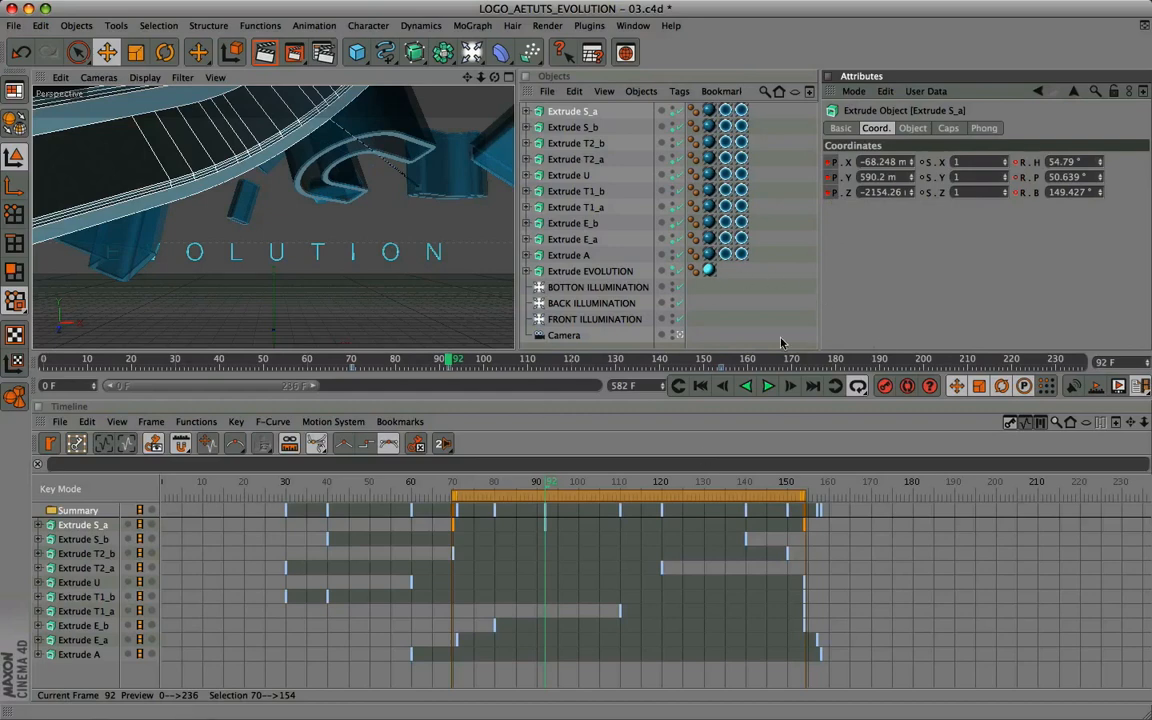
left_click(332, 548)
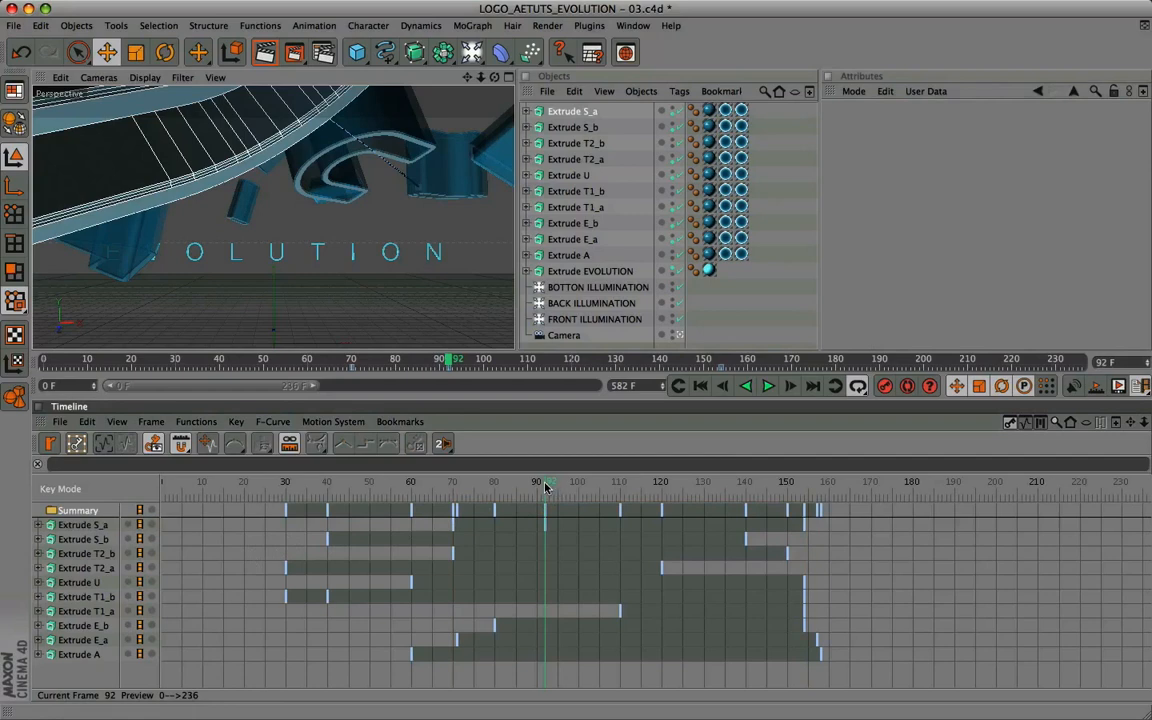
left_click(455, 488)
left_click_drag(455, 488, 823, 481)
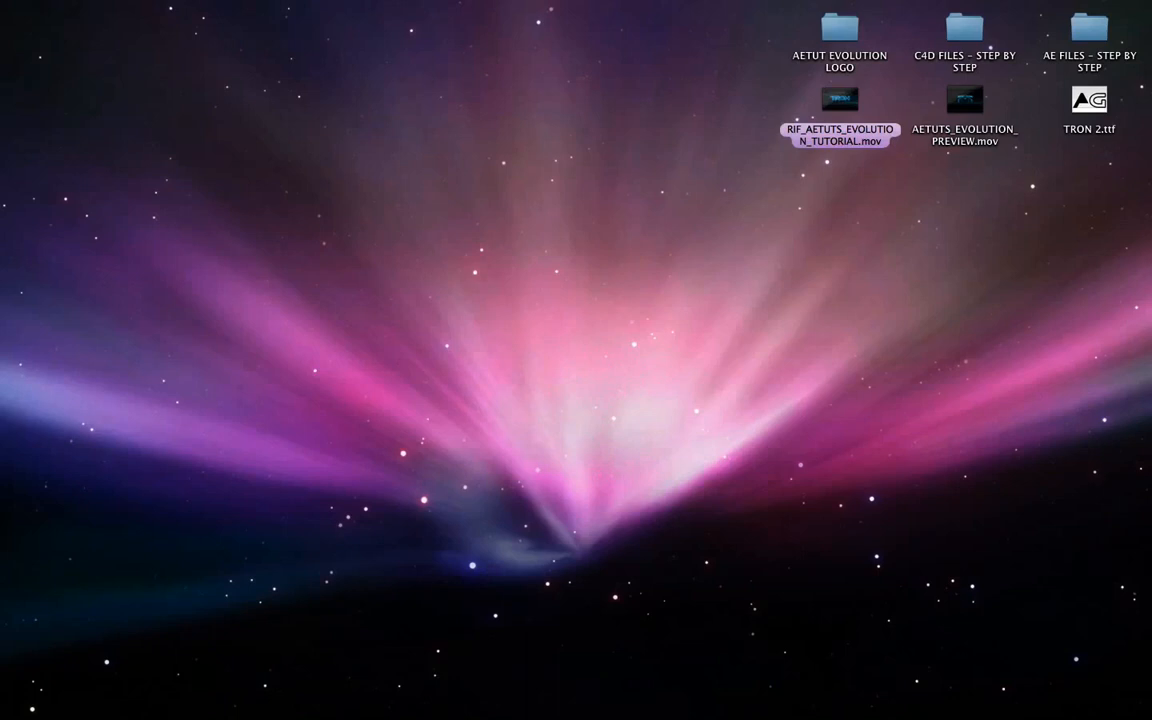
Open LOGO_AETUTS_EVOLUTION - 04.c4d from the C4D FILES - STEP BY STEP folder and switch to the Modeling layout
double_click(975, 31)
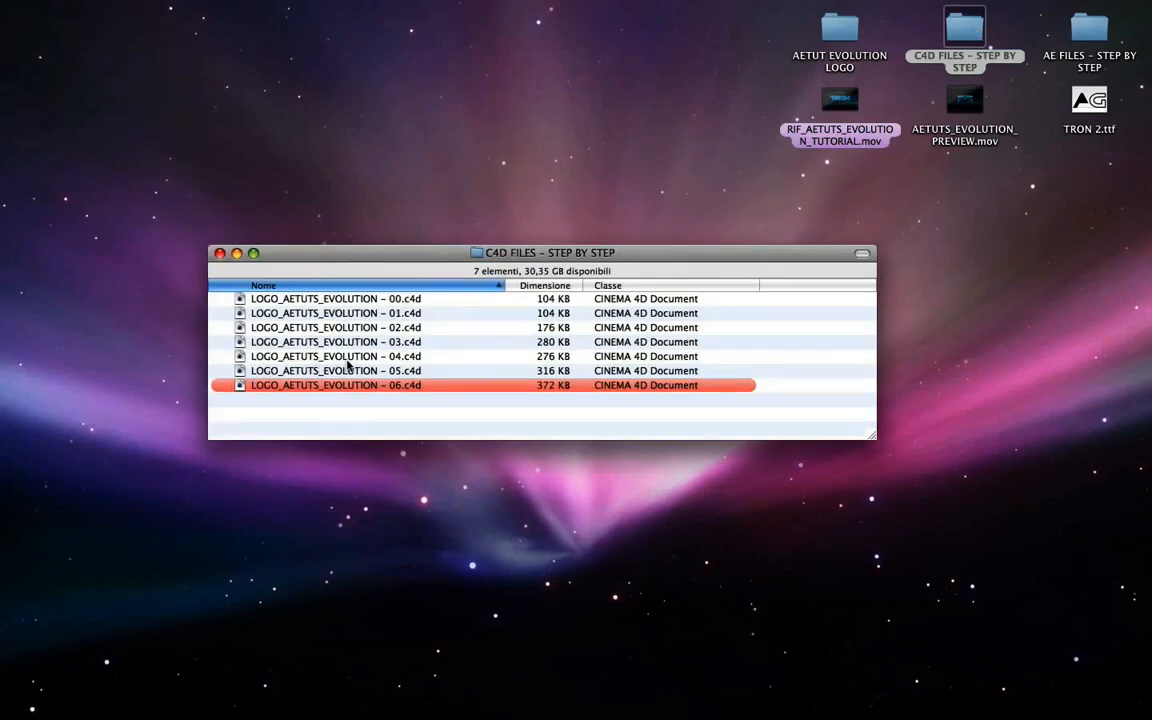
double_click(410, 357)
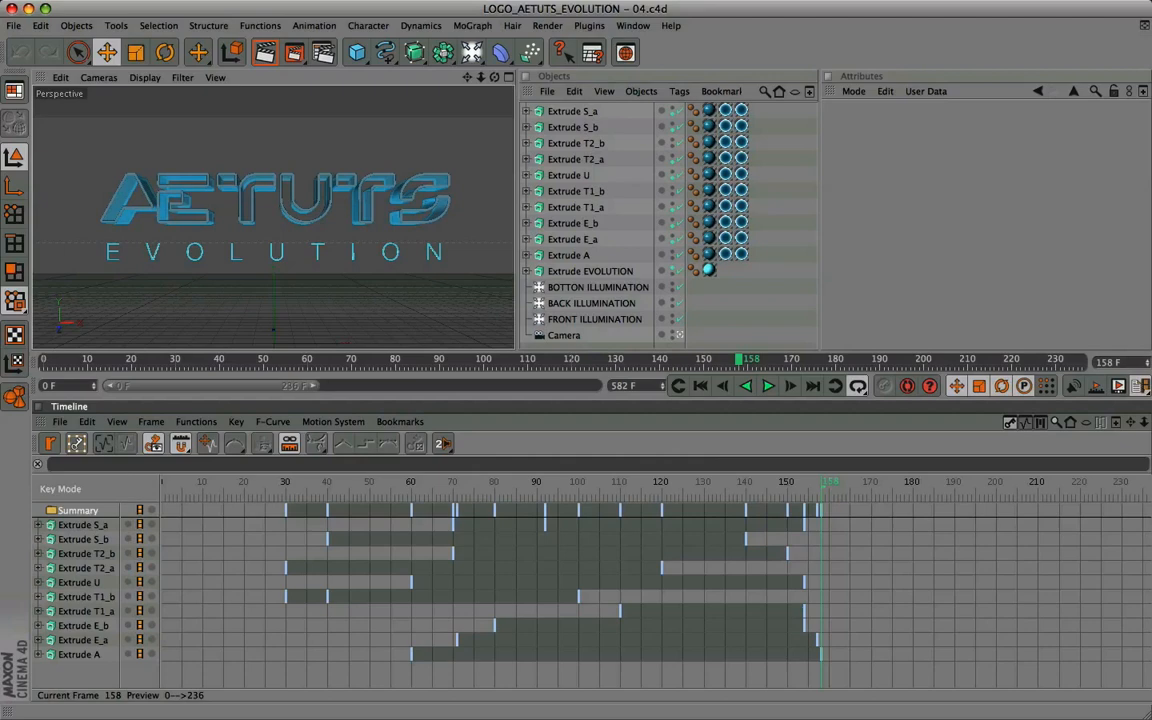
left_click(14, 91)
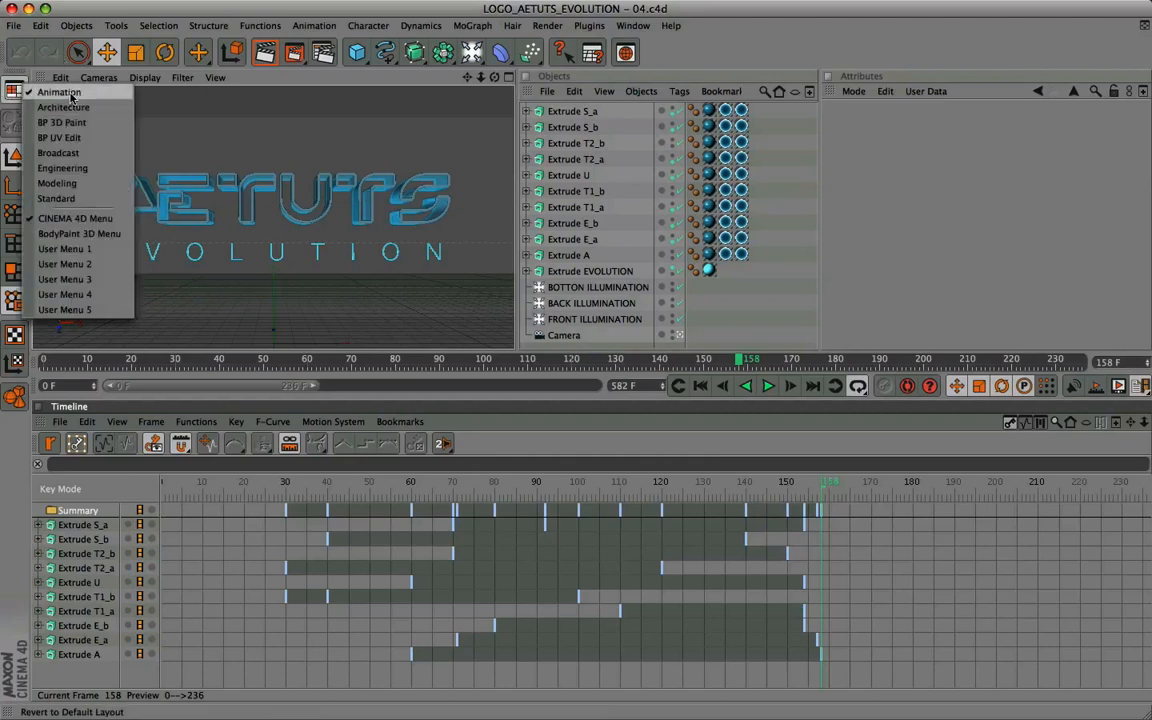
left_click(75, 183)
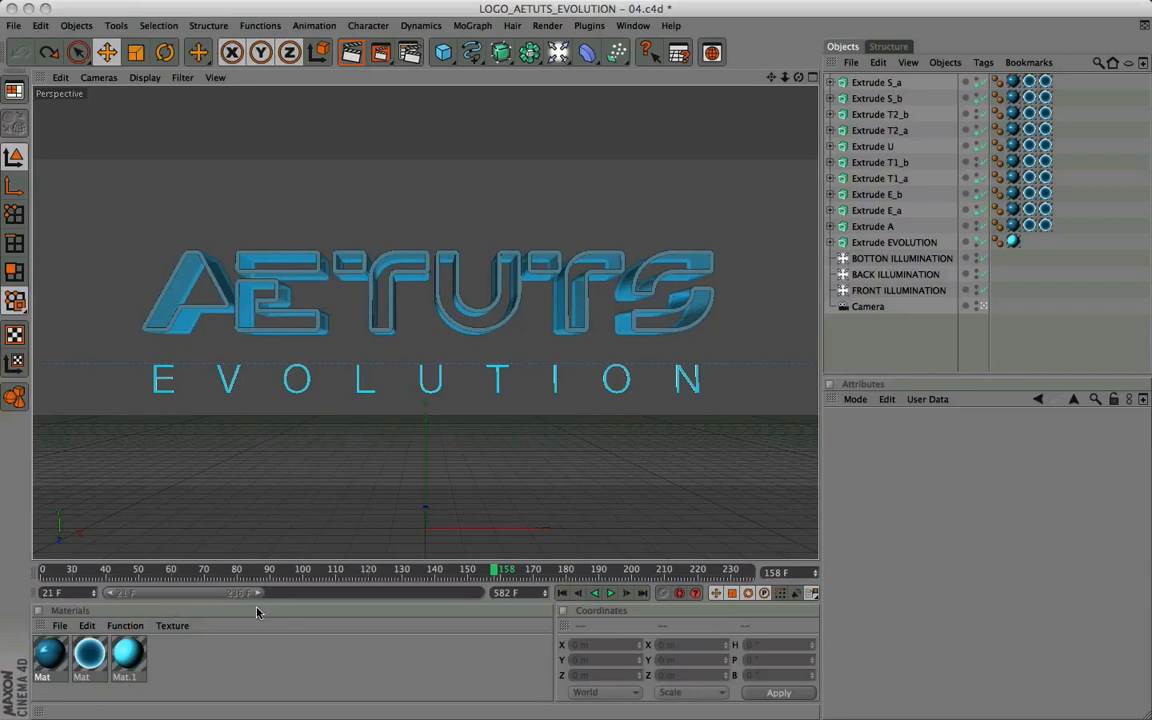
Extend the preview range to span frames 21 to 582 and move to frame 21
left_click_drag(258, 595, 482, 597)
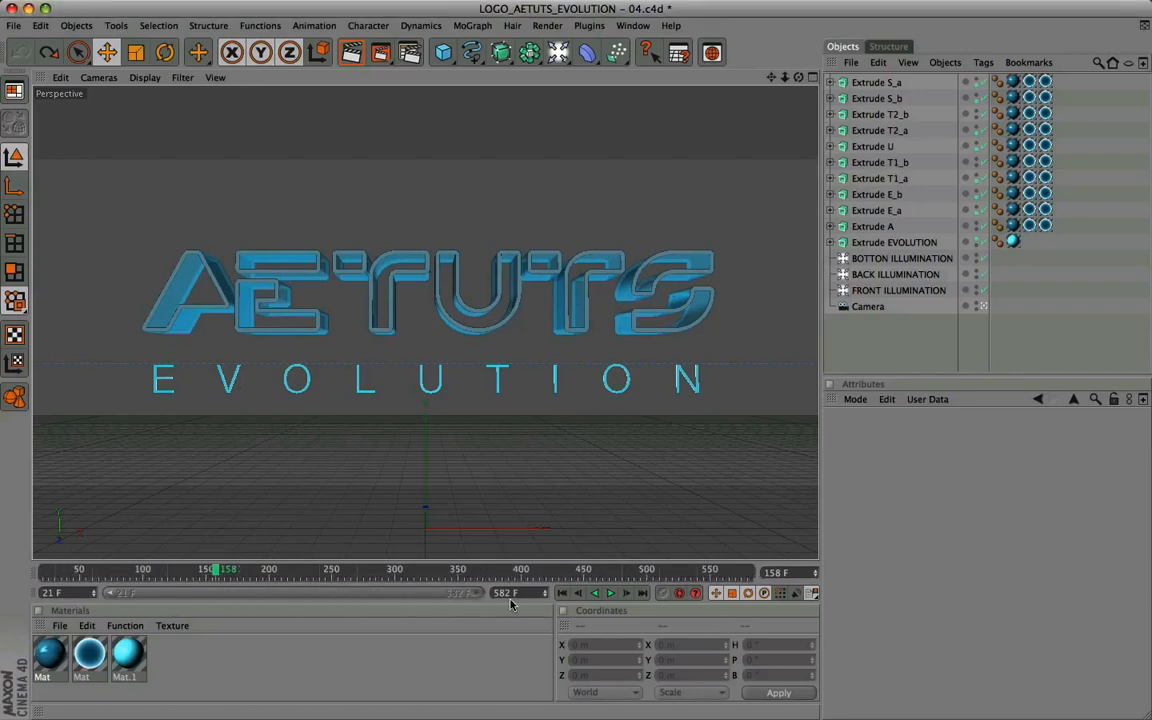
left_click(75, 588)
type("21")
left_click_drag(215, 570, 31, 578)
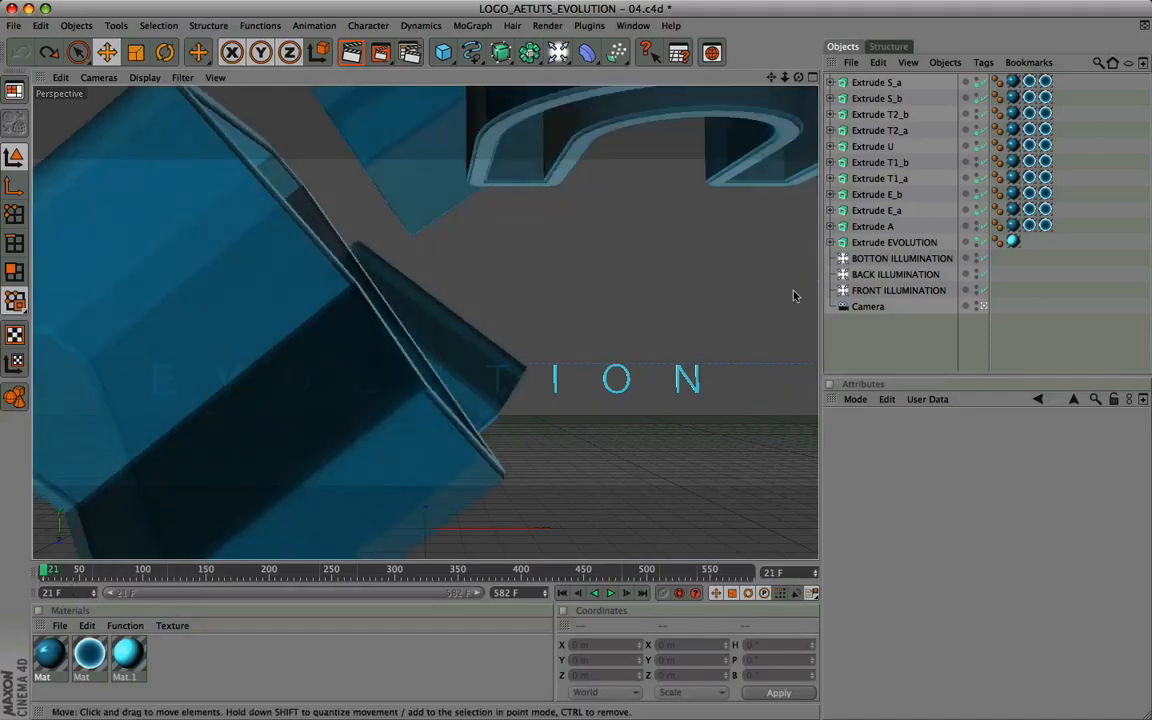
Record position and rotation keyframes for the Camera at frames 21 and 72
left_click(866, 308)
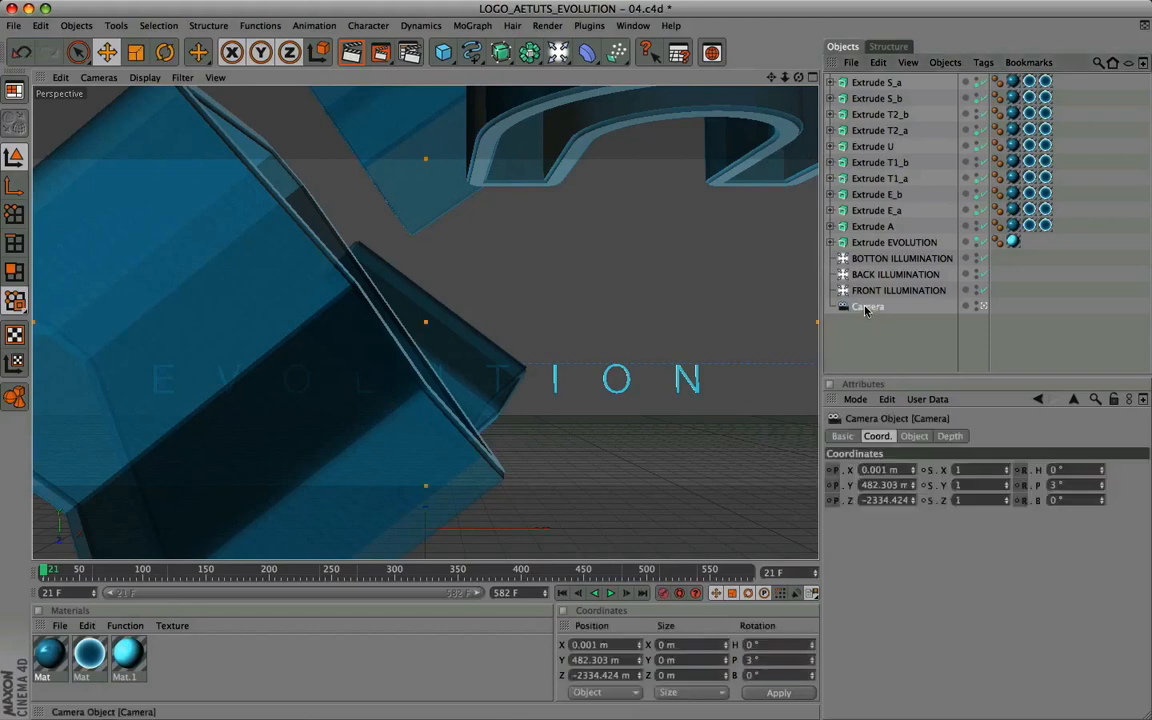
left_click(829, 501, "ctrl")
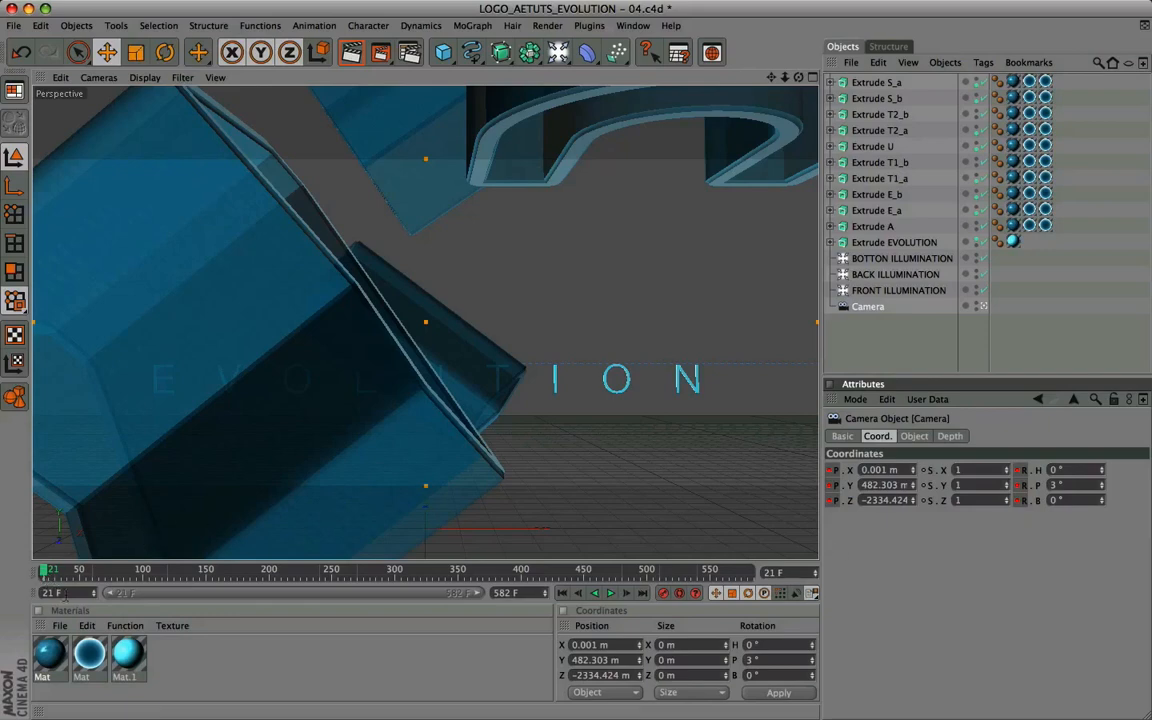
left_click_drag(43, 593, 89, 597)
type("72")
key("Return")
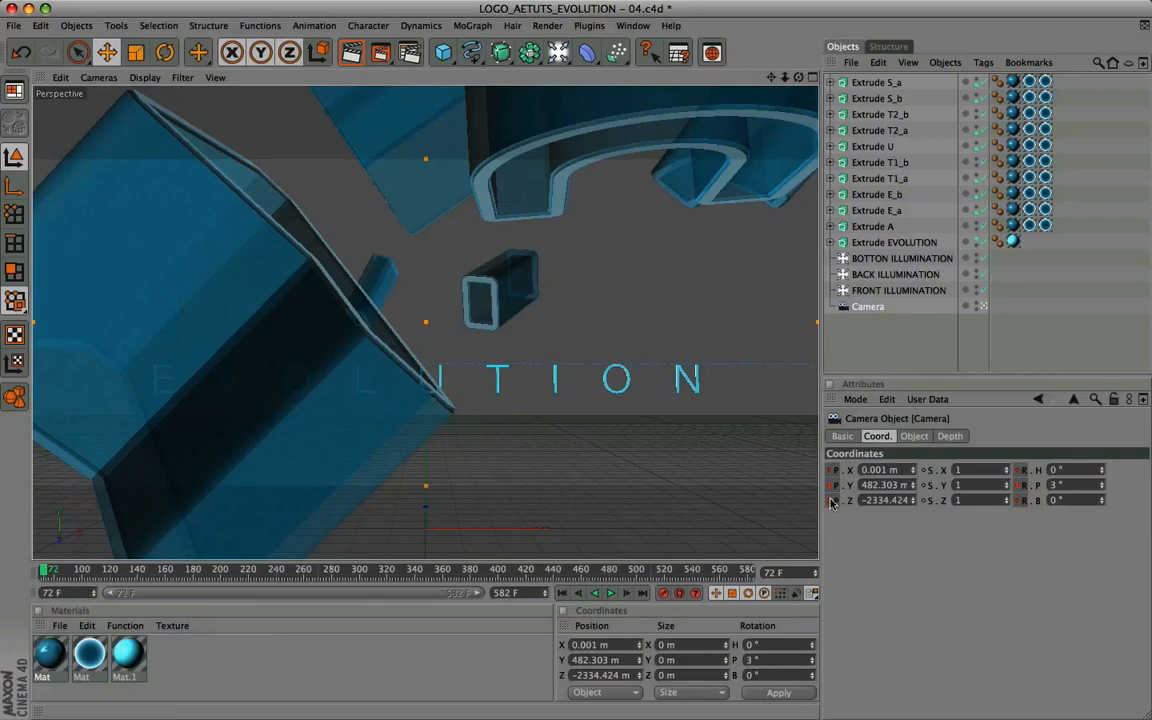
left_click(869, 509)
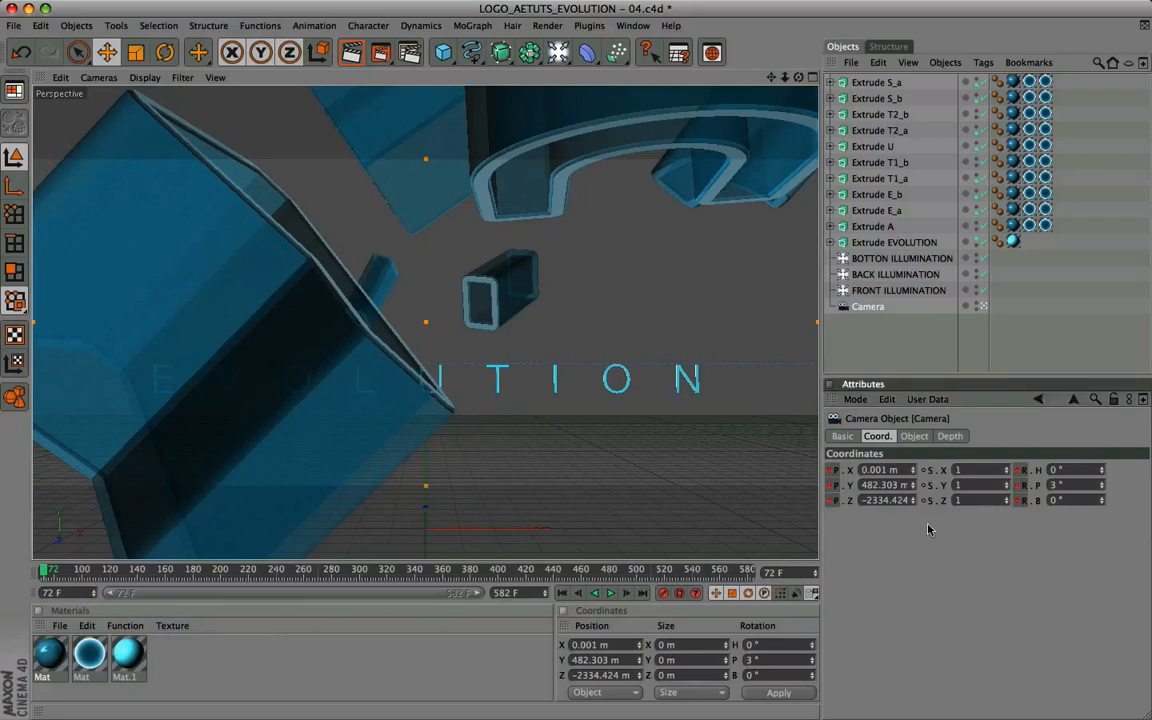
Record the Camera's position and rotation keyframes at frames 300 and 552
double_click(59, 593)
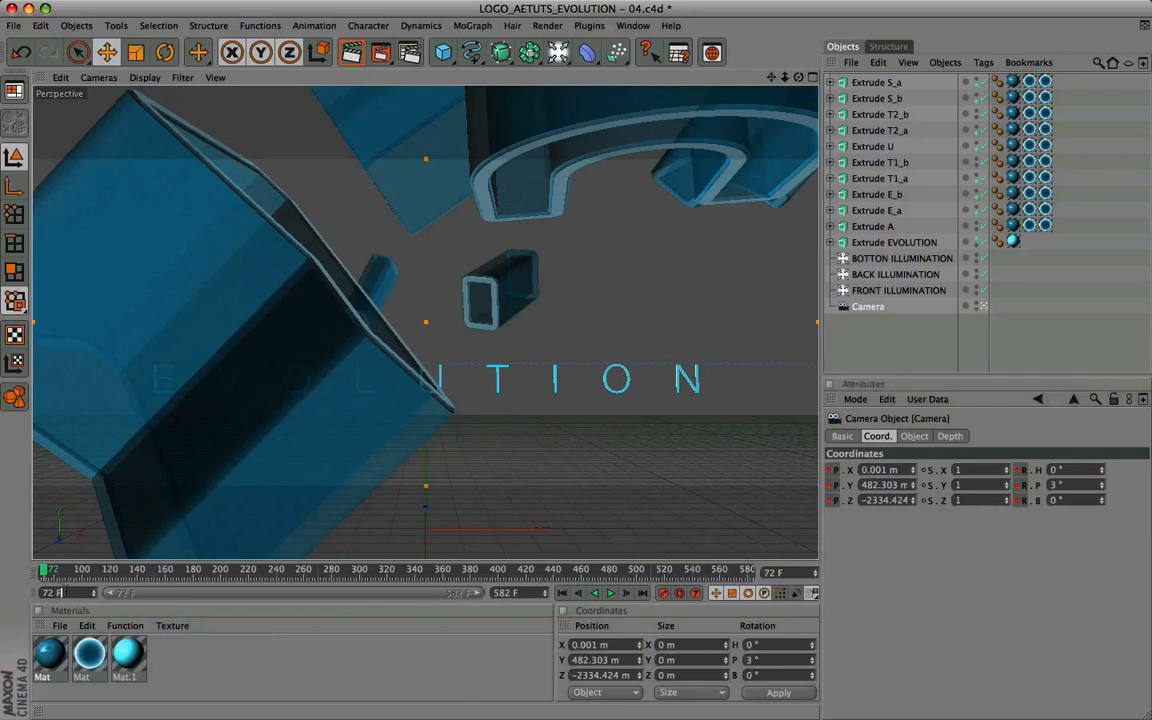
type("300")
key("Return")
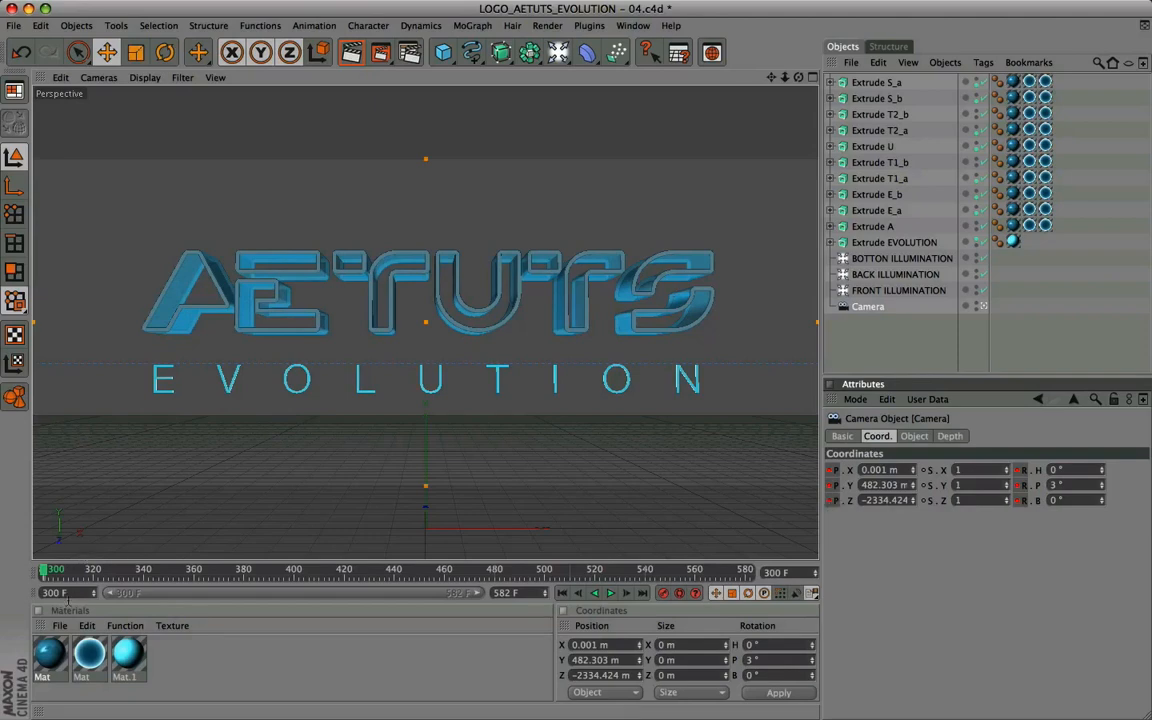
type("552")
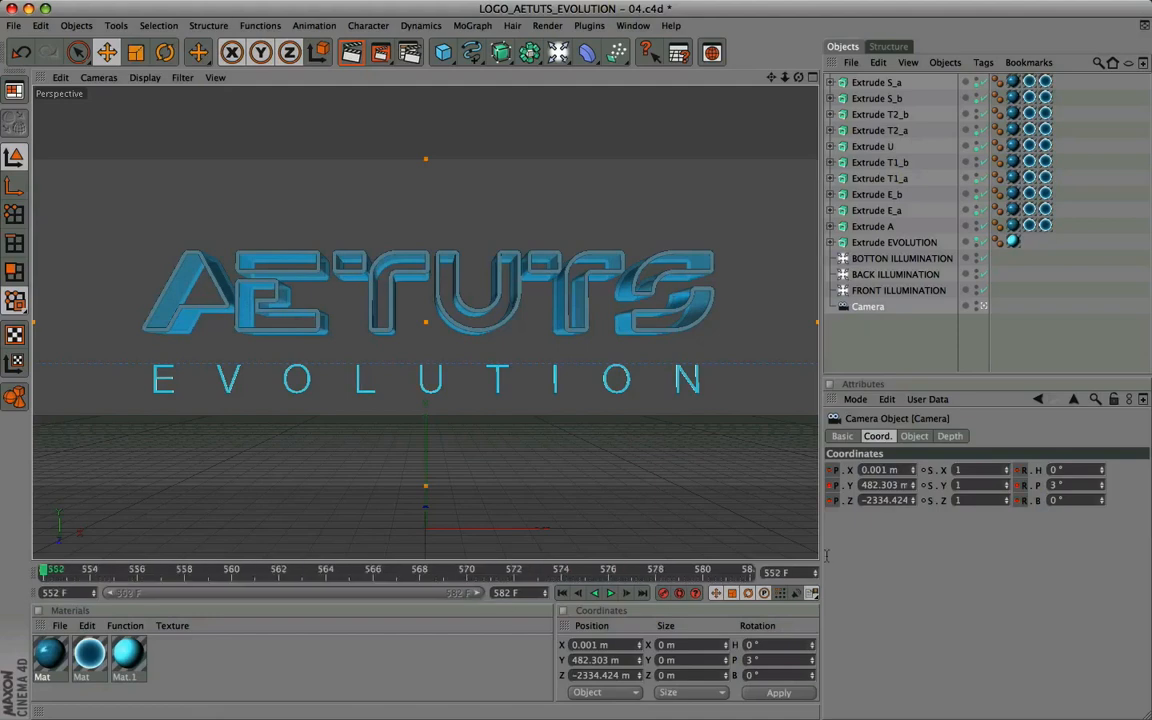
left_click(836, 503)
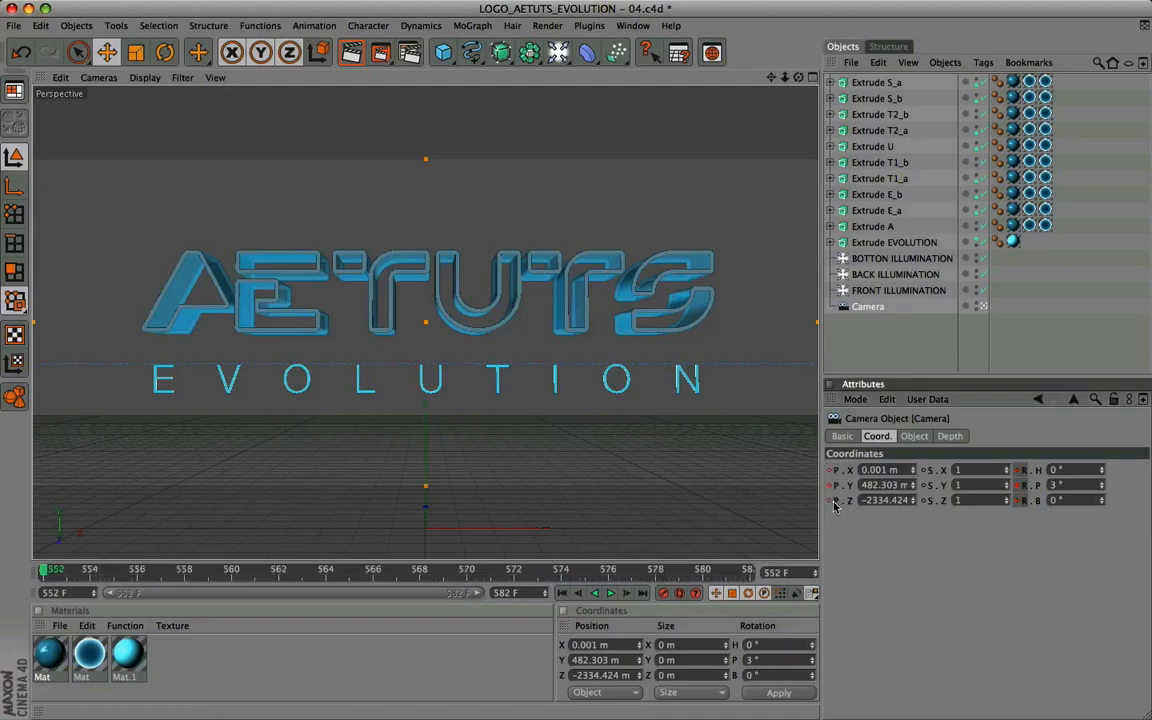
left_click_drag(829, 500, 828, 471, "ctrl")
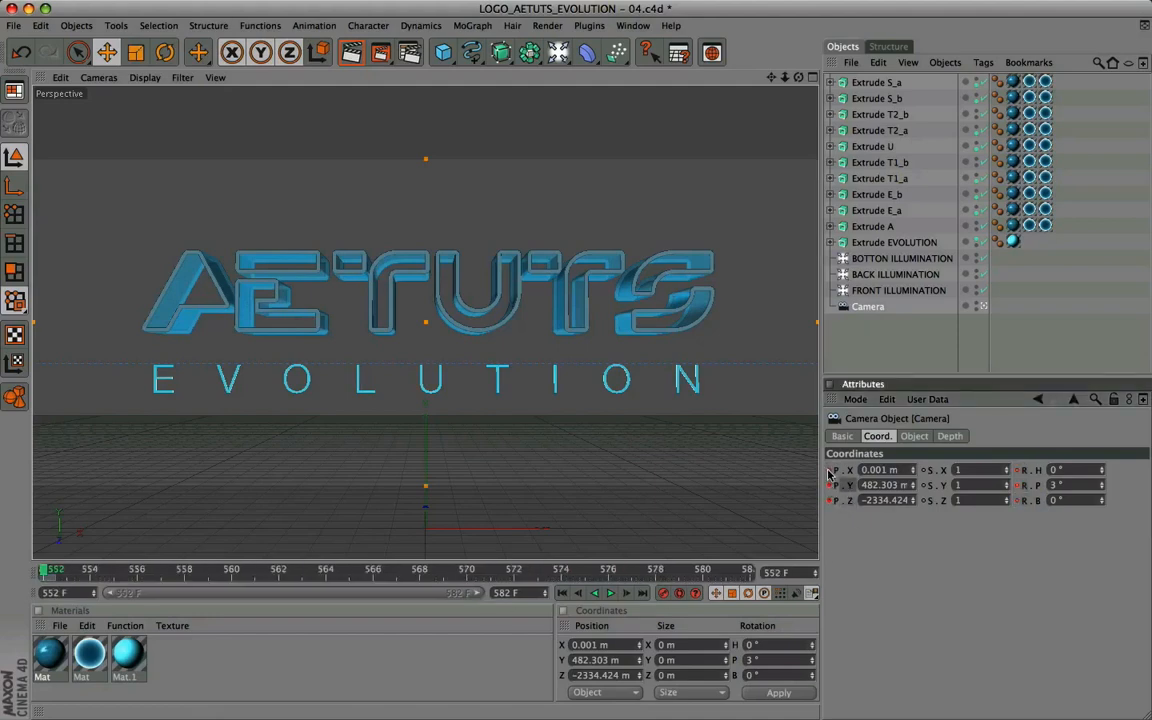
left_click(828, 471, "ctrl")
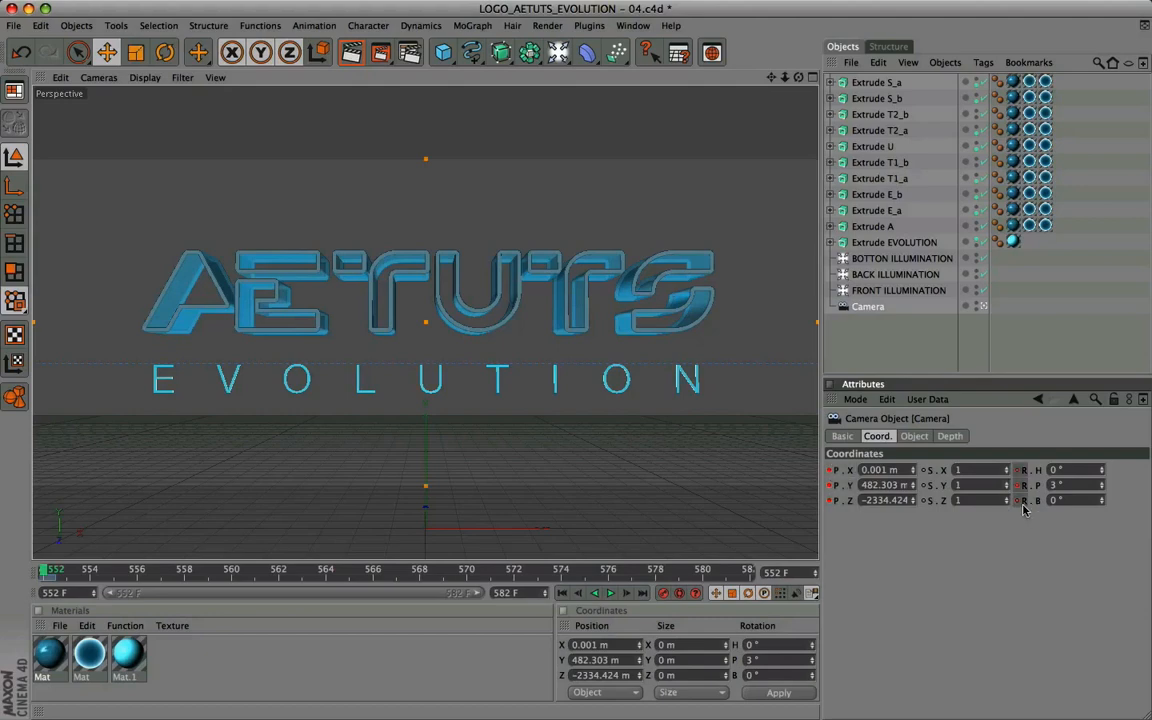
Reset the preview range to span frames 0 to 582 and go back to frame 21
double_click(84, 593)
type("0")
key("Return")
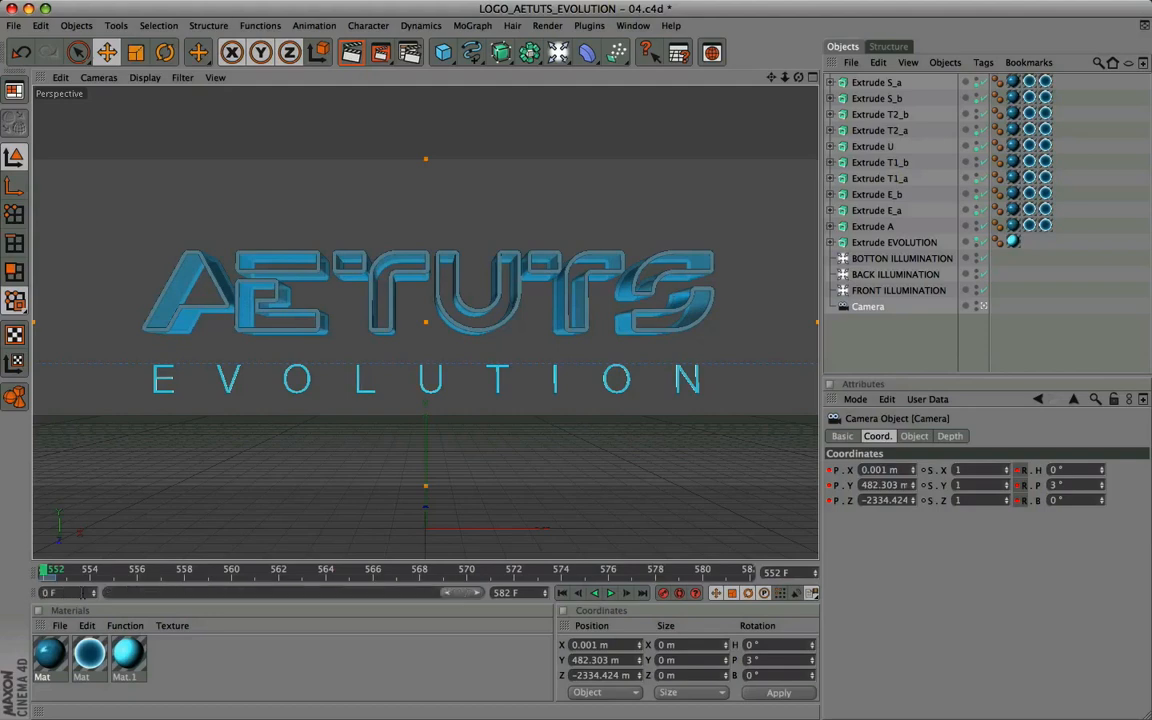
left_click_drag(447, 593, 93, 601)
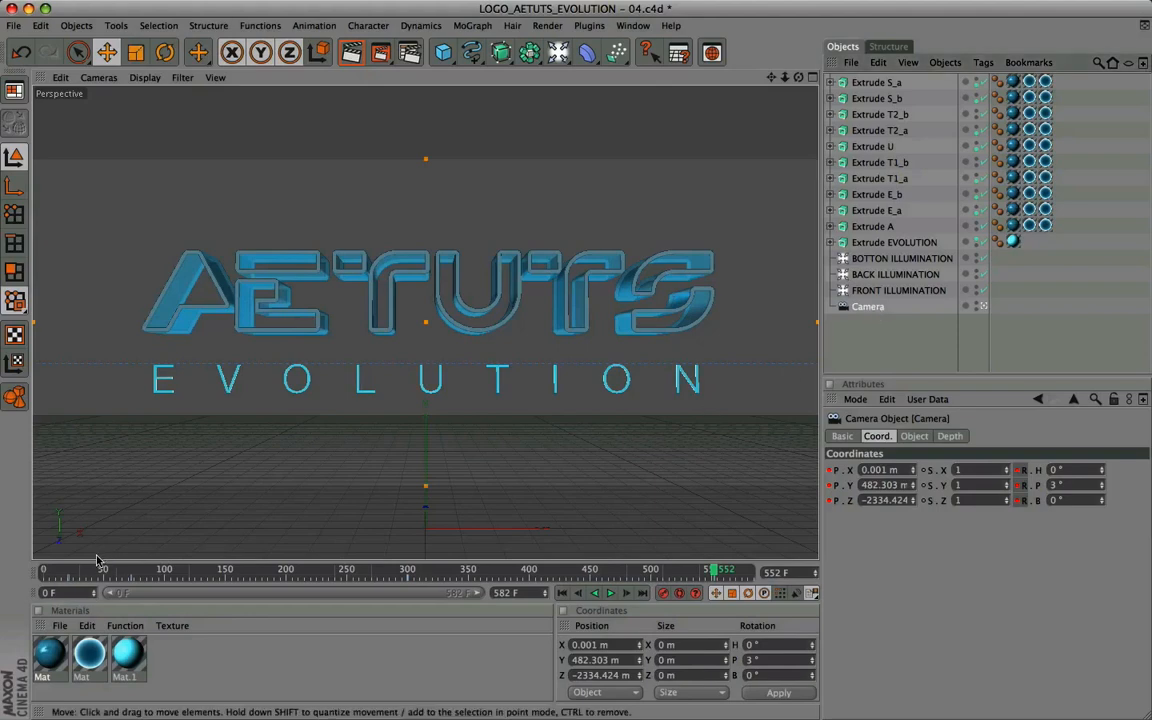
left_click(63, 570)
left_click_drag(65, 572, 70, 572)
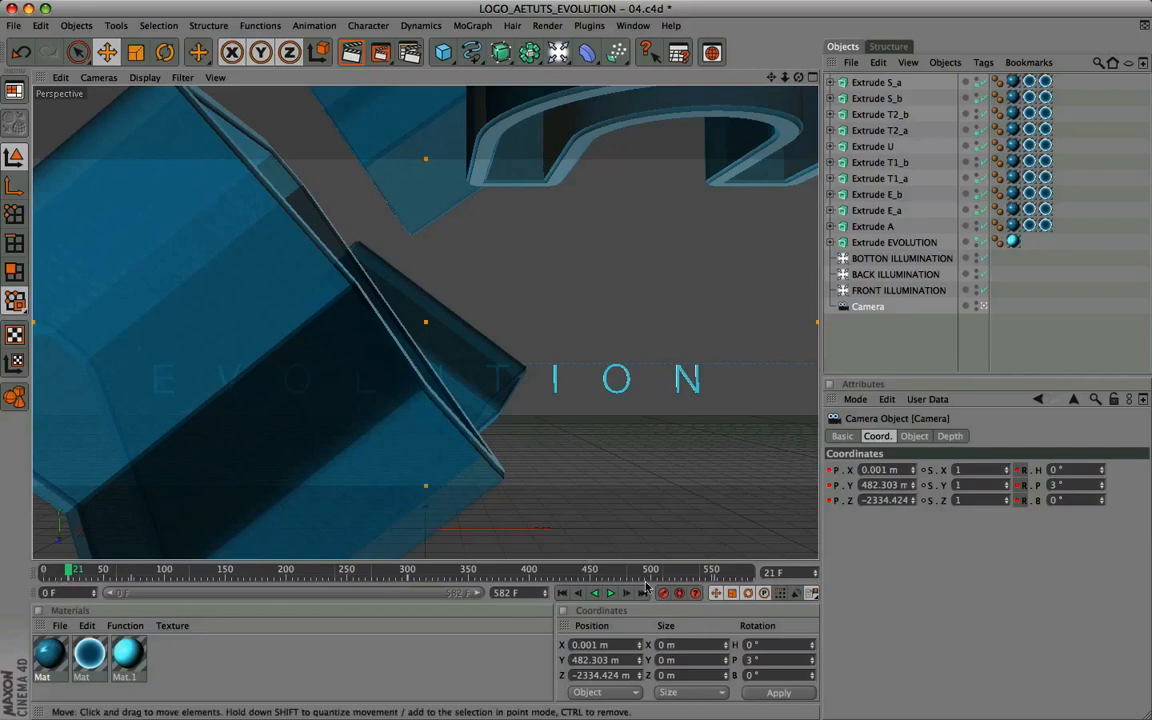
Set the Camera's position at frame 21 to X 0 m, Y 485.67 m and Z -18.522 m
left_click(880, 469)
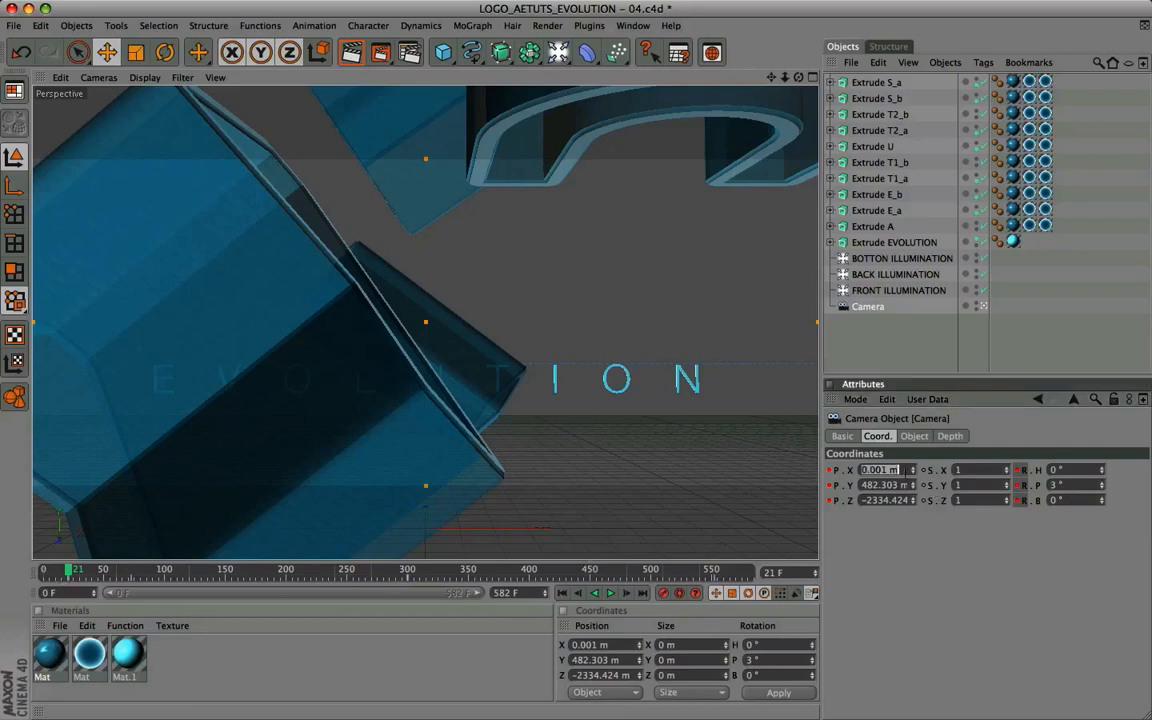
type("0")
key("Tab")
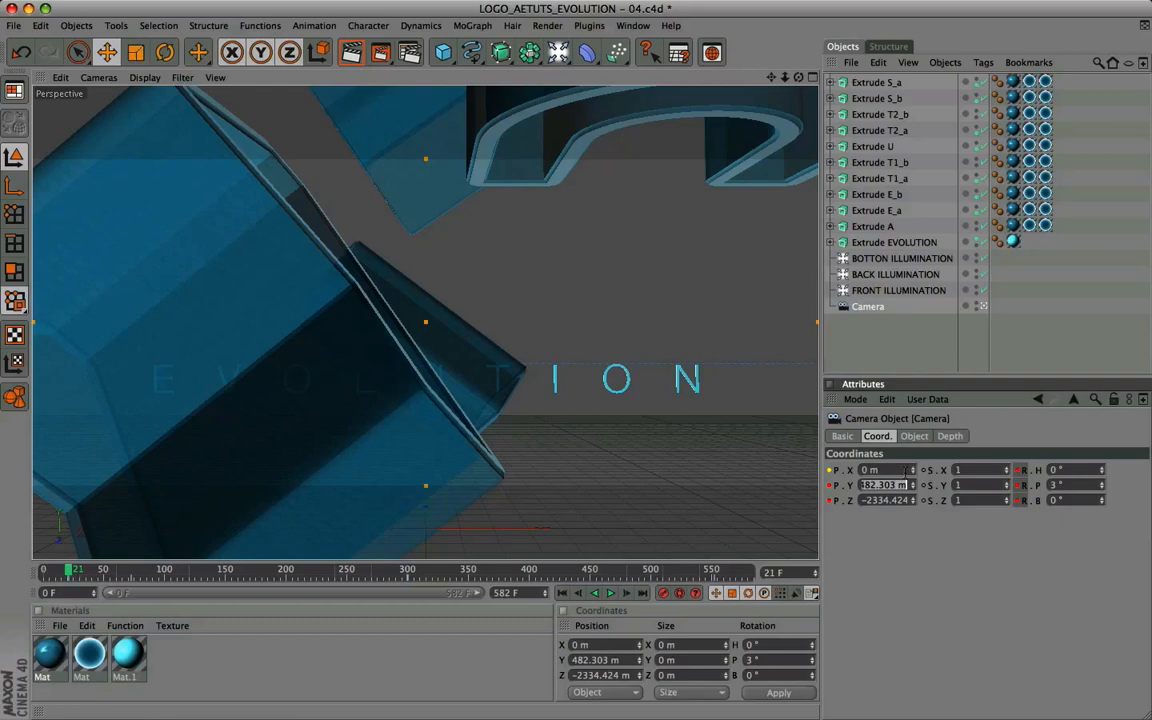
type("485,67")
key("Tab")
type("-")
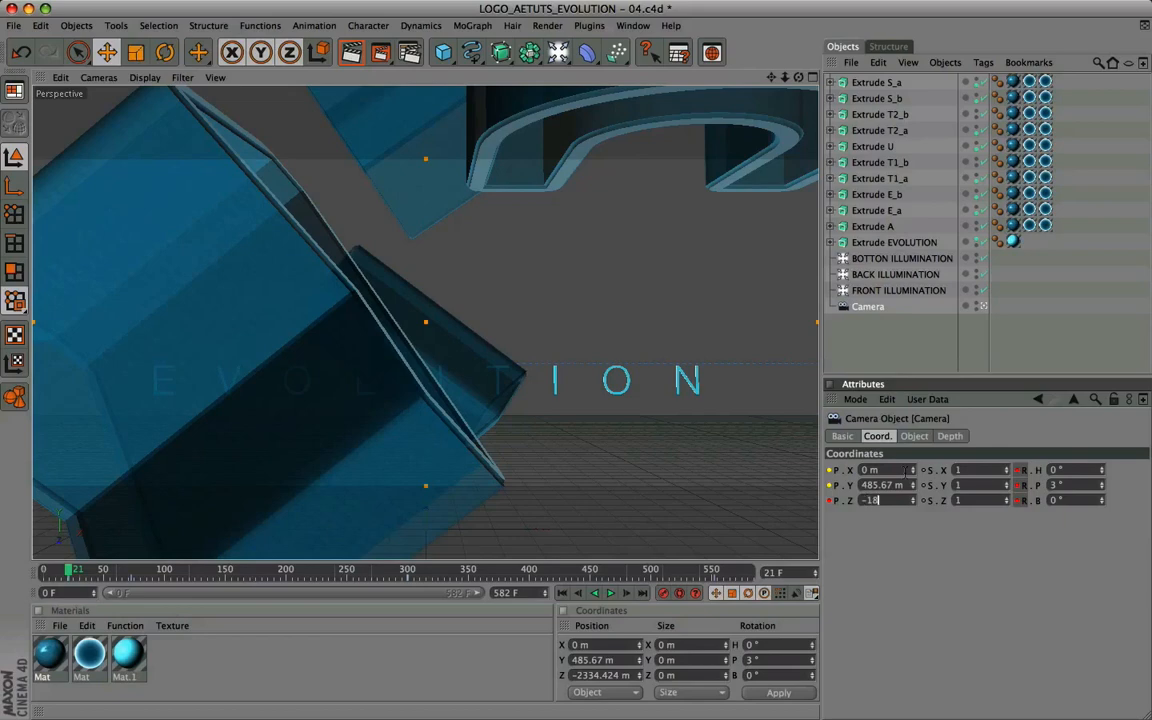
type("18,522")
key("Tab")
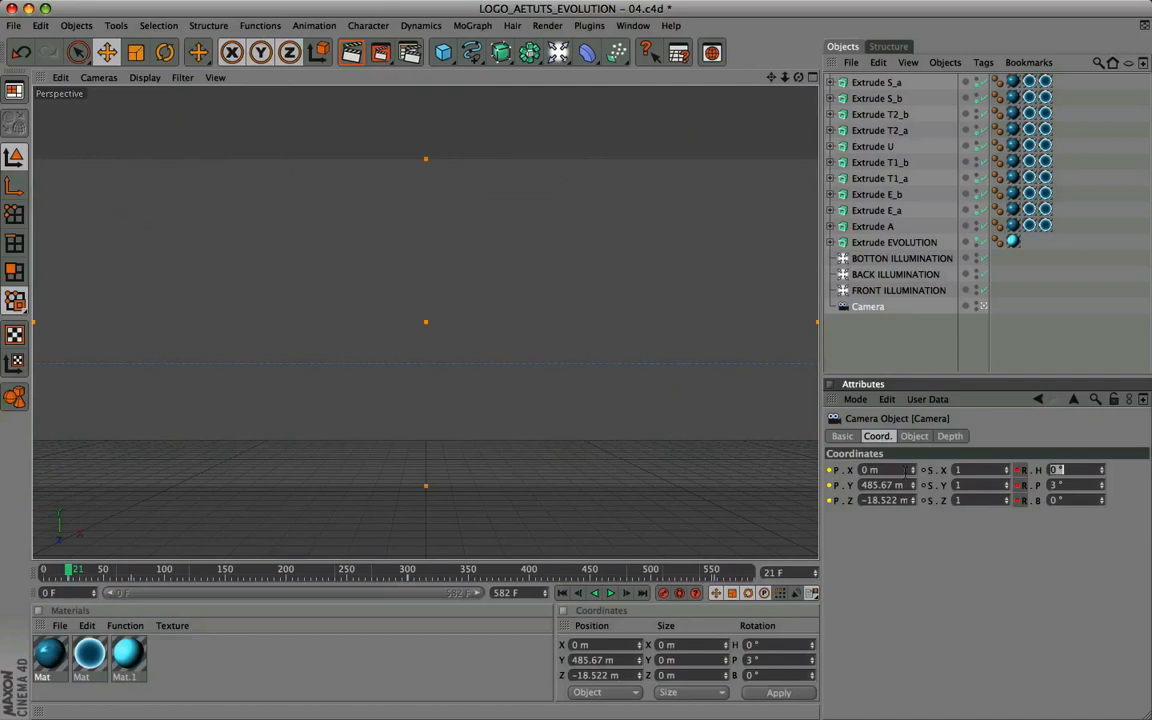
Set the Camera's rotation at frame 21 to P 12° and B -12°, and record its position and rotation keyframes
key("Tab")
type("12")
key("Tab")
type("-12")
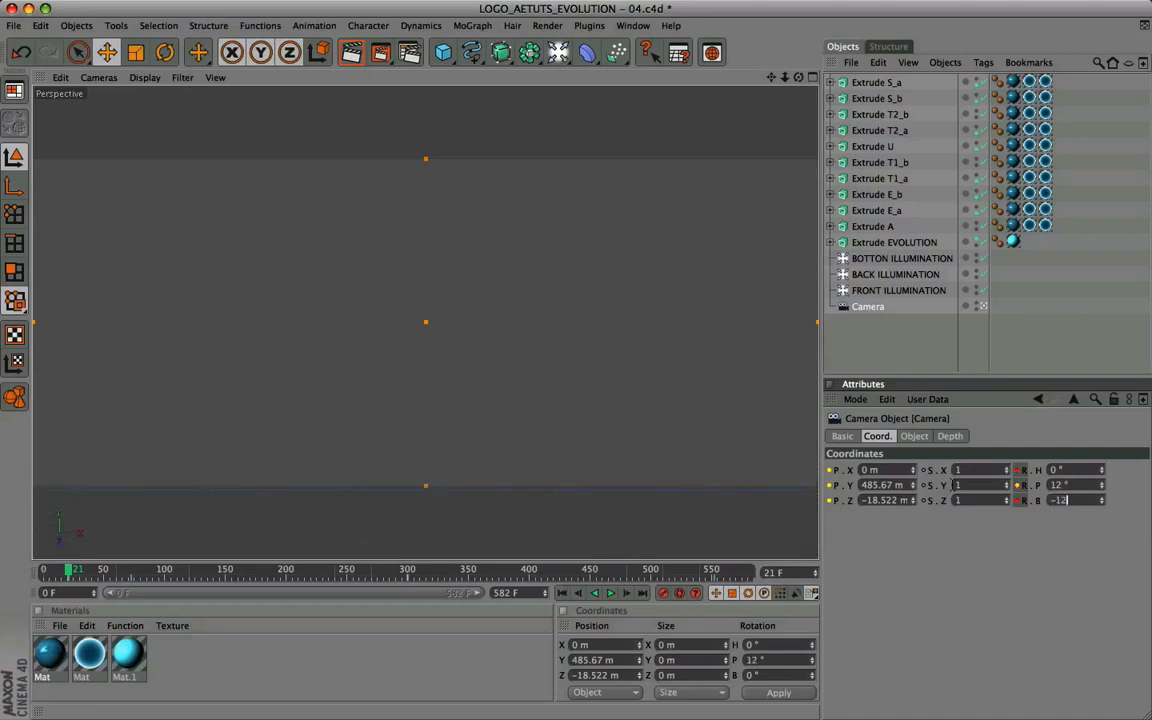
key("Return")
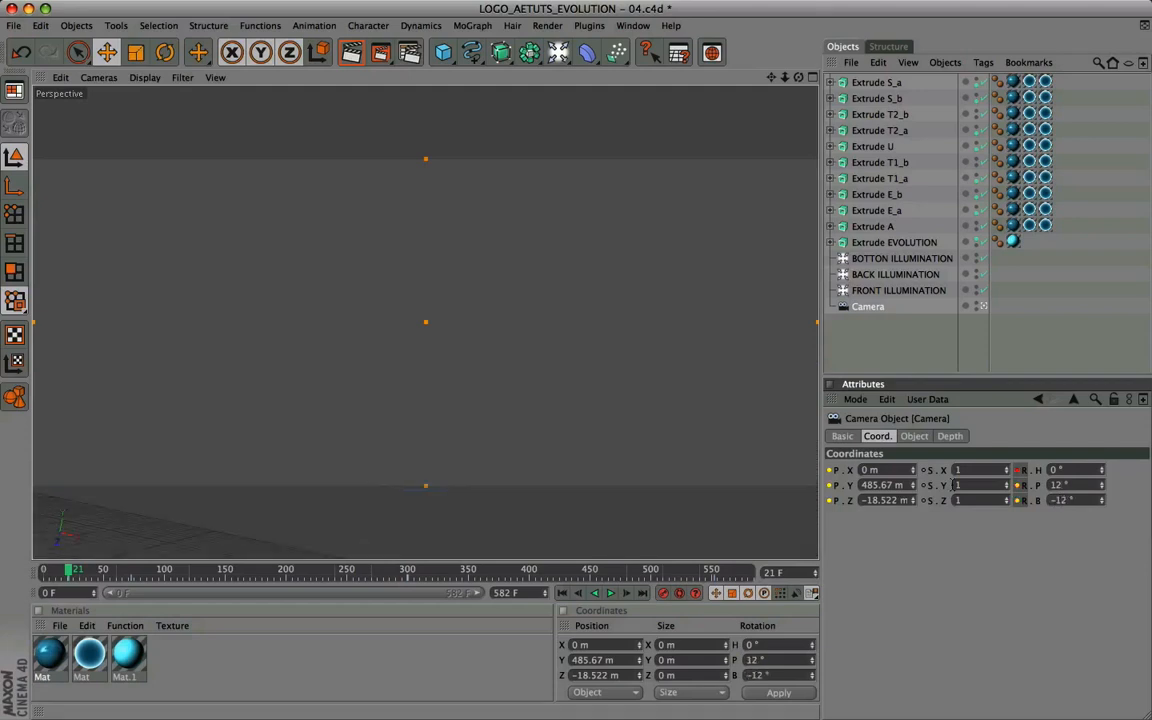
left_click(831, 502, "ctrl")
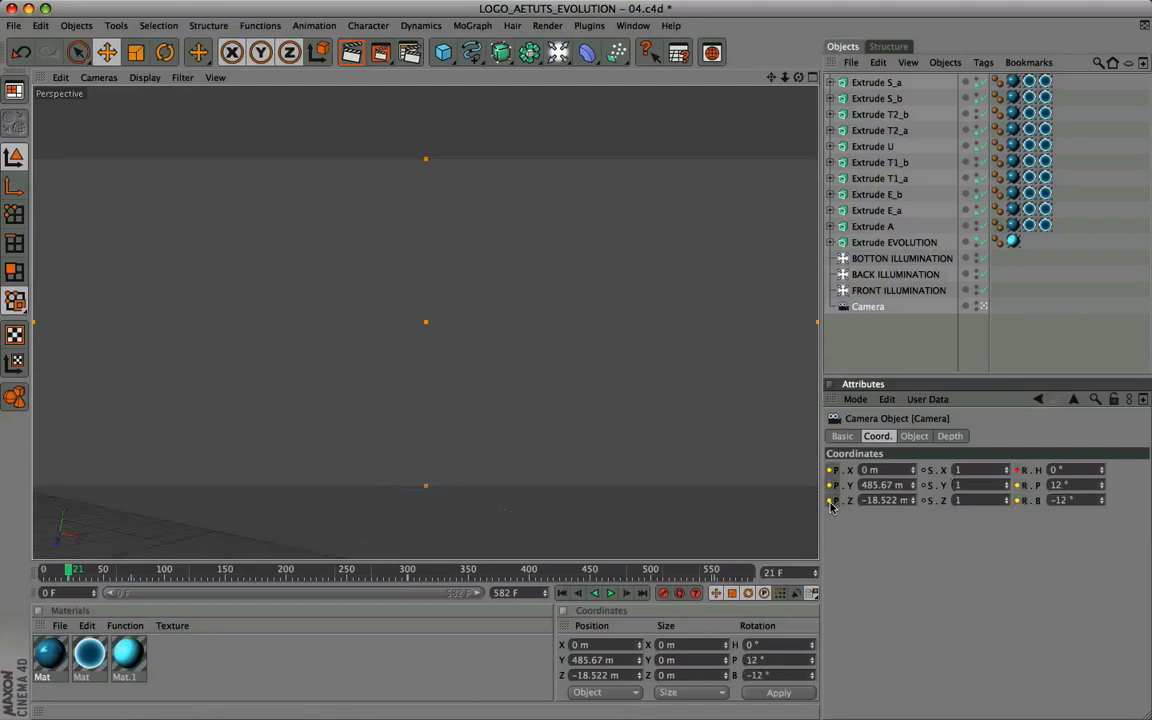
left_click(1019, 500, "ctrl")
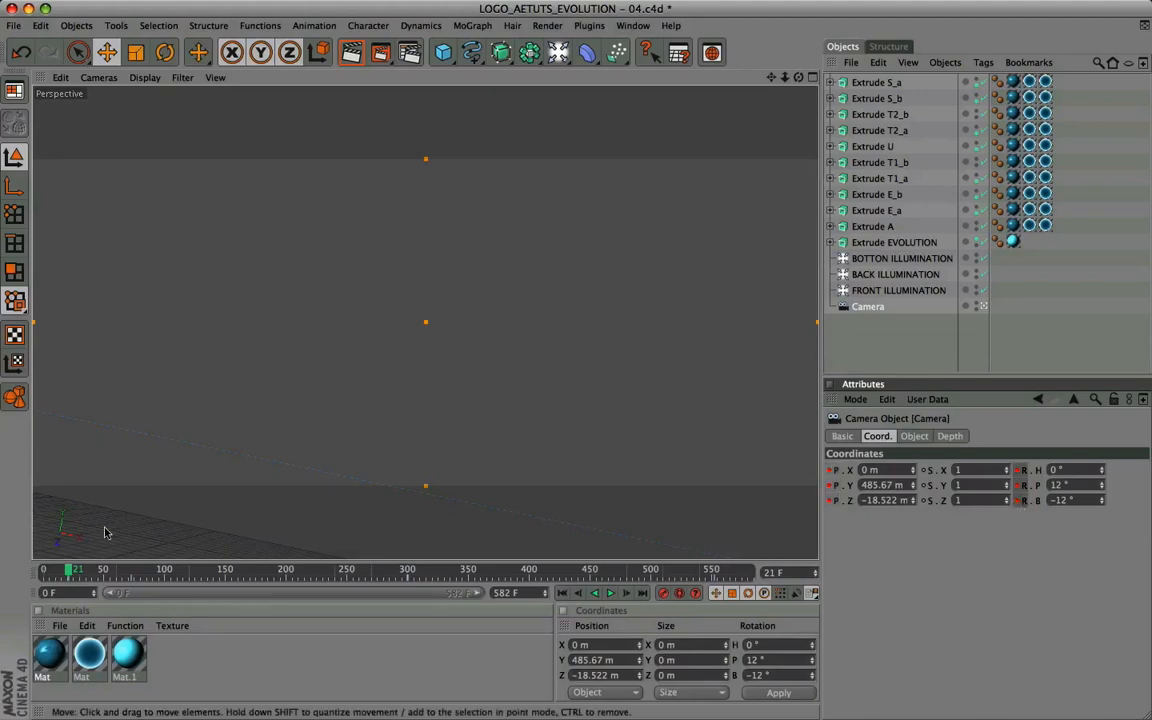
At frame 72, set the Camera's position to Y 502.159 m and Z -2097.282 m and record the position keyframes
mouse_move(72, 572)
left_mouse_down()
mouse_move(60, 571)
mouse_move(131, 573)
left_mouse_up()
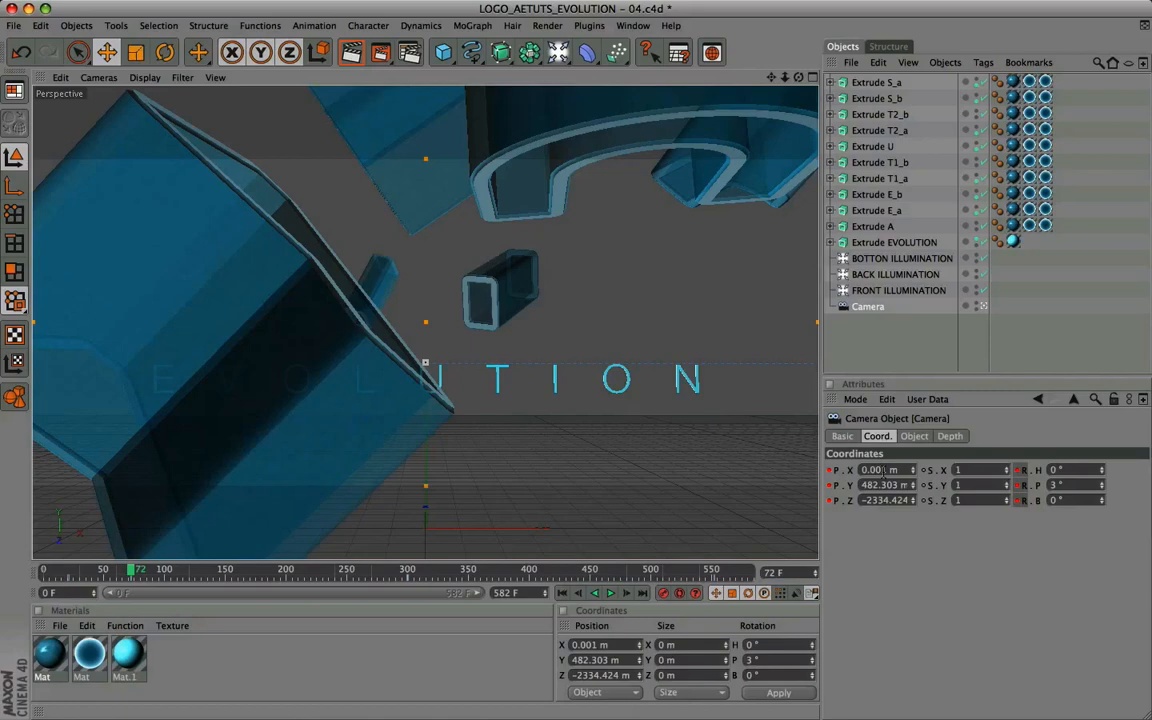
left_click(888, 486)
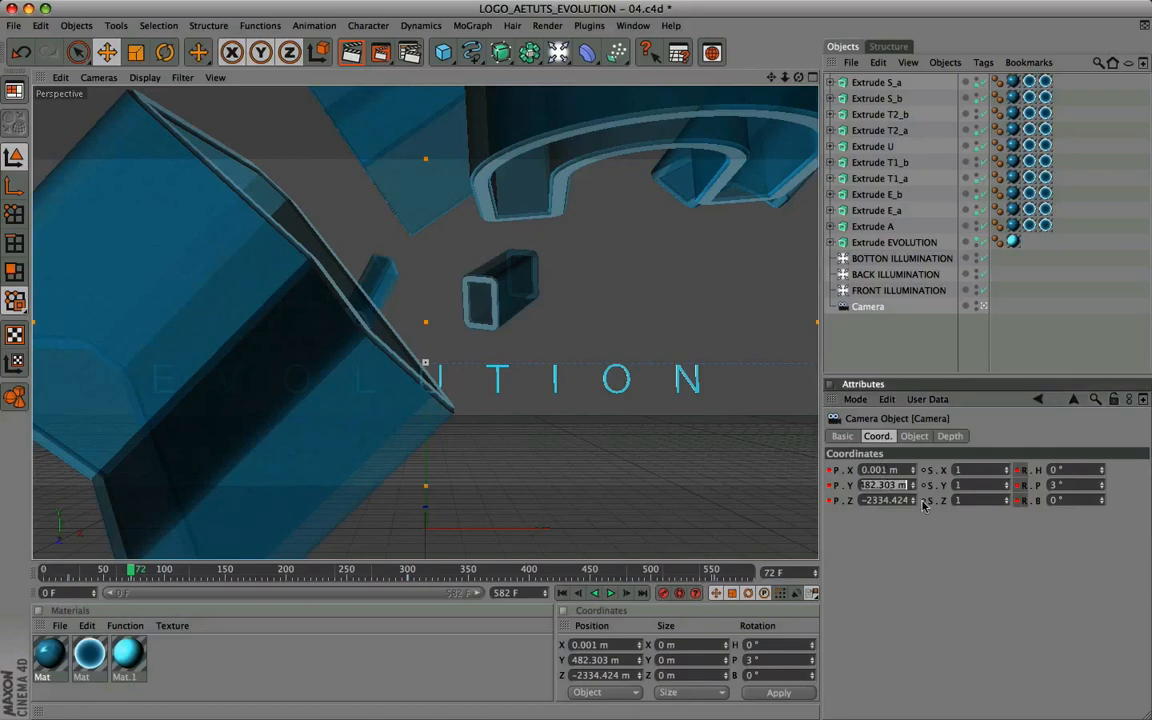
type("502")
type(",159")
key("Return")
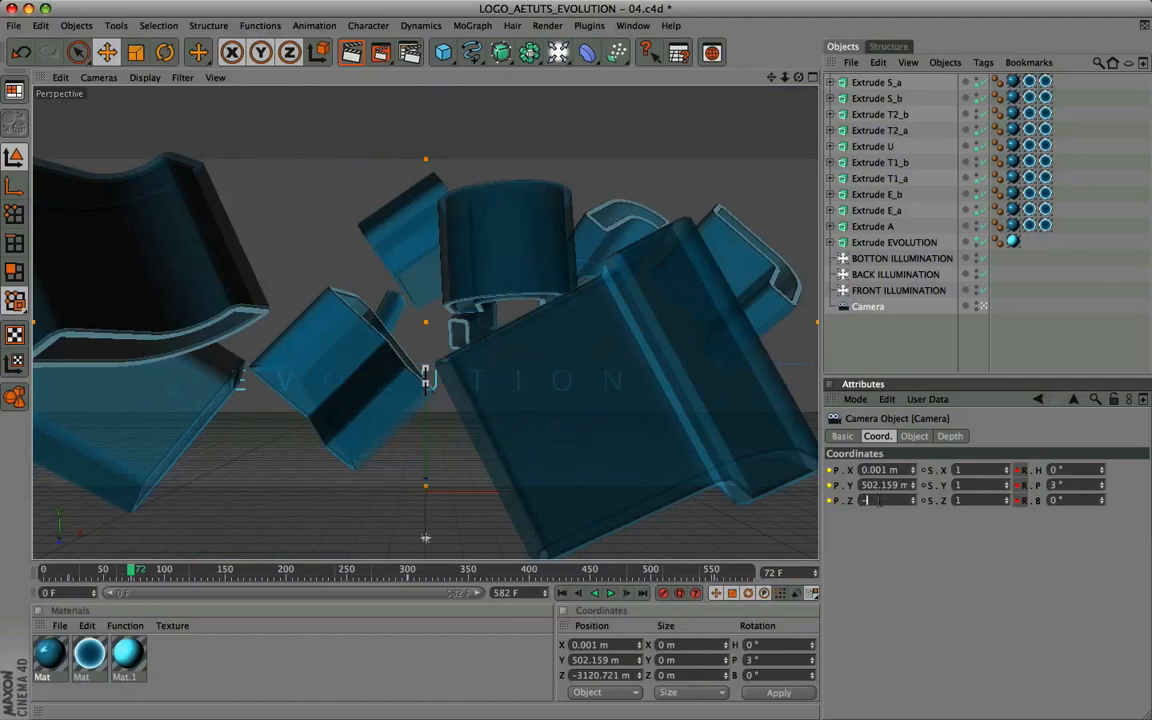
type("2037.282")
key("Return")
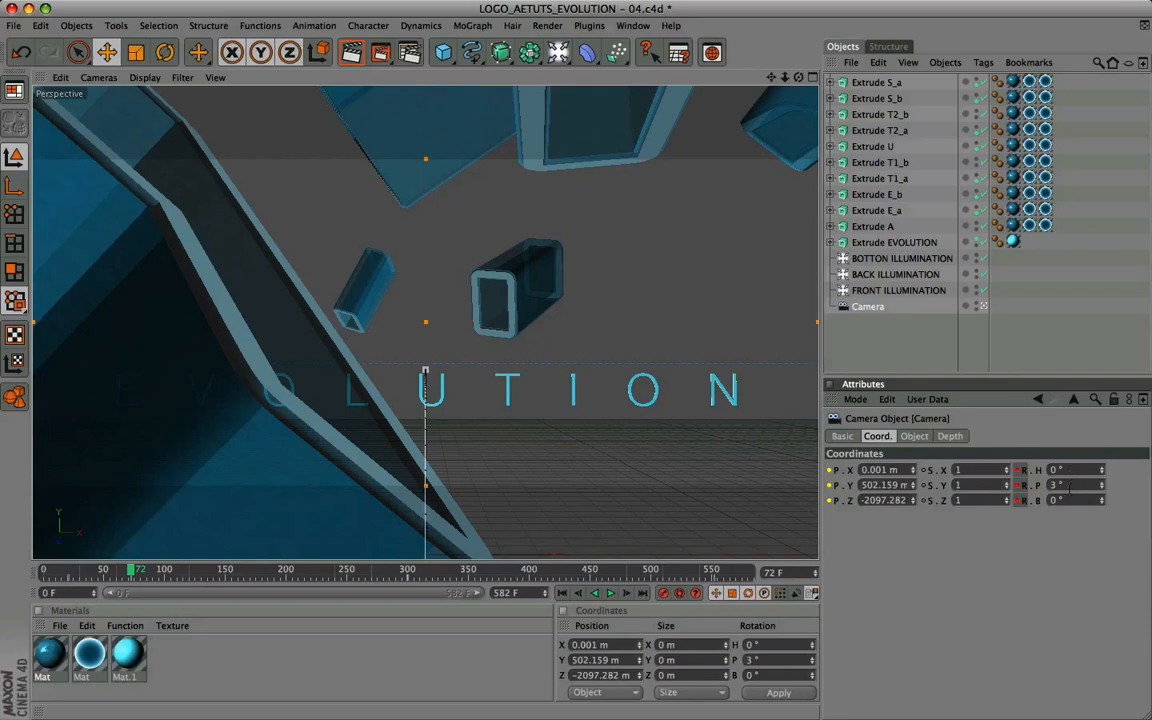
left_click(829, 502)
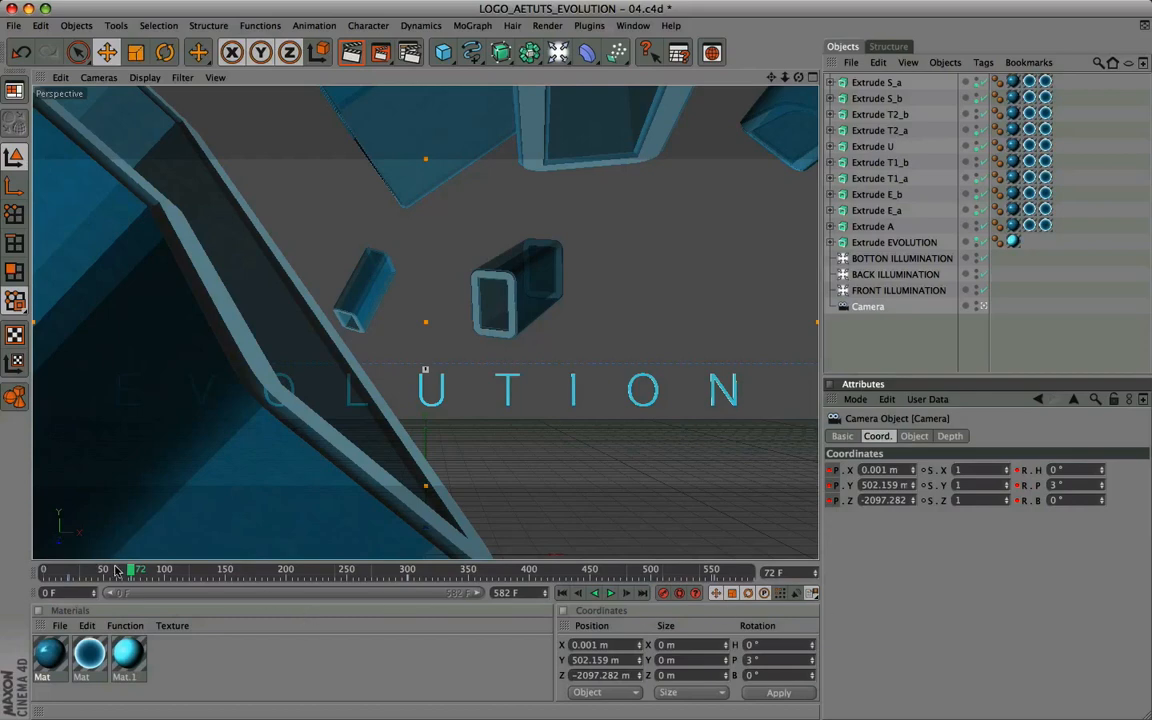
At frame 300, set the Camera's position to Y 482.67 m and Z -2092.266 m and record the position keyframes
mouse_move(118, 570)
left_mouse_down()
mouse_move(303, 571)
mouse_move(408, 588)
left_mouse_up()
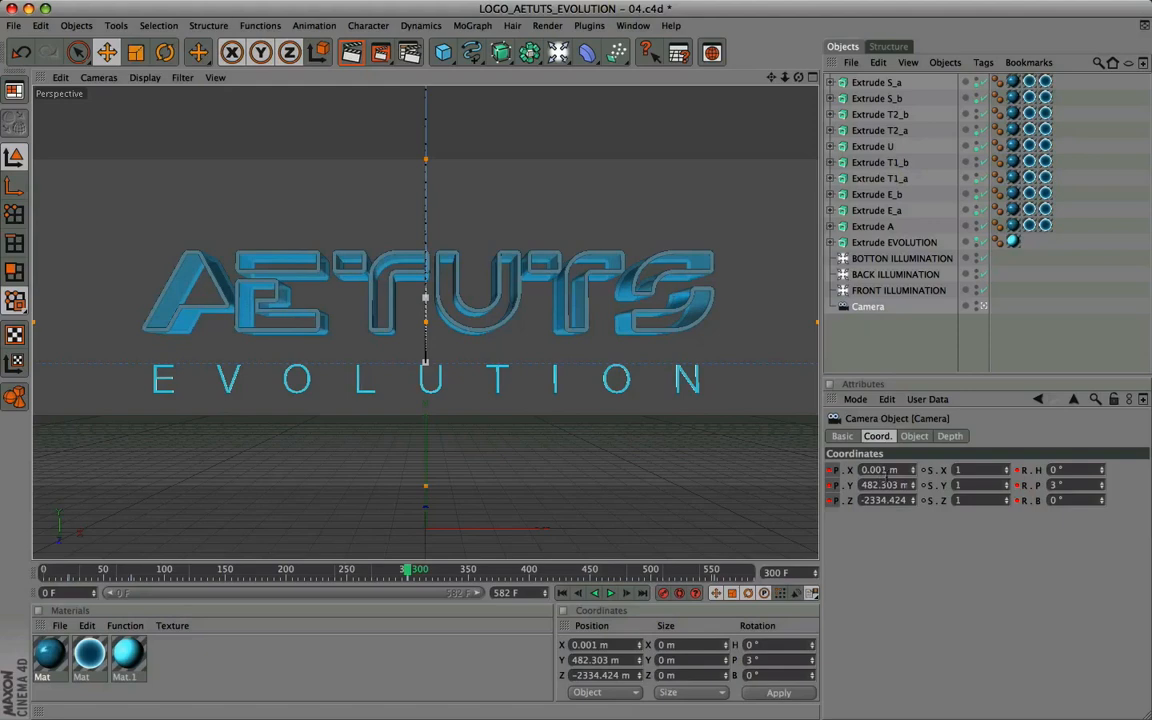
left_click(882, 485)
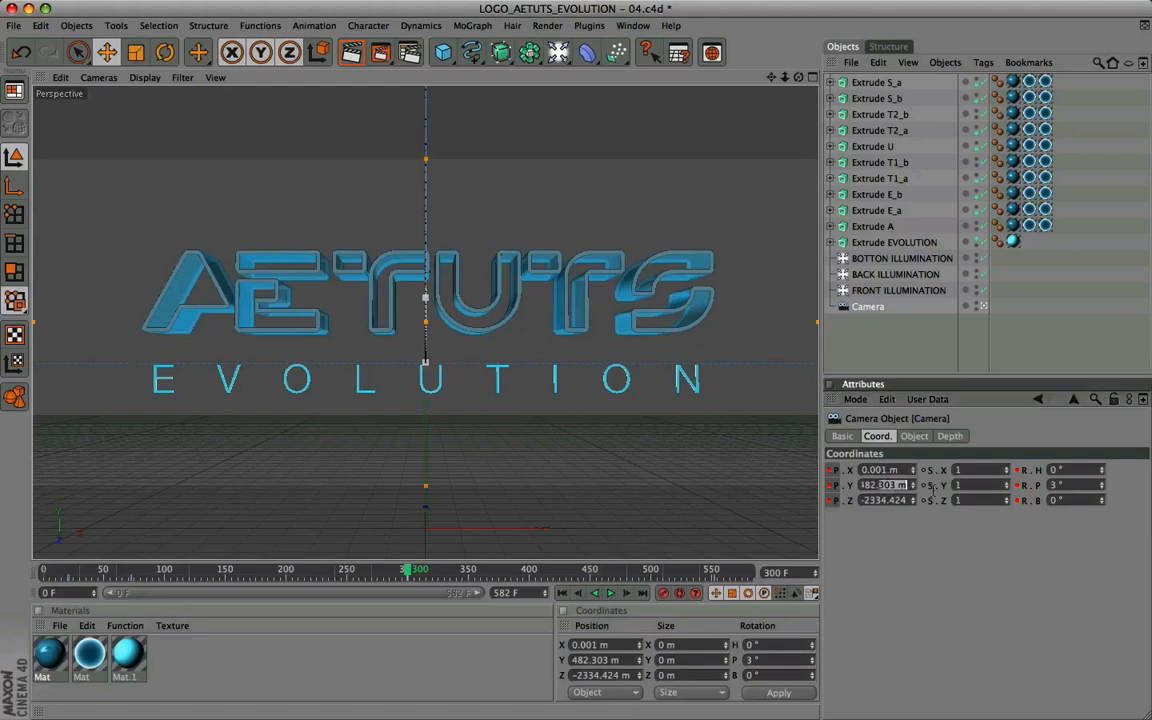
type("482.67")
key("Return")
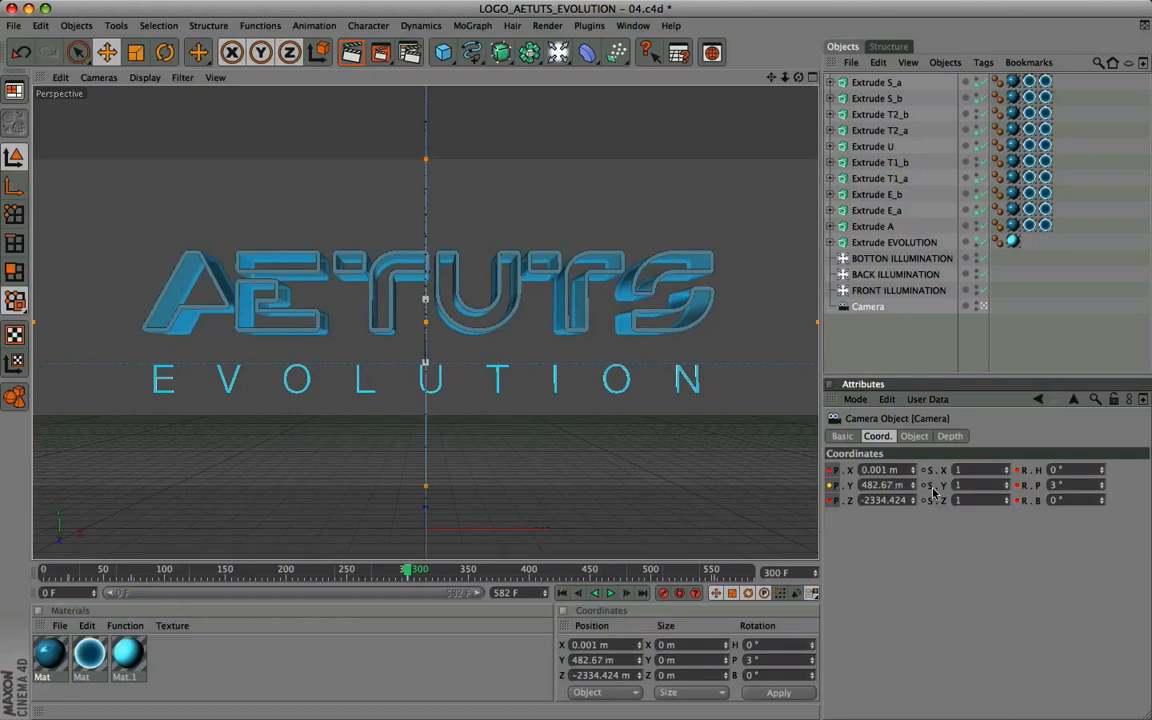
left_click_drag(865, 501, 954, 504)
type("-2092.266")
key("Return")
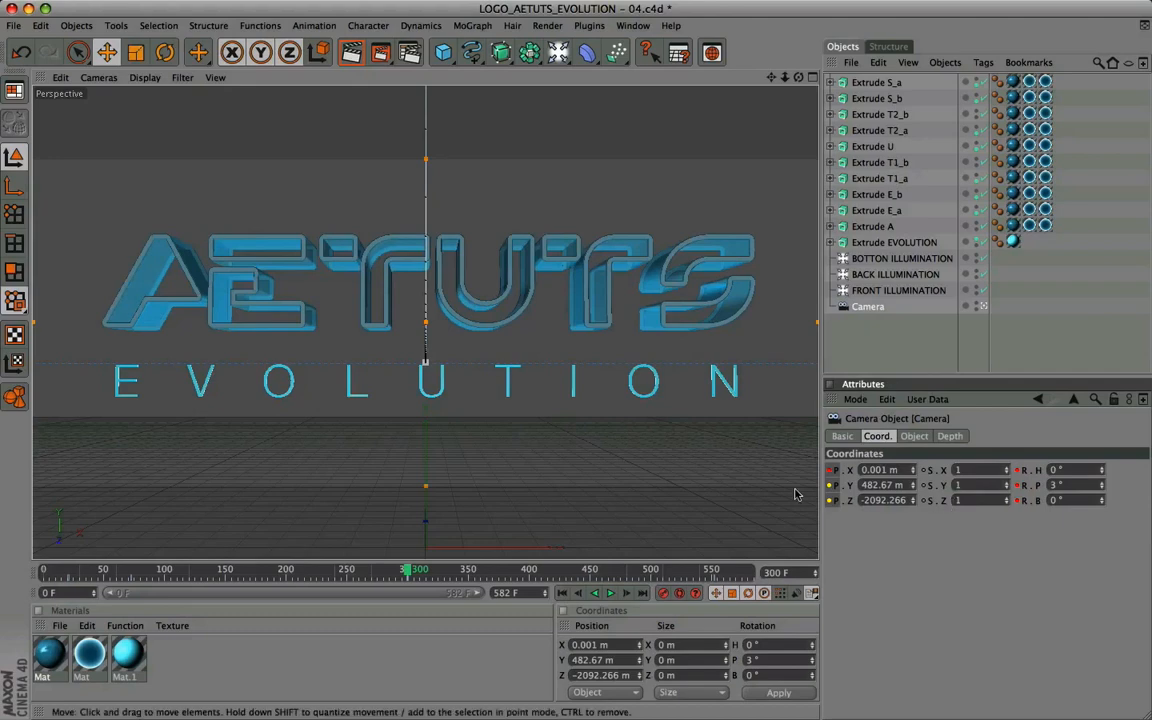
left_click(830, 502, "ctrl")
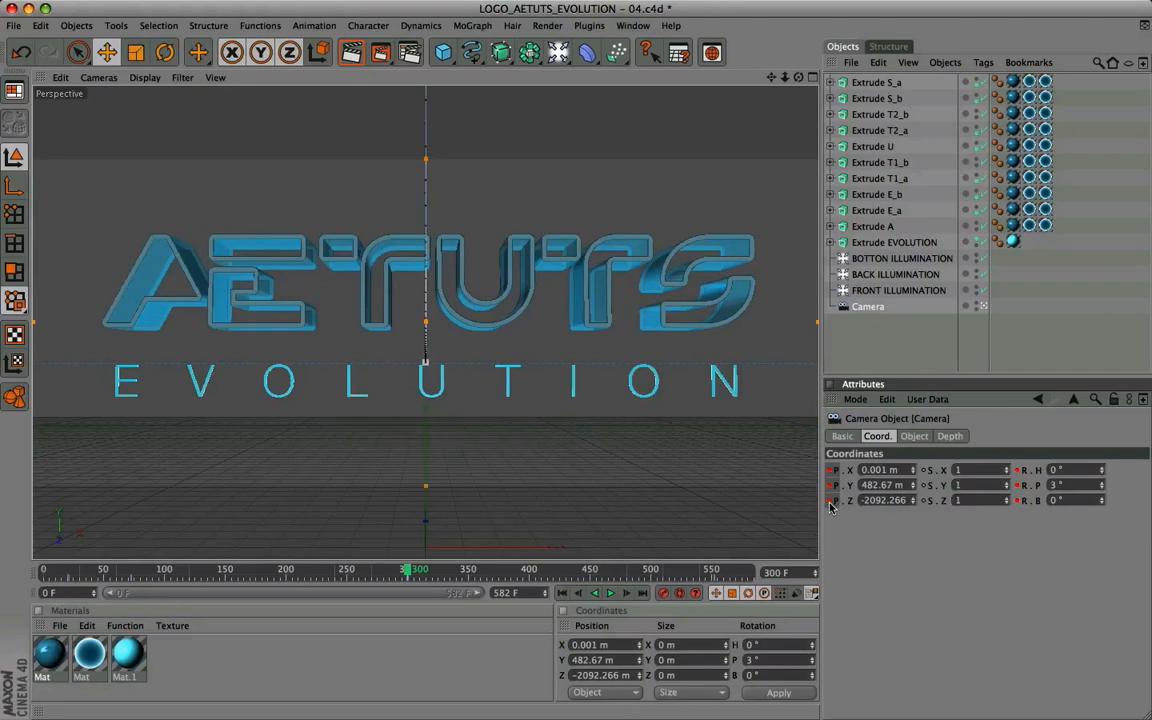
At frame 552, set the Camera's position to Y 482.67 m and Z -2072.266 m and record the position keyframes
left_click(677, 571)
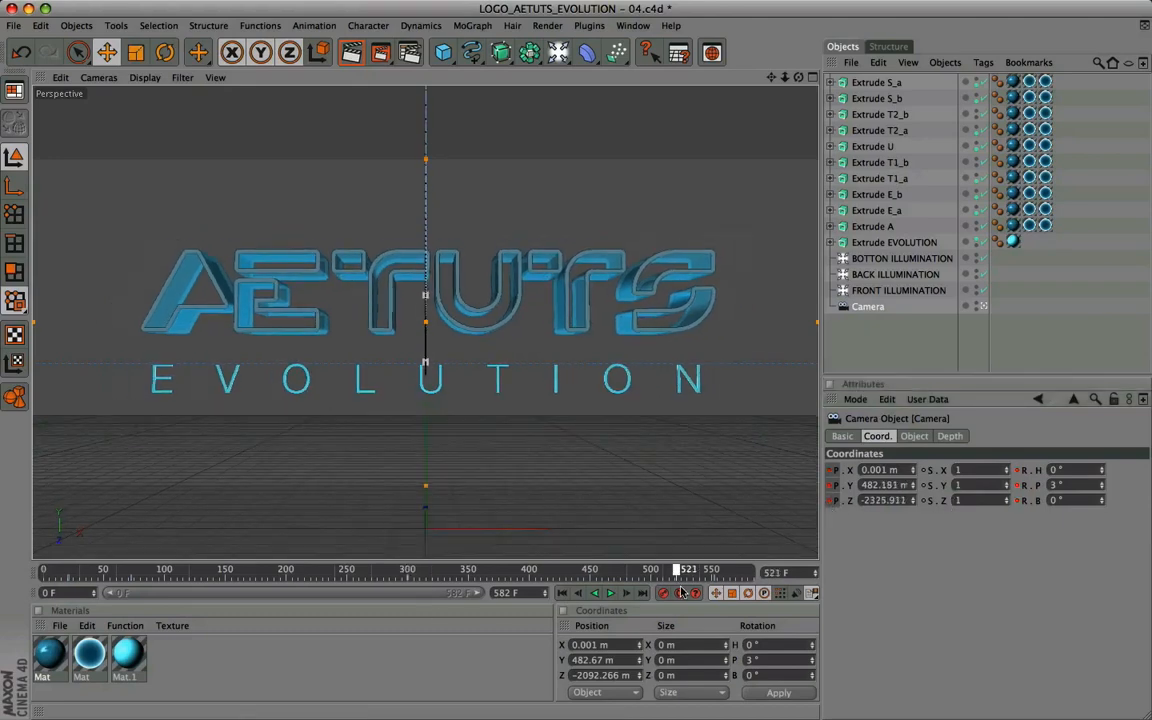
left_click(714, 571)
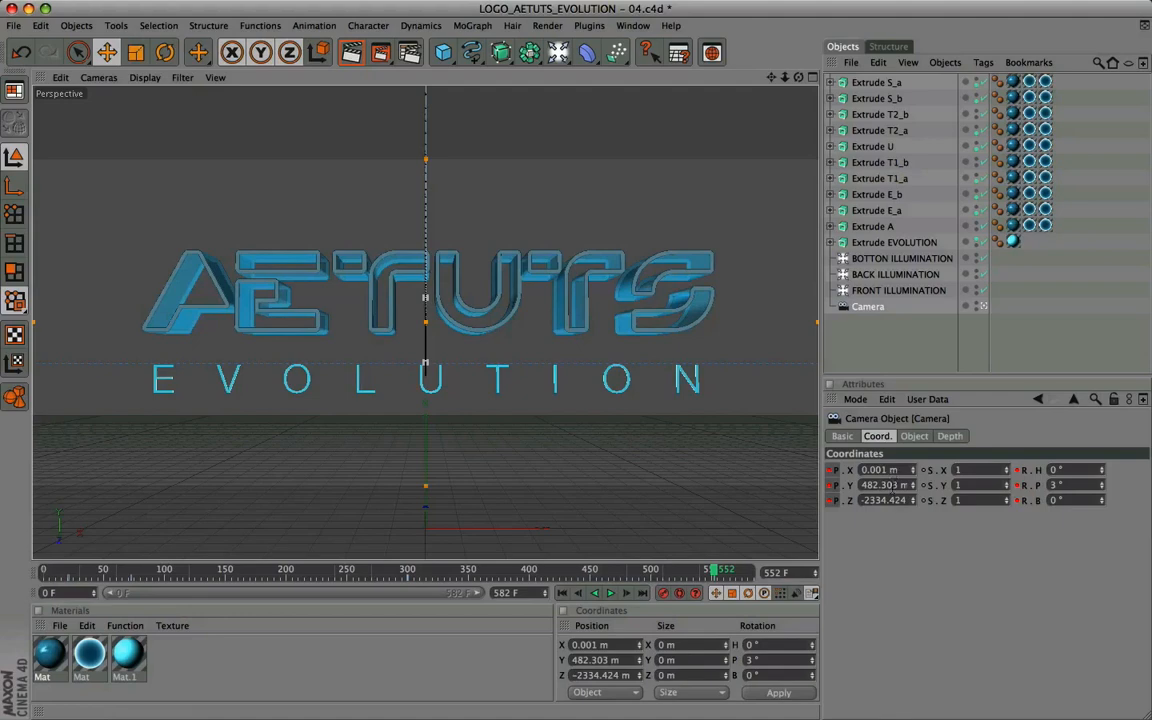
double_click(885, 485)
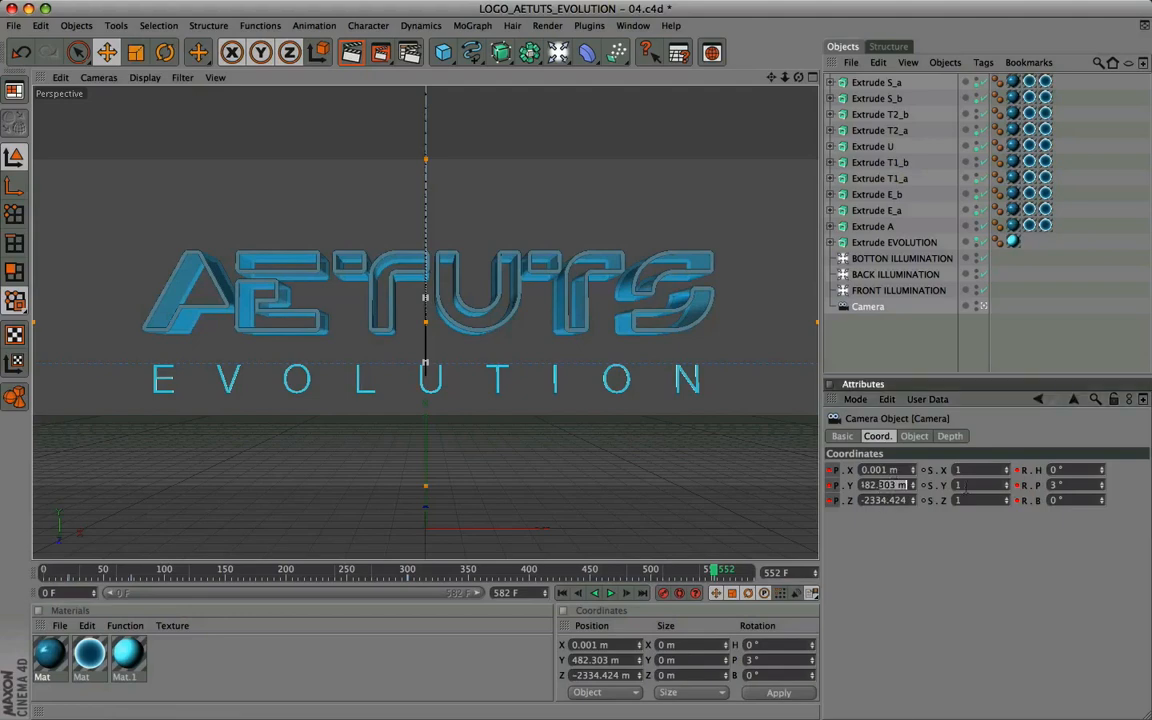
type("67")
key("Tab")
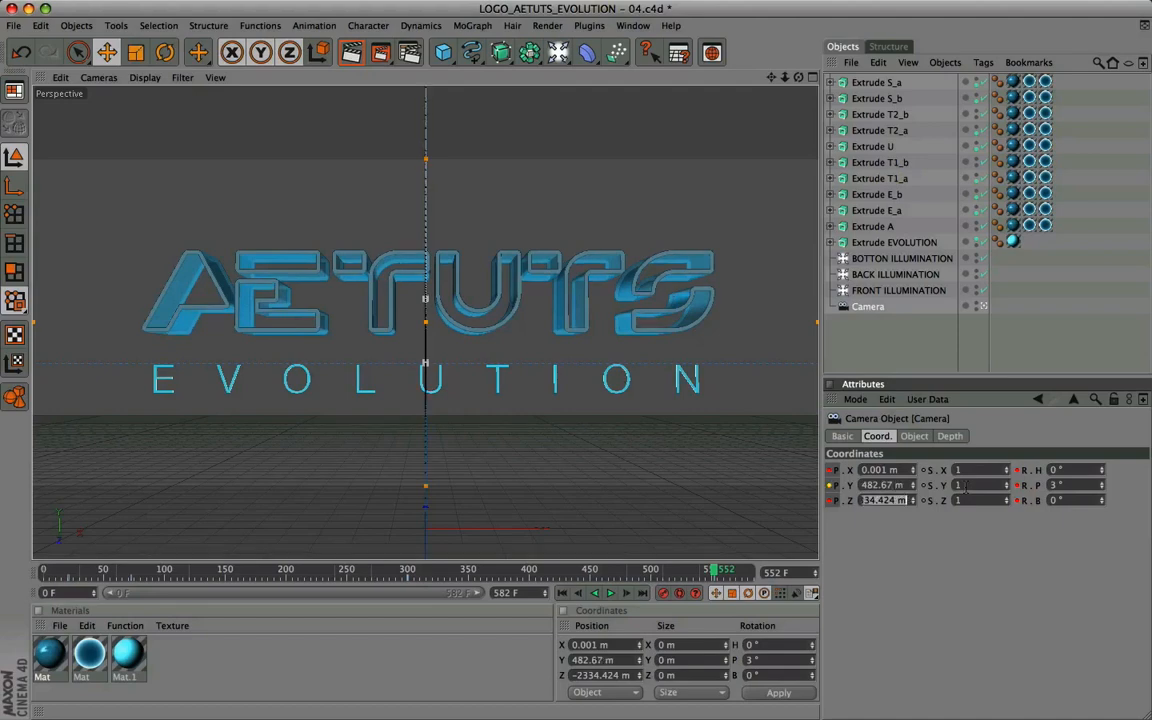
type("-2072,266")
key("Return")
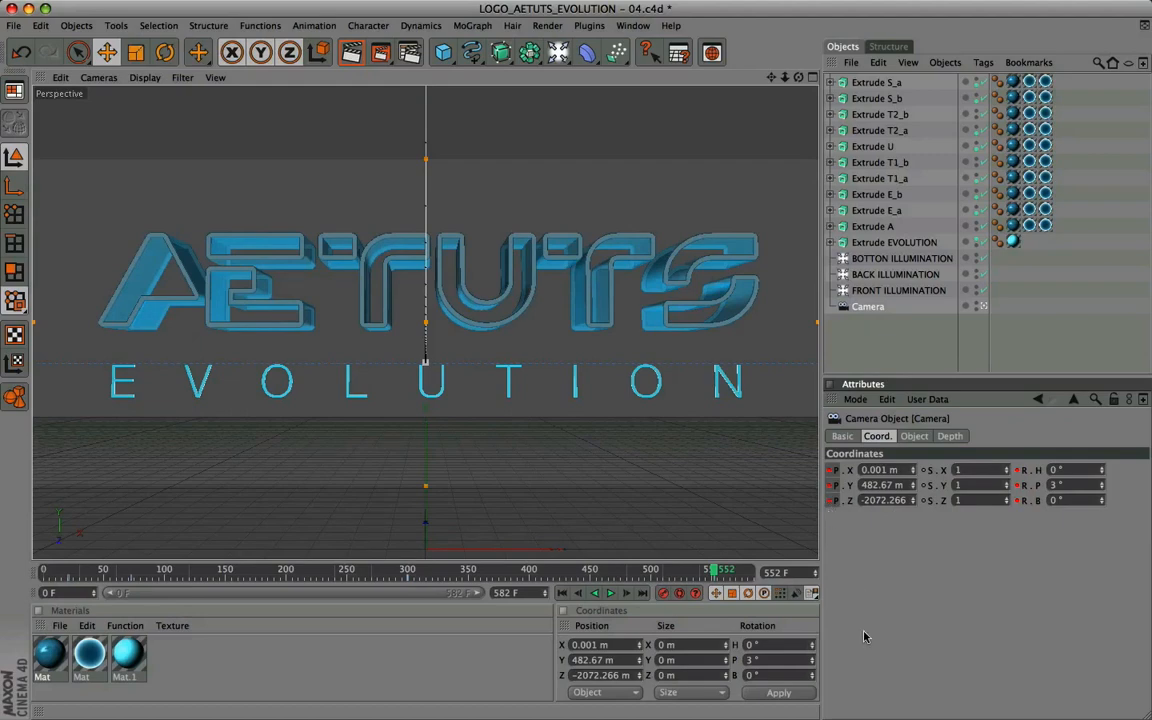
Play the animation from the start and scrub through its opening up to frame 182 to check the camera move and letter motion
left_click(562, 593)
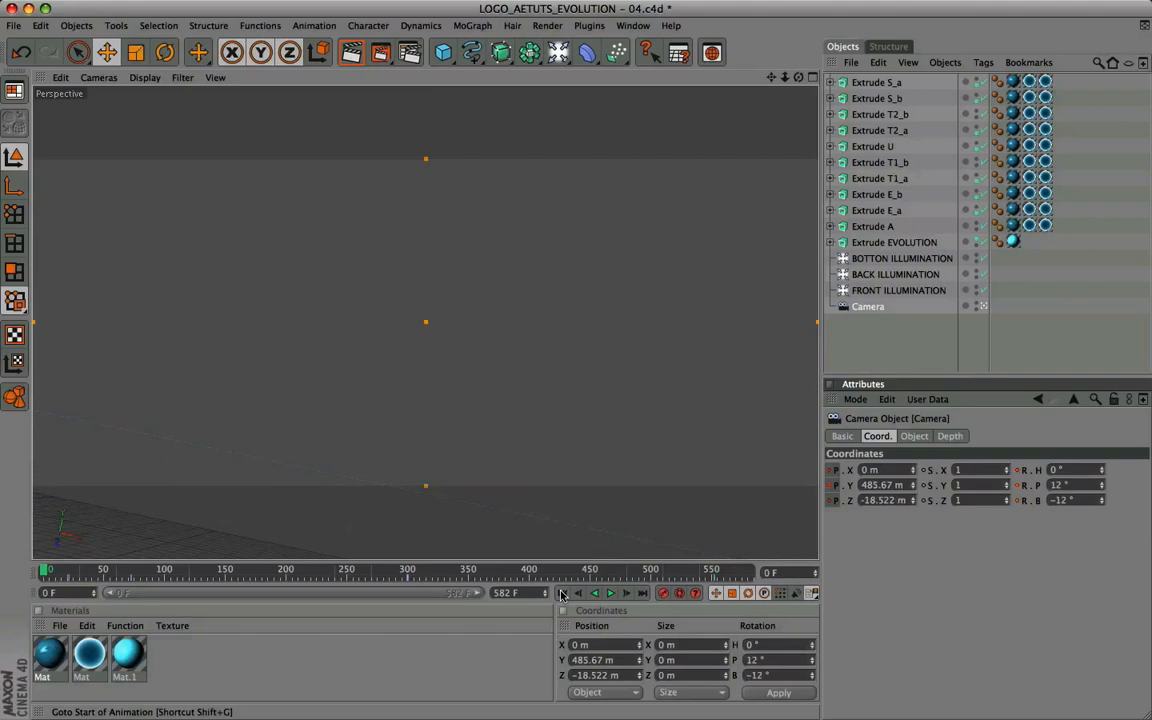
left_click(610, 593)
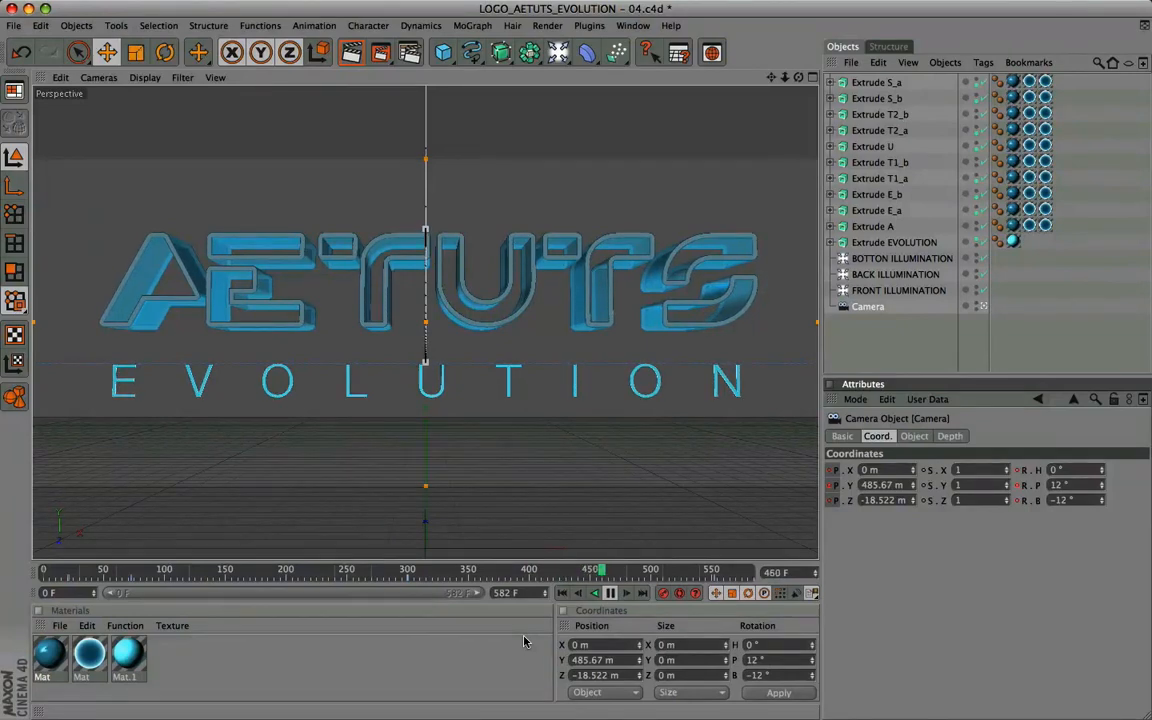
left_click(612, 594)
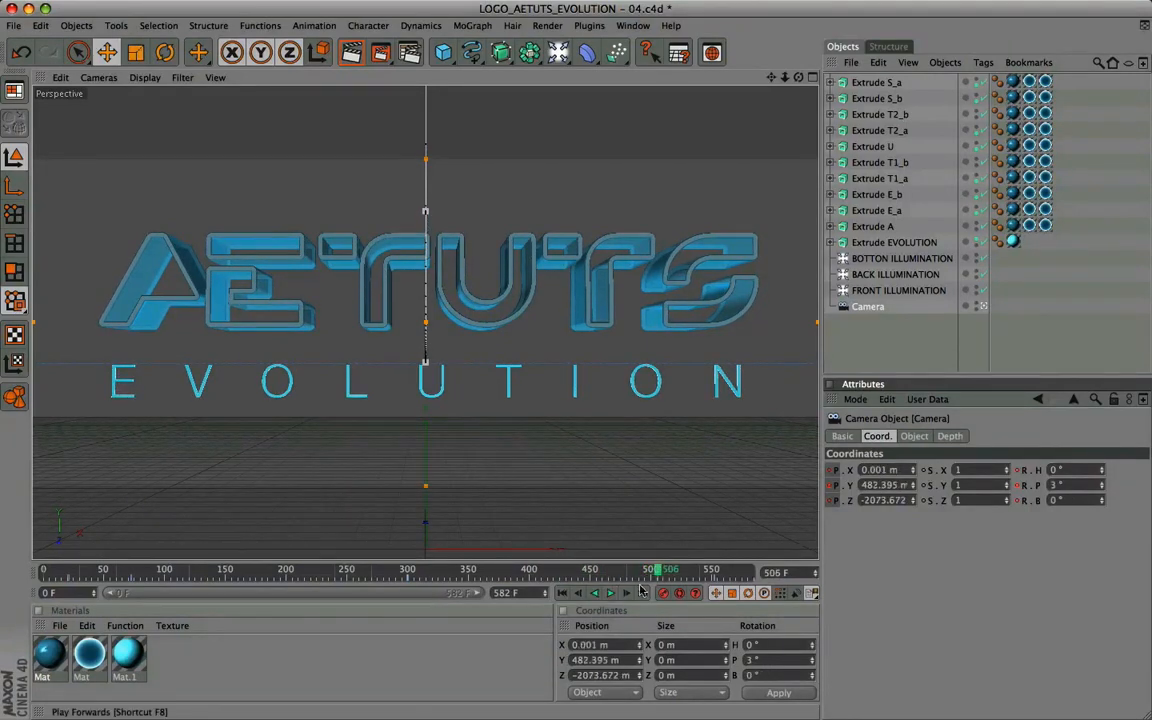
left_click(648, 572)
left_click_drag(648, 572, 87, 592)
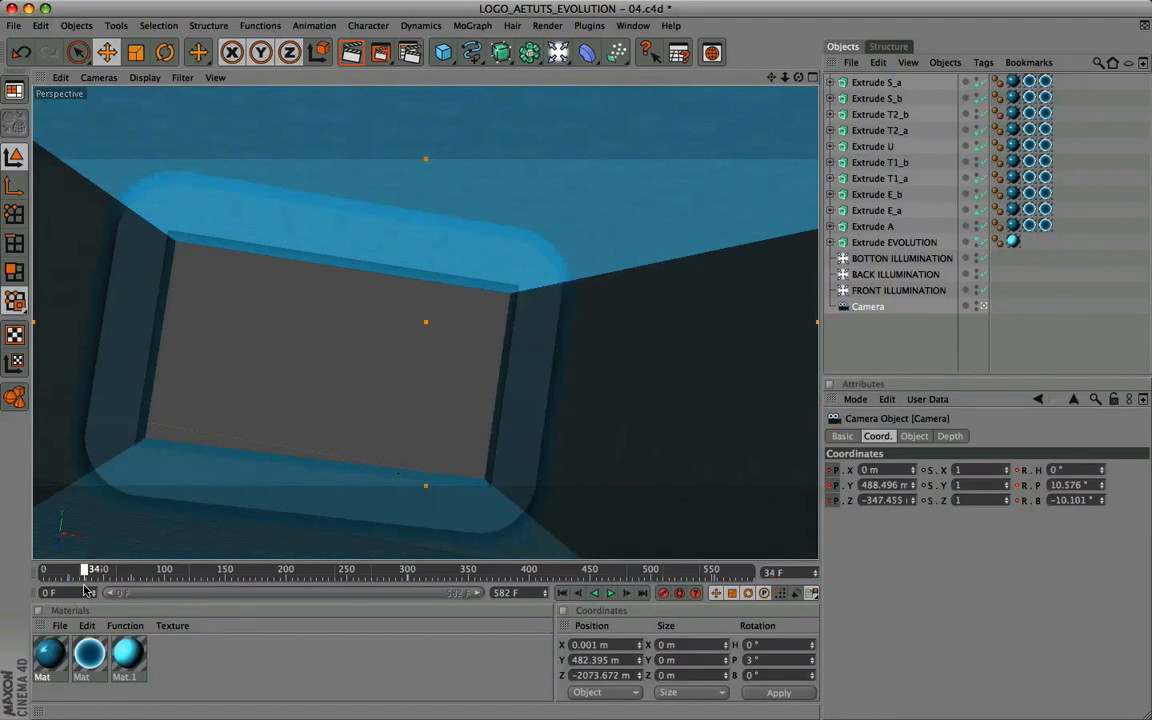
left_click_drag(86, 592, 138, 603)
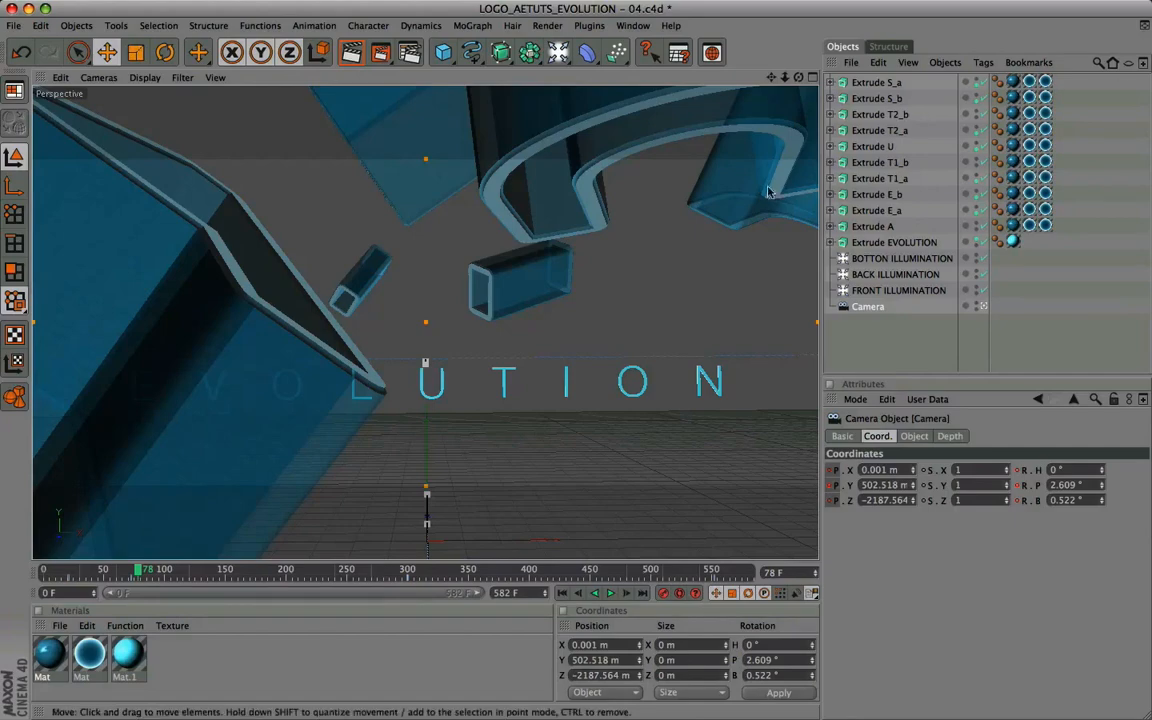
left_click(873, 84)
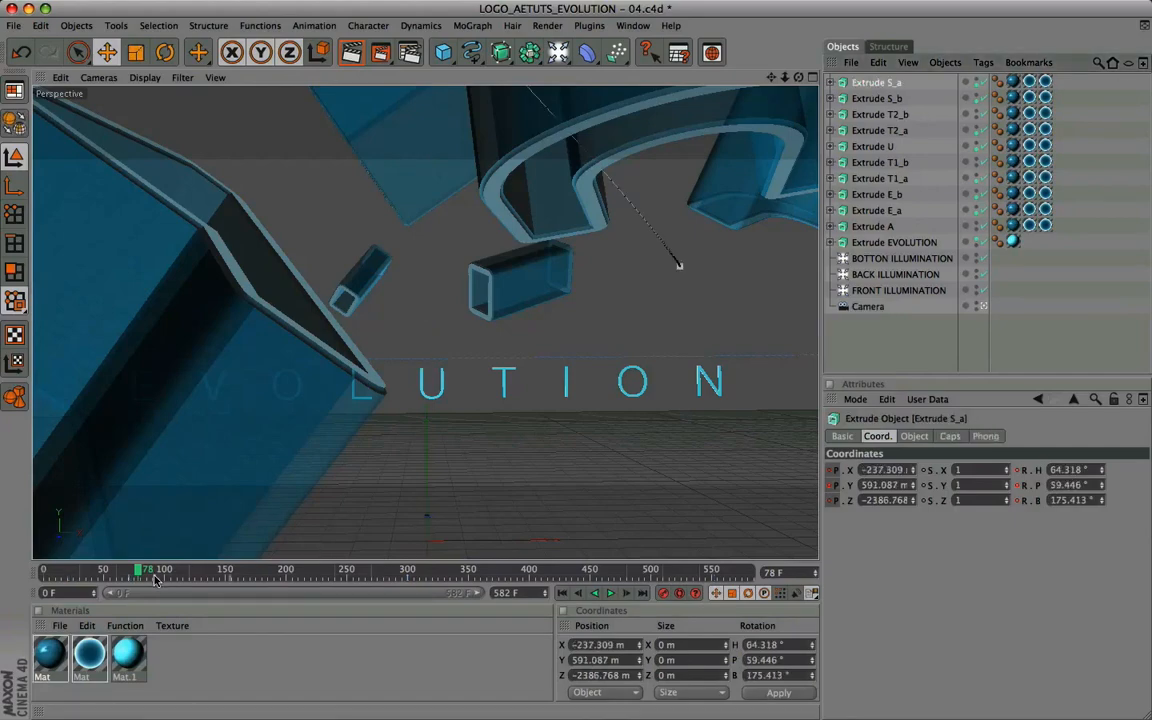
left_click_drag(141, 576, 264, 578)
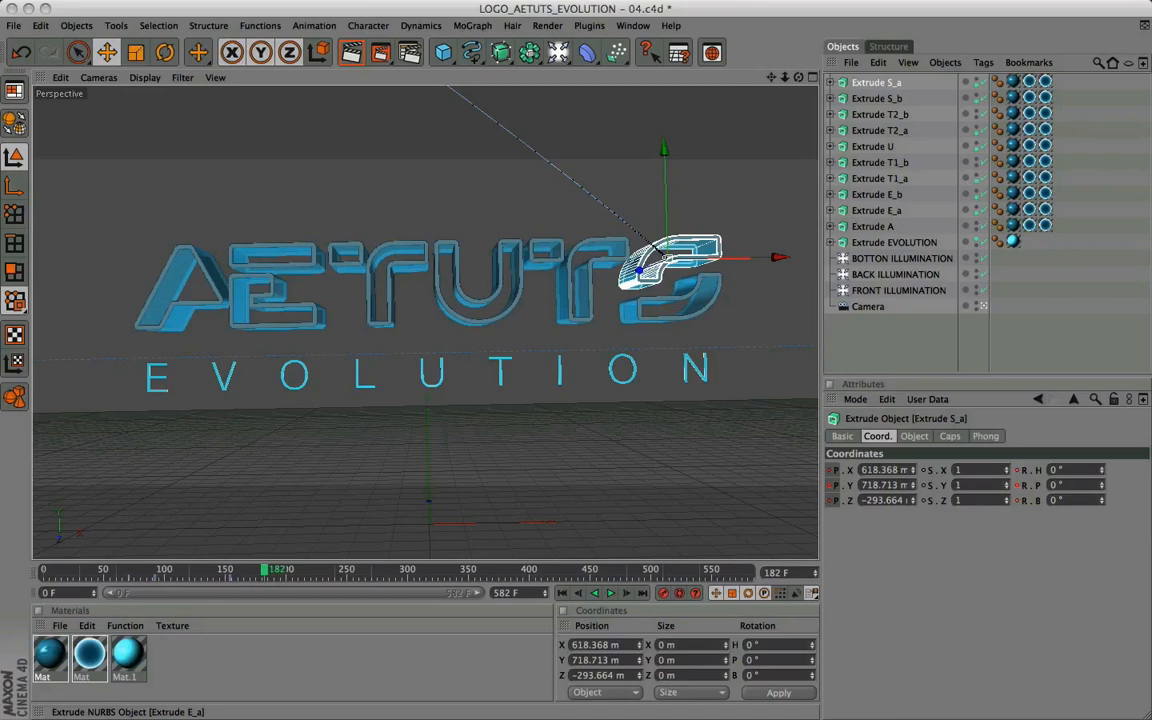
Add a Display tag to all ten AETUTS letter extrudes, from Extrude A to Extrude S_a
left_click(871, 227)
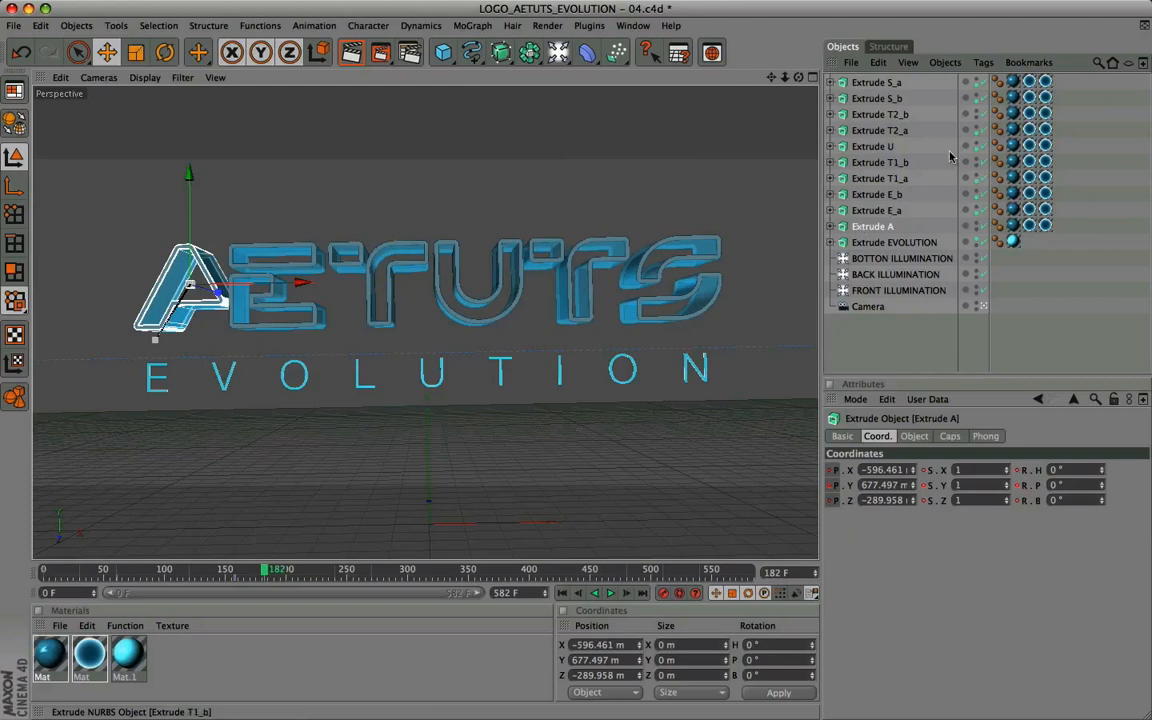
left_click(876, 148)
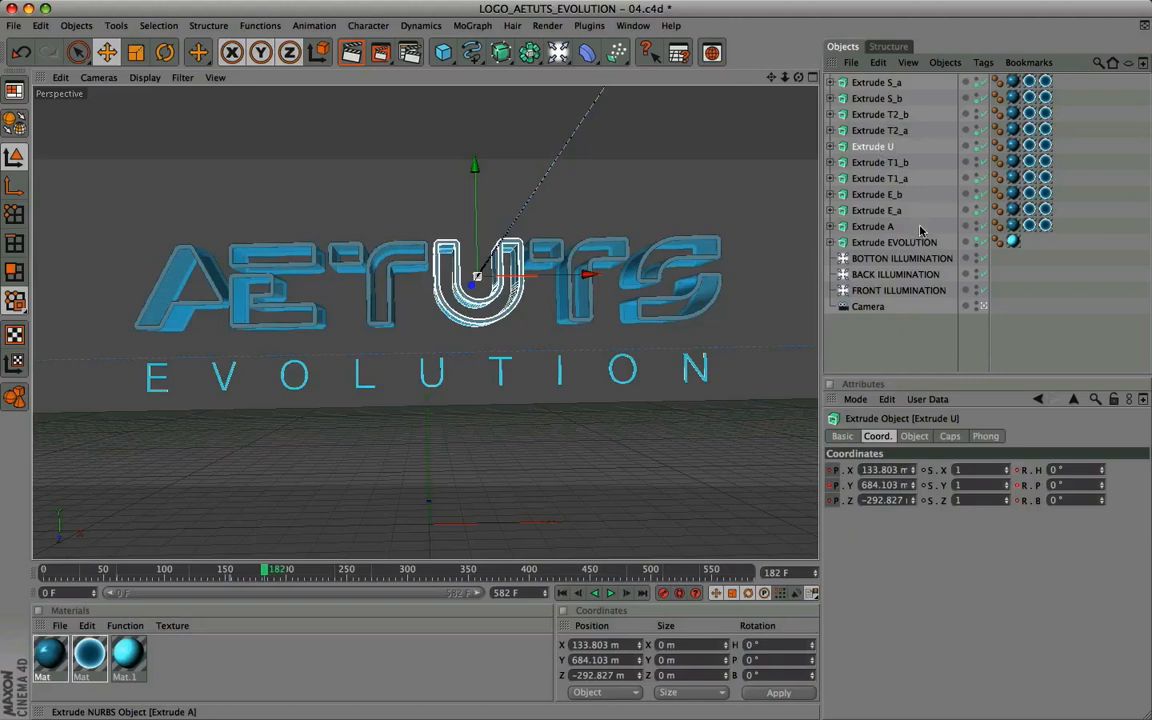
left_click_drag(832, 220, 835, 68)
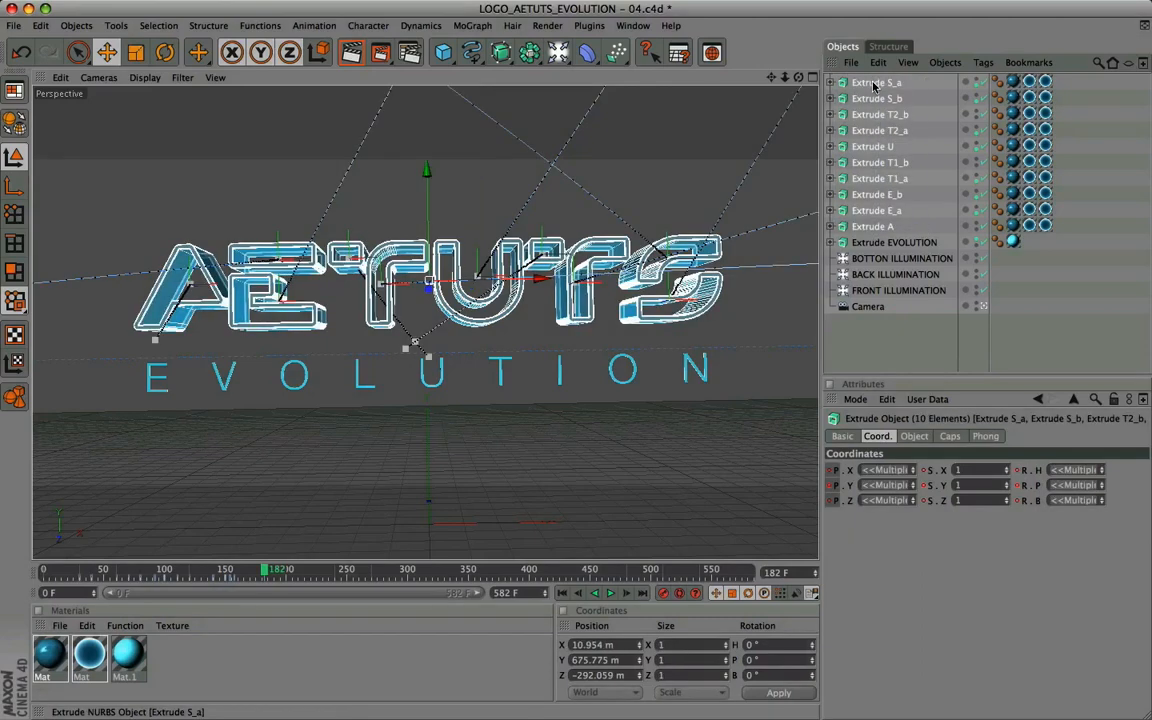
right_click(873, 86)
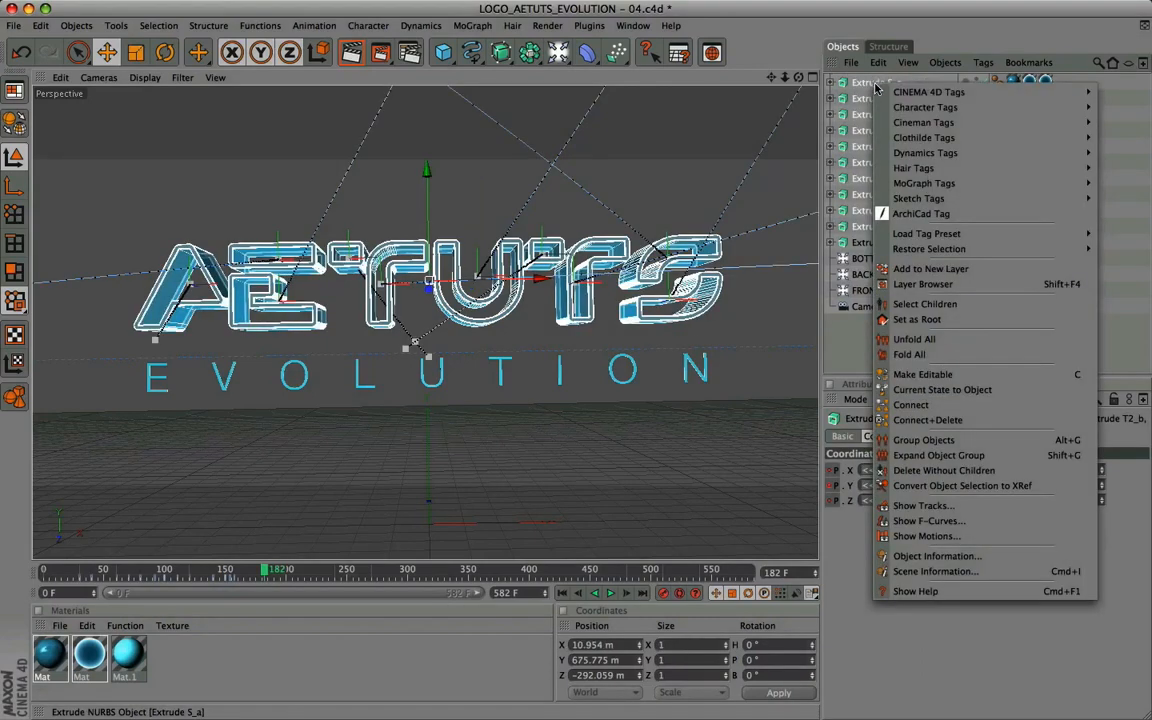
mouse_move(907, 94)
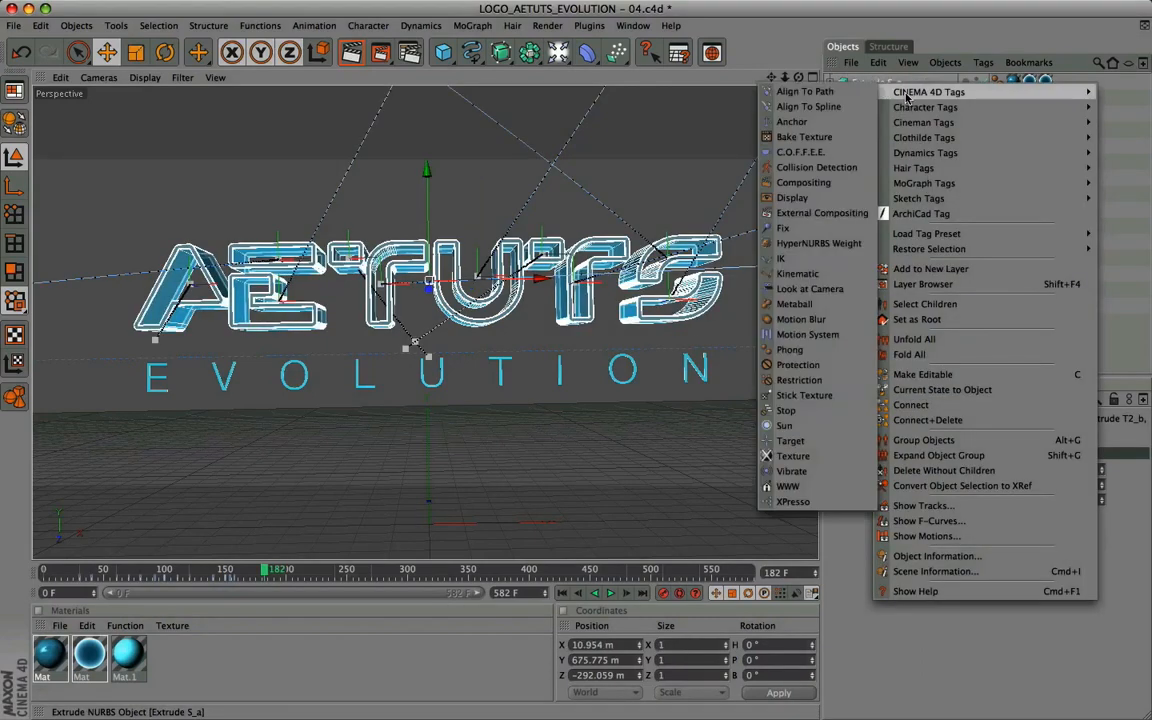
left_click(812, 197)
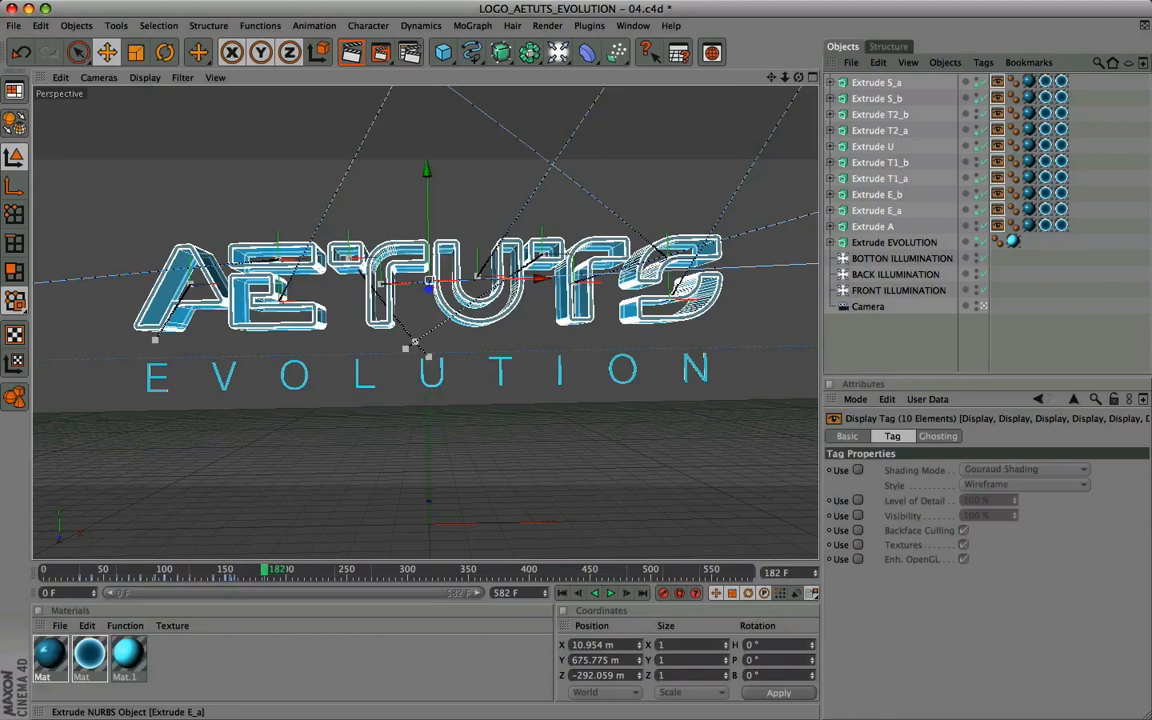
Set the timeline's start to frame 260 and shorten the preview range to end at about frame 329
double_click(62, 593)
type("260")
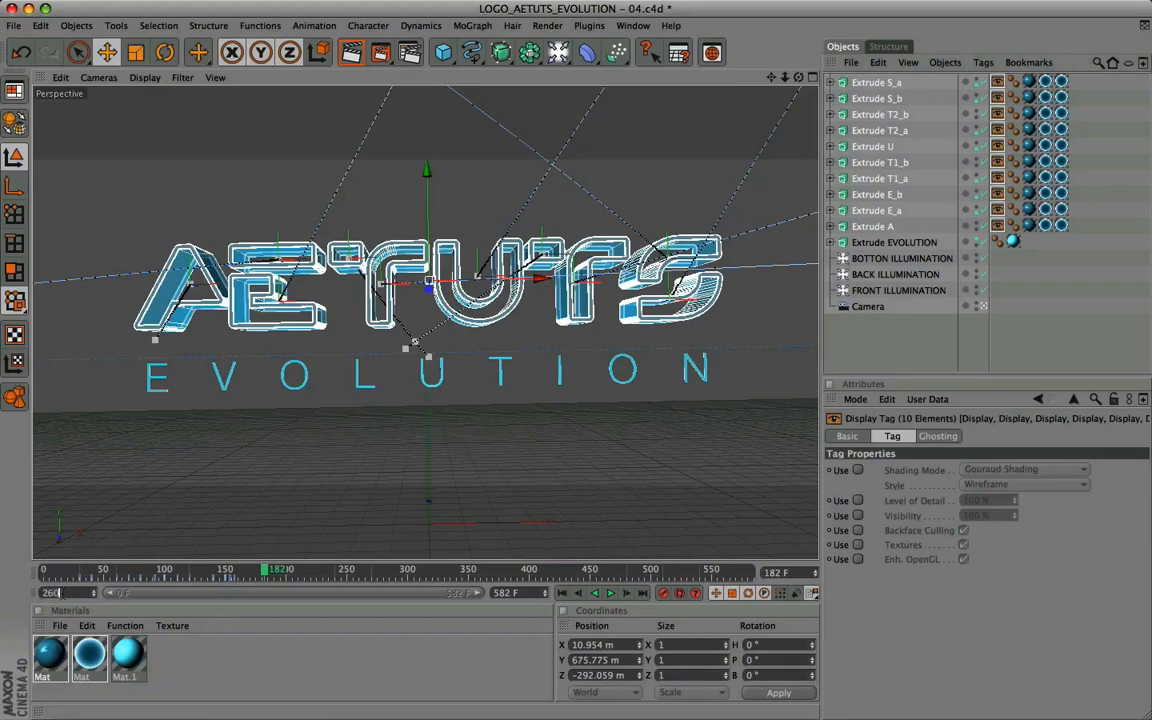
key("Return")
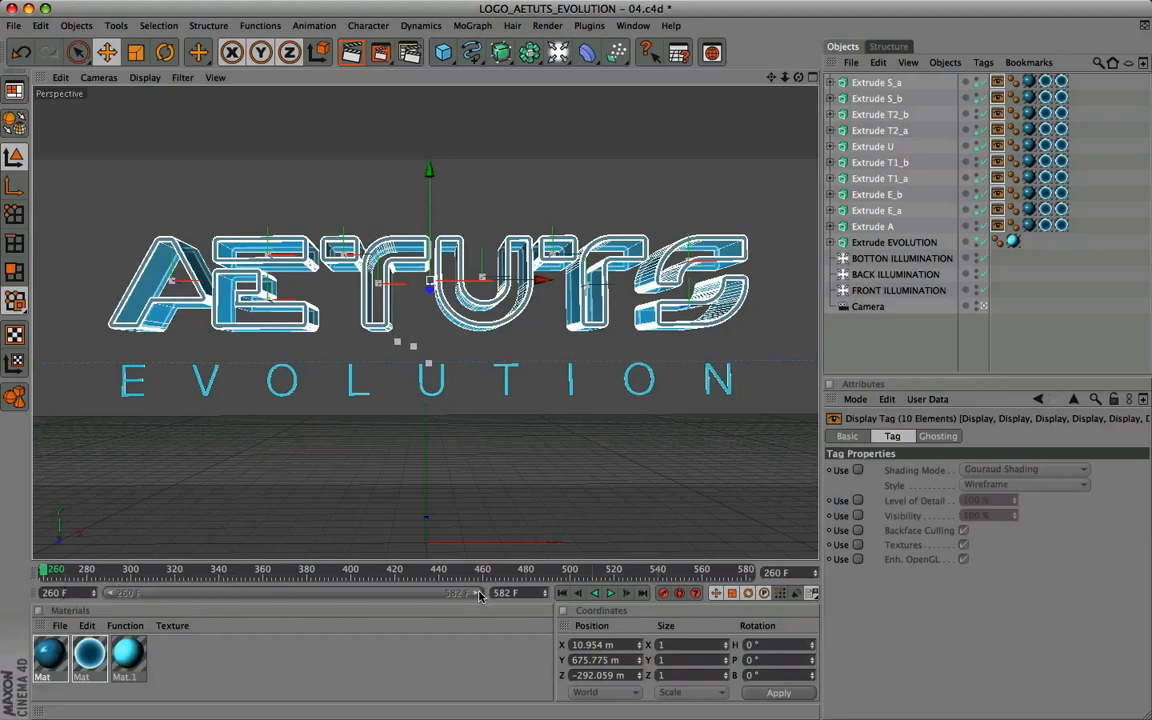
left_click_drag(474, 593, 199, 611)
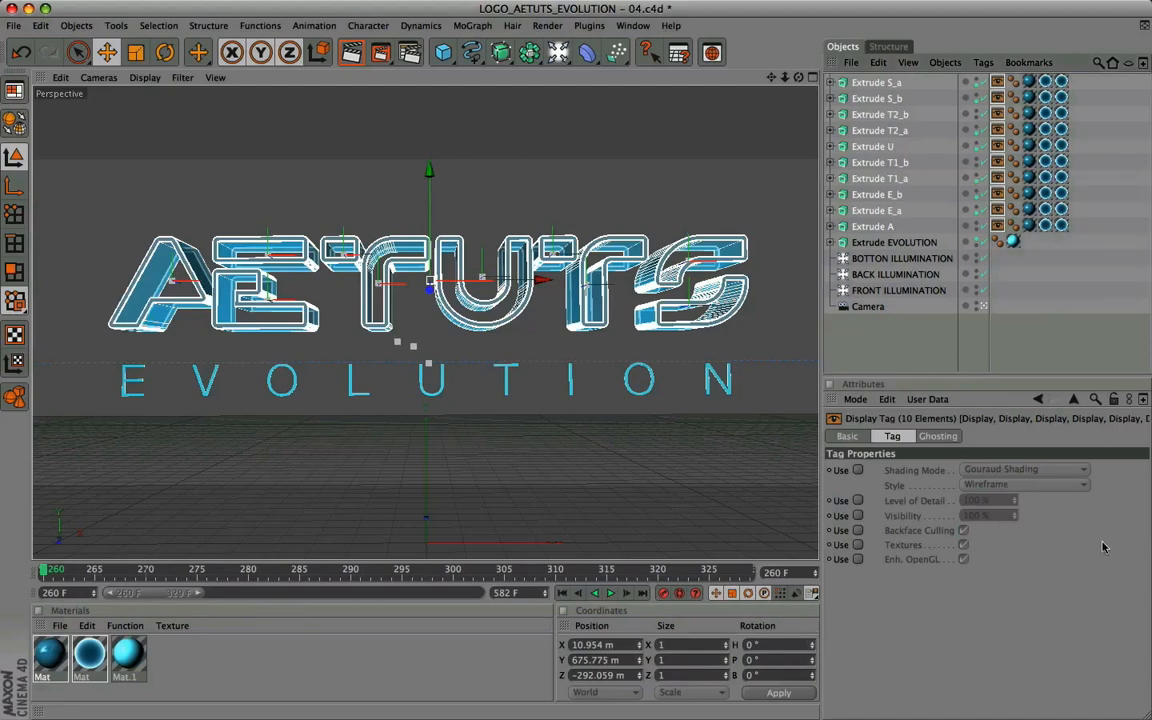
Enable Visibility in Extrude A's Display tag and record a 100% keyframe at frame 260
left_click(905, 231)
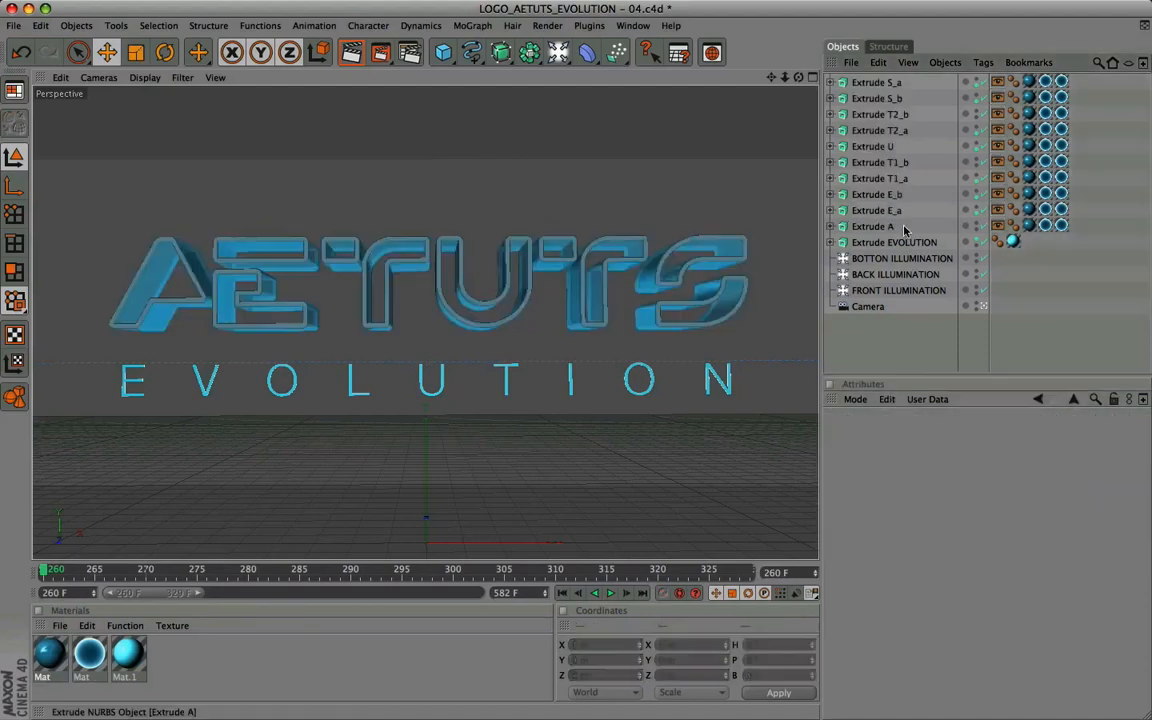
left_click(997, 226)
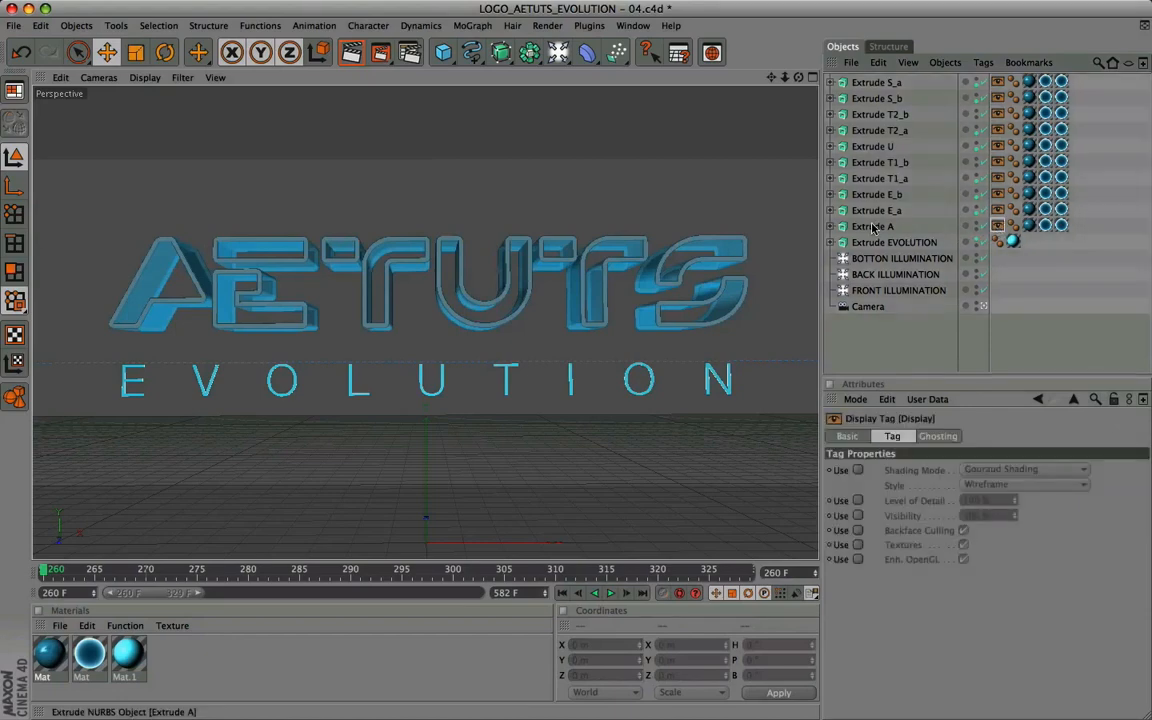
left_click(857, 515)
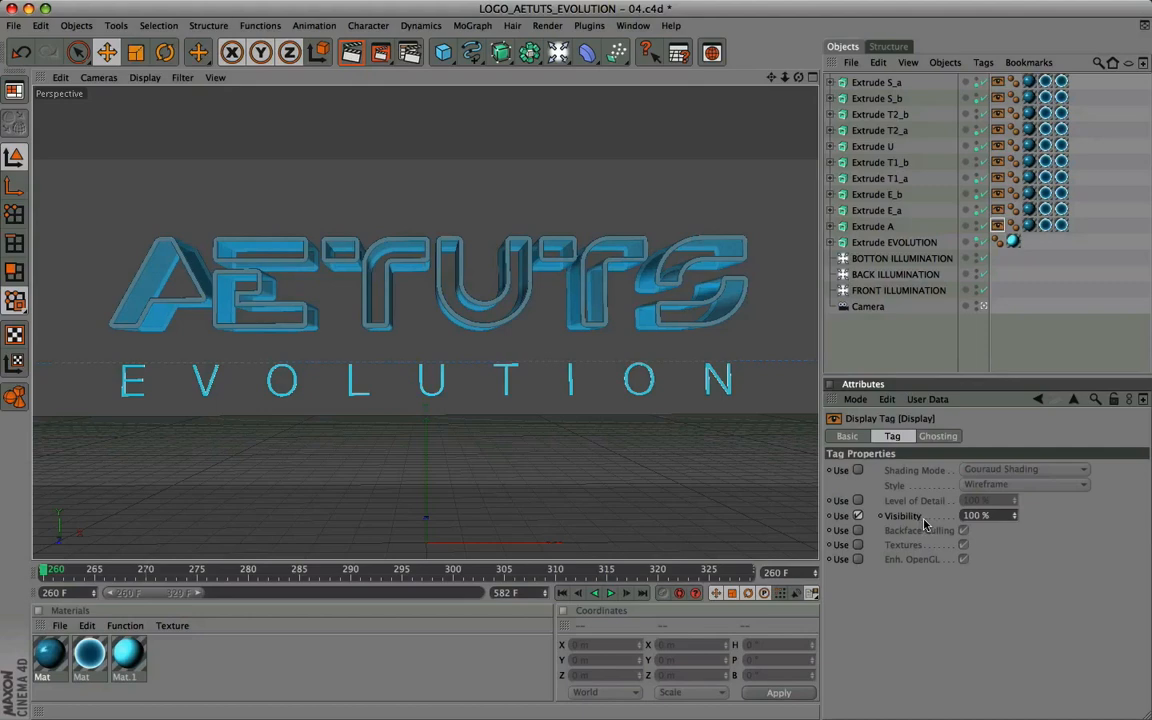
left_click_drag(998, 518, 932, 517)
left_click(881, 516, "ctrl")
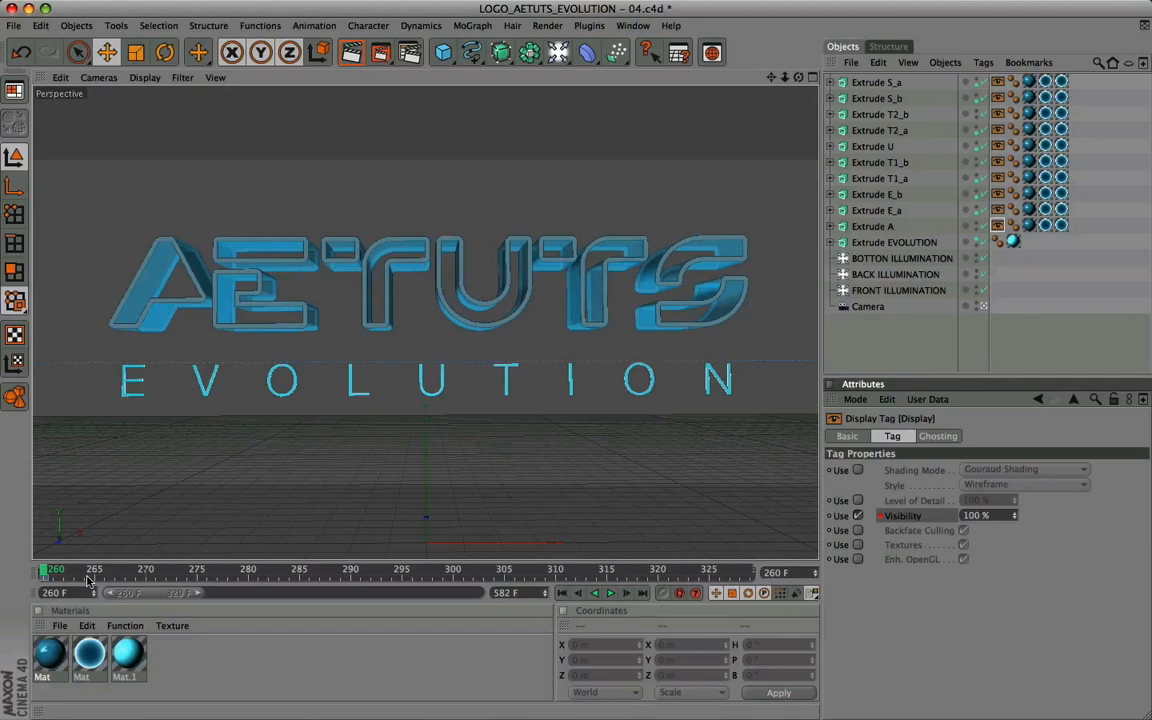
At frame 263, set the Visibility of Extrude A's Display tag to 0% and record a keyframe
left_click(56, 572)
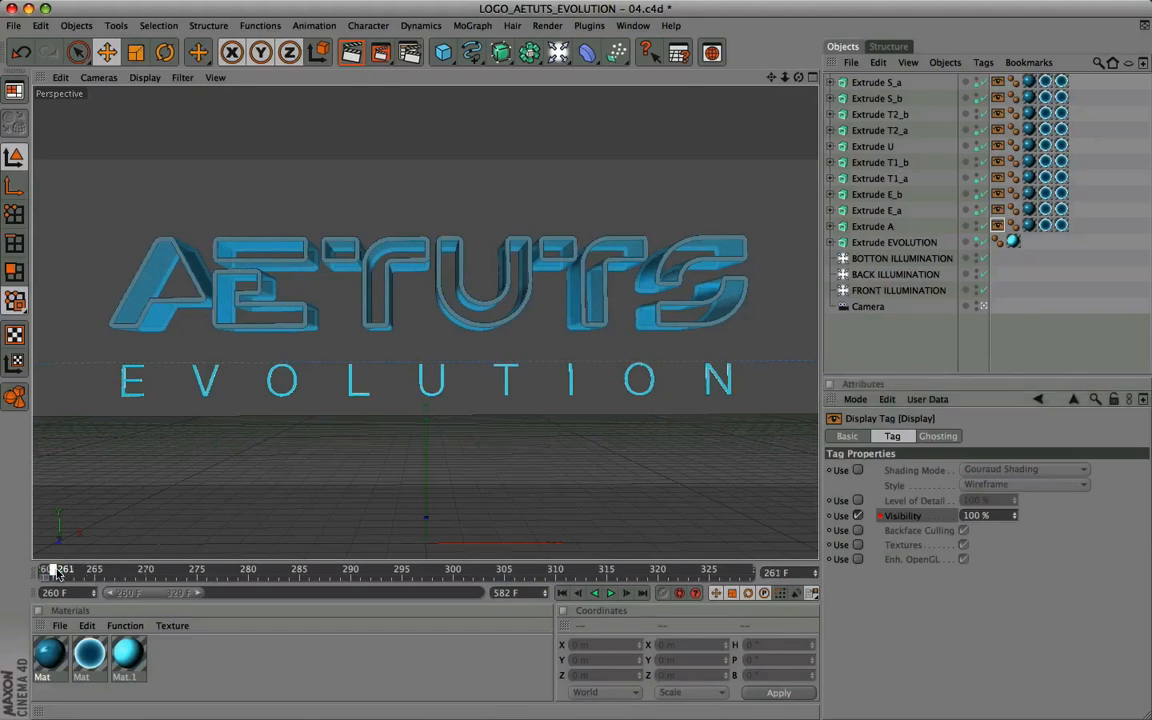
left_click_drag(56, 572, 74, 572)
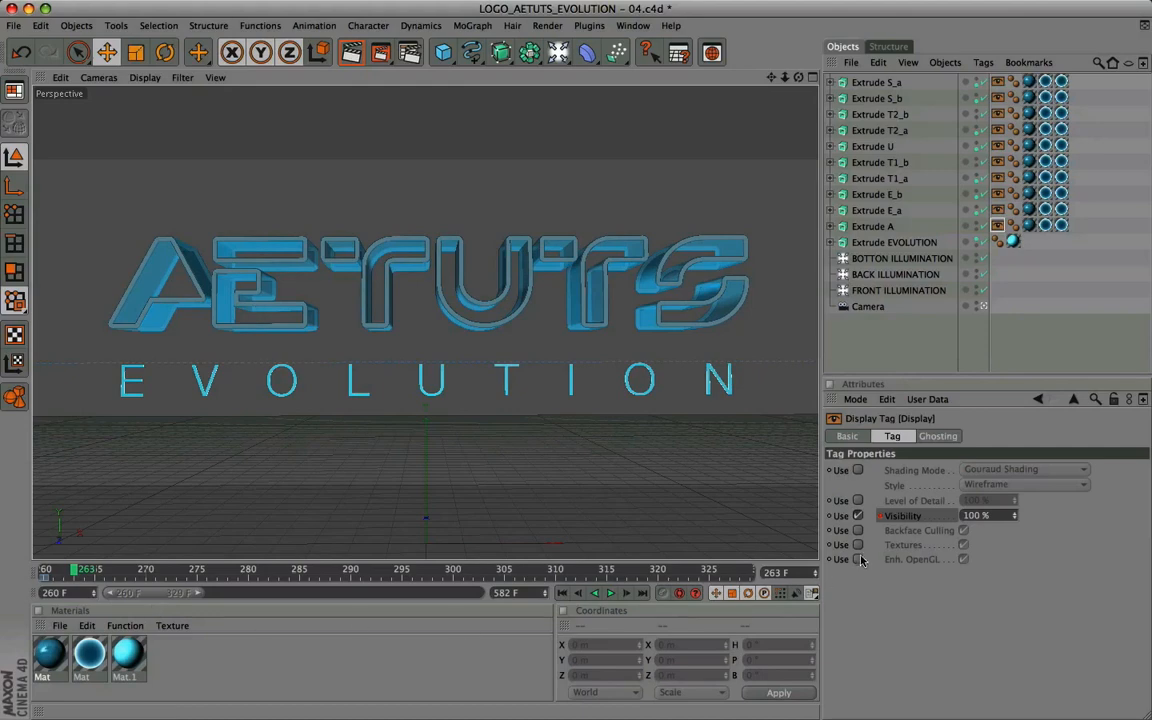
left_click(990, 516)
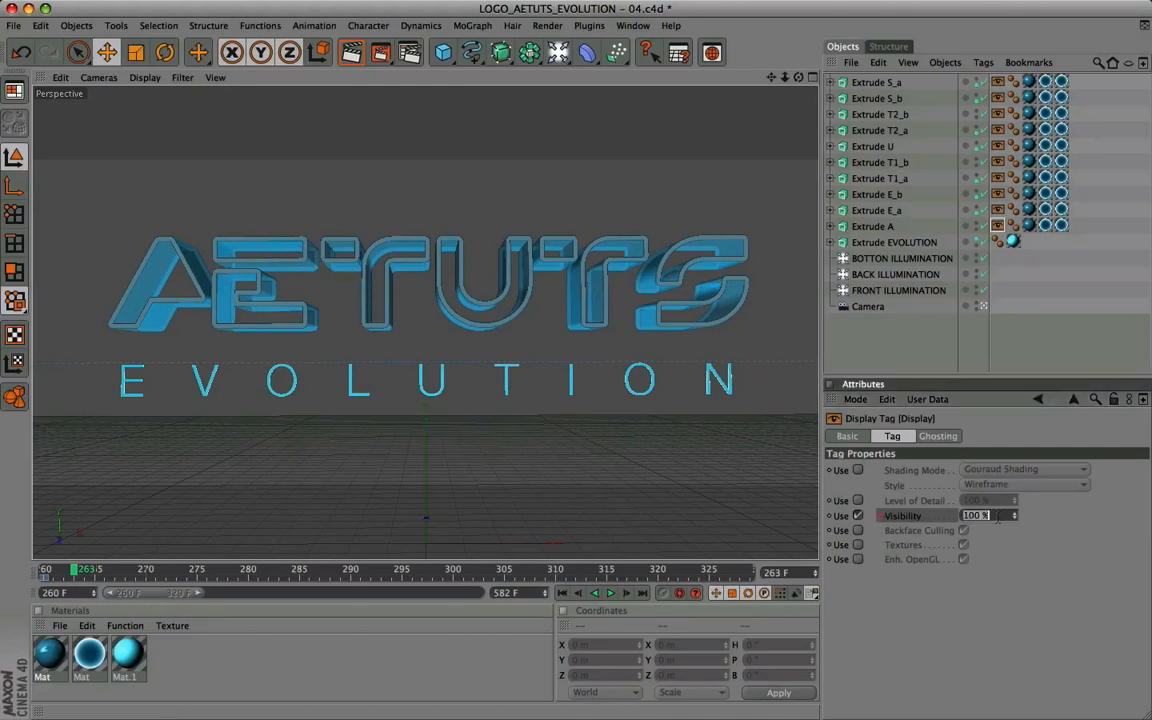
type("0")
key("Return")
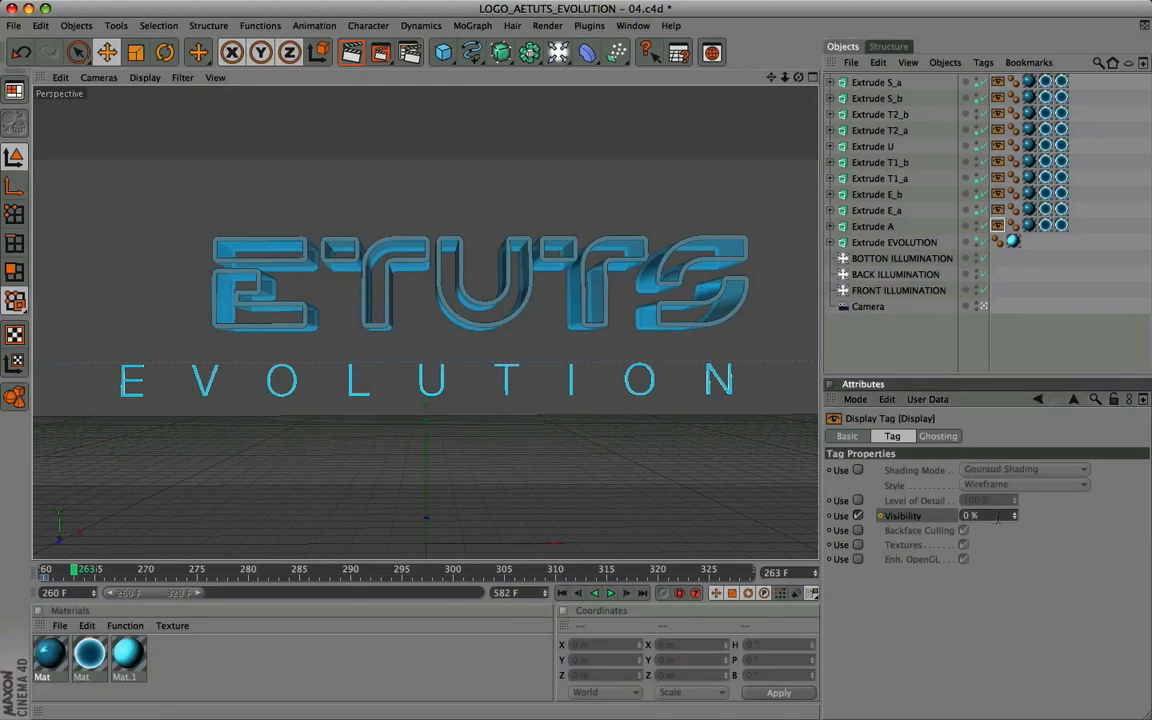
left_click(879, 516, "ctrl")
At frame 266, set the Visibility of Extrude A's Display tag to 80% and record a keyframe
left_click_drag(73, 570, 110, 570)
left_click(985, 516)
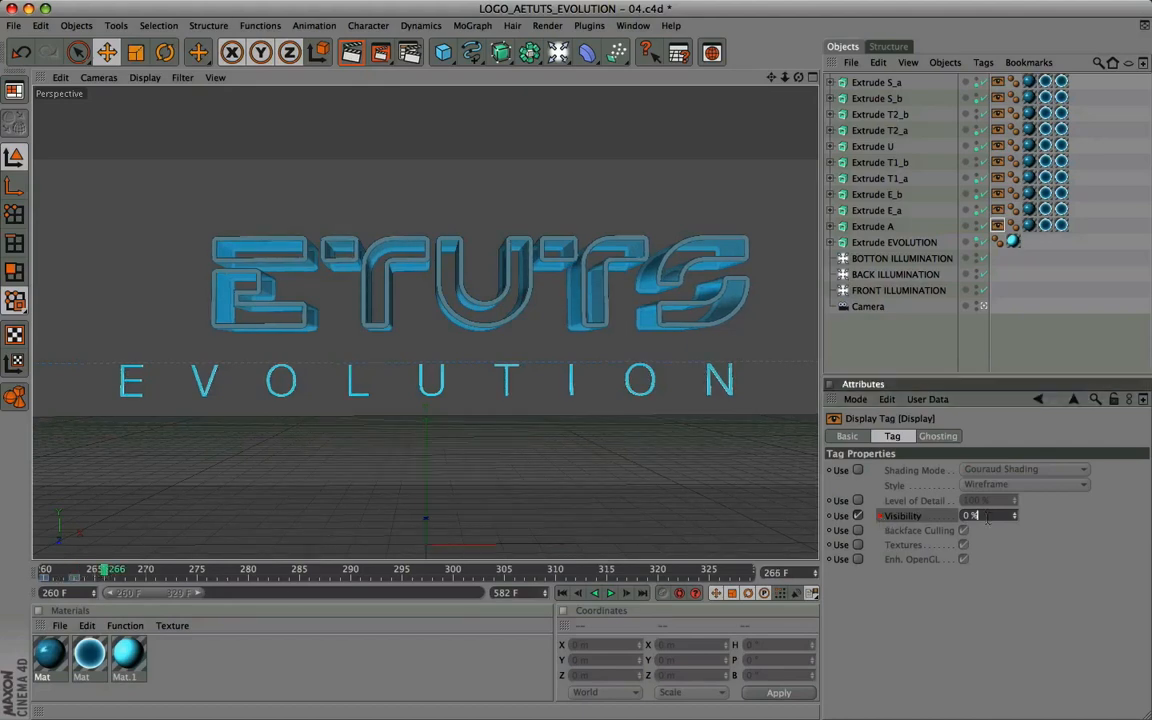
type("80")
key("Return")
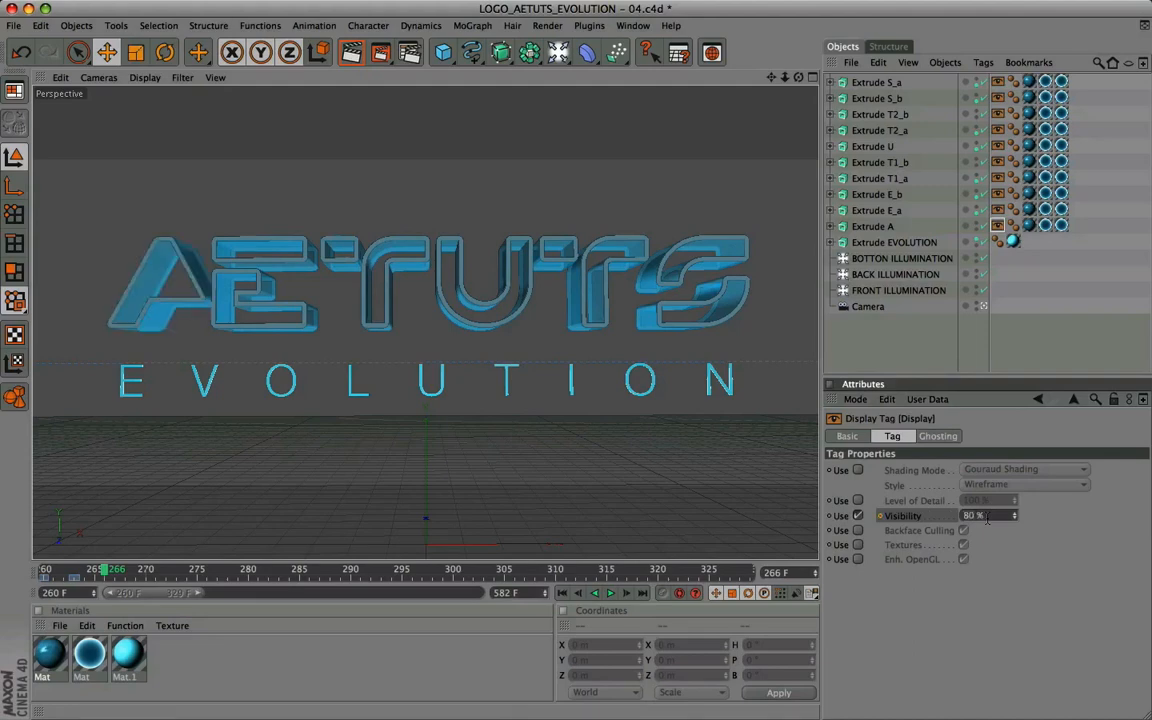
left_click(878, 517, "ctrl")
At frame 269, set the Visibility of Extrude A's Display tag to 0% and record a keyframe
left_click(117, 570)
left_click_drag(117, 570, 140, 570)
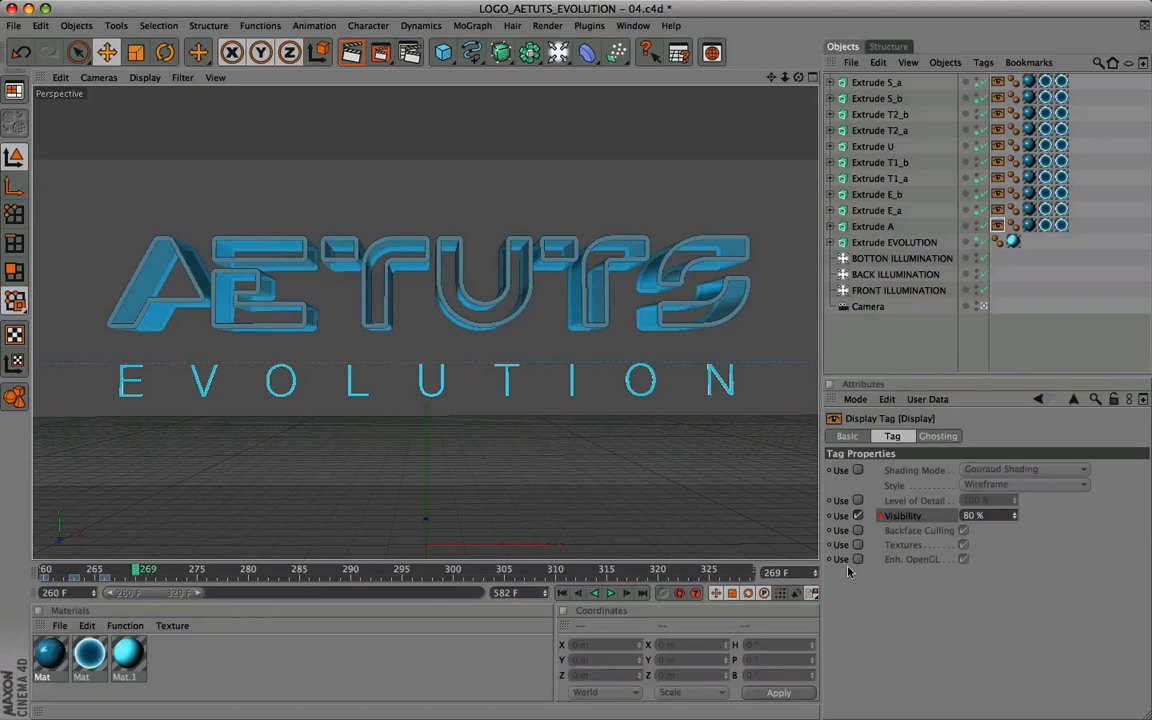
left_click(987, 516)
double_click(988, 518)
type("0")
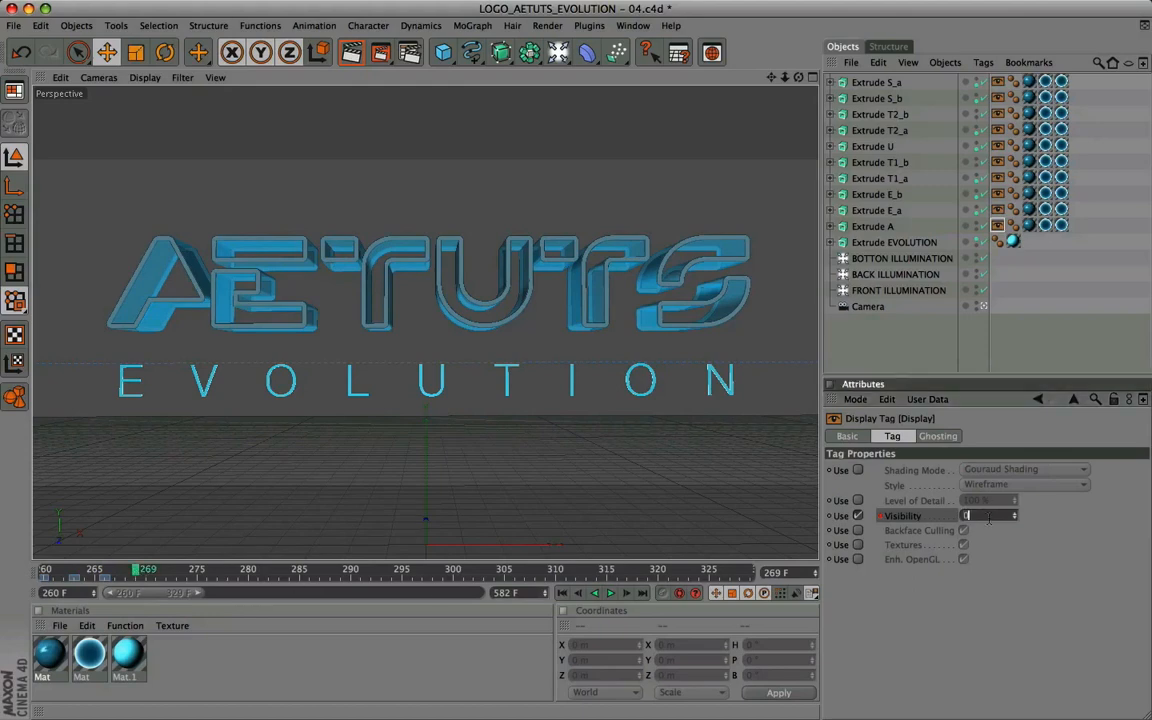
key("Return")
left_click(878, 516, "ctrl")
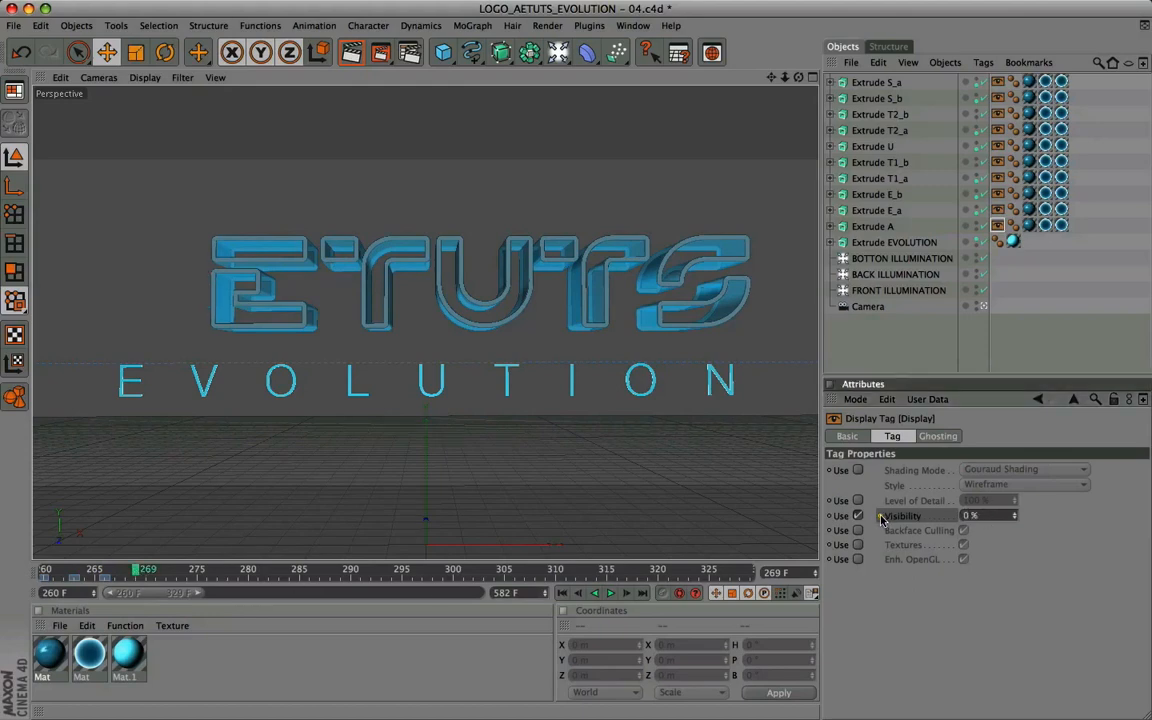
At frame 272, set the Visibility of Extrude A's Display tag to 50% and record a keyframe
left_click_drag(161, 569, 169, 571)
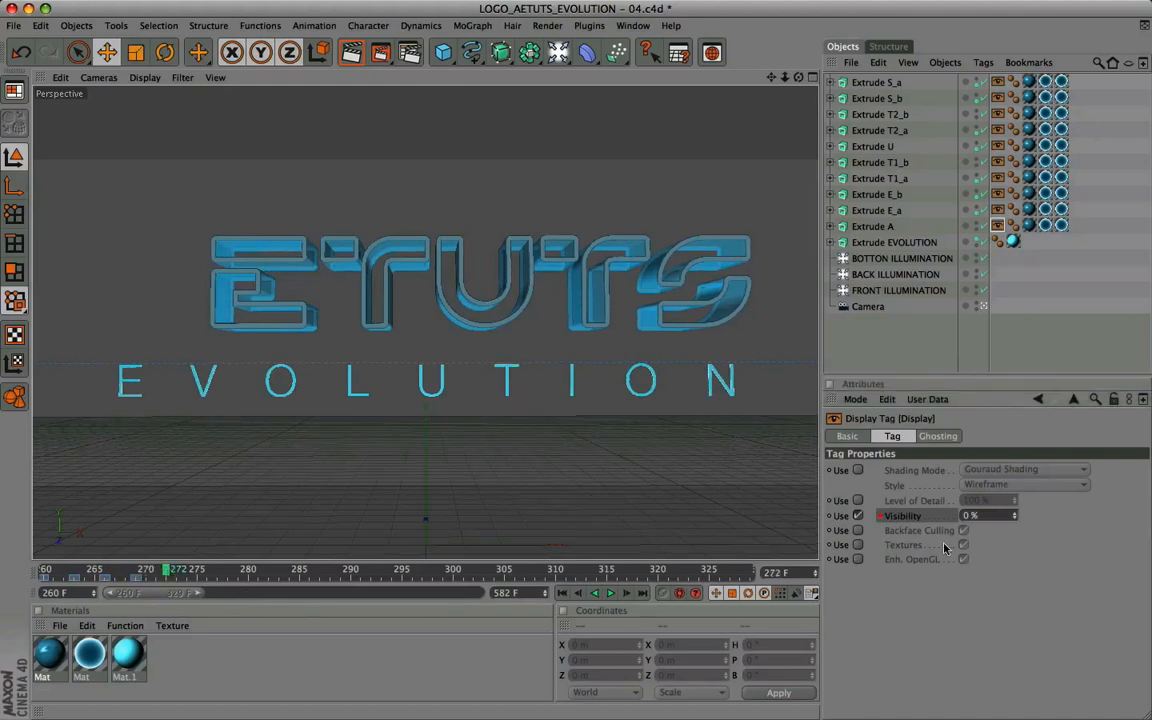
double_click(997, 516)
type("50")
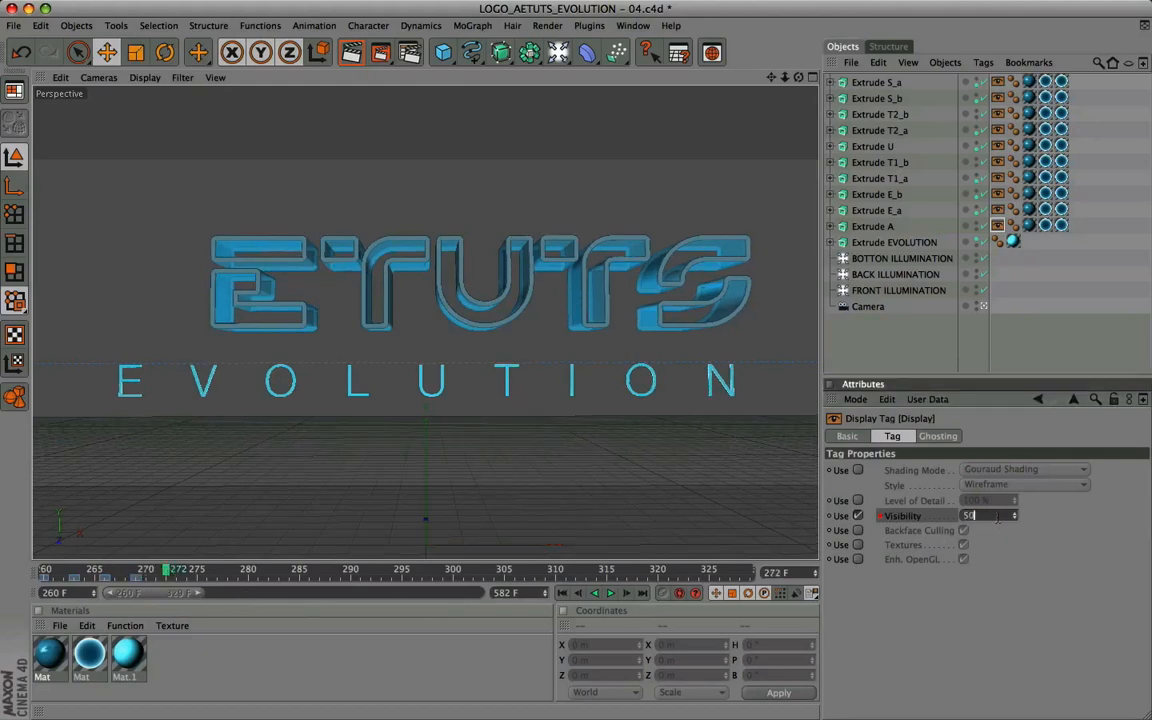
key("Return")
left_click(880, 516)
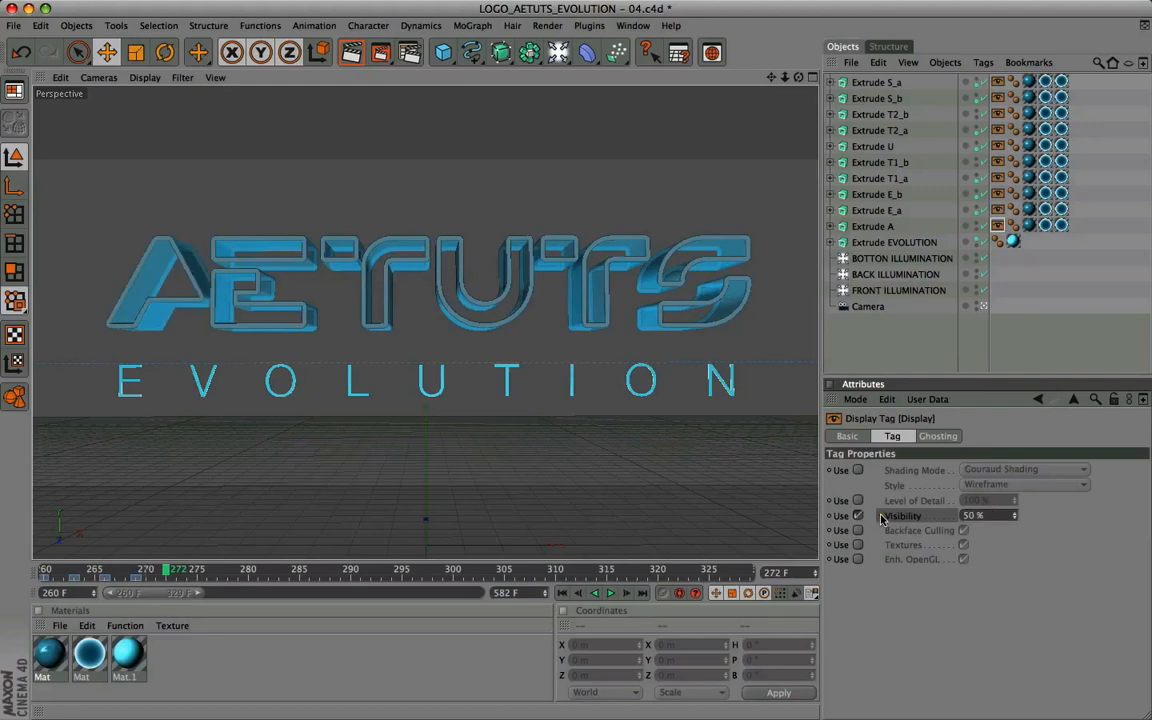
At frame 275, set the Visibility of Extrude A's Display tag to 0% and record a keyframe
left_click_drag(172, 563, 200, 565)
double_click(985, 515)
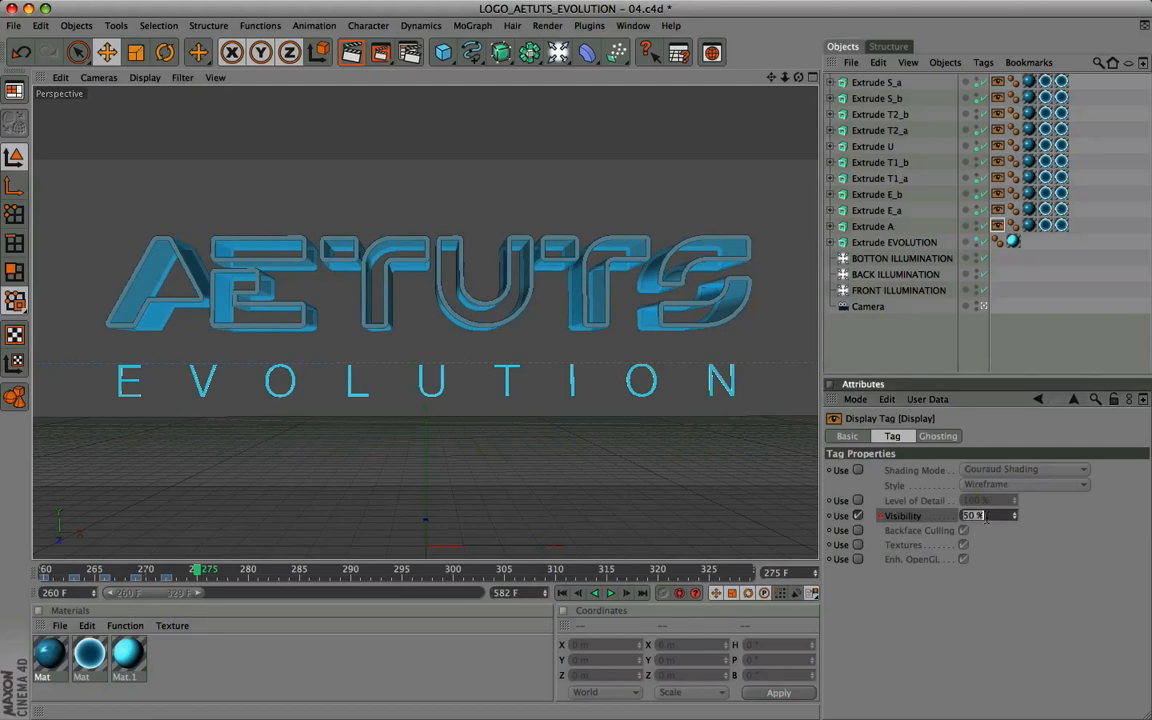
type("0")
key("Return")
left_click(880, 516)
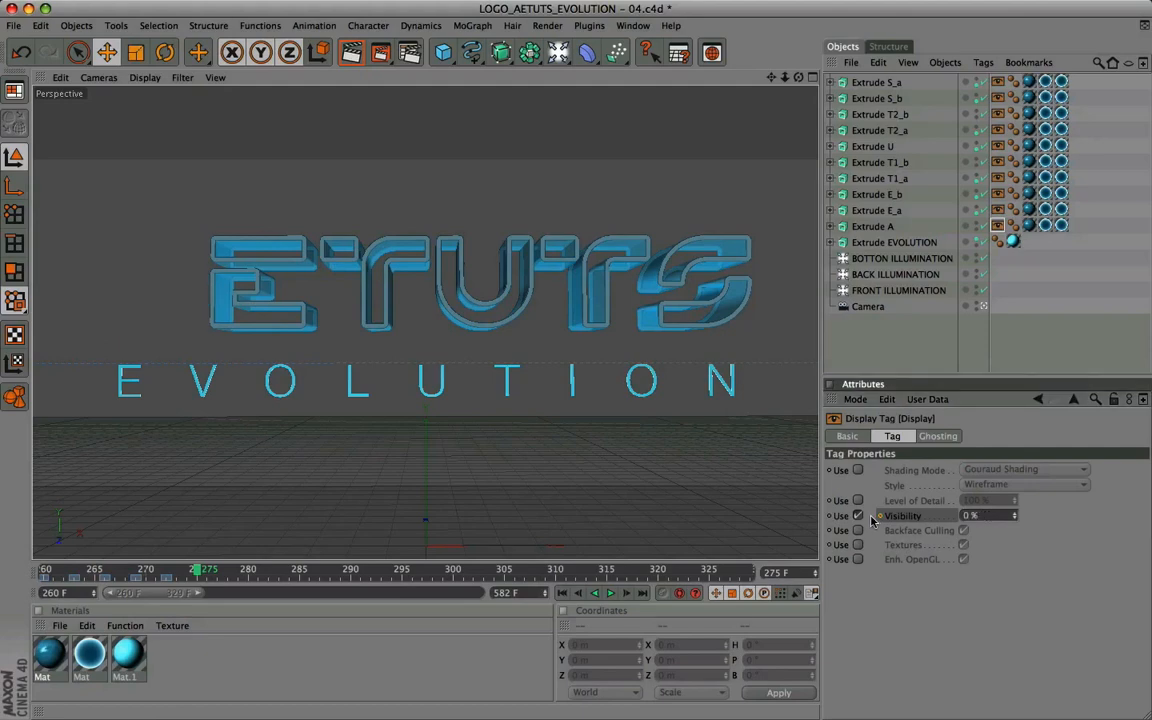
At frame 278, set the Visibility of Extrude A's Display tag to 30% and record a keyframe
left_click_drag(203, 569, 232, 569)
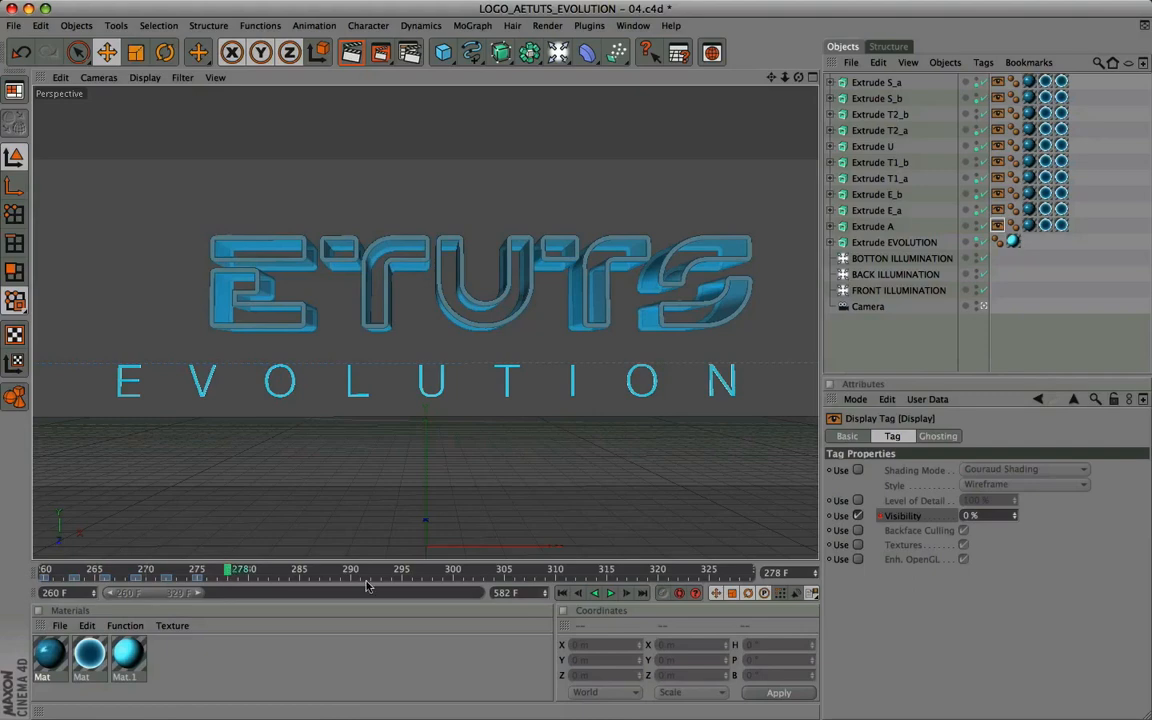
double_click(978, 516)
type("30")
key("Return")
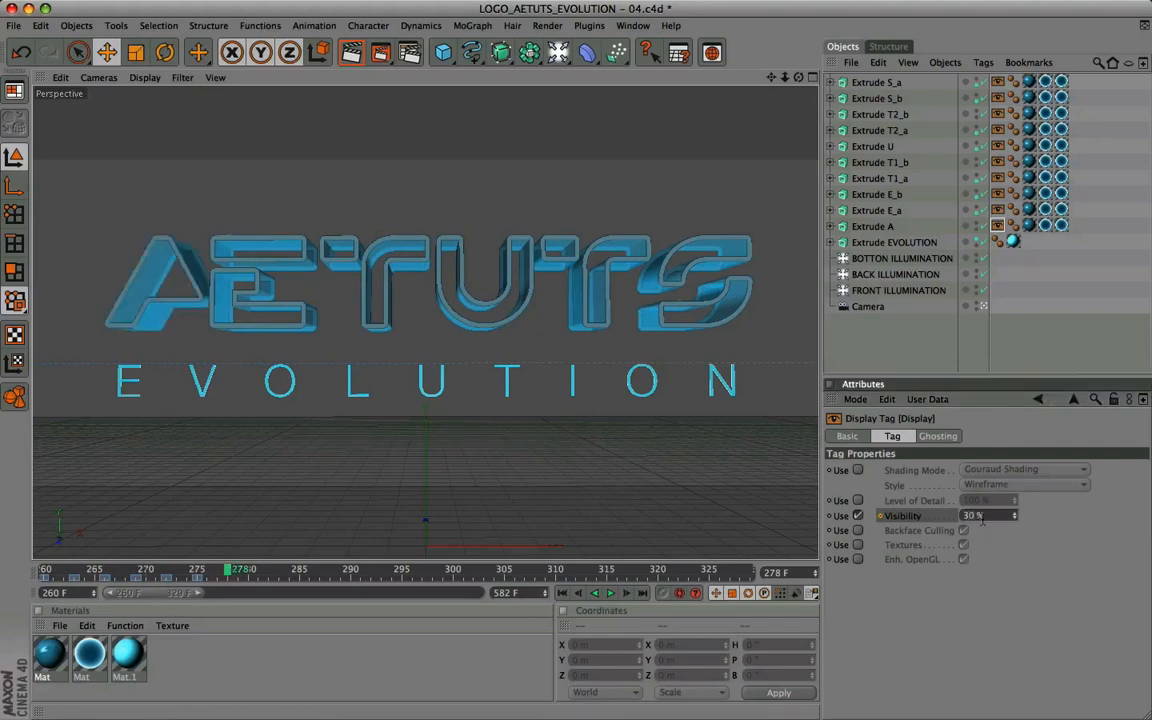
left_click(880, 516, "ctrl")
Record a 0% Visibility keyframe for Extrude A at frame 281 and scrub the timeline to check the letter's flicker
left_click_drag(238, 570, 258, 570)
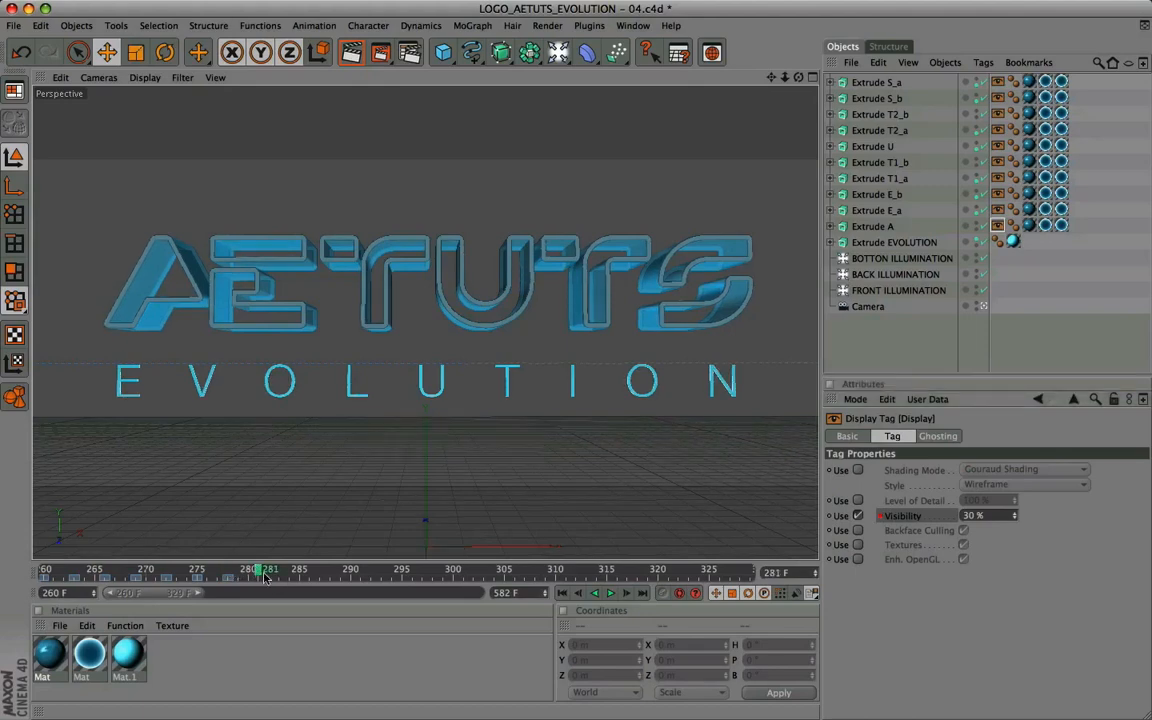
left_click(988, 516)
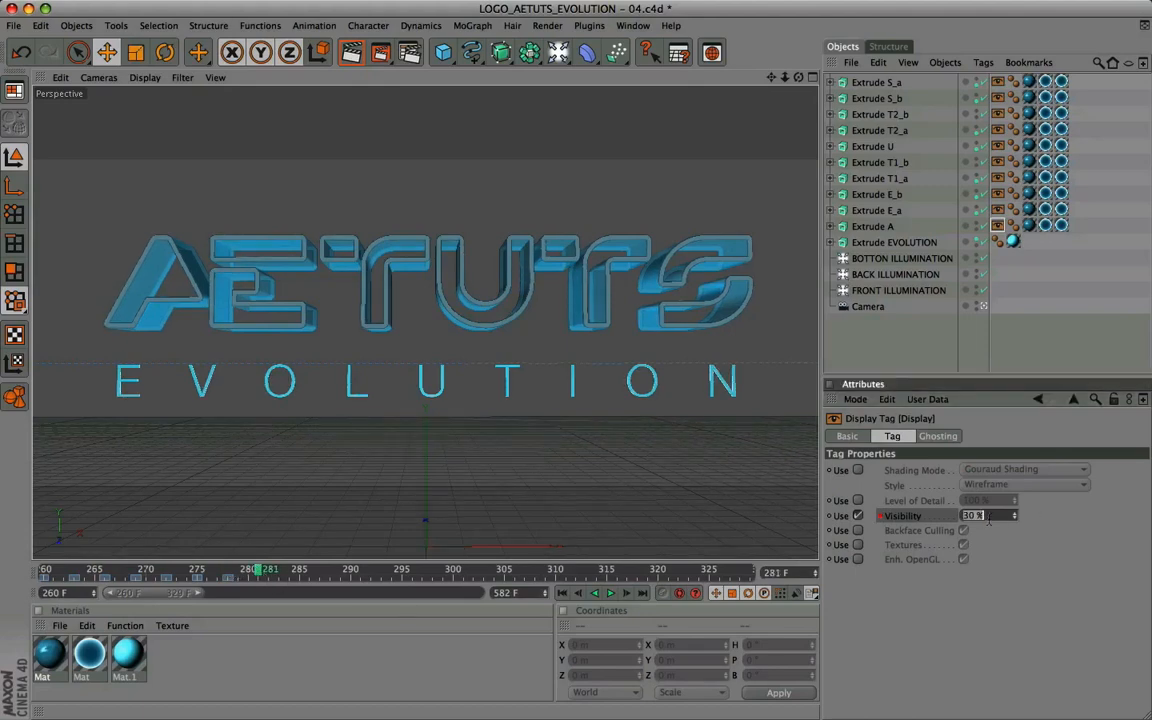
type("0")
key("Return")
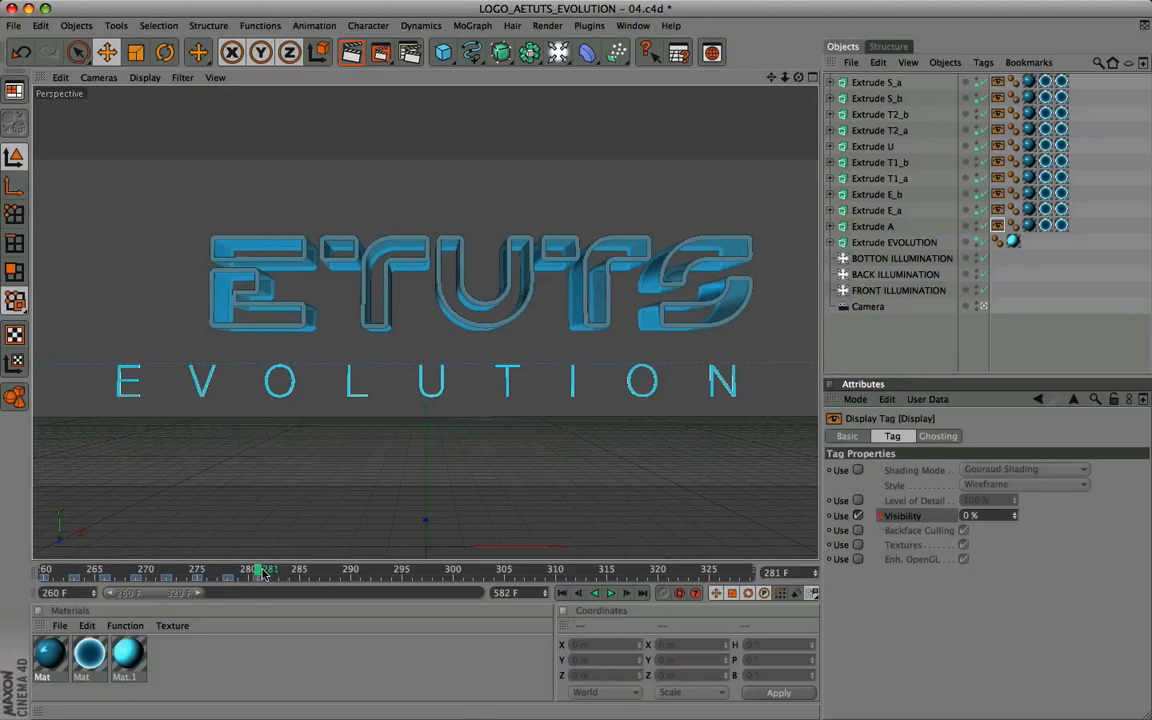
left_click(152, 569)
left_click_drag(152, 569, 264, 572)
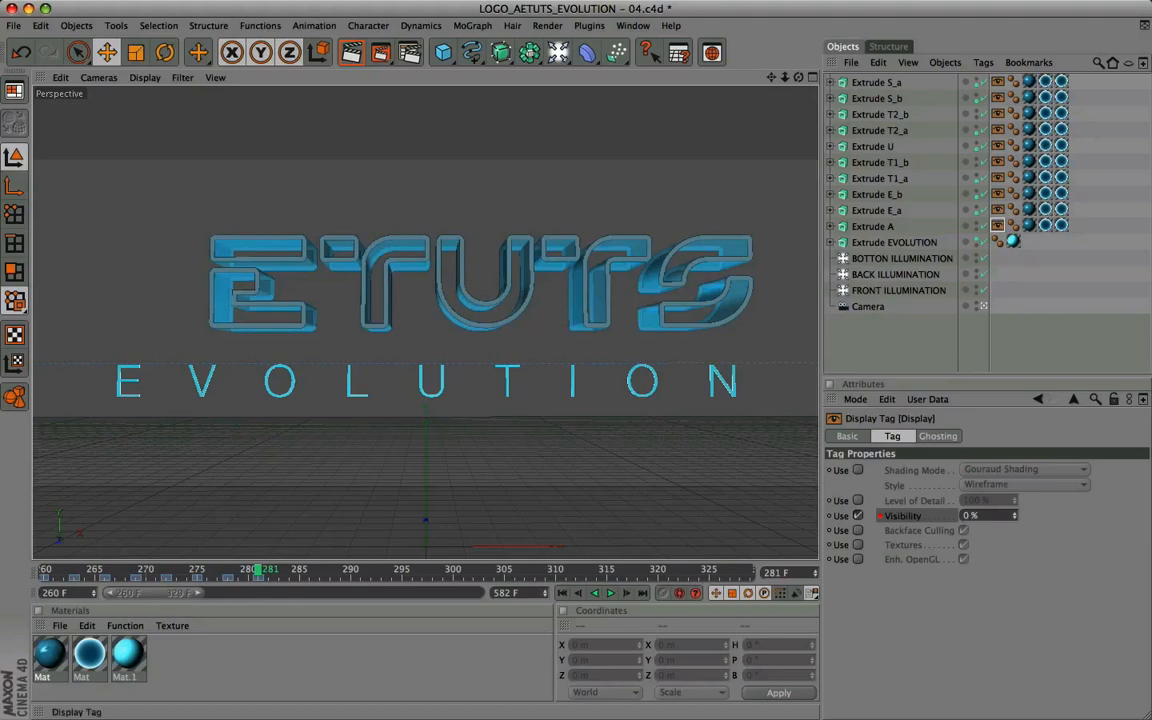
Enable Visibility in the Display tags of Extrude S_a and Extrude S_b together and record a 100% keyframe at frame 264
left_click(873, 227)
left_click(868, 83)
left_click(998, 82)
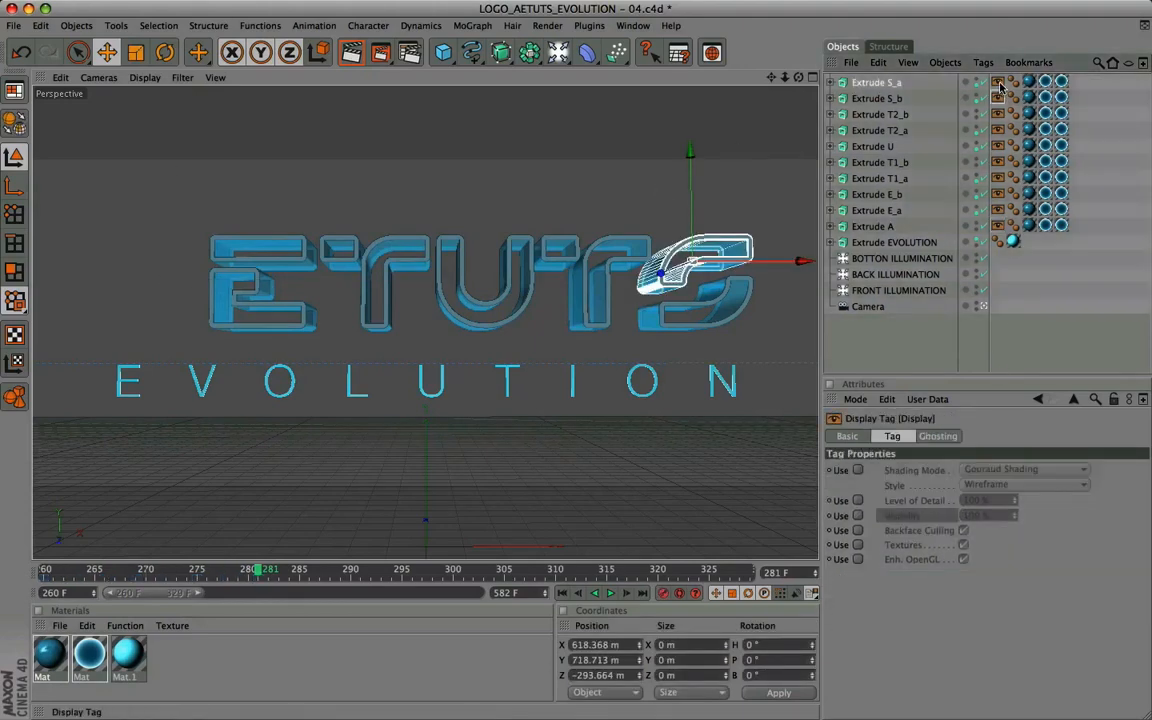
left_click(998, 98, "shift")
left_click(96, 576)
left_click_drag(96, 576, 115, 572)
left_click(857, 515)
left_click(881, 517, "ctrl")
Set the Visibility of both S extrudes' Display tags to 0% at frame 267 and record a keyframe
double_click(997, 520)
type("0")
key("Return")
left_click(881, 516, "ctrl")
At frame 270, set the Visibility of both S extrudes' Display tags to 80% and record a keyframe
left_click(146, 571)
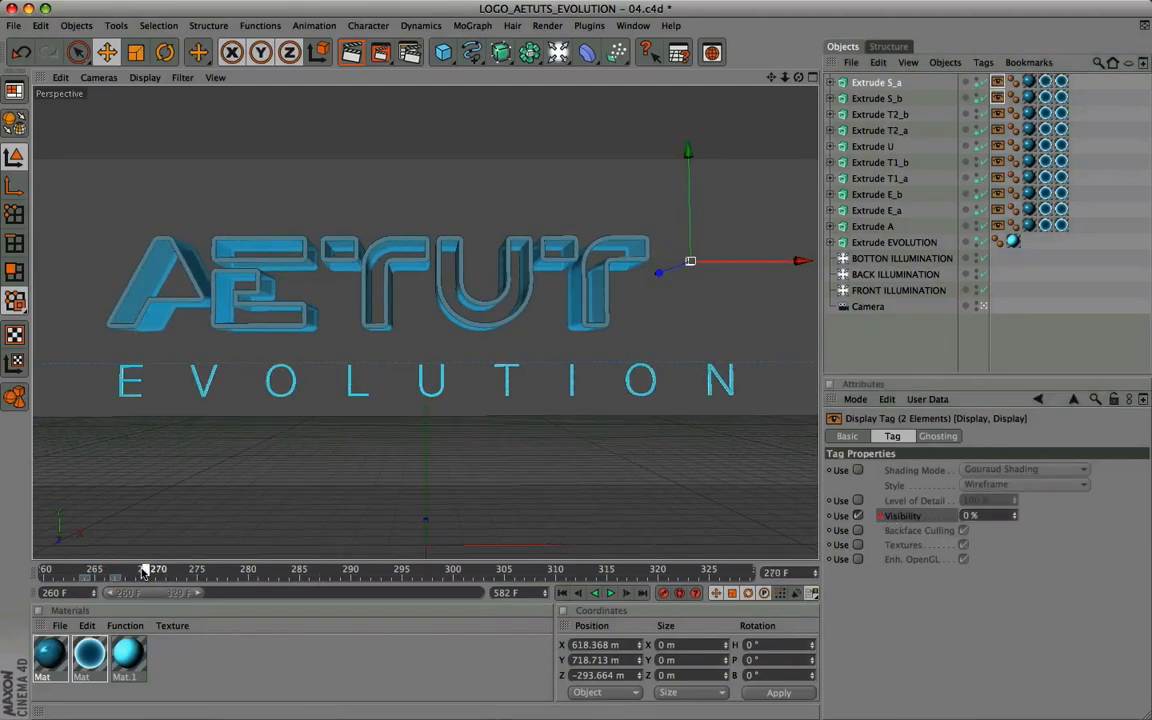
double_click(978, 516)
type("80")
key("Return")
left_click(881, 516, "ctrl")
Record a 0% Visibility keyframe for both S extrudes at frame 273 and a further Visibility keyframe at frame 276
left_click_drag(149, 573, 298, 572)
double_click(978, 516)
type("0")
key("Return")
left_click(881, 516, "ctrl")
double_click(978, 516)
key("Return")
left_click(881, 516, "ctrl")
Record Visibility keyframes for both S extrudes' Display tags at 0% on frame 279 and 30% on frame 282
double_click(980, 516)
type("0")
key("Return")
left_click(881, 516, "ctrl")
double_click(978, 516)
type("30")
key("Return")
left_click(881, 516, "ctrl")
Set the Visibility of both S extrudes' Display tags to 0% at frame 285 and record the keyframe
double_click(980, 516)
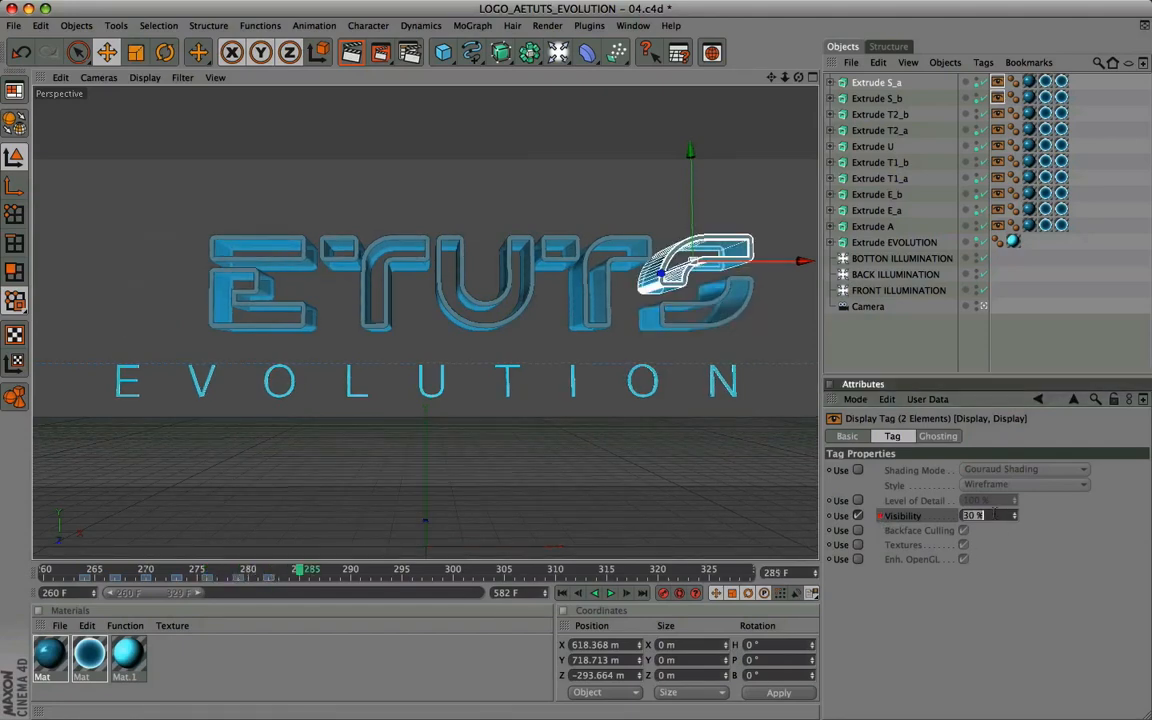
type("0")
key("Return")
left_click(998, 98)
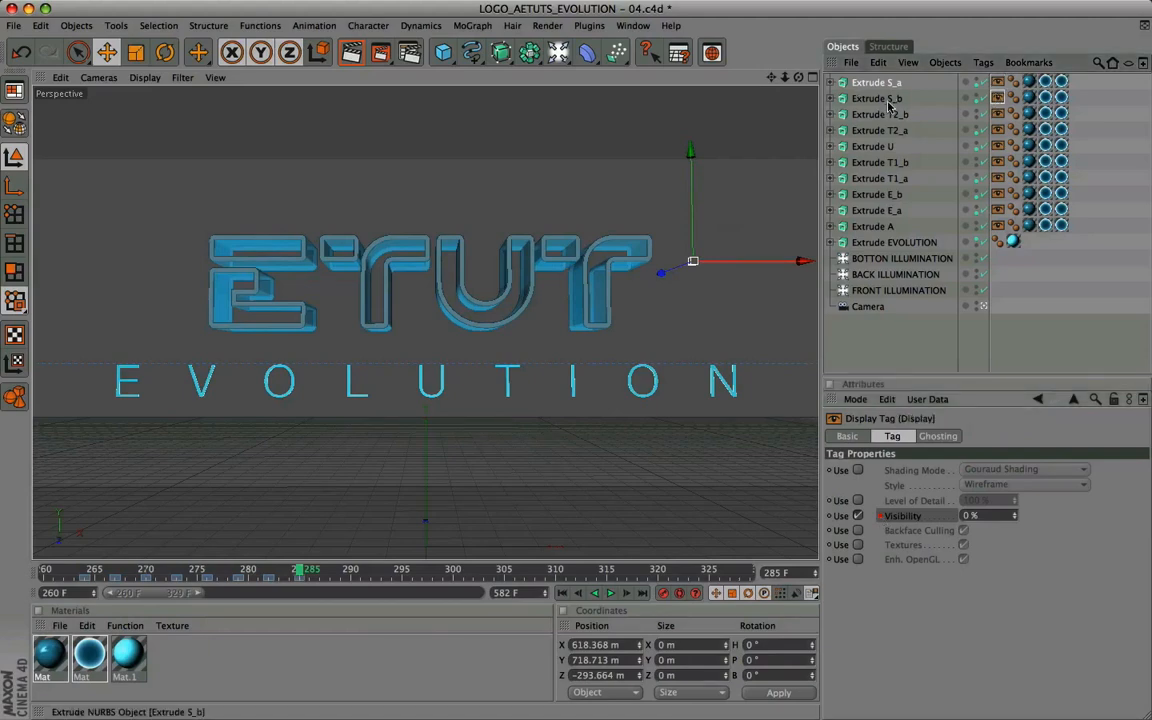
Enable Visibility in the Display tags of Extrude E_a and Extrude E_b together and record a 100% keyframe at frame 270
left_click(872, 212)
left_click(874, 196)
left_click(998, 195)
left_click(998, 211, "shift")
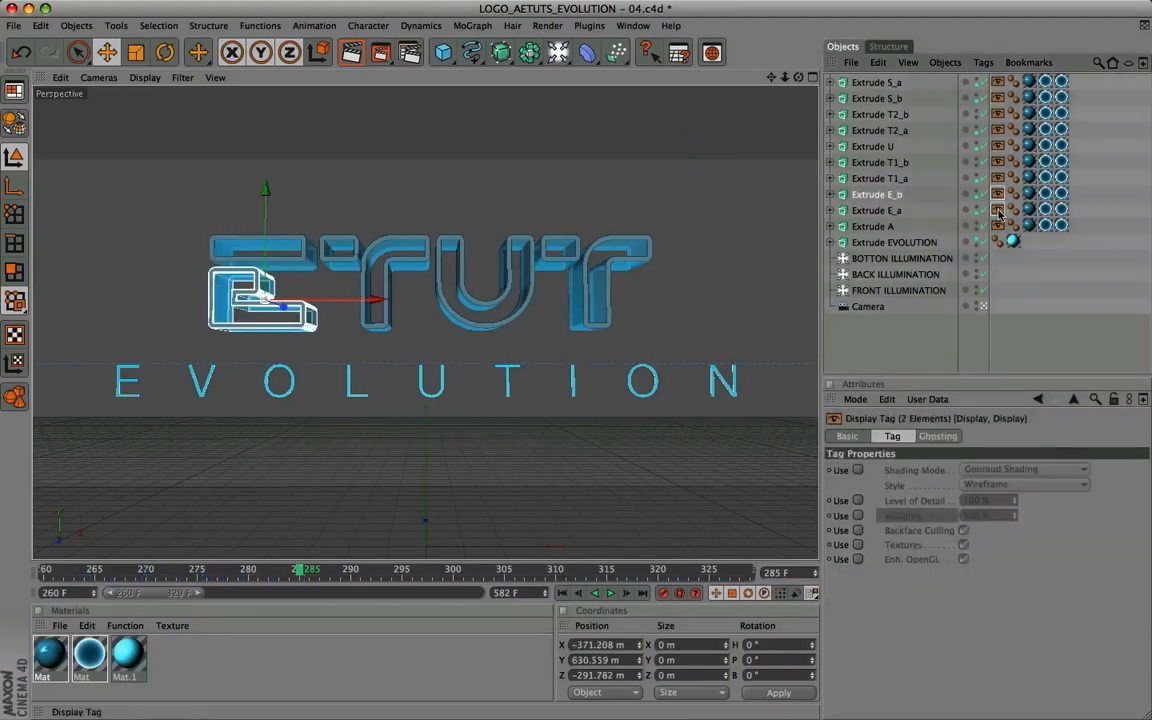
left_click(857, 515)
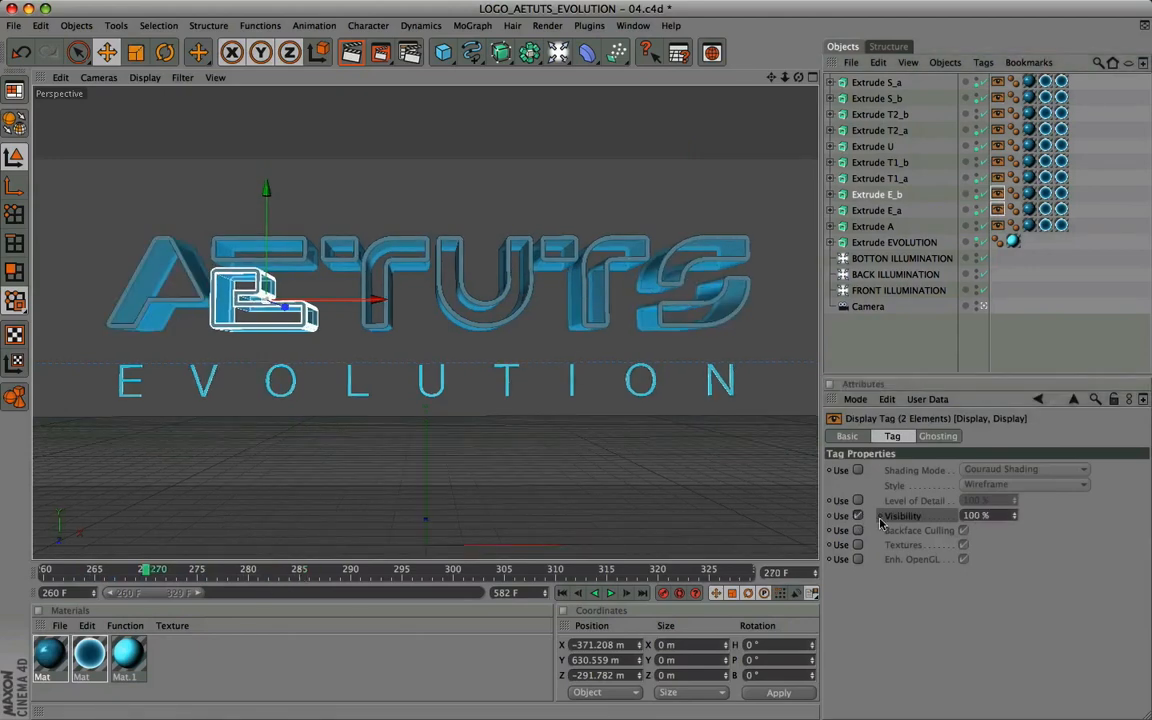
left_click(880, 517, "ctrl")
At frame 273, set the Visibility of both E extrudes' Display tags to 0% and record a keyframe
left_click_drag(146, 571, 176, 571)
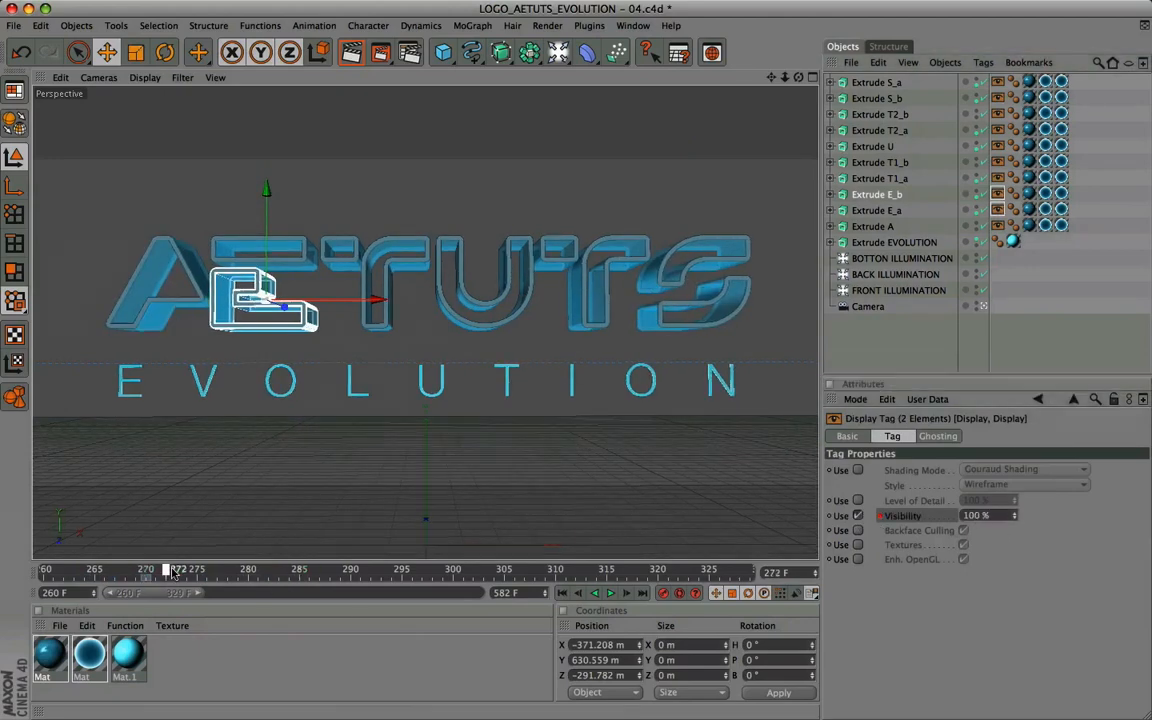
double_click(990, 516)
type("0")
key("Return")
left_click(880, 516, "ctrl")
At frame 276, set the Visibility of both E extrudes' Display tags to 80% and record a keyframe
left_click(207, 571)
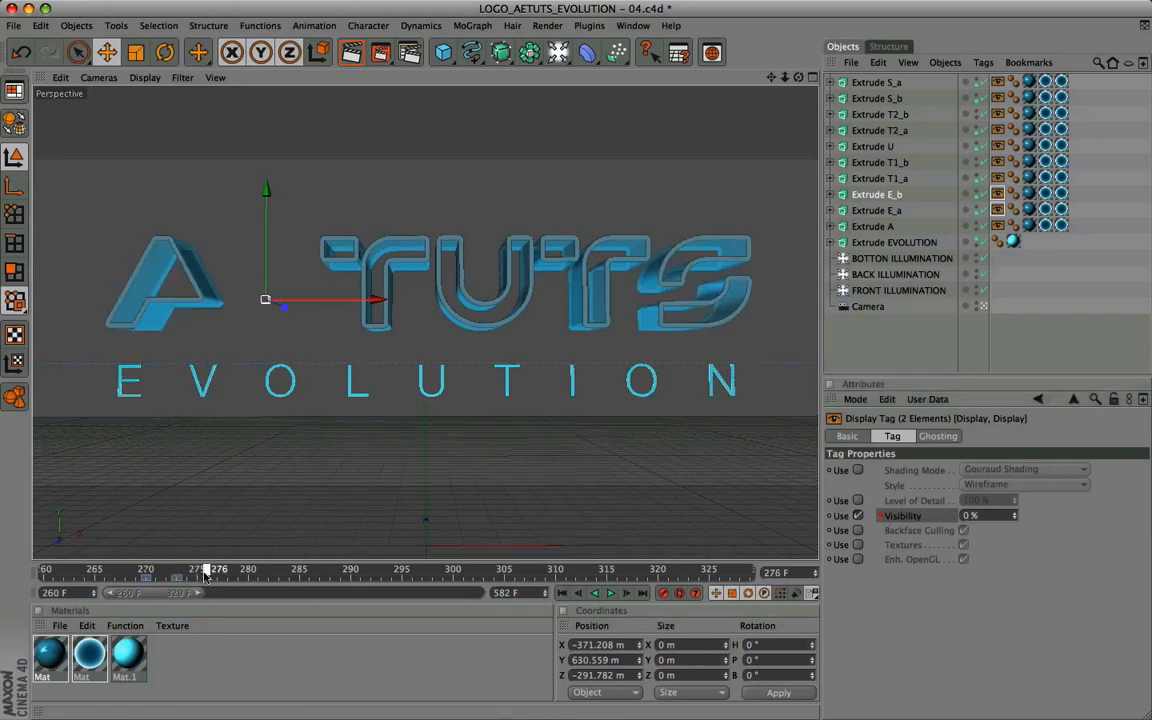
double_click(980, 516)
type("80")
key("Return")
left_click(881, 516, "ctrl")
At frame 279, set the Visibility of both E extrudes' Display tags to 0% and record a keyframe
left_click(238, 571)
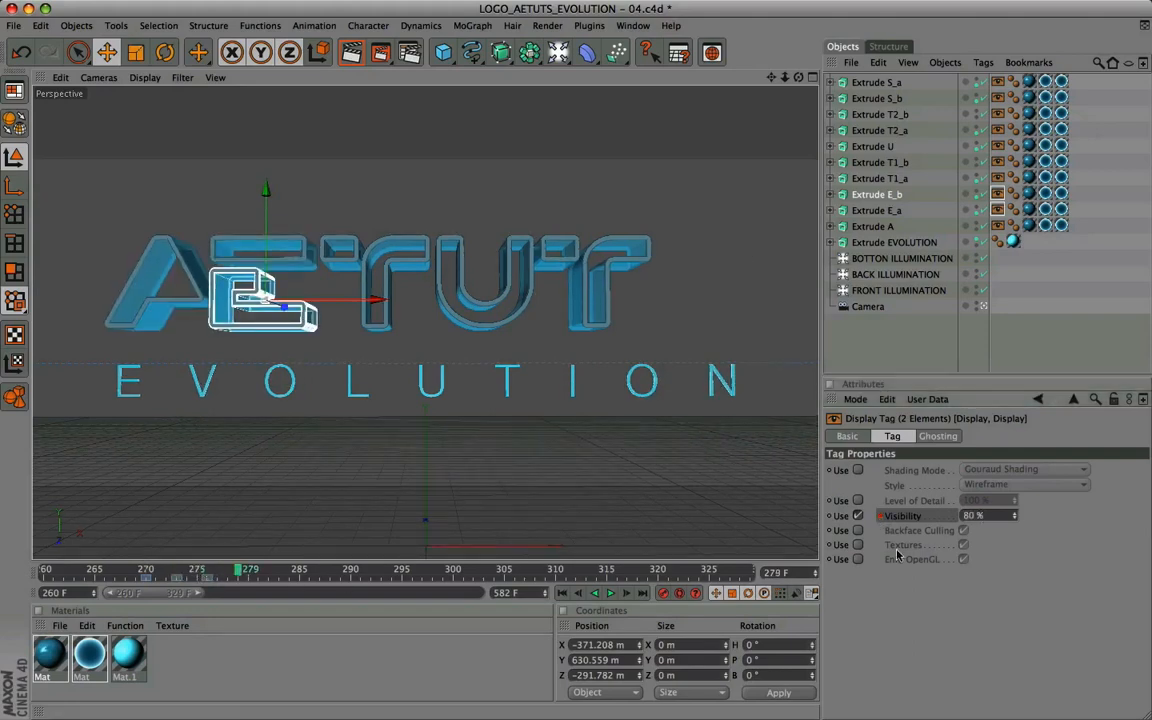
double_click(978, 516)
type("0")
key("Return")
left_click(881, 516, "ctrl")
Record a 50% Visibility keyframe for both E extrudes' Display tags at frame 282 and move the timeline to frame 285
left_click(269, 571)
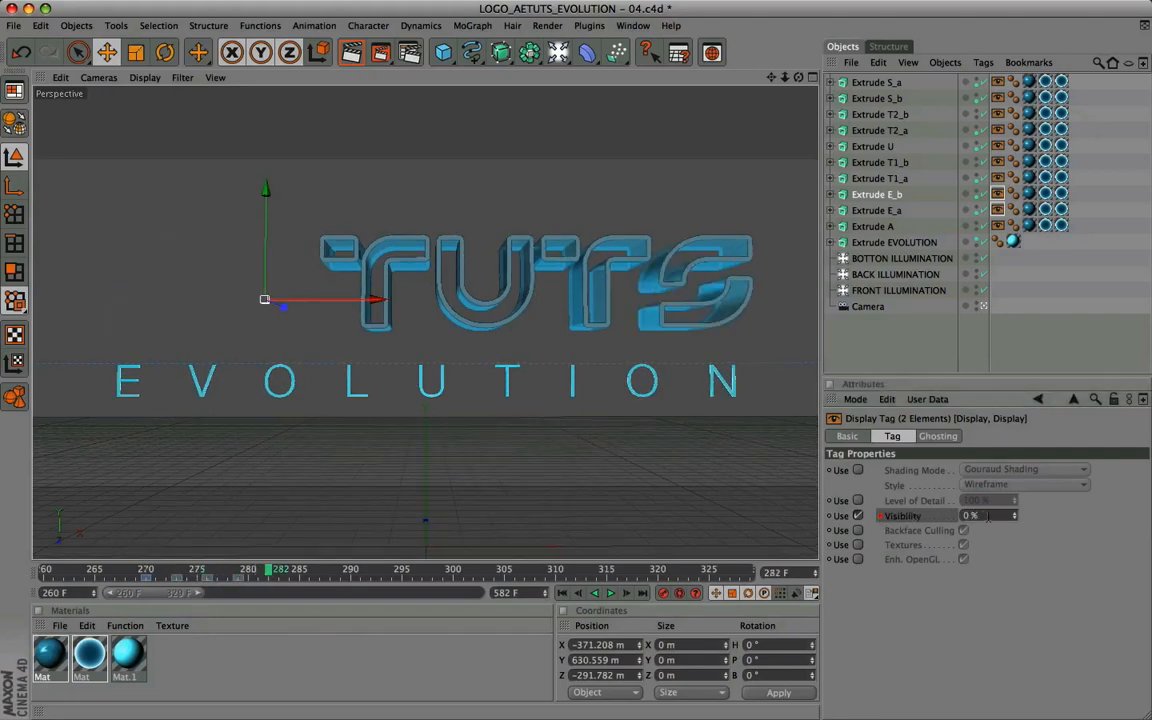
double_click(980, 516)
type("50")
key("Return")
left_click(881, 516, "ctrl")
left_click(300, 571)
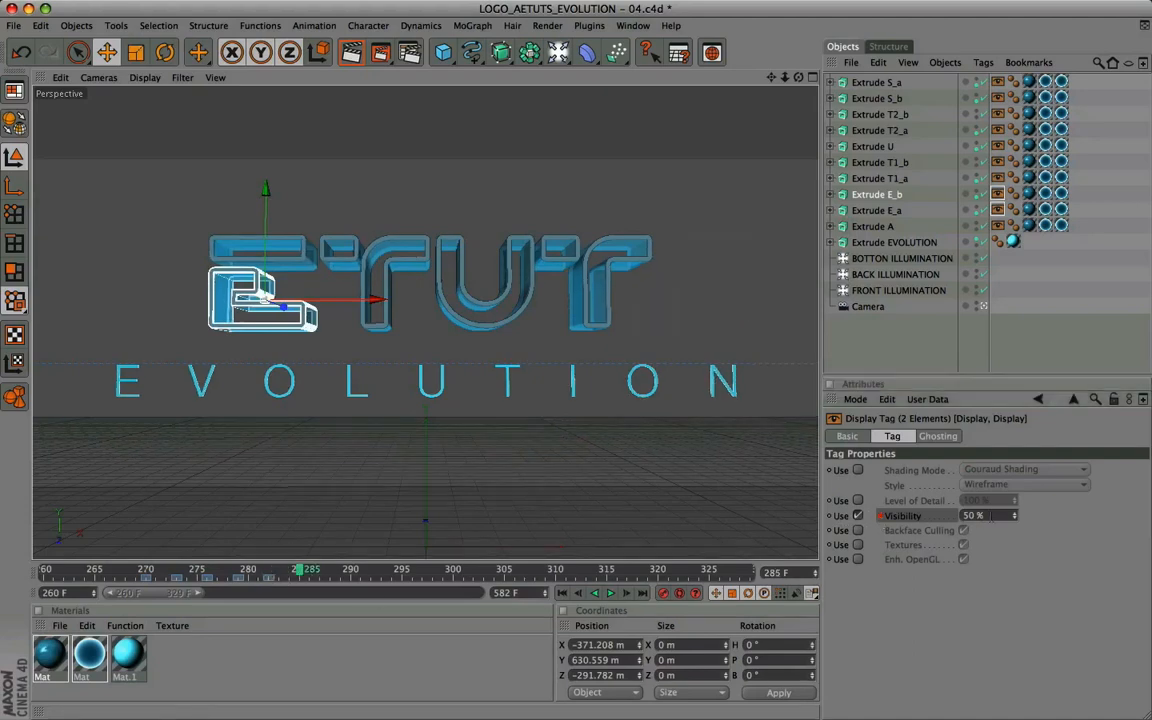
Set the Visibility of both E extrudes' Display tags to 0% at frame 285 and 30% at frame 288, recording keyframes
double_click(980, 516)
type("0")
key("Return")
left_click(331, 571)
double_click(978, 516)
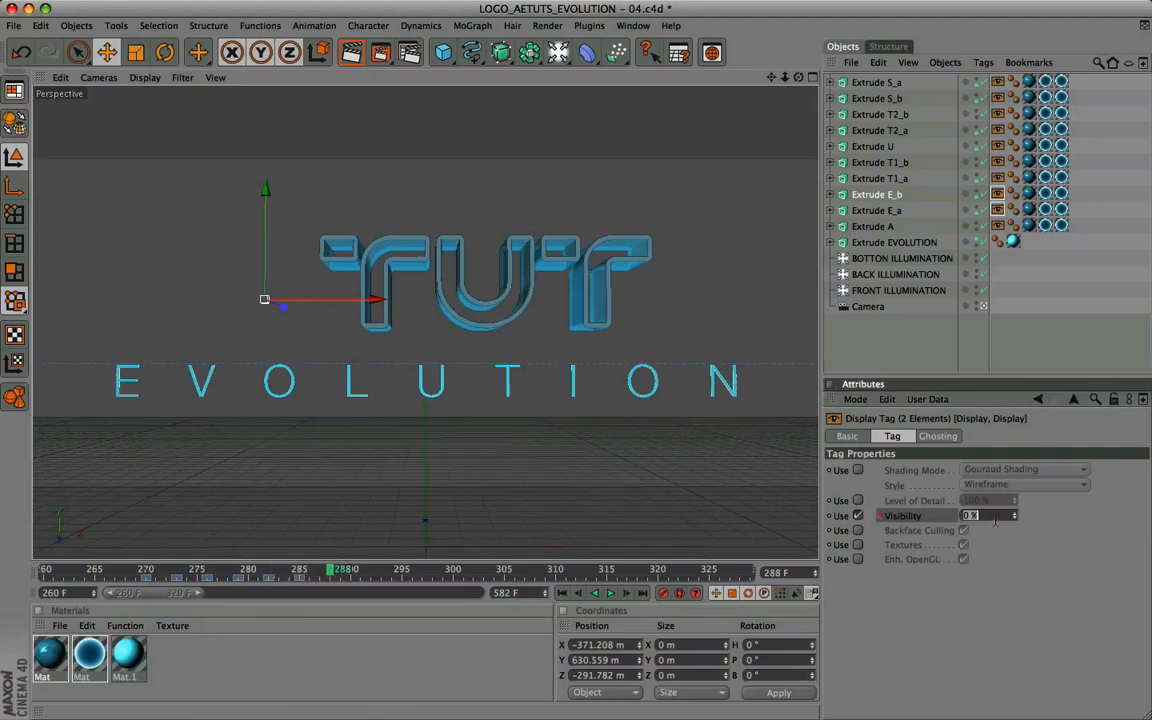
type("30")
key("Return")
At frame 291, set the Visibility of both E extrudes' Display tags to 0% and record a keyframe
left_click(361, 571)
double_click(979, 516)
type("0")
key("Return")
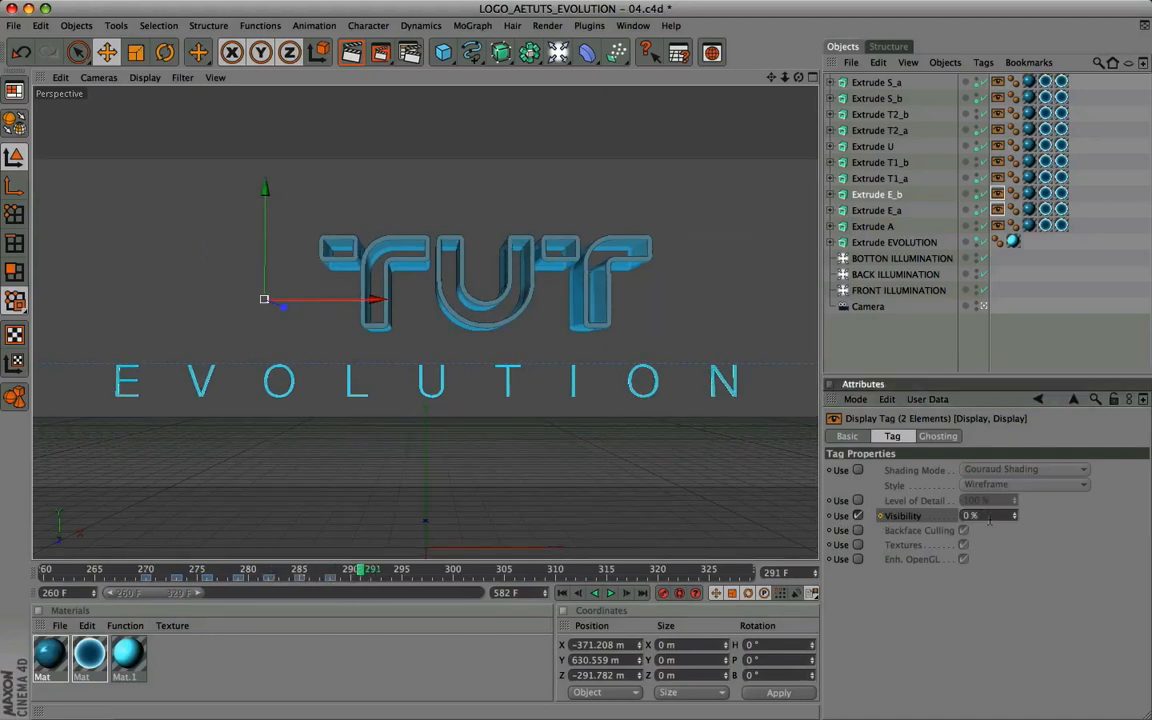
left_click(881, 516, "ctrl")
Enable Visibility on the Display tags of Extrude T2_a and T2_b and record a 100% keyframe at frame 276
left_click(853, 133)
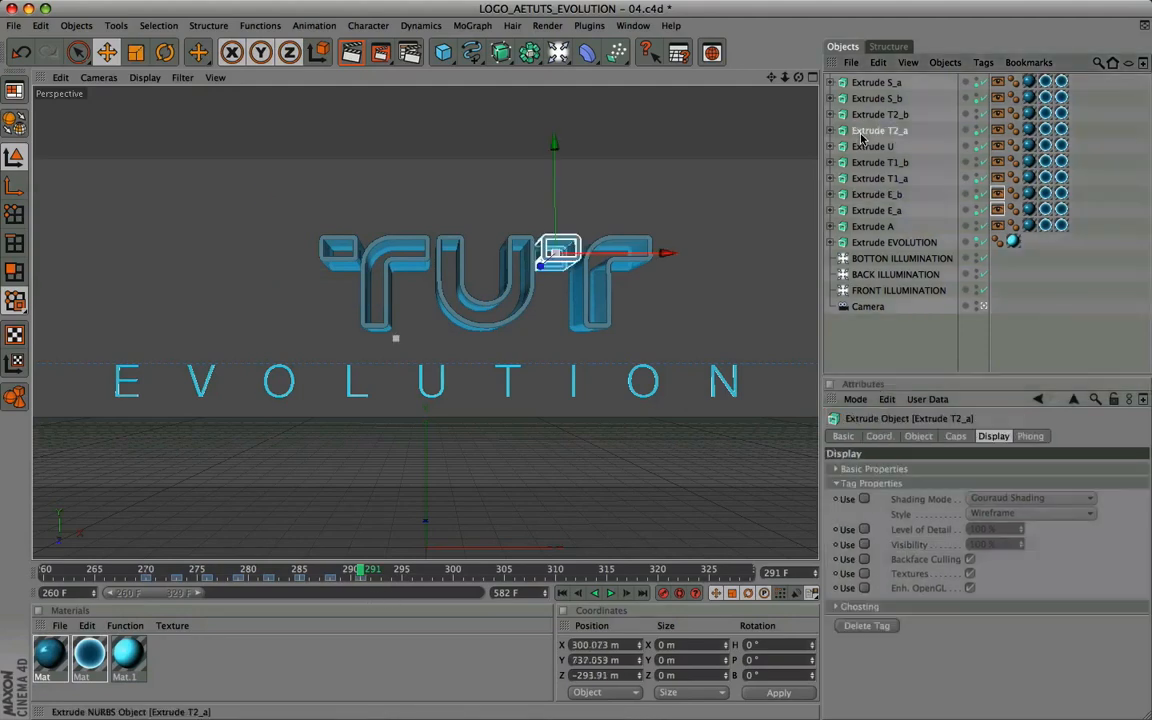
left_click(868, 118)
left_click(998, 115)
left_click(998, 131, "shift")
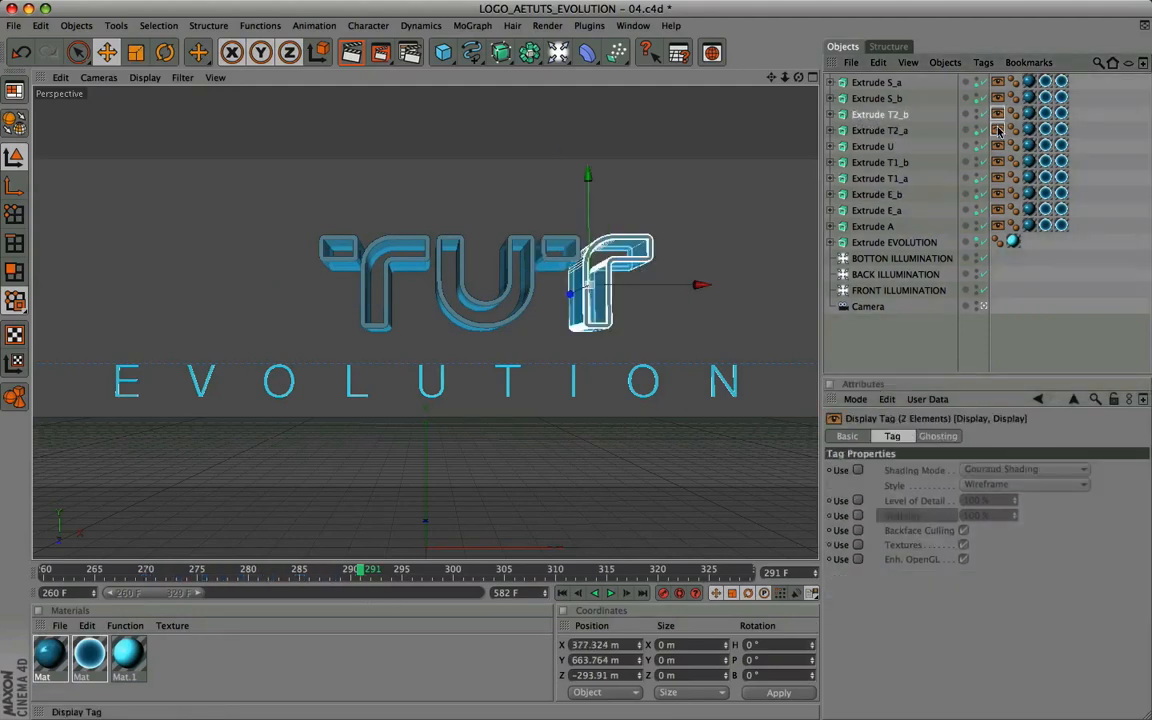
left_click(207, 571)
left_click(858, 516)
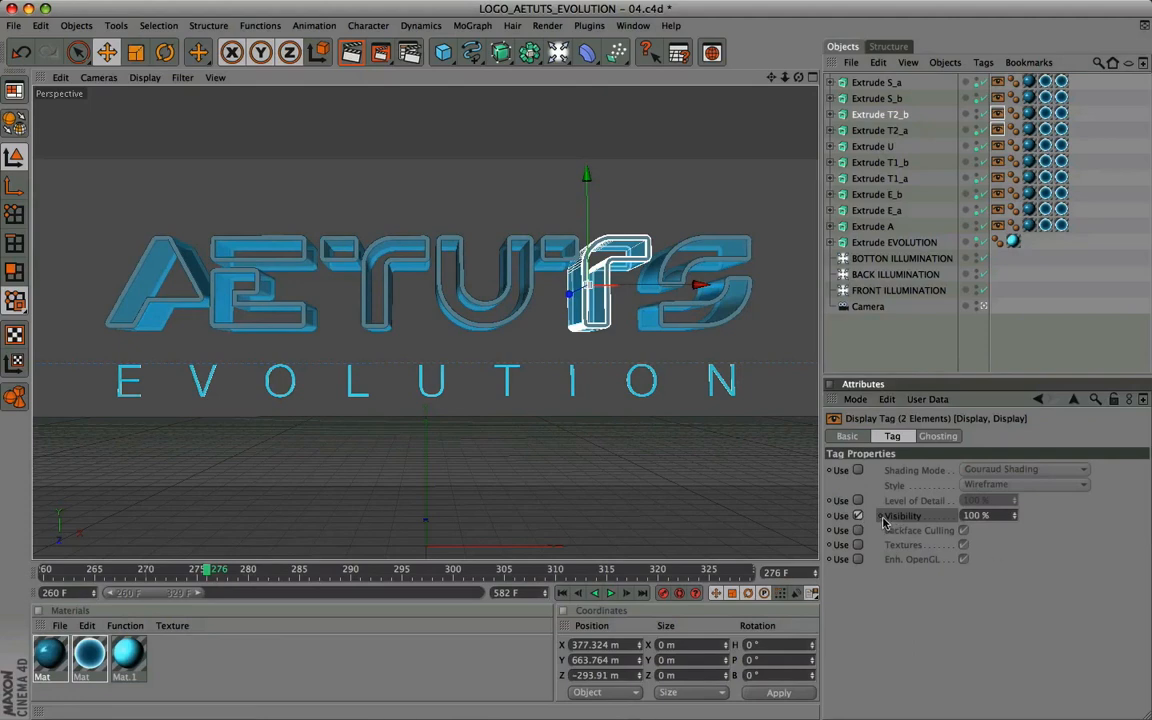
left_click(881, 516, "ctrl")
Record Visibility keyframes for both T2 extrudes' Display tags of 0% at frame 279 and 80% at frame 282
left_click_drag(207, 571, 424, 573)
double_click(976, 516)
type("0")
key("Return")
left_click(885, 516, "ctrl")
double_click(976, 516)
type("80")
key("Return")
left_click(882, 516, "ctrl")
Record Visibility keyframes for both T2 extrudes' Display tags of 0% at frame 285 and 50% at frame 288
double_click(976, 516)
type("0")
key("Return")
left_click(882, 516, "ctrl")
double_click(975, 516)
type("50")
key("Return")
left_click(881, 516, "ctrl")
Record Visibility keyframes for both T2 extrudes' Display tags of 0% at frame 291 and 30% at frame 294
double_click(976, 516)
type("0")
key("Return")
left_click(882, 516, "ctrl")
double_click(976, 516)
type("30")
key("Return")
left_click(882, 516, "ctrl")
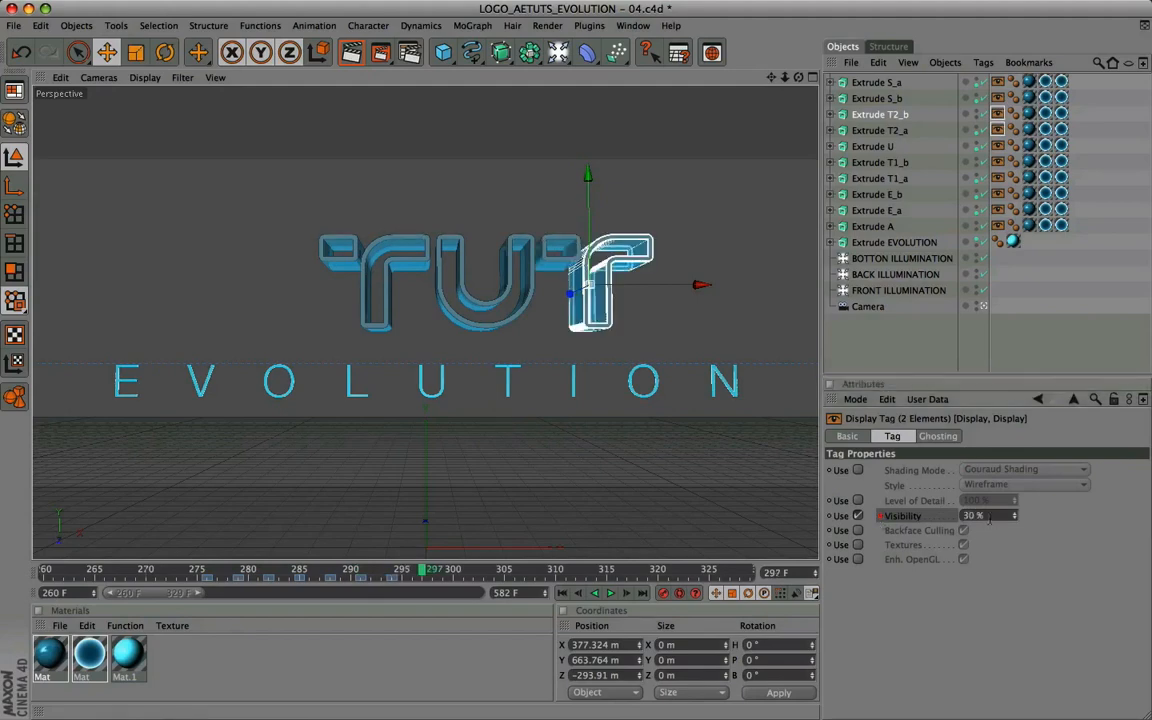
At frame 297, set the Visibility of both T2 extrudes' Display tags to 0% and record a keyframe
double_click(976, 516)
type("0")
key("Return")
left_click(882, 516, "ctrl")
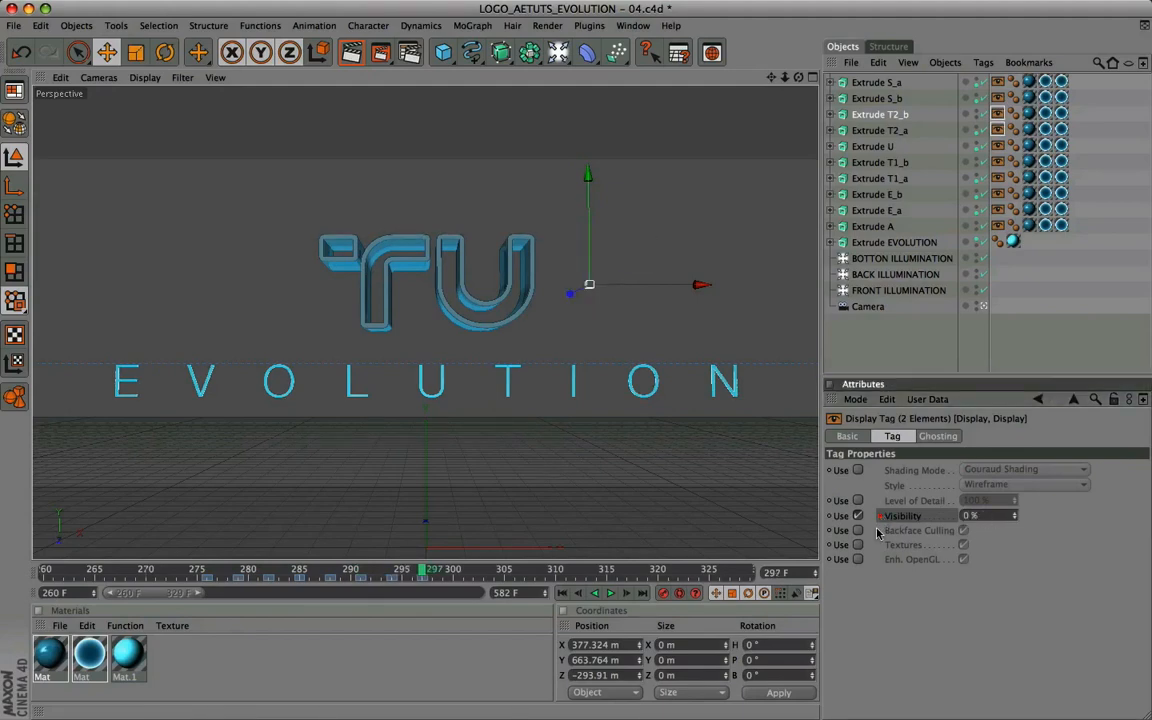
Enable Visibility on the Display tags of Extrude T1_a and T1_b and record a 100% keyframe at frame 282
left_click(882, 178)
left_click(885, 163)
left_click(998, 178)
left_click(998, 163, "shift")
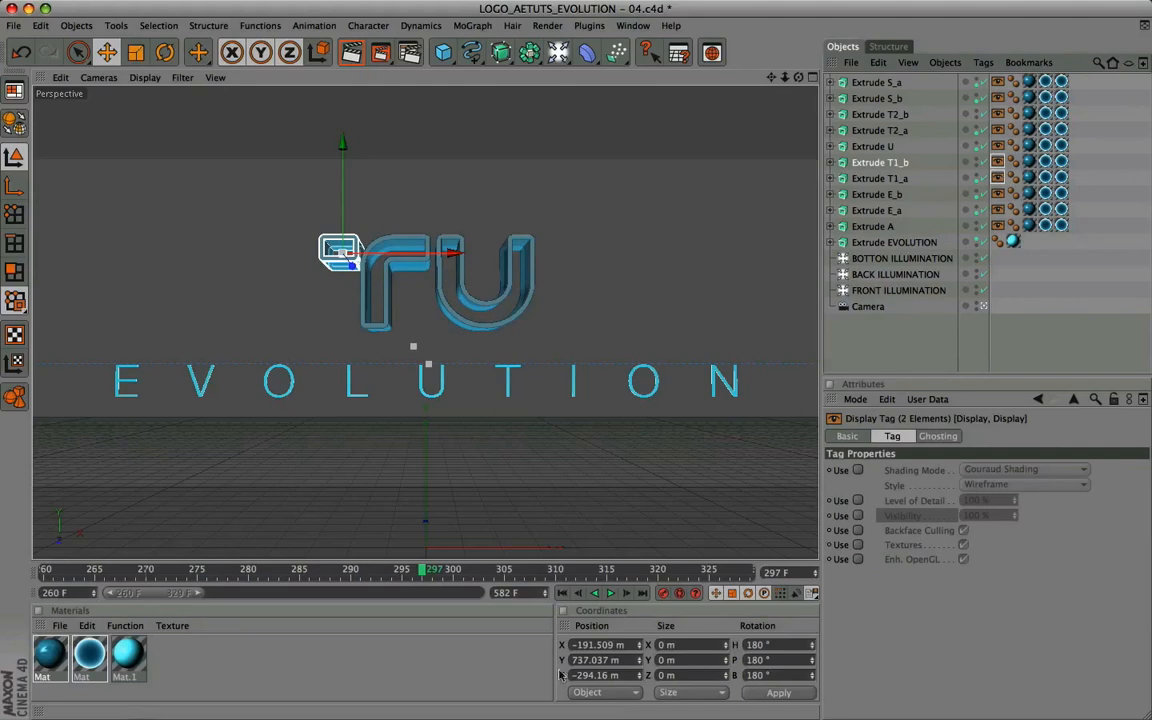
left_click(279, 569)
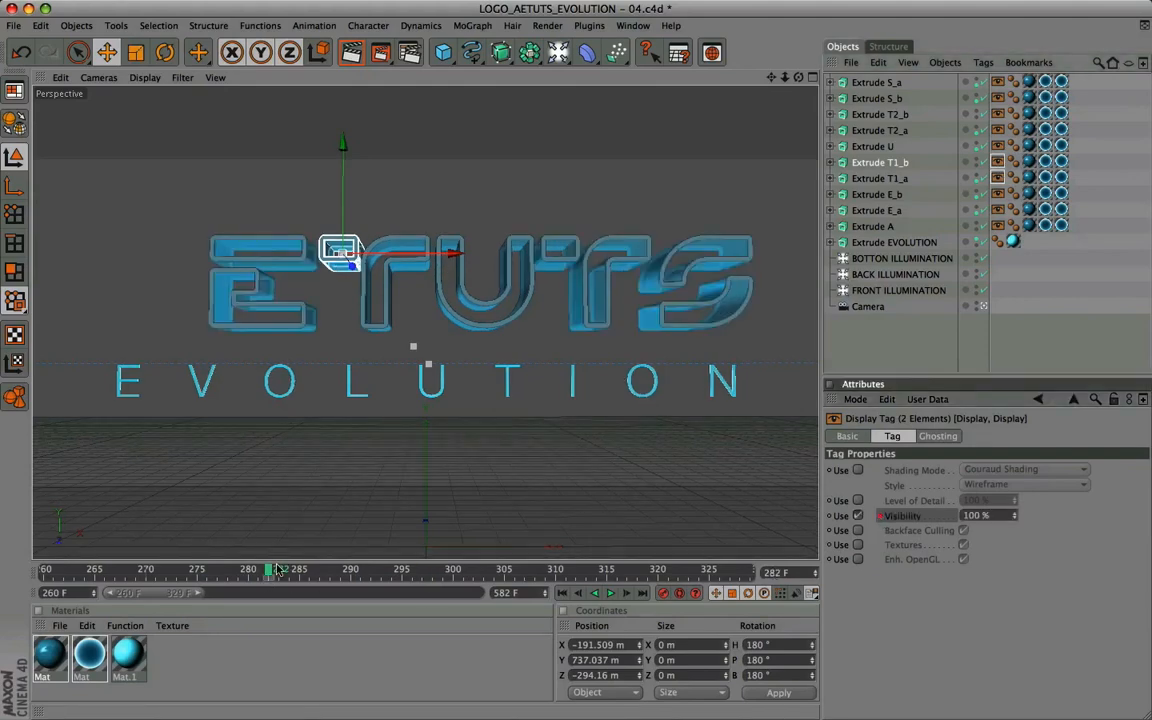
Record Visibility keyframes for both T1 extrudes' Display tags at frames 285 and 288, using 80% at frame 288
left_click_drag(279, 569, 327, 572)
double_click(987, 516)
type("80")
key("Return")
left_click(881, 516, "ctrl")
Record Visibility keyframes for both T1 extrudes' Display tags of 0% at frame 291 and 50% at frame 294
left_click(359, 573)
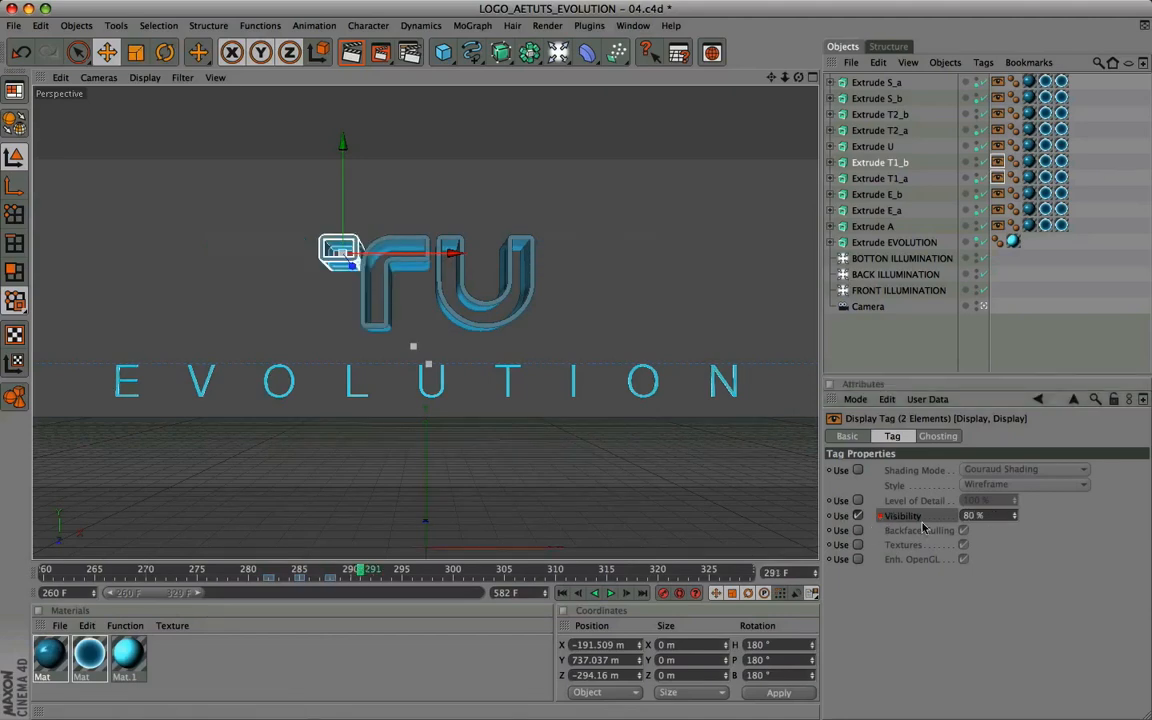
double_click(987, 516)
type("0")
key("Return")
left_click(881, 516, "ctrl")
left_click_drag(362, 570, 422, 571)
double_click(995, 517)
type("50")
key("Return")
left_click(881, 516, "ctrl")
Record Visibility keyframes for both T1 extrudes' Display tags of 0% at frame 297 and 30% at frame 300
double_click(996, 514)
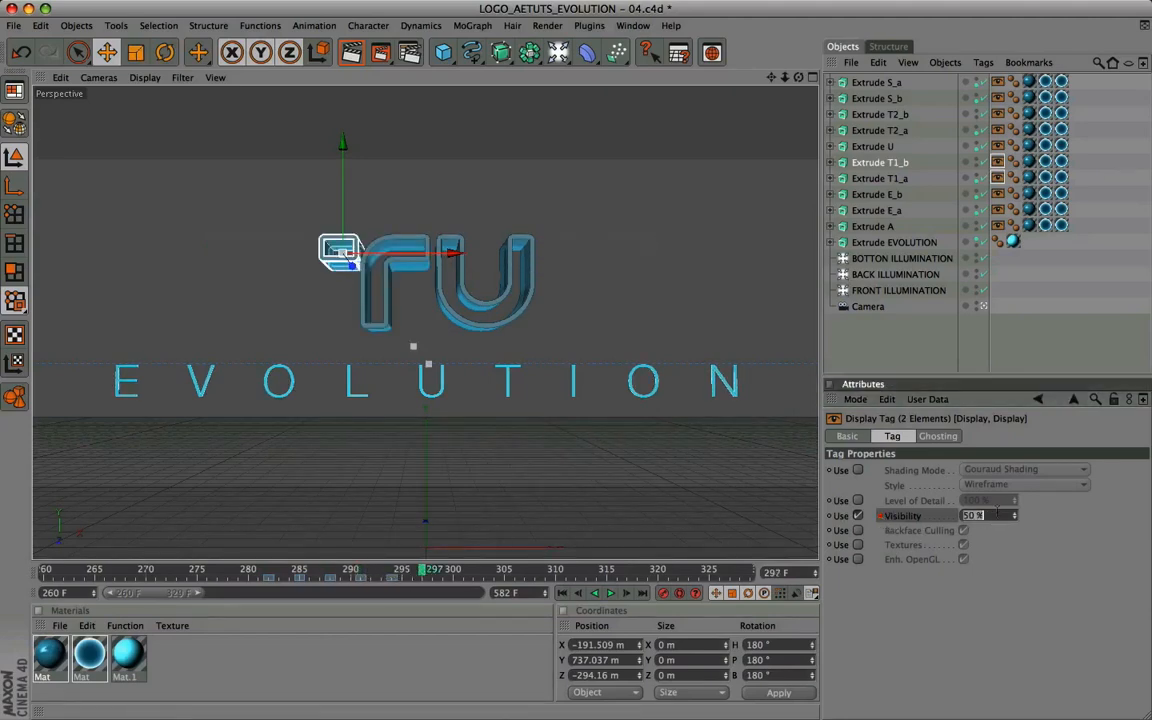
type("0")
key("Return")
left_click(881, 516, "ctrl")
left_click(453, 571)
double_click(989, 516)
type("3")
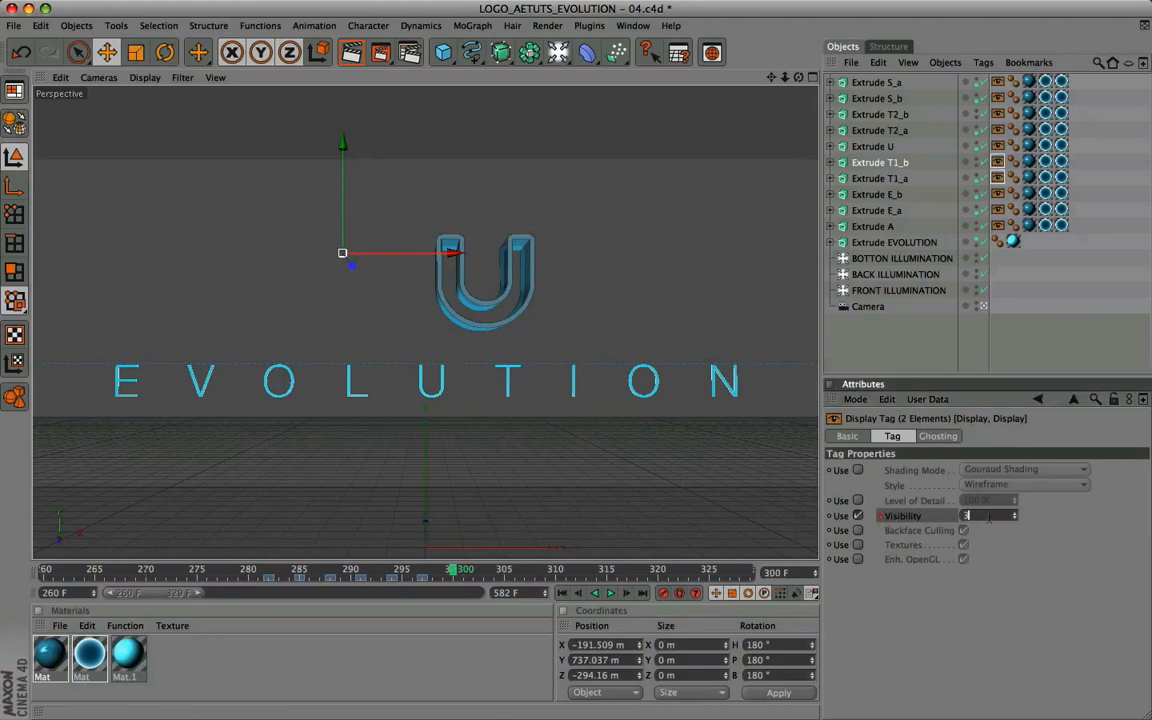
type("0")
key("Return")
left_click(881, 516, "ctrl")
At frame 303, set the Visibility of both T1 extrudes' Display tags to 0% and record a keyframe
left_click_drag(454, 571, 484, 571)
double_click(994, 517)
type("0")
key("Return")
left_click(881, 516, "ctrl")
Record Visibility keyframes for Extrude U's Display tag of 100% at frame 296 and 0% at frame 299
left_click(873, 150)
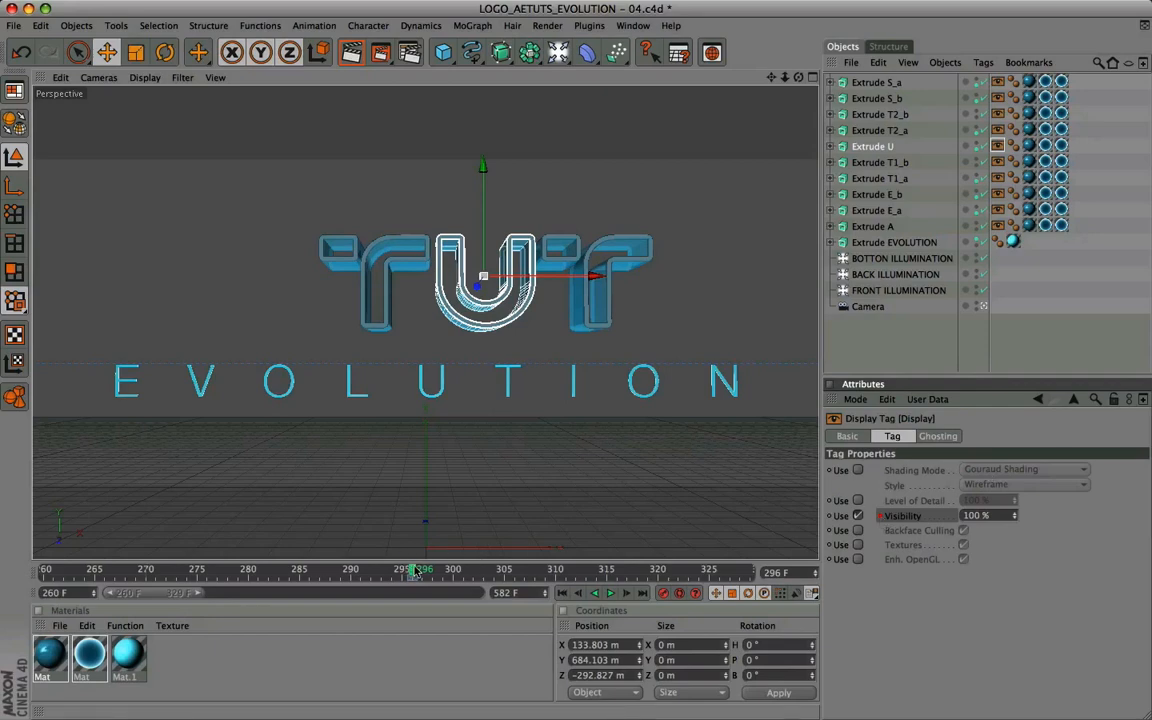
left_click_drag(413, 570, 453, 570)
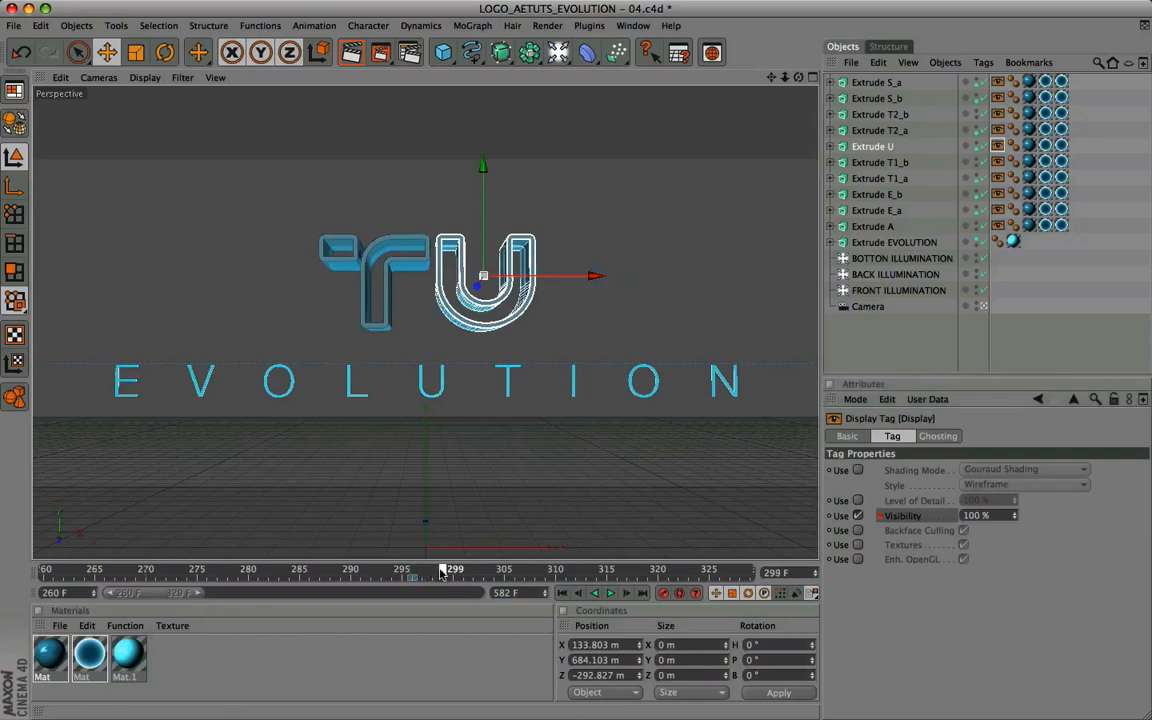
left_click(1003, 516)
type("0")
key("Return")
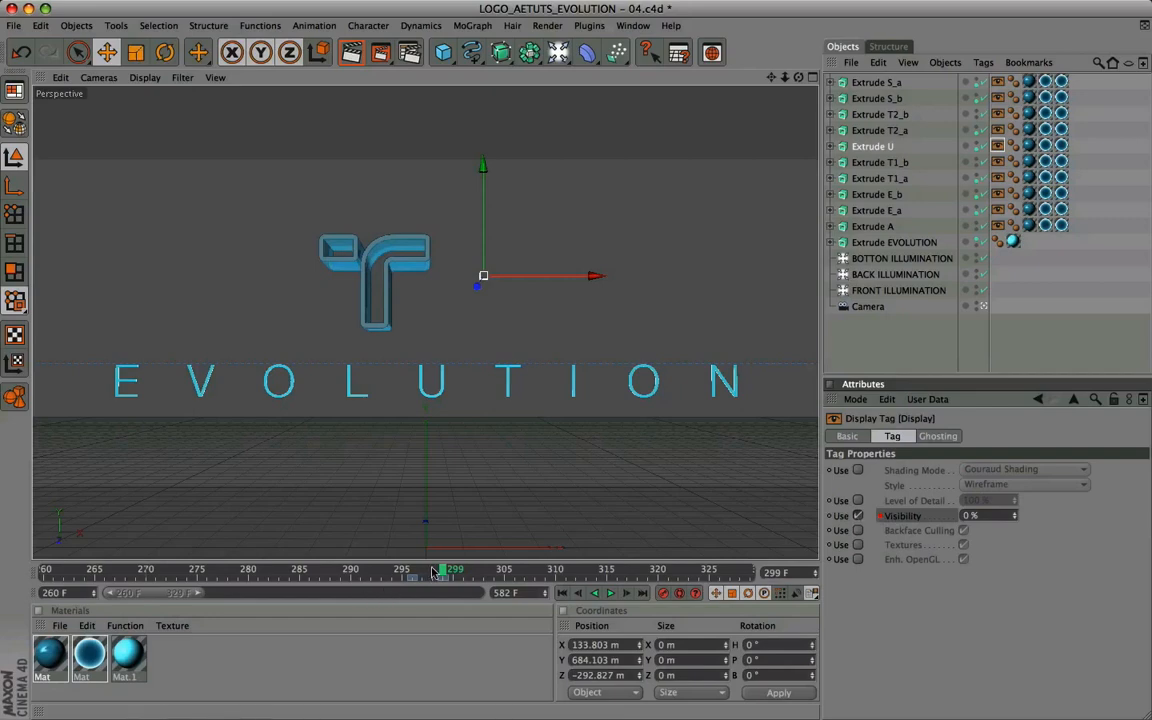
At frame 302, set the Visibility of Extrude U's Display tag to 80% and record a keyframe
left_click_drag(443, 570, 474, 569)
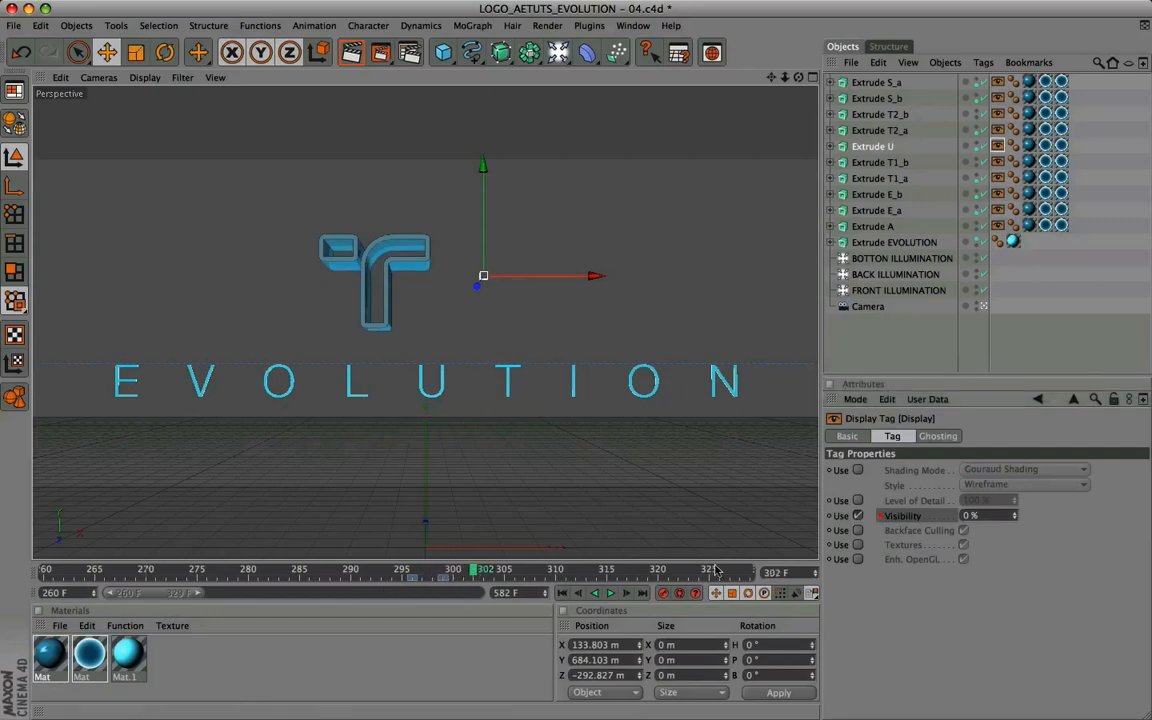
left_click(979, 520)
type("80")
key("Return")
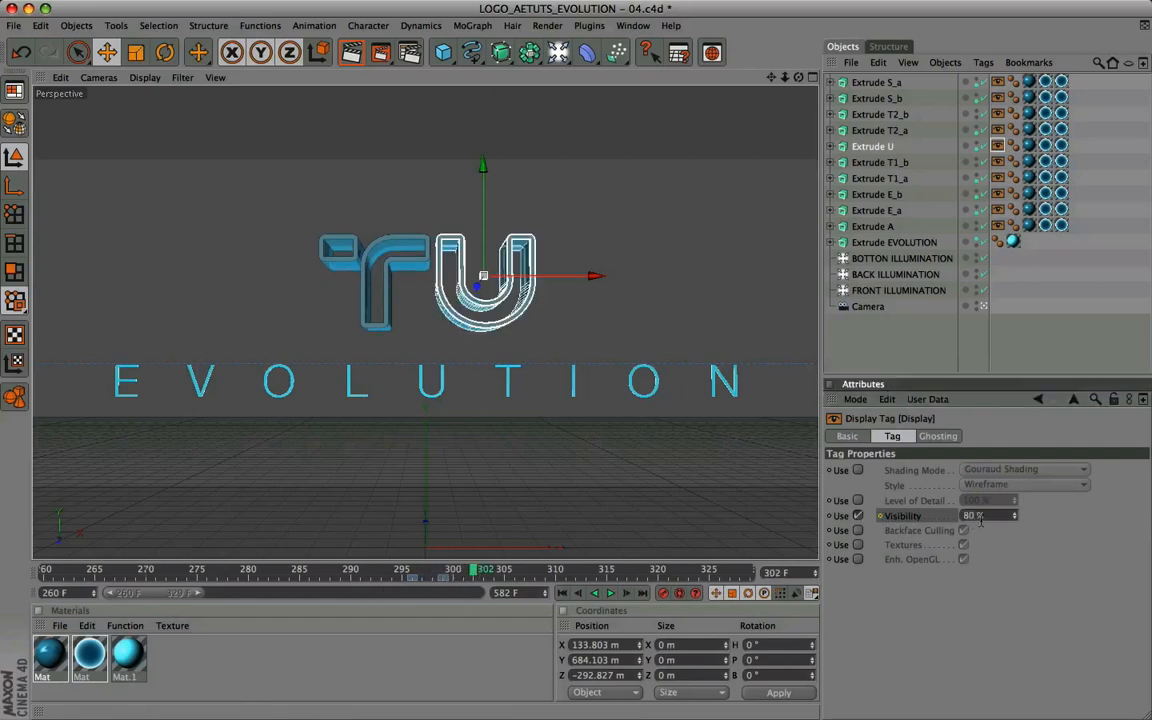
left_click(879, 516)
At frame 305, set the Visibility of Extrude U's Display tag to 0% and record a keyframe
left_click(508, 569)
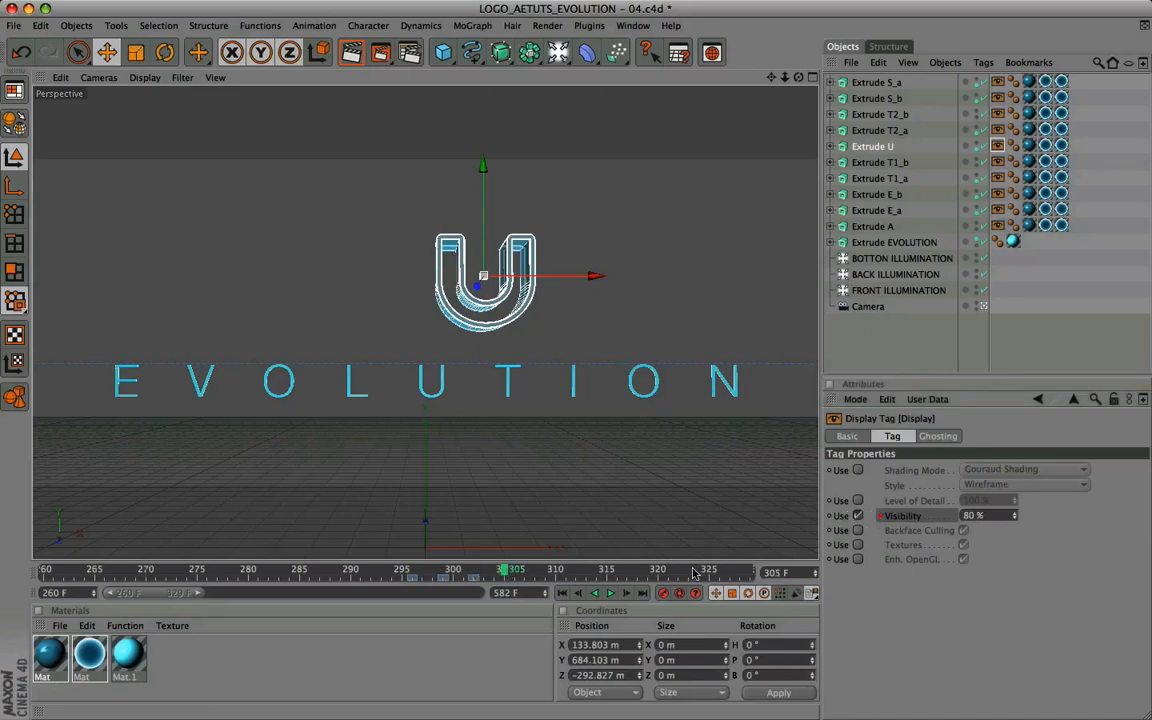
double_click(986, 518)
type("0")
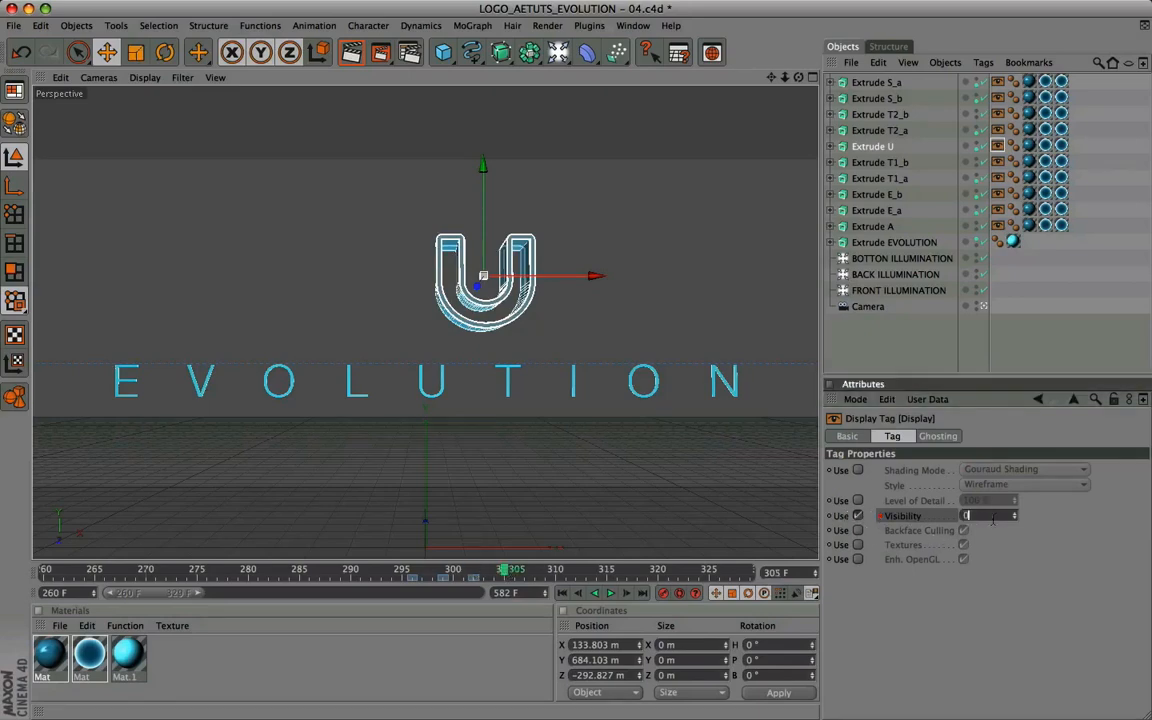
key("Return")
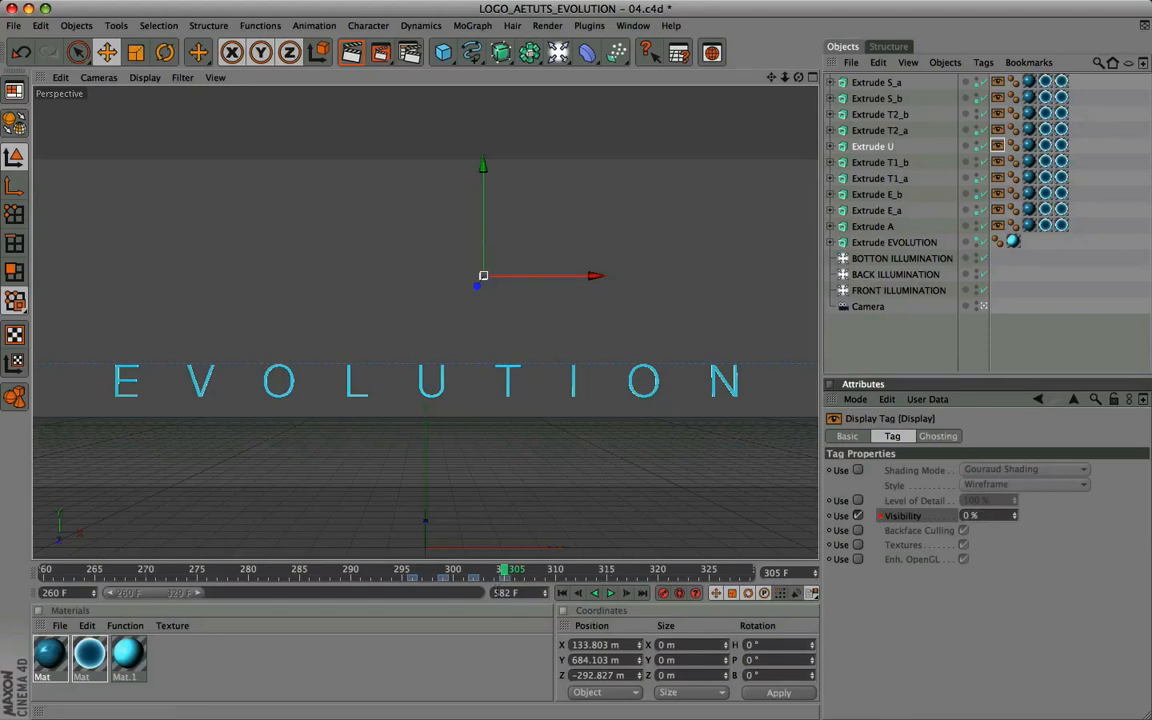
mouse_move(505, 572)
left_mouse_down()
mouse_move(27, 573)
mouse_move(503, 585)
mouse_move(27, 577)
mouse_move(507, 579)
left_mouse_up()
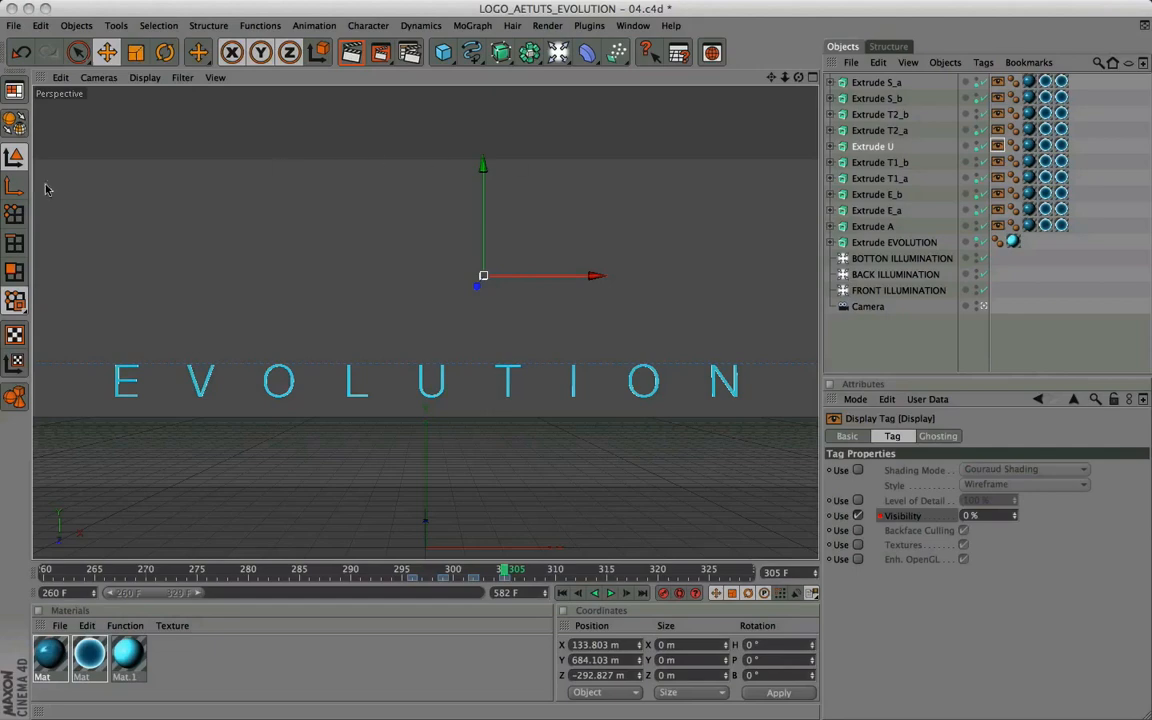
Switch to the Animation layout and examine the letters' keyframes in the timeline
left_click(14, 88)
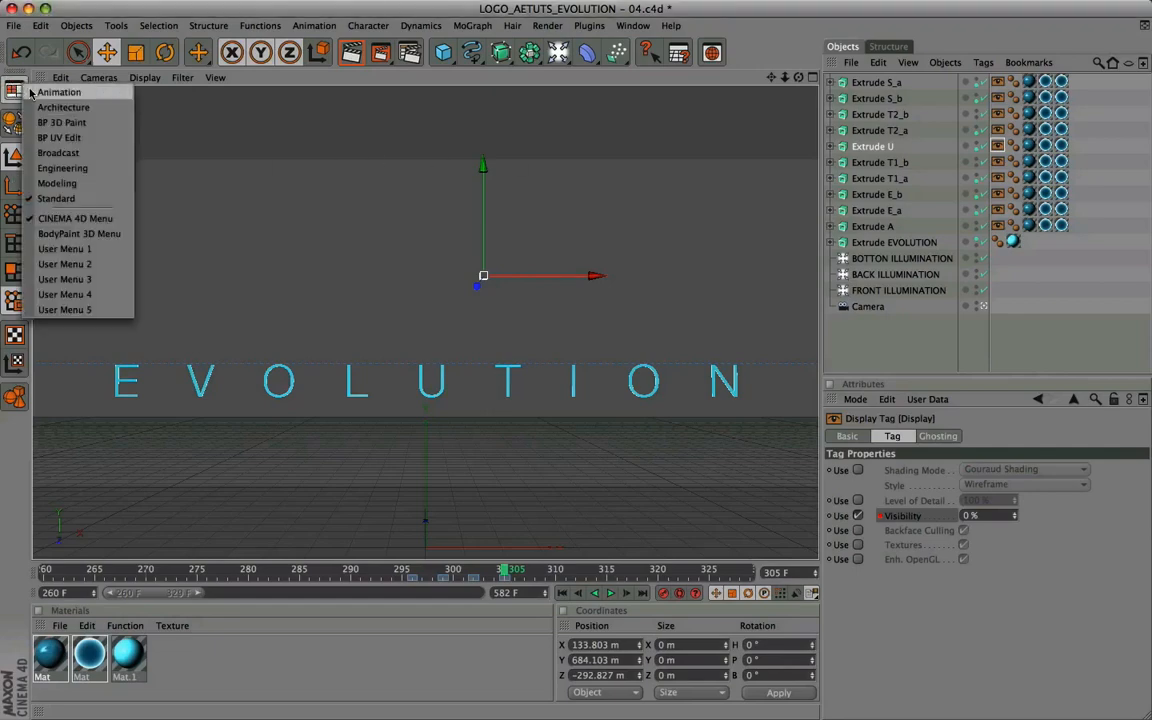
left_click(58, 92)
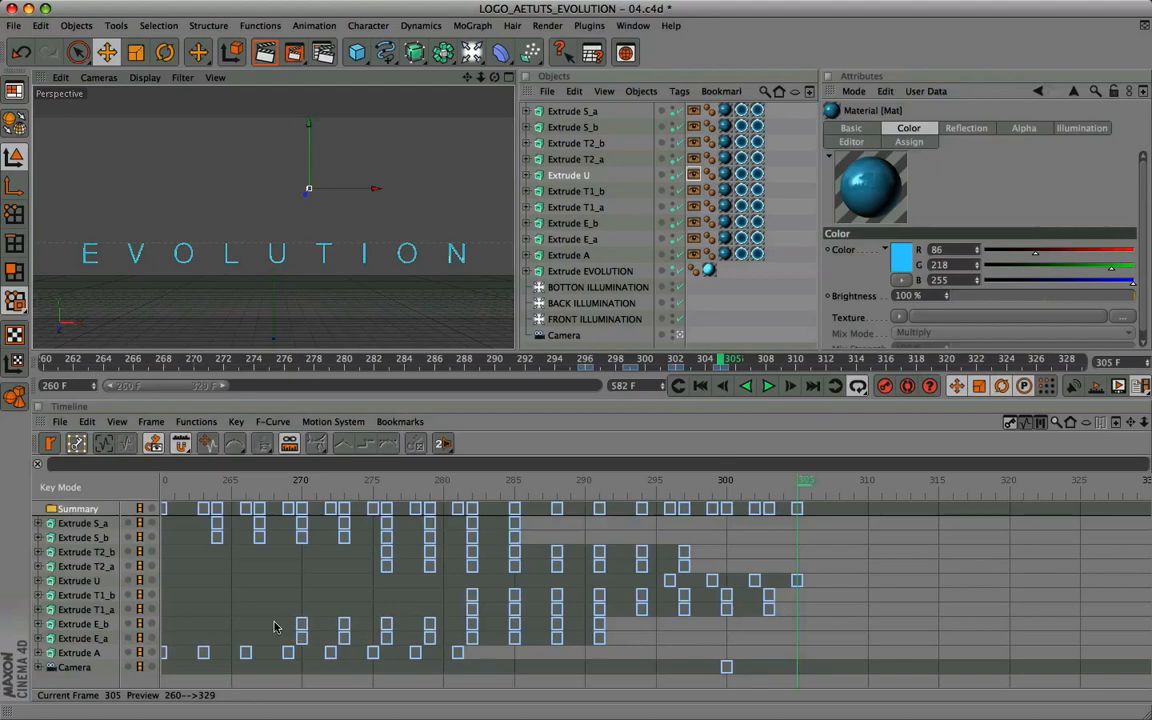
Leave the current scene and open LOGO_AETUTS_EVOLUTION - 05.c4d from the C4D FILES - STEP BY STEP folder in Finder
left_click(29, 9)
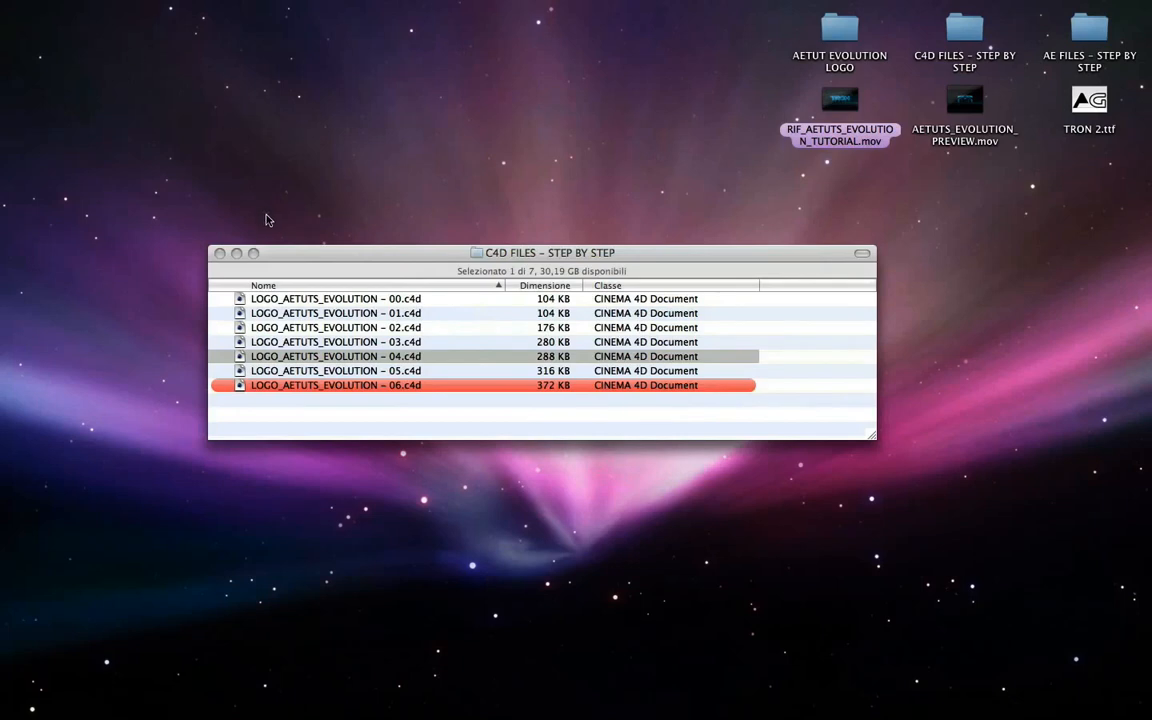
left_click(312, 259)
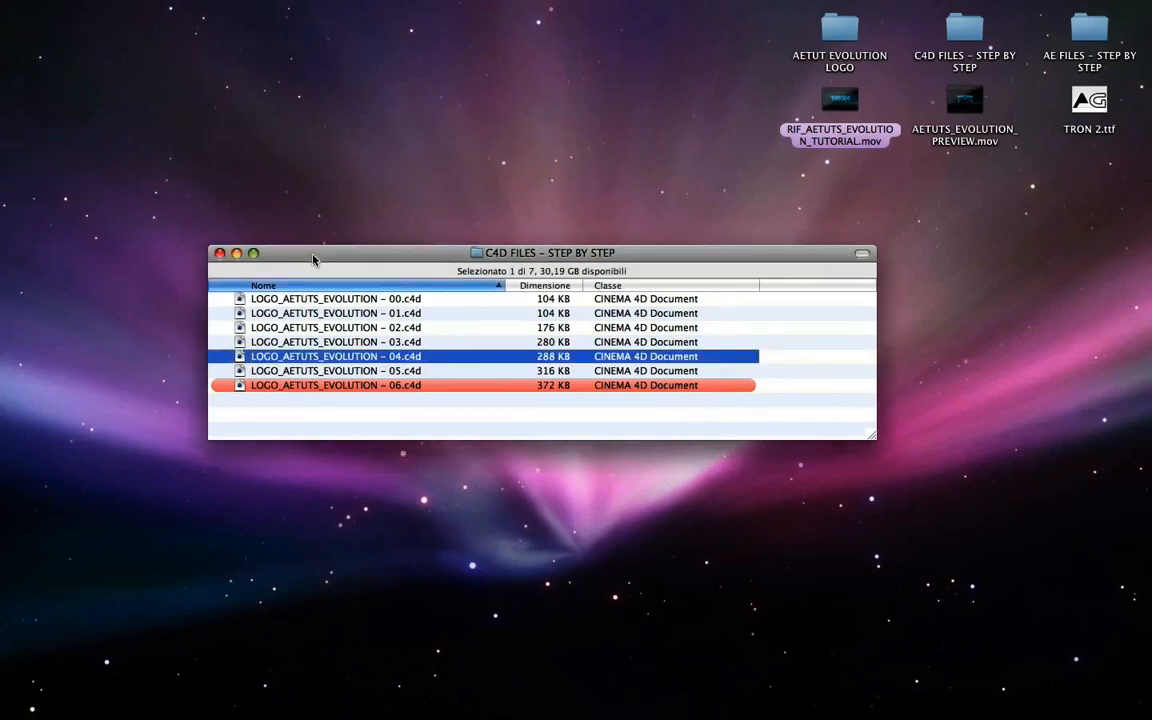
left_click(285, 410)
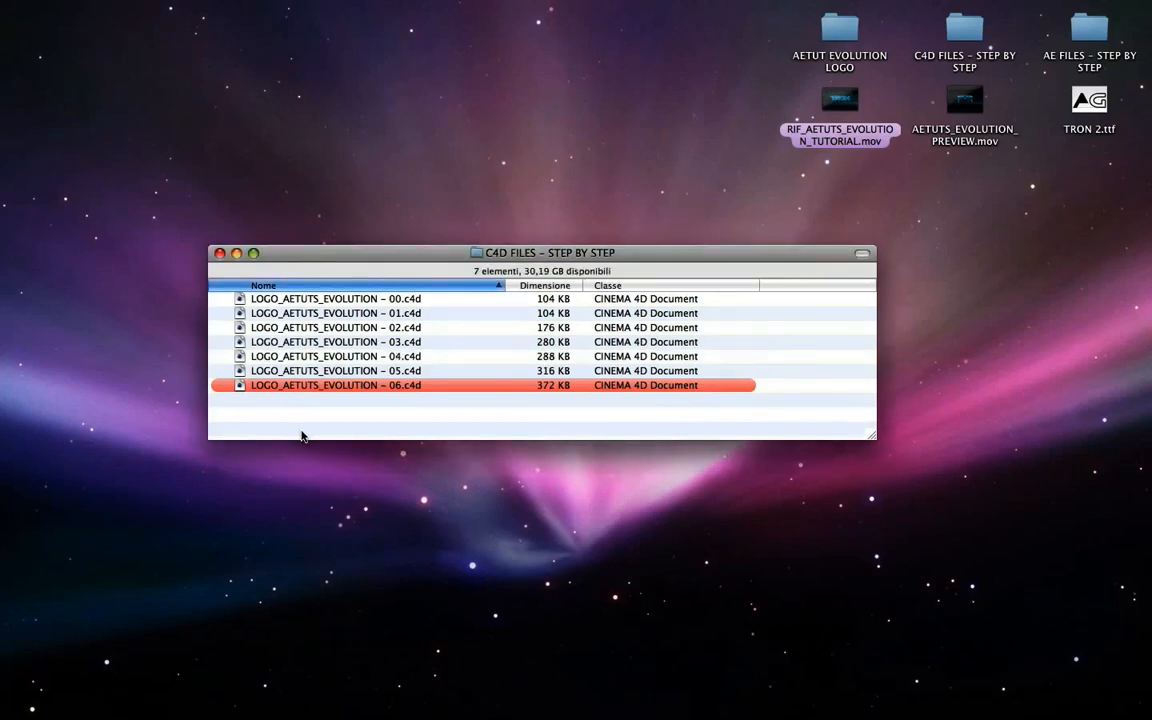
left_click(265, 372)
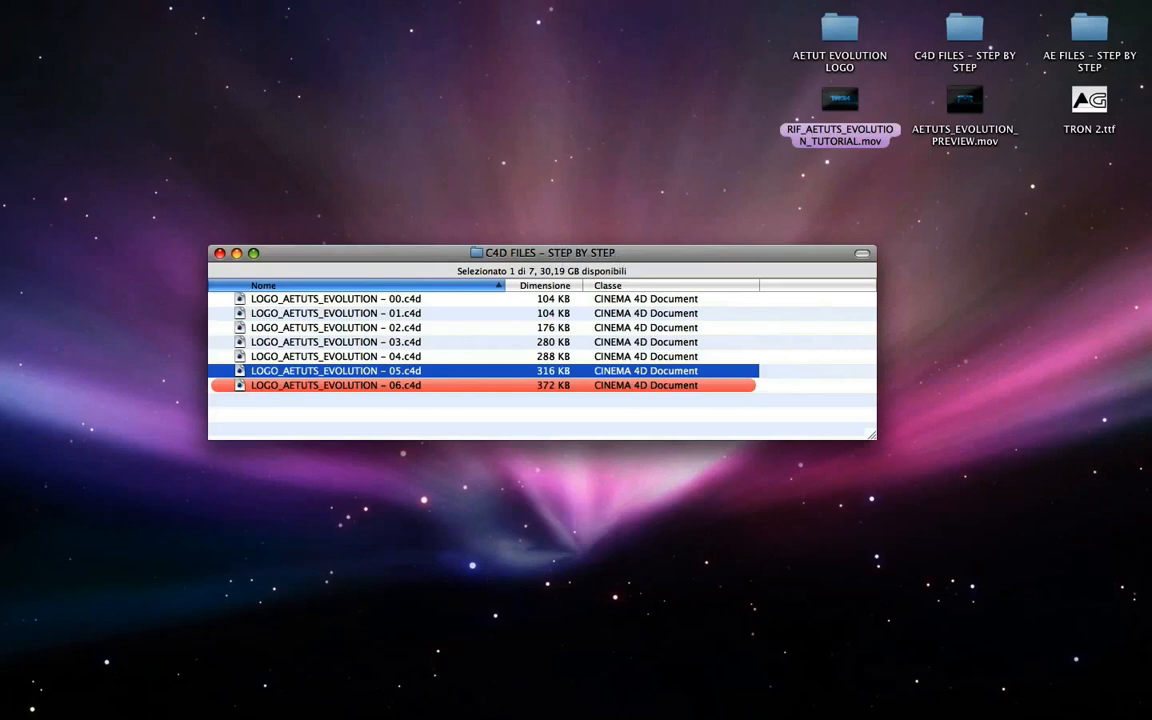
double_click(370, 372)
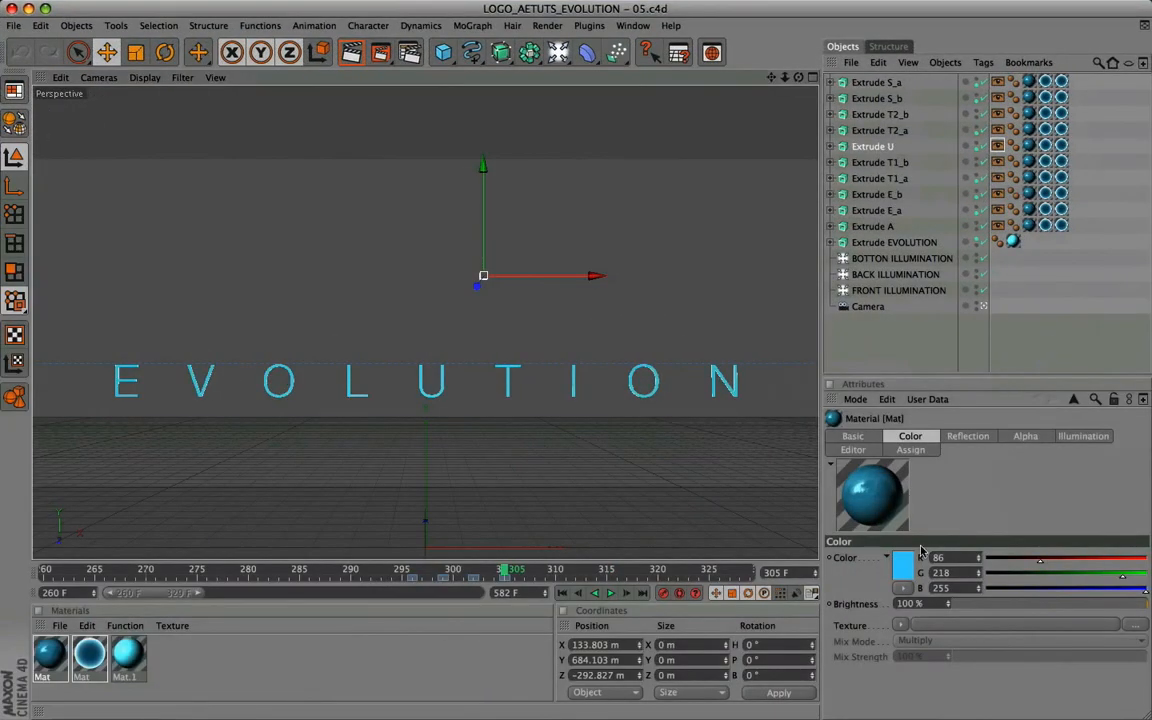
Go to frame 260, clear the selection and add a Compositing tag to the Extrude EVOLUTION object
left_click(100, 572)
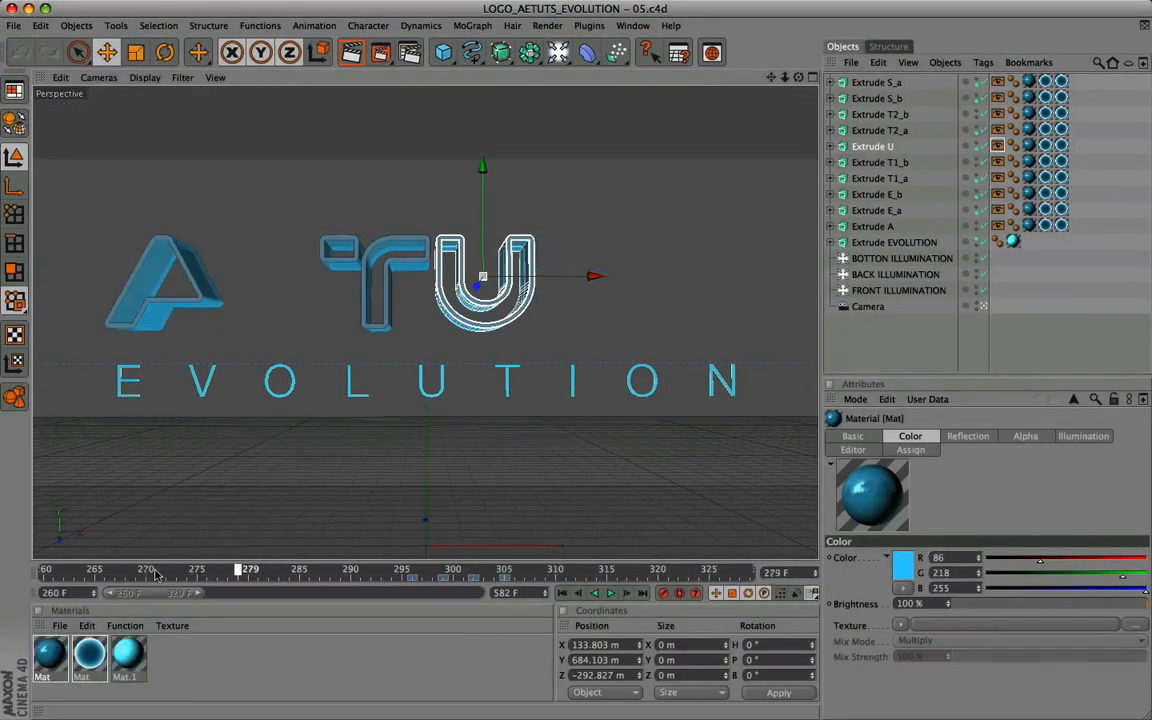
left_click_drag(100, 570, 0, 555)
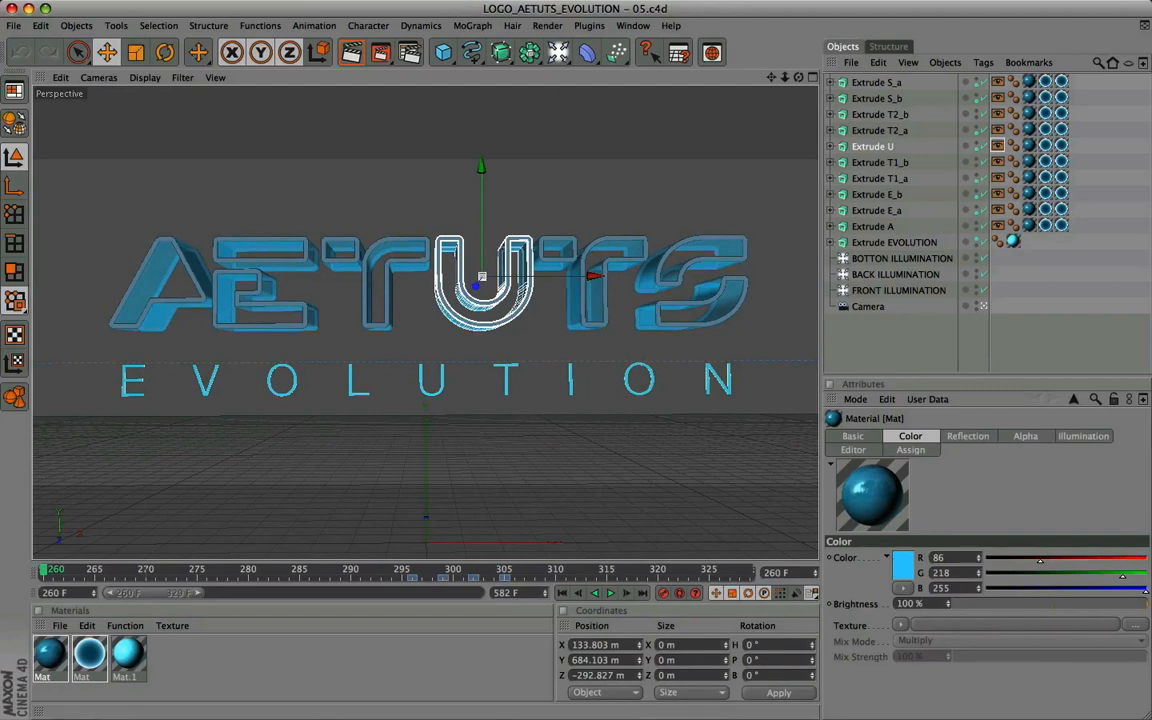
key("super+shift+a")
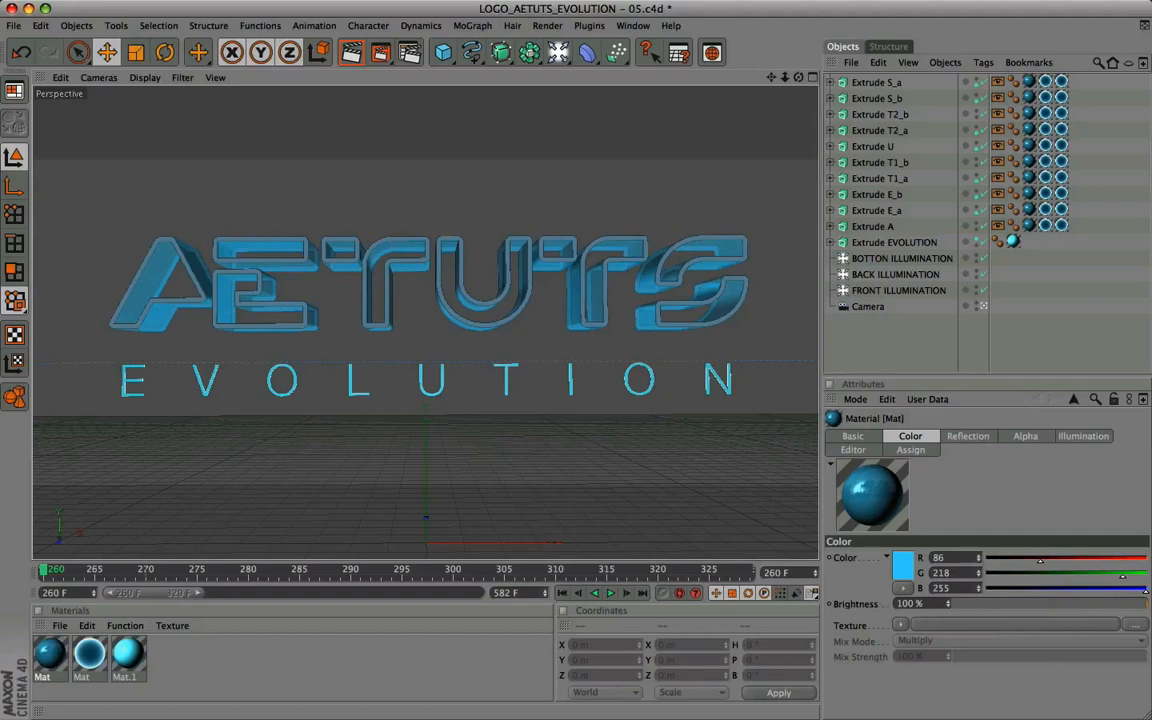
left_click(879, 244)
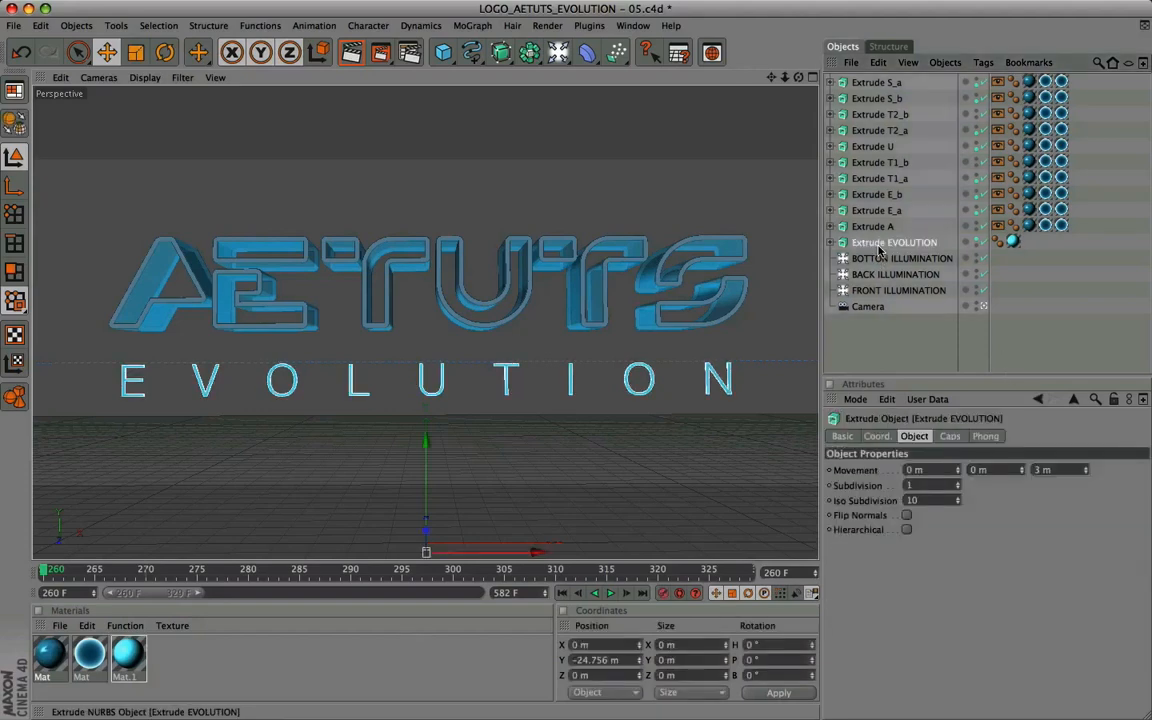
right_click(880, 250)
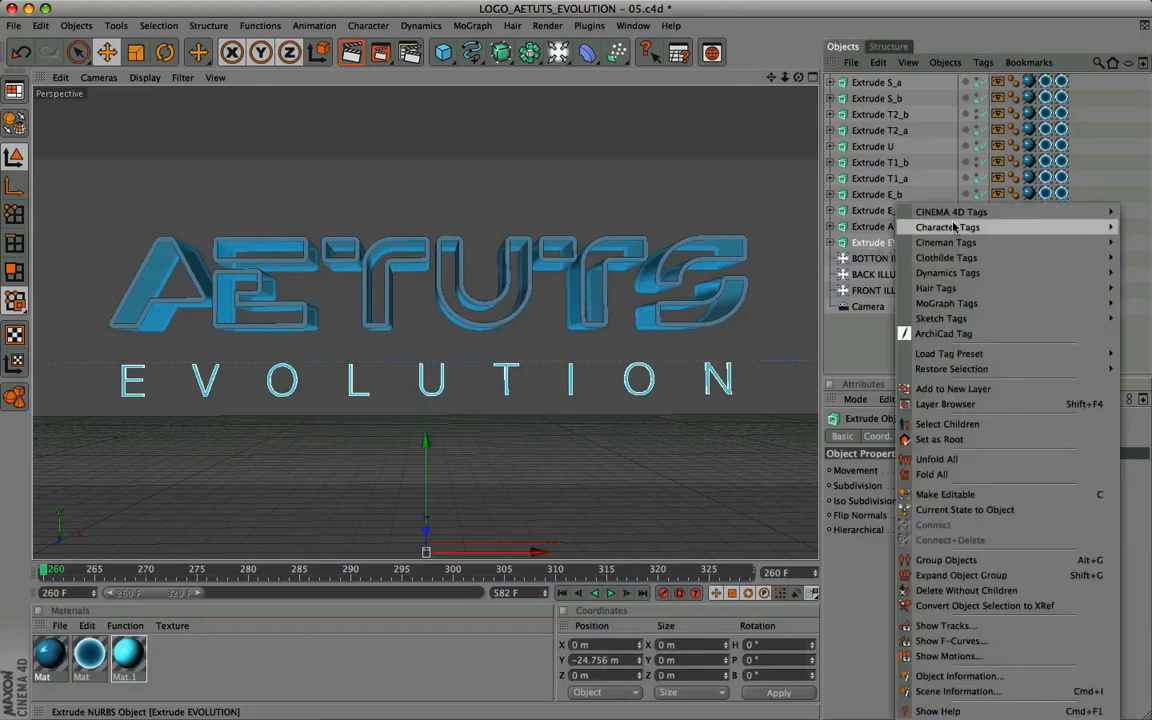
mouse_move(940, 216)
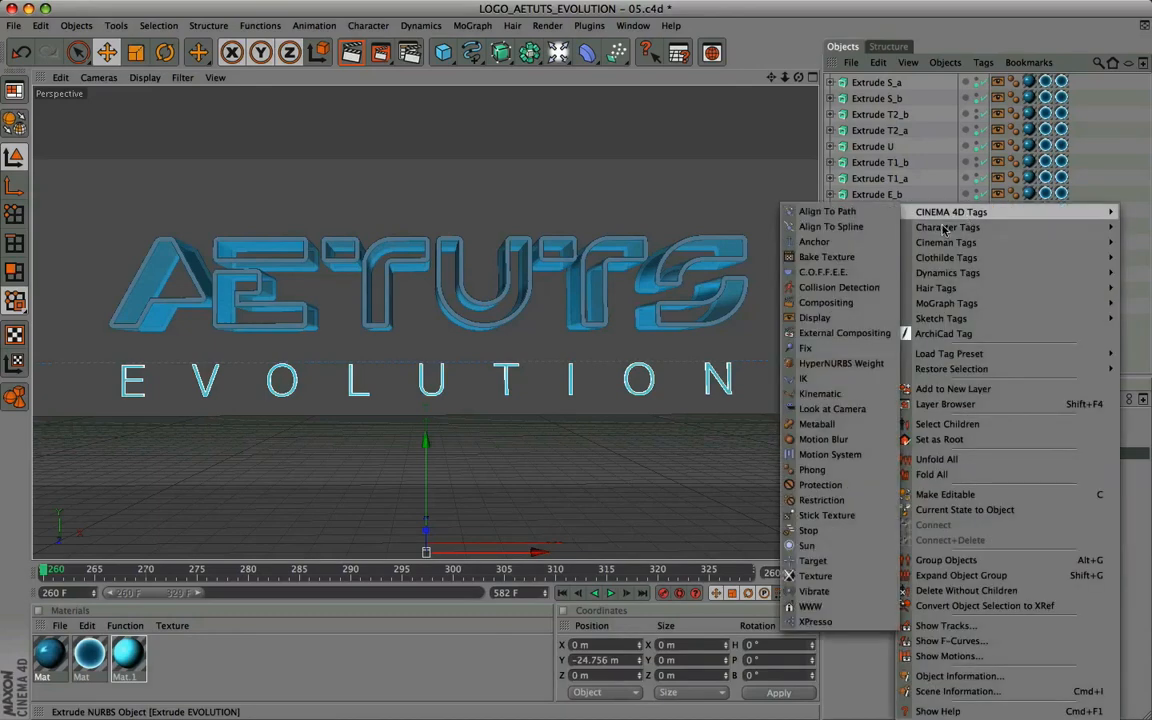
left_click(826, 302)
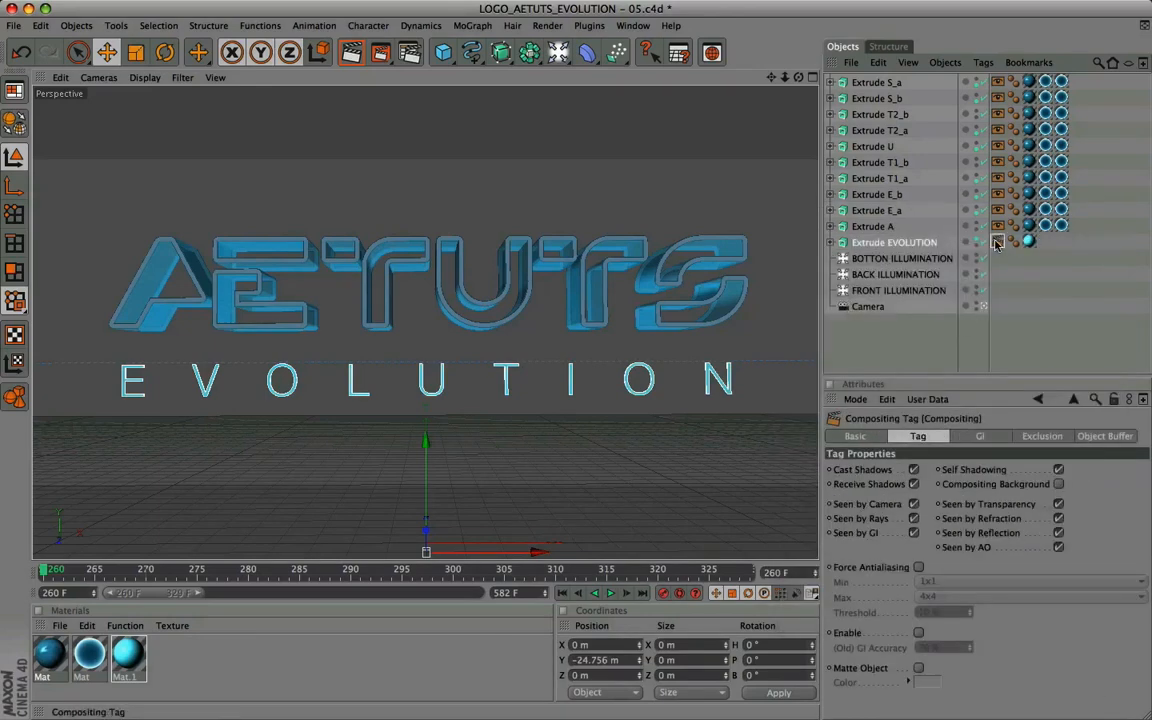
Disable Seen by Camera in Extrude EVOLUTION's Compositing tag and test-render the active view with nothing selected
left_click(913, 505)
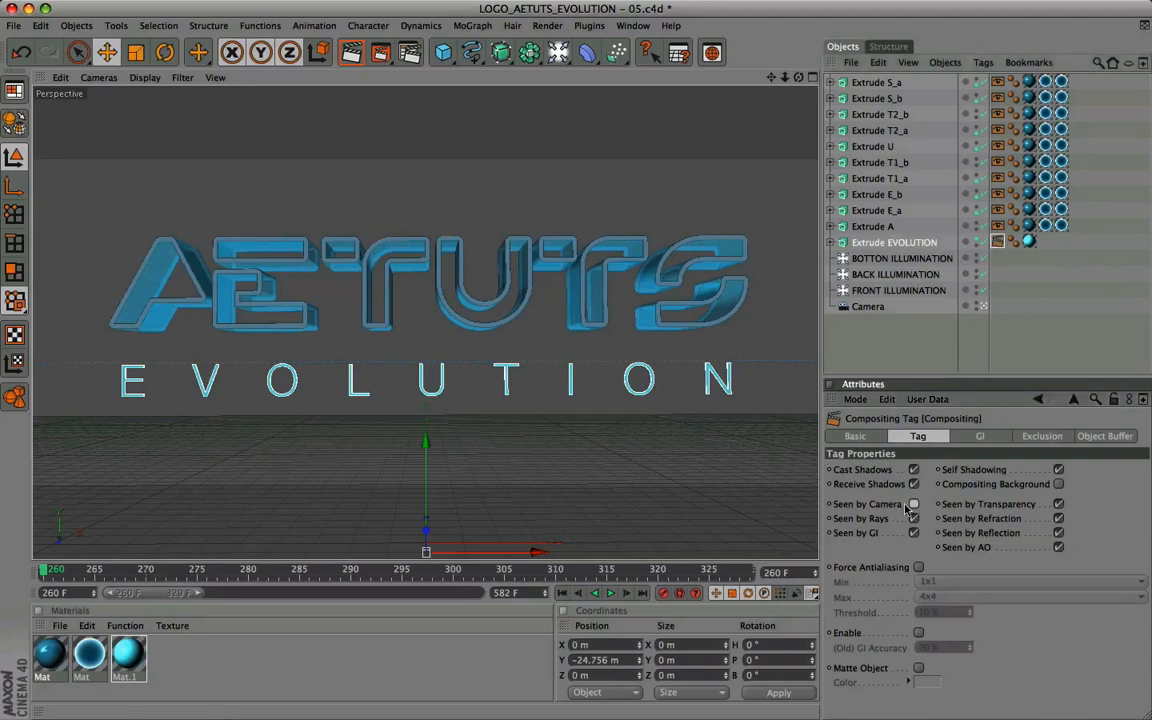
left_click(900, 345)
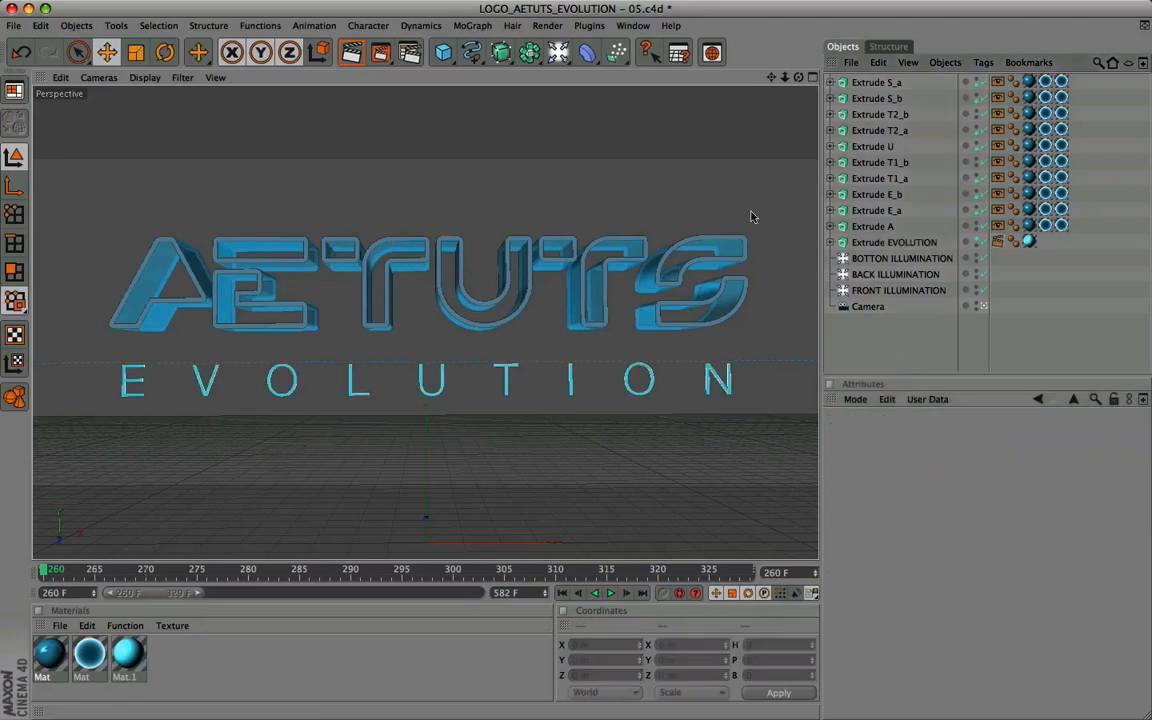
left_click(352, 53)
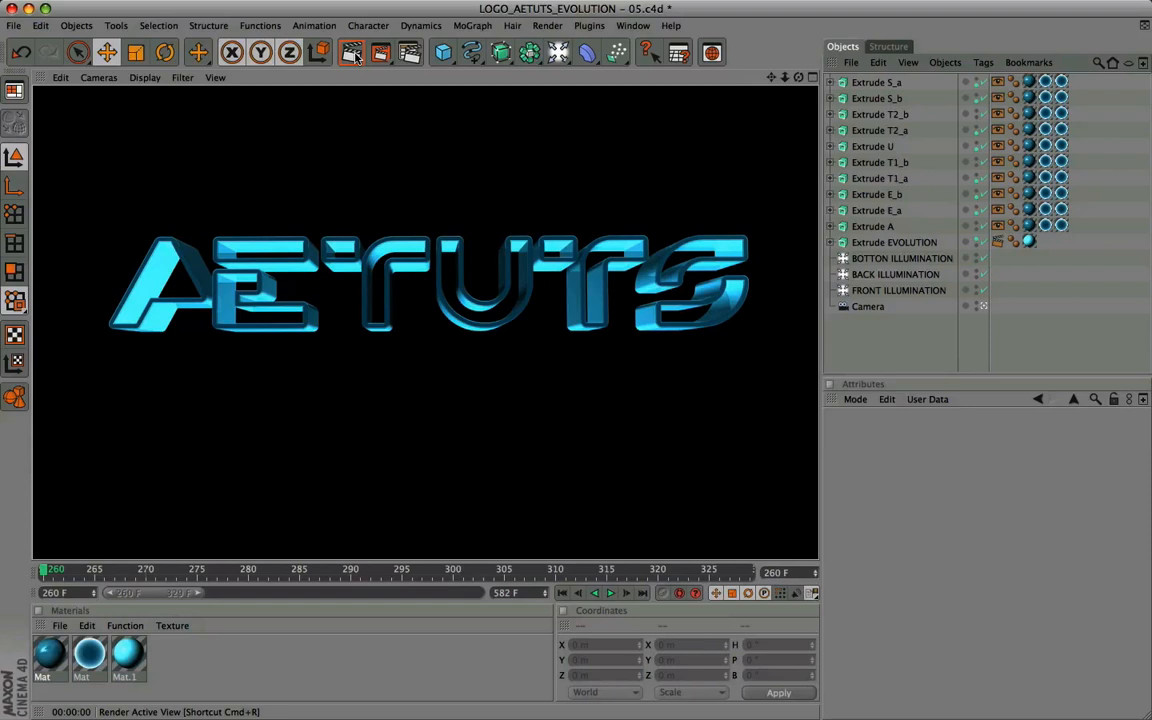
left_click(709, 377)
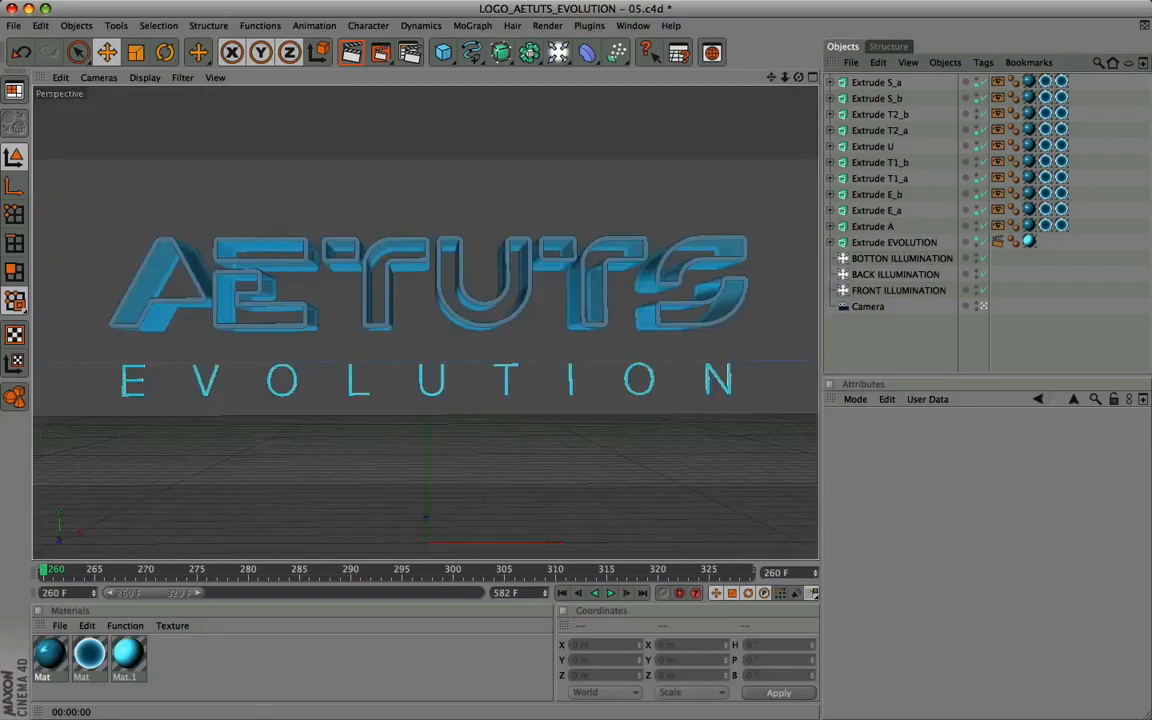
Switch to the LOGO_AETUTS_EVOLUTION - 06.c4d scene and scrub its animation through to frame 443
left_click(631, 26)
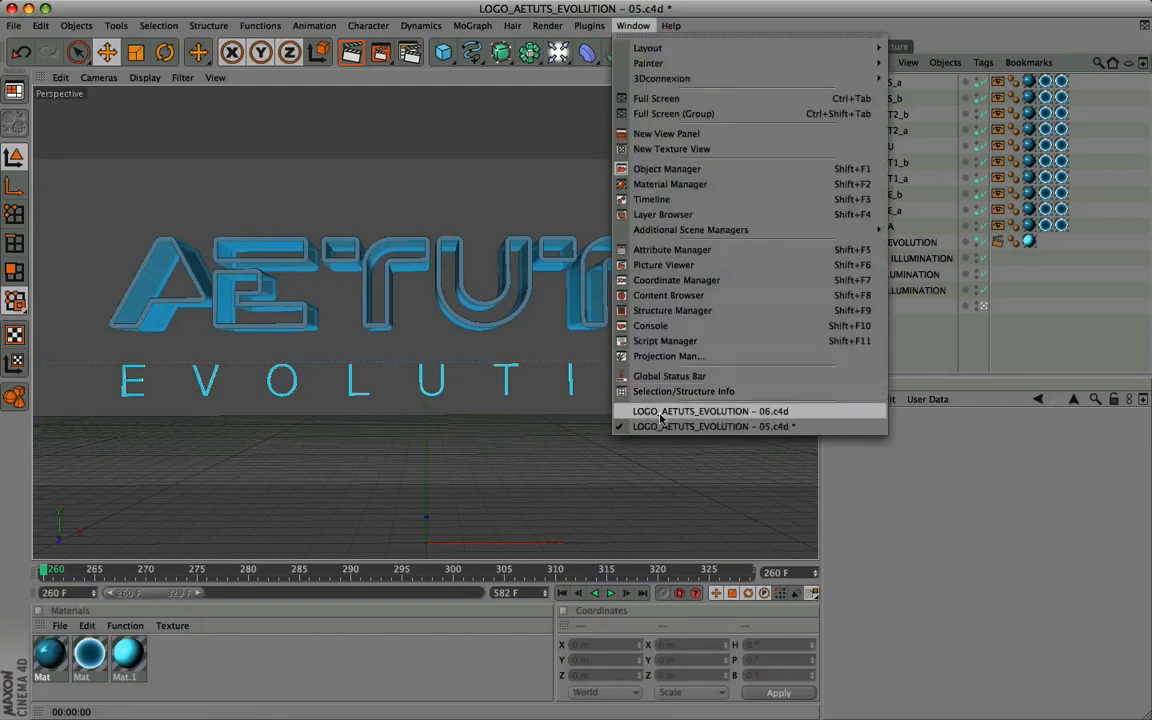
left_click(772, 411)
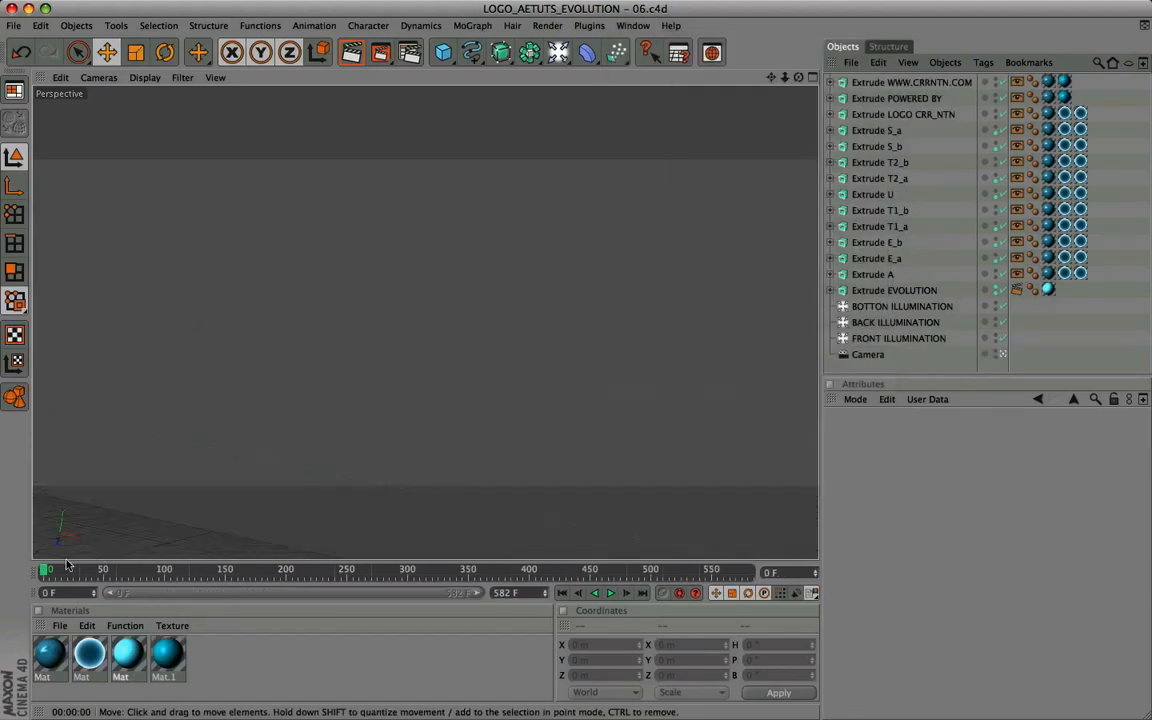
left_click_drag(45, 572, 455, 572)
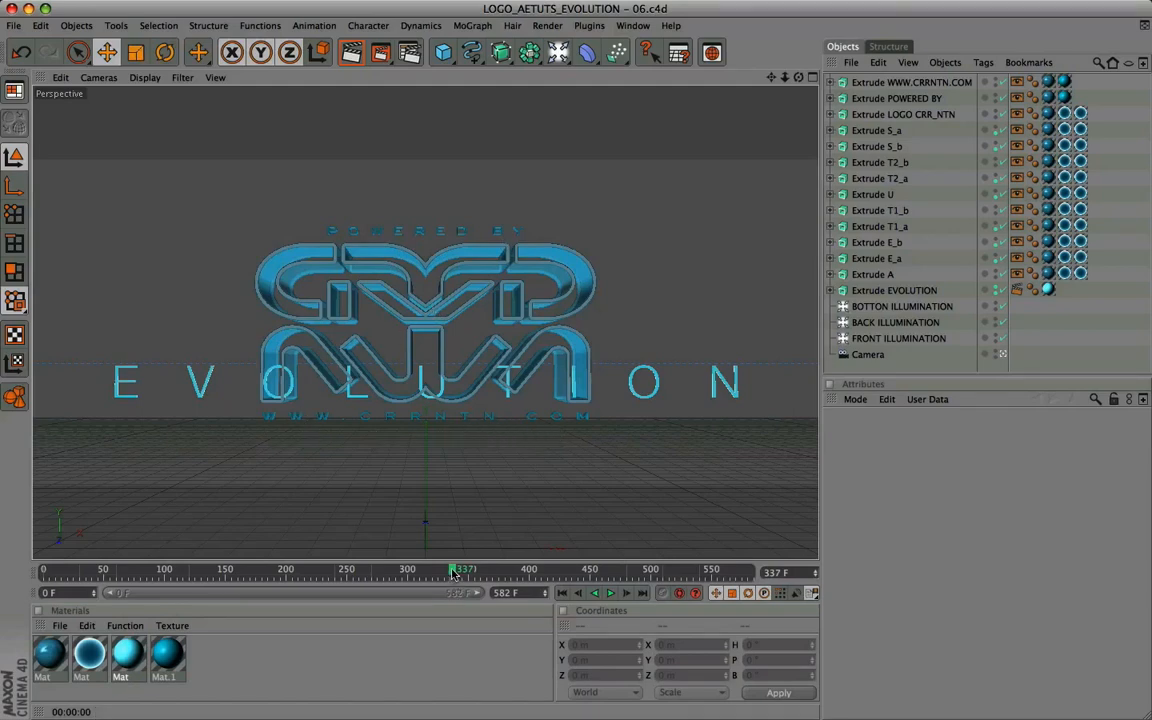
left_click_drag(452, 572, 584, 572)
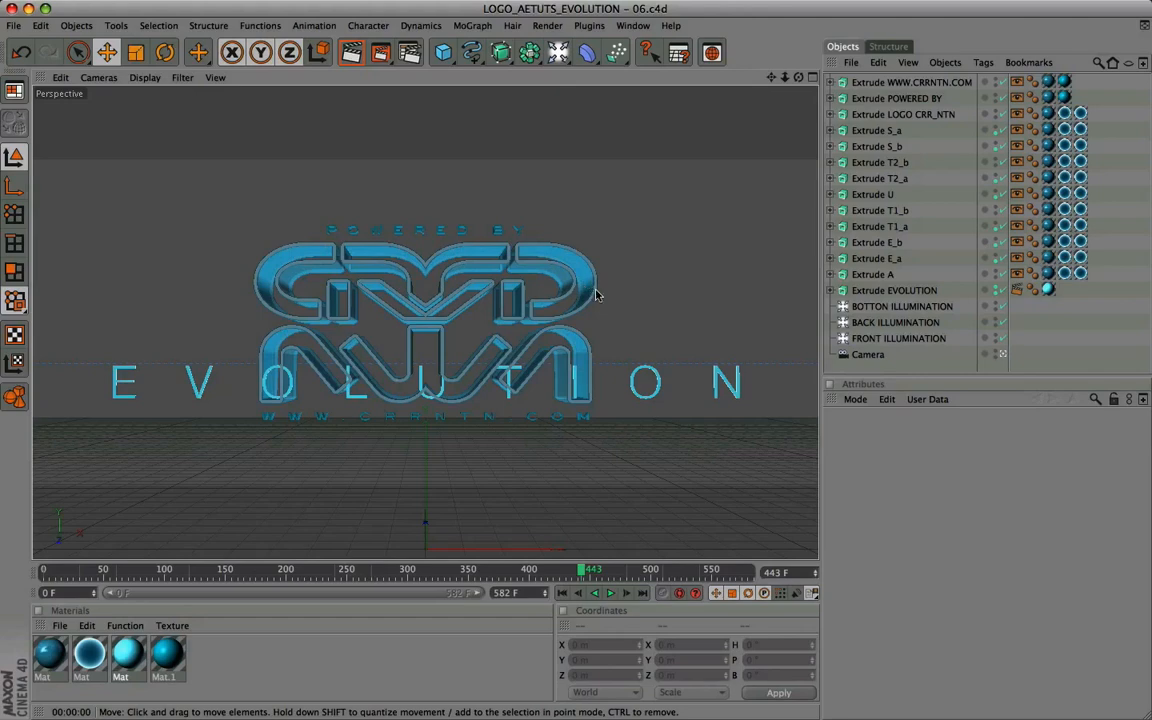
left_click(1017, 84)
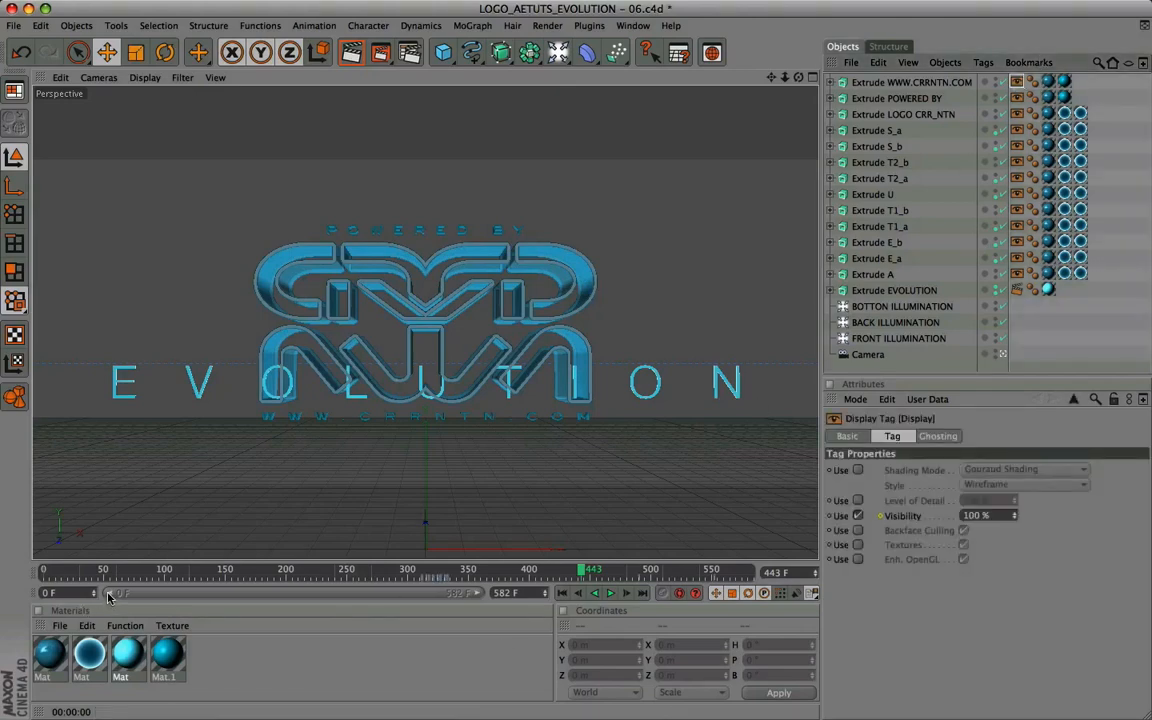
left_click_drag(110, 593, 243, 593)
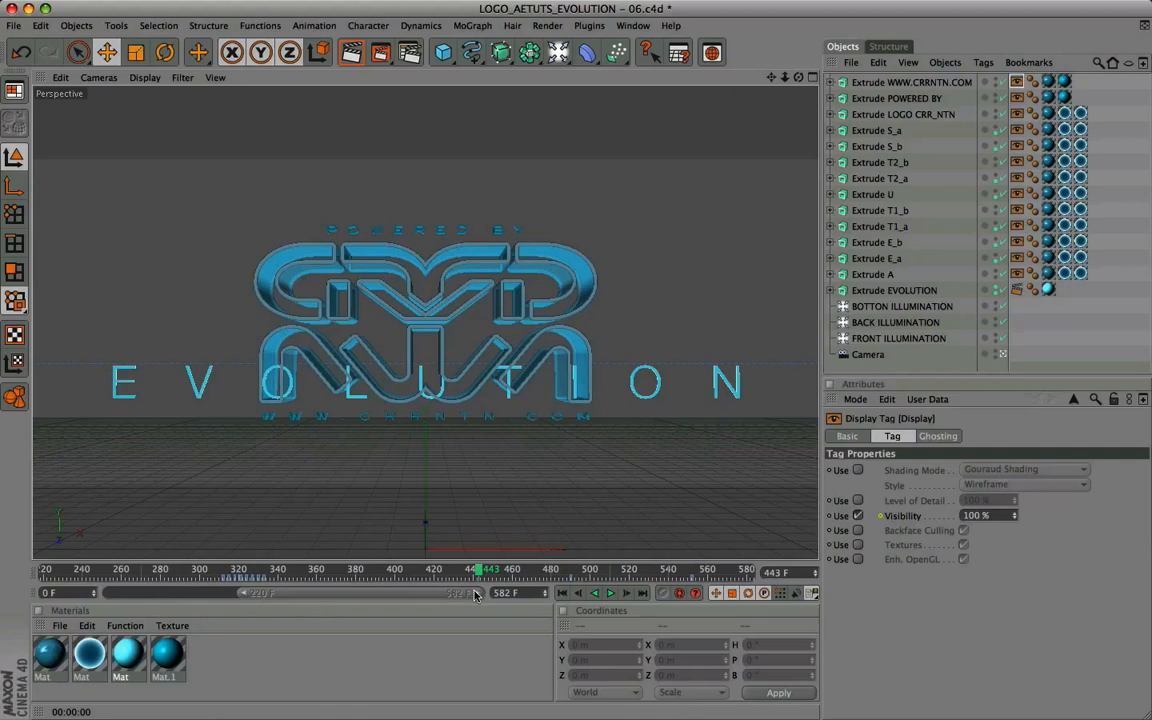
left_click_drag(476, 594, 324, 570)
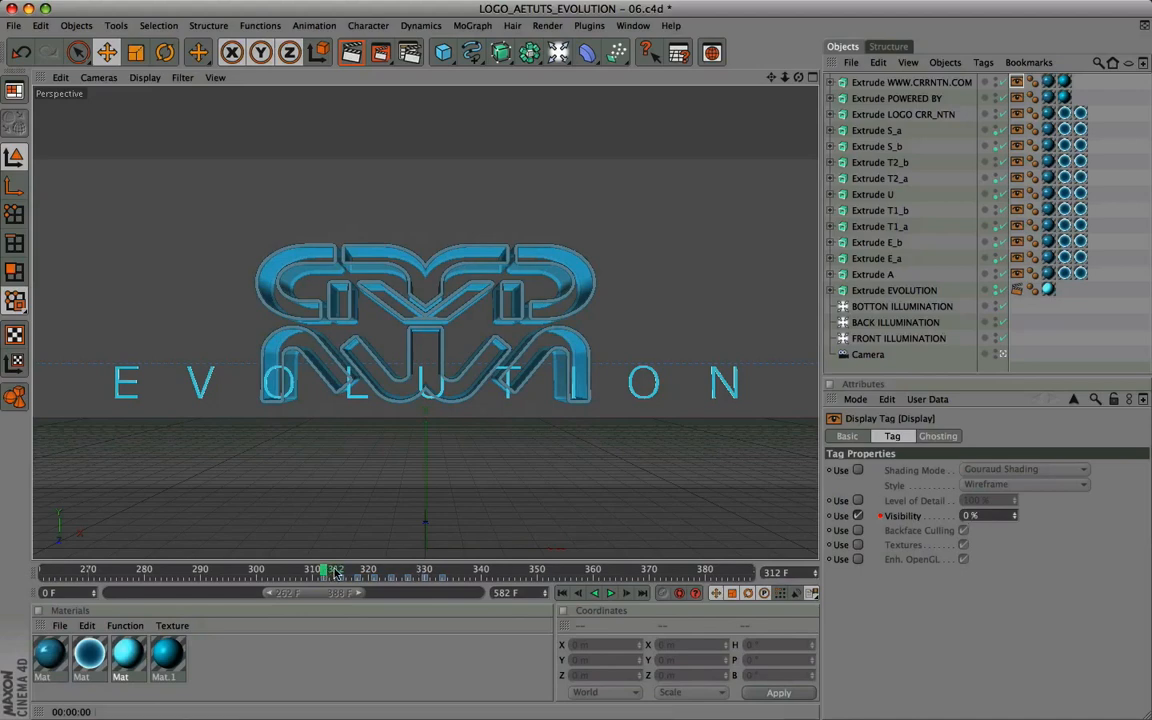
left_click_drag(326, 571, 443, 570)
left_click(895, 99)
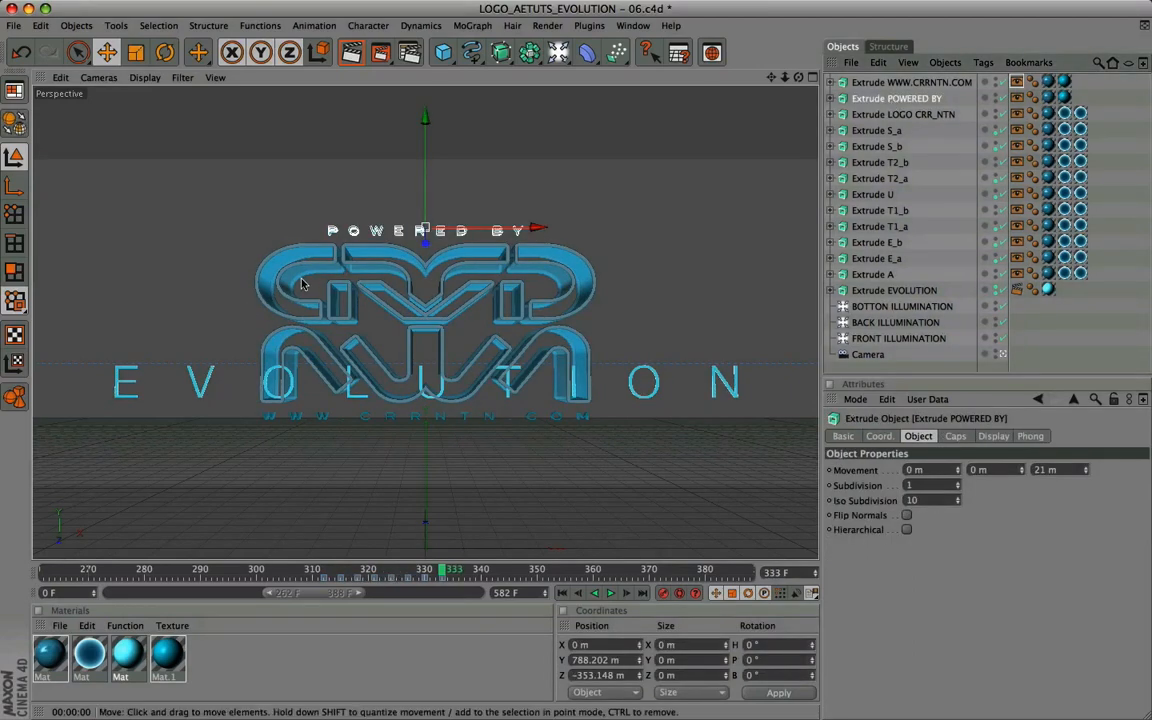
left_click_drag(445, 572, 257, 574)
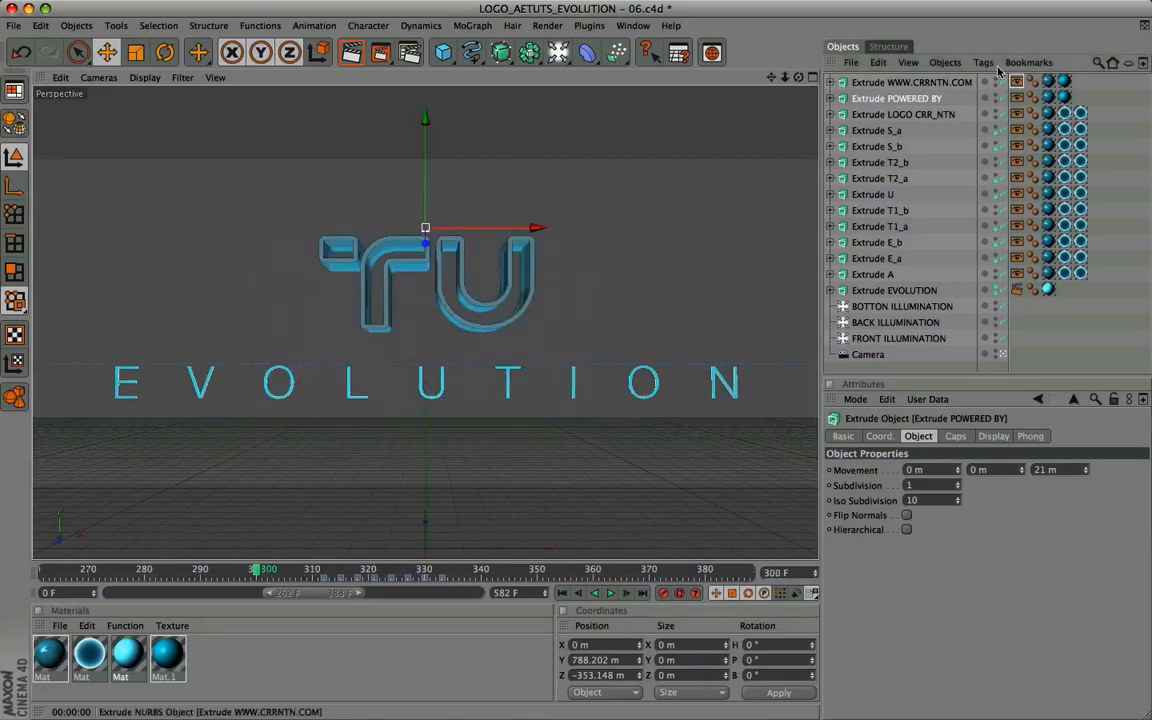
left_click(1017, 98)
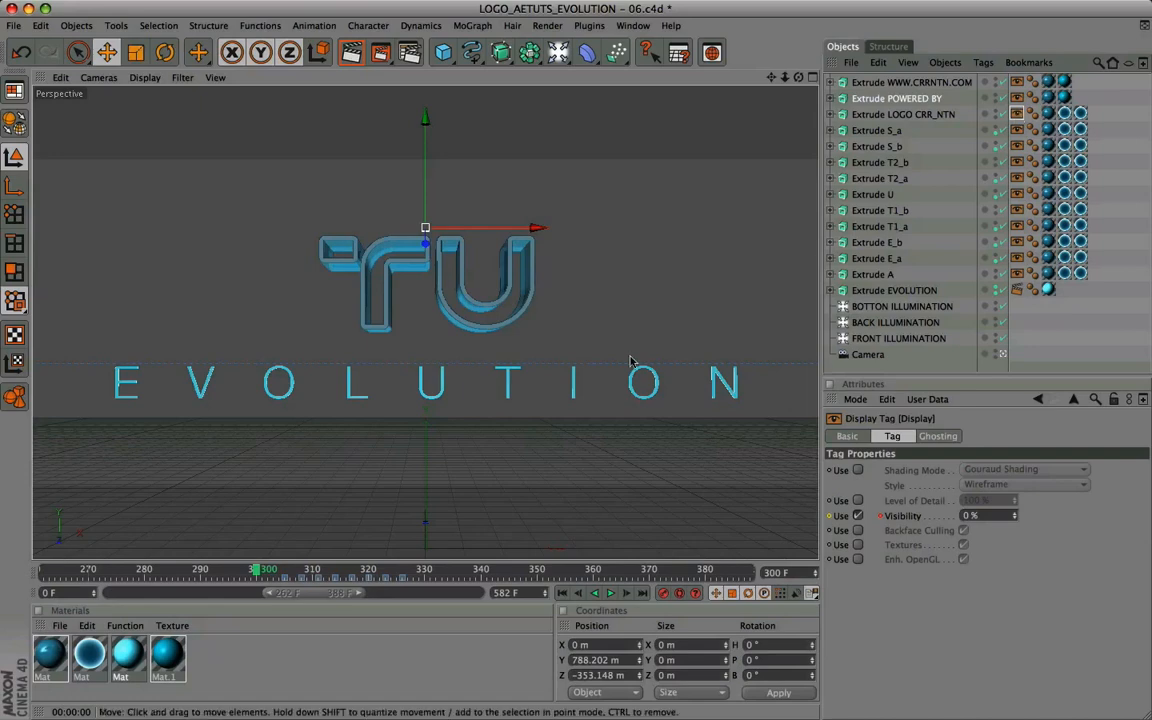
left_click_drag(258, 570, 284, 515)
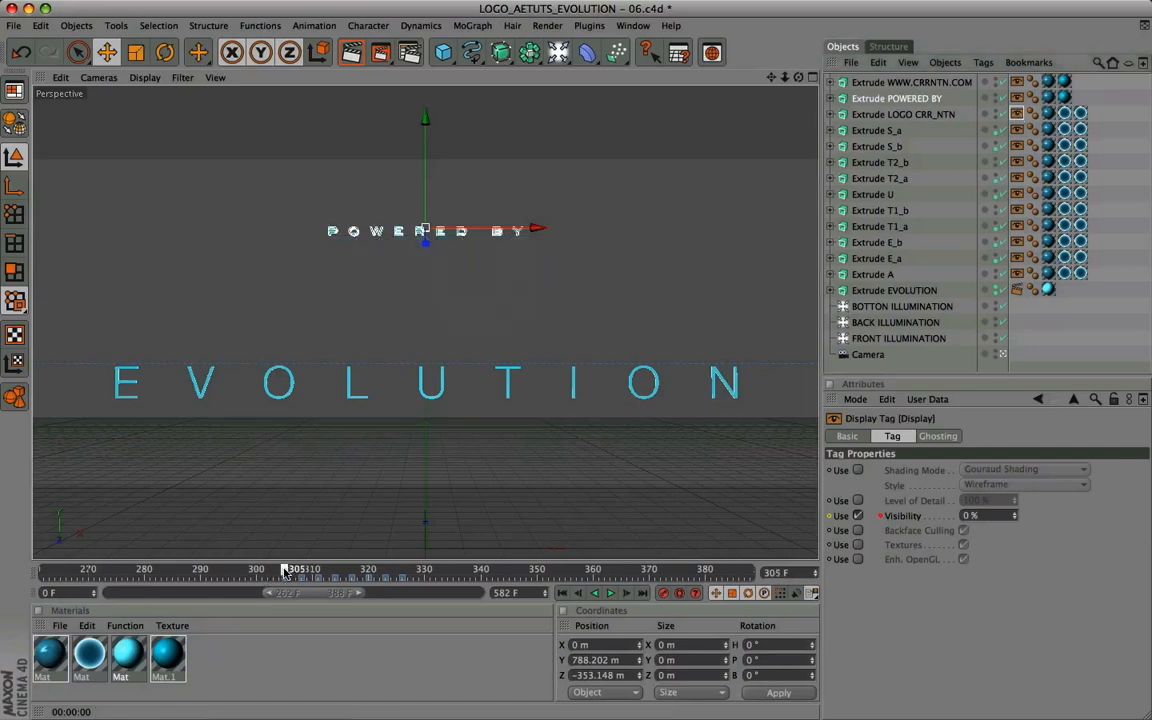
left_click(915, 84)
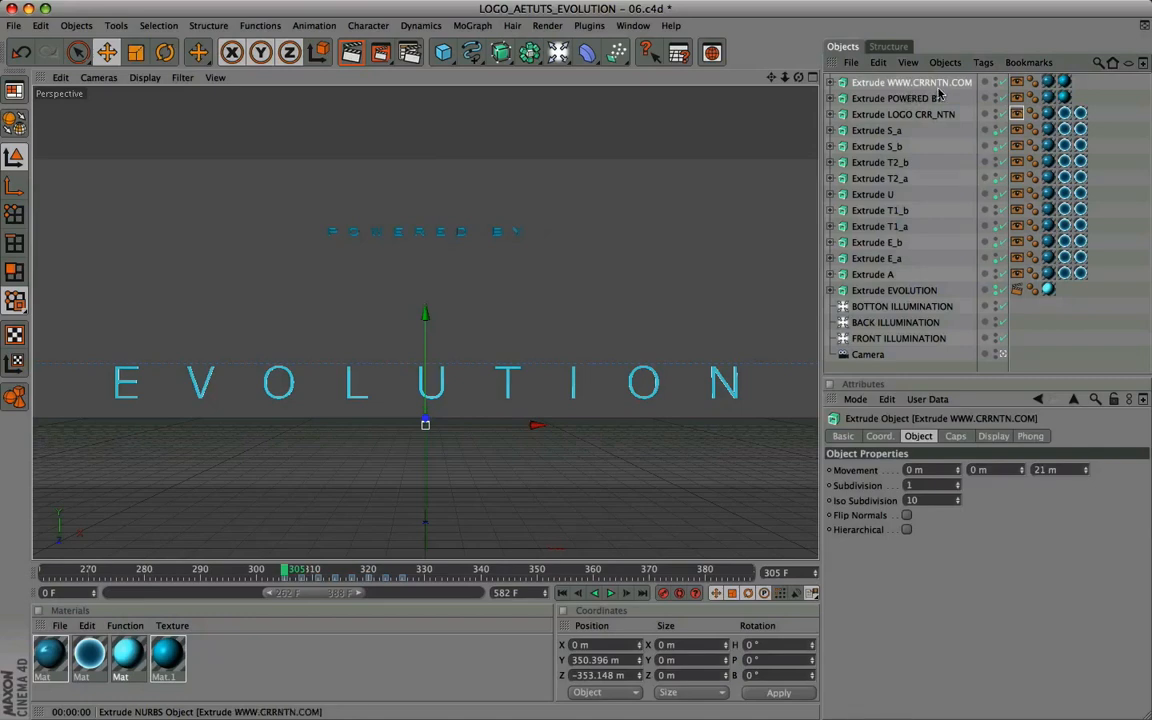
left_click(1017, 82)
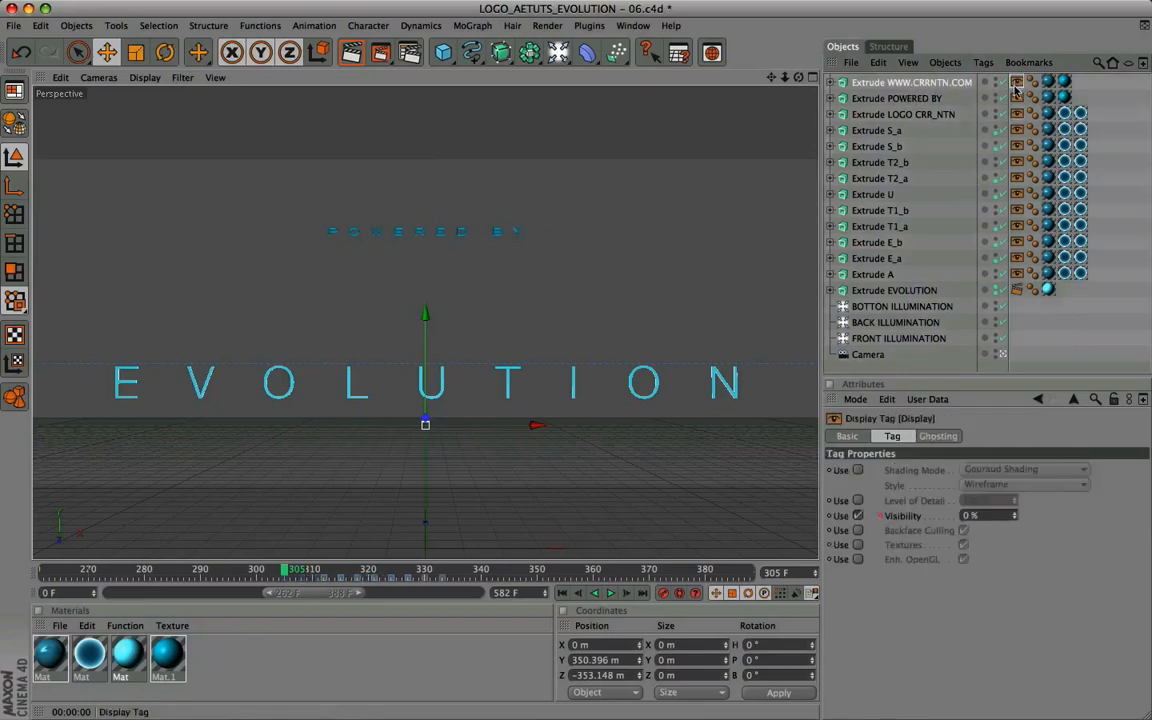
Restore the full timeline range and review Extrude LOGO CRR_NTN's Visibility animation through to frame 552
left_click_drag(283, 572, 70, 589)
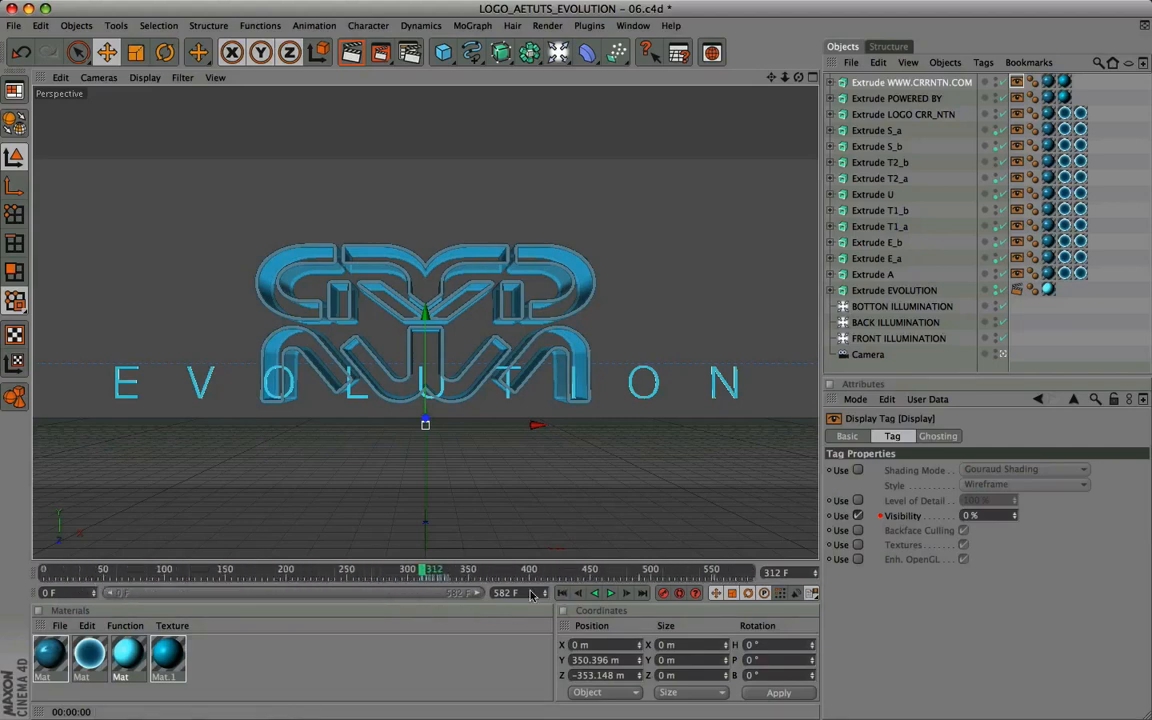
left_click(1015, 98)
left_click(1014, 115)
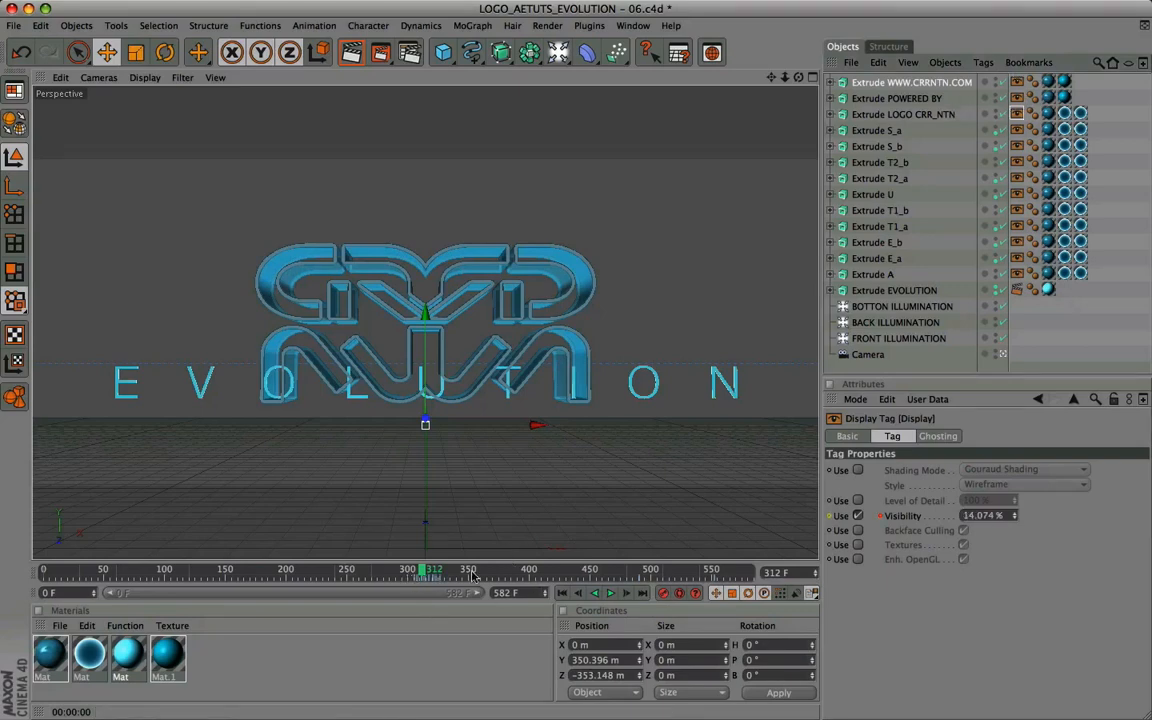
mouse_move(420, 570)
left_mouse_down()
mouse_move(622, 571)
mouse_move(646, 590)
mouse_move(641, 569)
left_mouse_up()
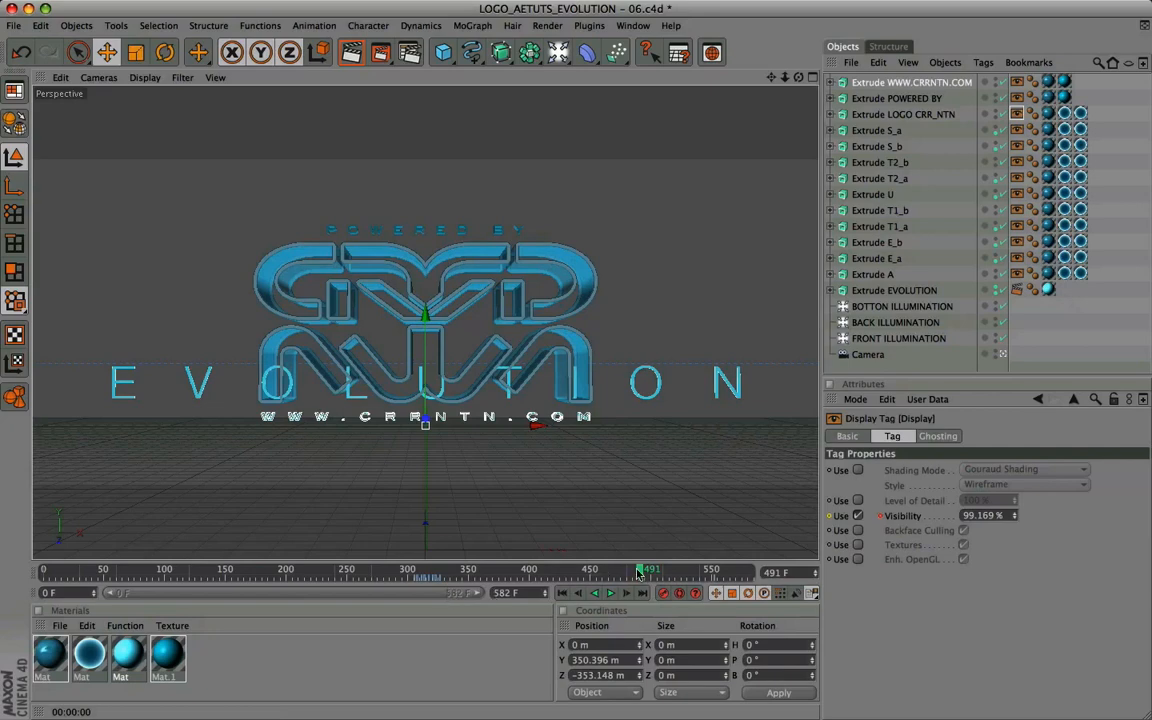
left_click_drag(641, 571, 714, 572)
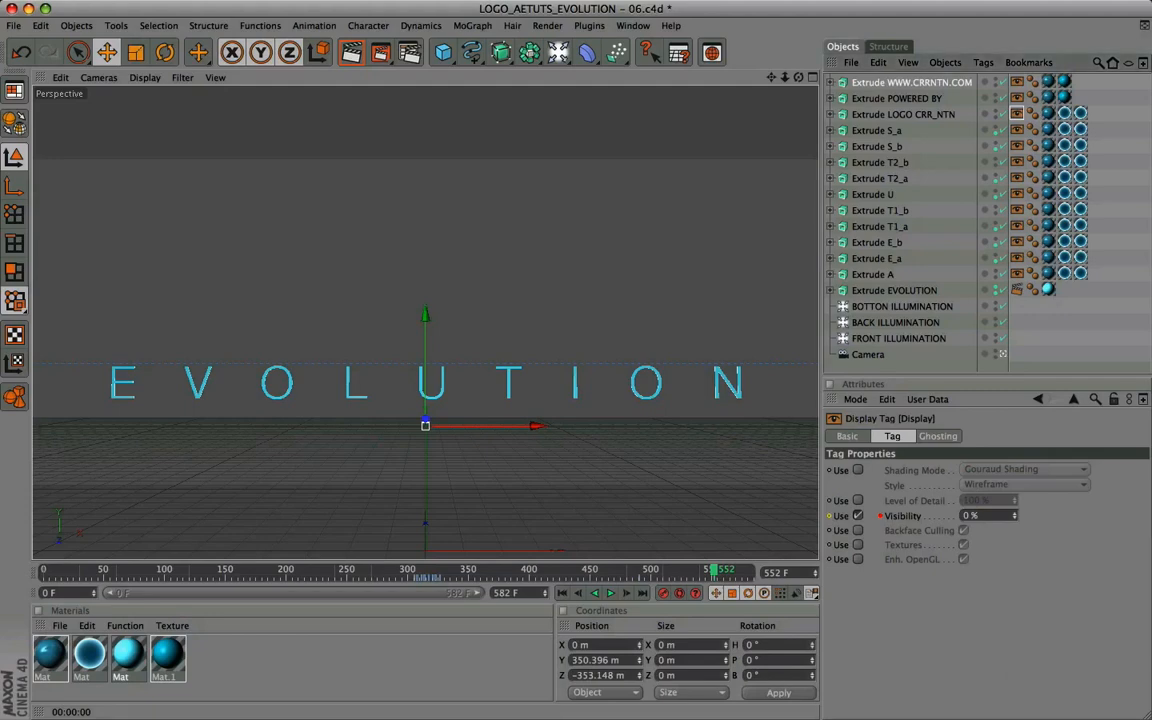
left_click(1001, 623)
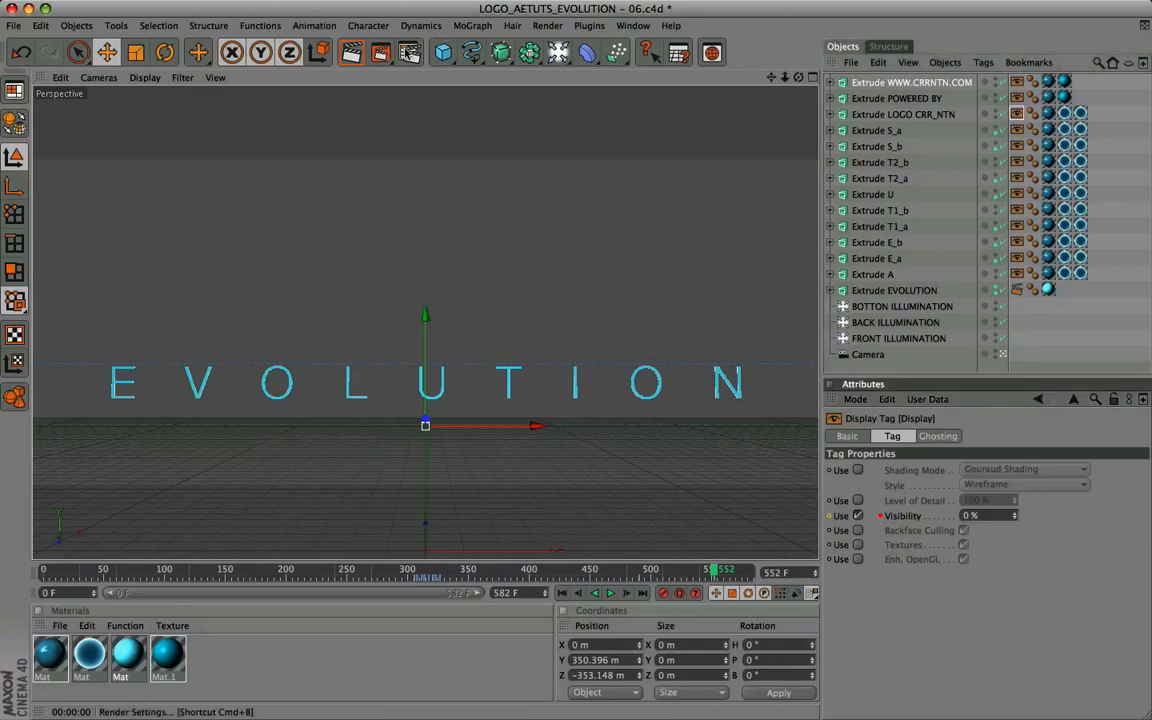
Open the render settings and review the output frame range, save file path and QuickTime Movie format
left_click(409, 52)
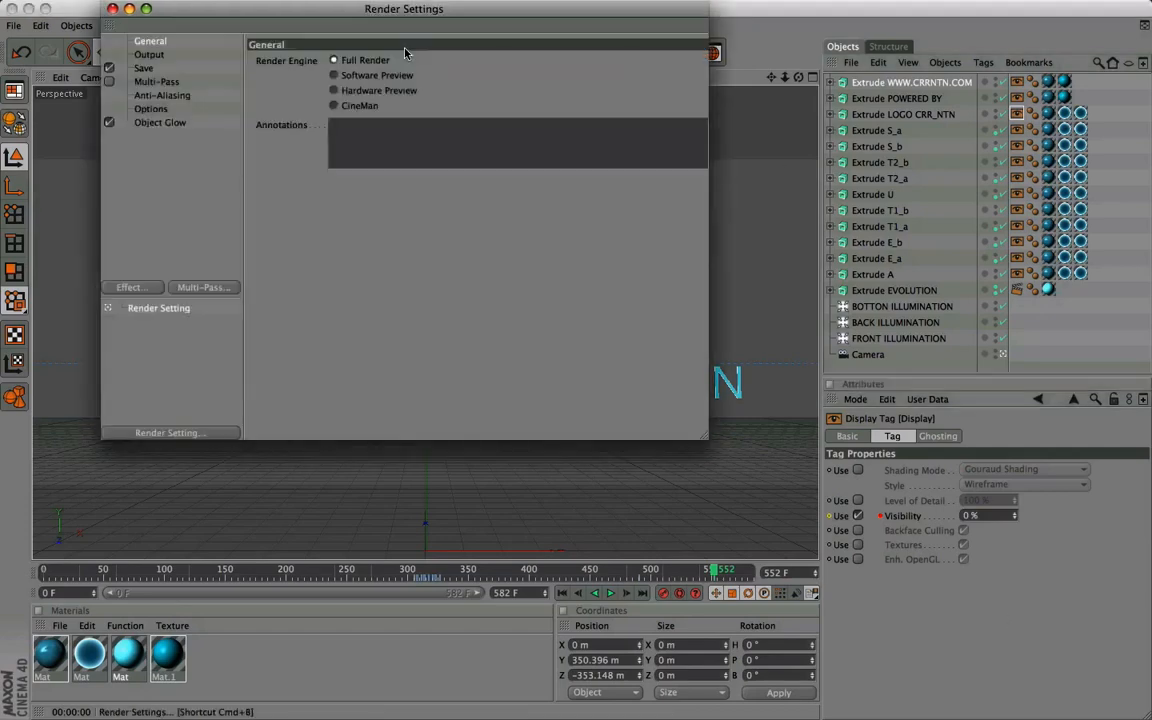
left_click(147, 55)
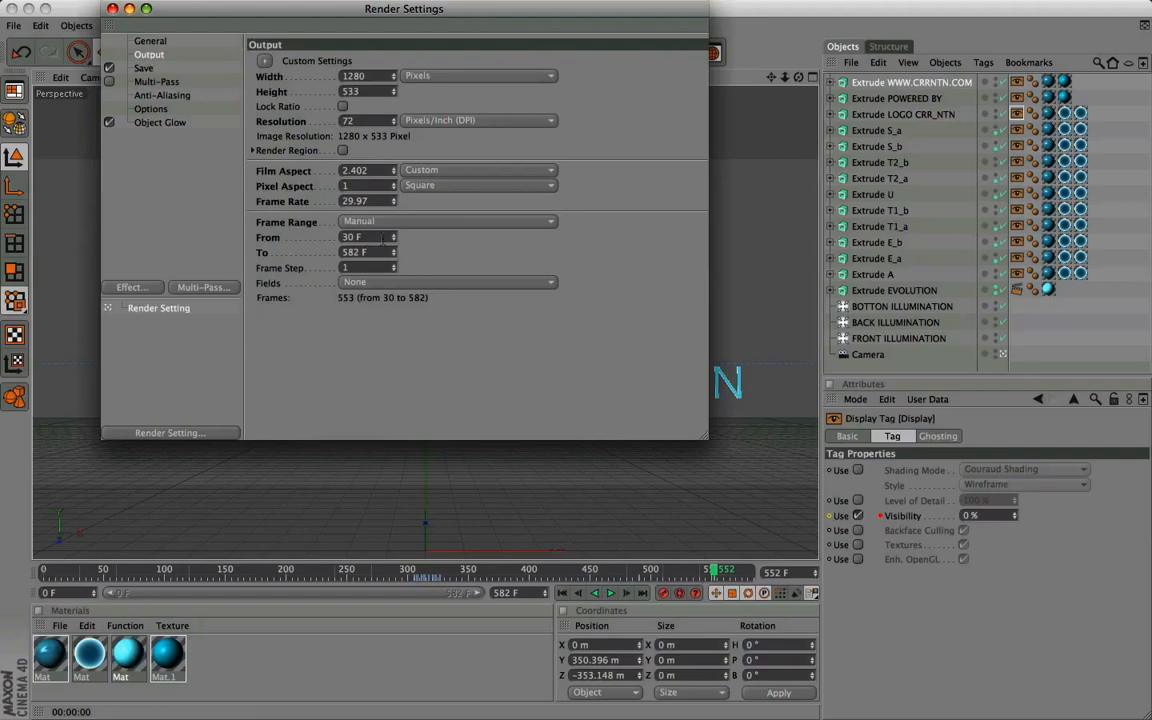
left_click_drag(362, 237, 291, 238)
left_click_drag(362, 252, 270, 252)
left_click(144, 68)
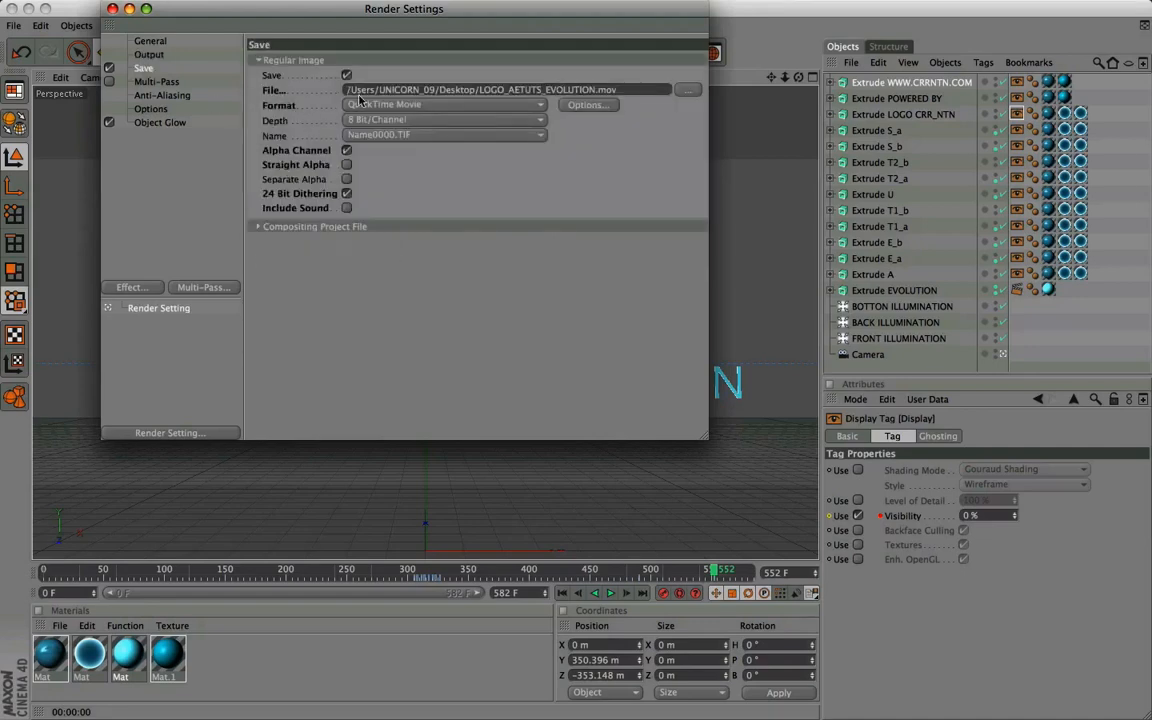
left_click(427, 105)
left_click(427, 105)
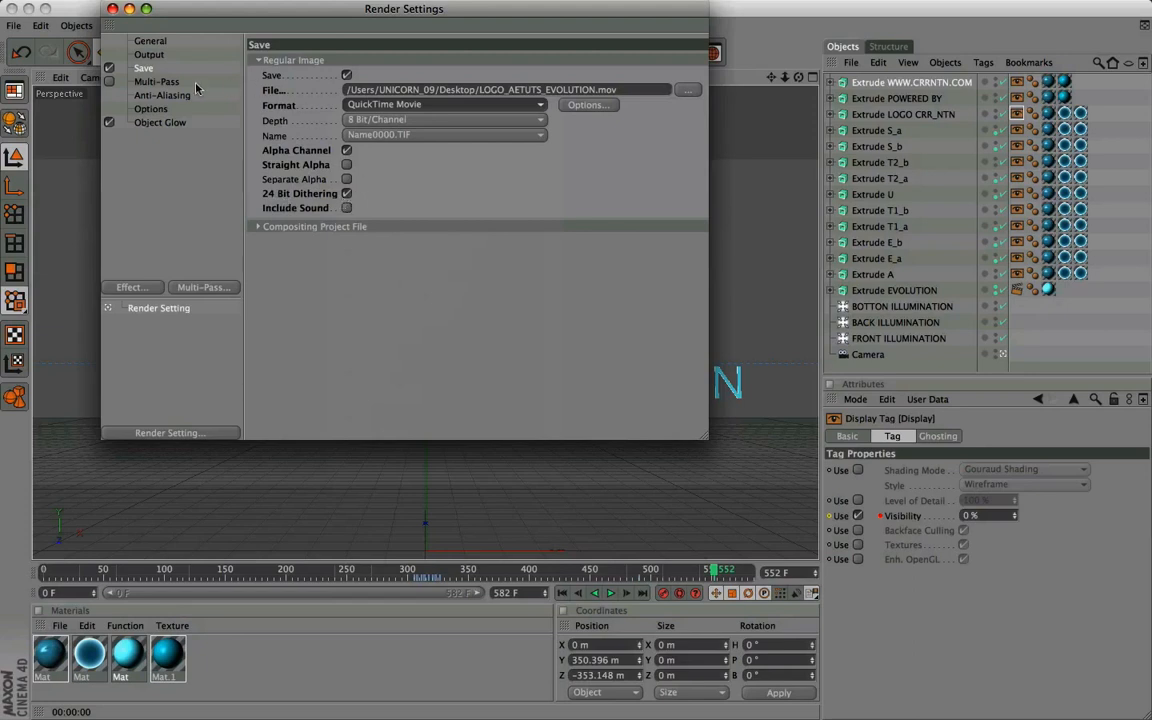
Choose Best anti-aliasing with the Animation filter, and close the render settings after rechecking the save options
left_click(160, 95)
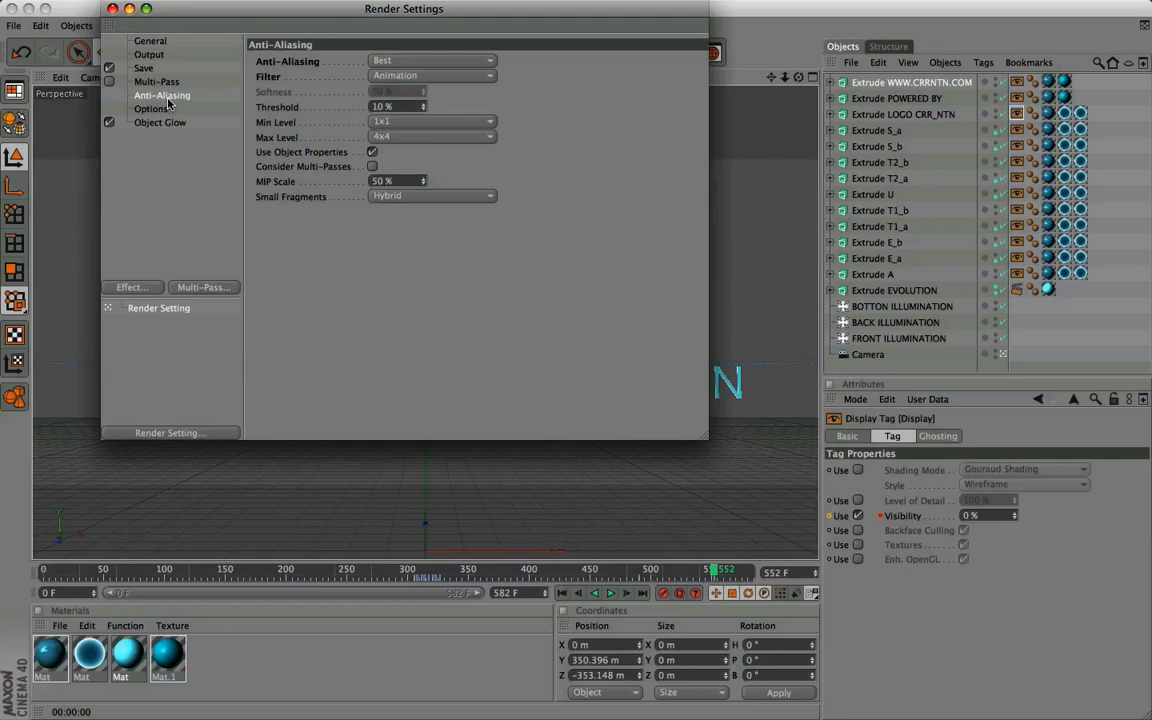
left_click(428, 61)
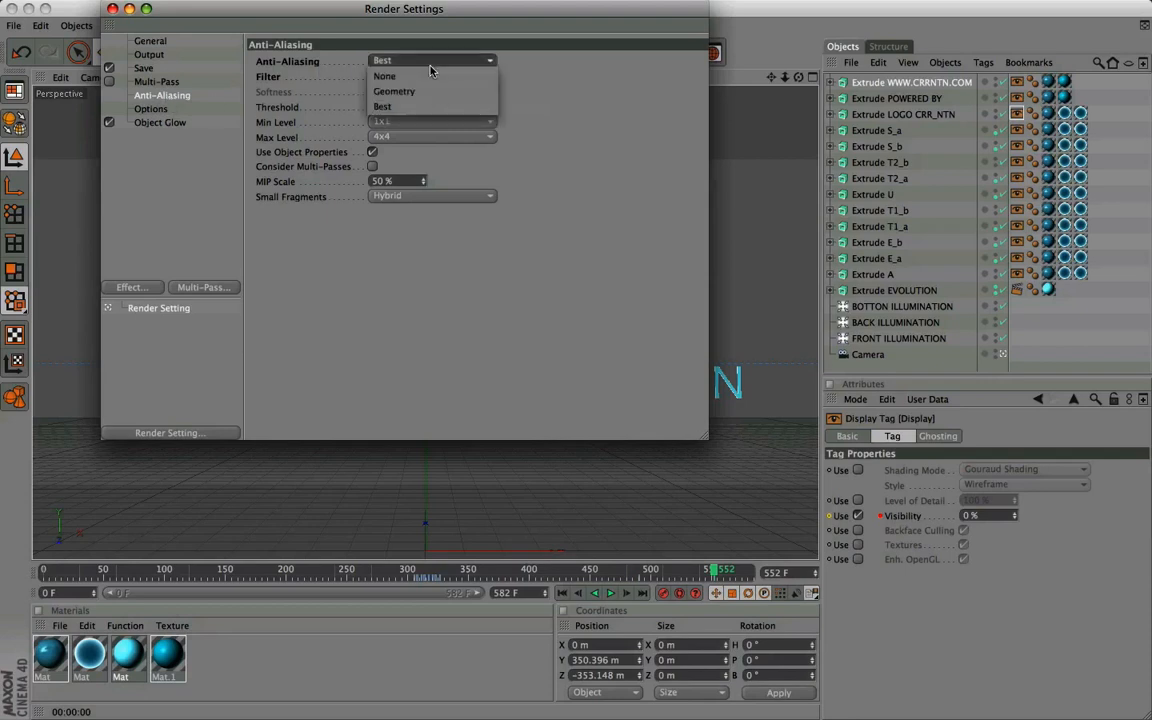
left_click(383, 106)
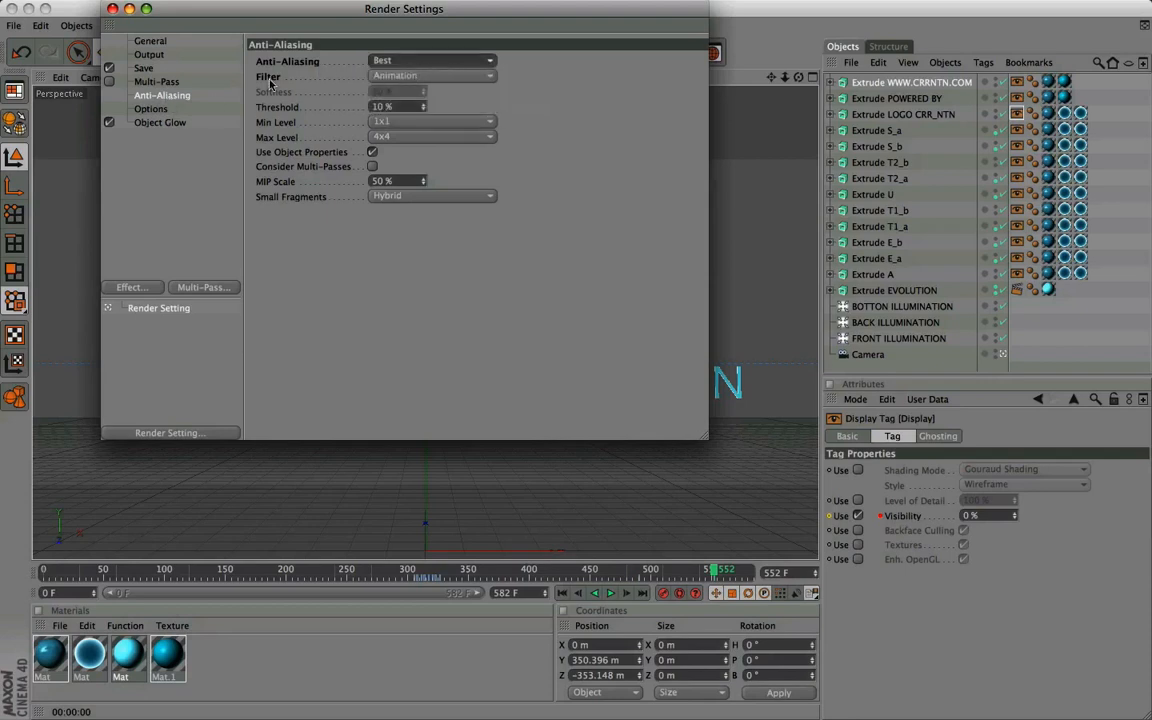
left_click(412, 76)
left_click(415, 78)
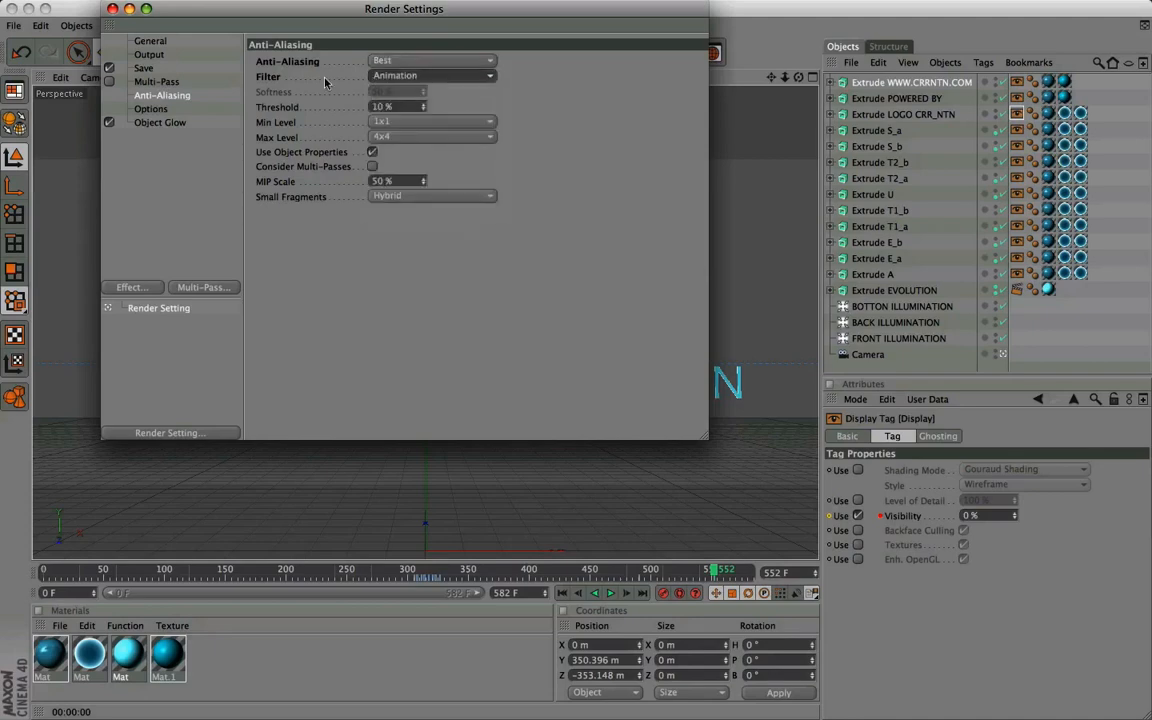
left_click(145, 68)
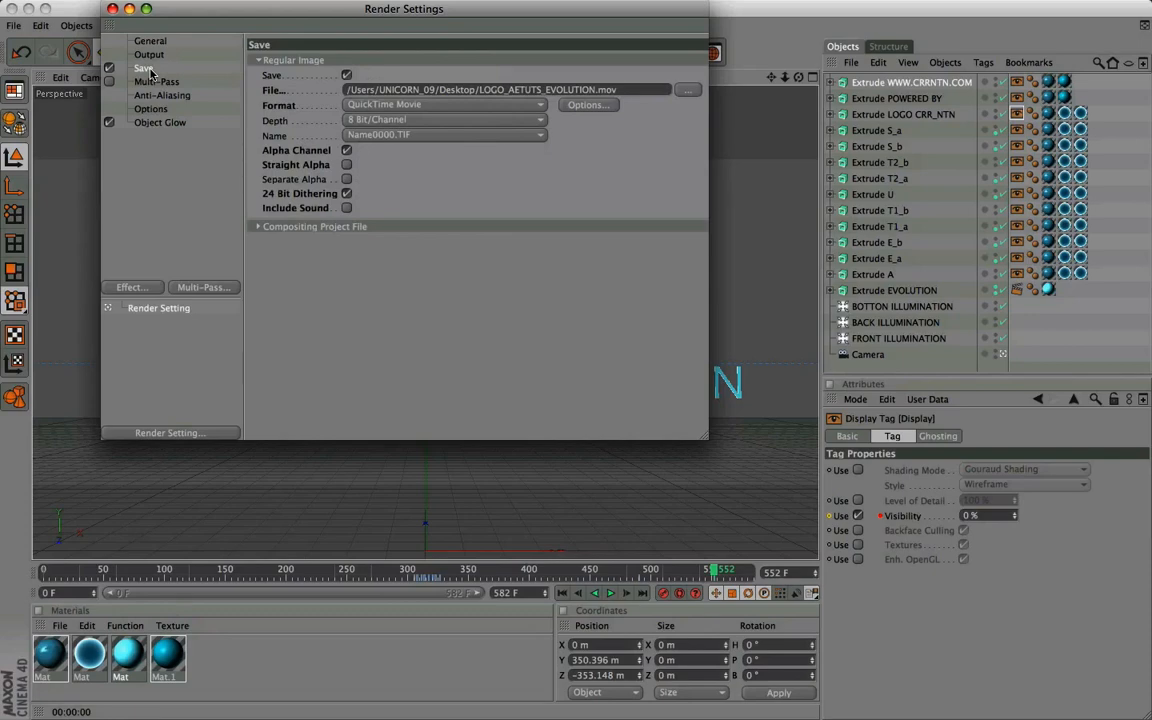
left_click(112, 8)
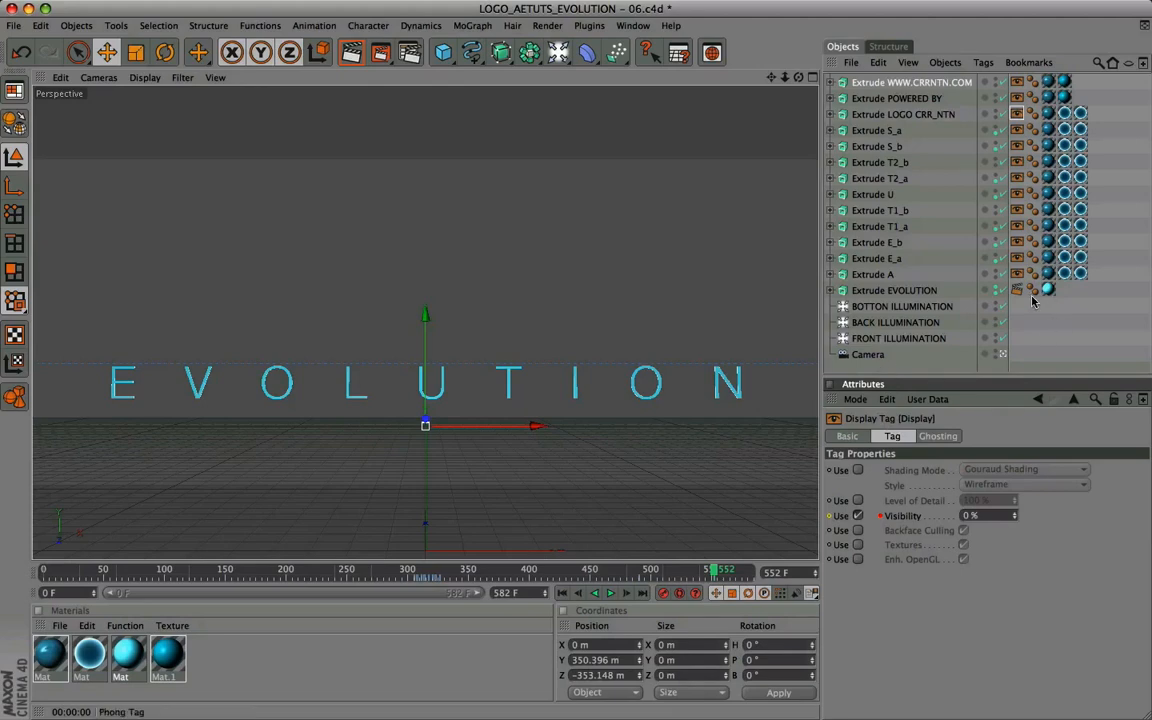
Enable Seen by Camera in the Compositing tag of Extrude EVOLUTION
left_click(894, 290)
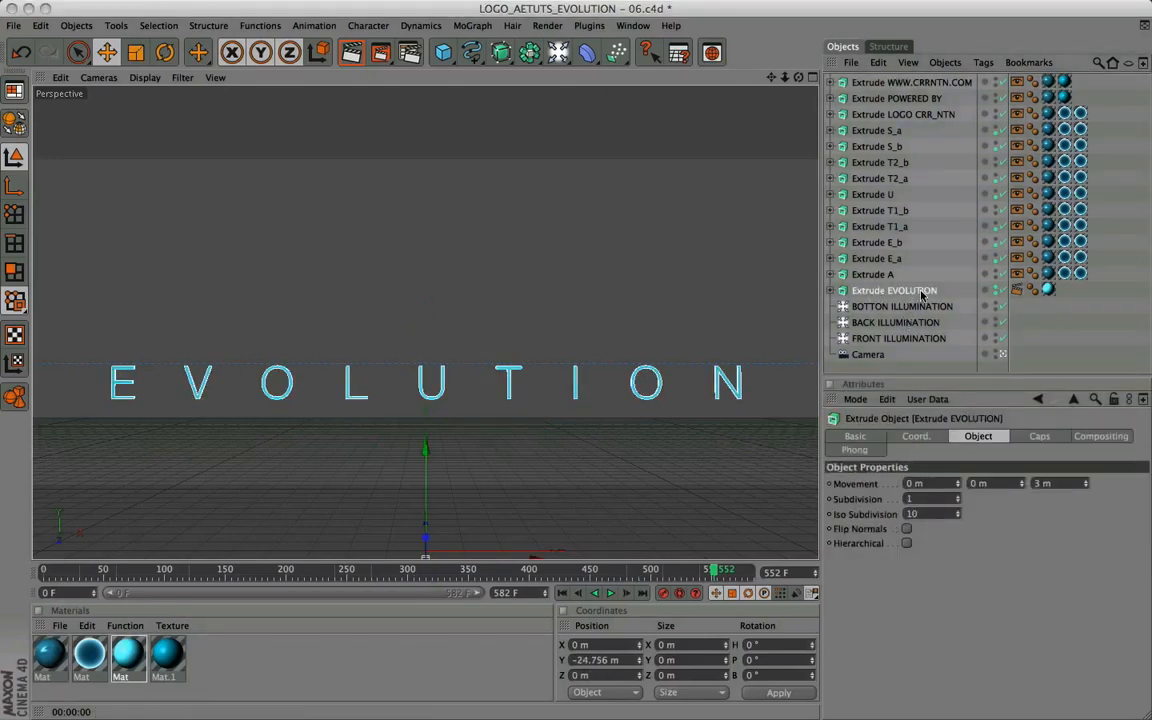
left_click(1017, 291)
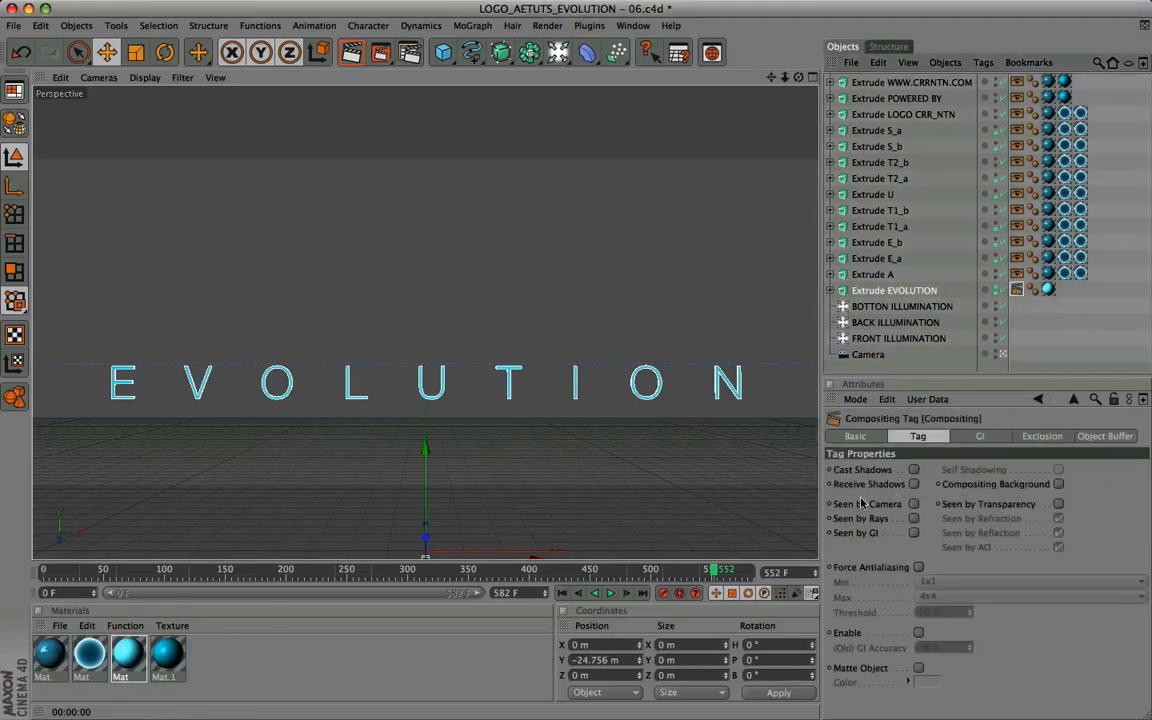
left_click(914, 505)
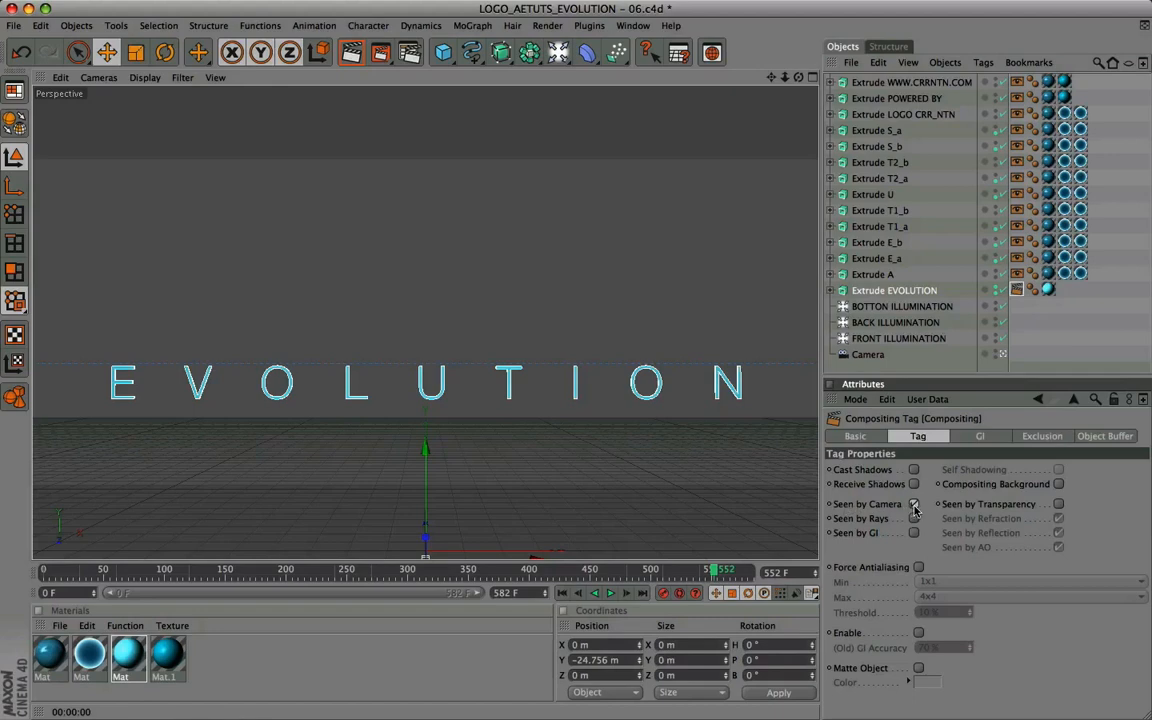
Turn off Seen by Camera in the Compositing tag, clear the selection, and select the Extrude EVOLUTION object
left_click(914, 505)
left_click(887, 370)
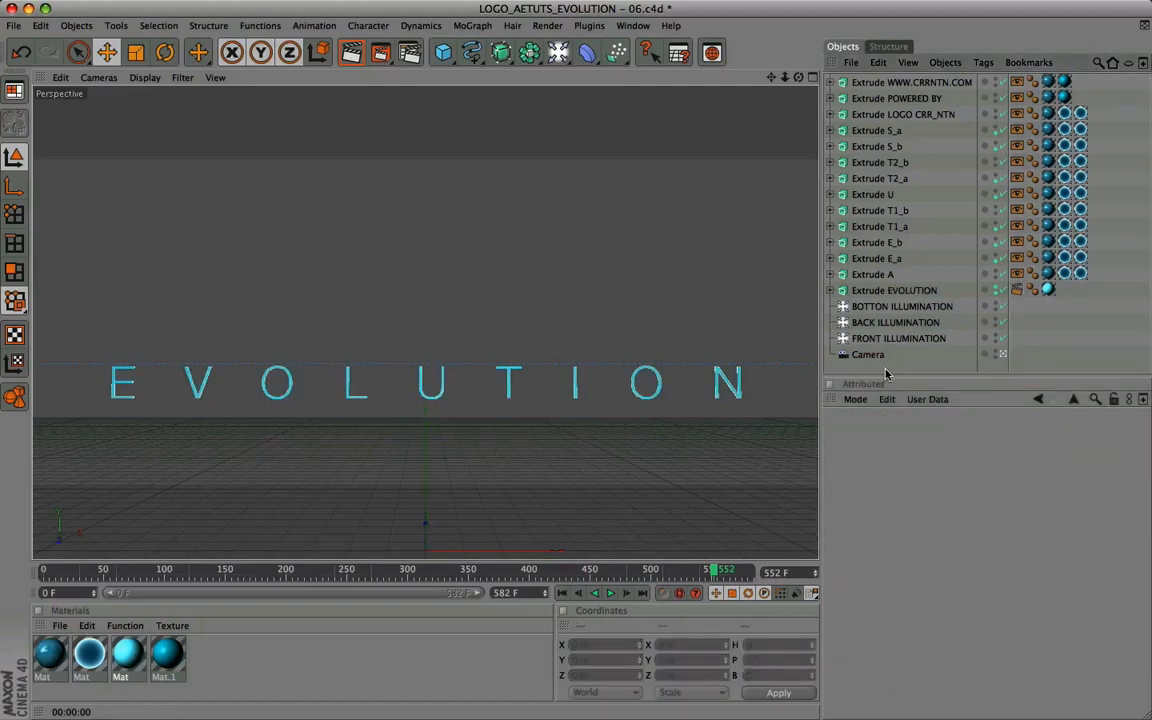
left_click(901, 292)
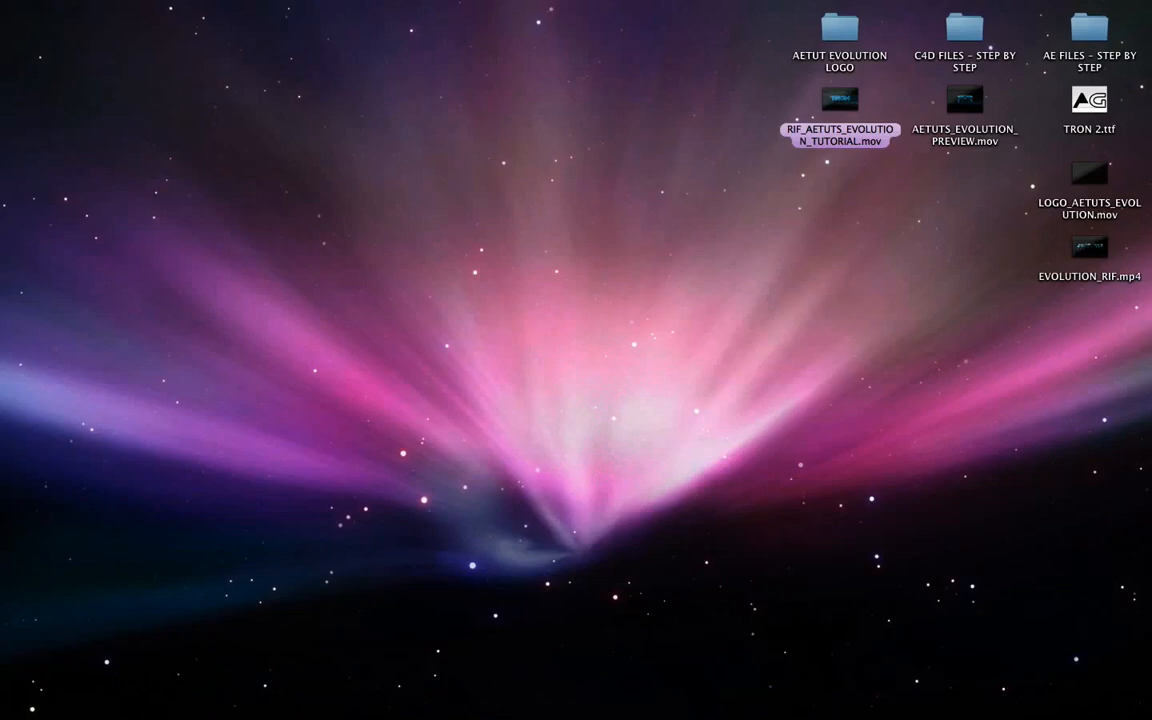
Switch to the desktop movies, play LOGO_AETUTS_EVOLUTION.mov and EVOLUTION_RIF.mp4 in QuickTime Player, and close both
double_click(1089, 175)
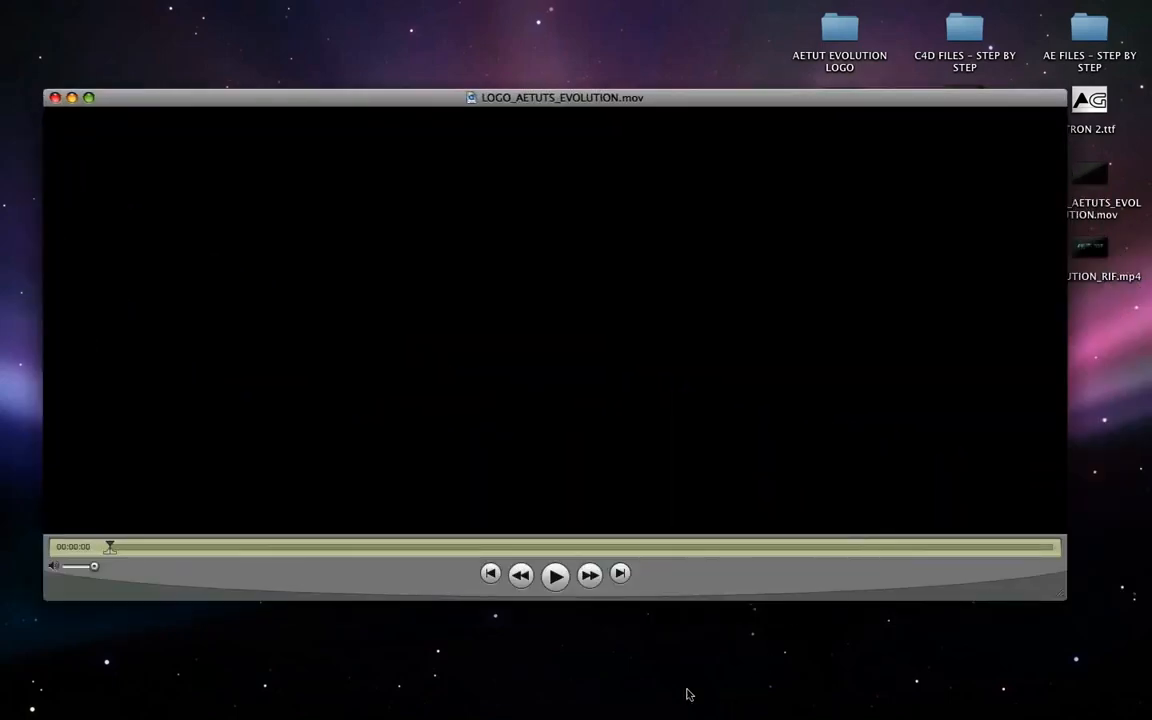
left_click(553, 576)
double_click(1090, 247)
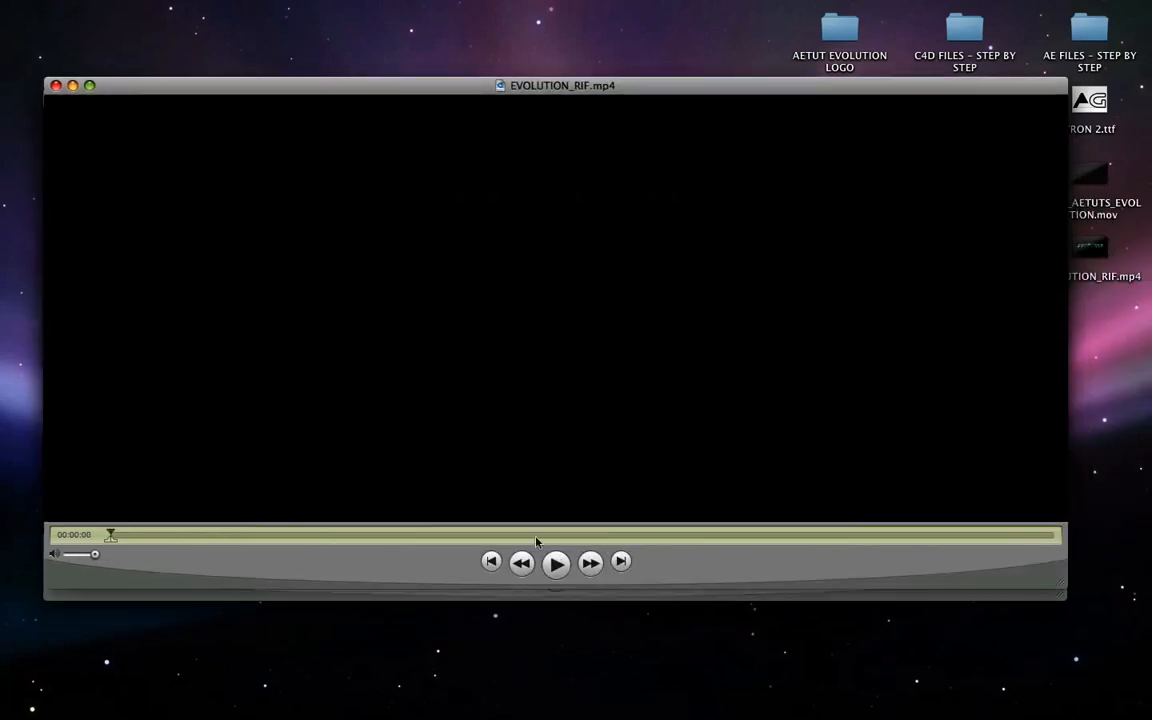
left_click(557, 564)
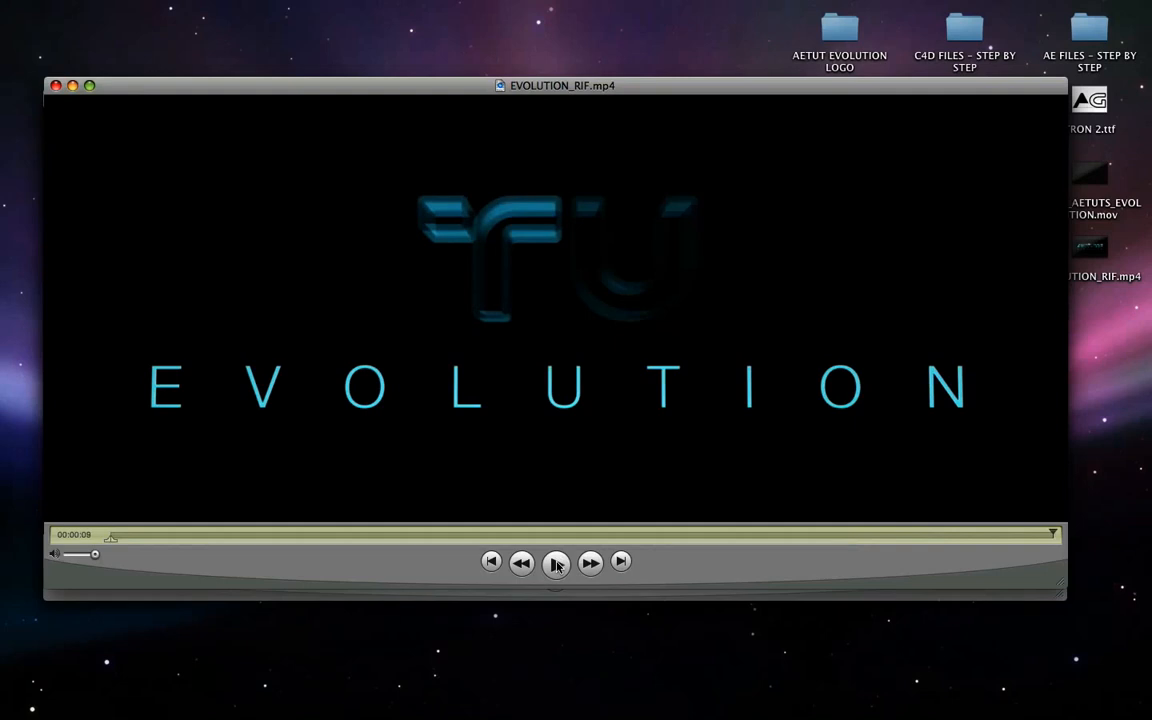
left_click(55, 86)
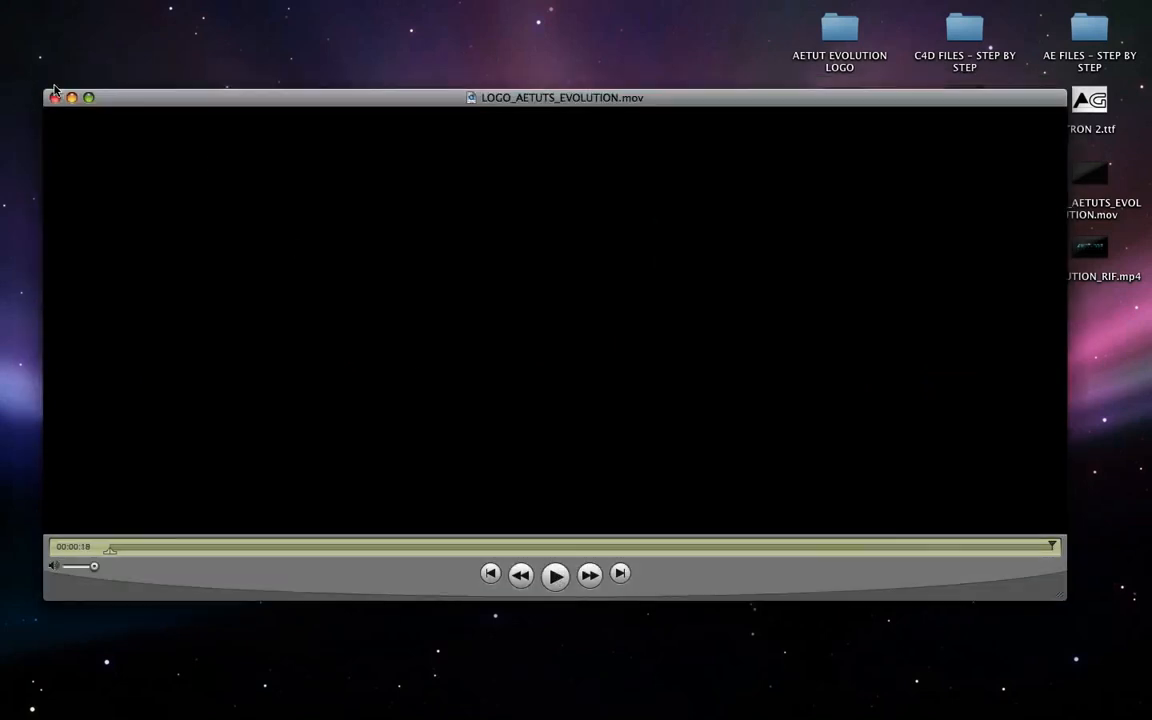
left_click(55, 97)
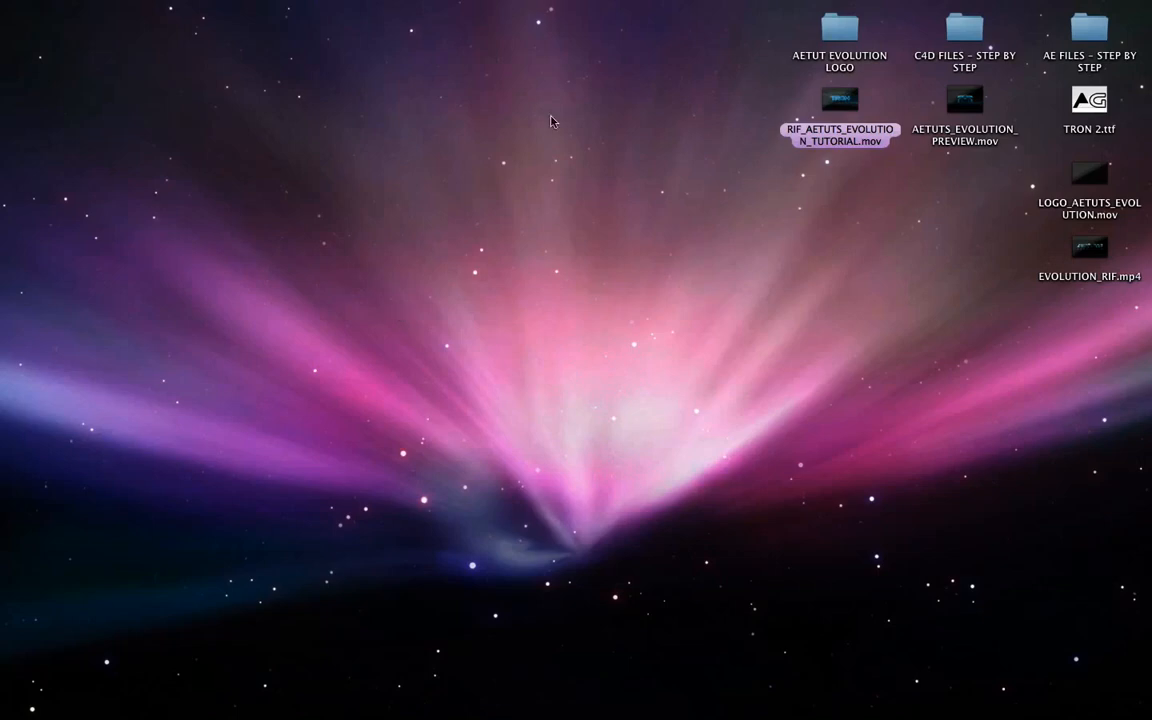
Preview BASE_ANIMATION.psd from the AE FILES - STEP BY STEP folder, and close the preview and the folder
double_click(1089, 30)
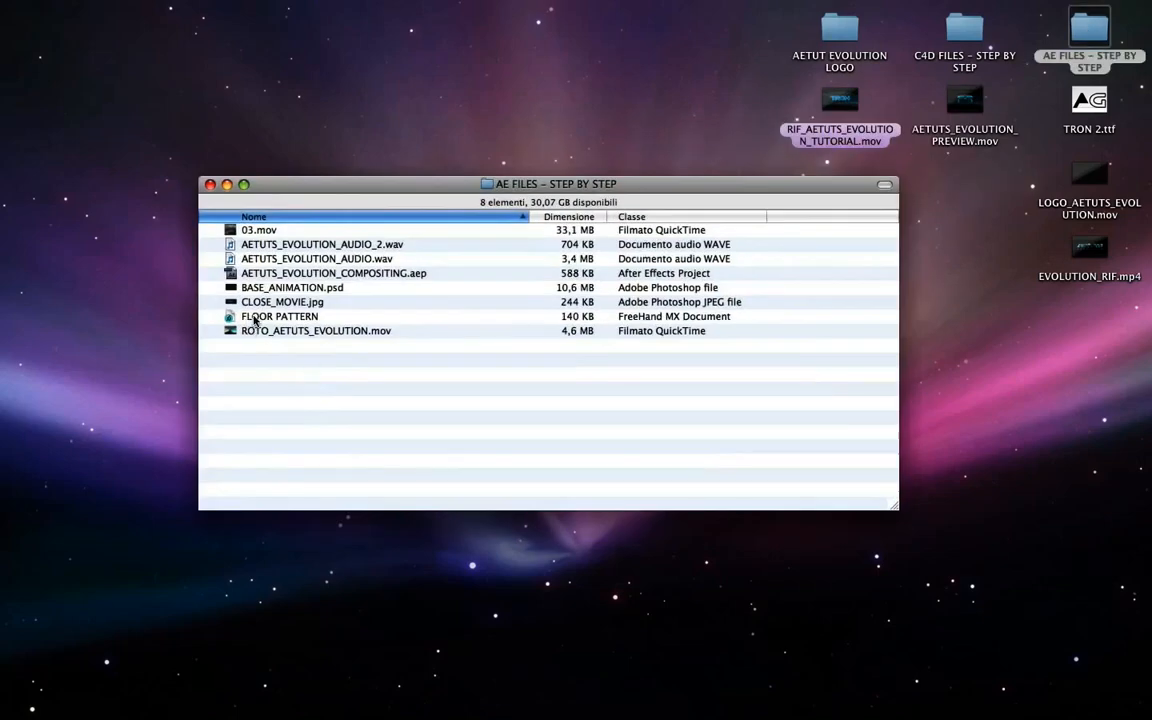
left_click(295, 288)
key("space")
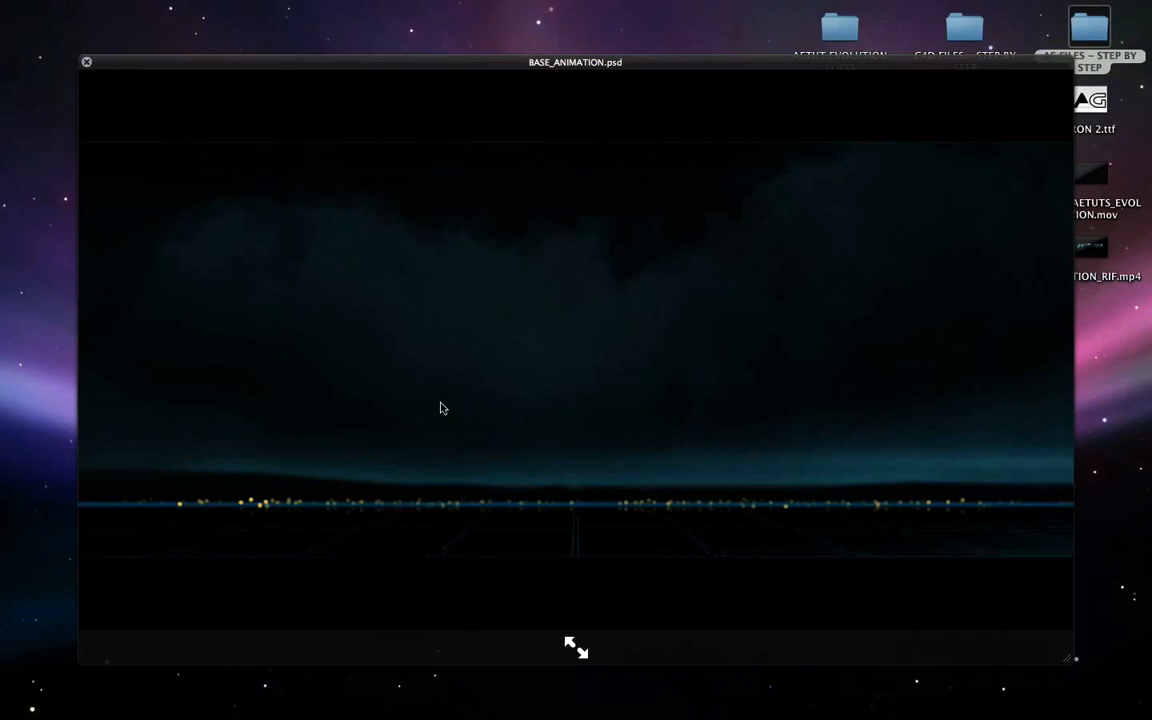
key("space")
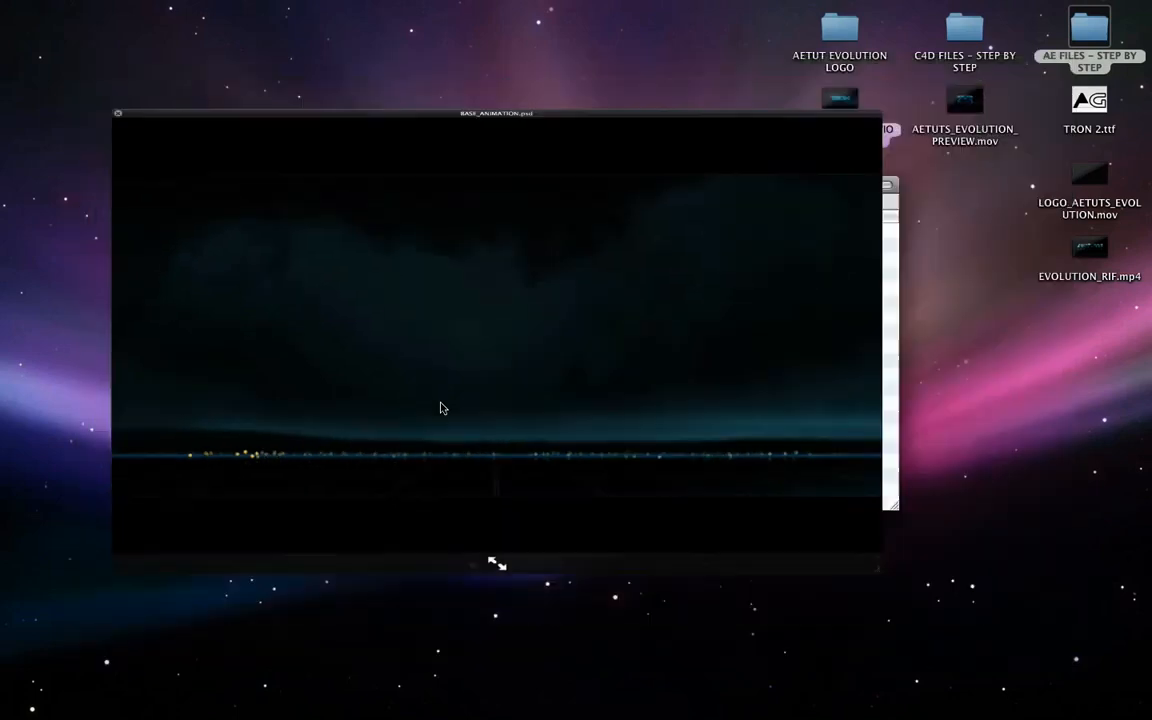
left_click(210, 185)
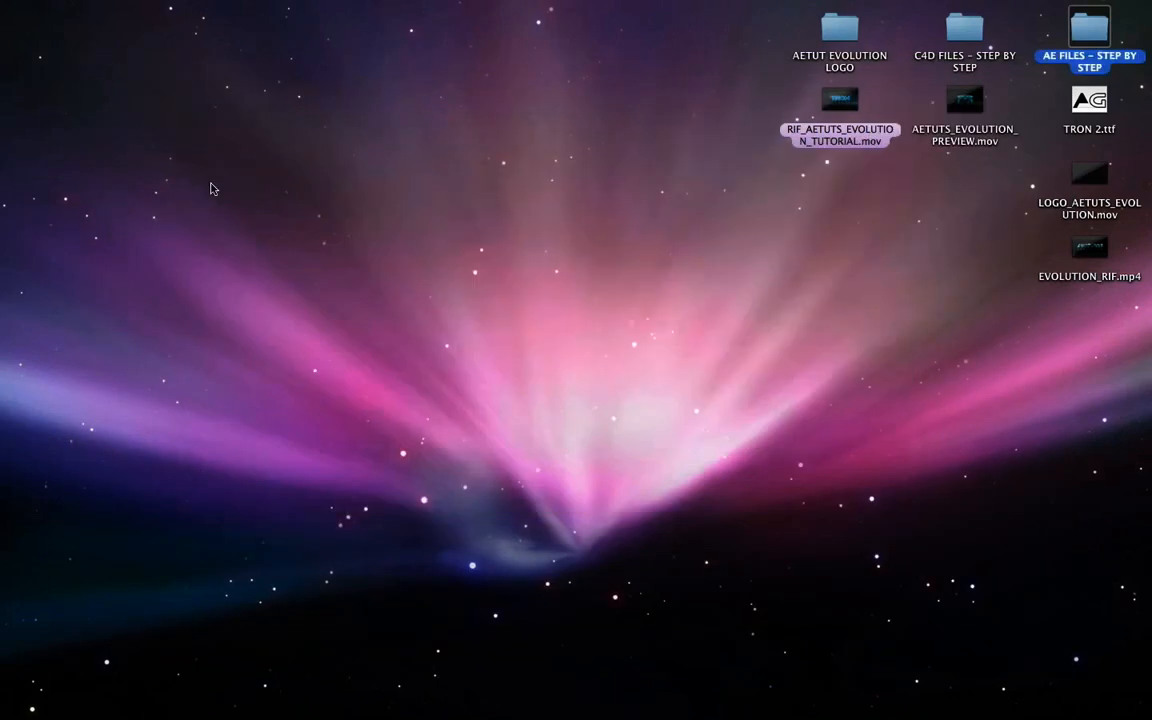
left_click(322, 277)
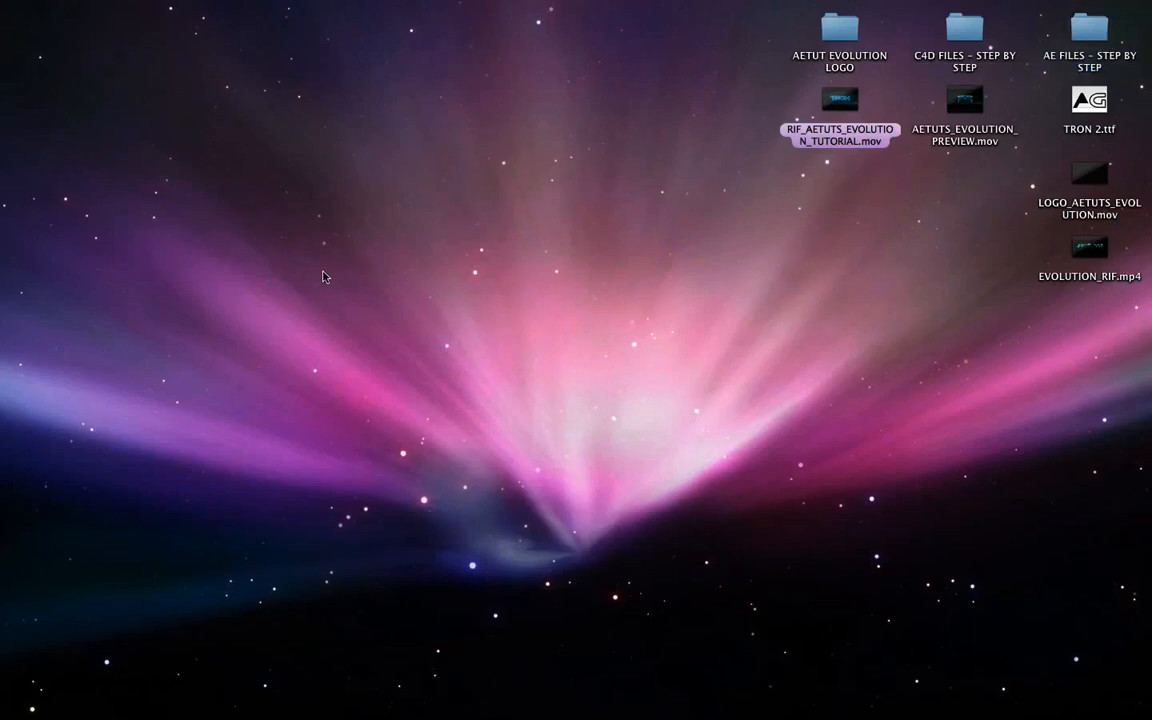